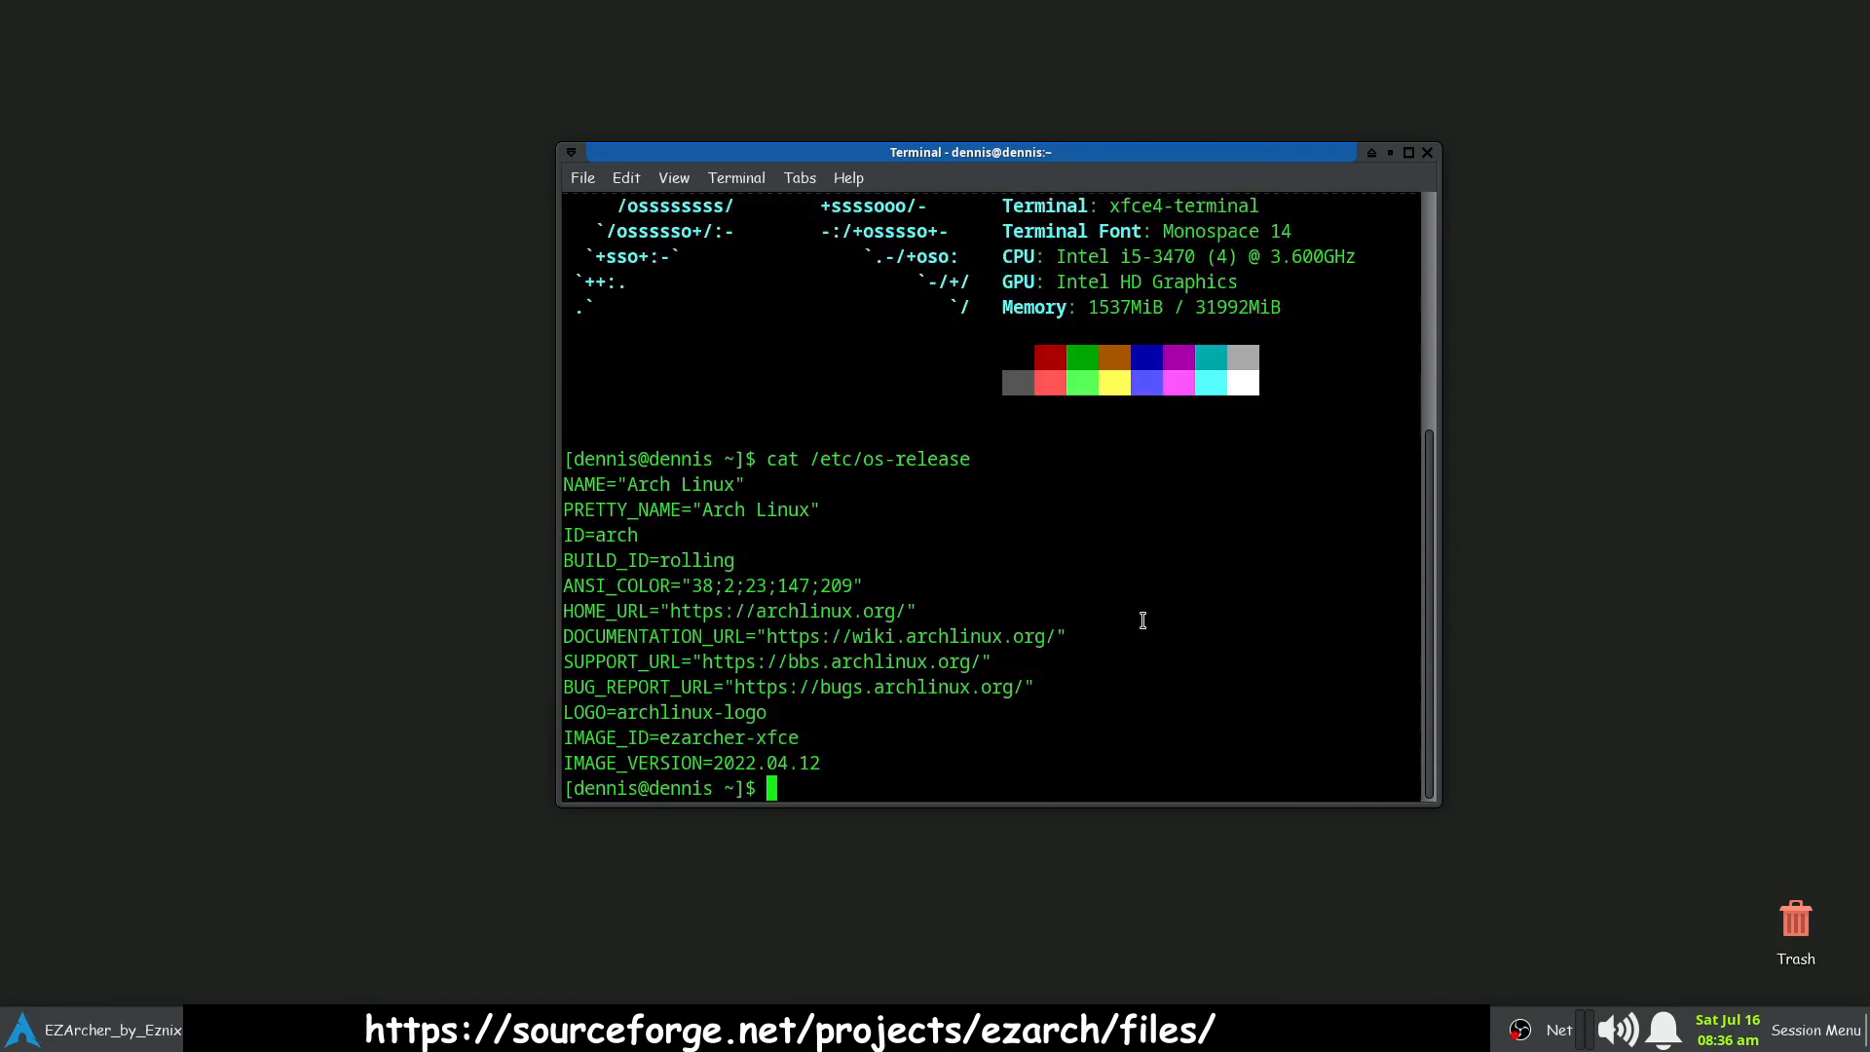
- Highlight "ezarcher" in the IMAGE_ID line of the OS release output, clear the selection and close the terminal
drag(661, 742, 746, 742)
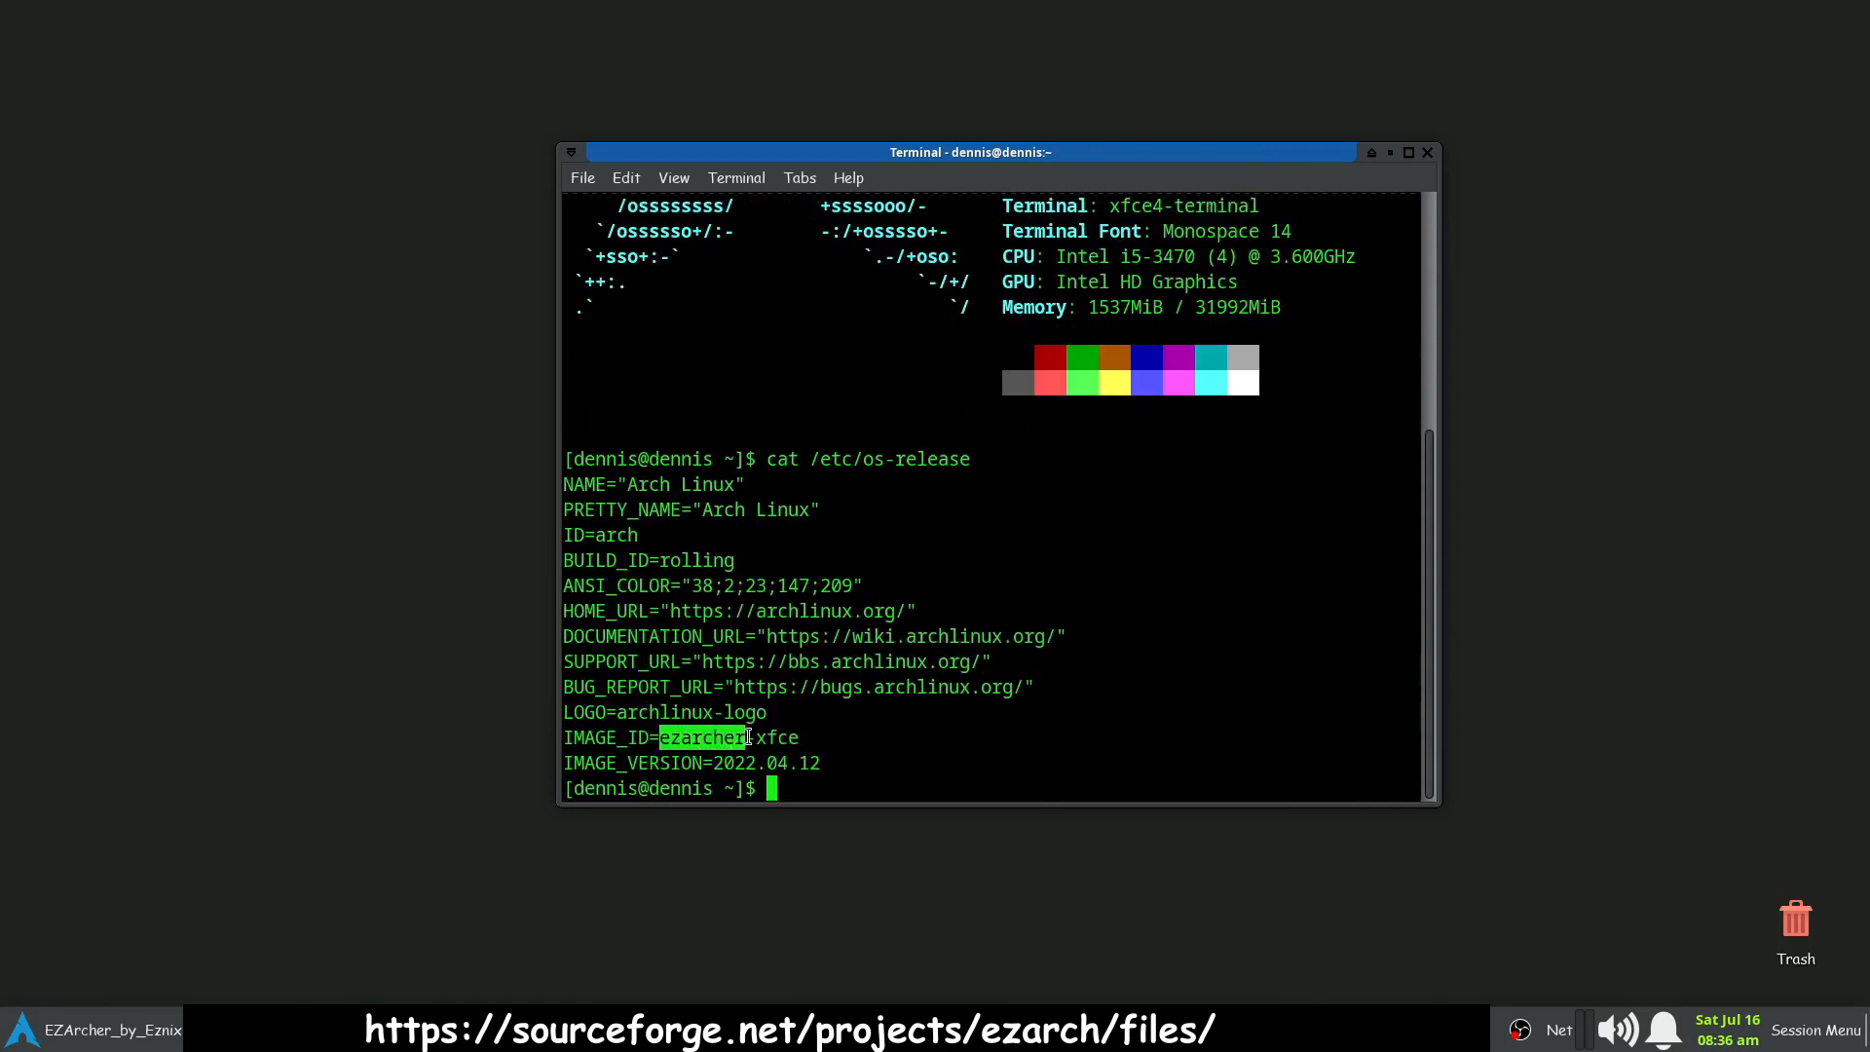
click(843, 747)
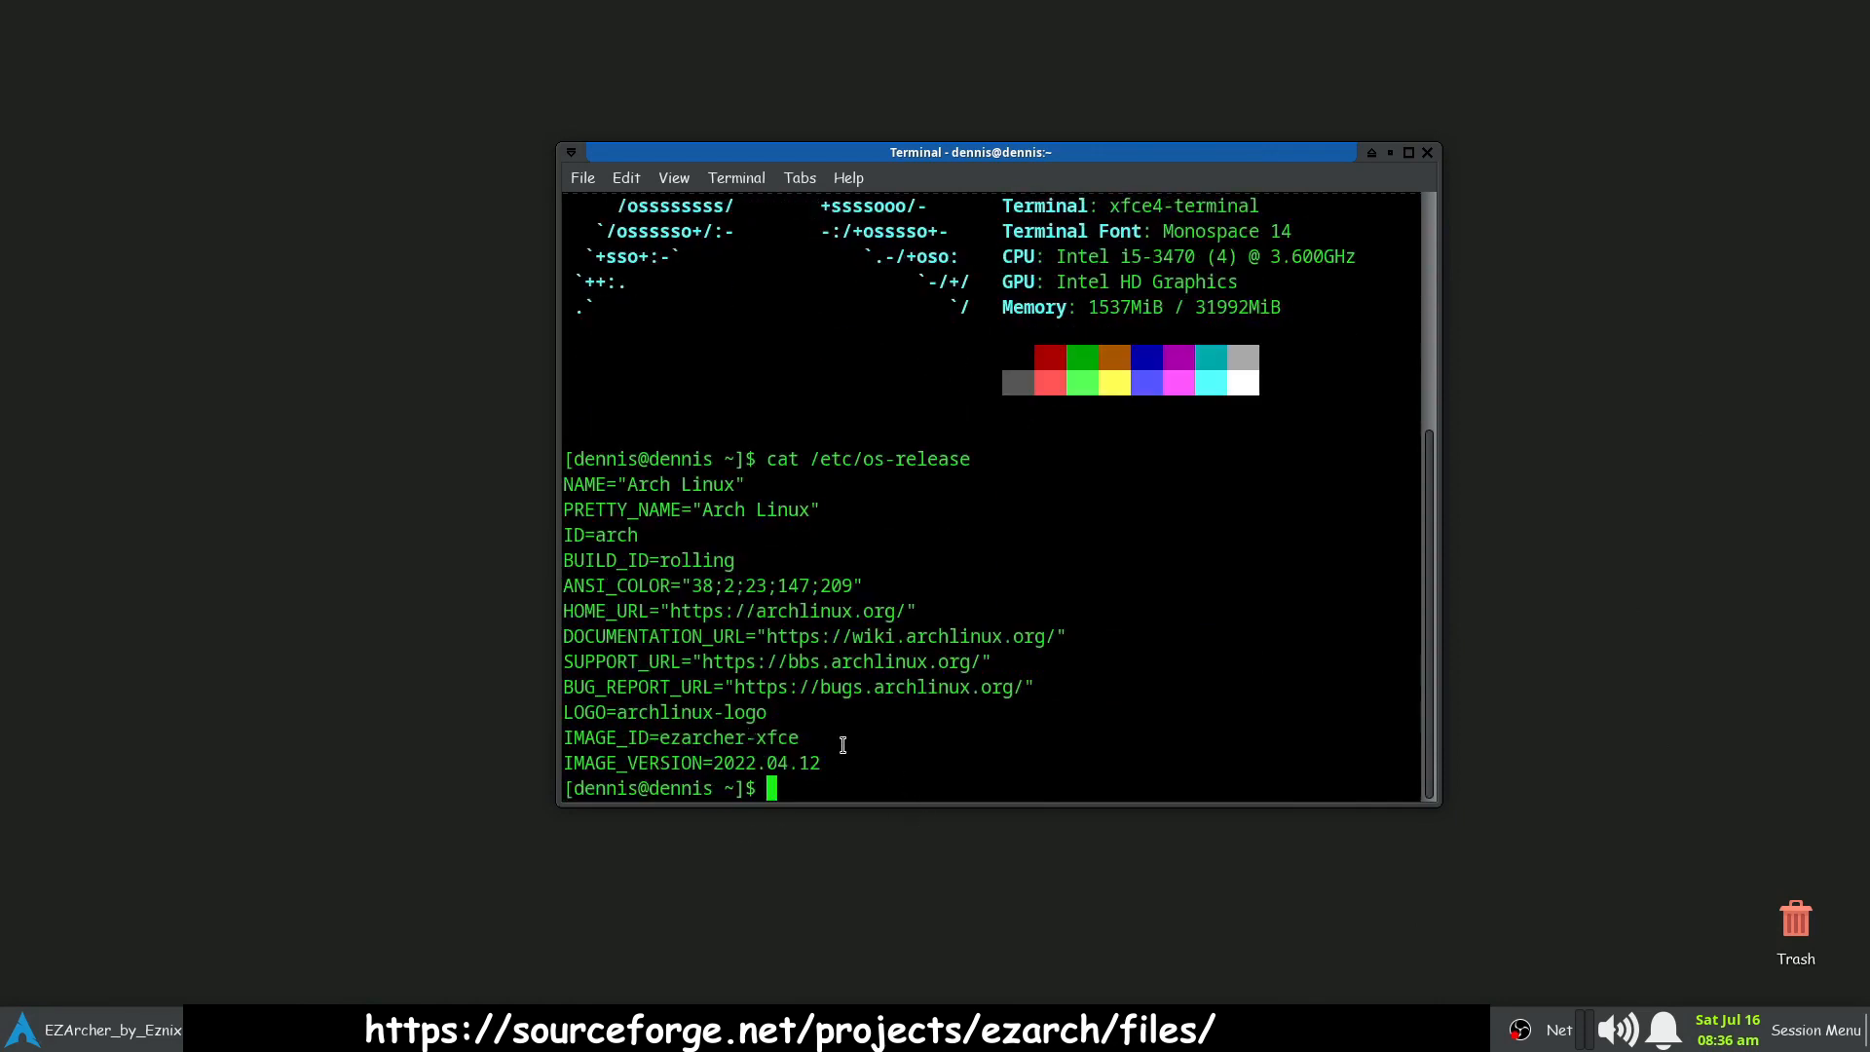
click(1428, 153)
- Bring up VirtualBox Manager and the Endeavour_Notes file, minimise VirtualBox Manager and move the notes window to the middle of the desktop
click(868, 1030)
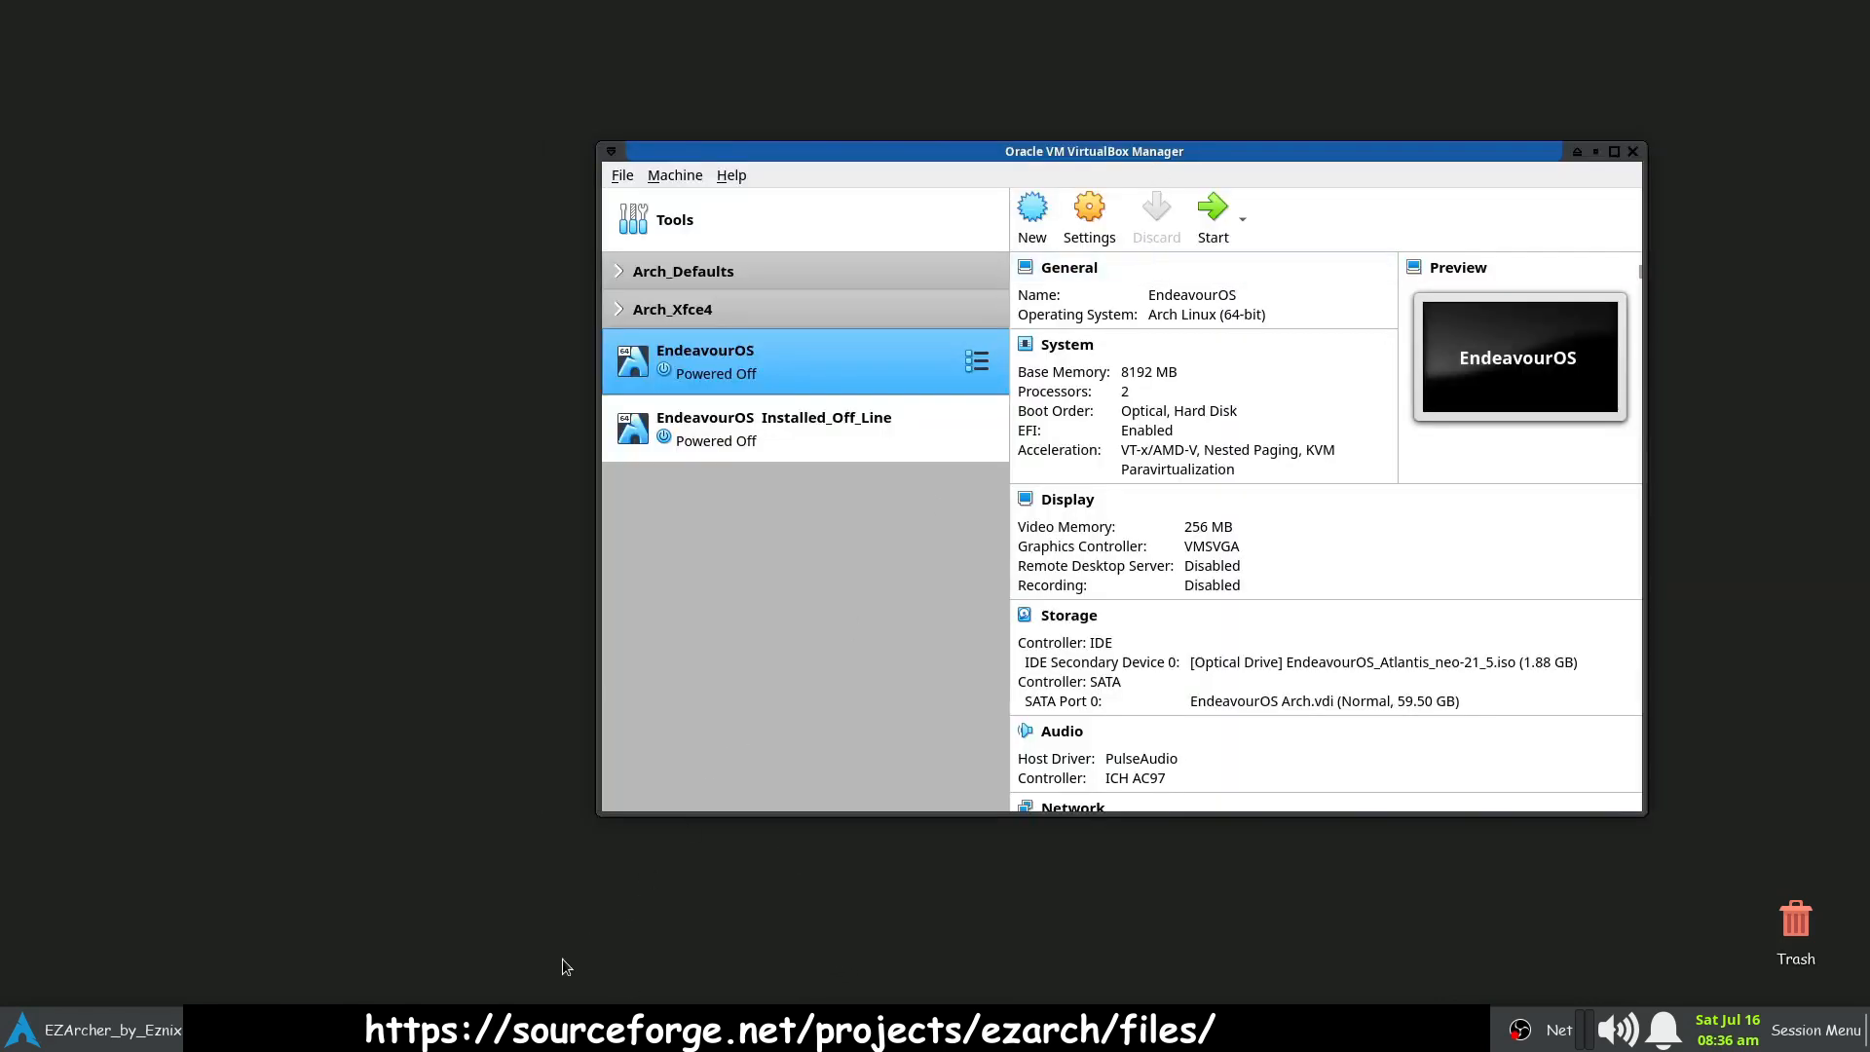
click(541, 1029)
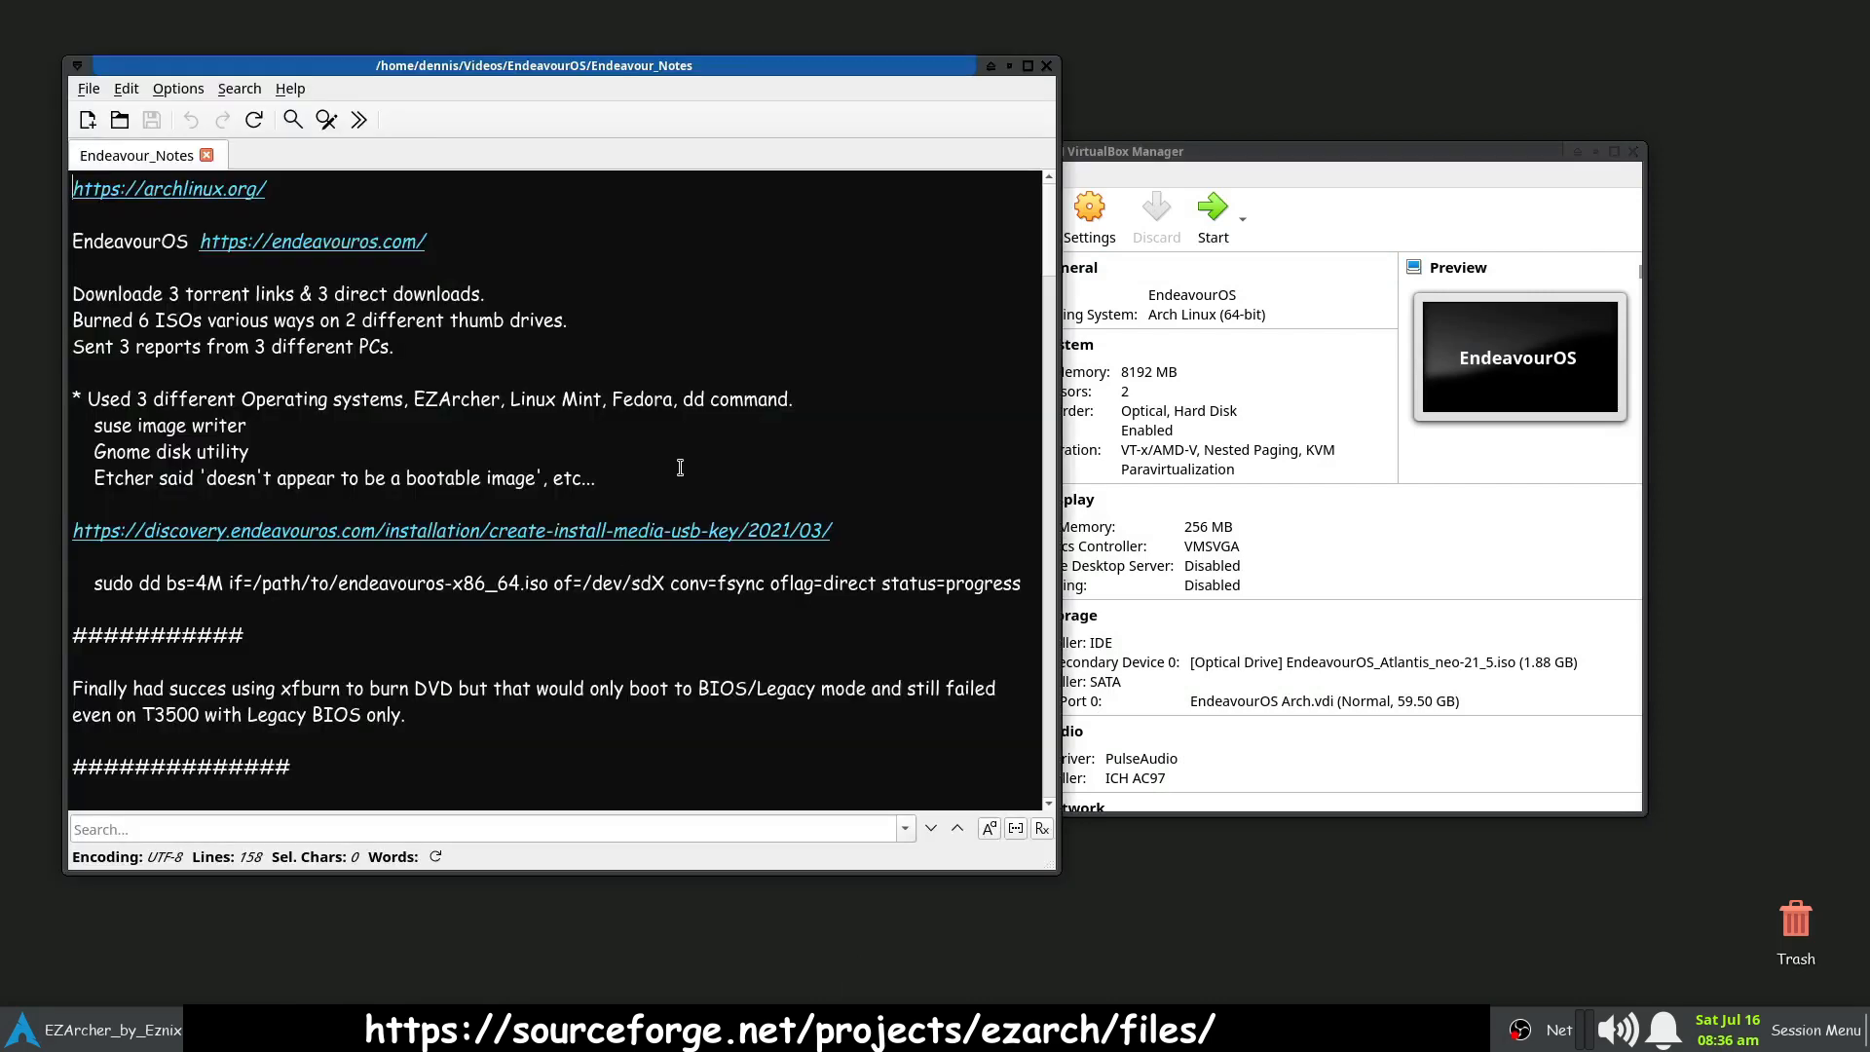
click(1593, 150)
drag(926, 62, 1266, 41)
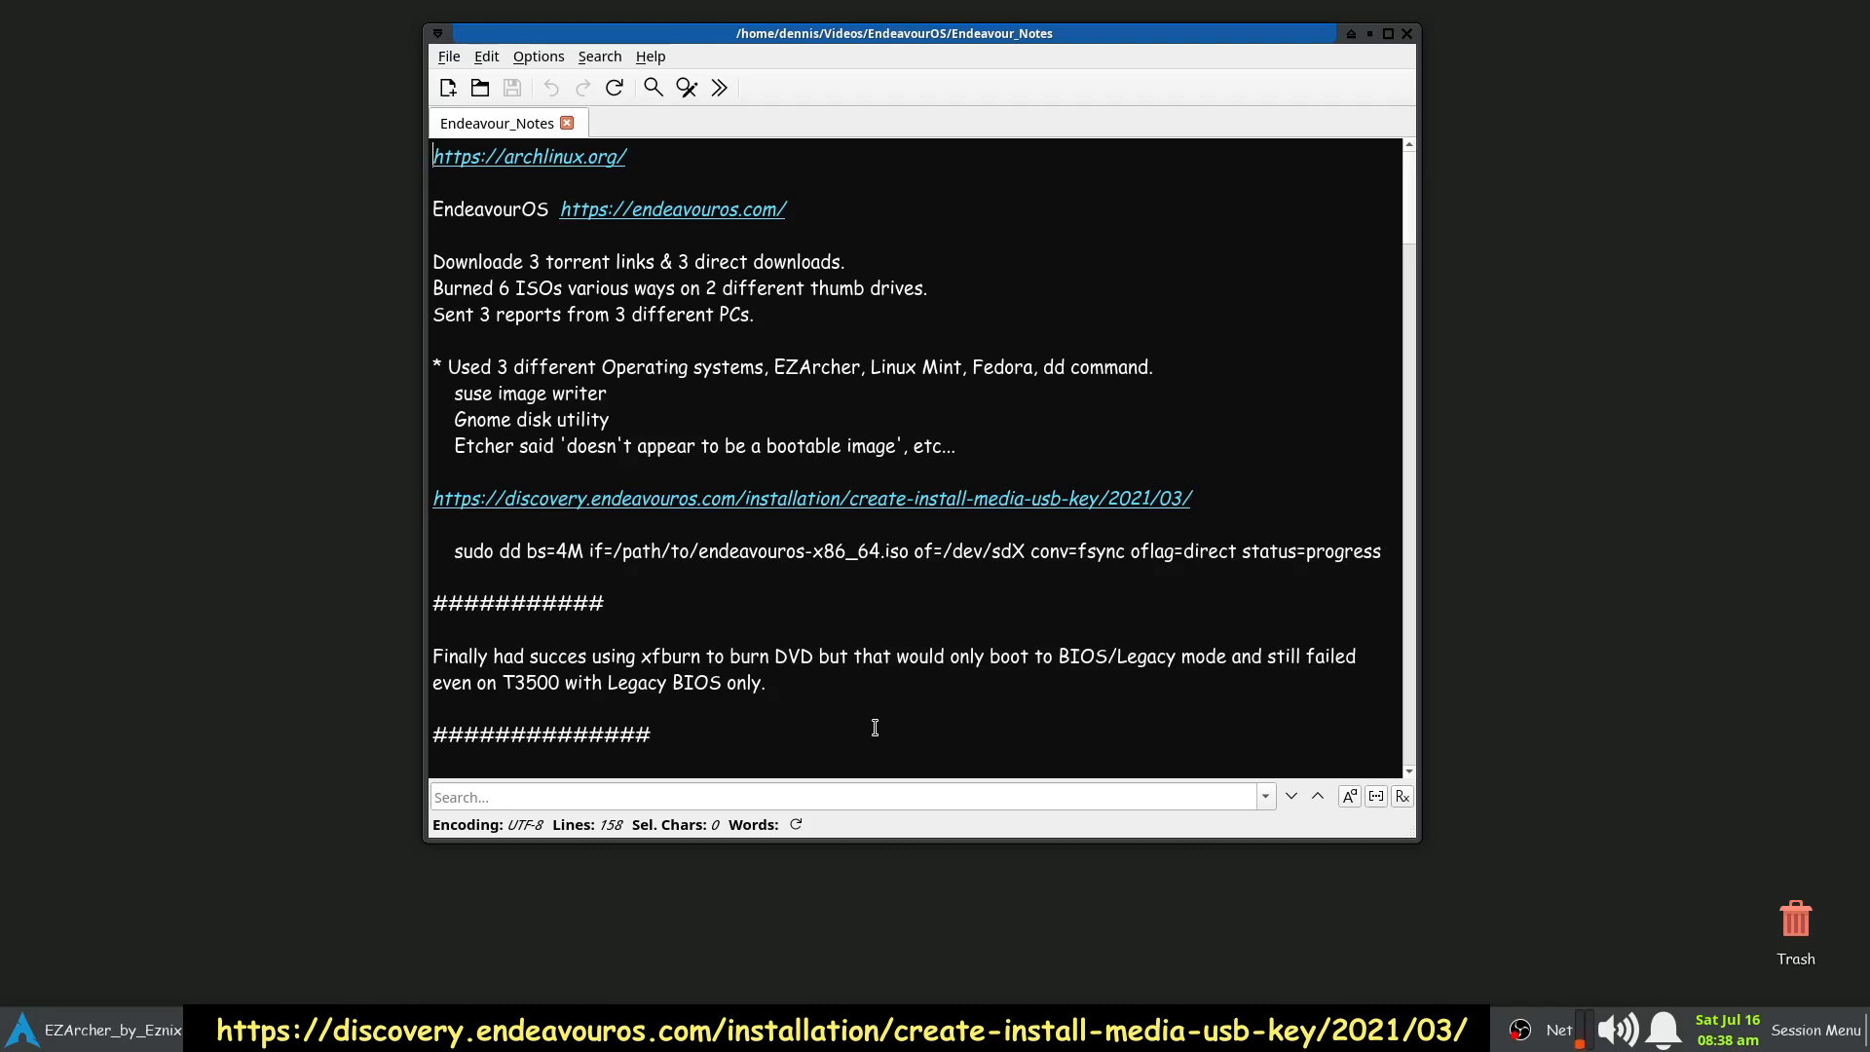
- Read the Endeavour_Notes entries on burning the install media, the offline BIOS install, package conflicts and PGP key imports
scroll(862, 709, down, 1)
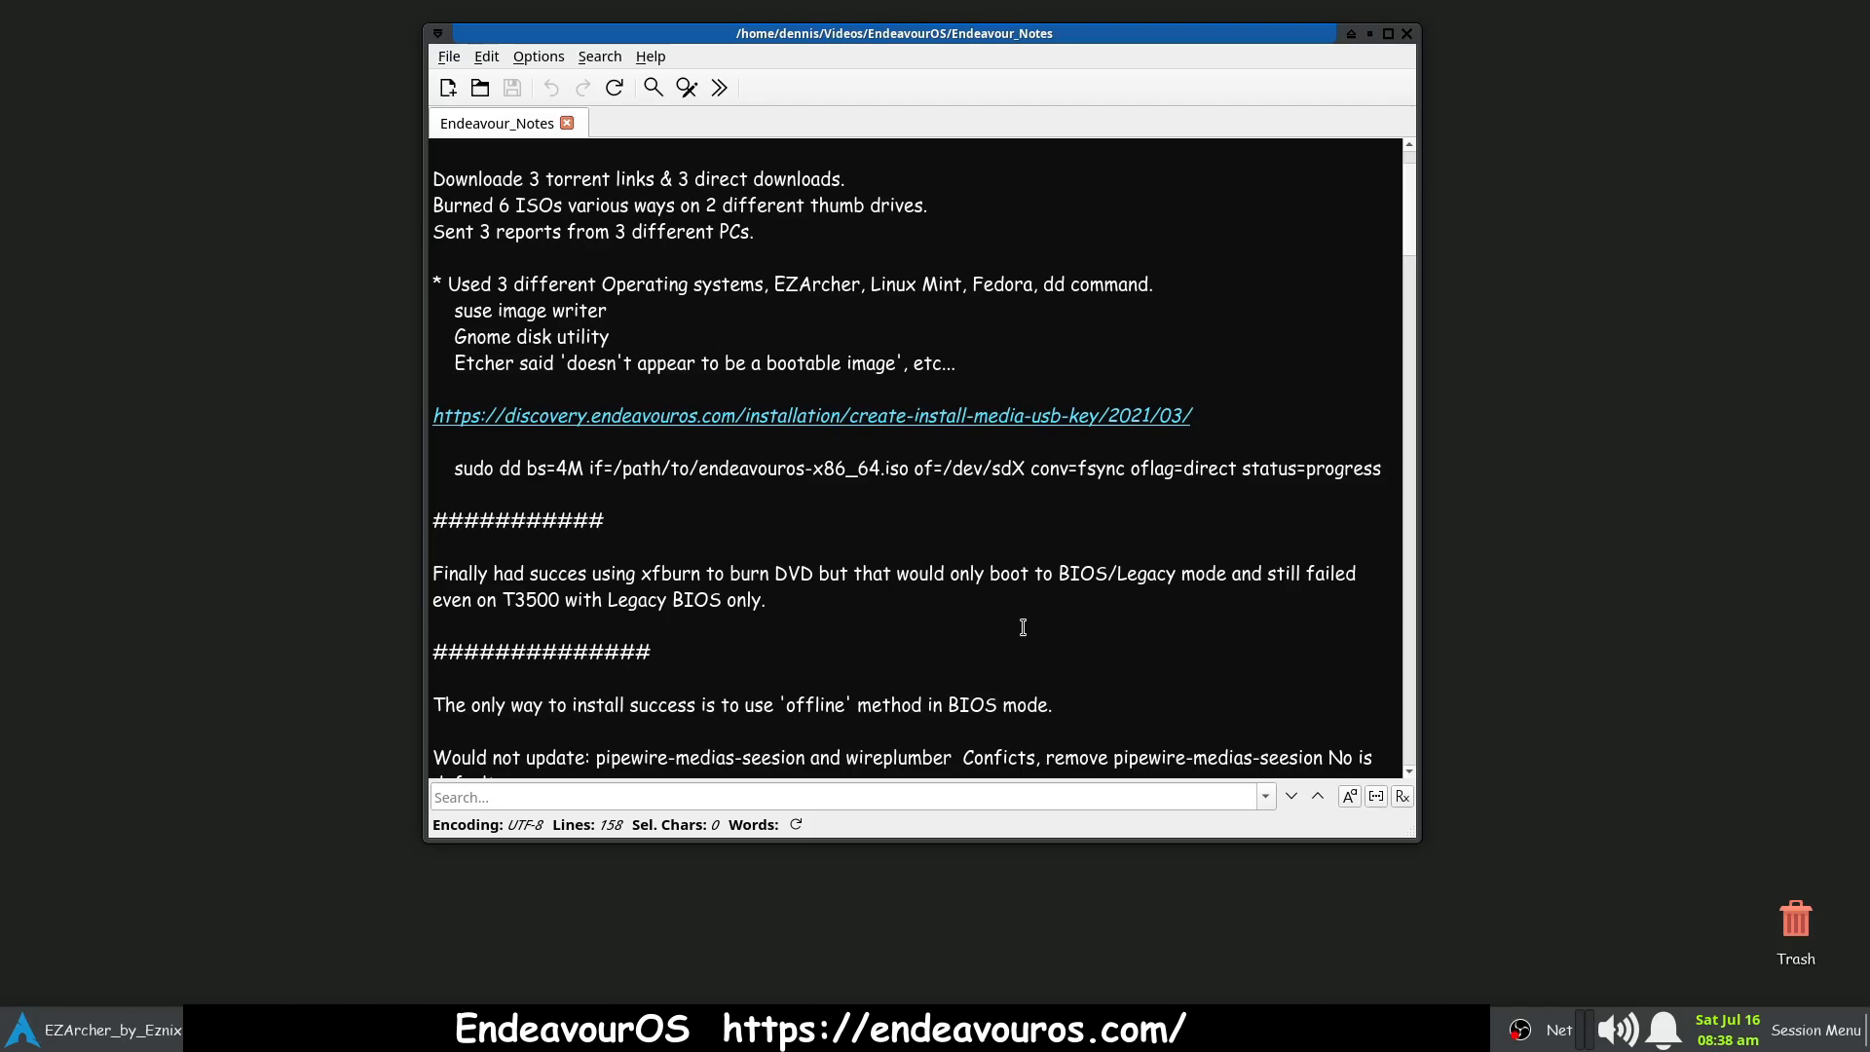
scroll(1019, 620, down, 2)
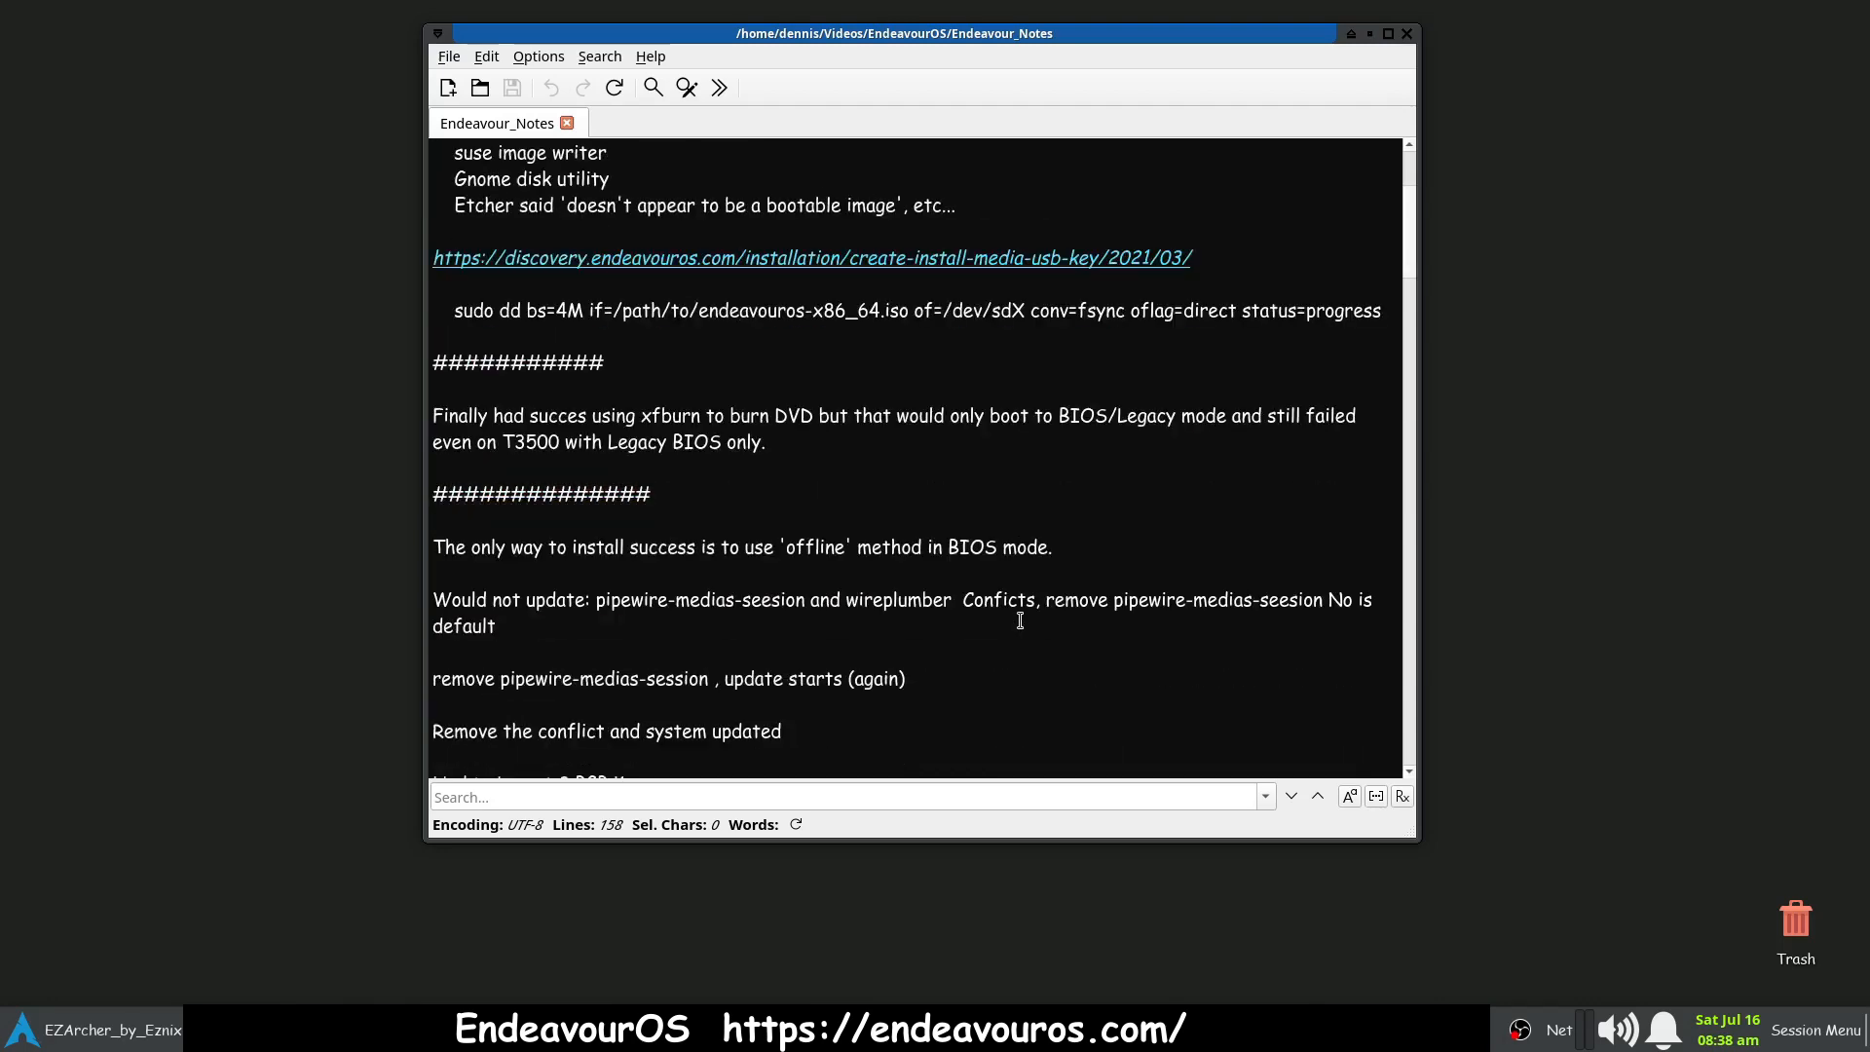
scroll(1020, 621, down, 2)
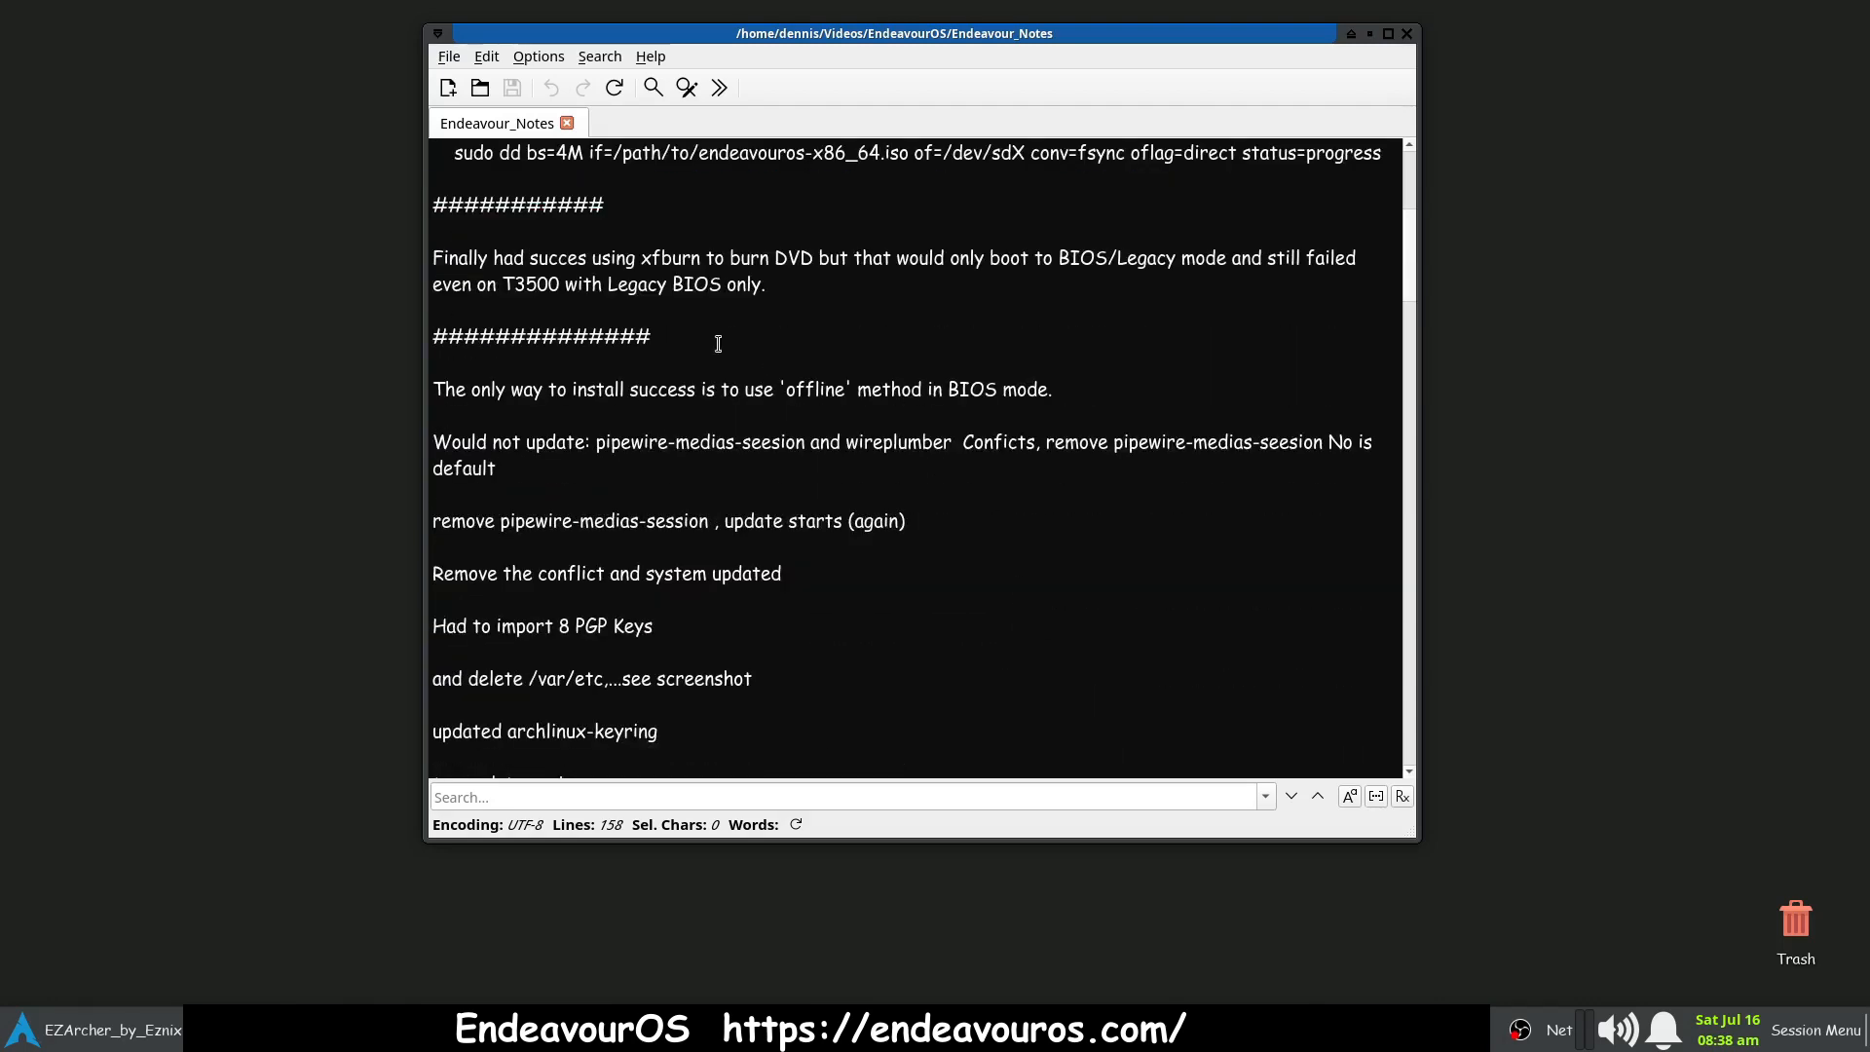
scroll(911, 594, down, 2)
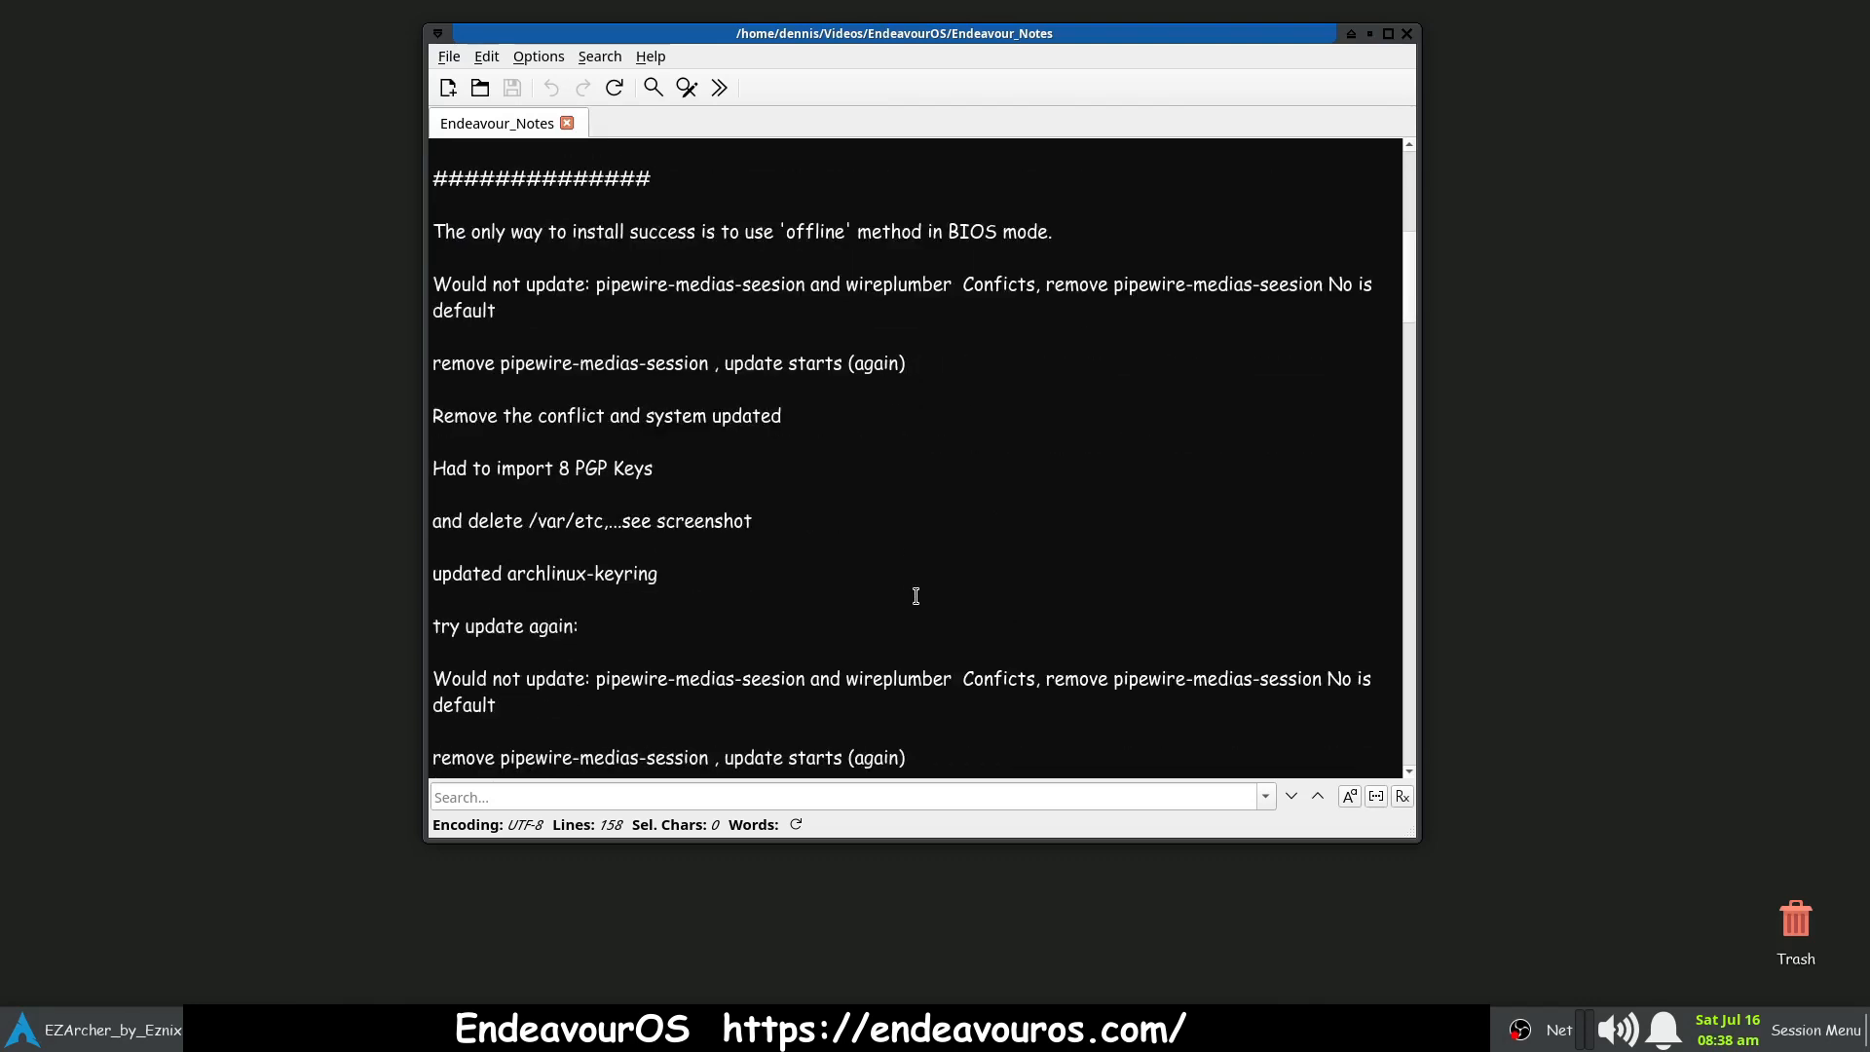
scroll(915, 597, down, 1)
scroll(915, 597, down, 1)
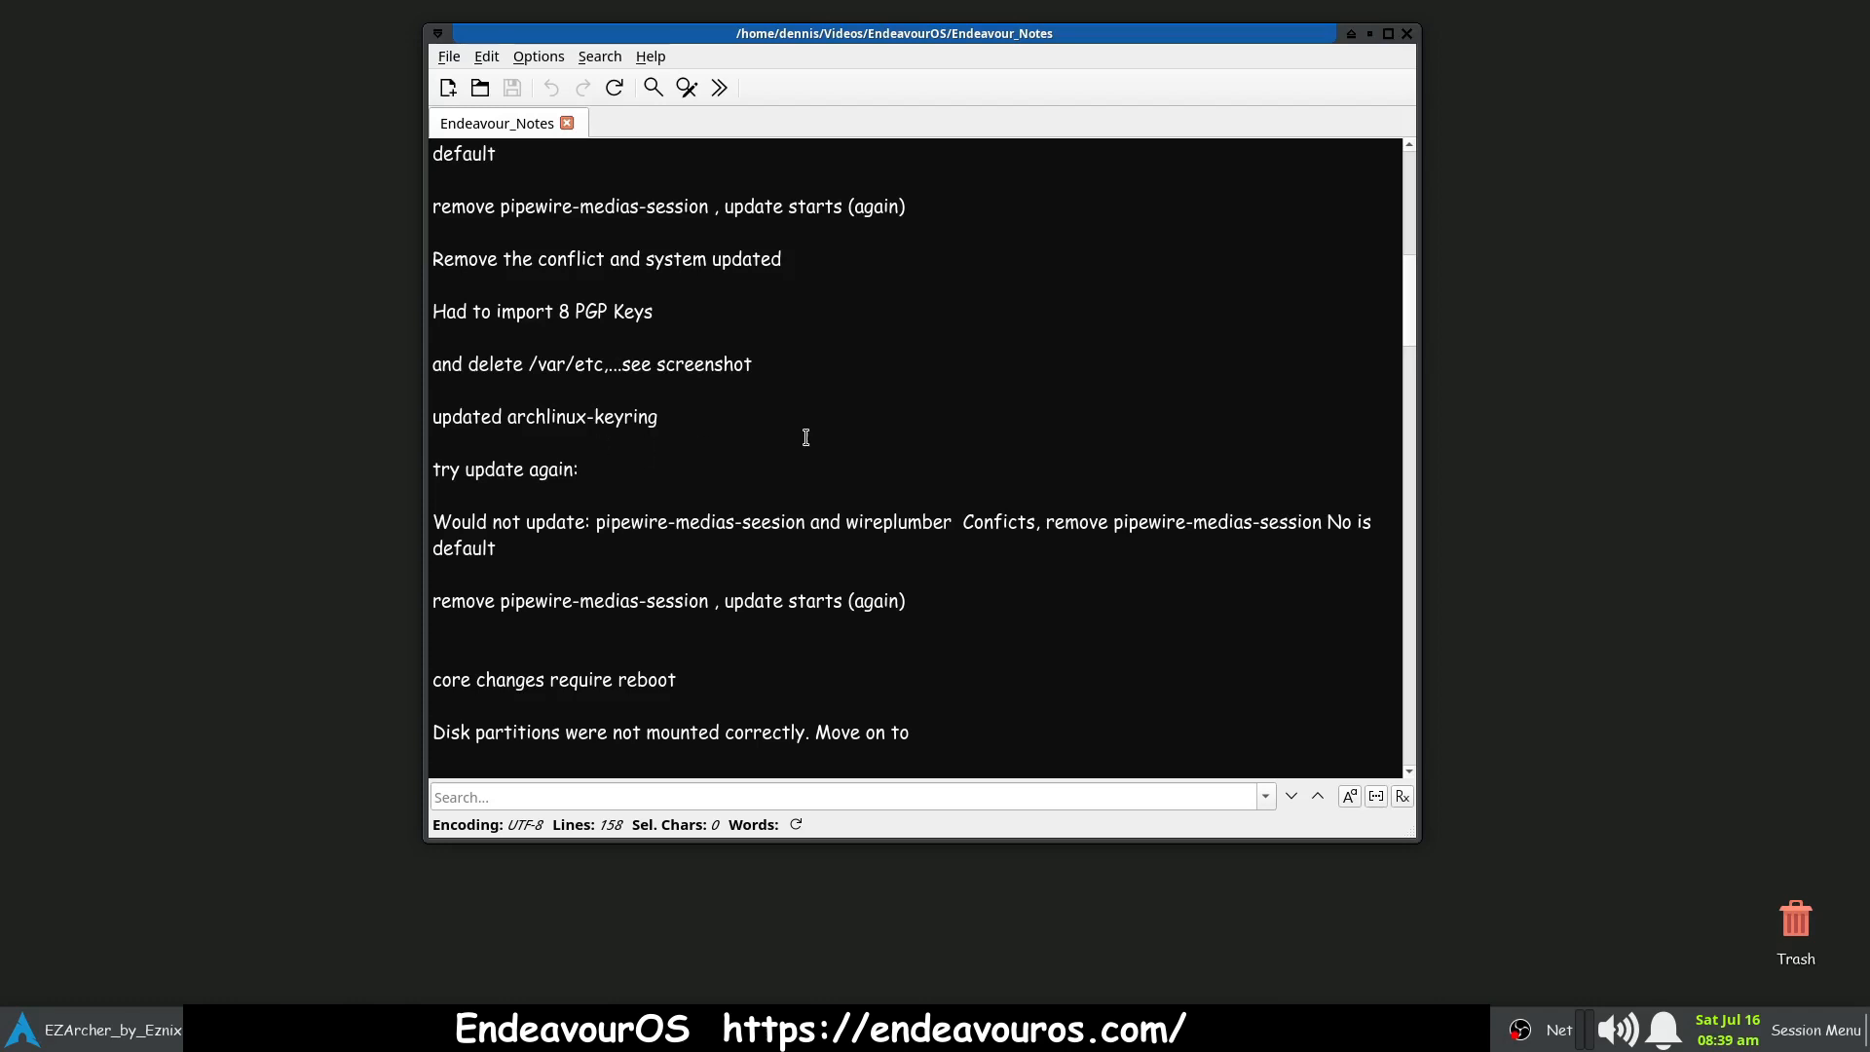
scroll(780, 448, up, 1)
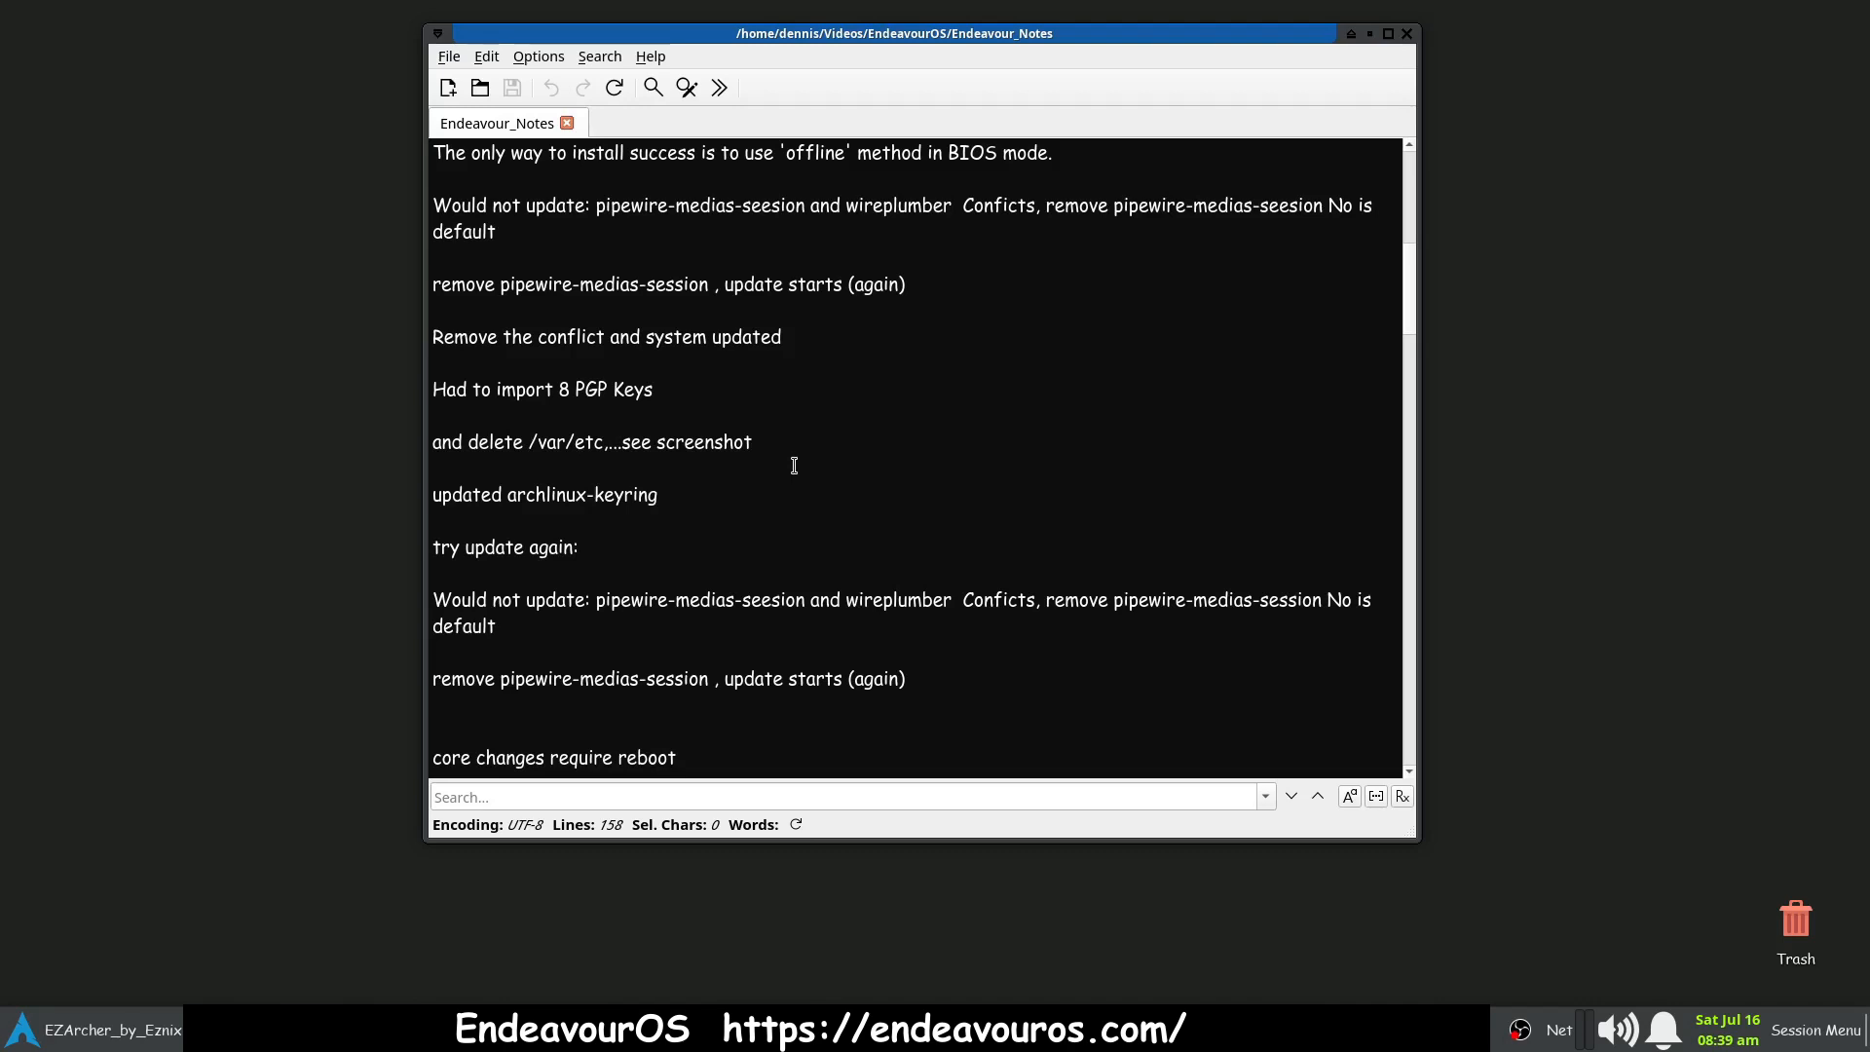
scroll(794, 464, up, 1)
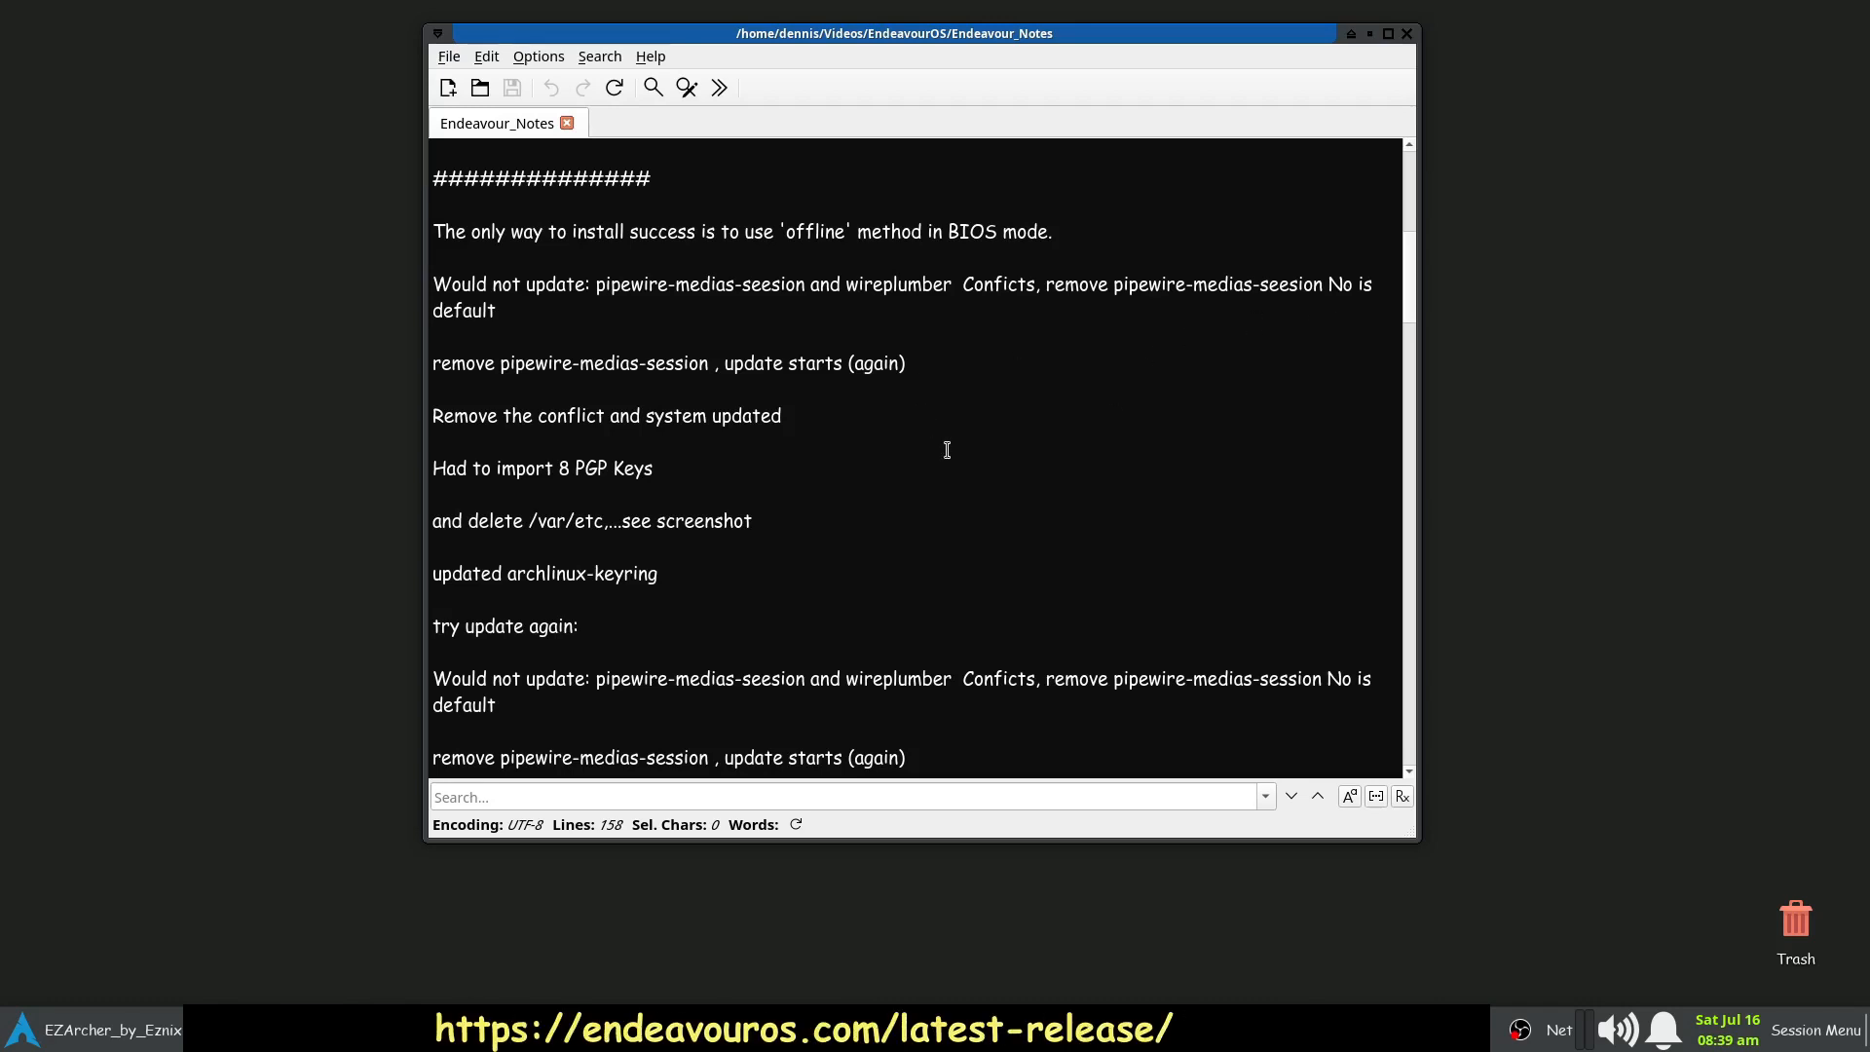
- Read the remaining notes on the reboot, the UEFI offline retry, the jack2 and pipewire-jack conflict and the EndeavourOS reference links
scroll(946, 450, down, 1)
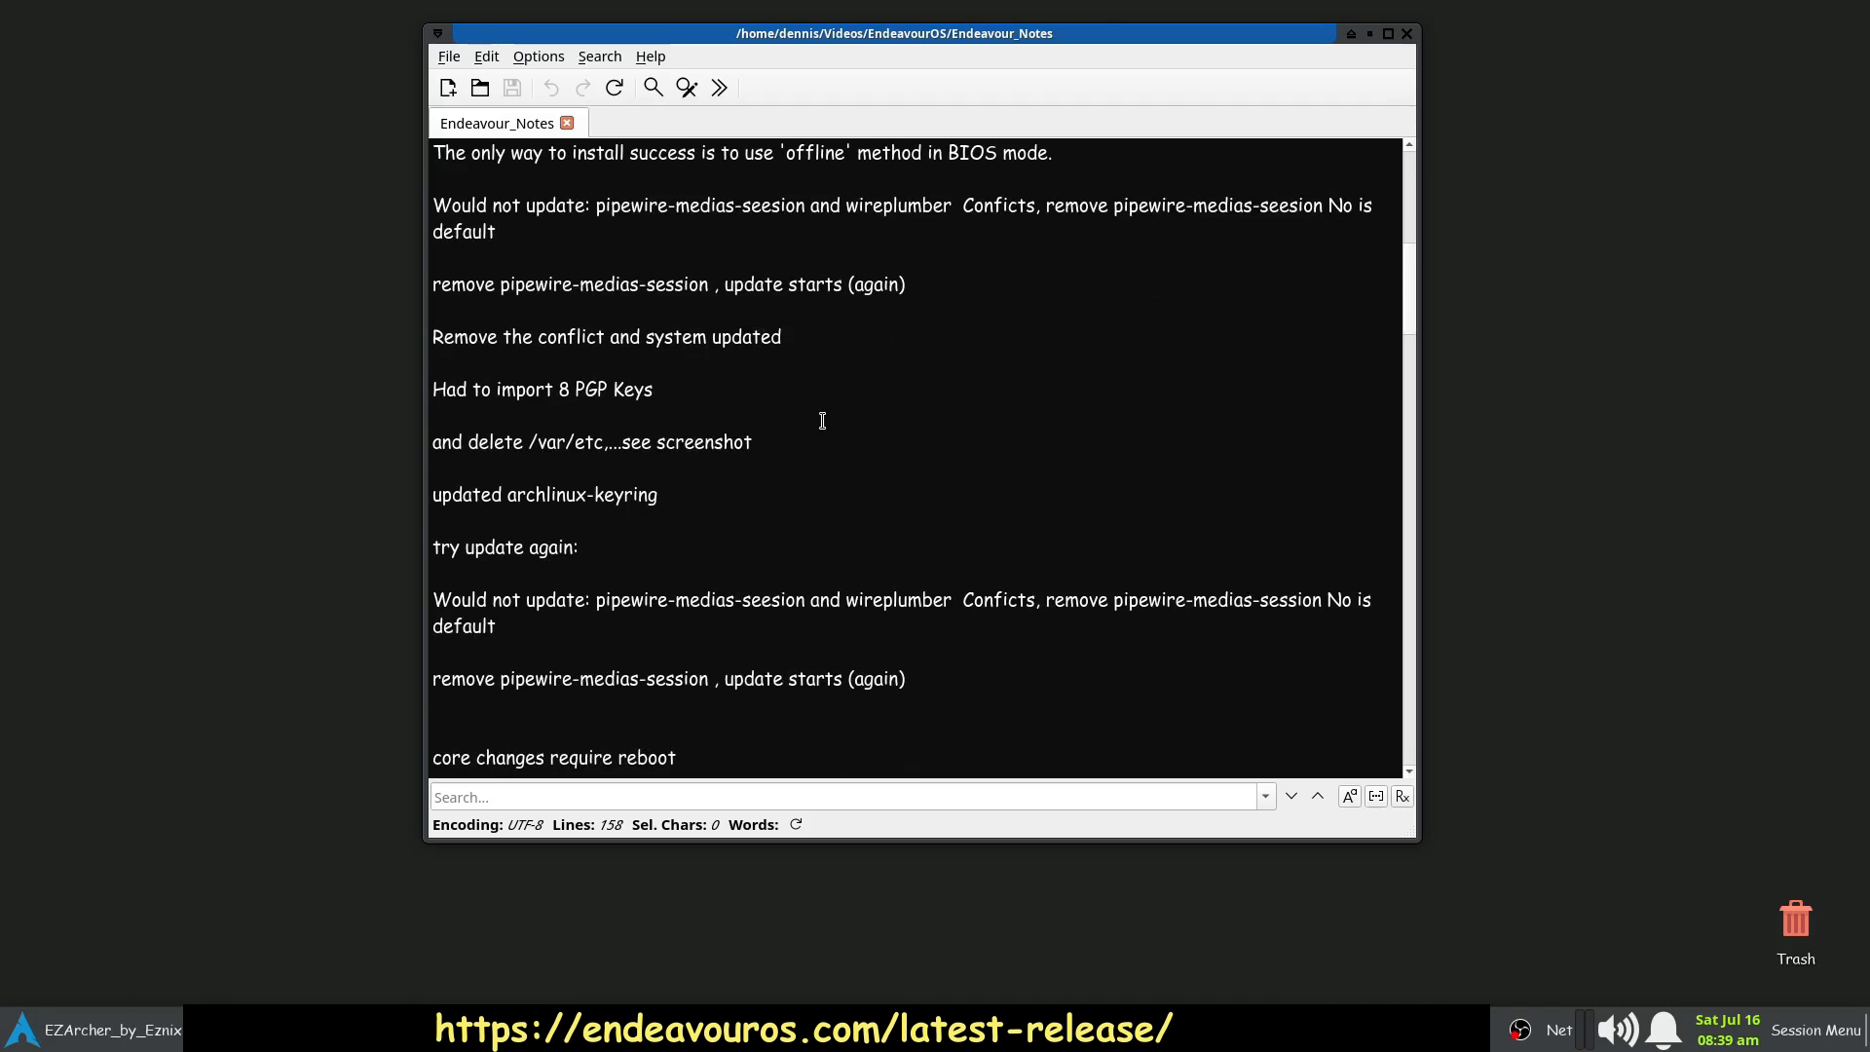
scroll(821, 417, down, 1)
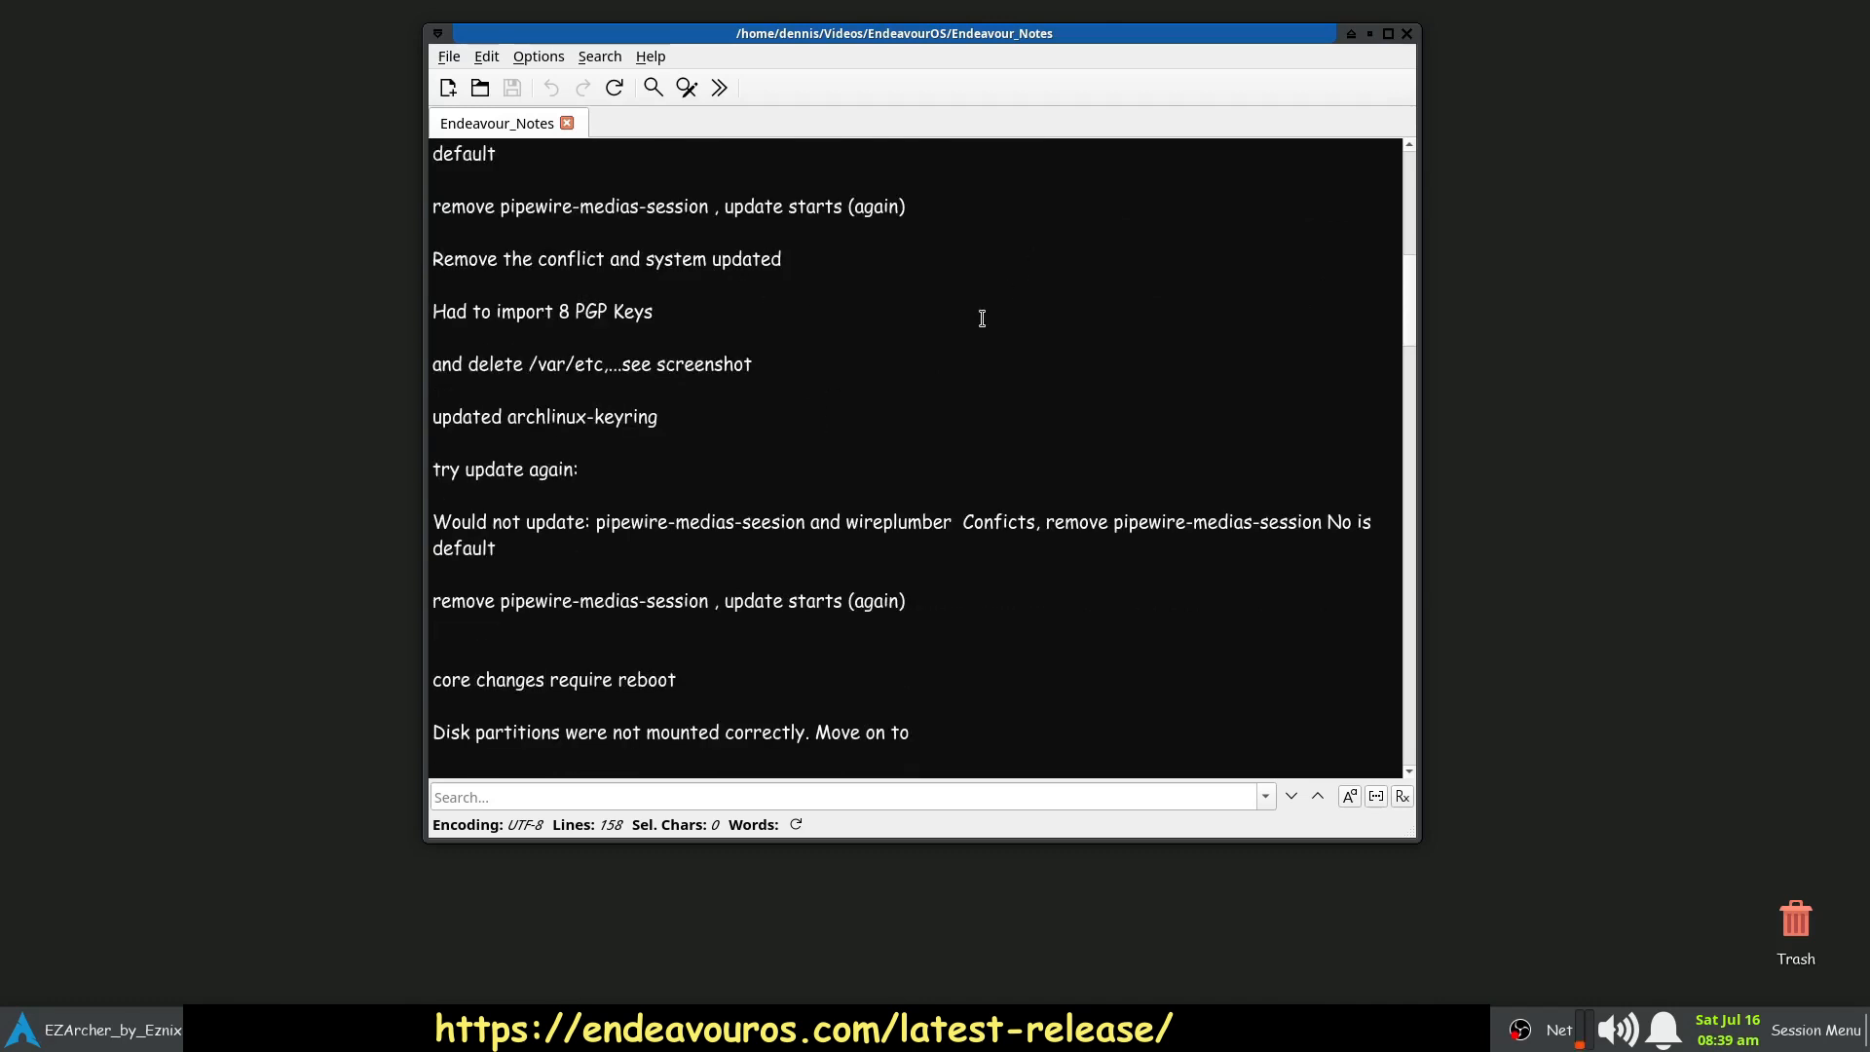
scroll(981, 319, down, 1)
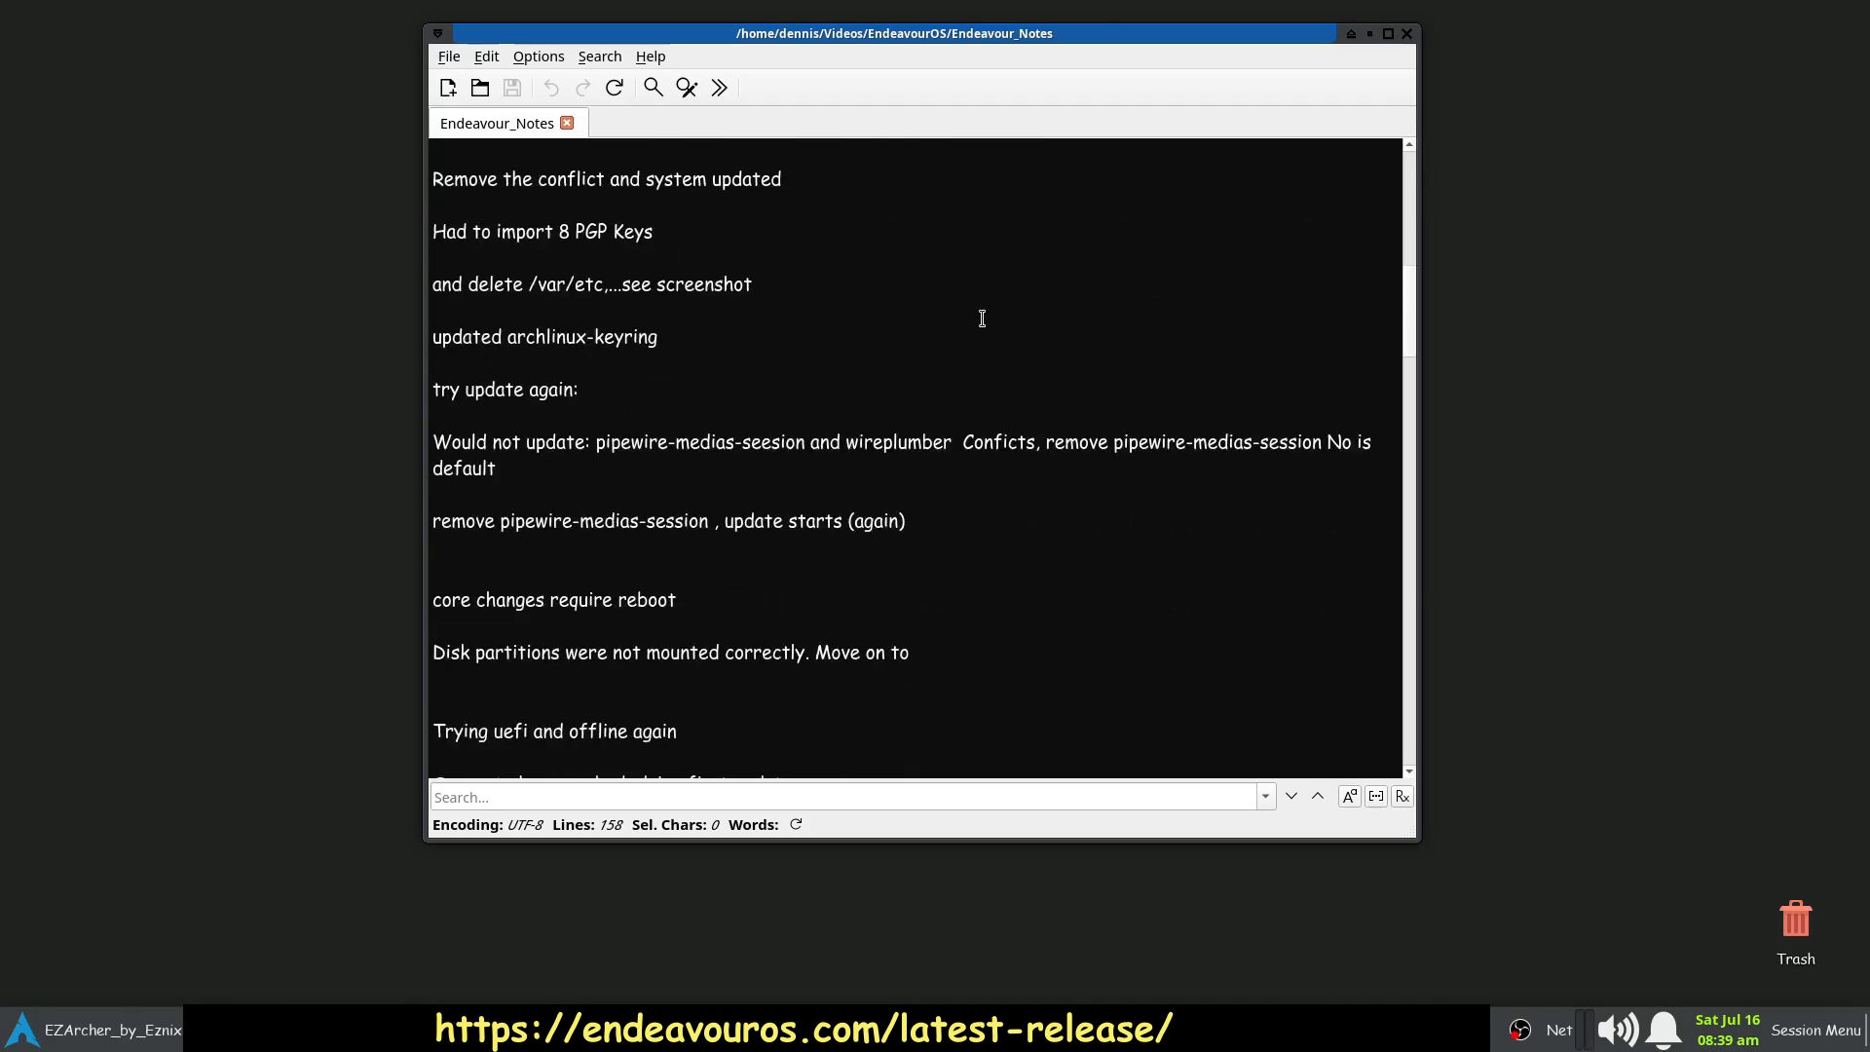
scroll(981, 319, down, 1)
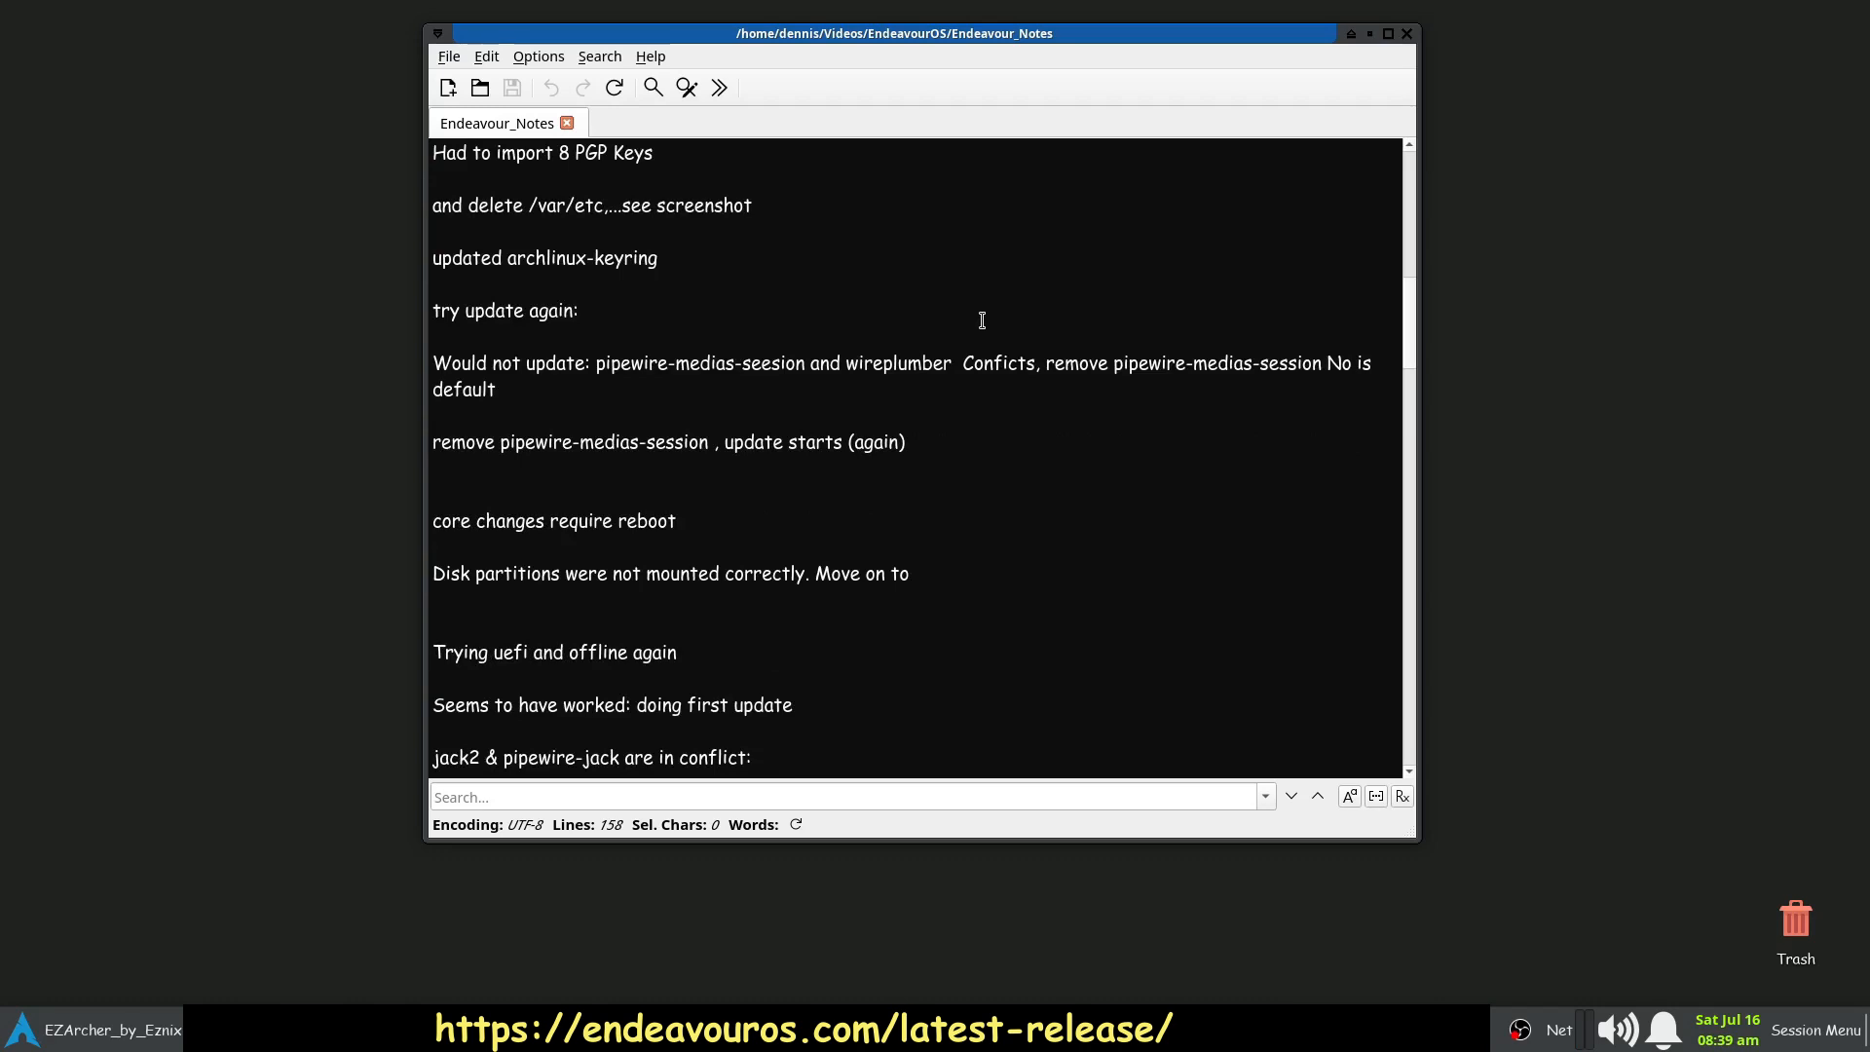
scroll(982, 321, down, 3)
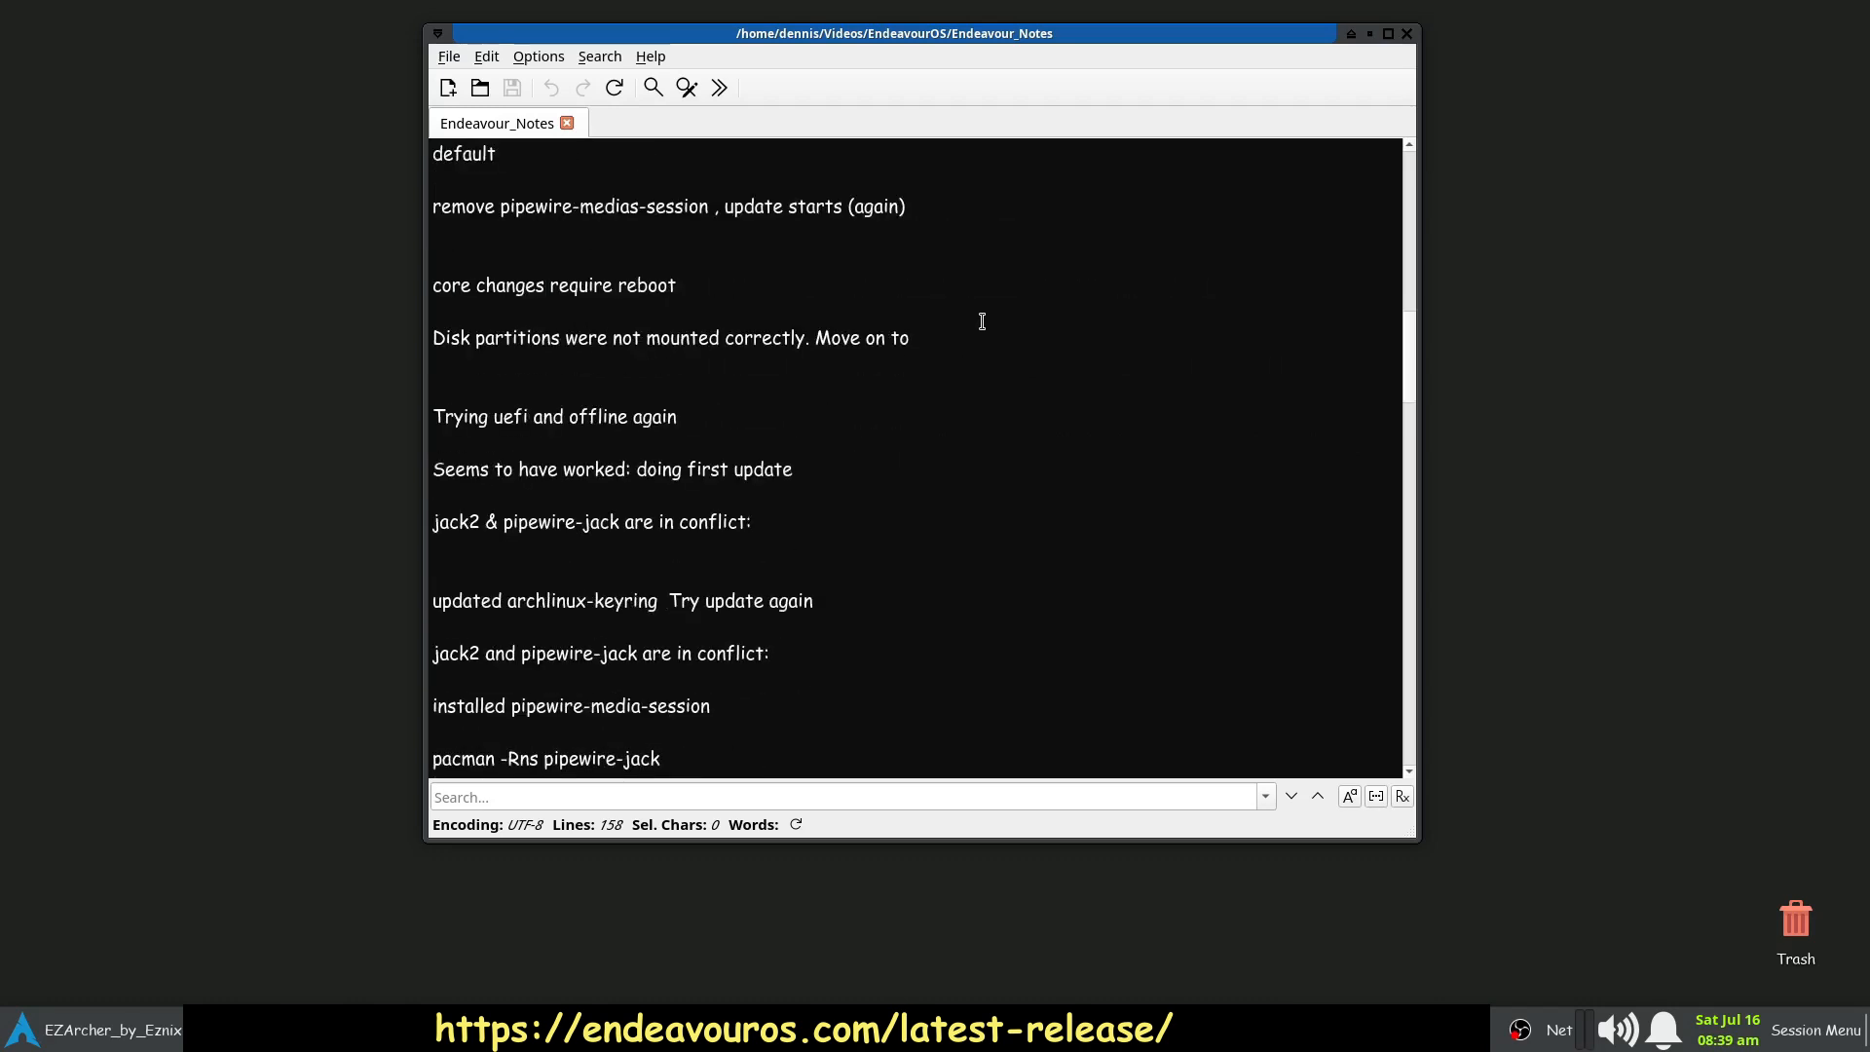
scroll(982, 321, down, 1)
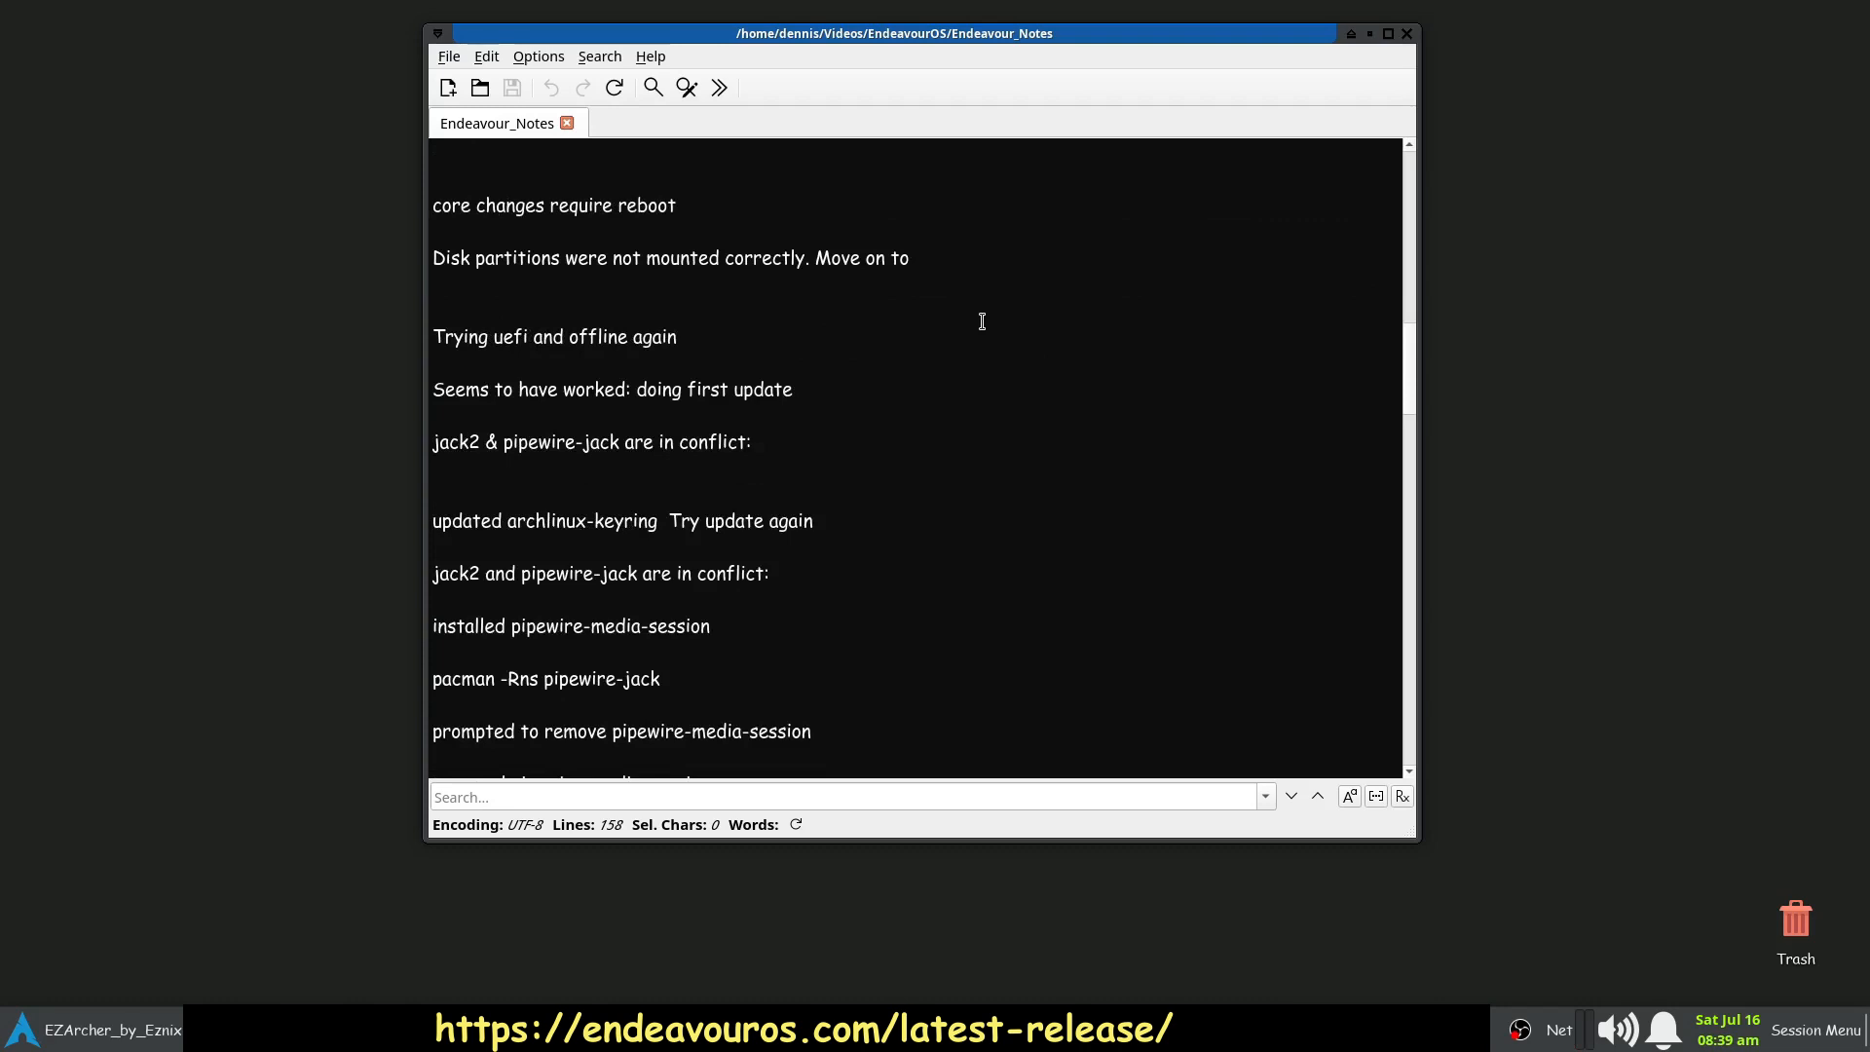
scroll(981, 321, down, 2)
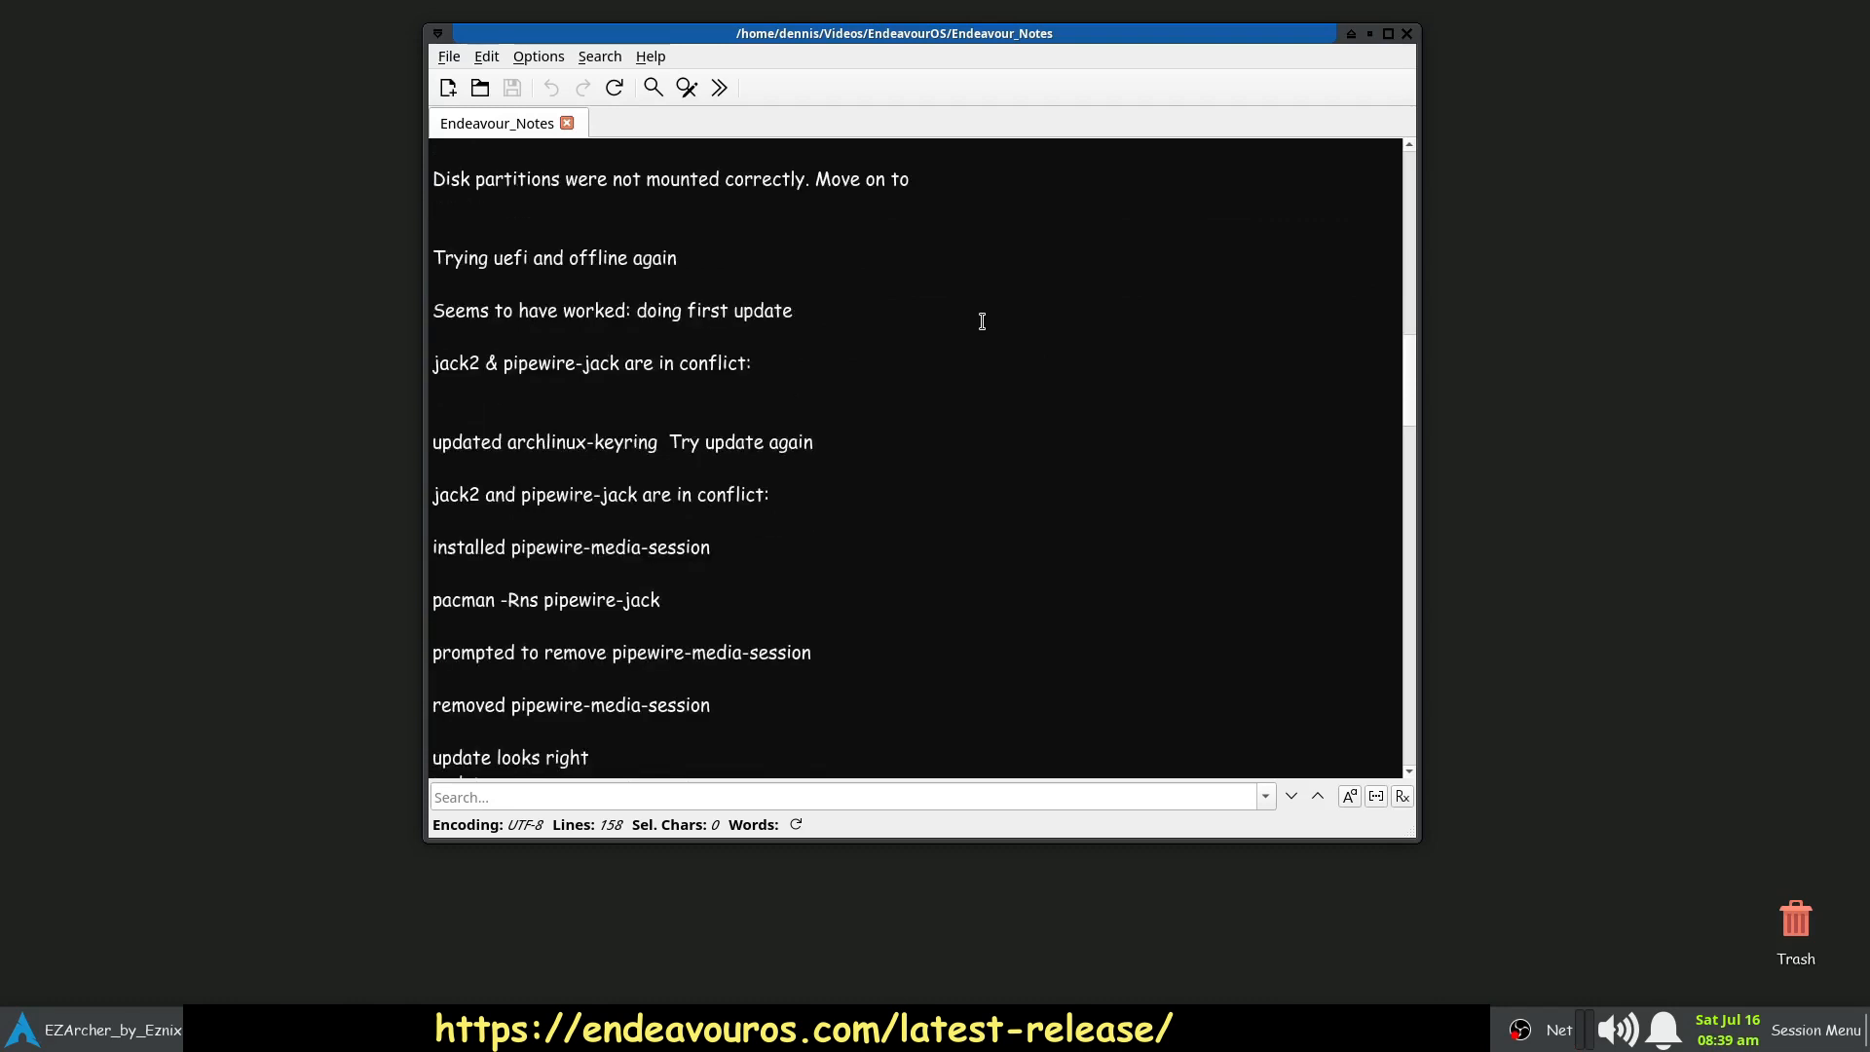
scroll(982, 321, down, 1)
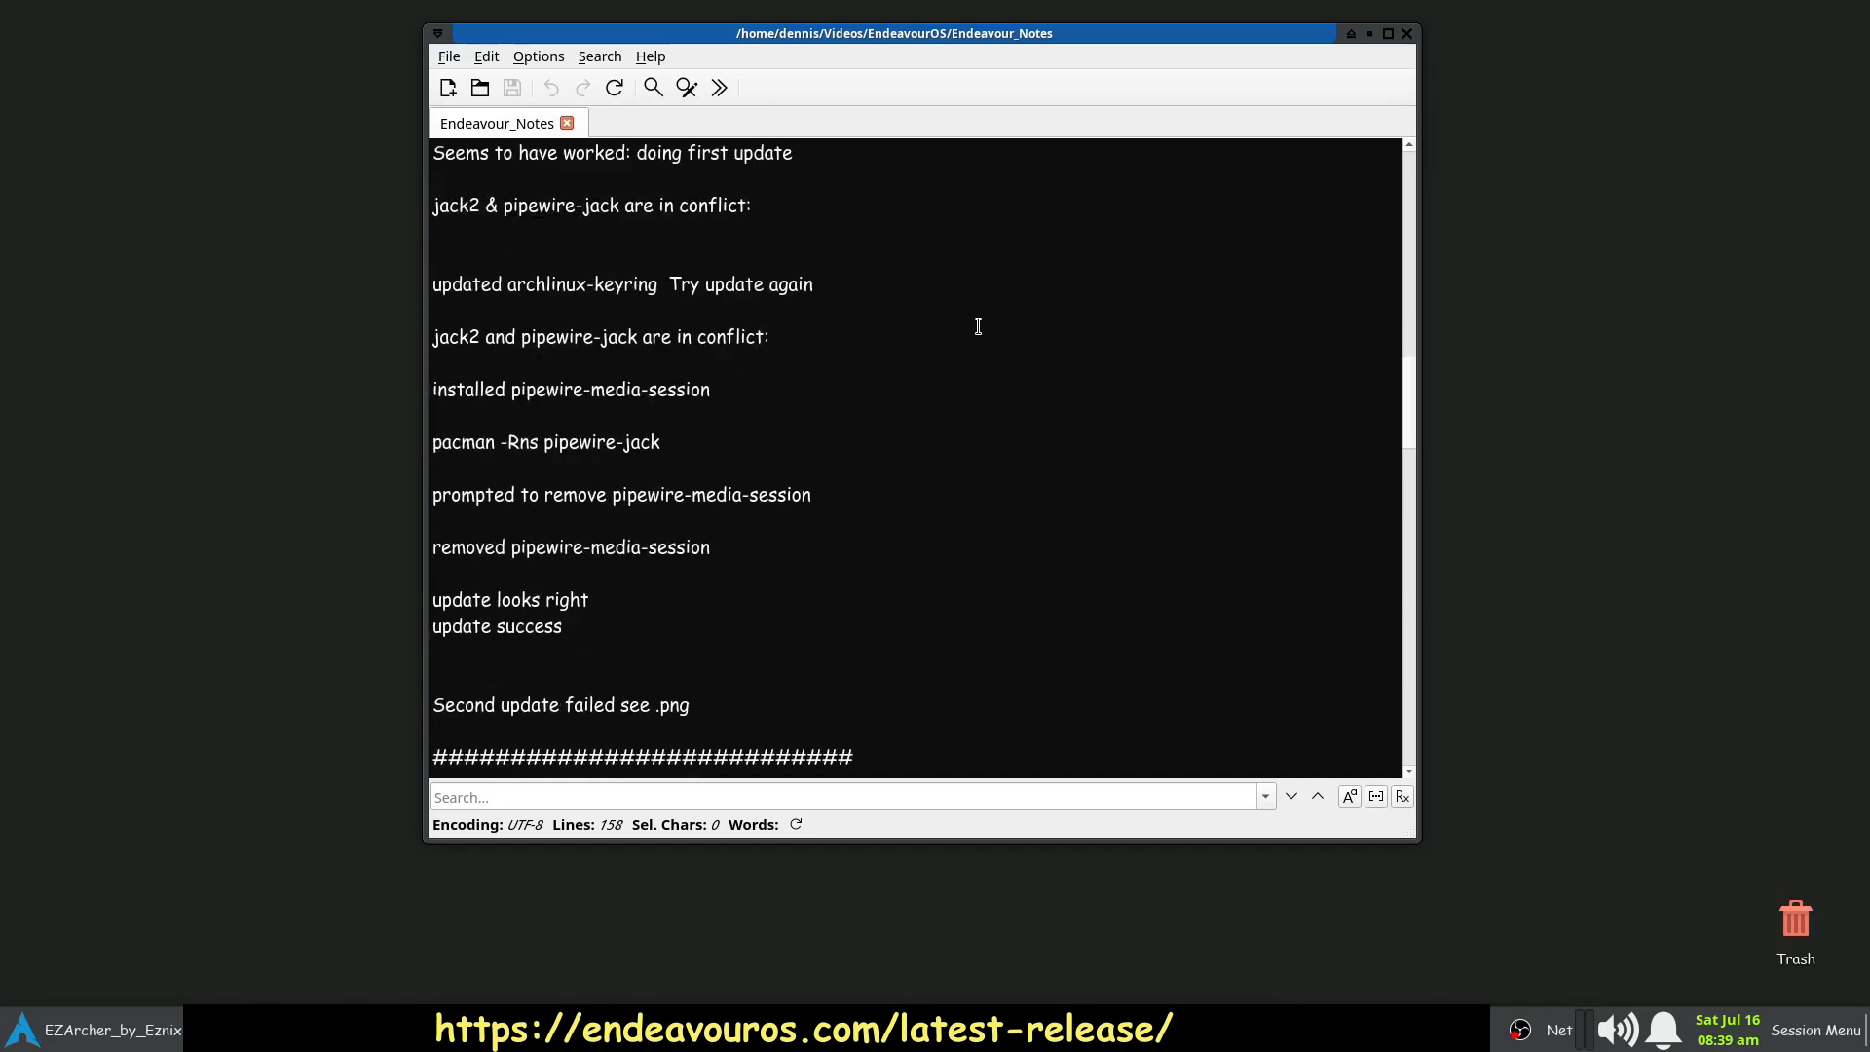
scroll(978, 326, down, 1)
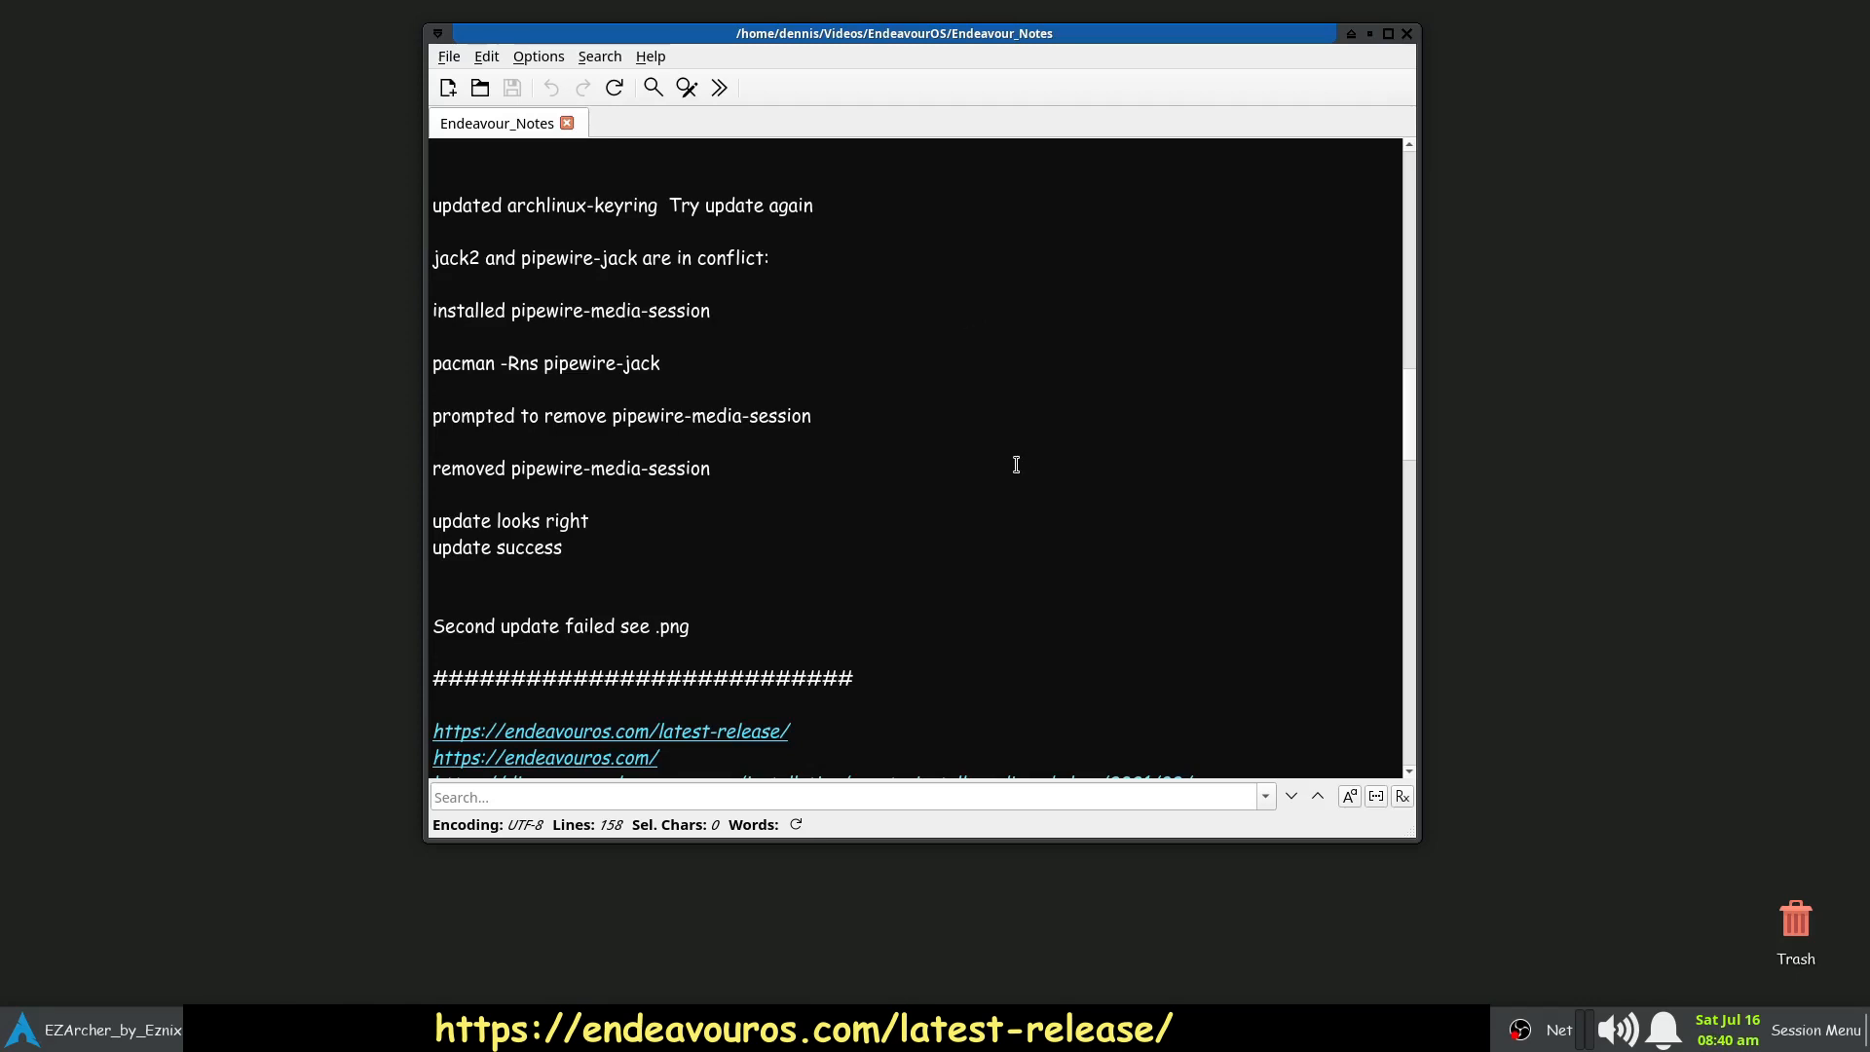
scroll(1015, 471, down, 2)
scroll(1015, 471, down, 2)
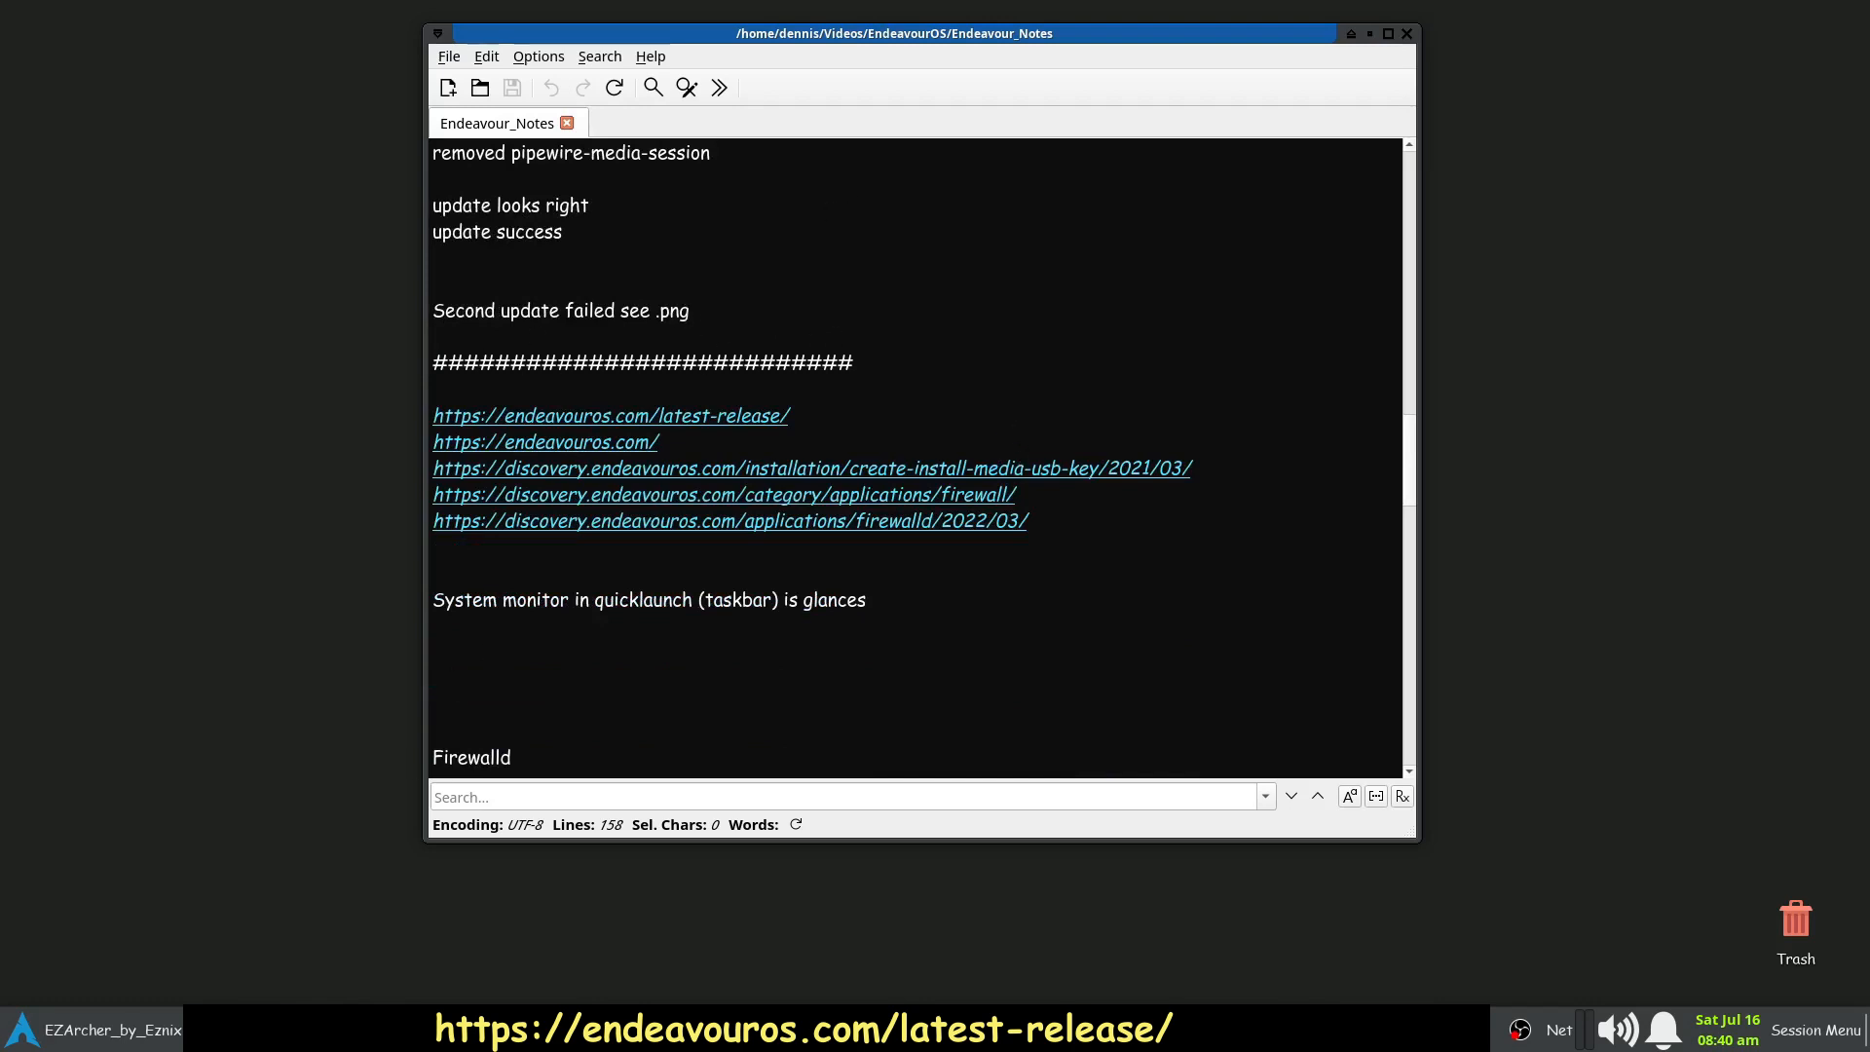
- Open eos_updating.png from the Pictures folder in the file manager and move its viewer window higher on the screen
key(super+e)
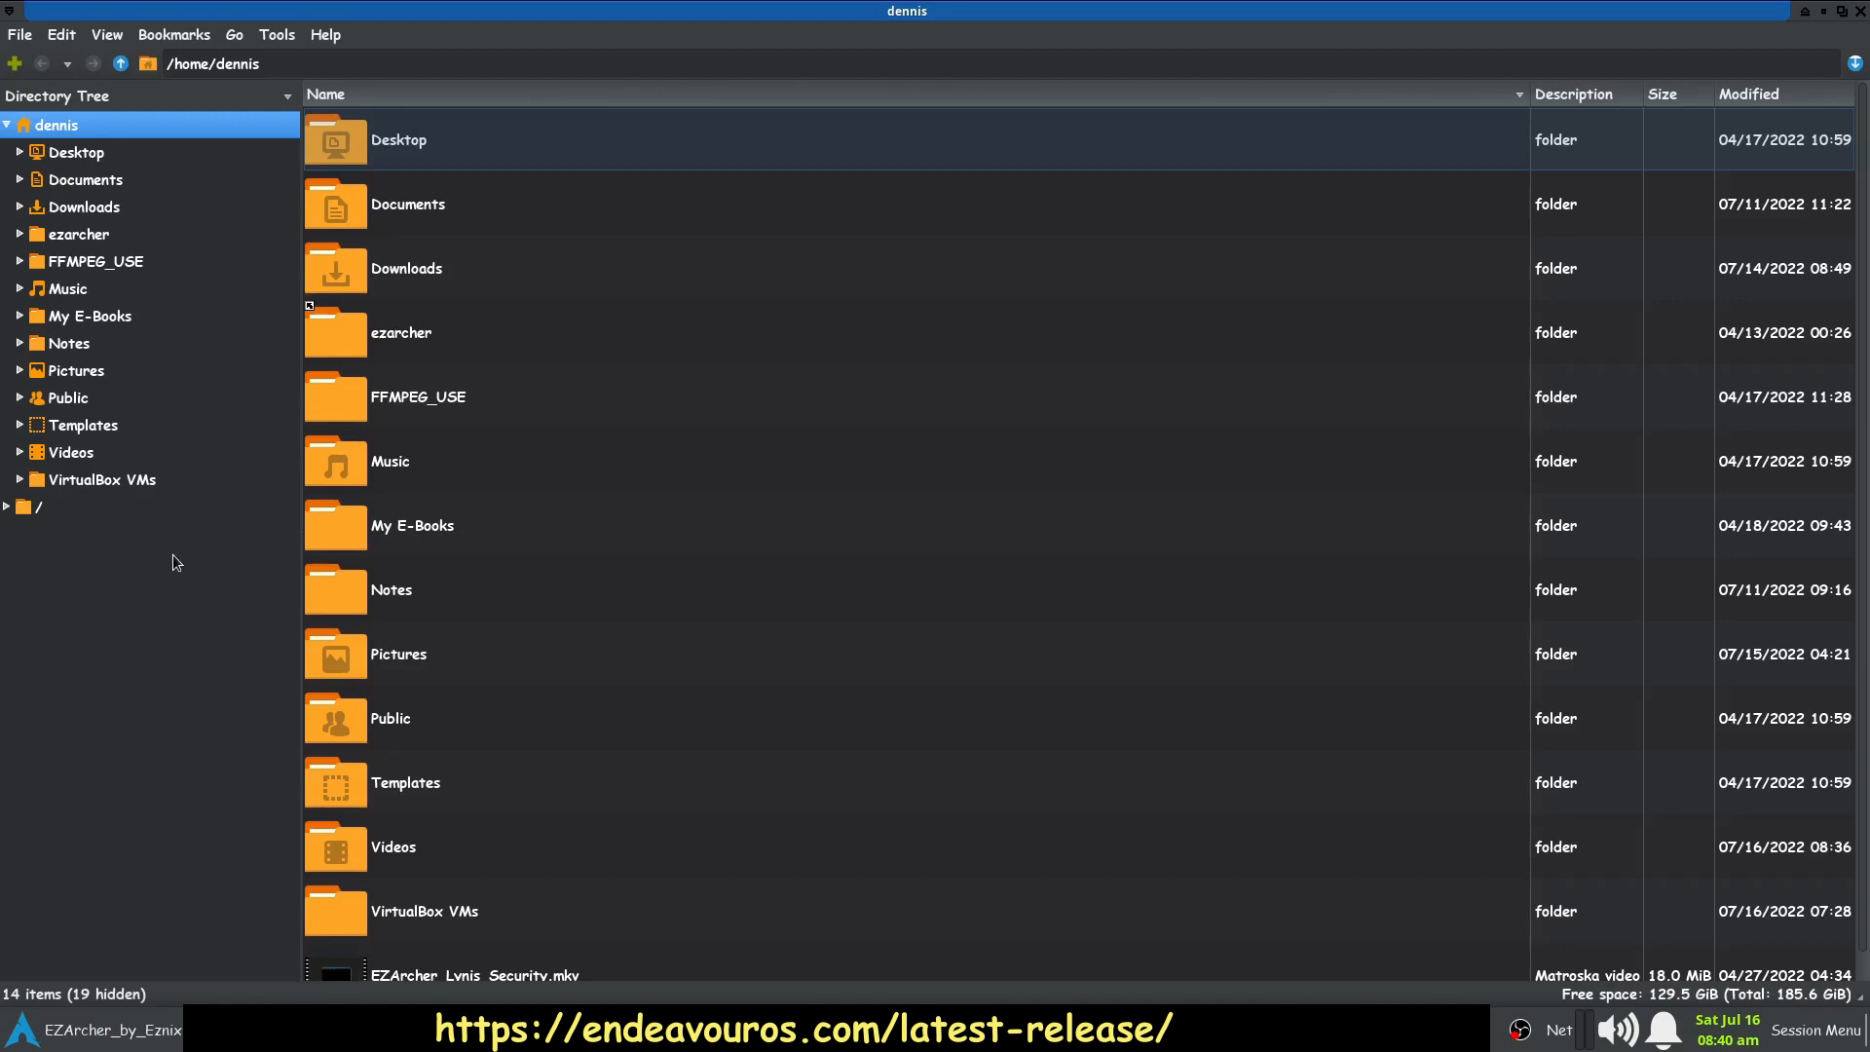
click(85, 370)
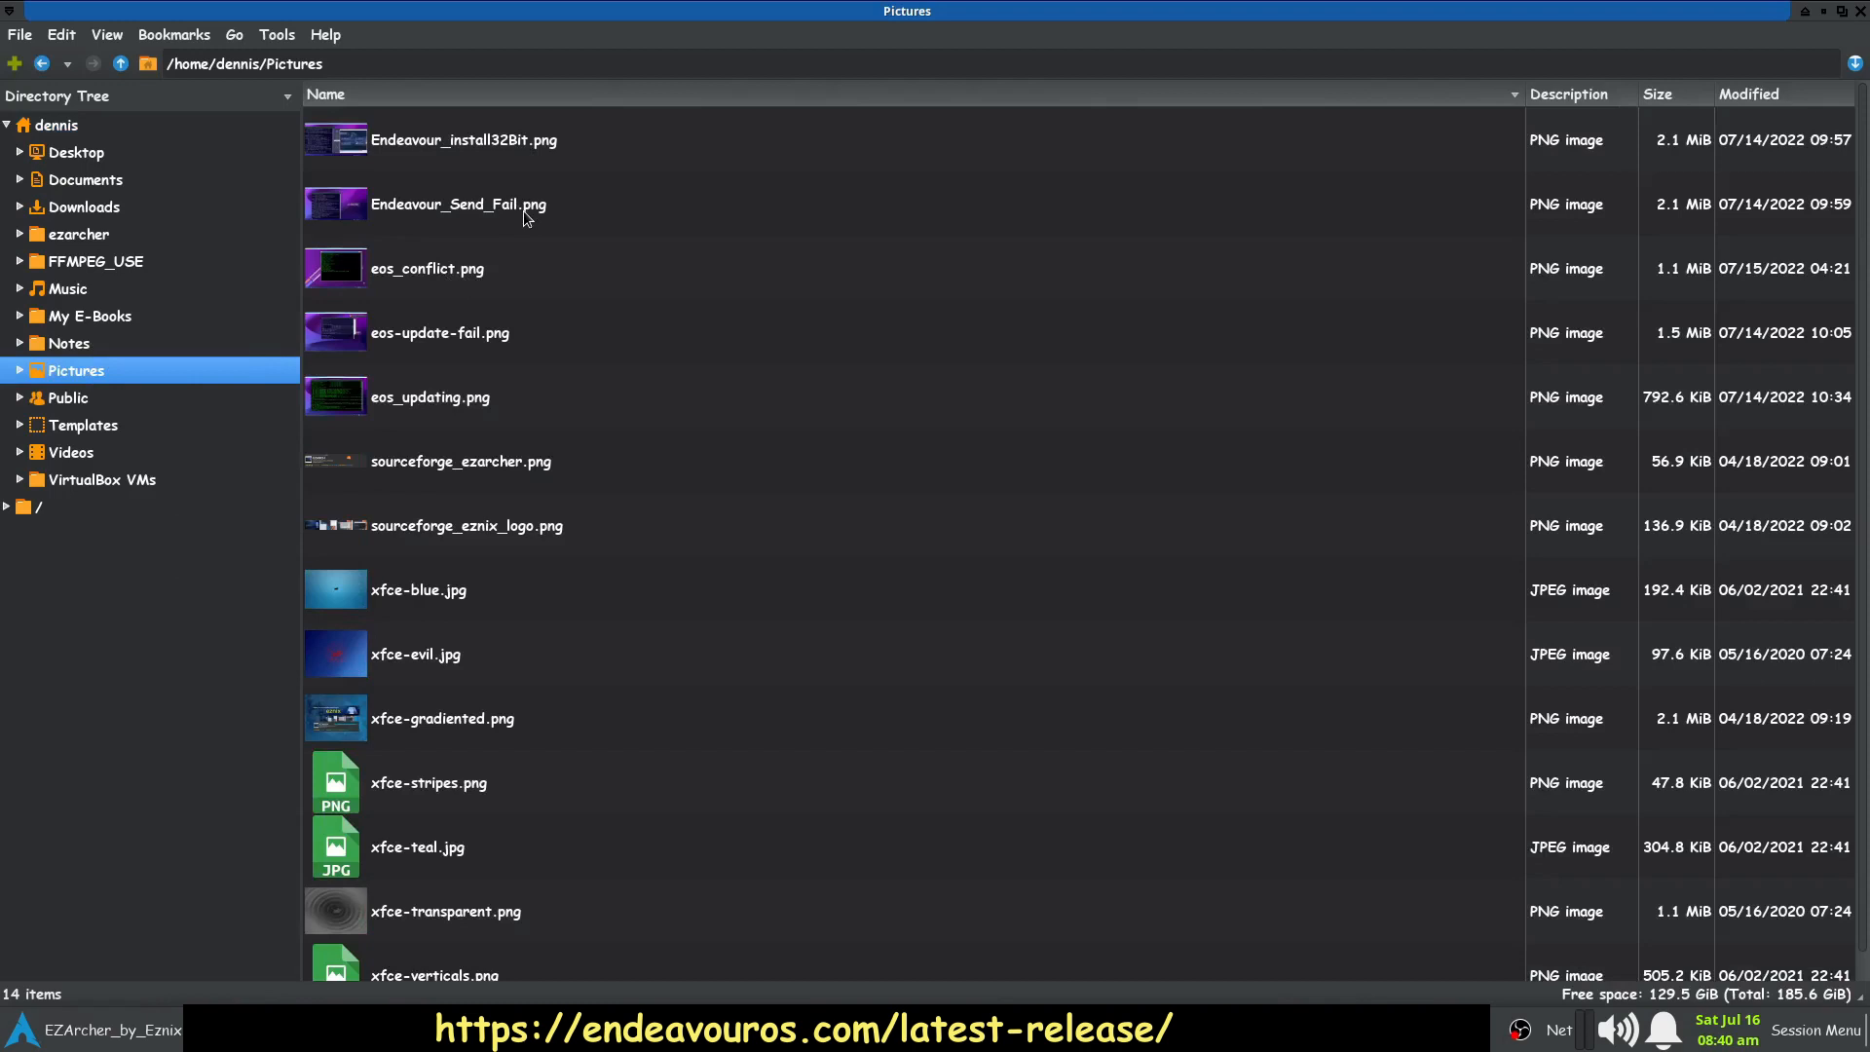
double_click(491, 414)
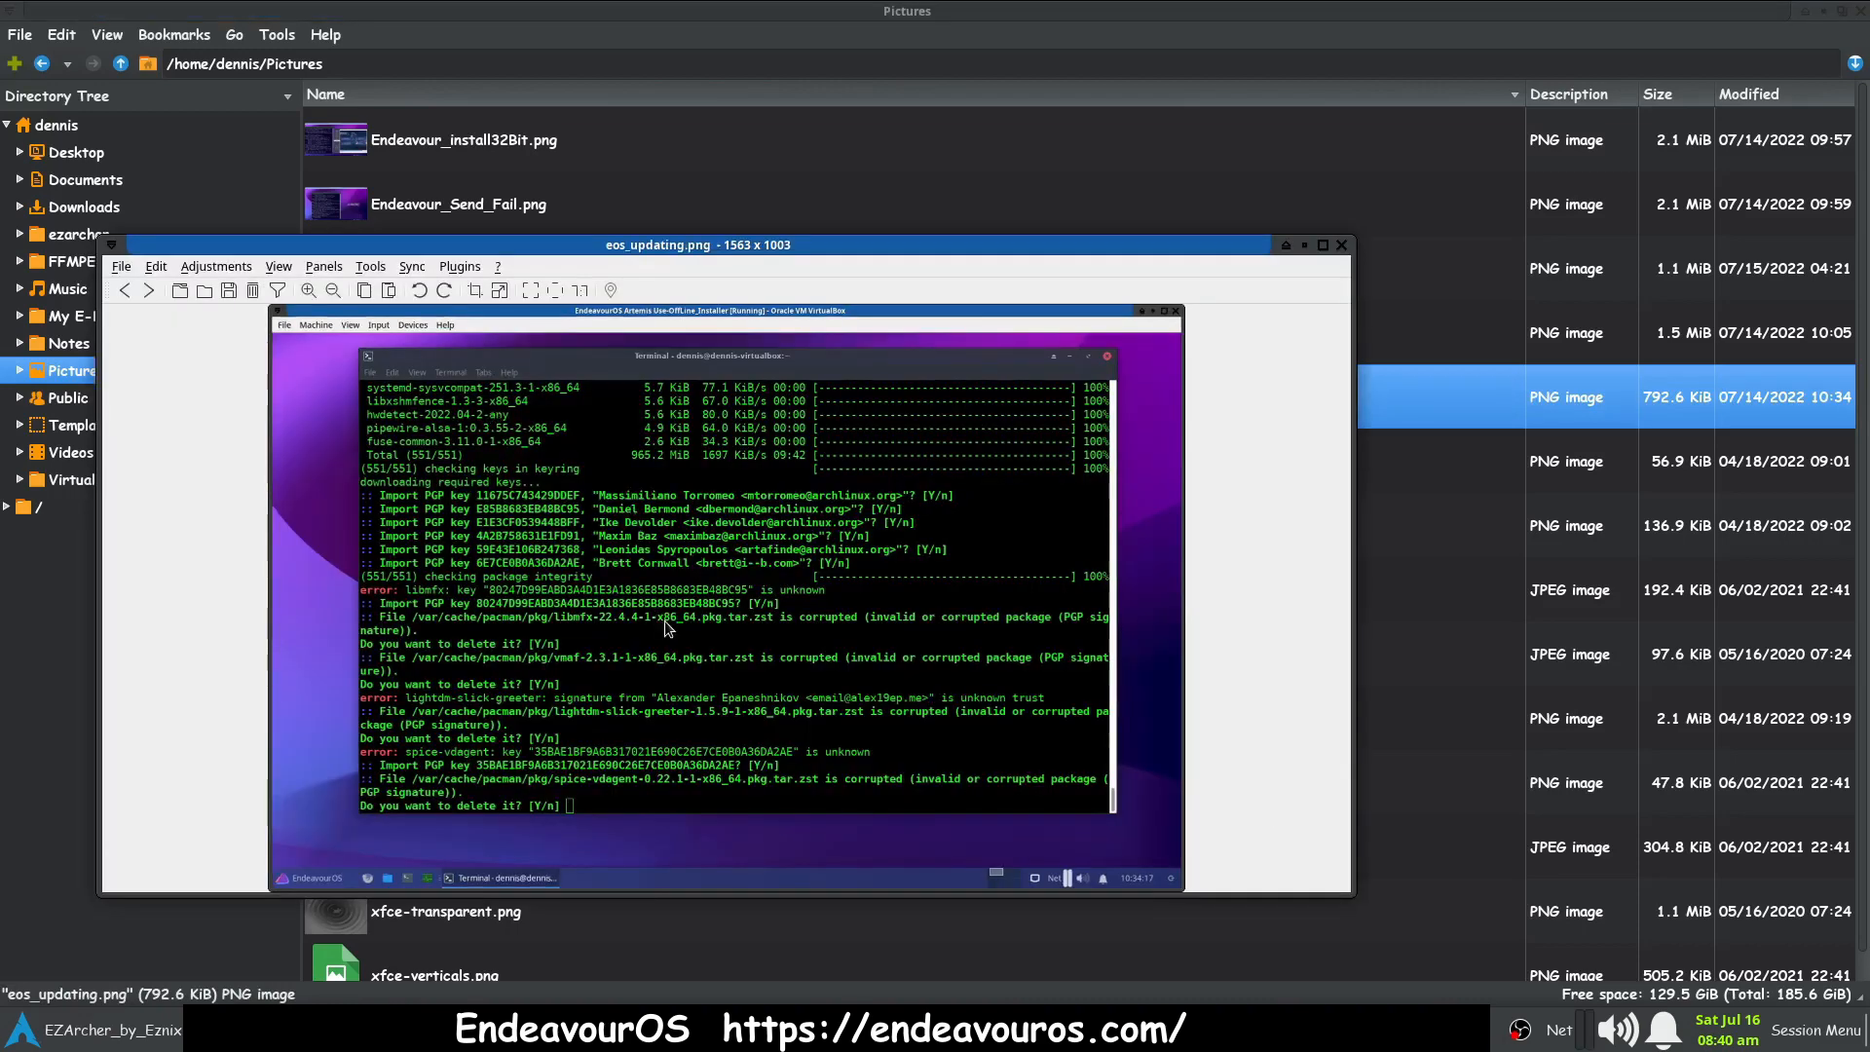
drag(875, 253, 943, 95)
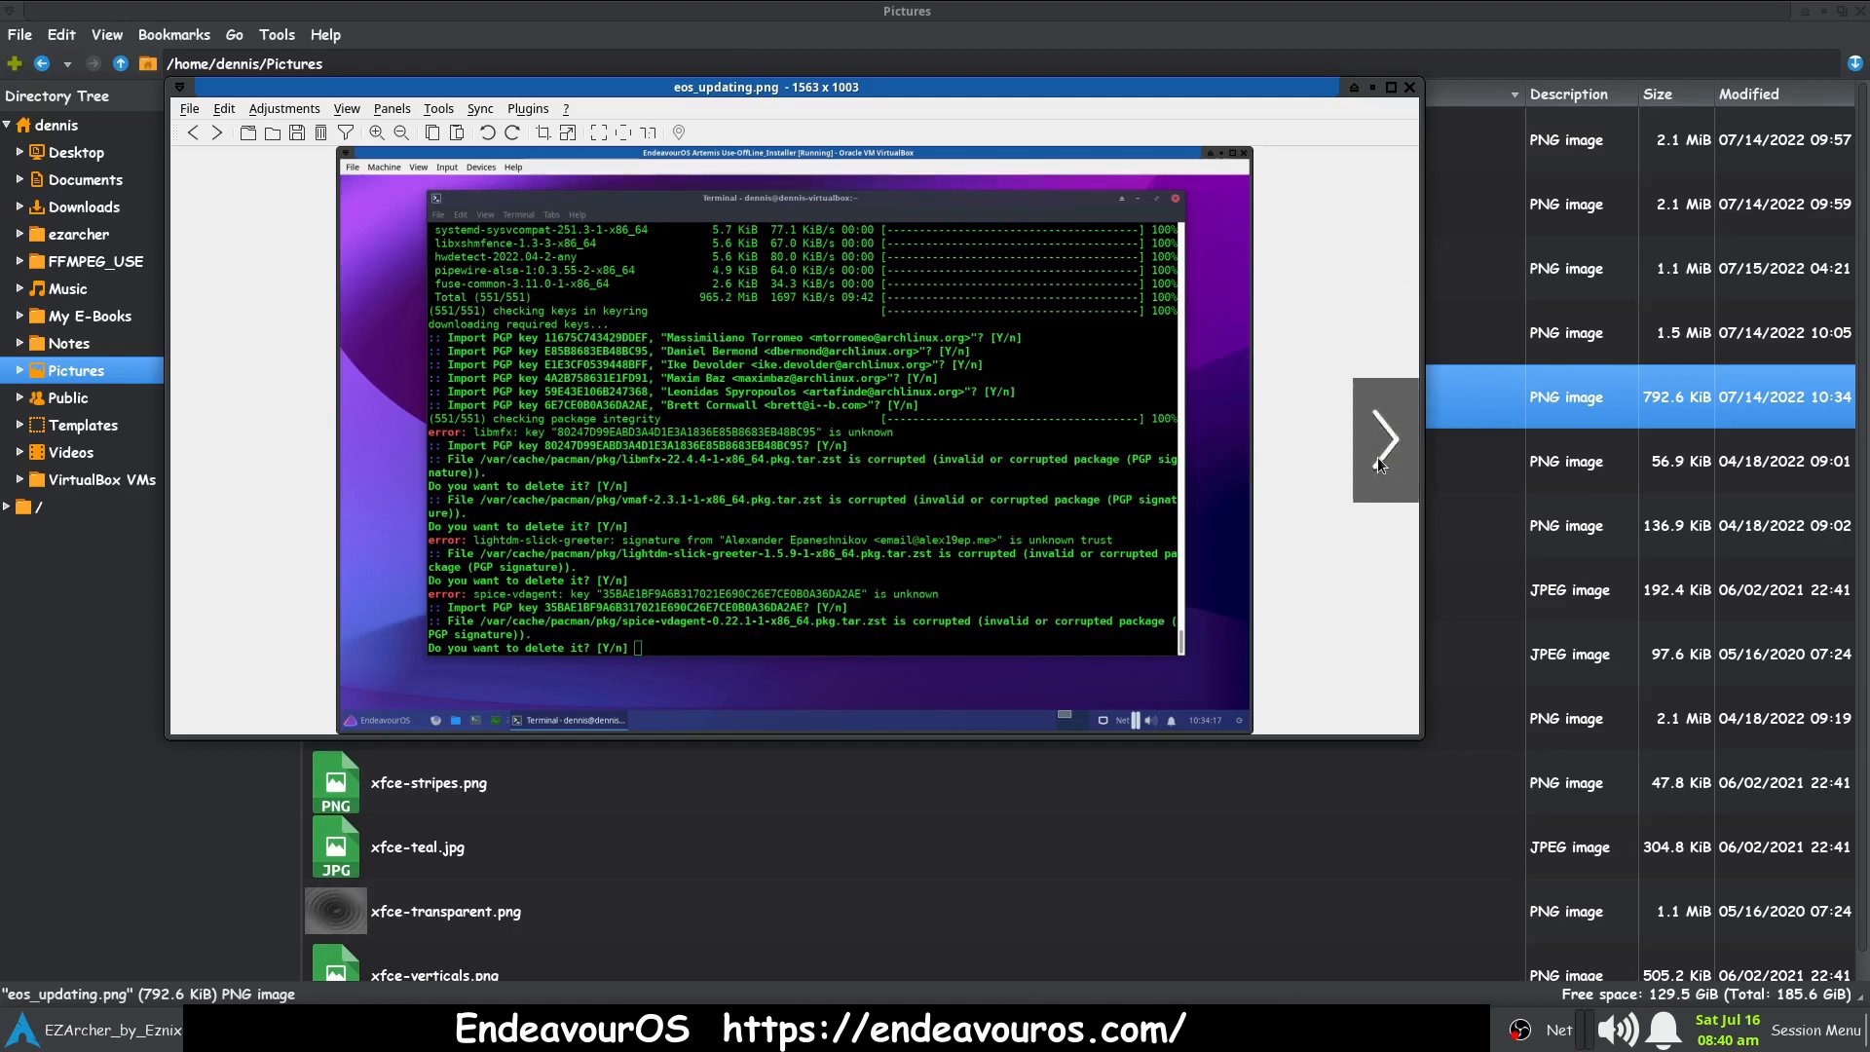
- Browse the screenshots to eos_conflict.png and eos-update-fail.png, enlarging each to examine the package conflict output
click(1382, 443)
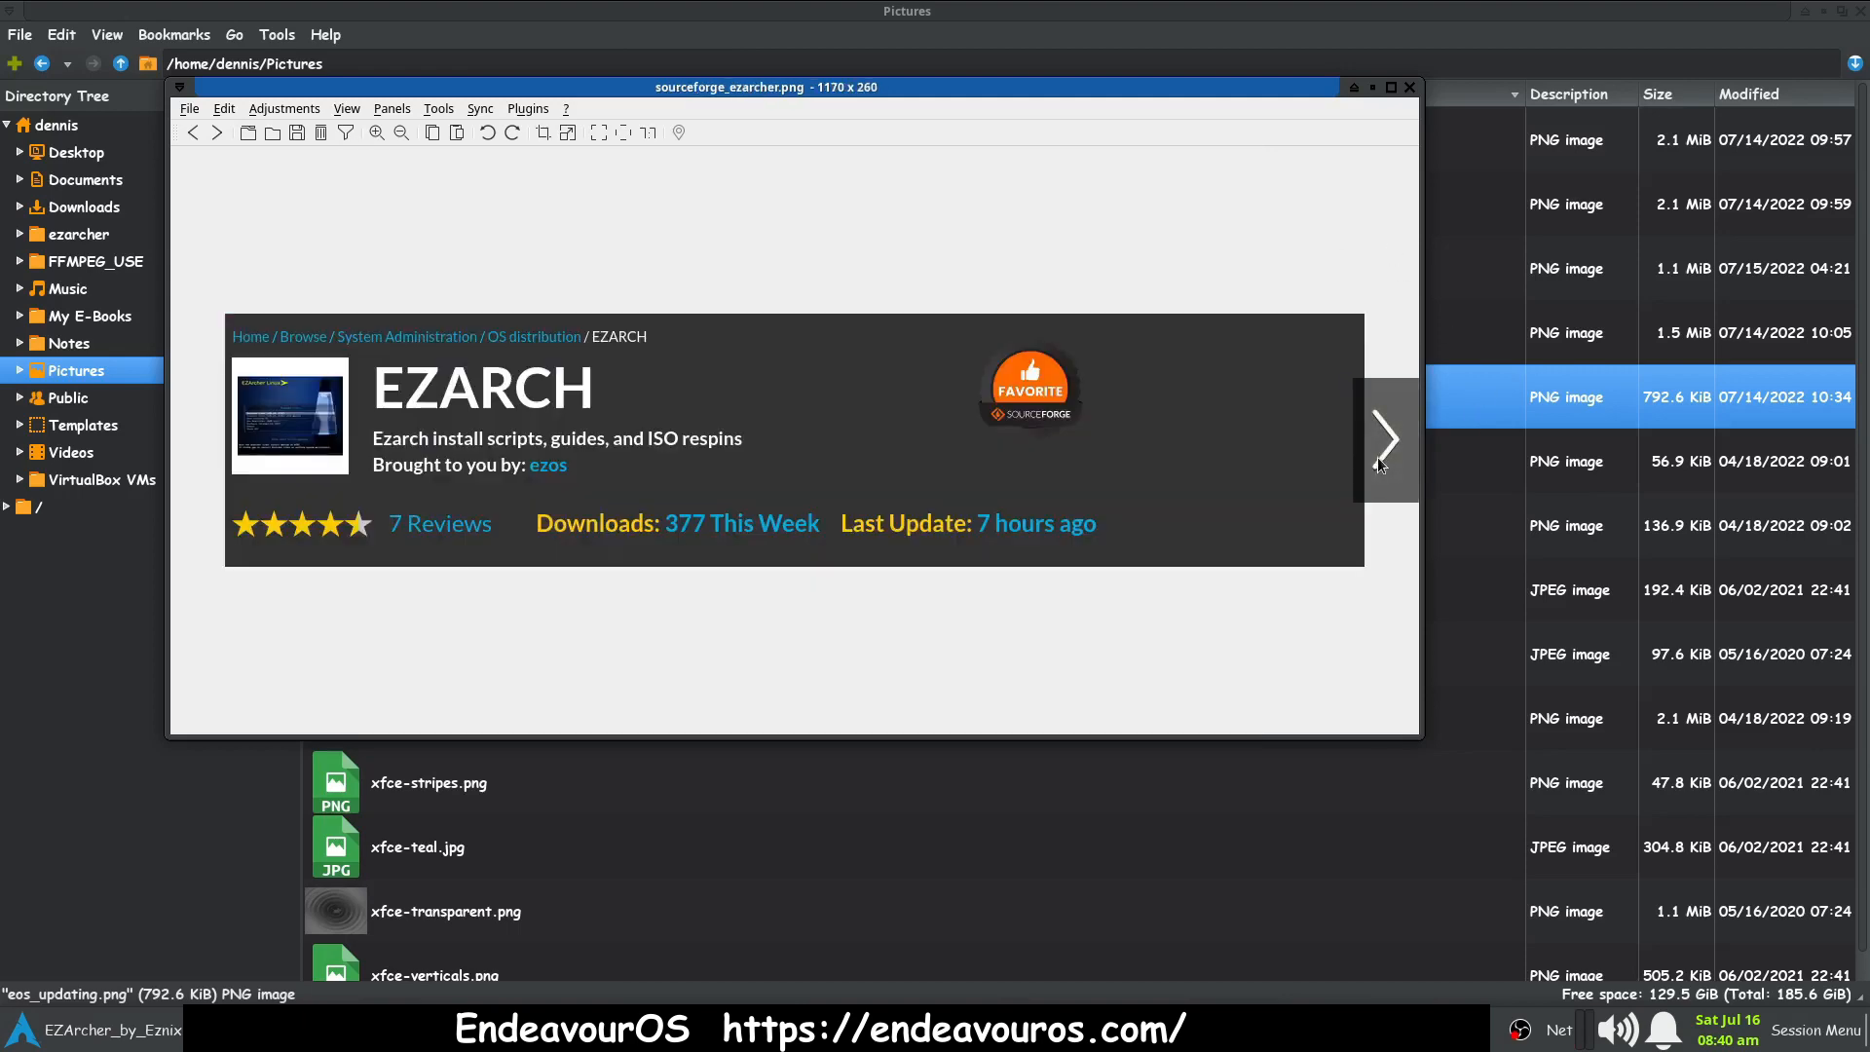
click(192, 435)
click(193, 435)
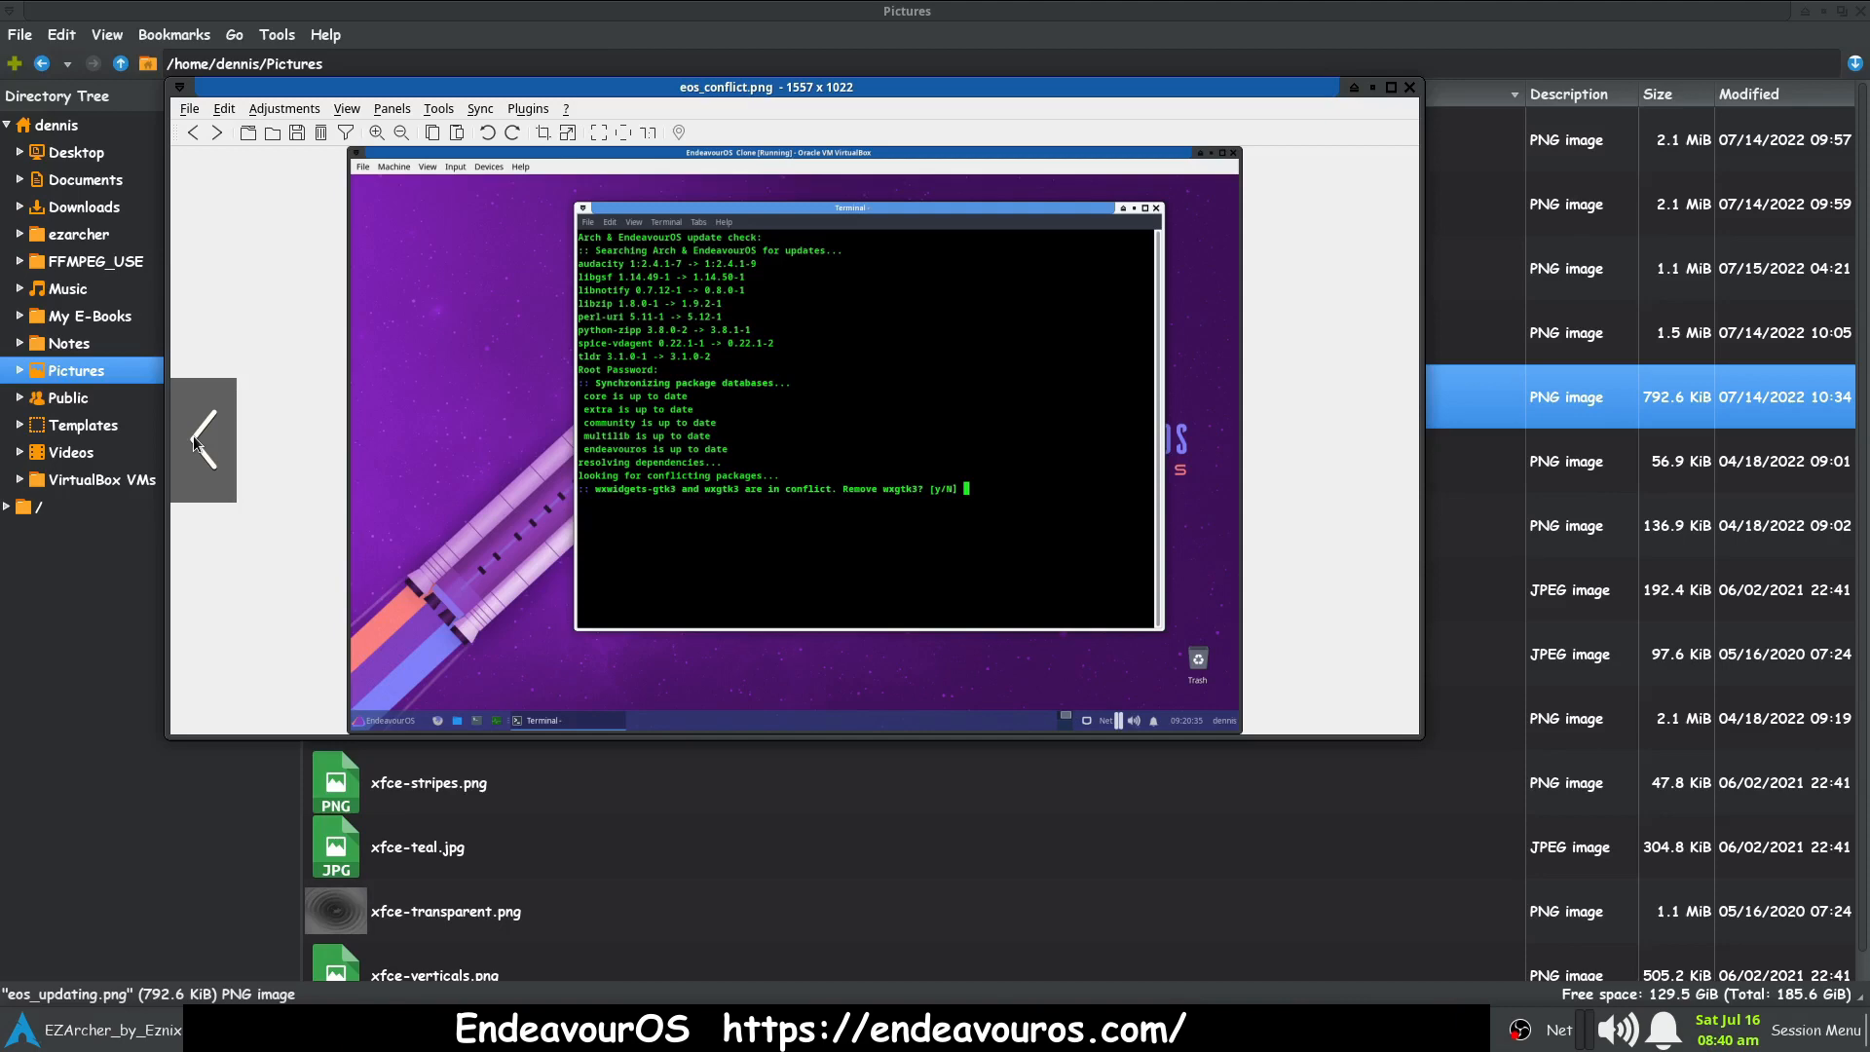
scroll(195, 443, up, 3)
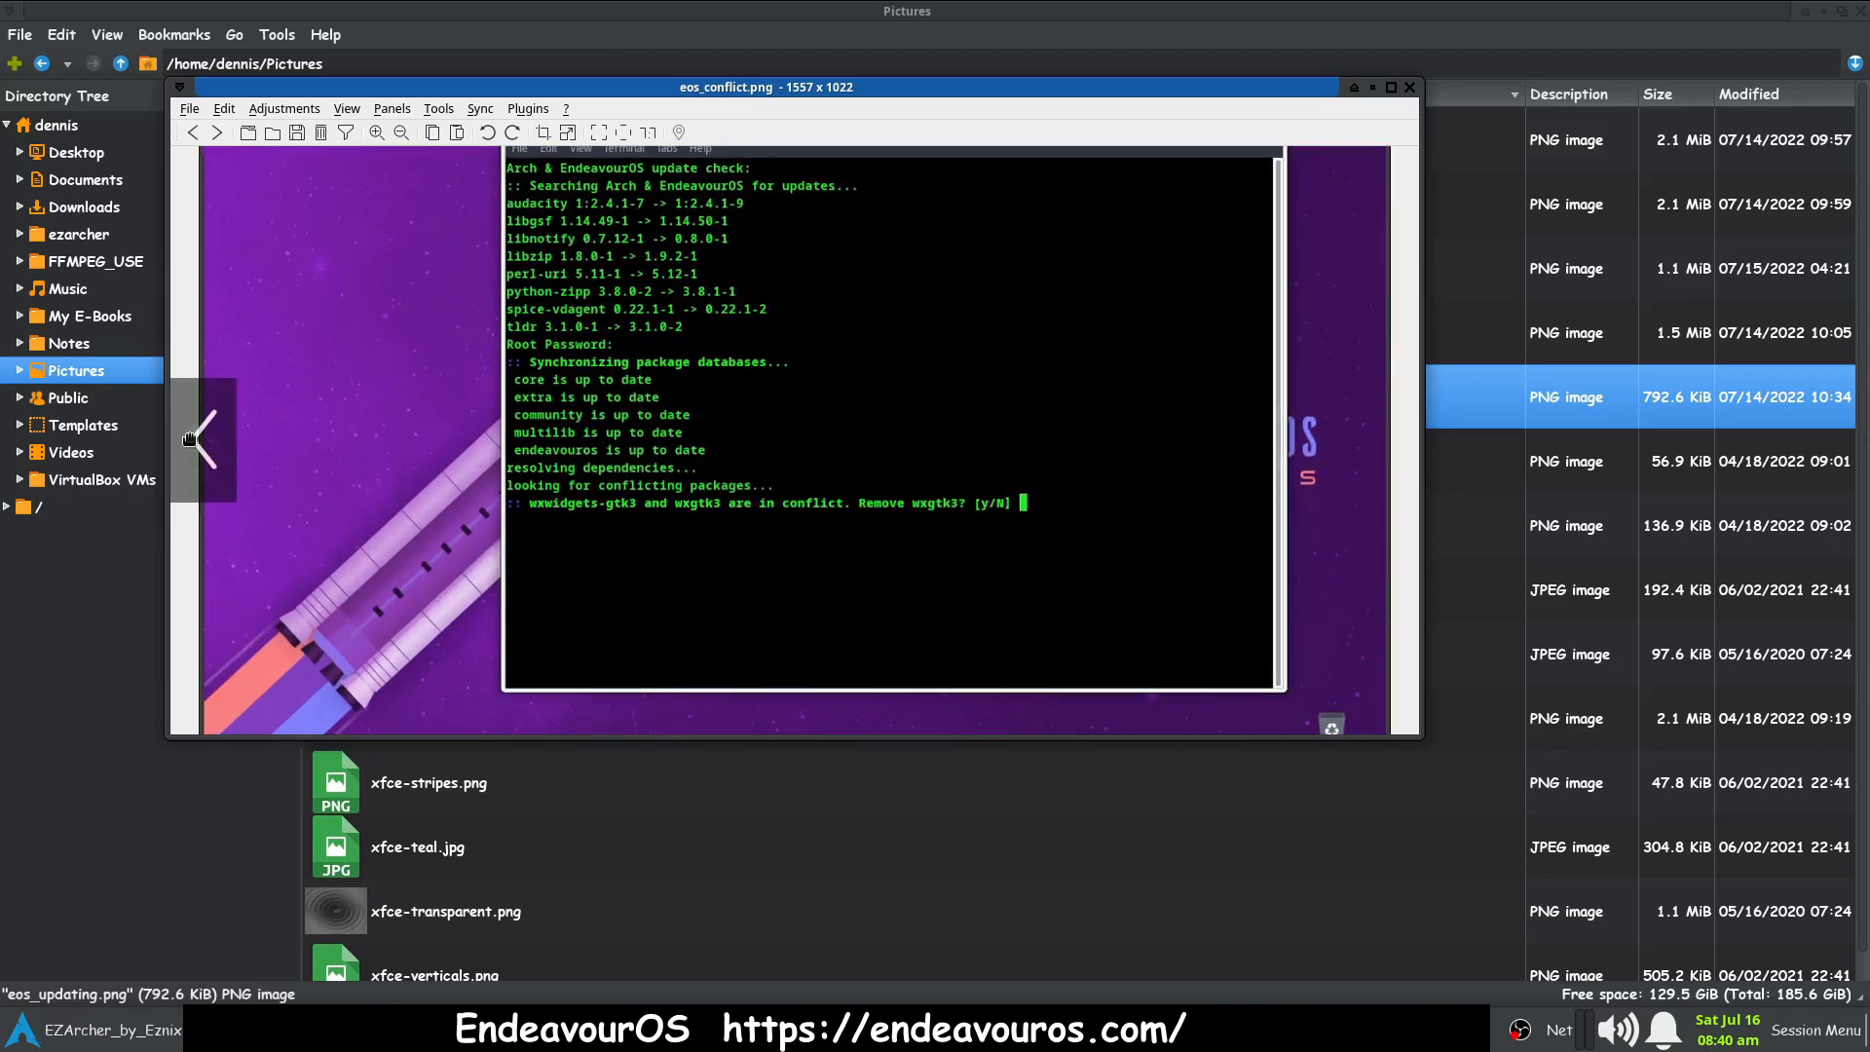
click(189, 440)
scroll(416, 464, up, 2)
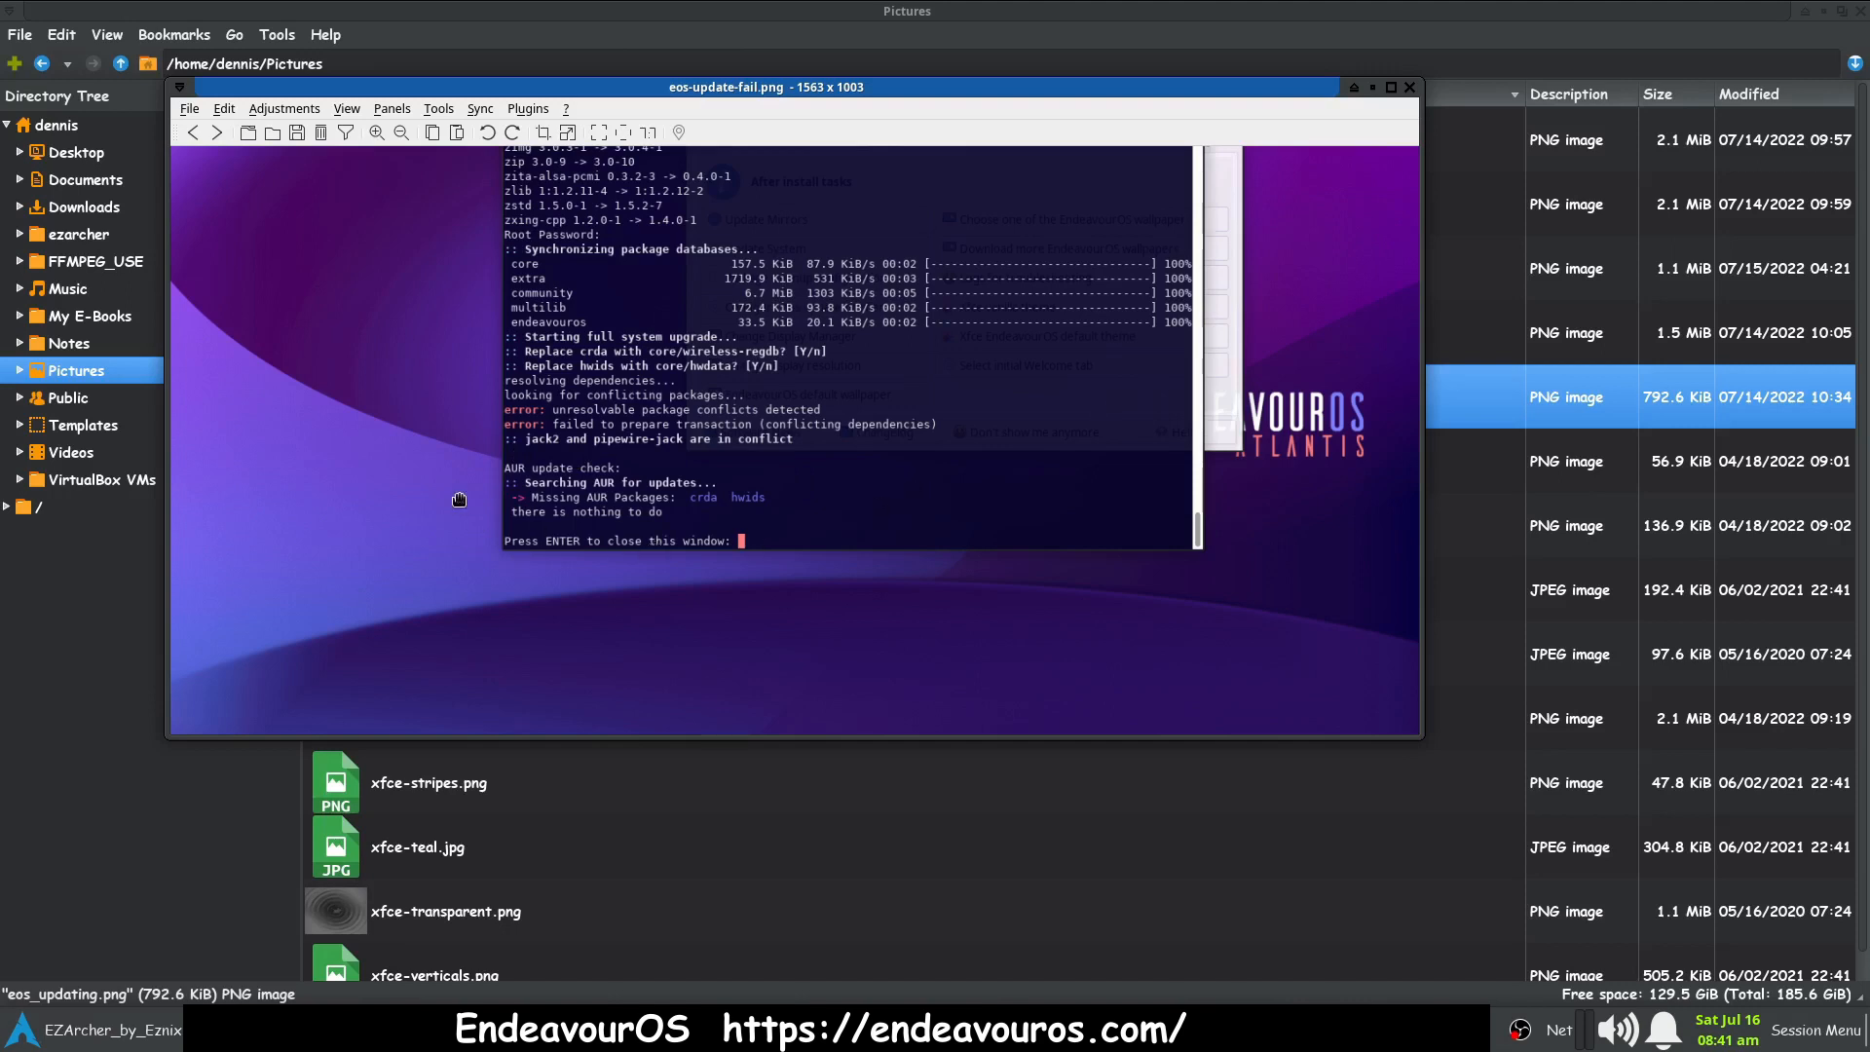
- Show Endeavour_Send_Fail.png enlarged and examine the install log from its upper lines to the end
mouse_move(216, 419)
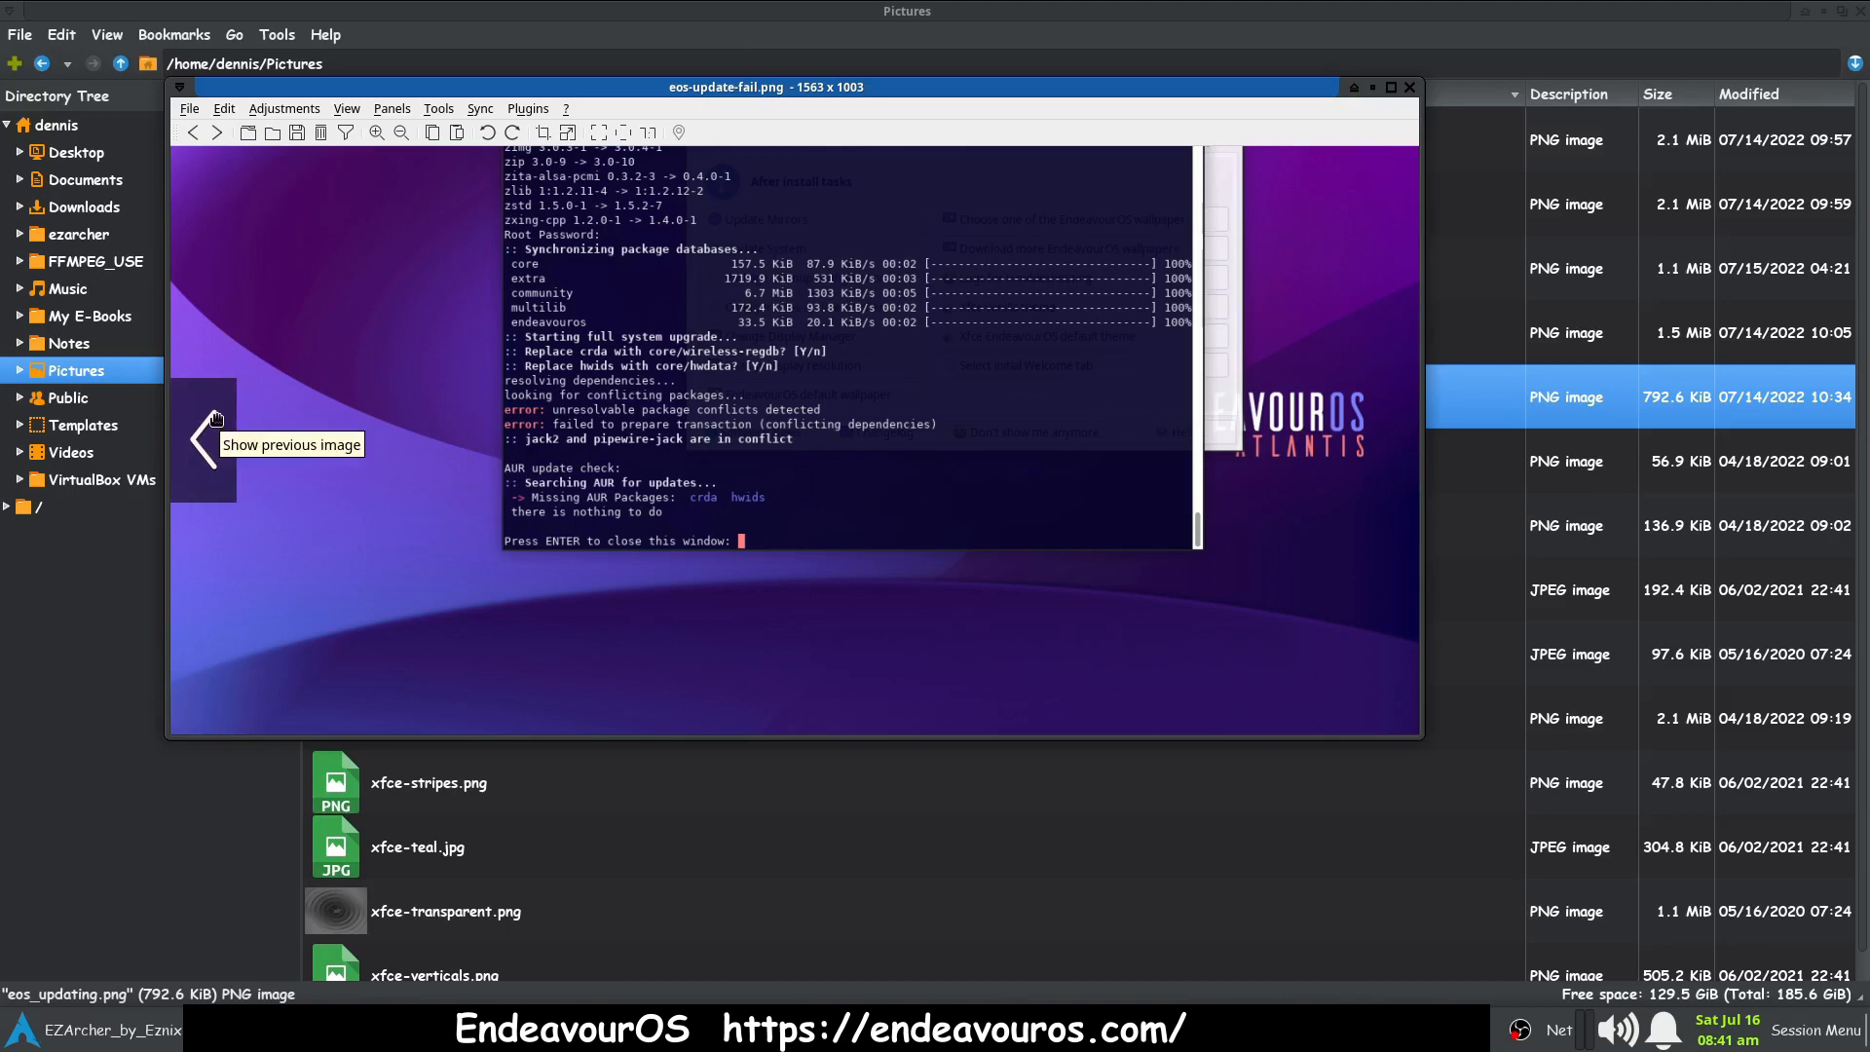
click(216, 419)
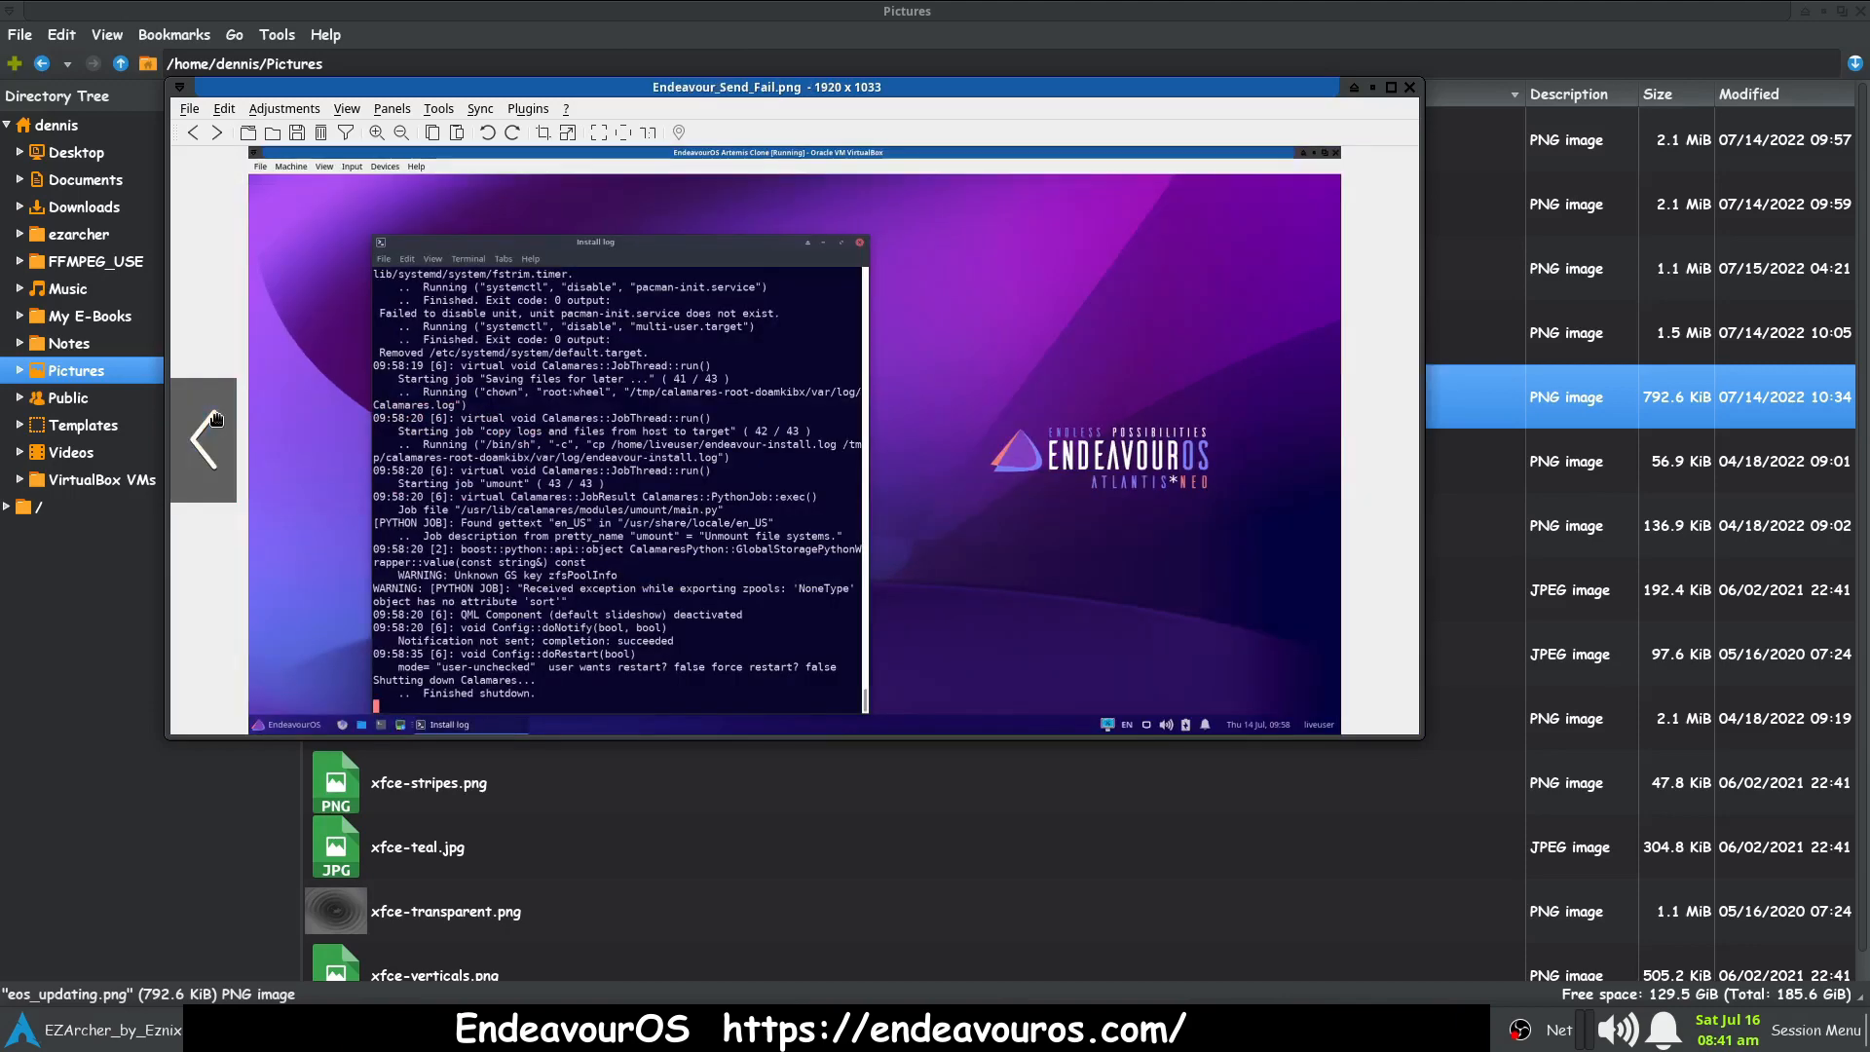
scroll(609, 448, up, 5)
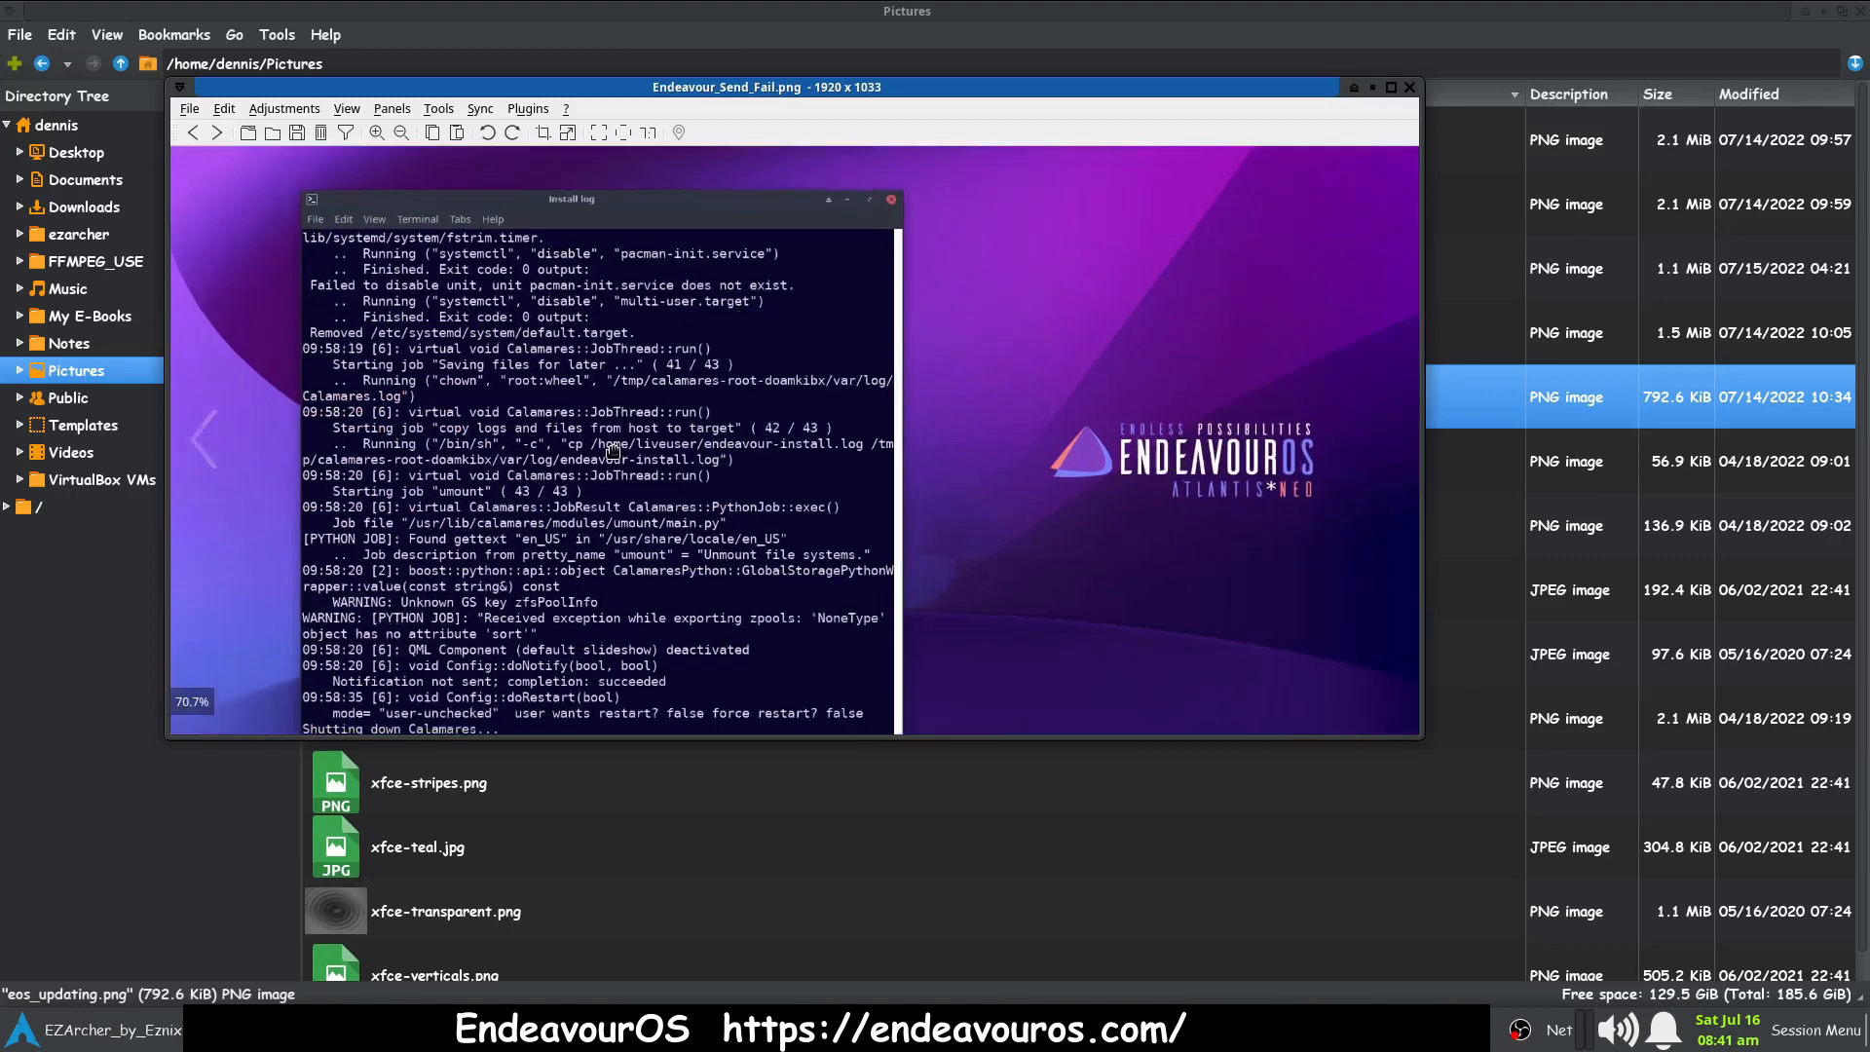
drag(602, 445, 616, 419)
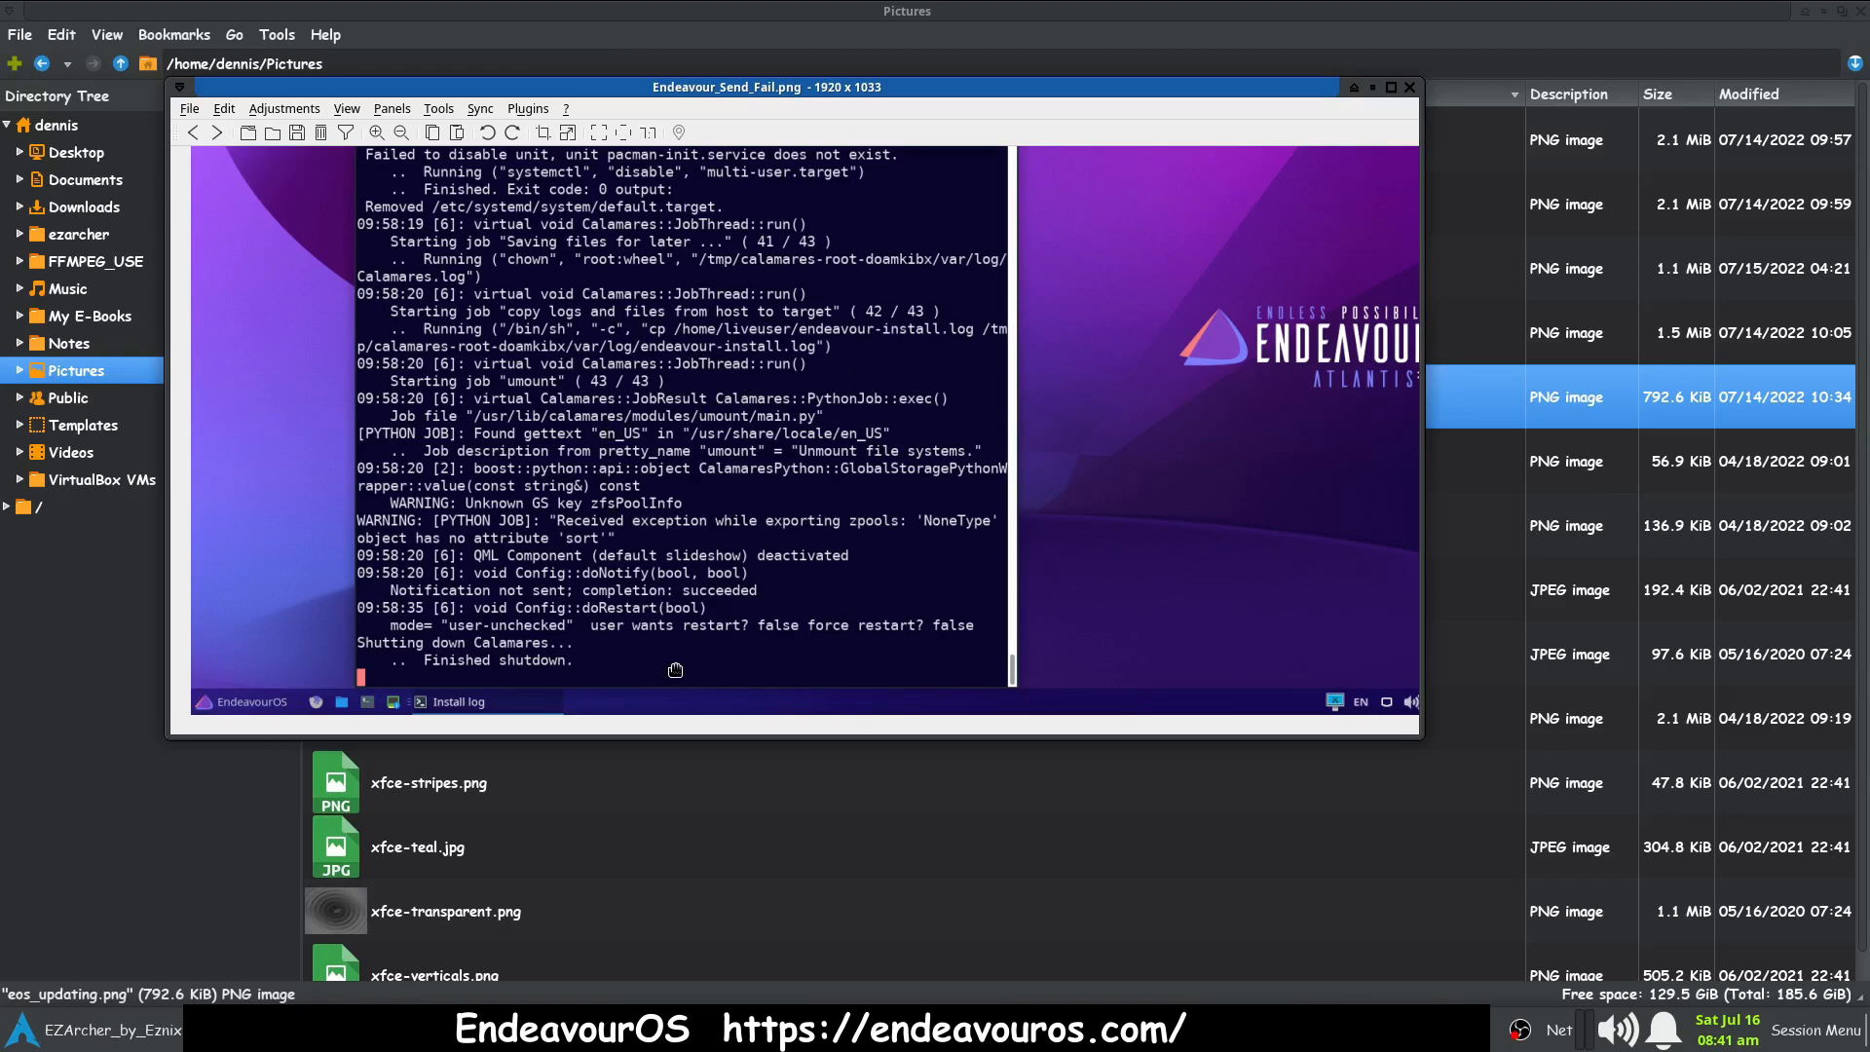
mouse_move(662, 546)
mouse_down()
mouse_move(662, 521)
mouse_move(660, 551)
mouse_up()
drag(716, 237, 721, 391)
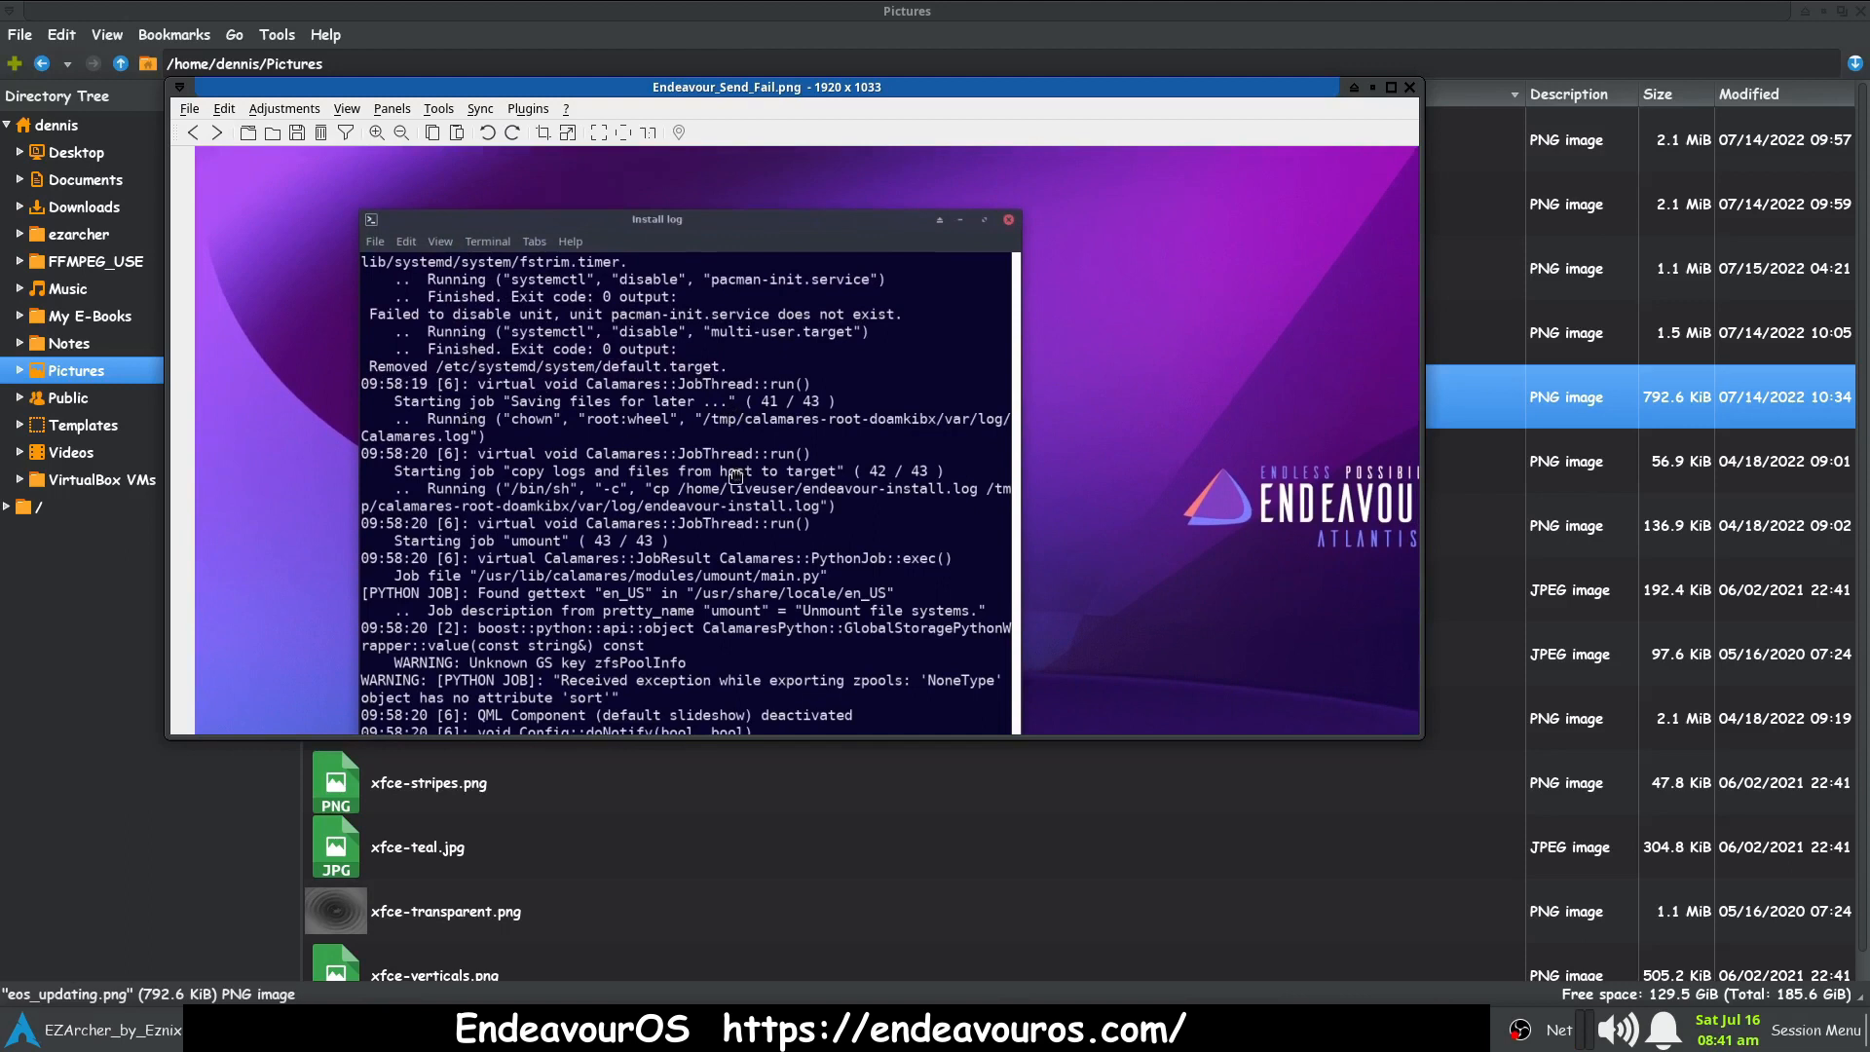
- Examine the end of the install log, then browse to Endeavour_install32Bit.png and zoom out to view the whole screenshot
drag(643, 579, 661, 458)
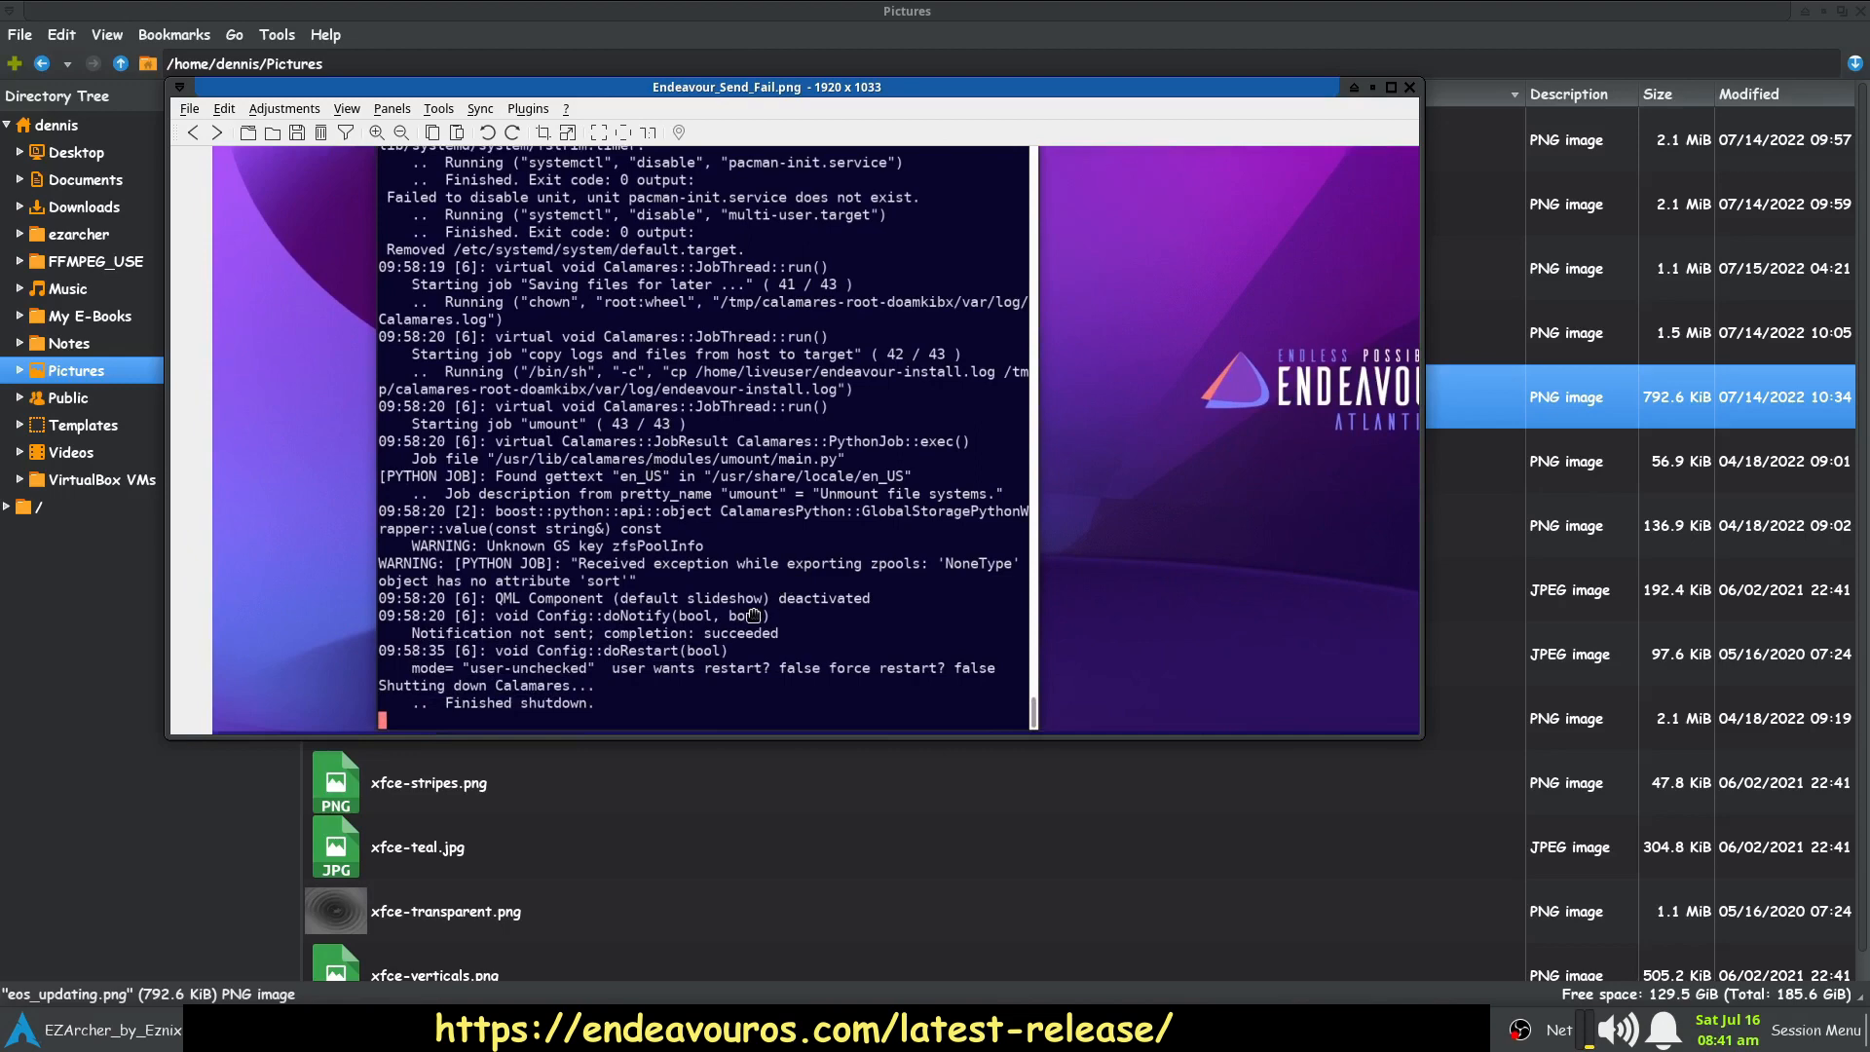
mouse_move(208, 443)
click(183, 451)
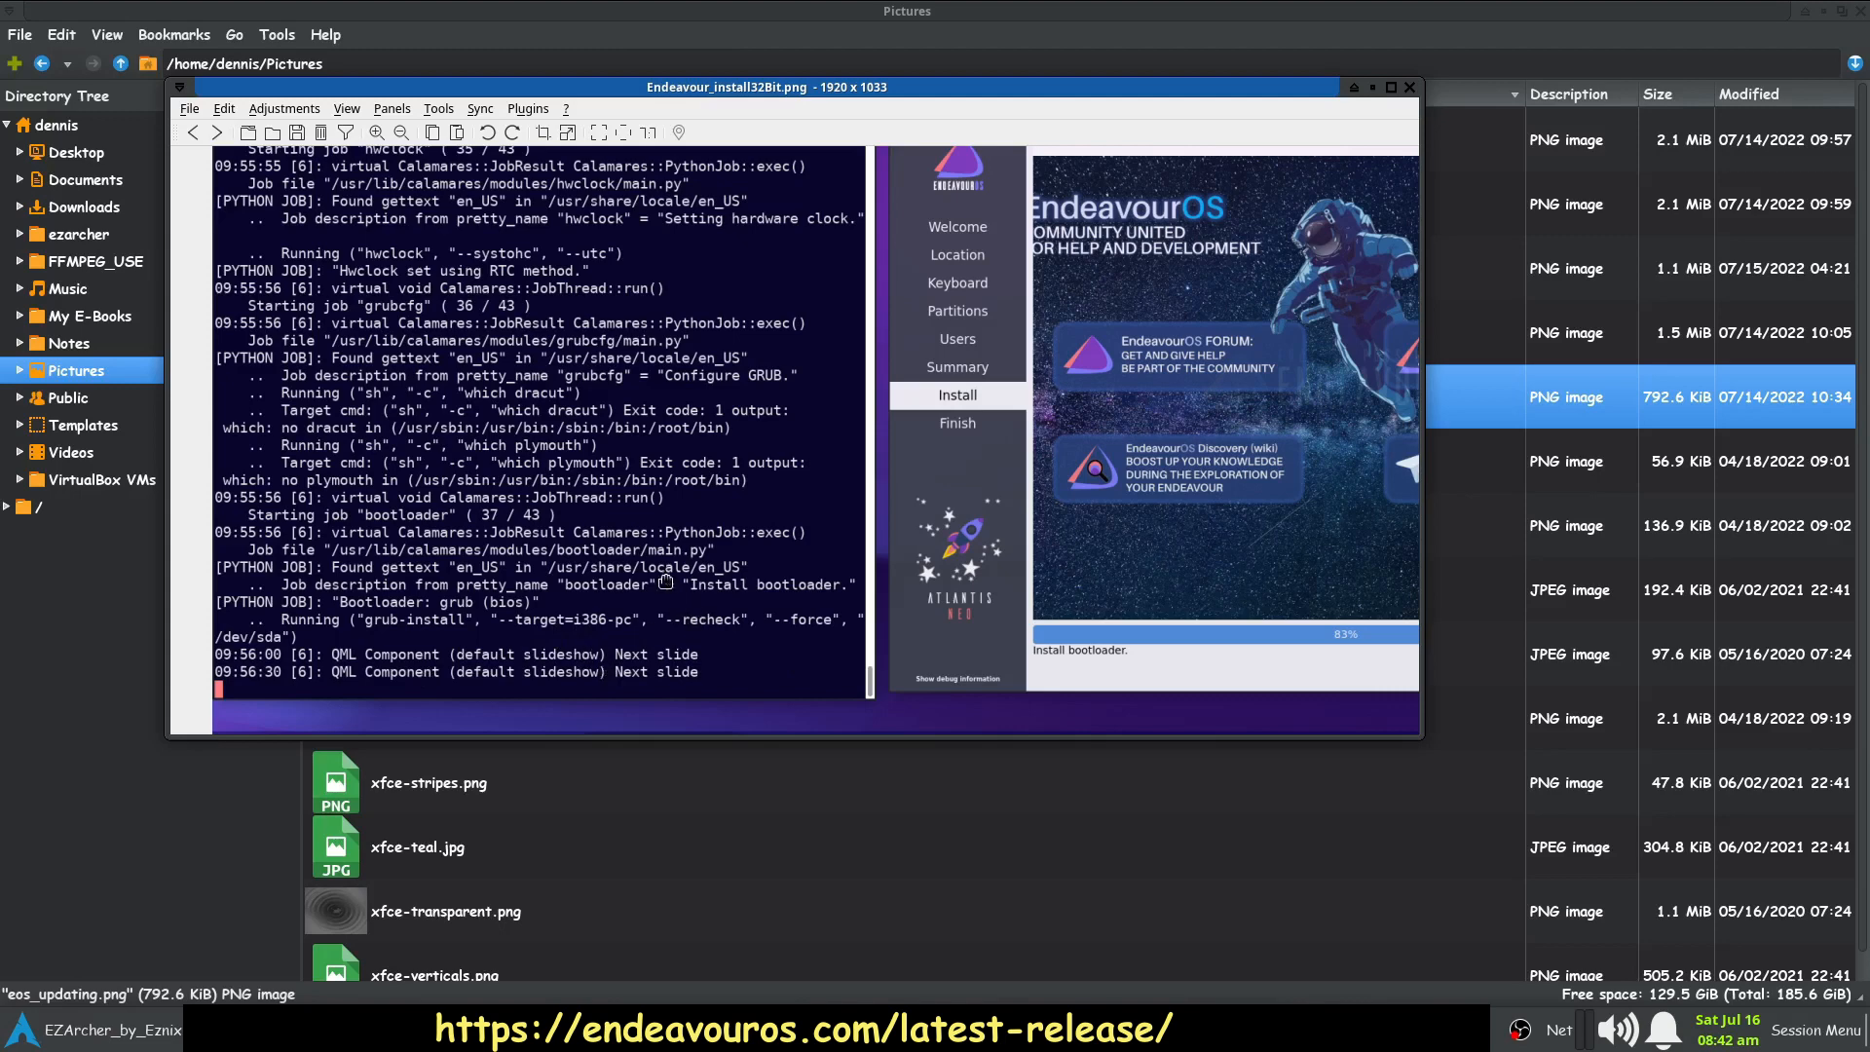
scroll(664, 581, down, 3)
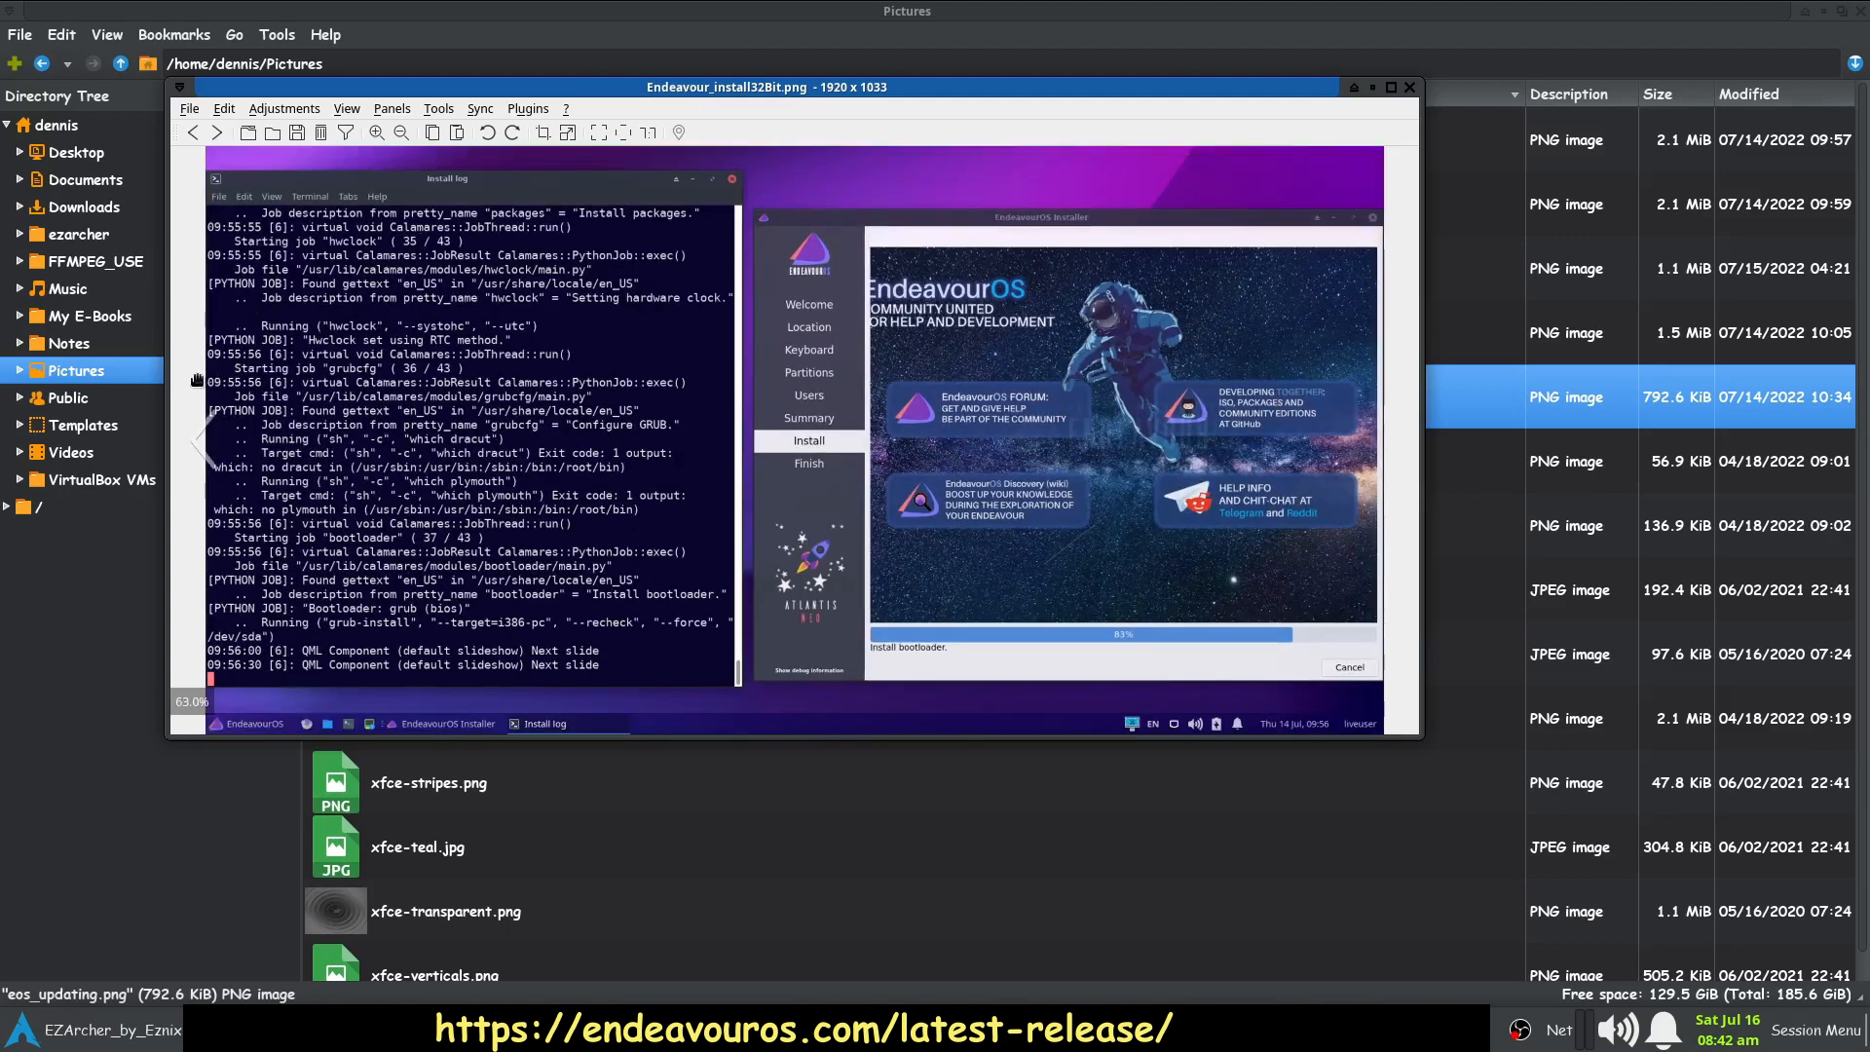
- Finish browsing the screenshots and close both the image viewer and the Pictures file manager window
click(204, 431)
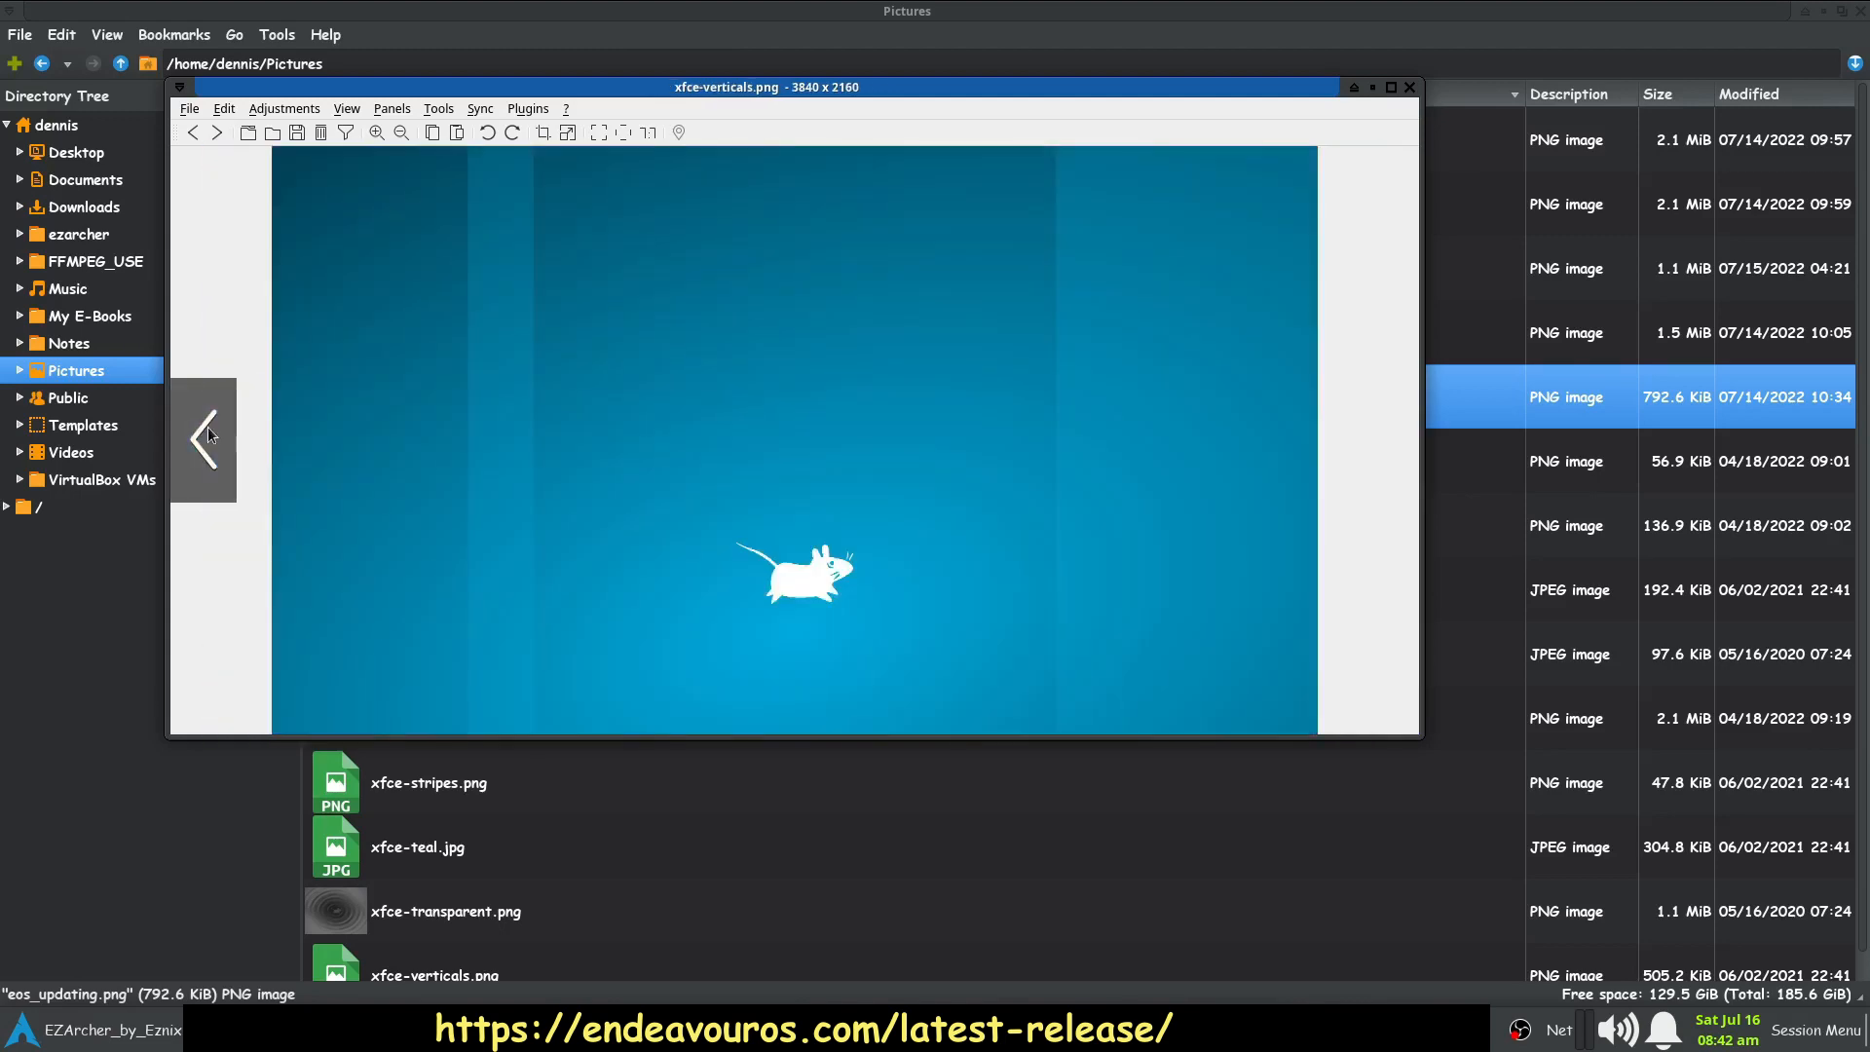
click(1409, 87)
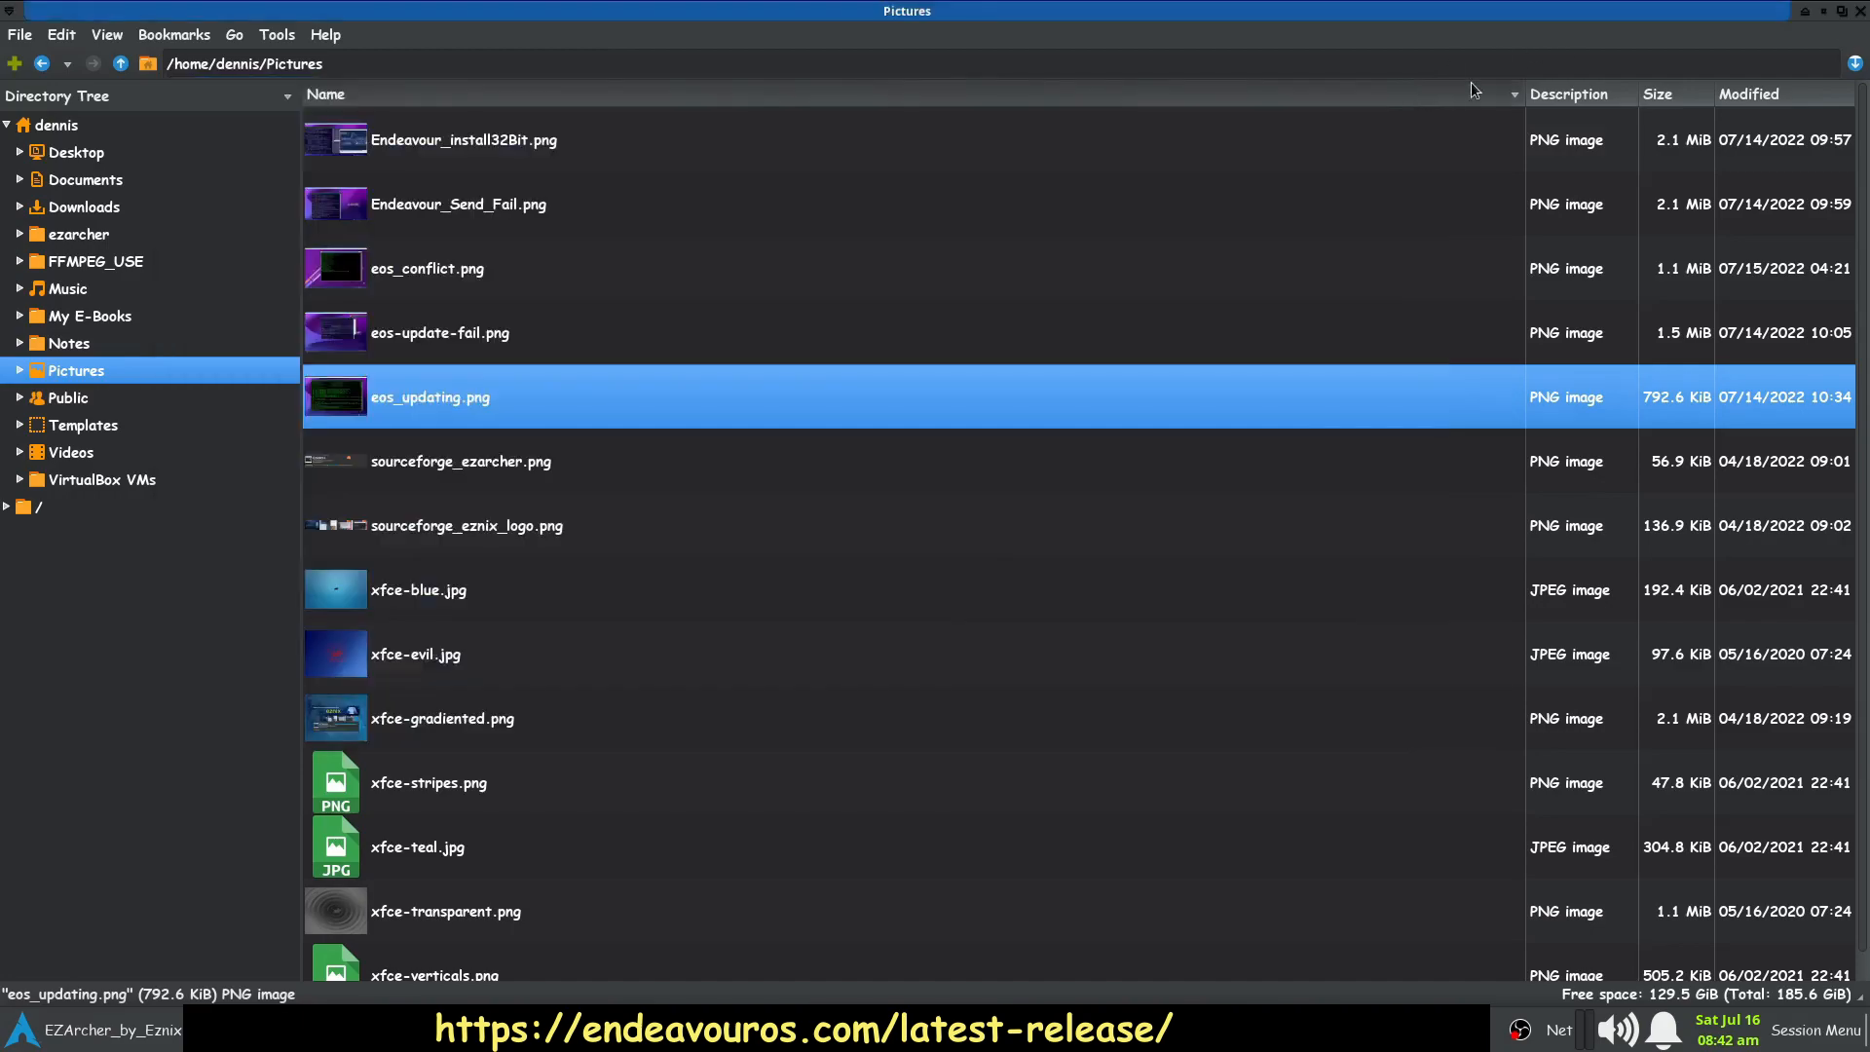
click(1860, 11)
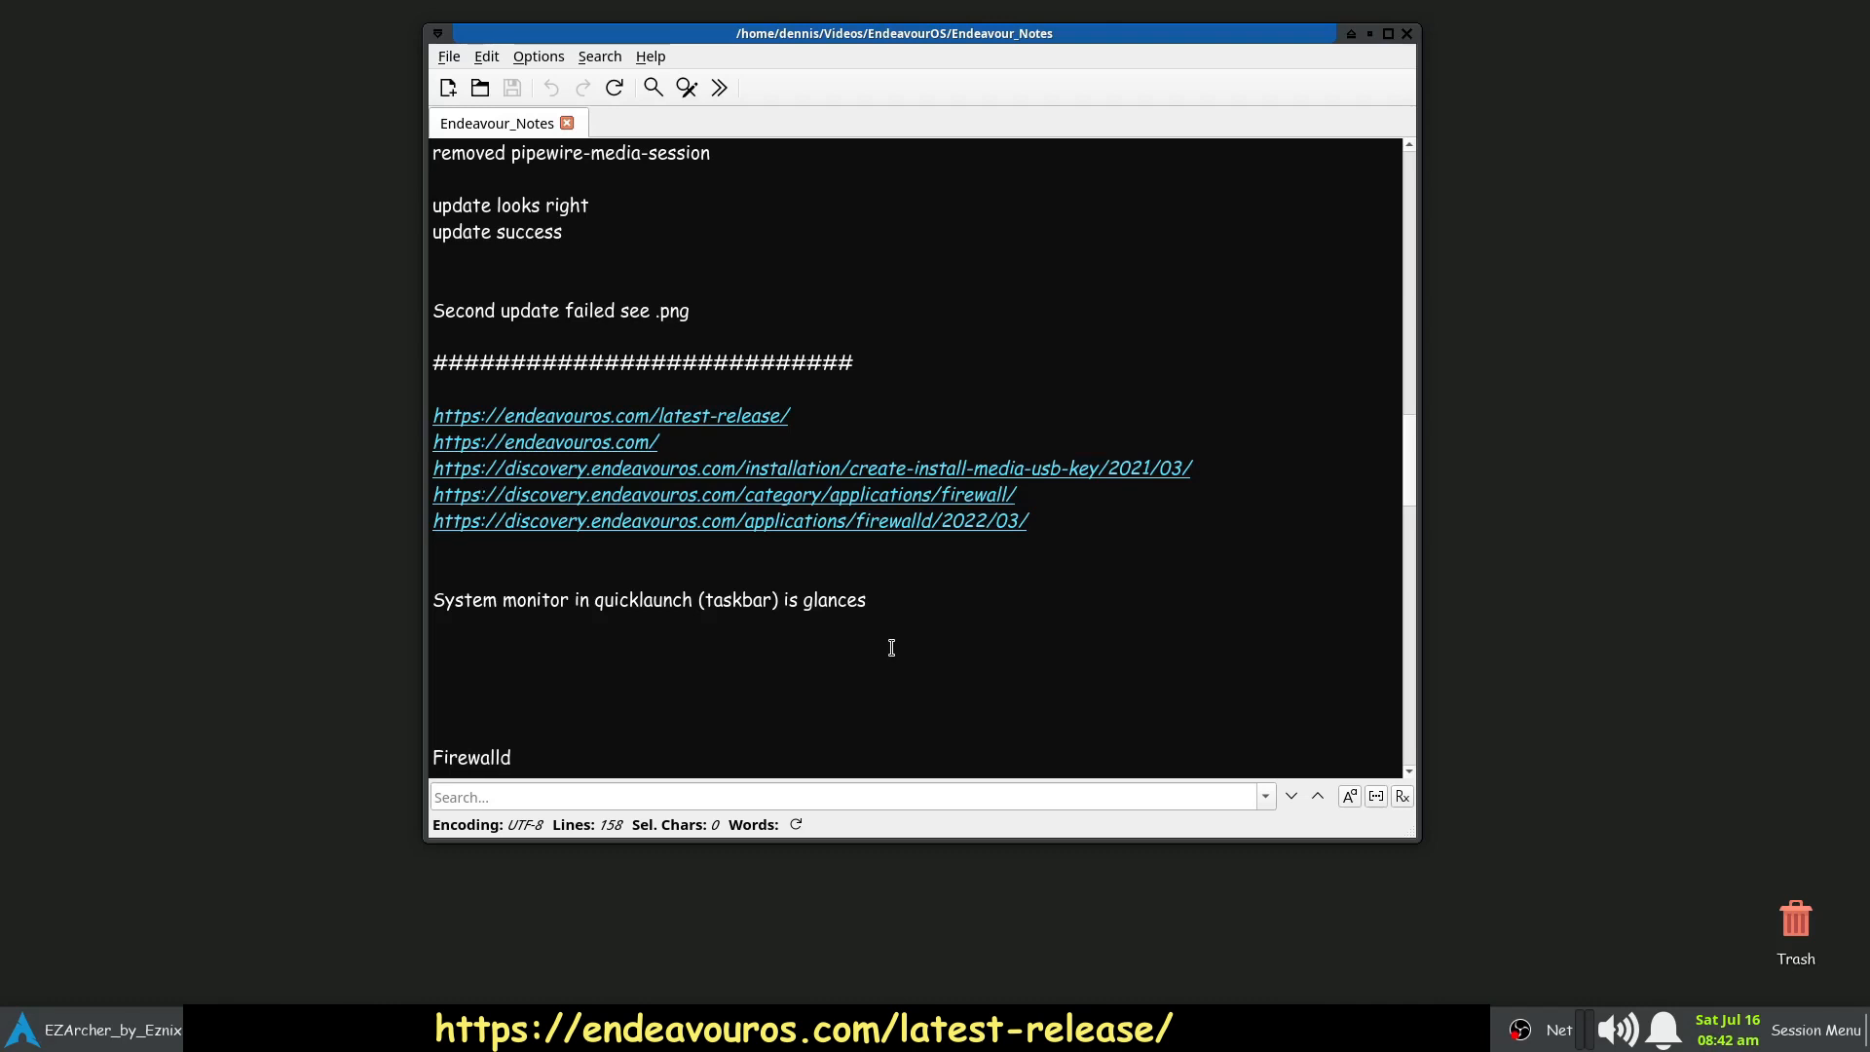
- Review the part of the notes covering the EndeavourOS links, the glances system monitor and the start of the Firewalld section
scroll(891, 647, down, 1)
scroll(891, 647, down, 1)
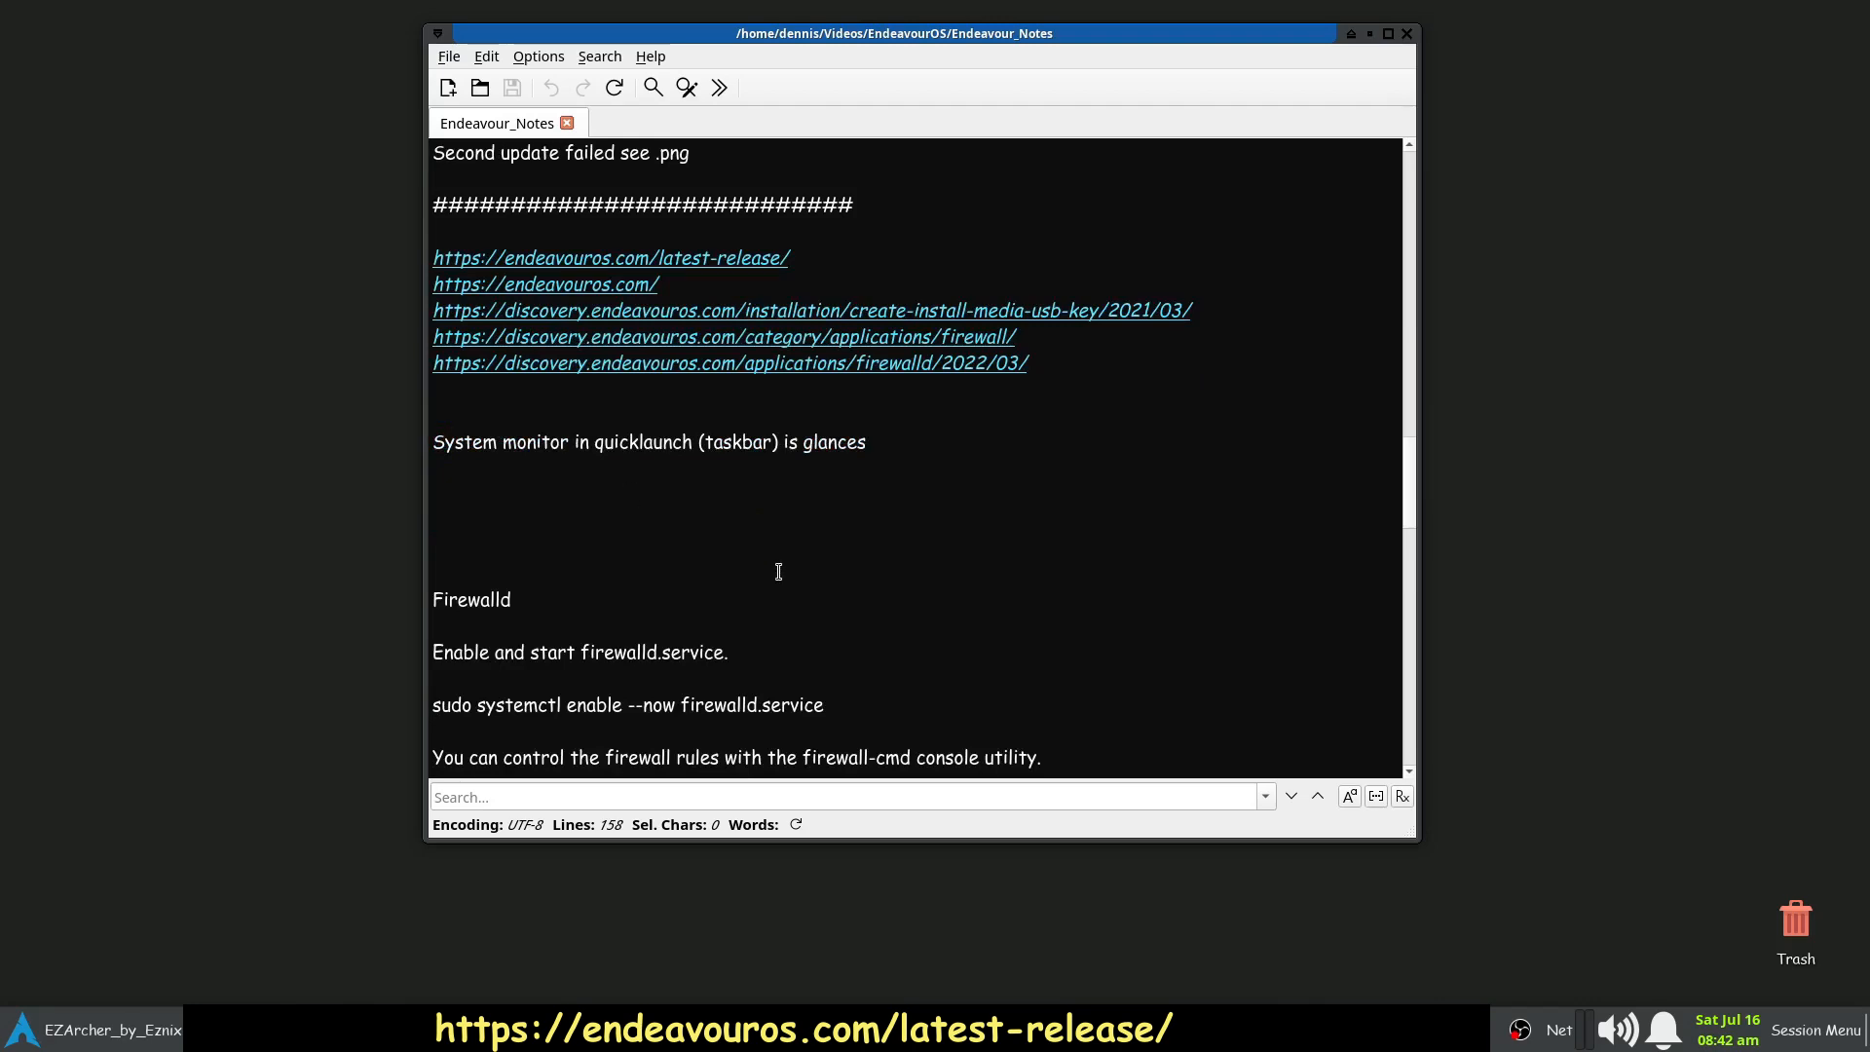
scroll(779, 571, up, 1)
scroll(778, 570, down, 2)
scroll(779, 571, up, 4)
scroll(778, 570, down, 1)
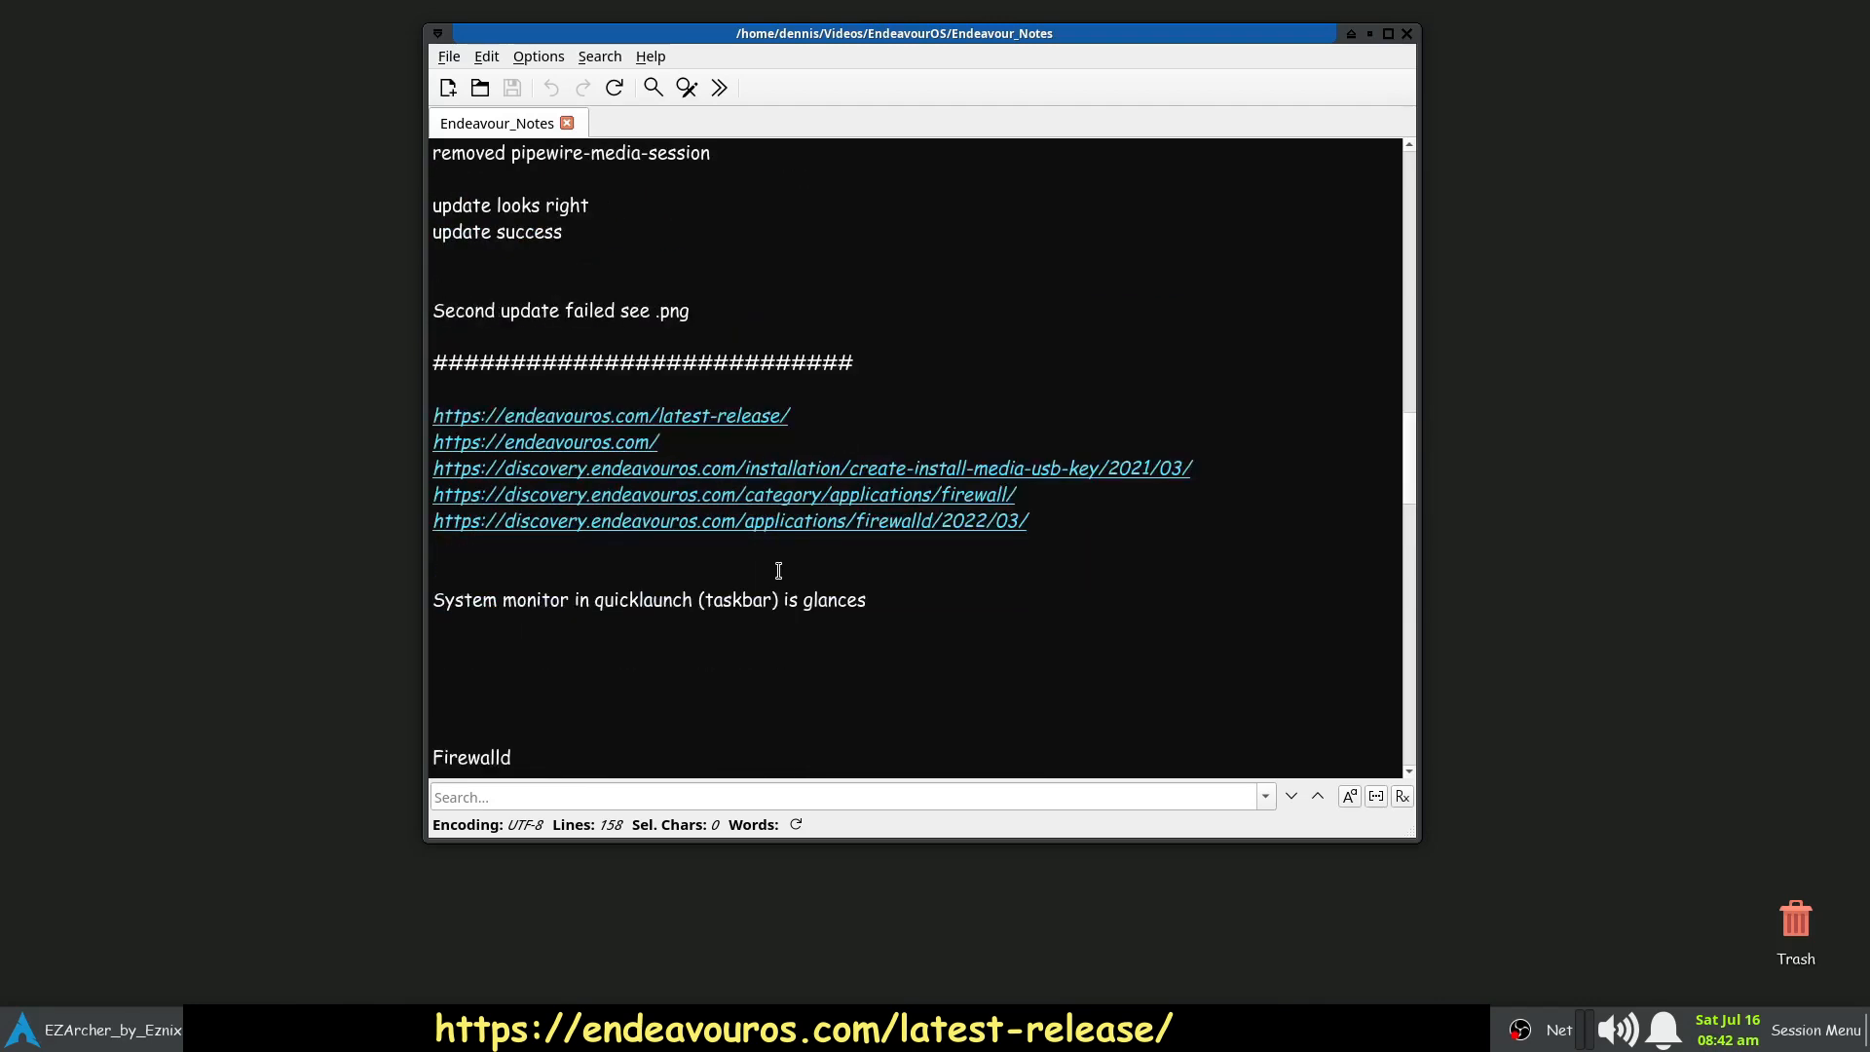
- Minimize the notes, bring up Oracle VM VirtualBox Manager and view the details of the EndeavourOS Installed_Off_Line machine
click(1371, 38)
click(603, 1029)
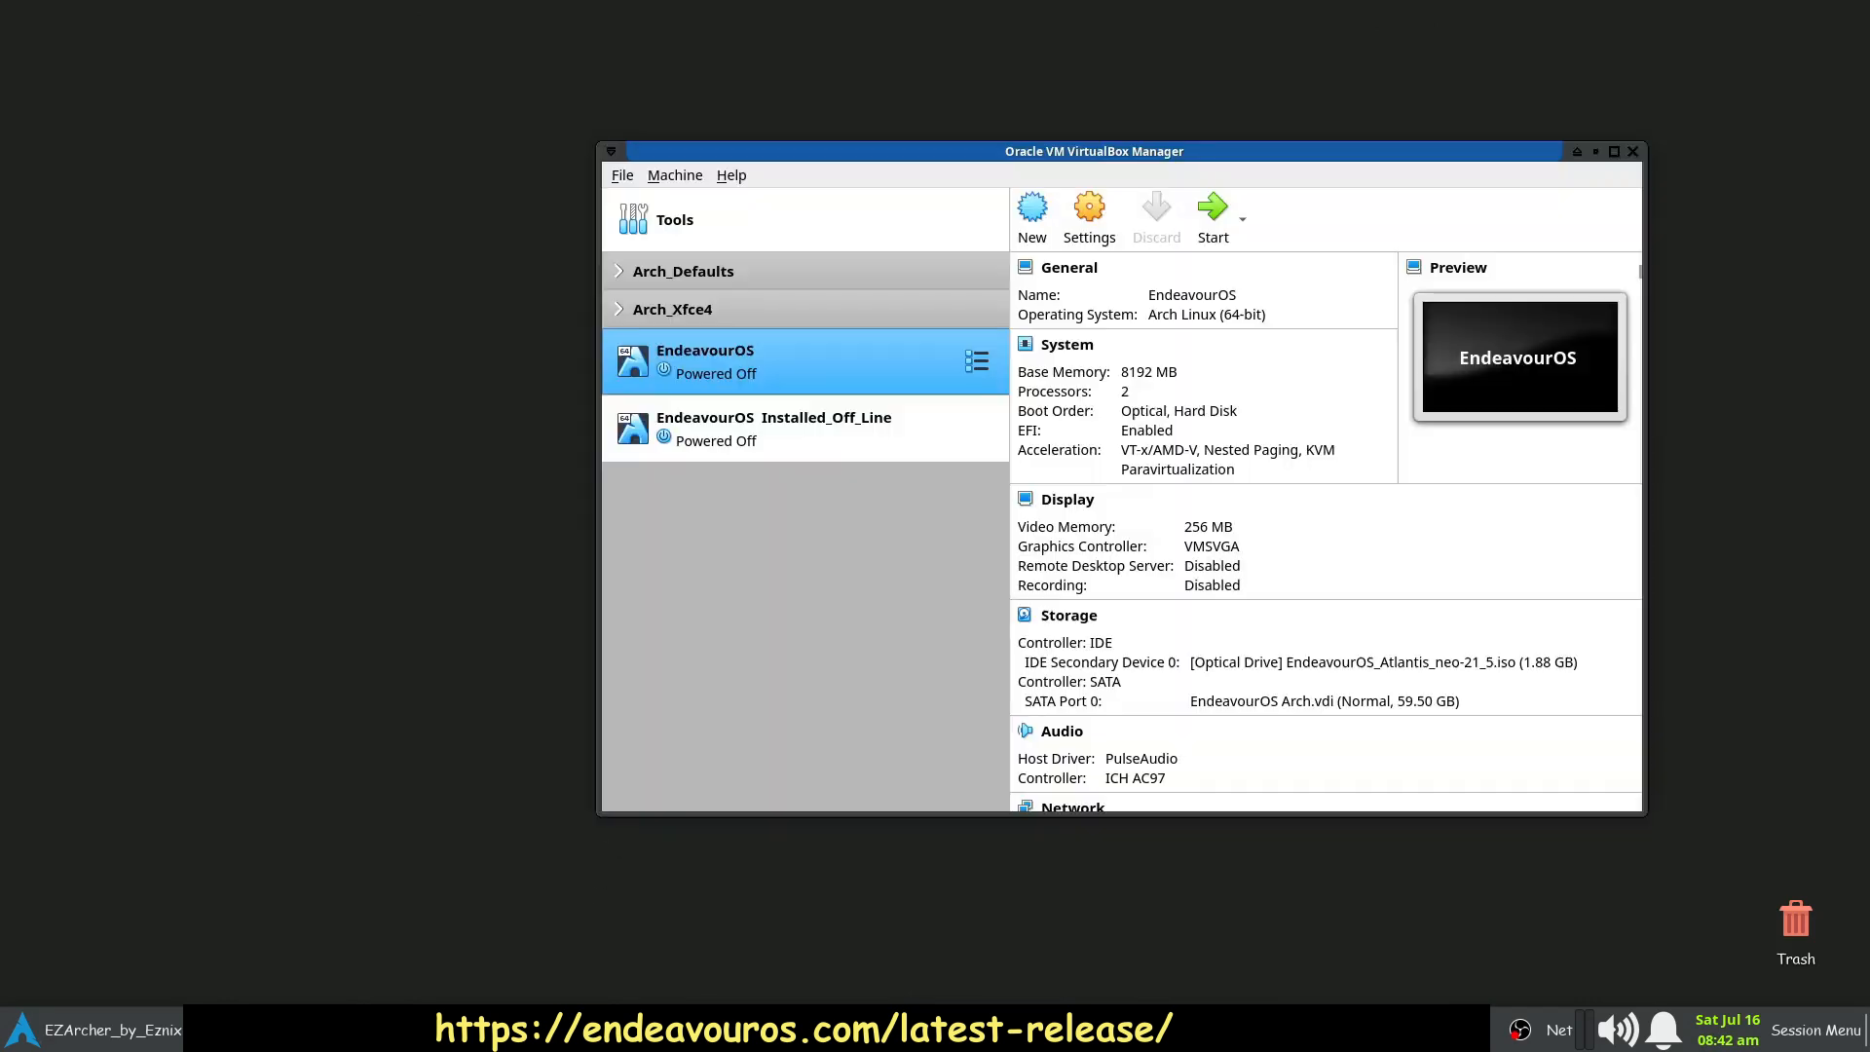
drag(1165, 152, 917, 121)
click(461, 407)
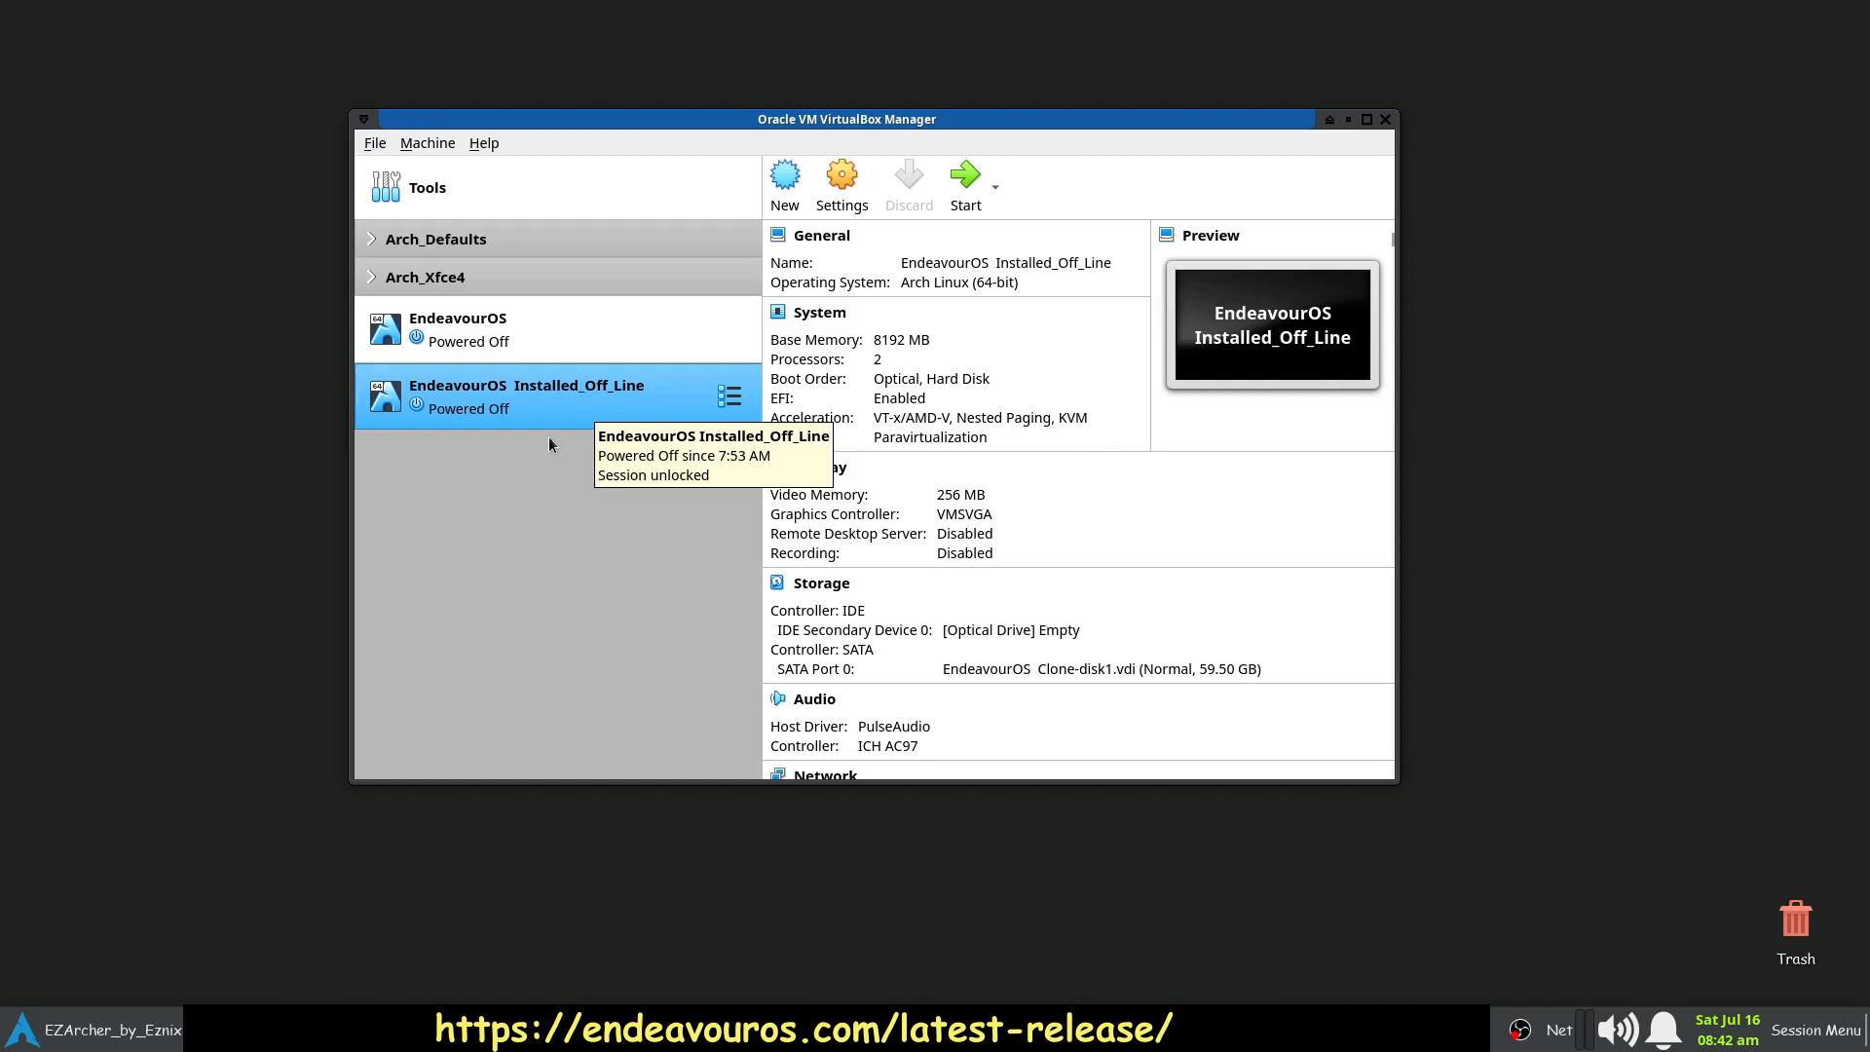
- Clone the EndeavourOS virtual machine as EndeavourOS Clone, keeping the default path and MAC address policy
click(522, 339)
right_click(526, 342)
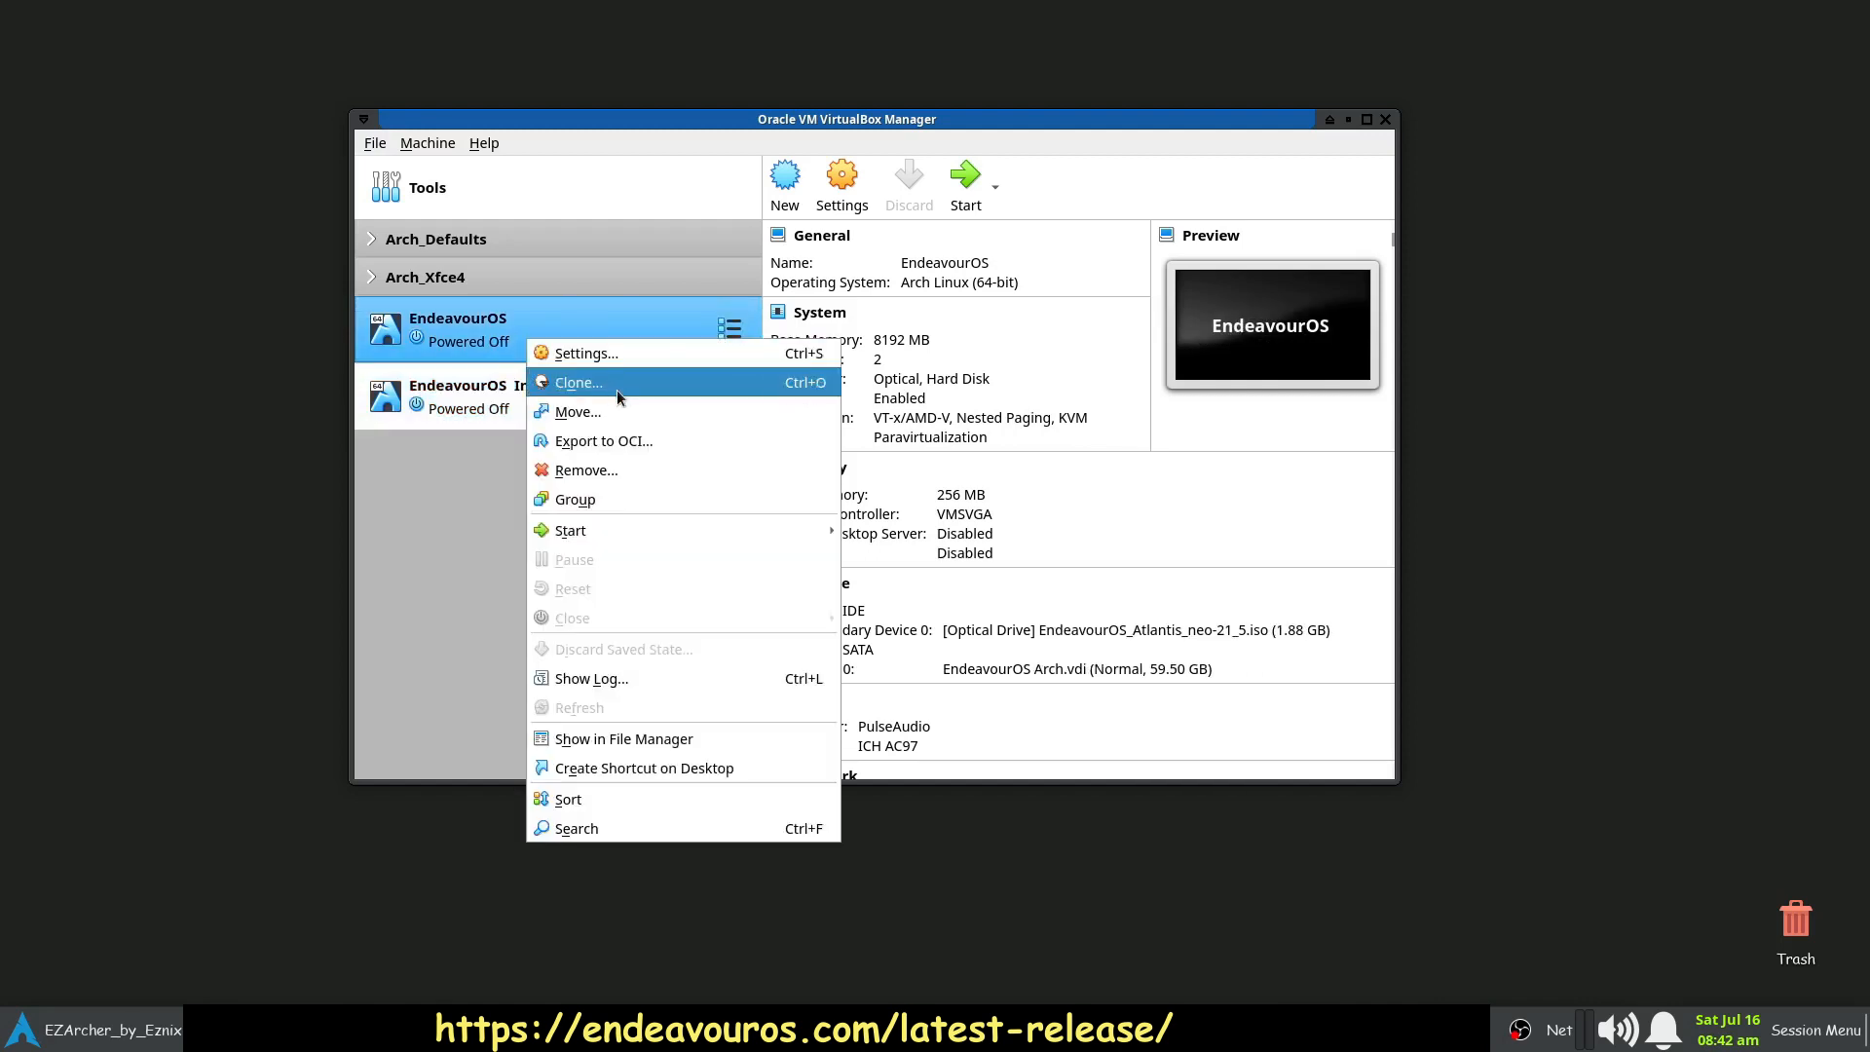
click(546, 382)
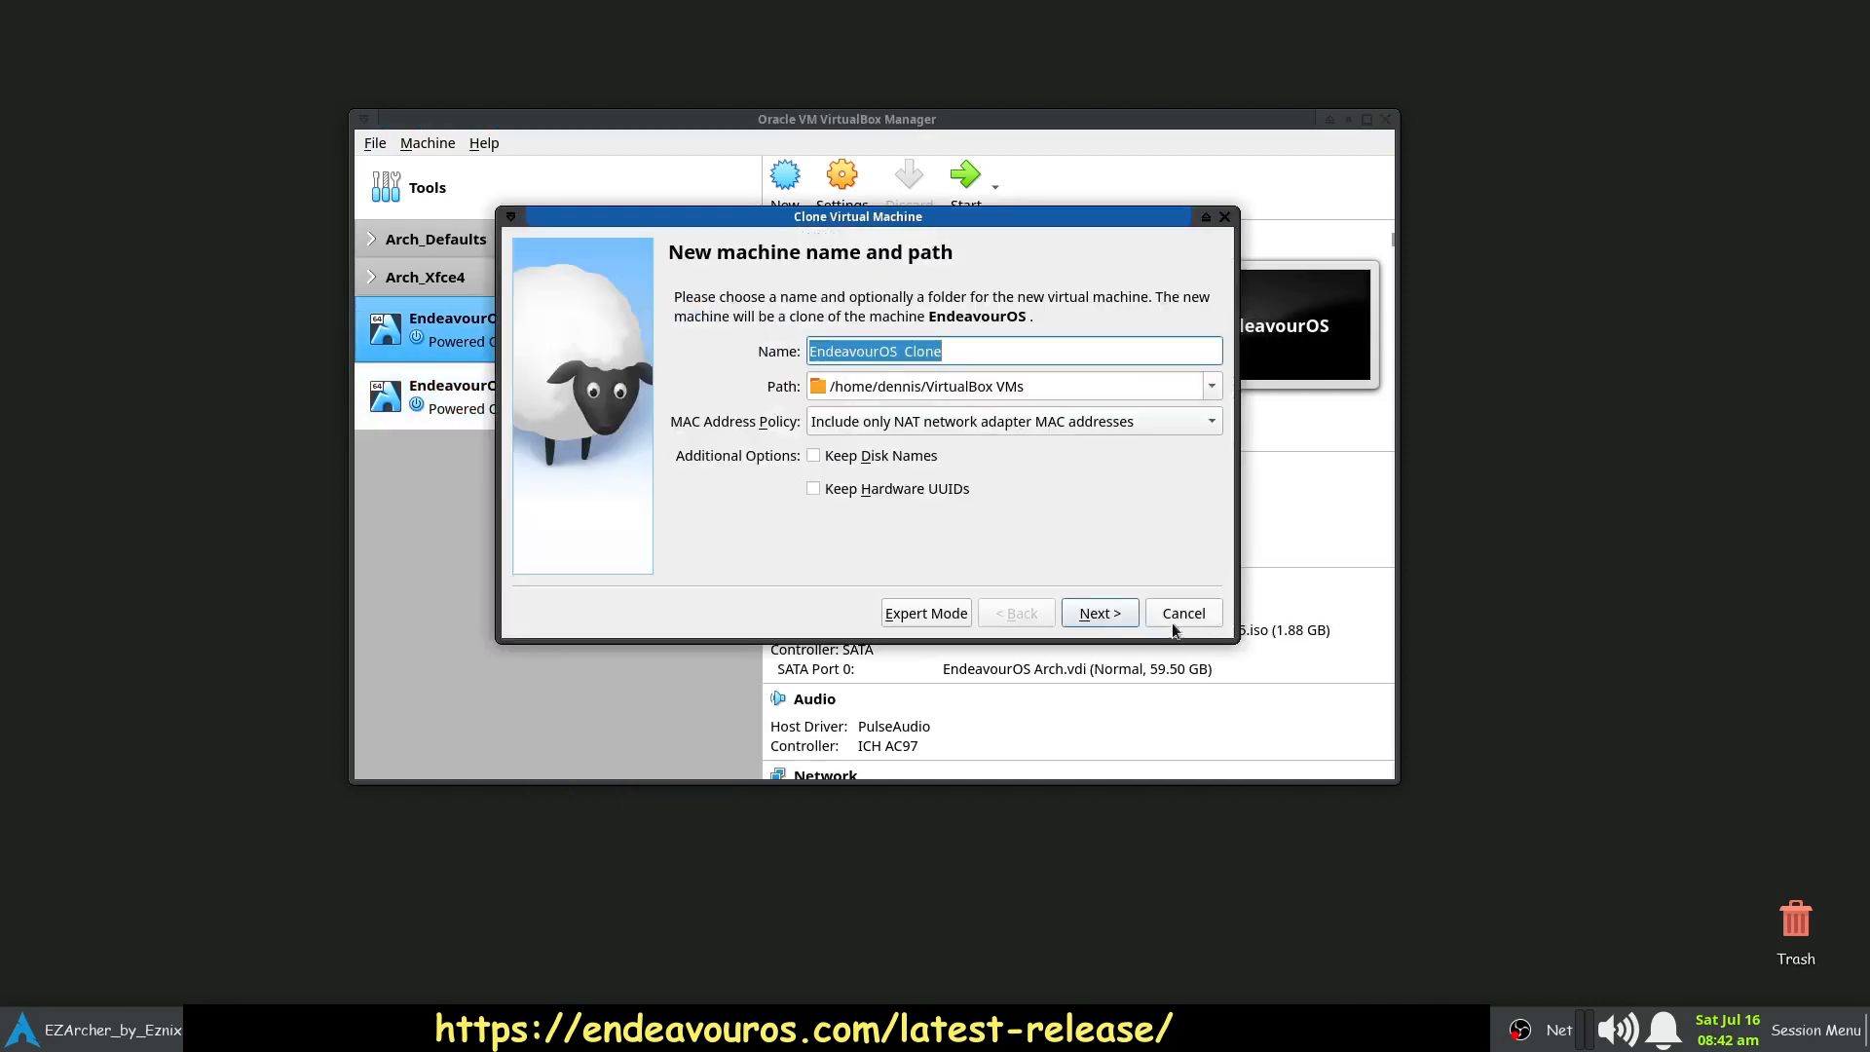
click(1122, 621)
click(1100, 617)
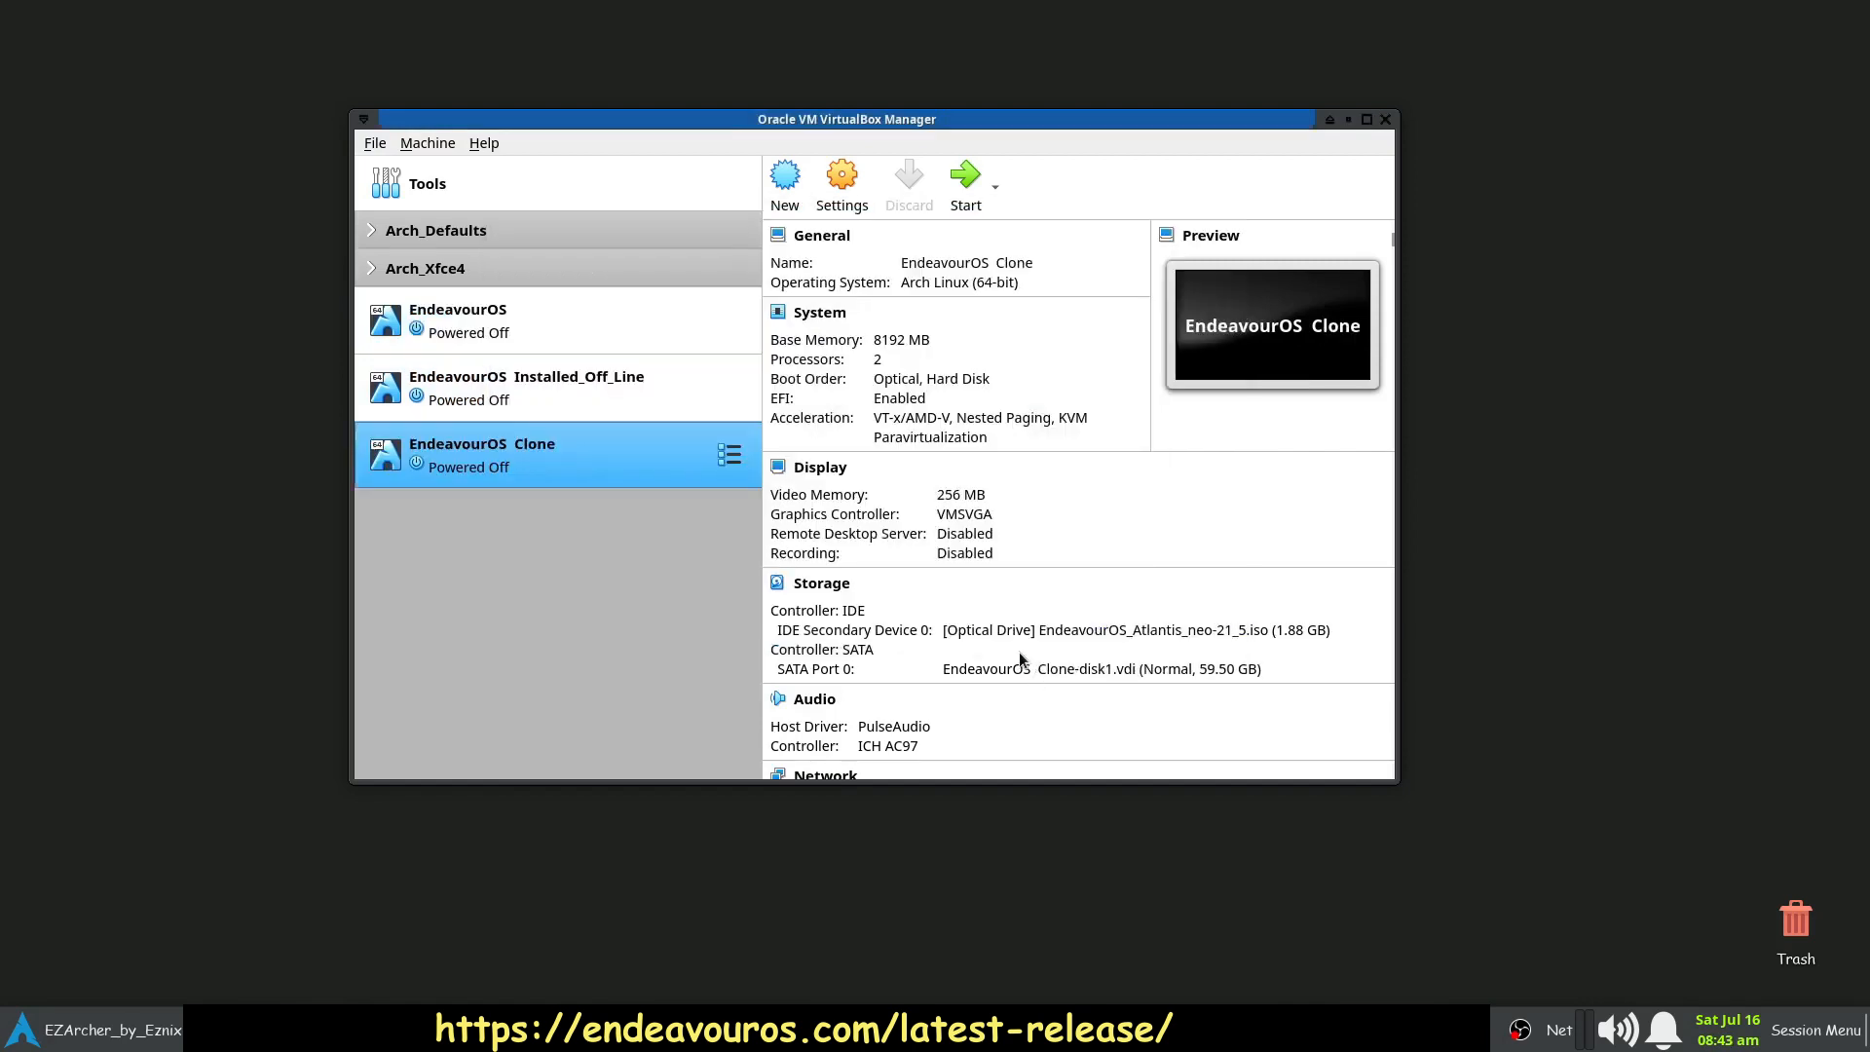
- Start the EndeavourOS Clone machine, minimize the manager and boot the EndeavourOS x86_64 UEFI Default entry
click(522, 308)
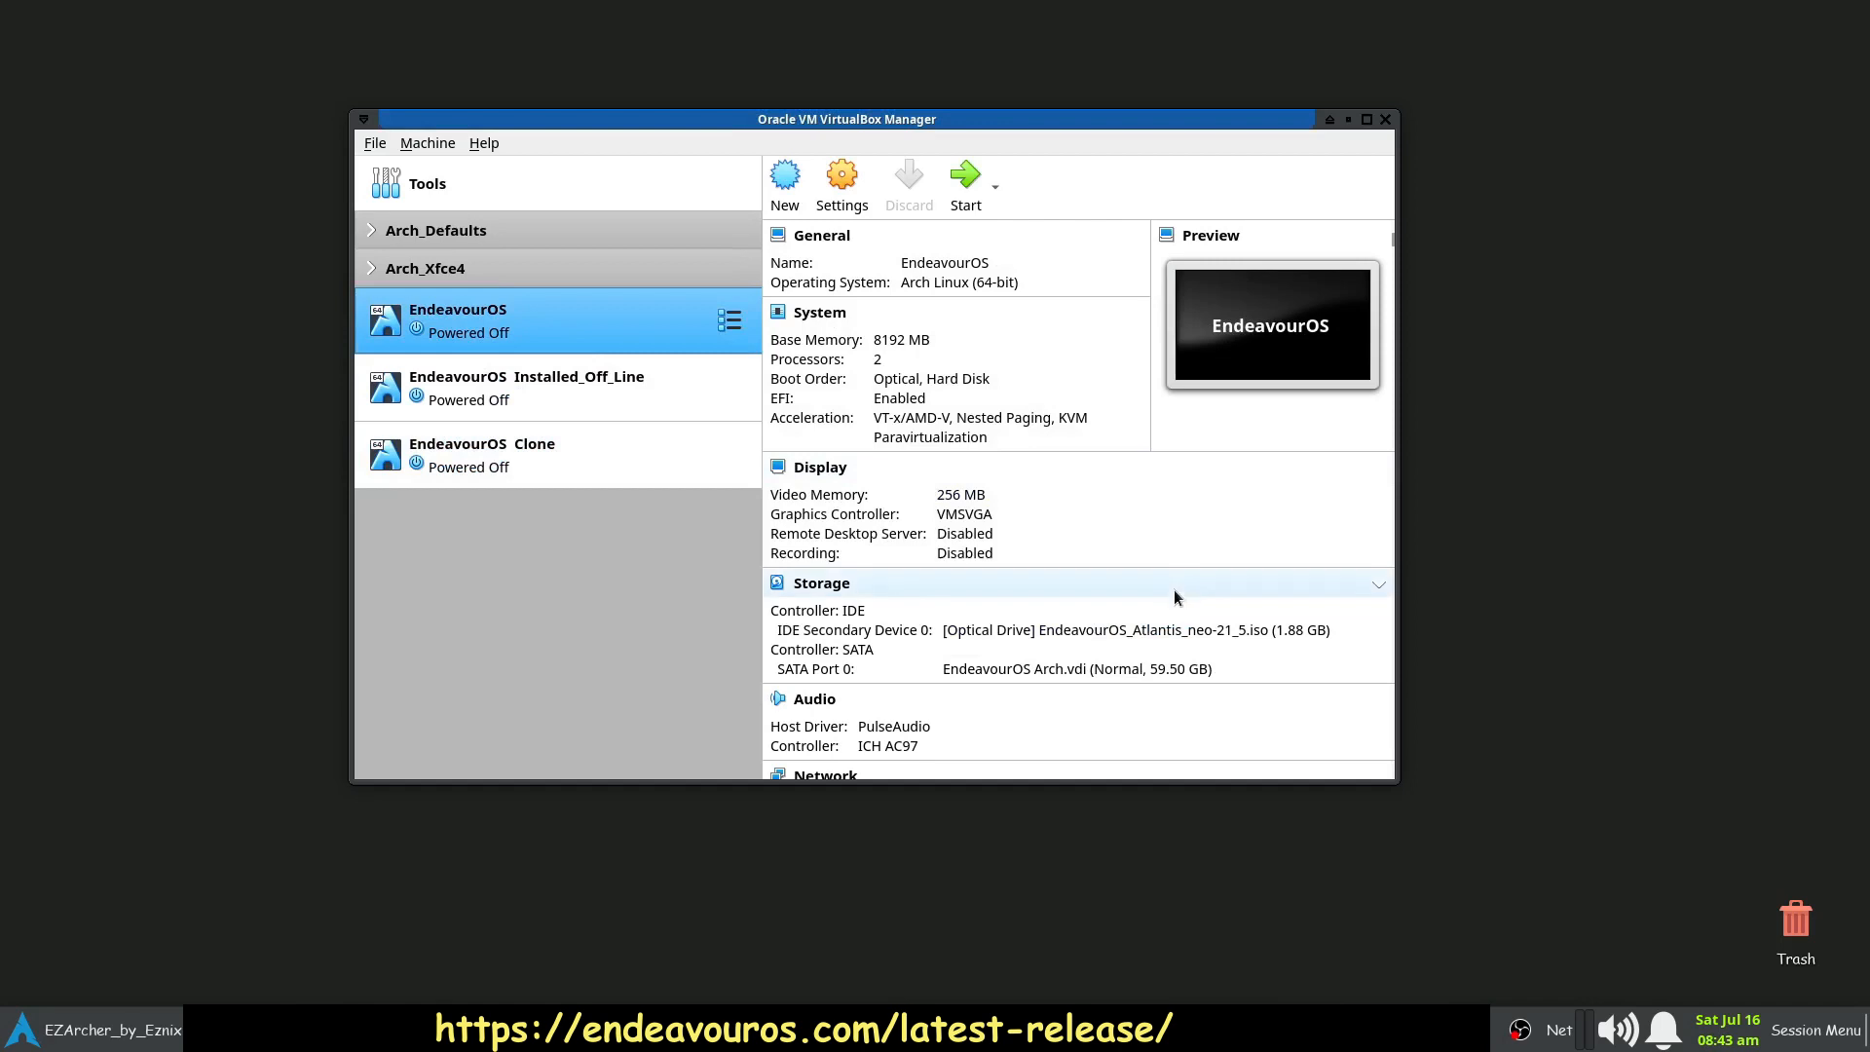
click(545, 468)
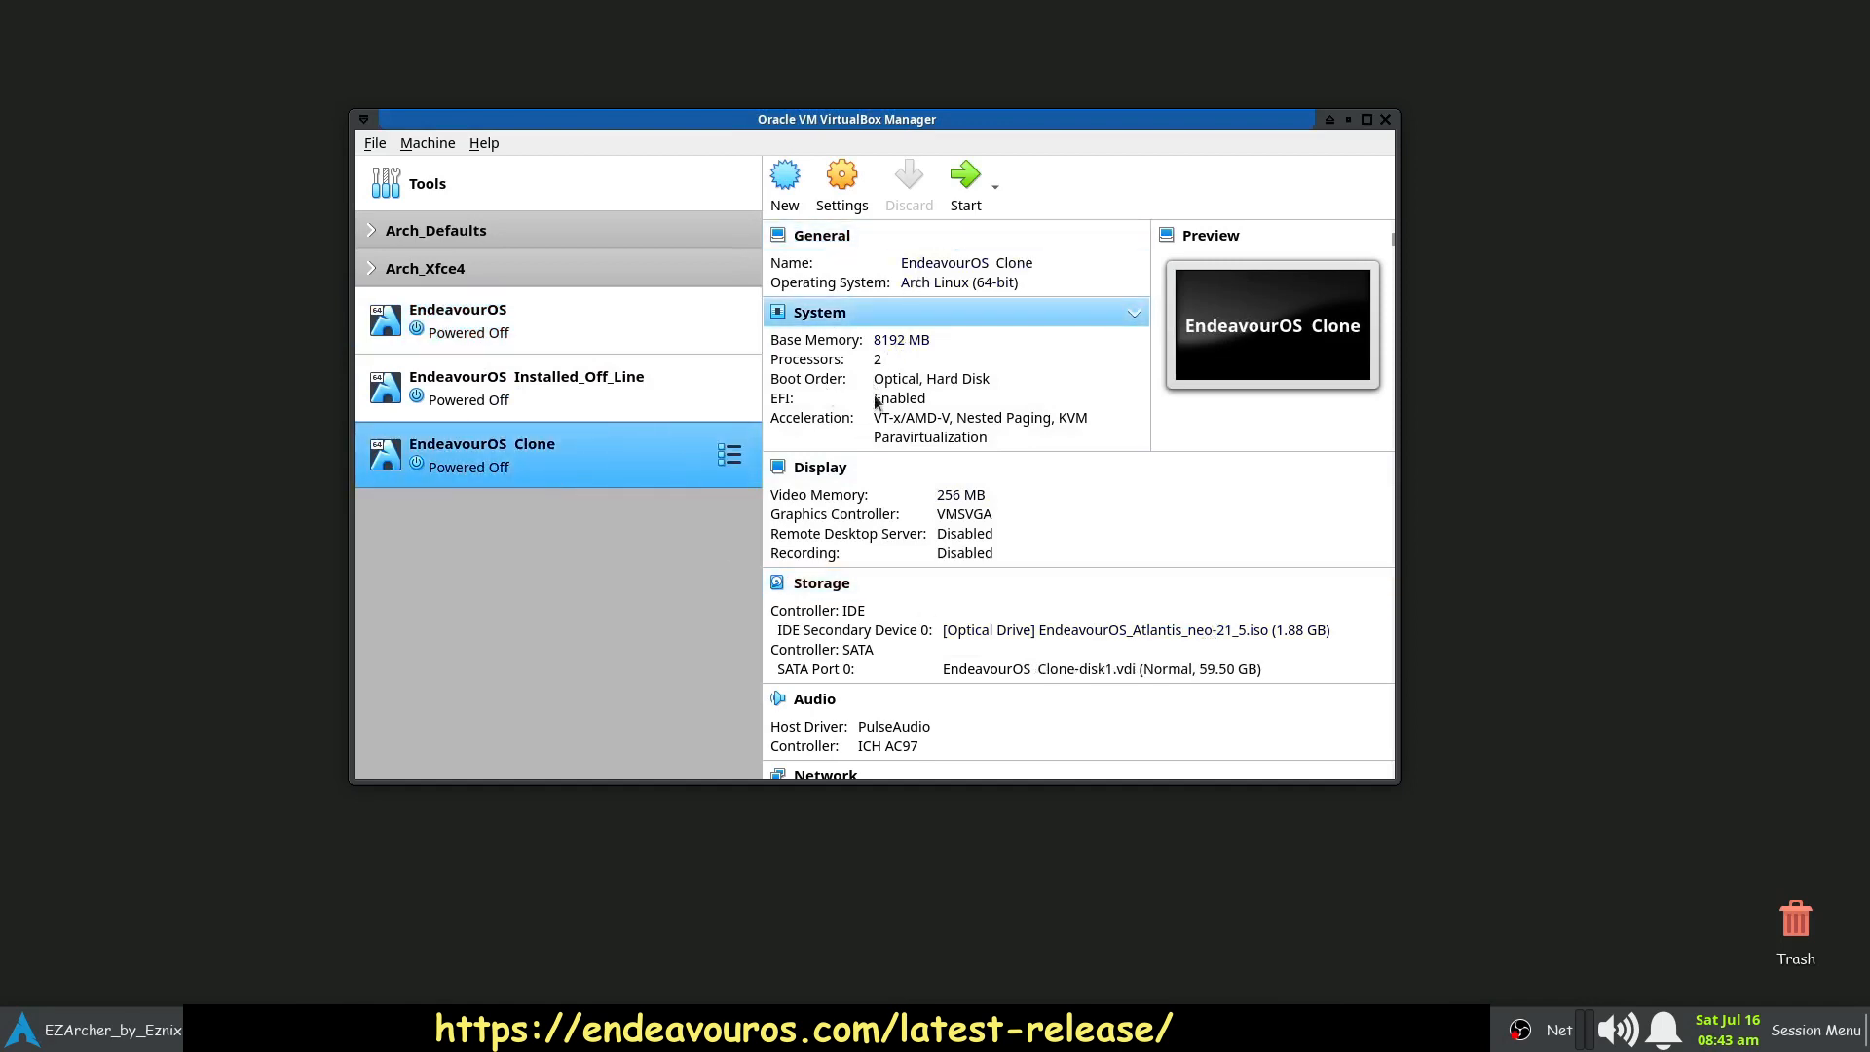
click(965, 182)
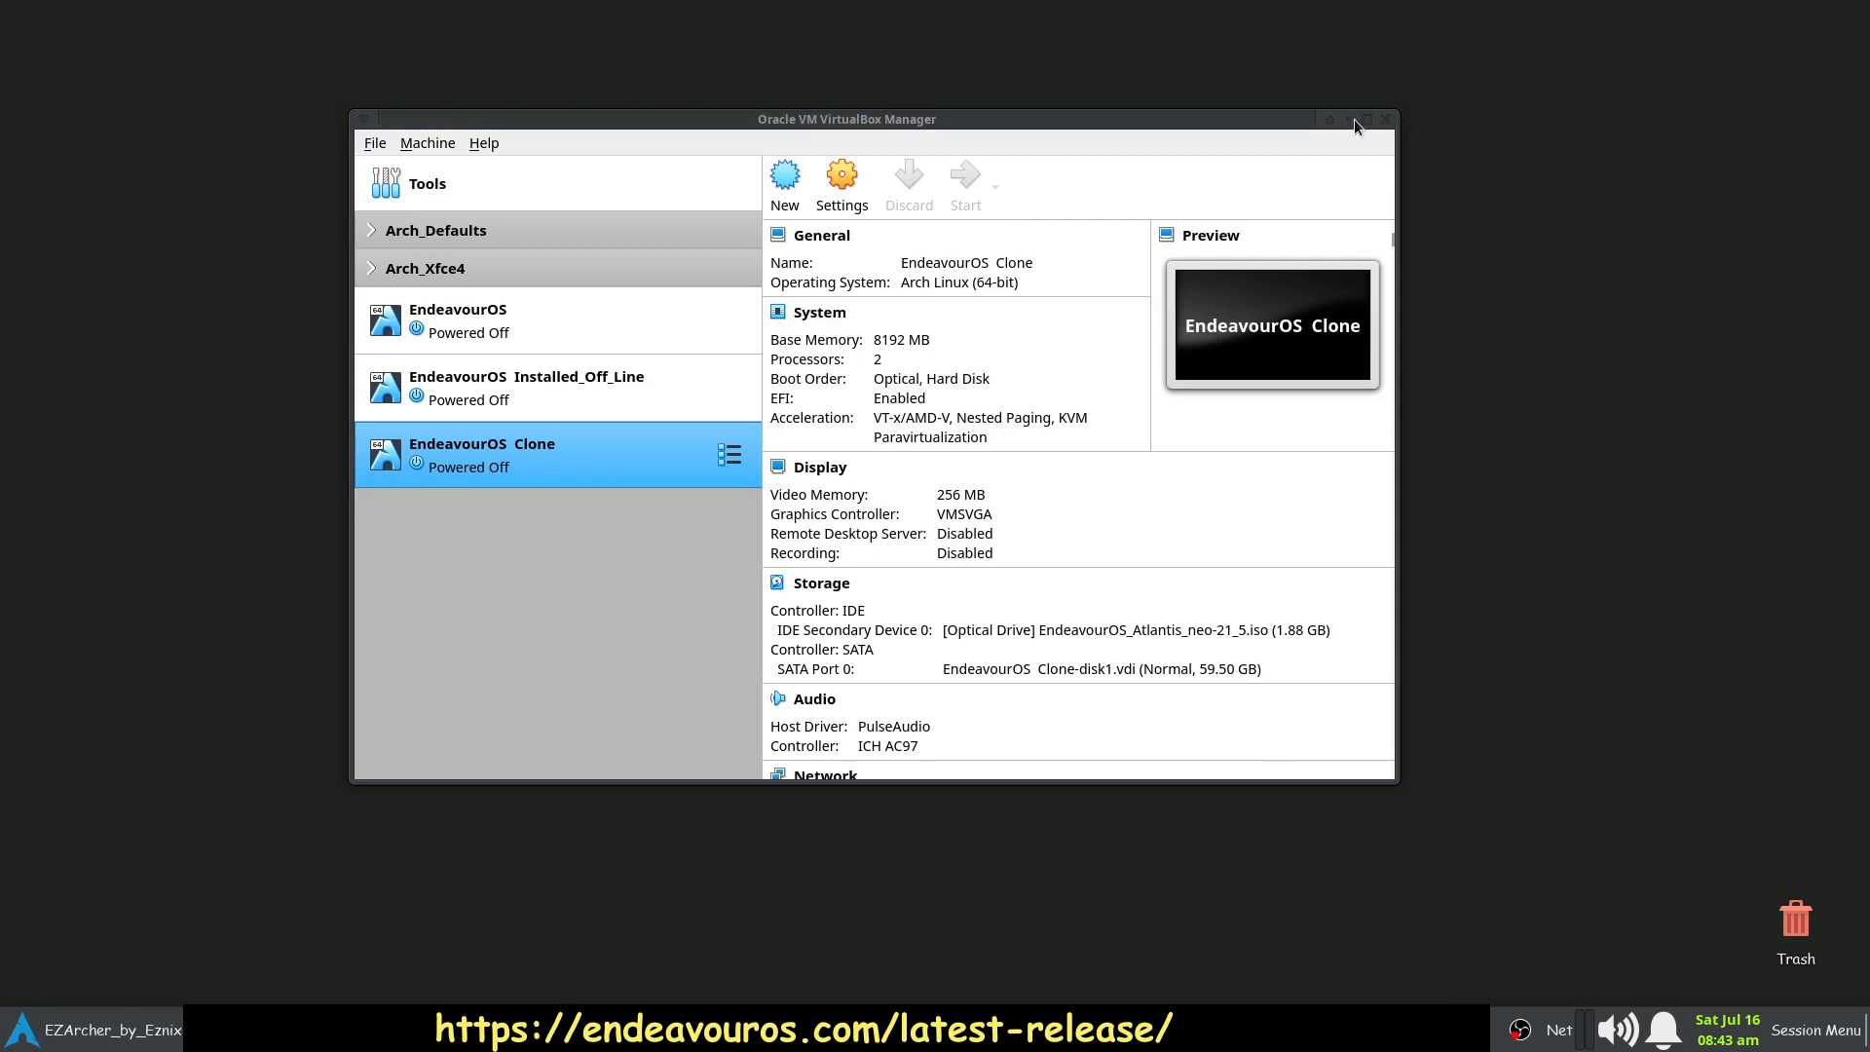
click(1354, 119)
drag(1128, 216, 847, 75)
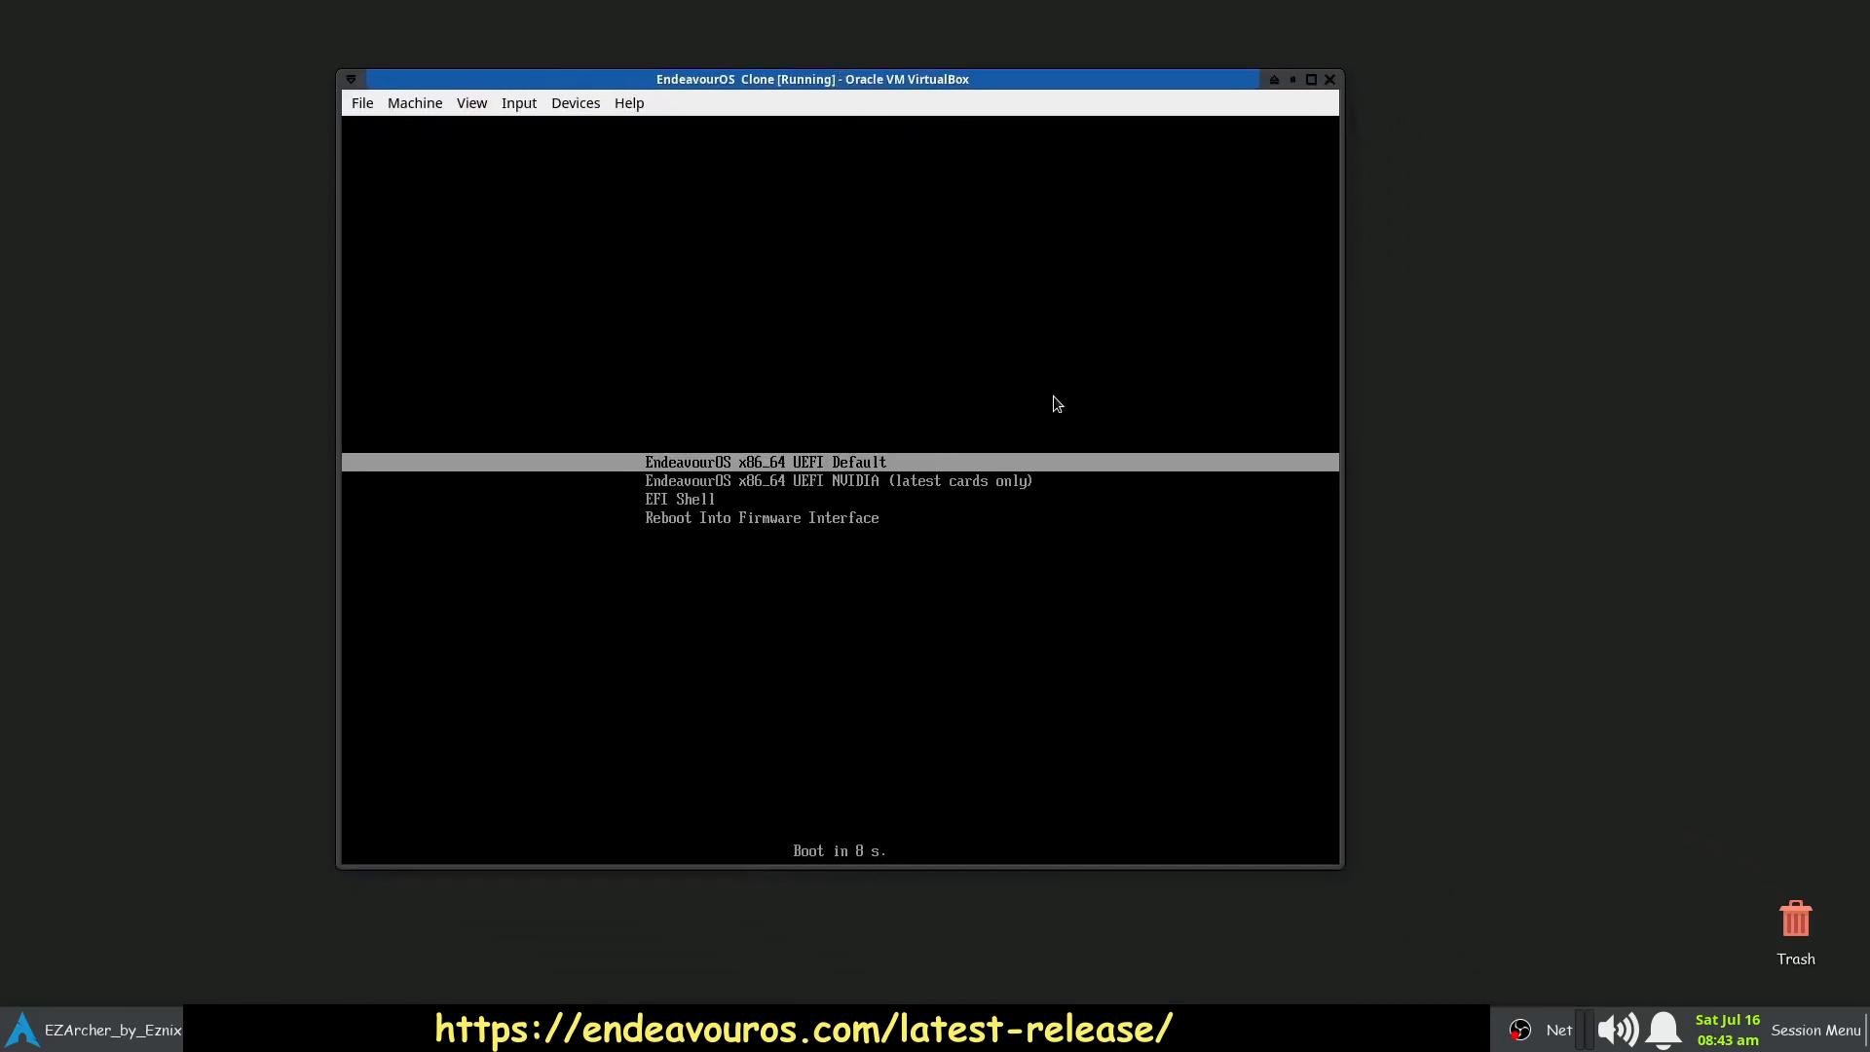
key(Return)
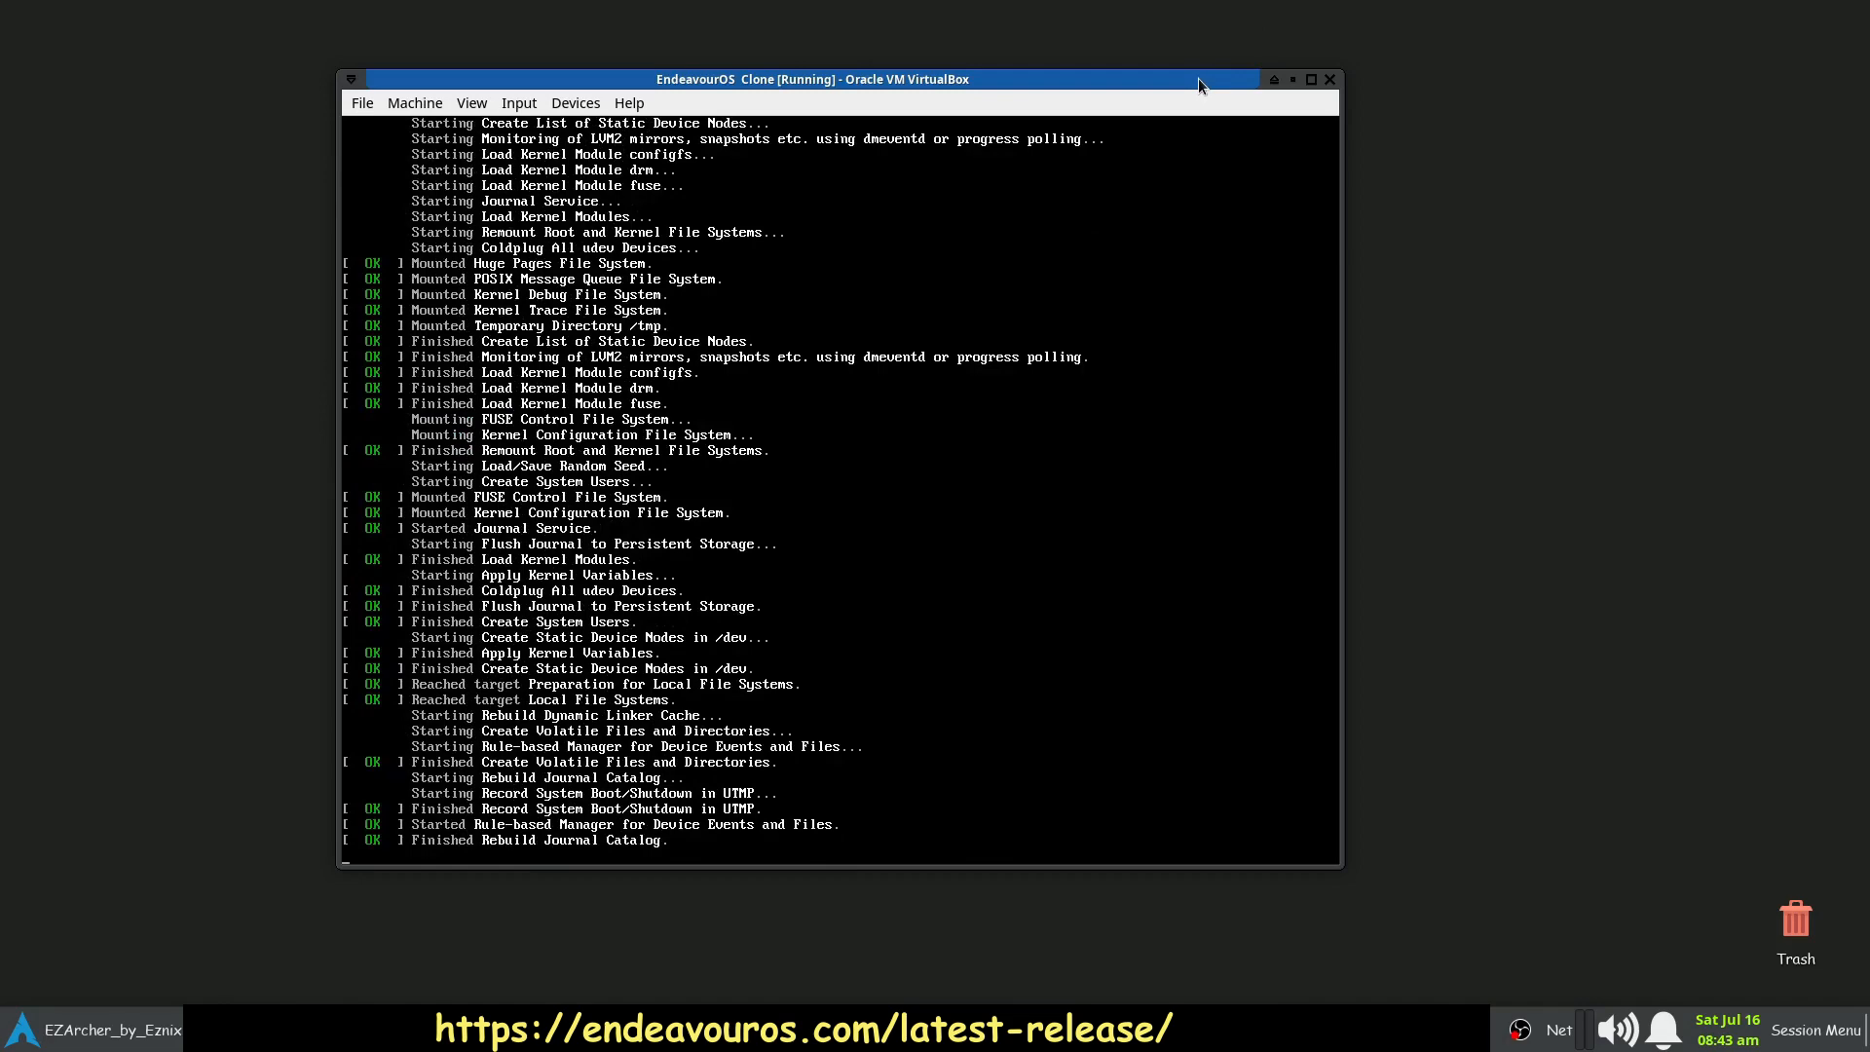
- Reposition and enlarge the virtual machine window to fit the live desktop, dismissing the network connection notification
drag(1197, 78, 1148, 67)
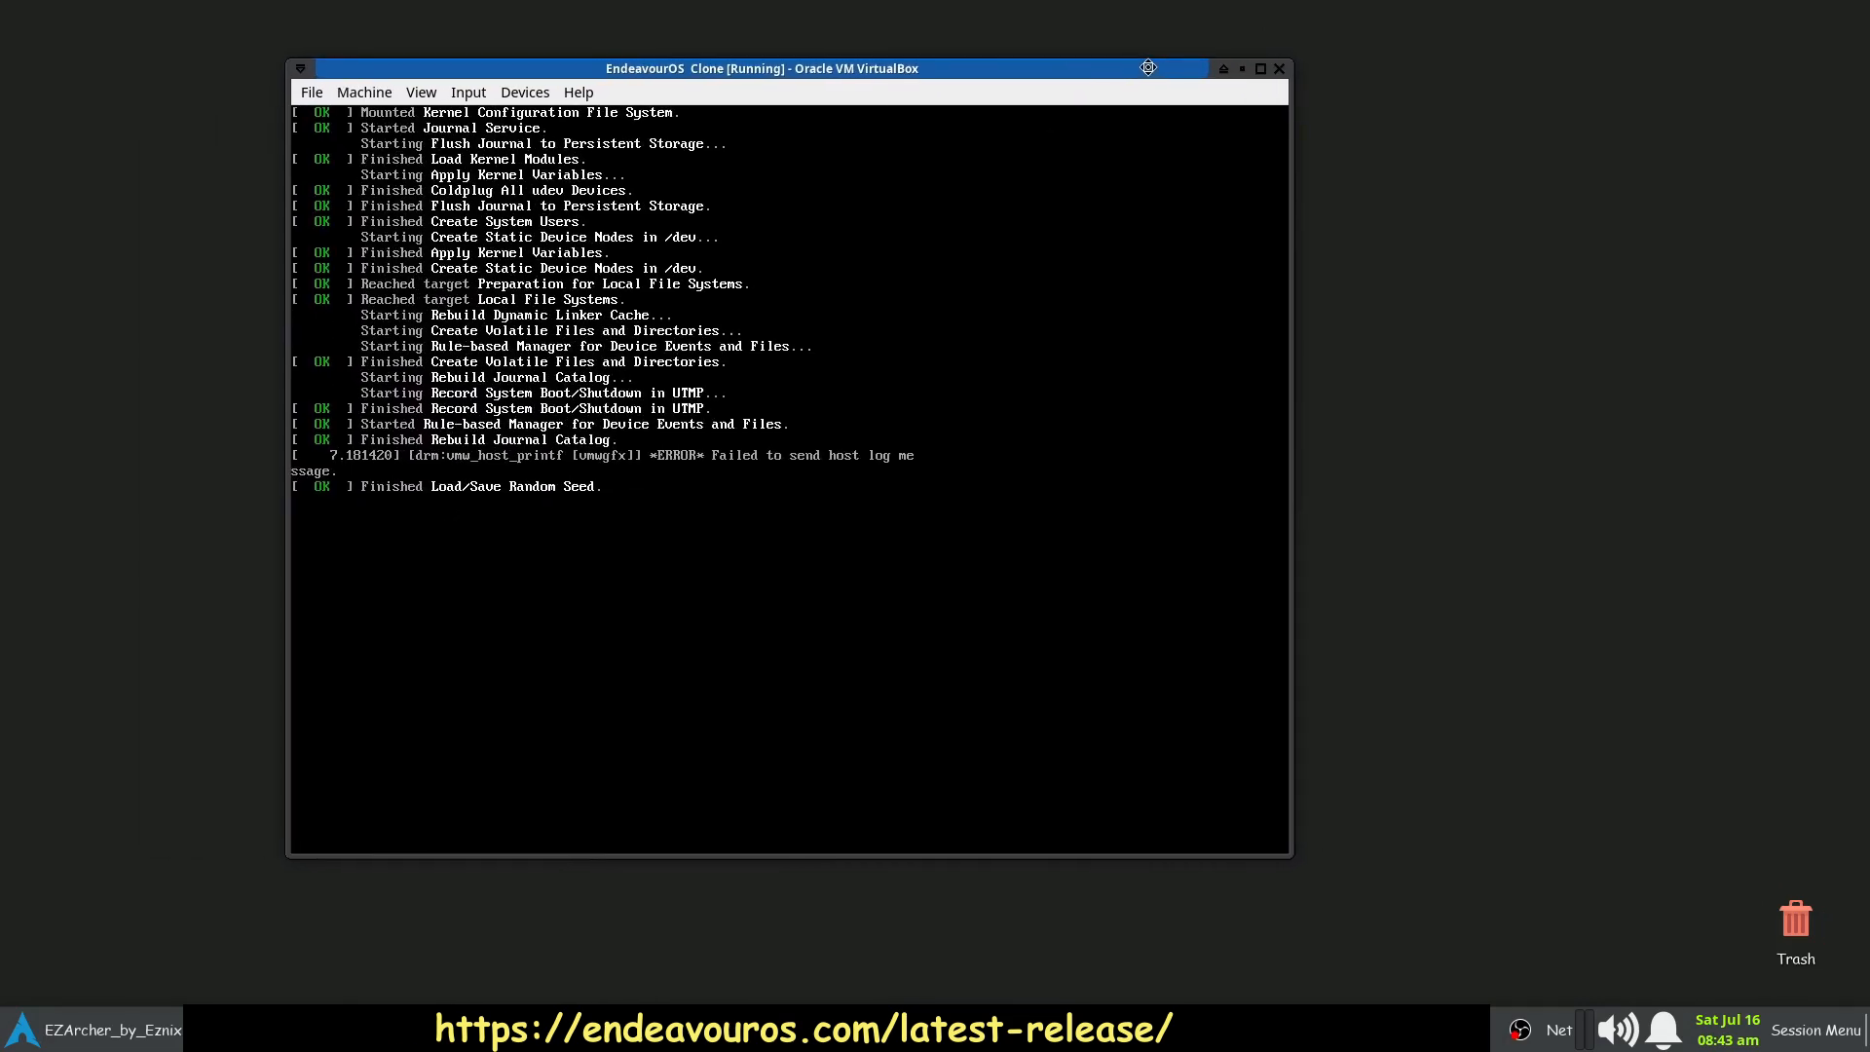
drag(1290, 855, 1370, 917)
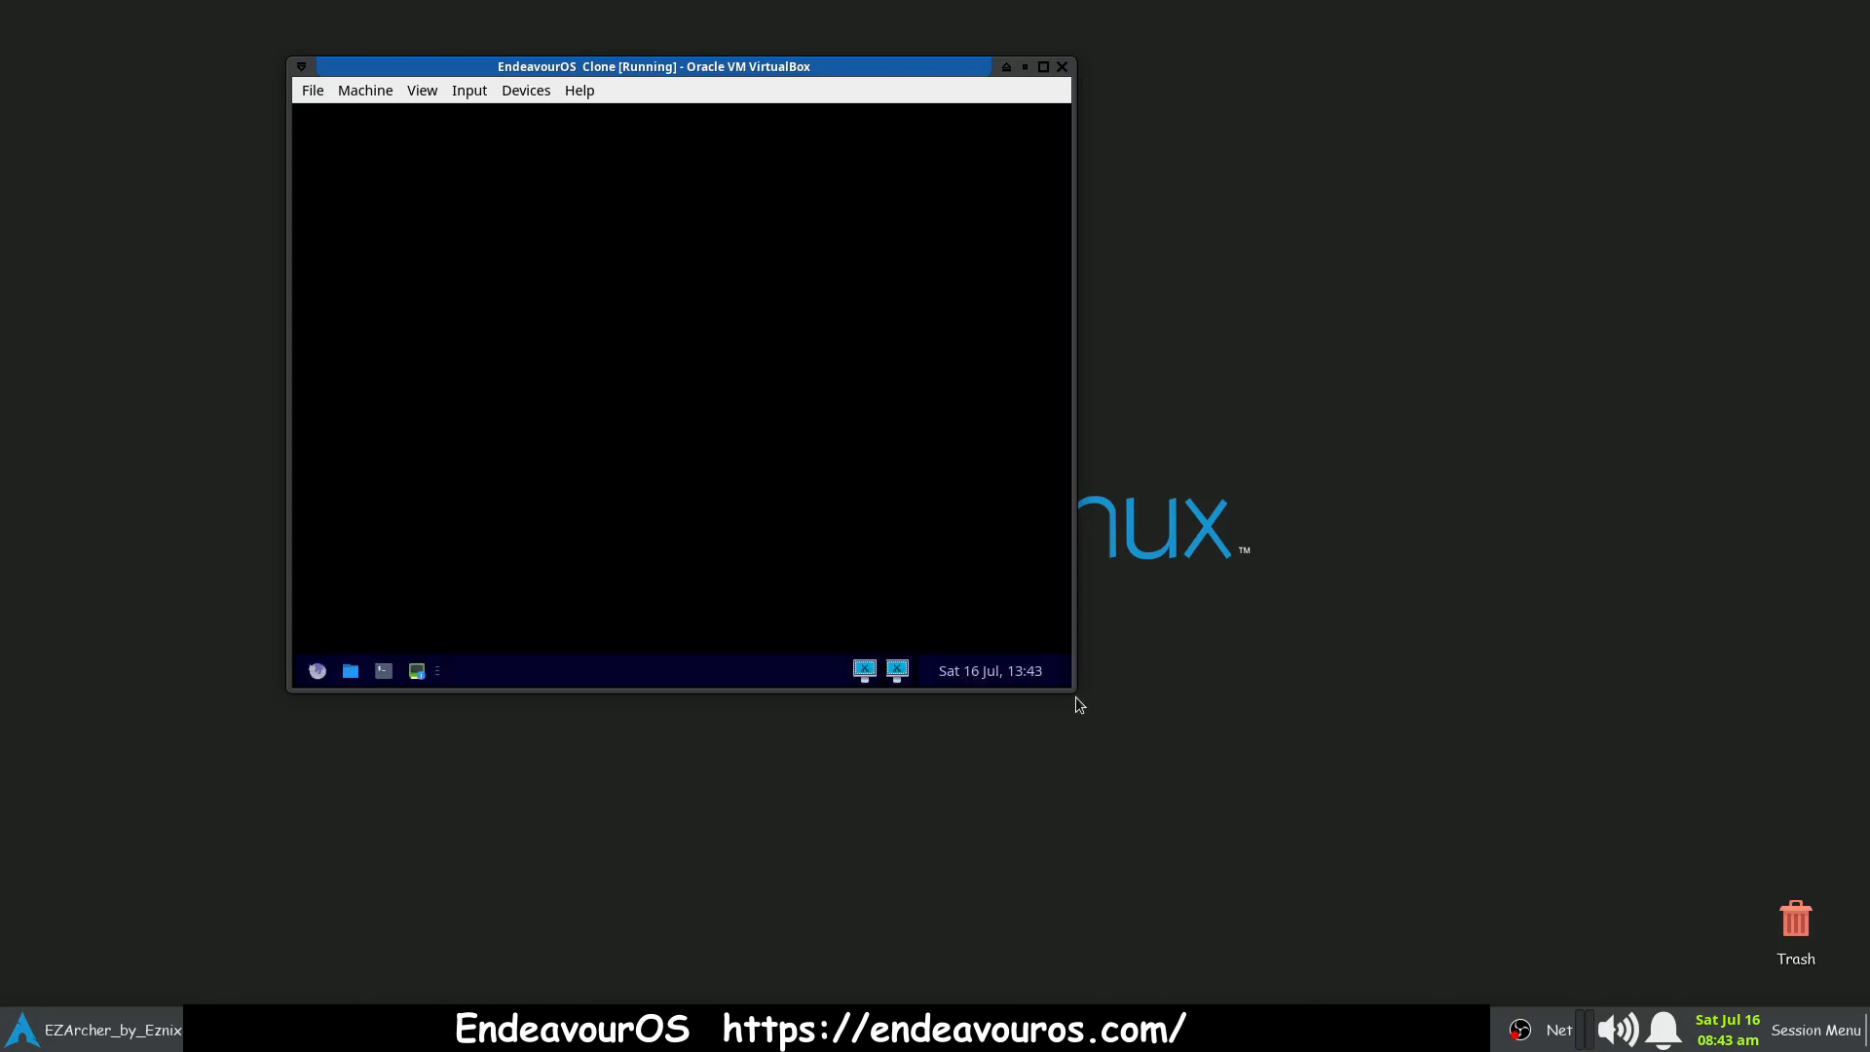
drag(1075, 691, 1446, 985)
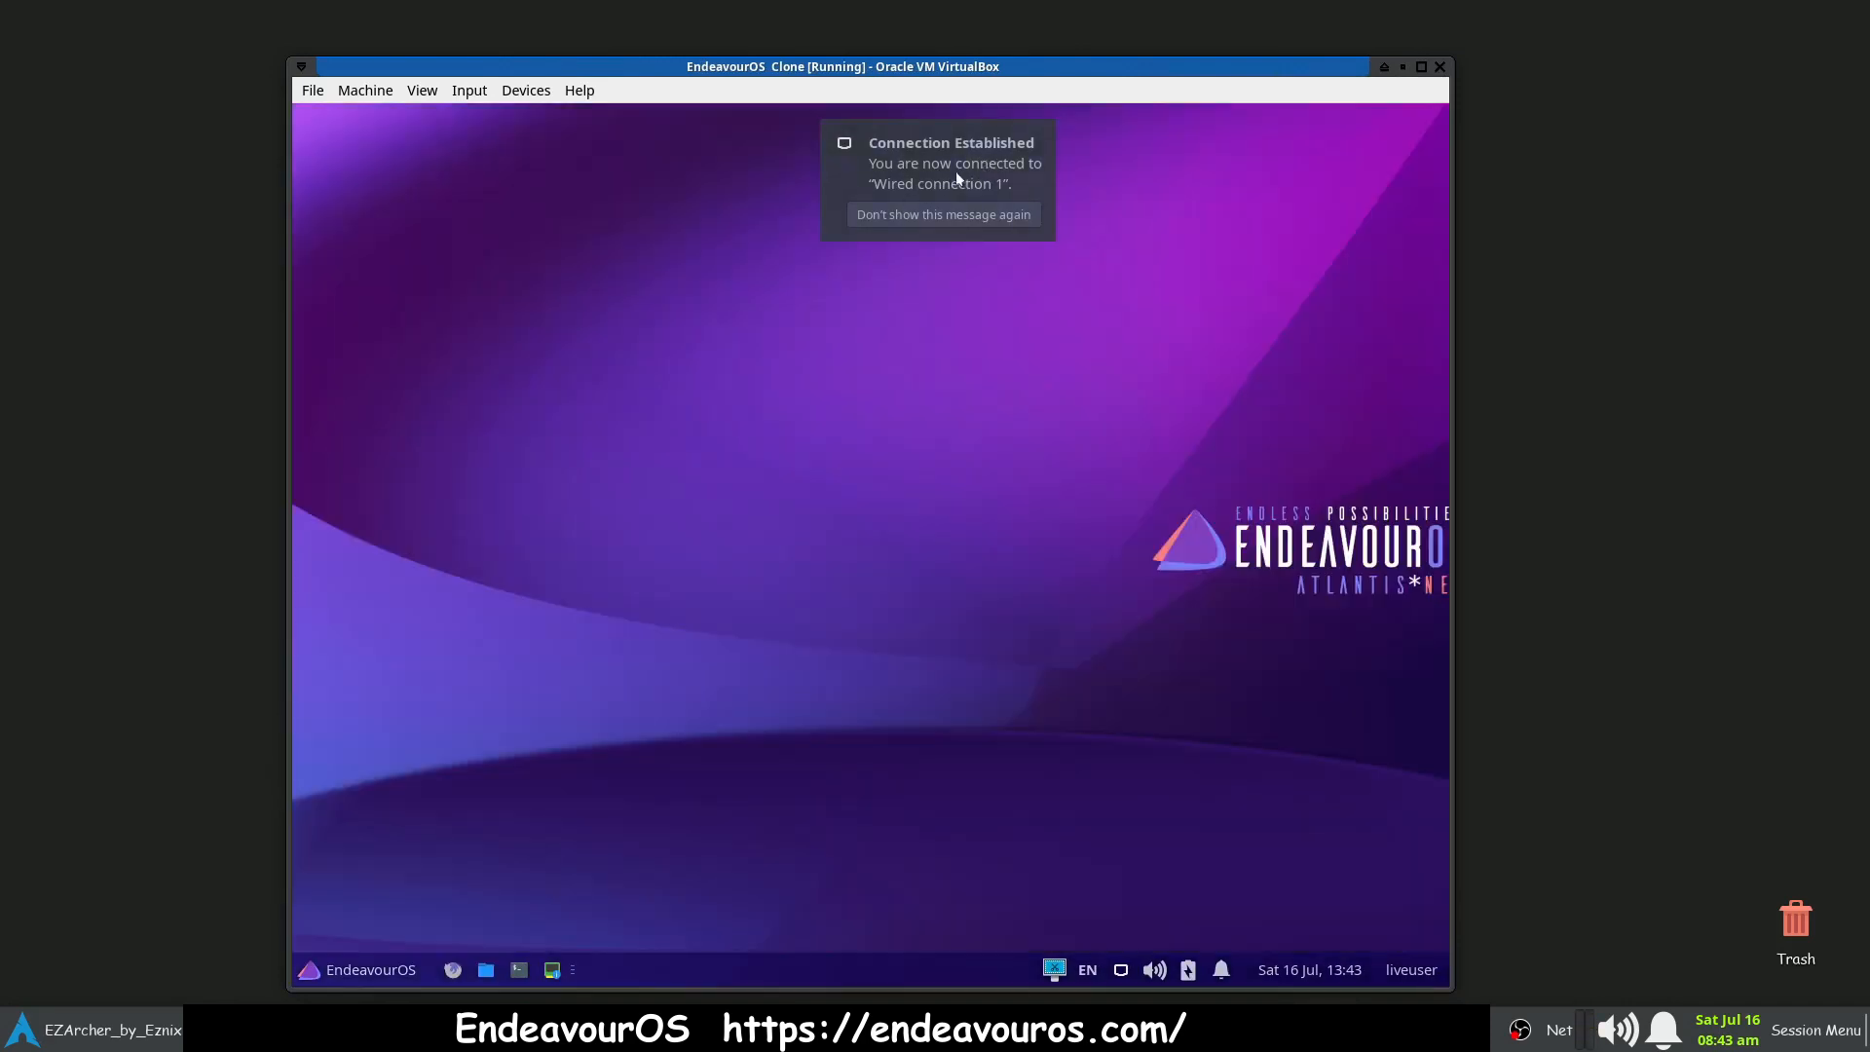
click(1004, 181)
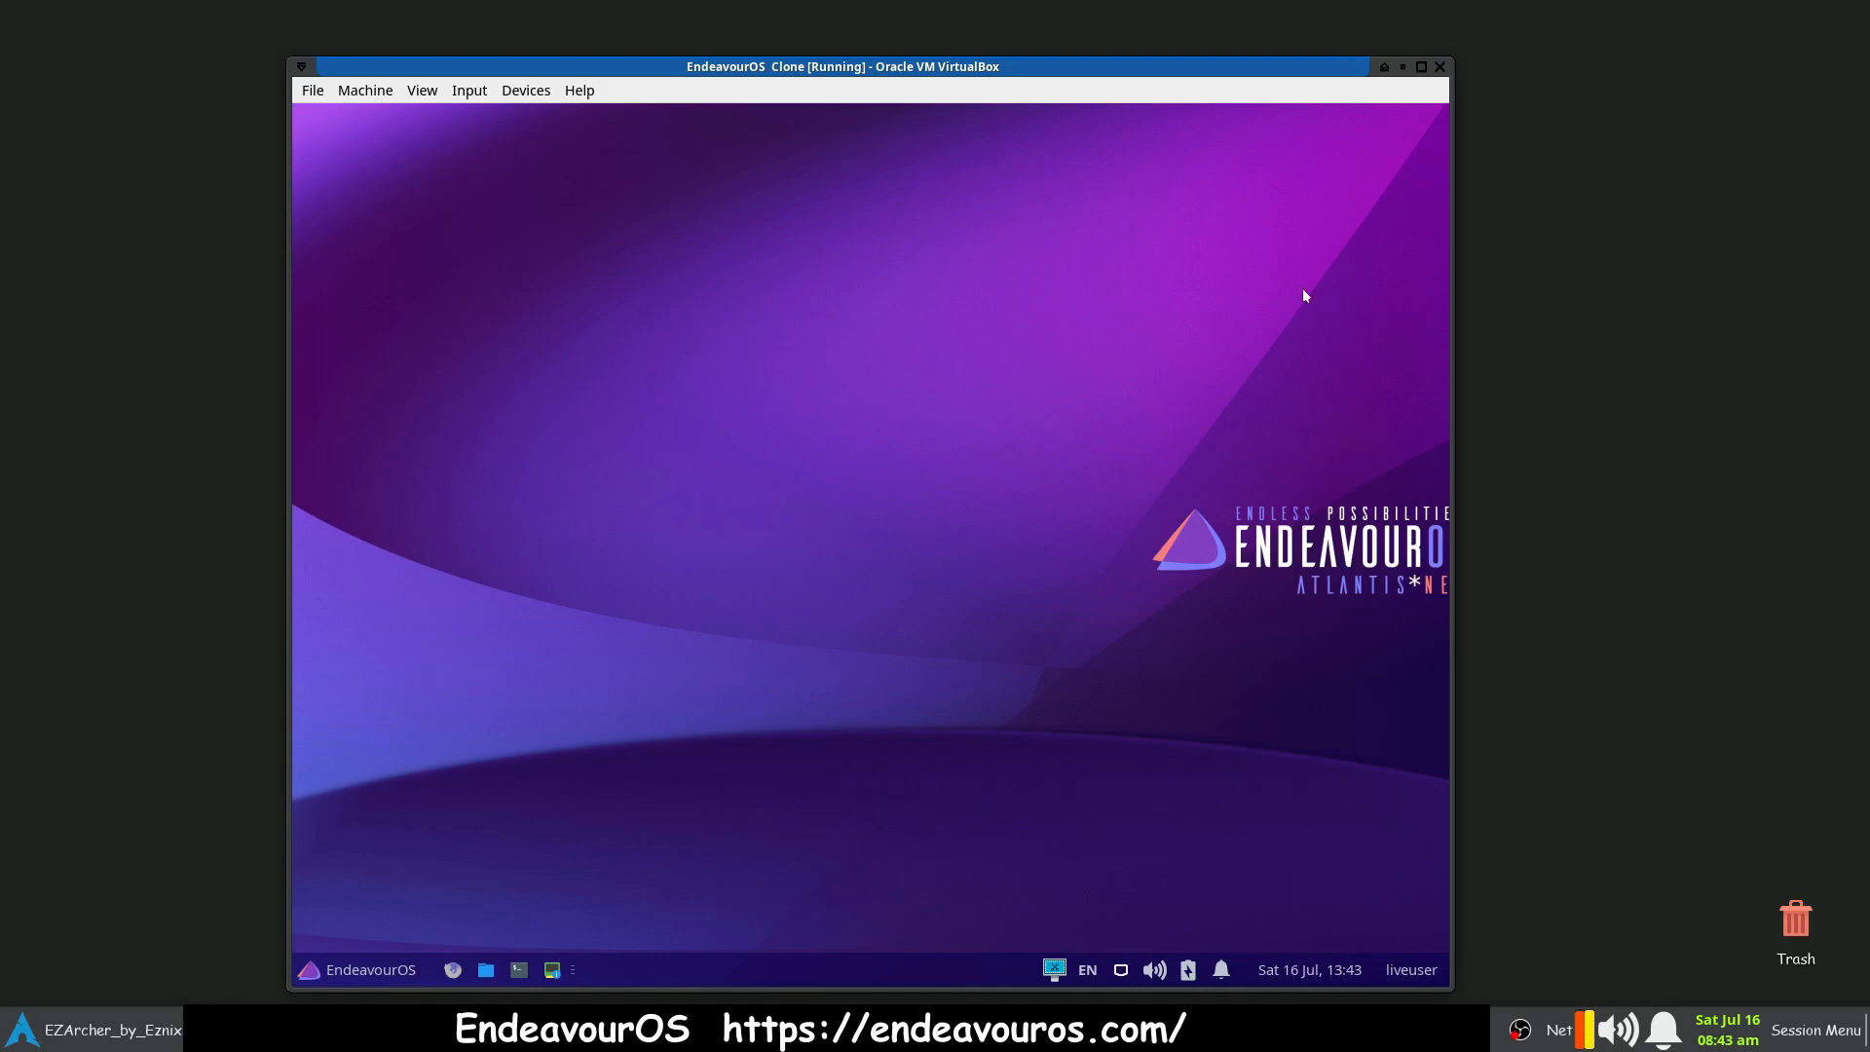
drag(1101, 72, 848, 45)
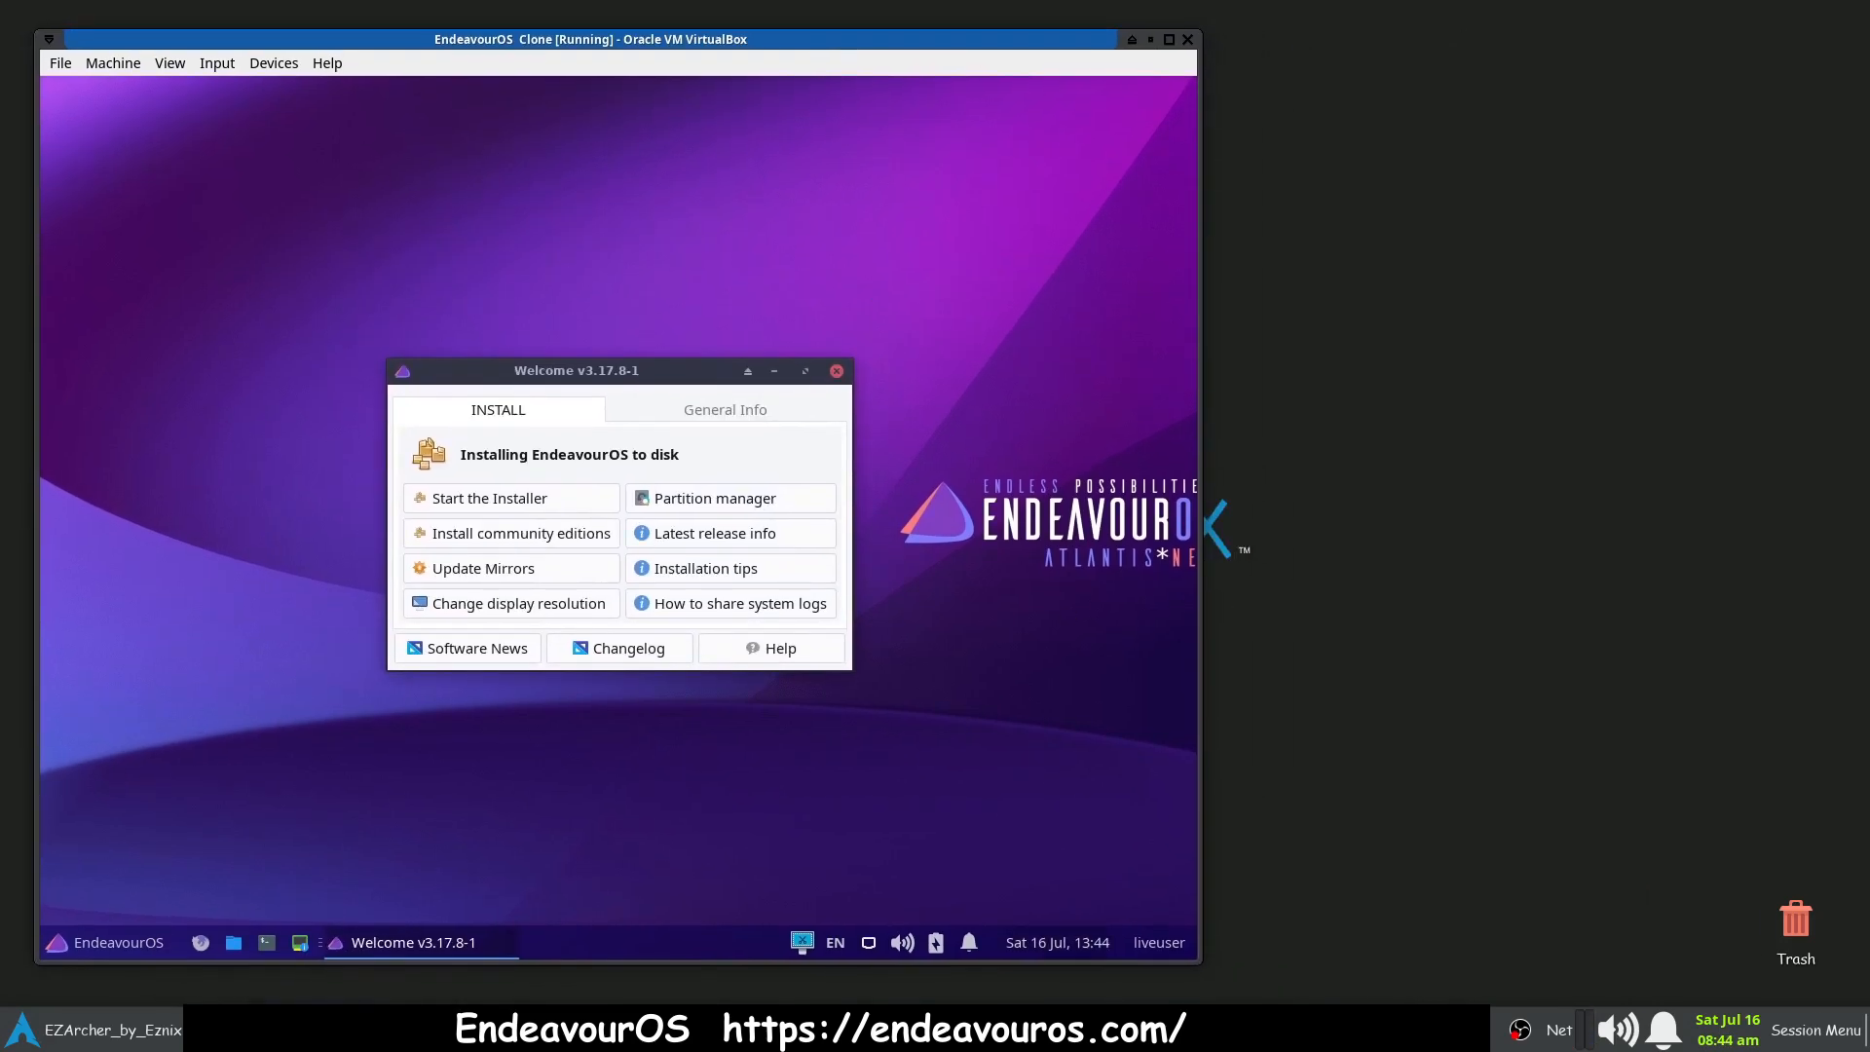
drag(1197, 955, 1540, 965)
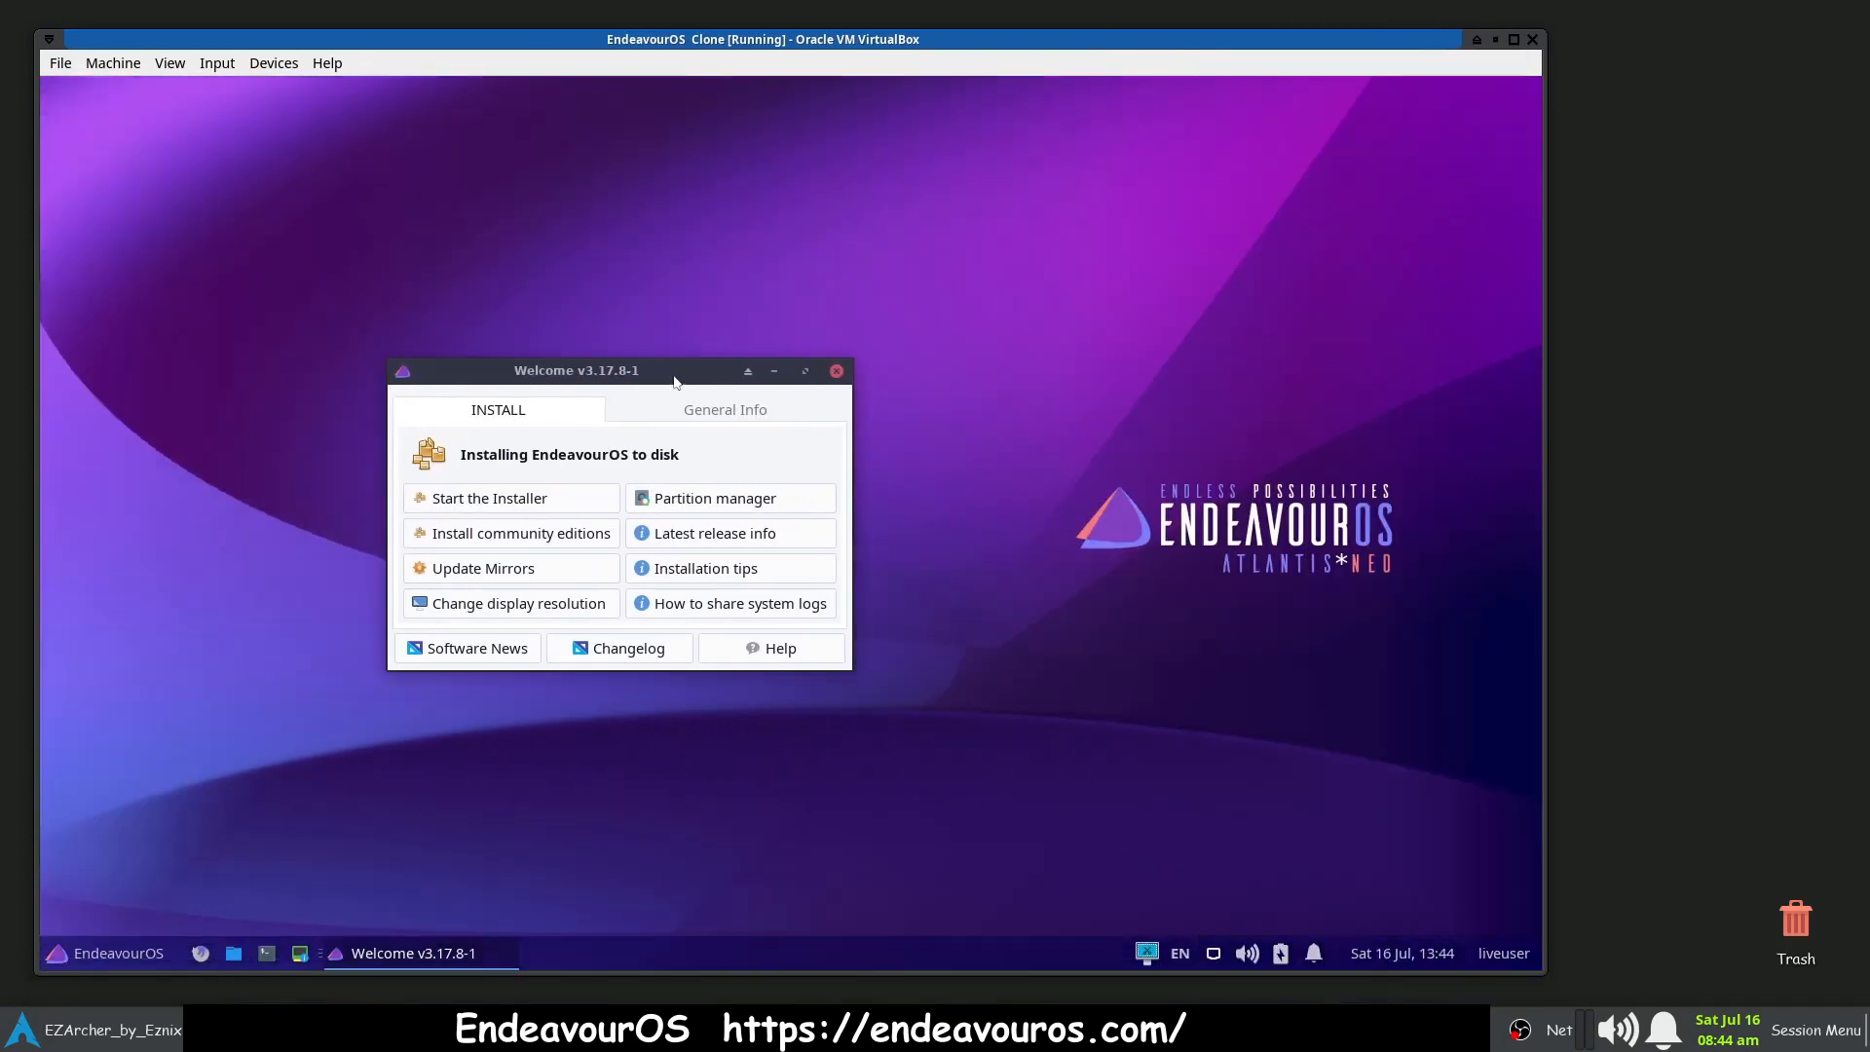
- Update the Arch mirrors for Canada and the United States over https and save the ranked list to /etc/pacman.d/mirrorlist
drag(684, 370, 928, 260)
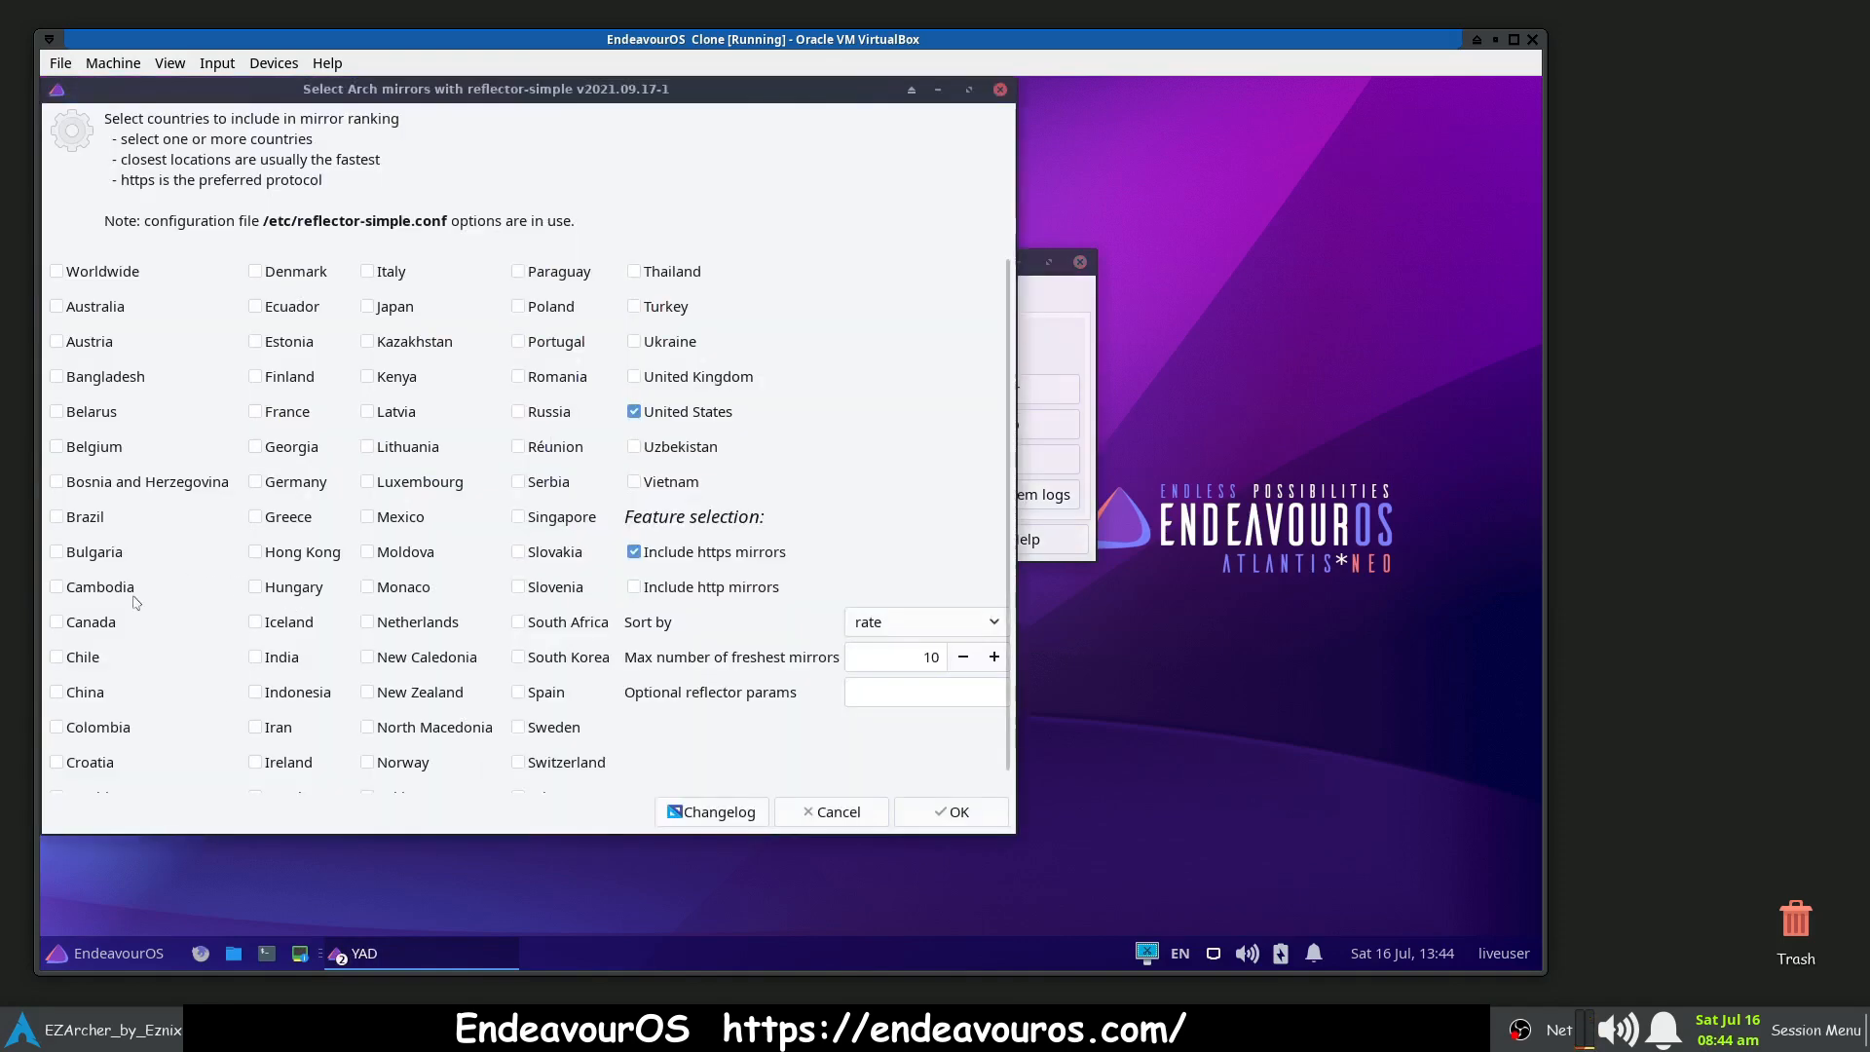
click(78, 626)
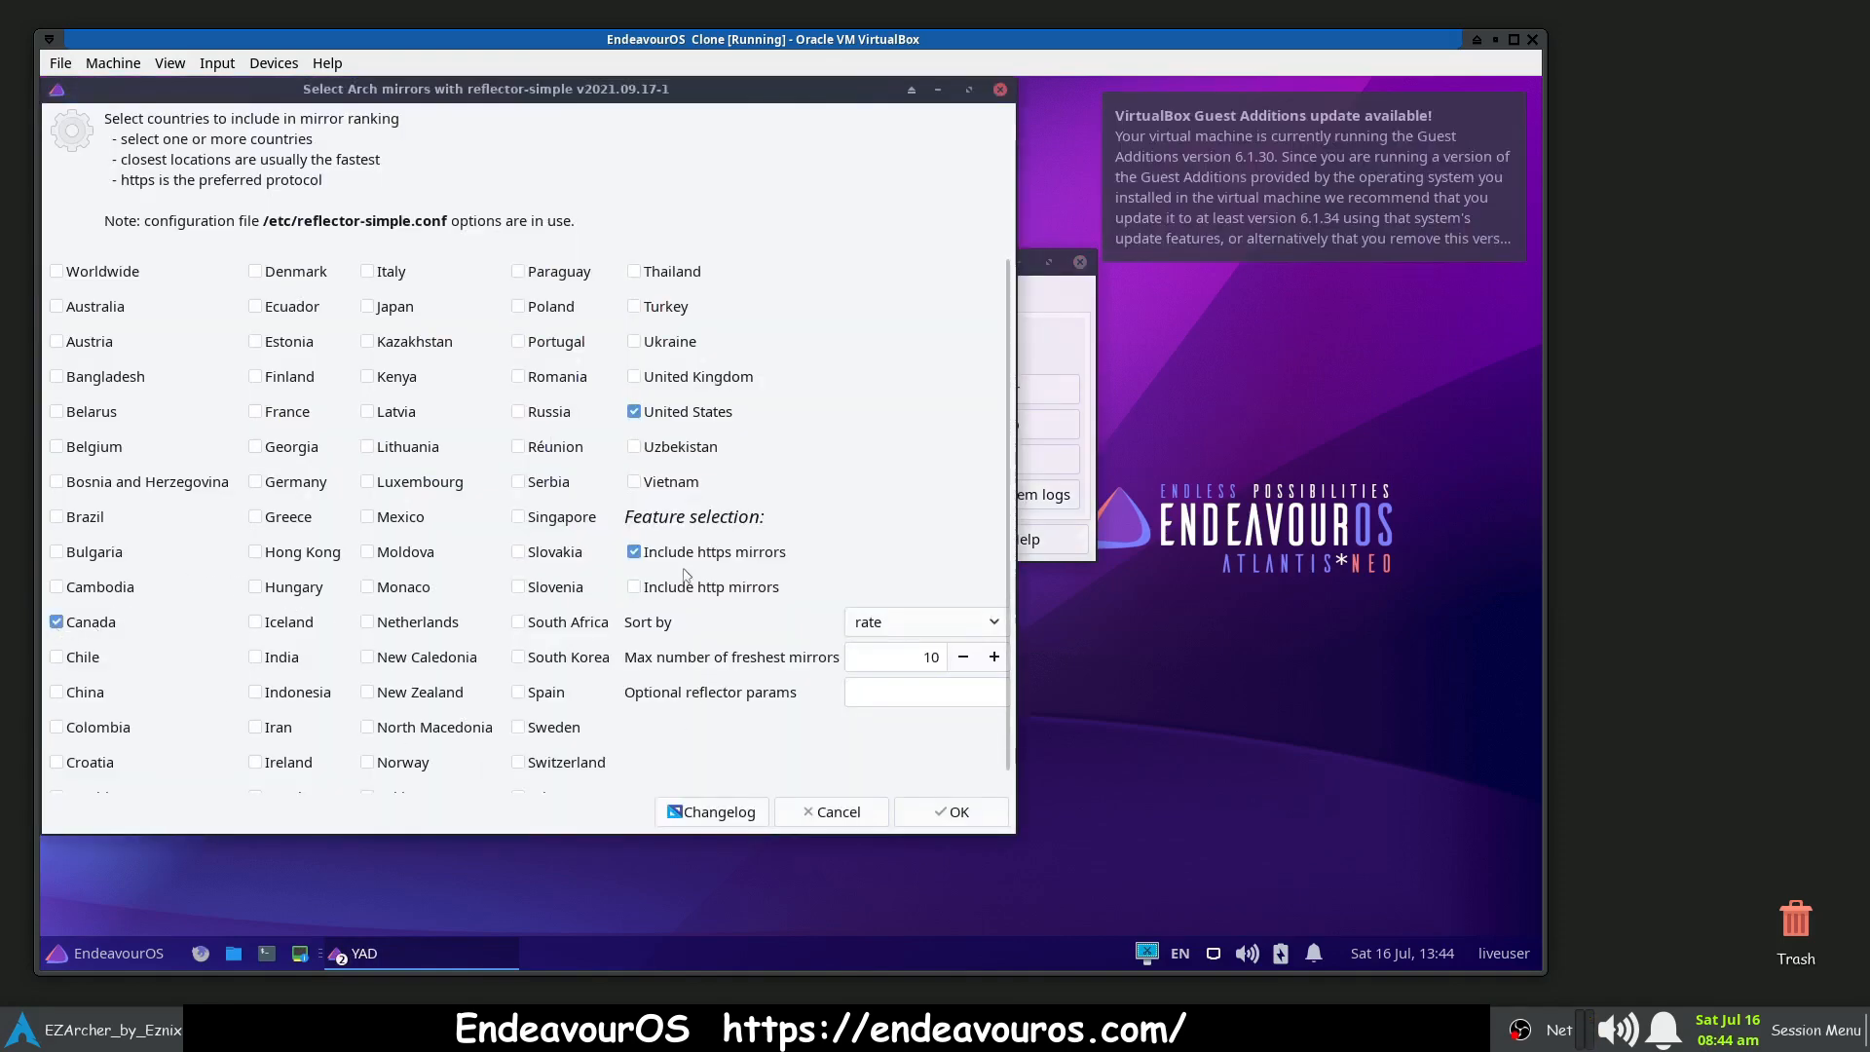
click(958, 814)
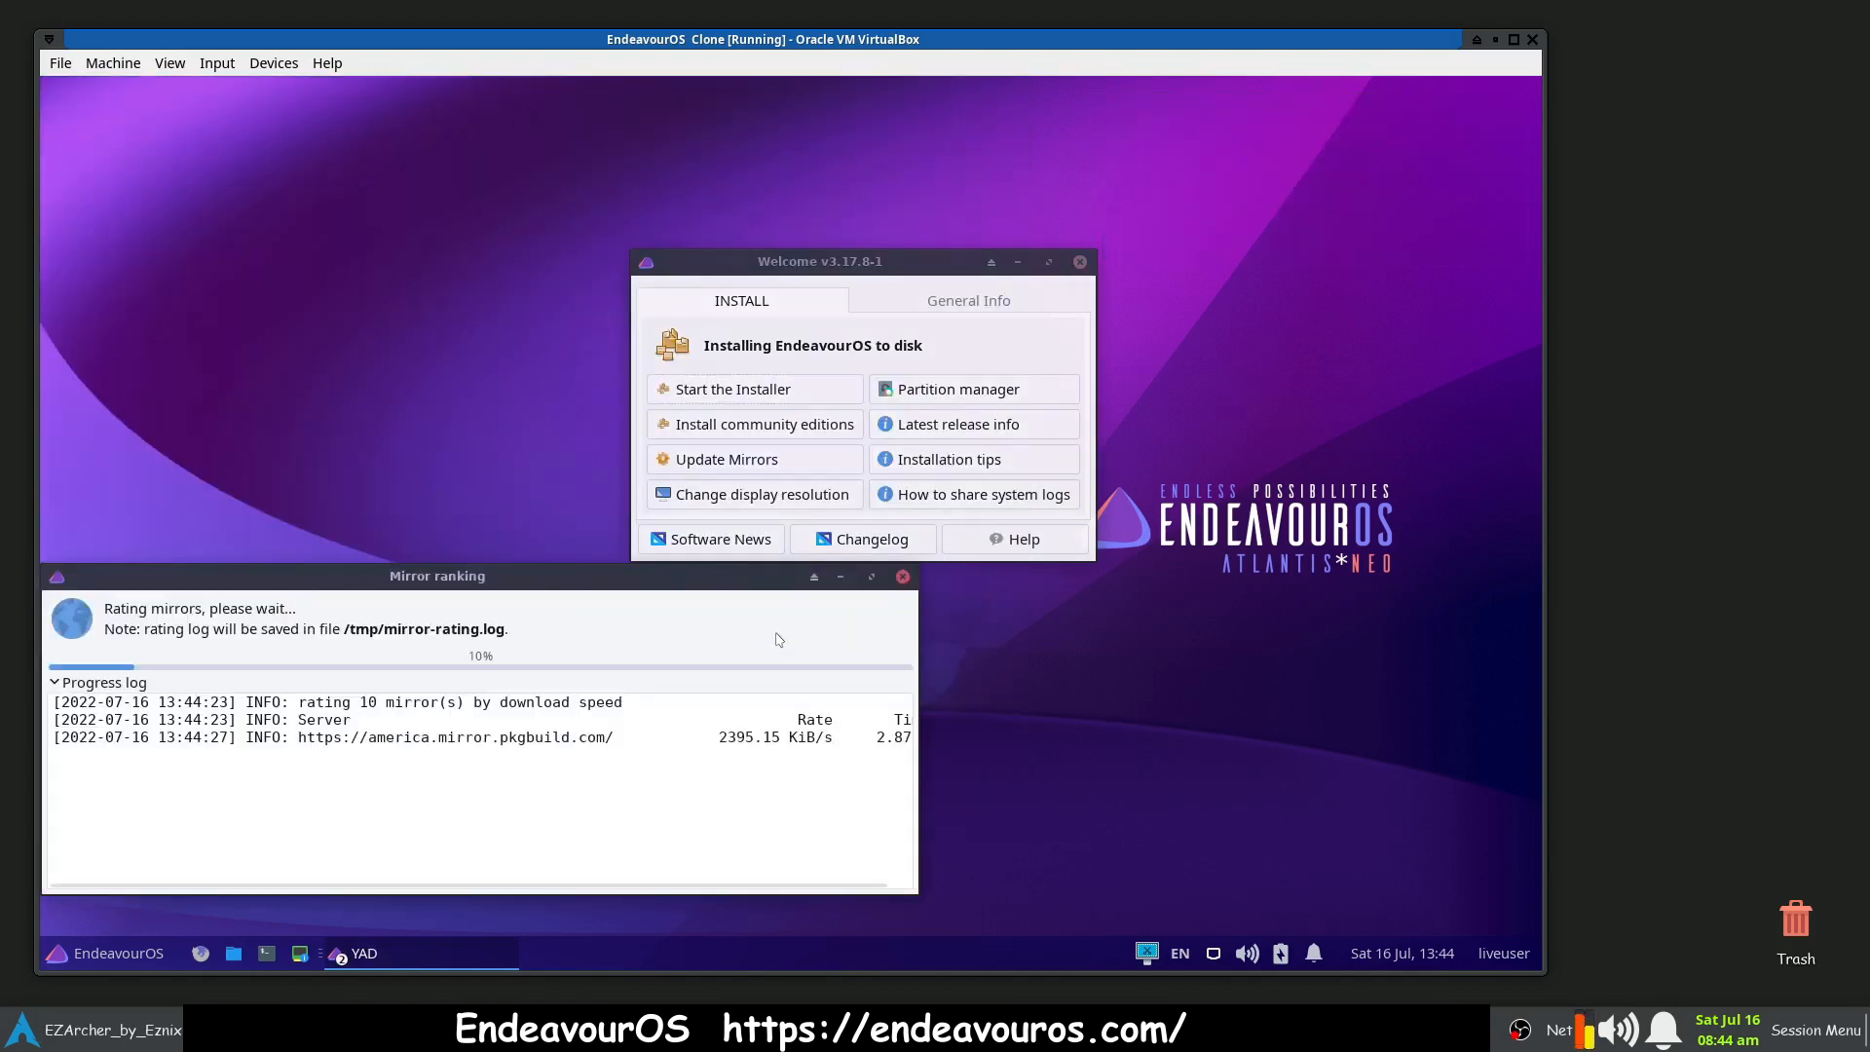
drag(716, 576, 744, 549)
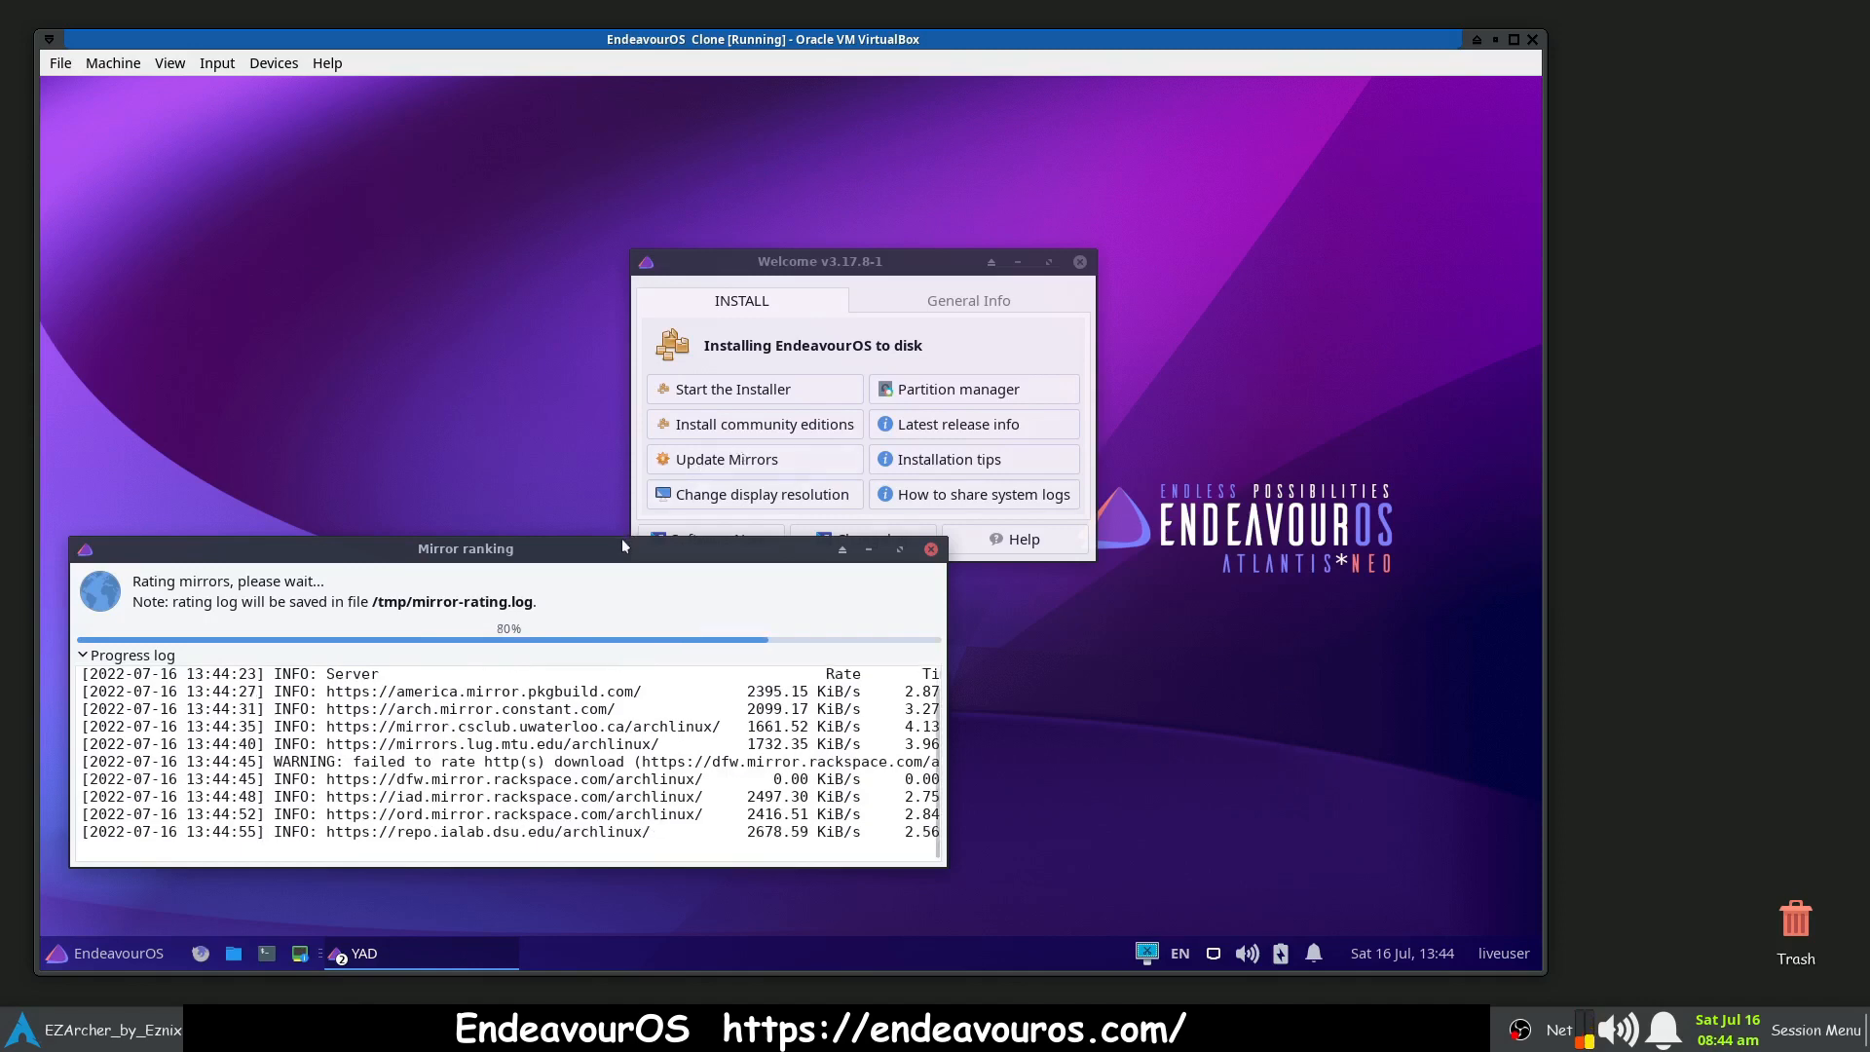
drag(620, 543, 637, 167)
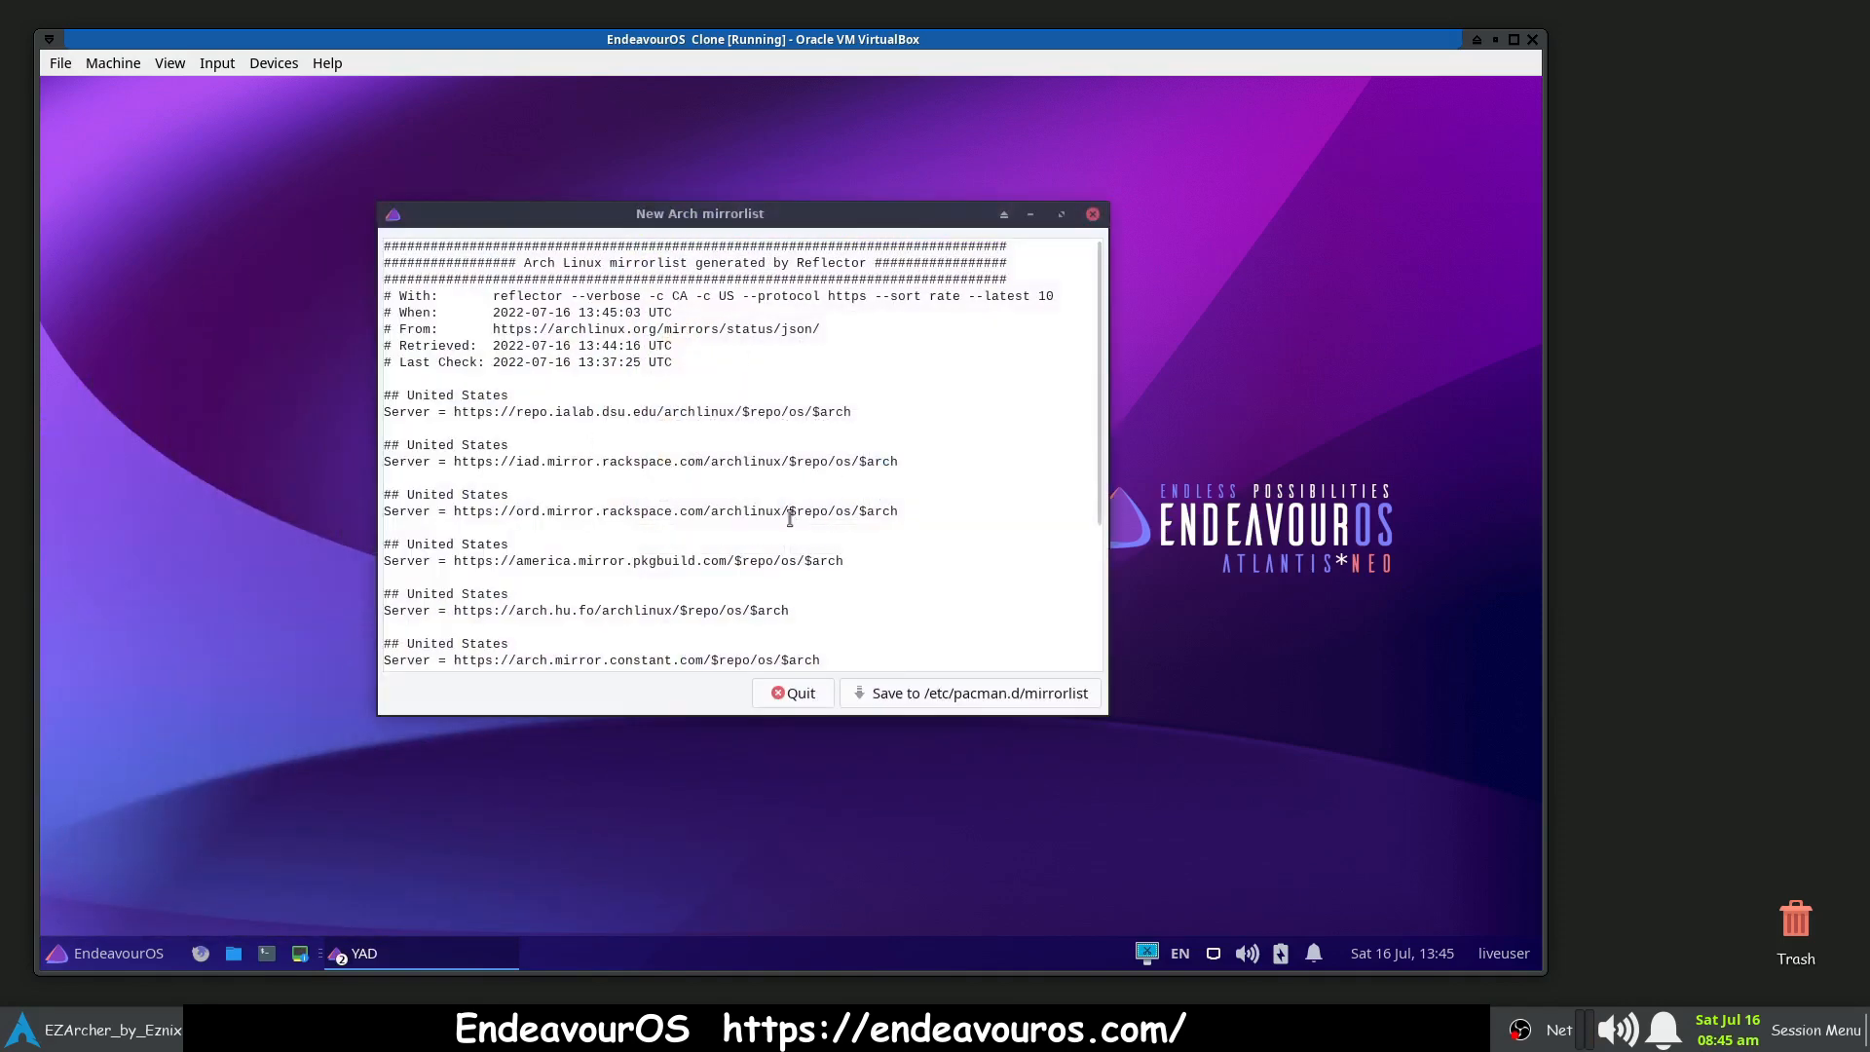
click(960, 695)
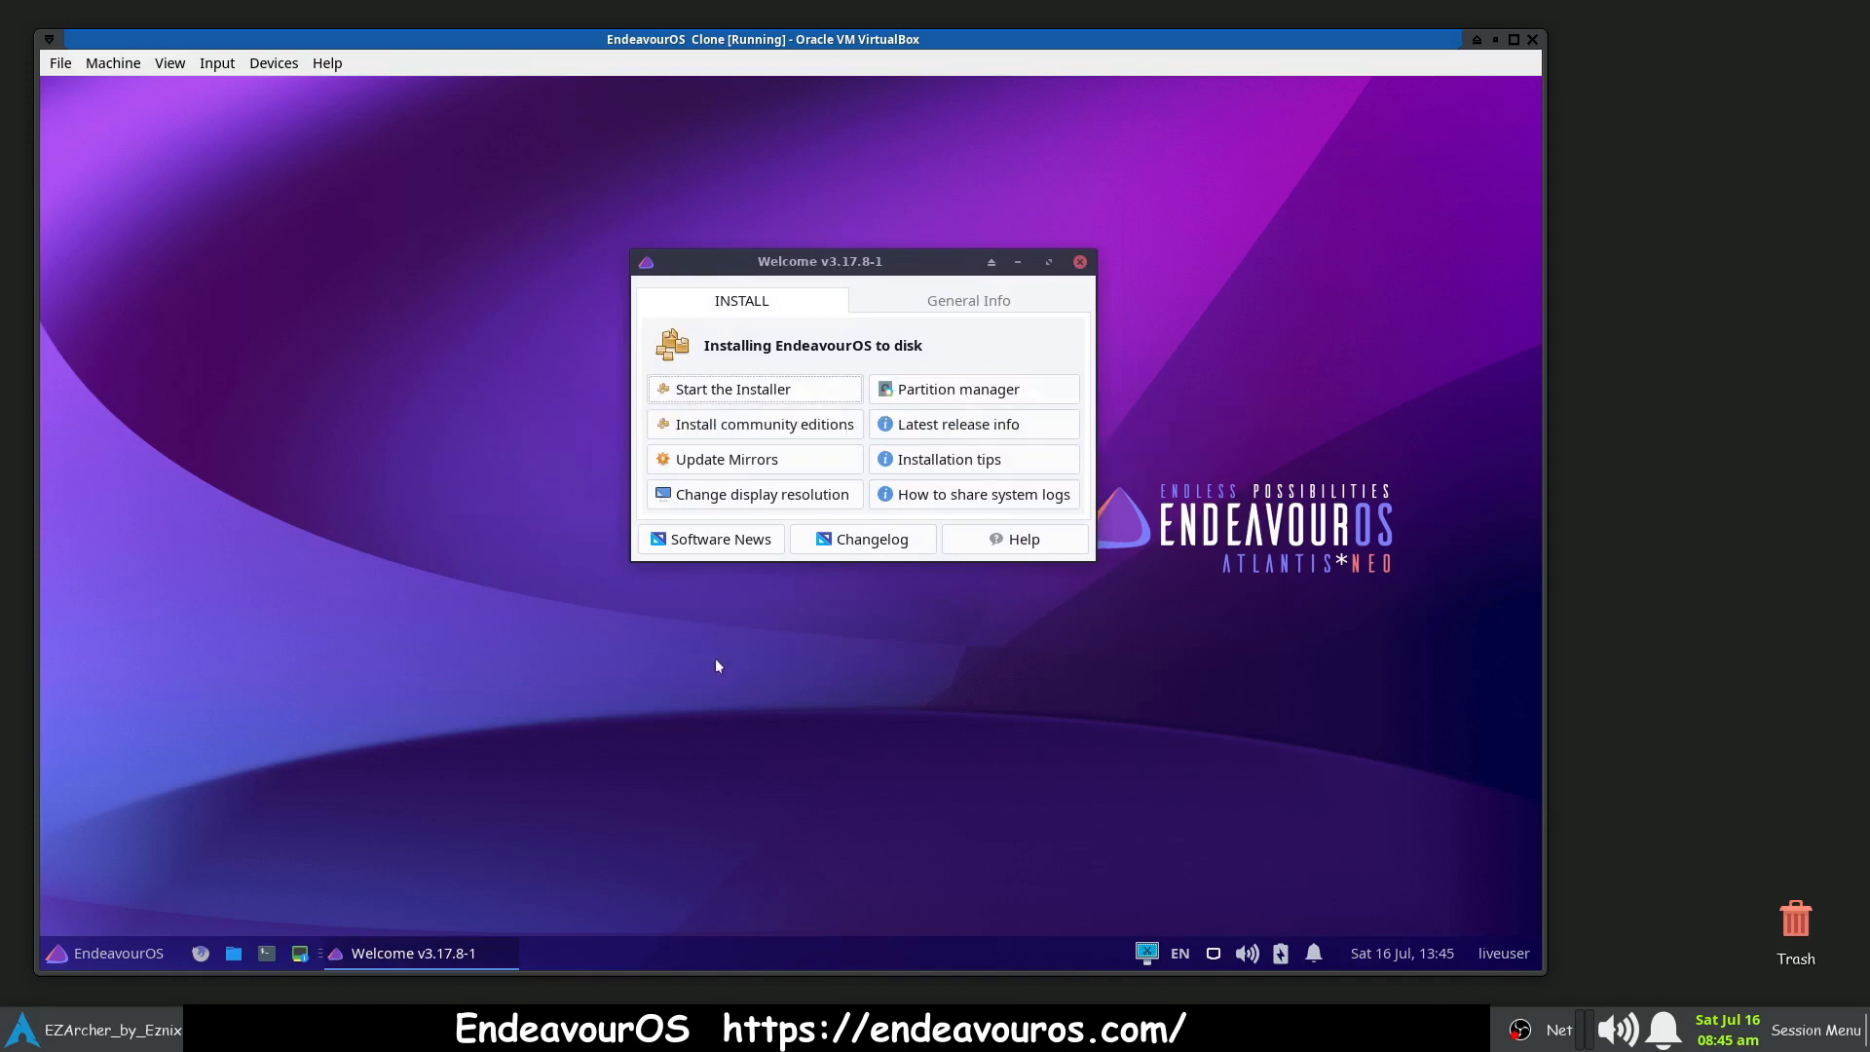
- Launch the installer to get the installation method choice and minimize the Welcome window behind it
click(737, 390)
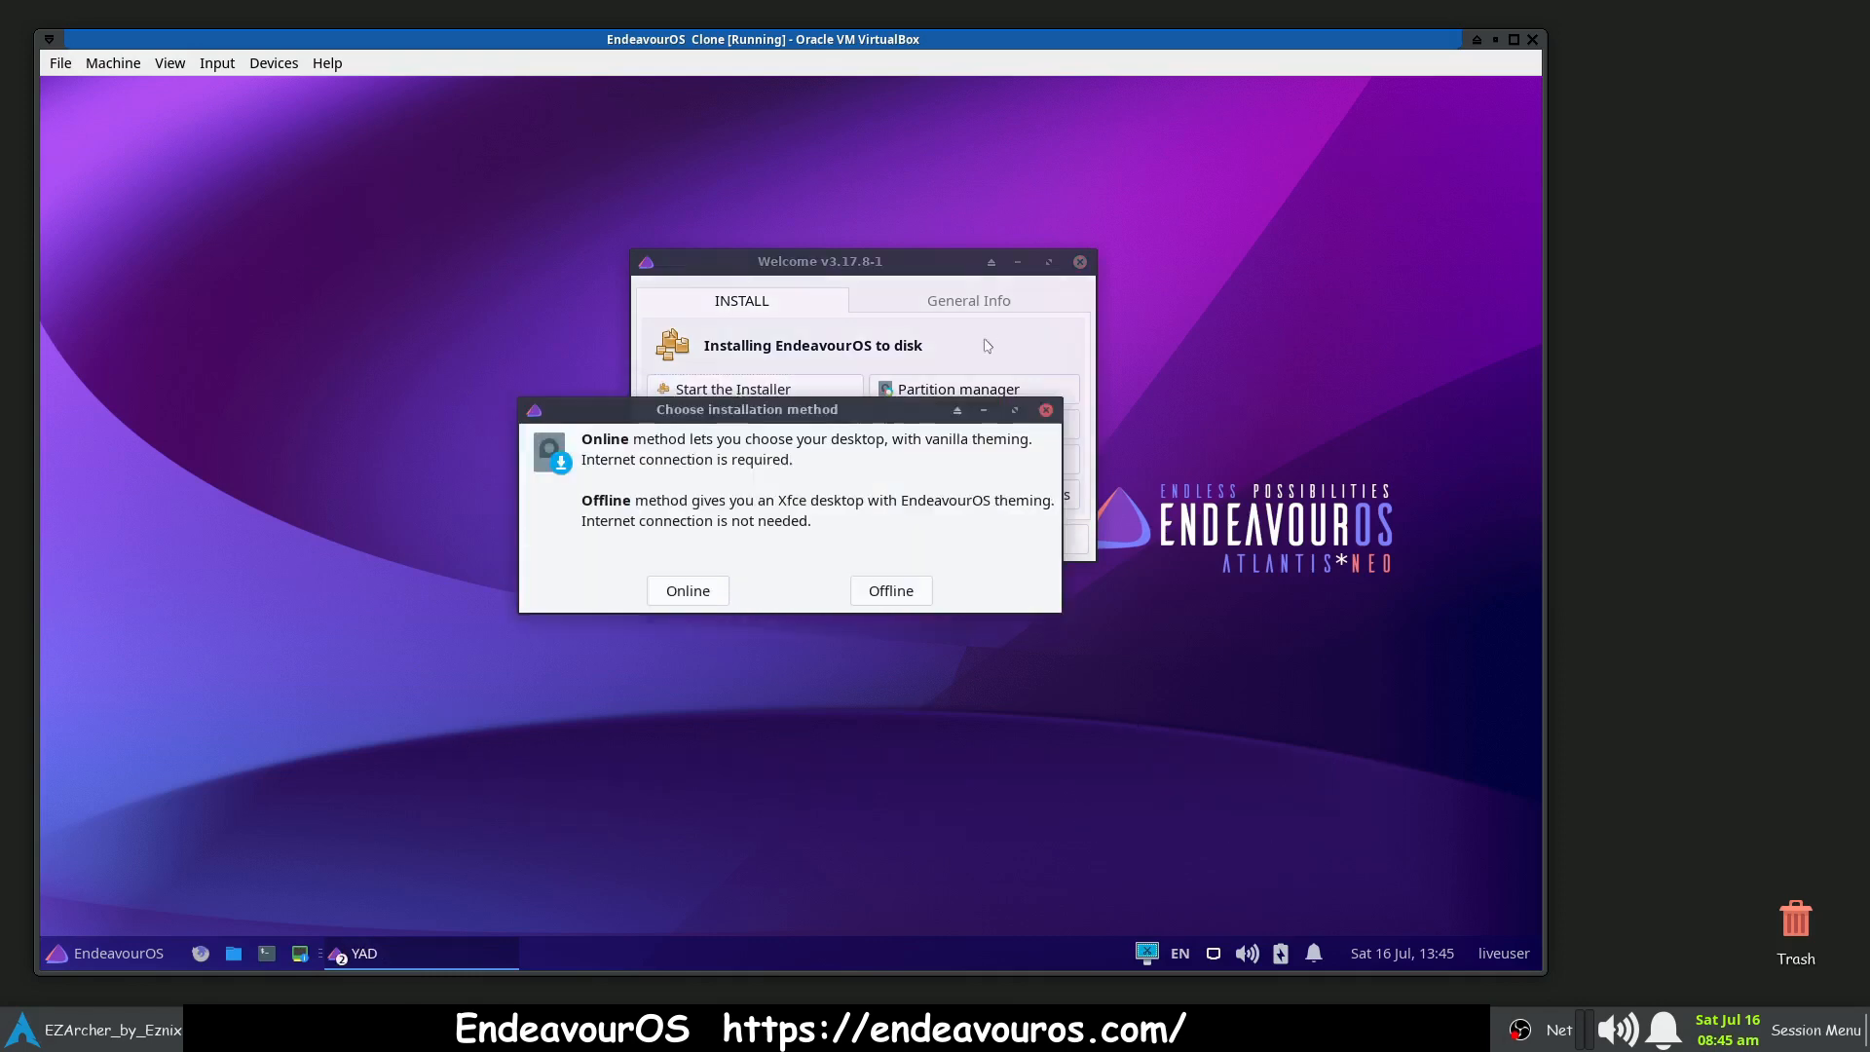
click(1016, 264)
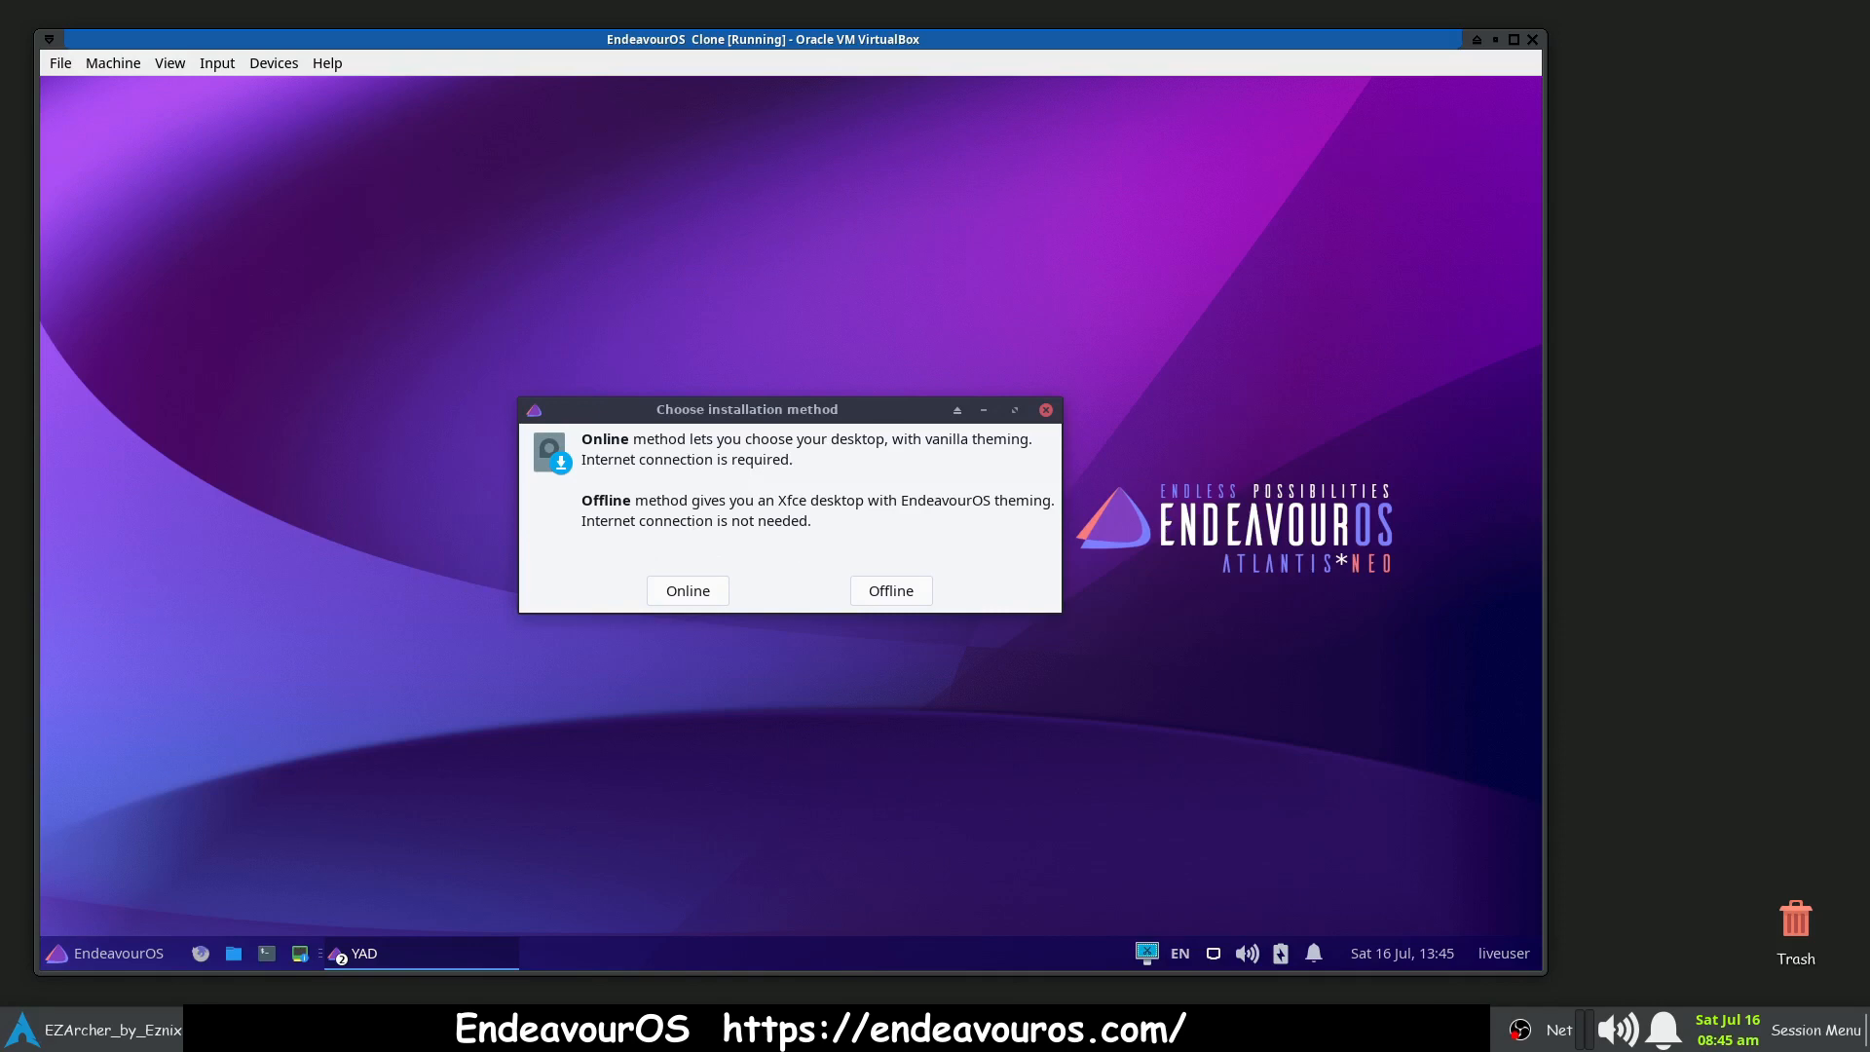
- Return to VirtualBox Manager and compare the EndeavourOS Installed_Off_Line machine with the running EndeavourOS Clone
click(798, 1024)
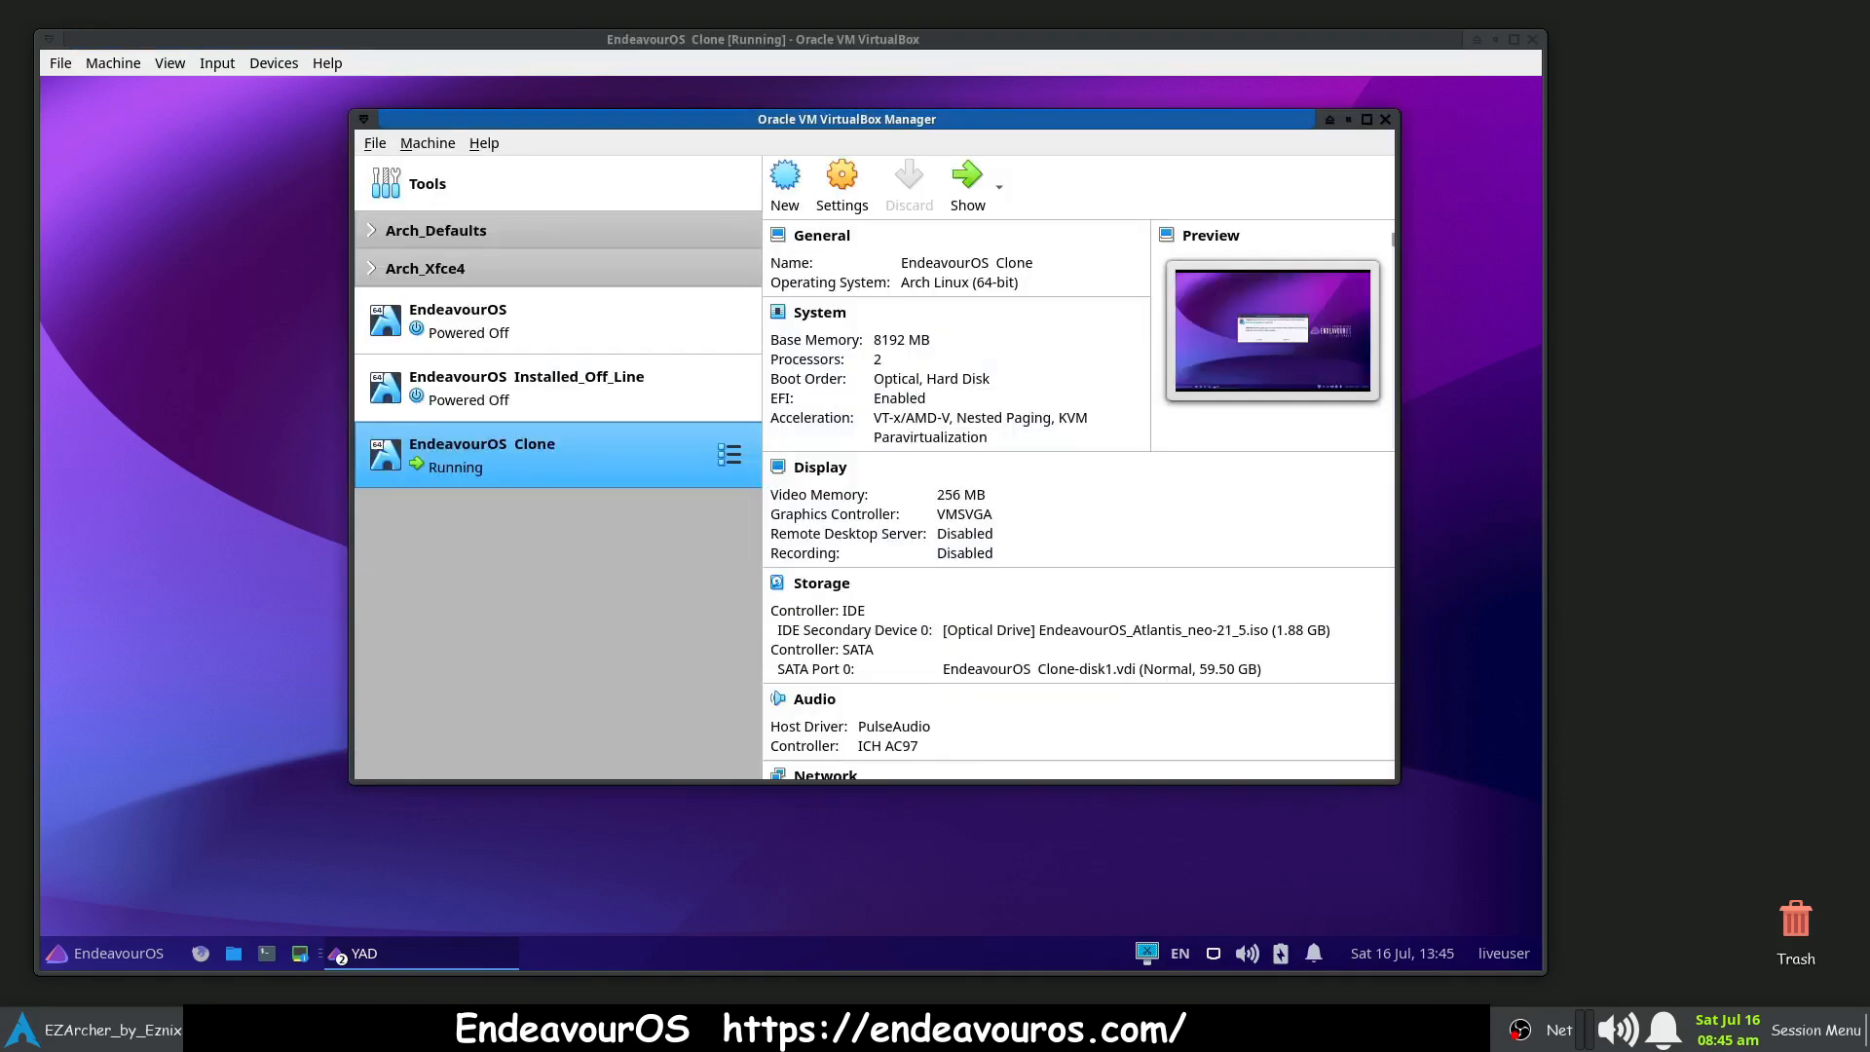
click(511, 388)
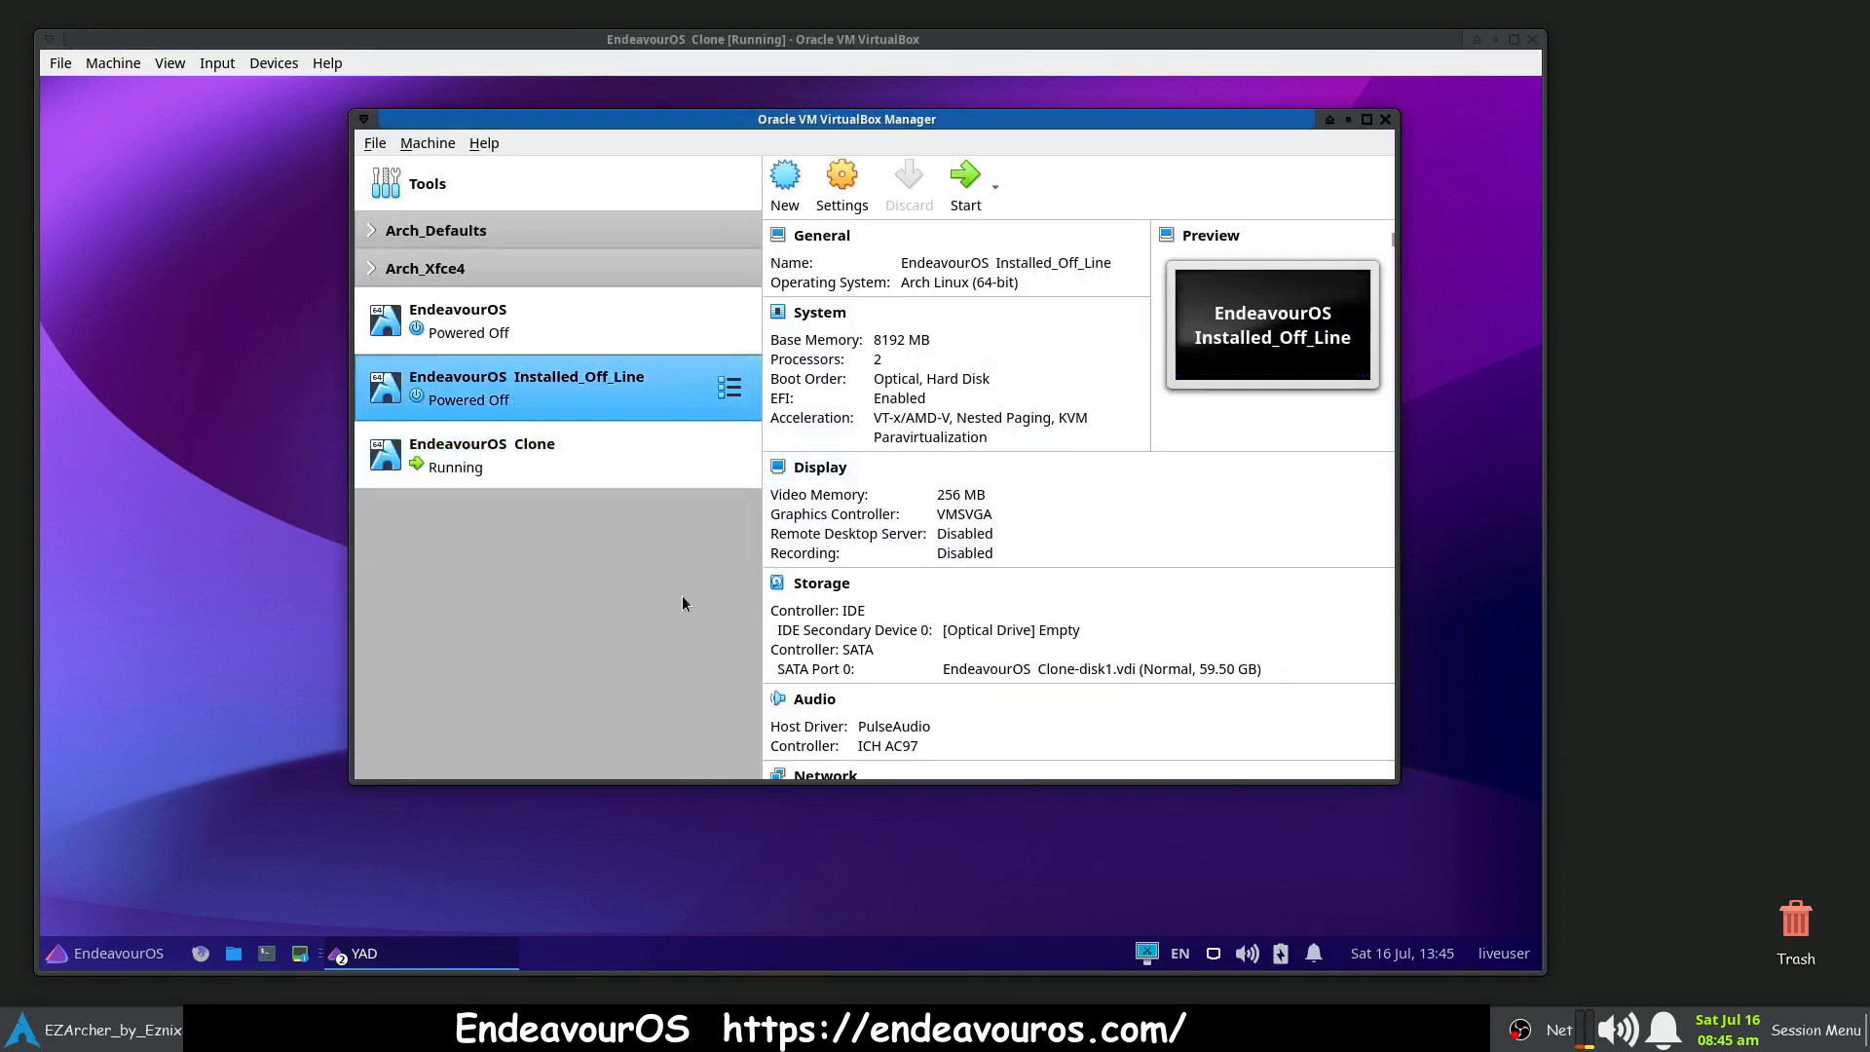
click(528, 448)
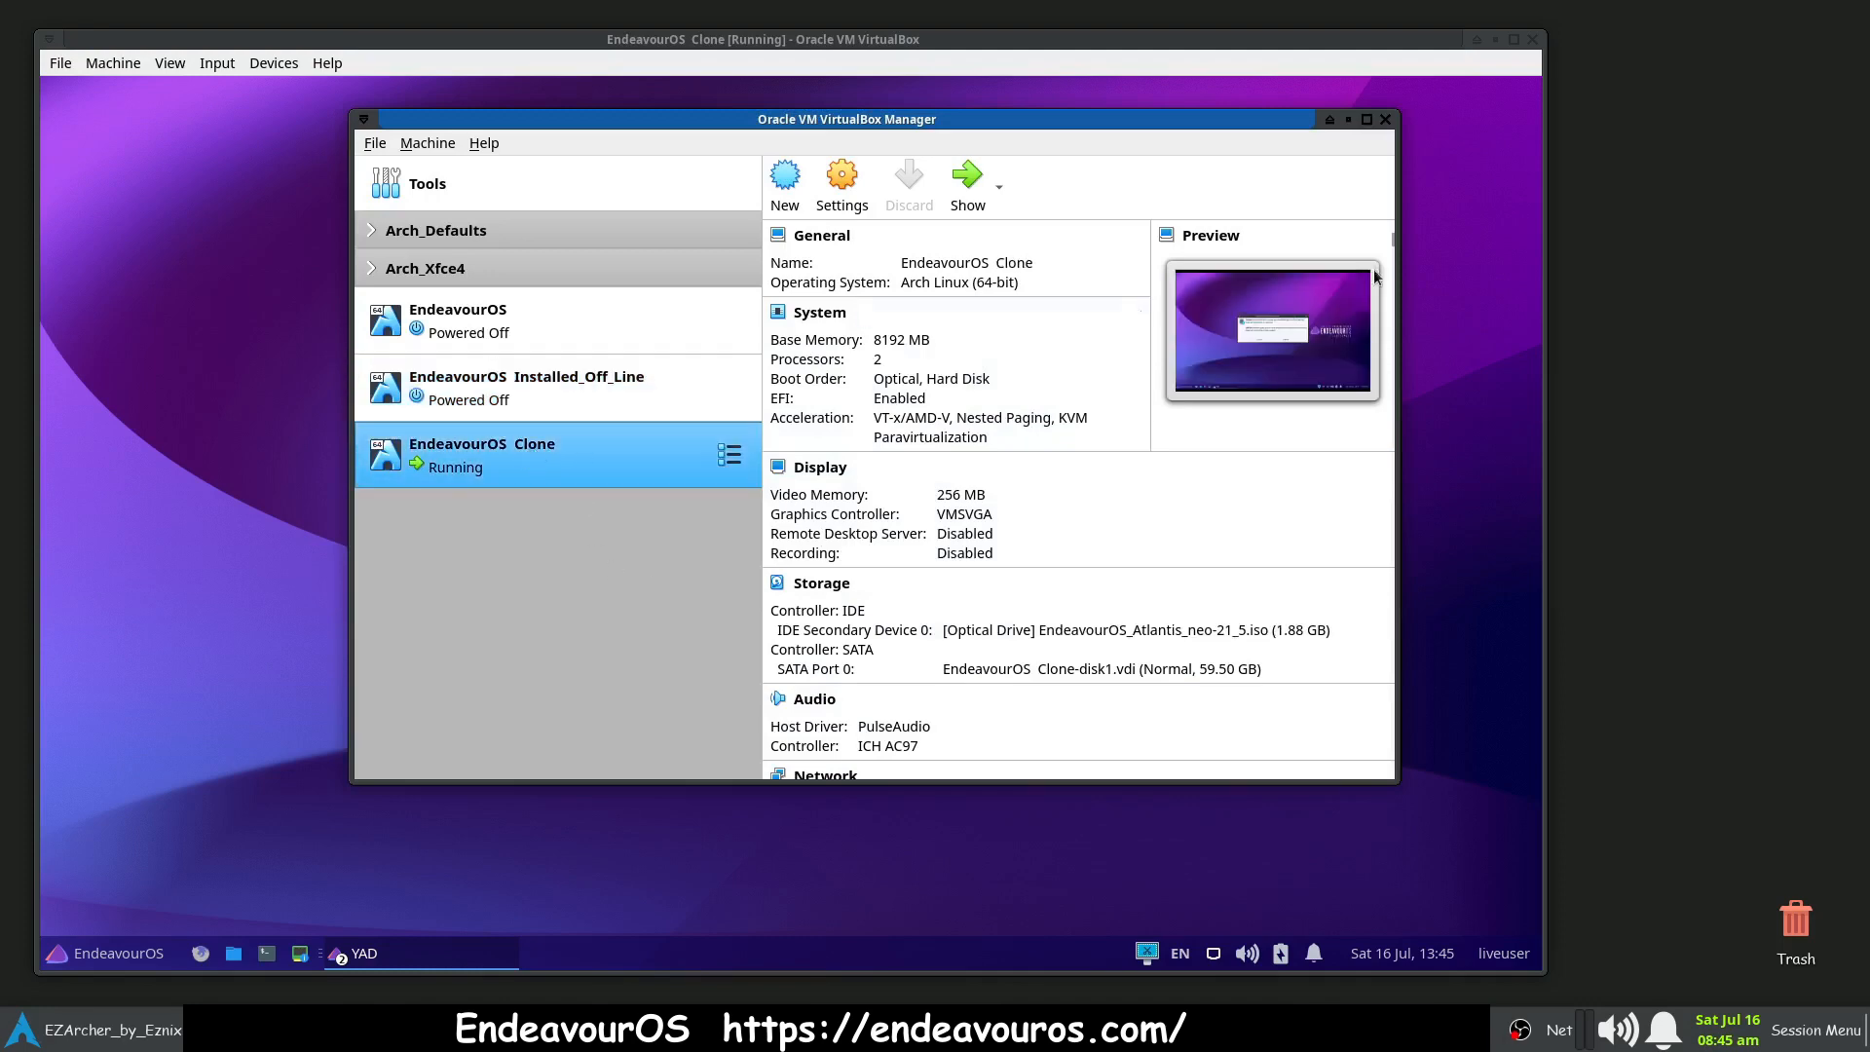
- Return to the EndeavourOS Clone machine, choose the Online installation method and narrow the Install log window
click(1352, 122)
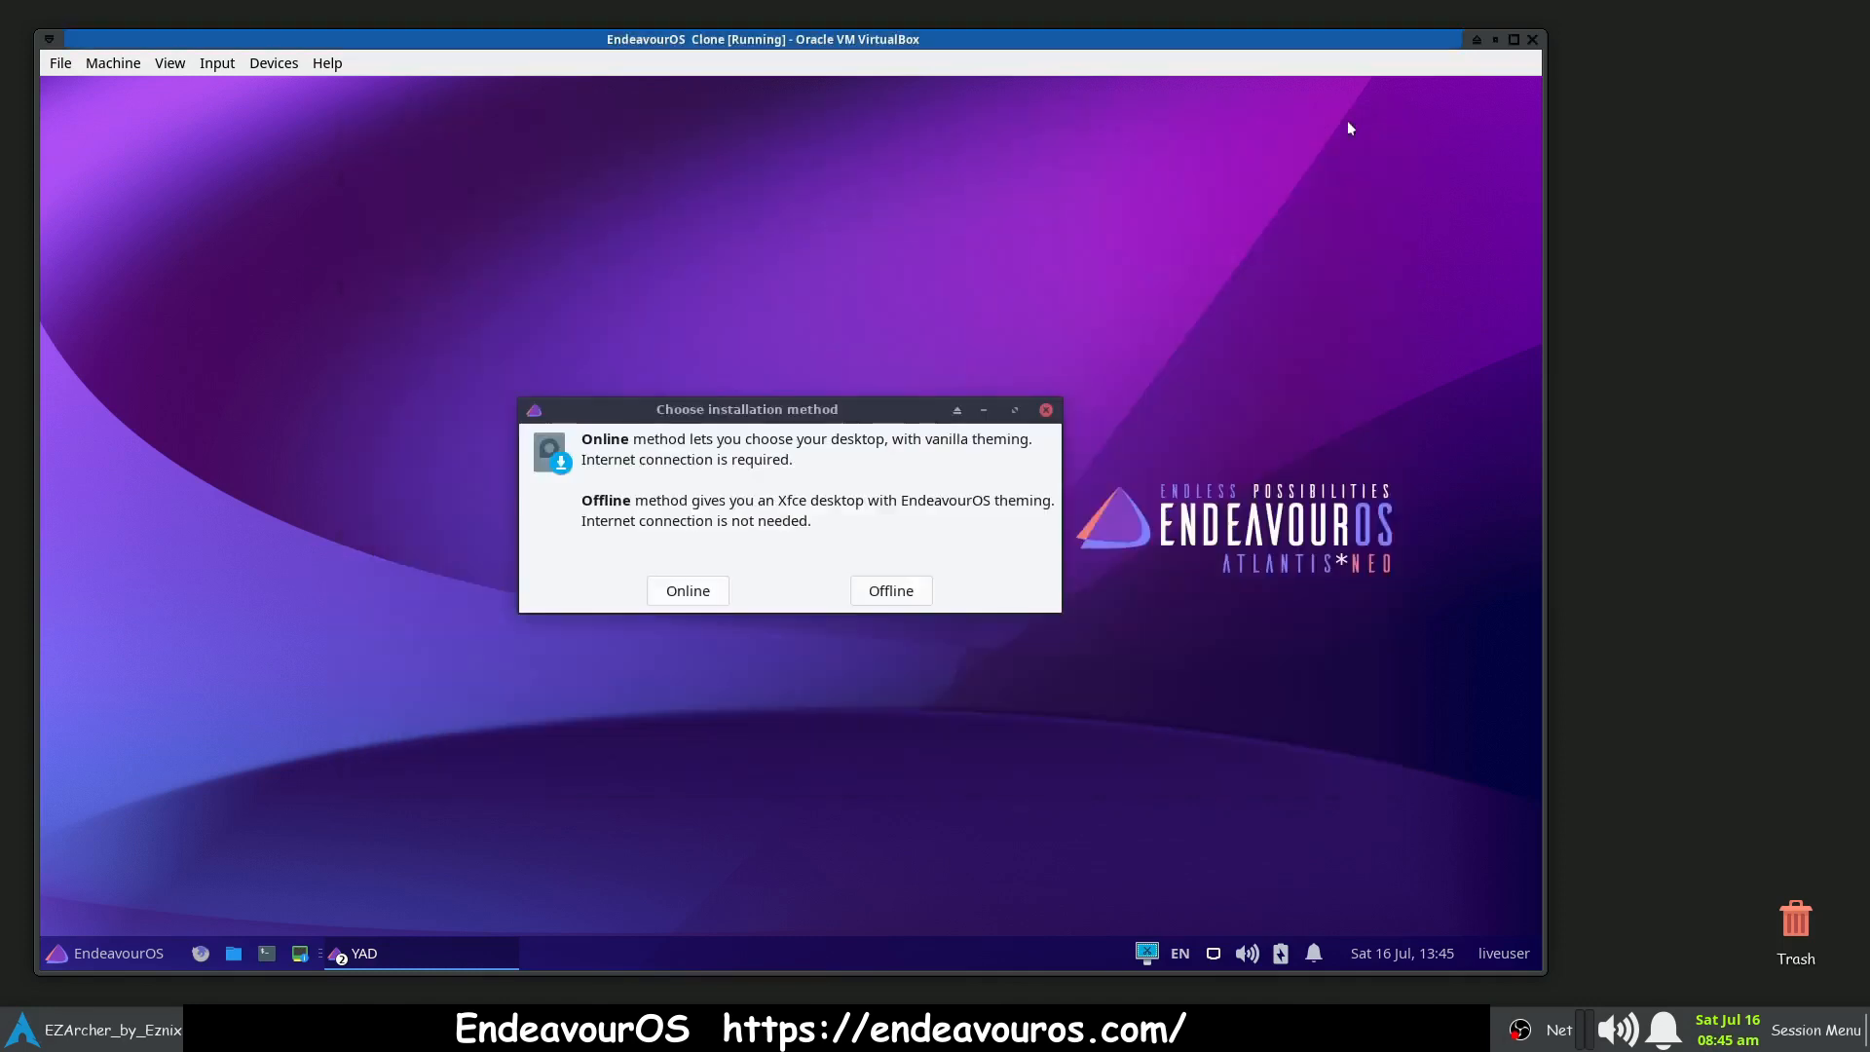
click(688, 591)
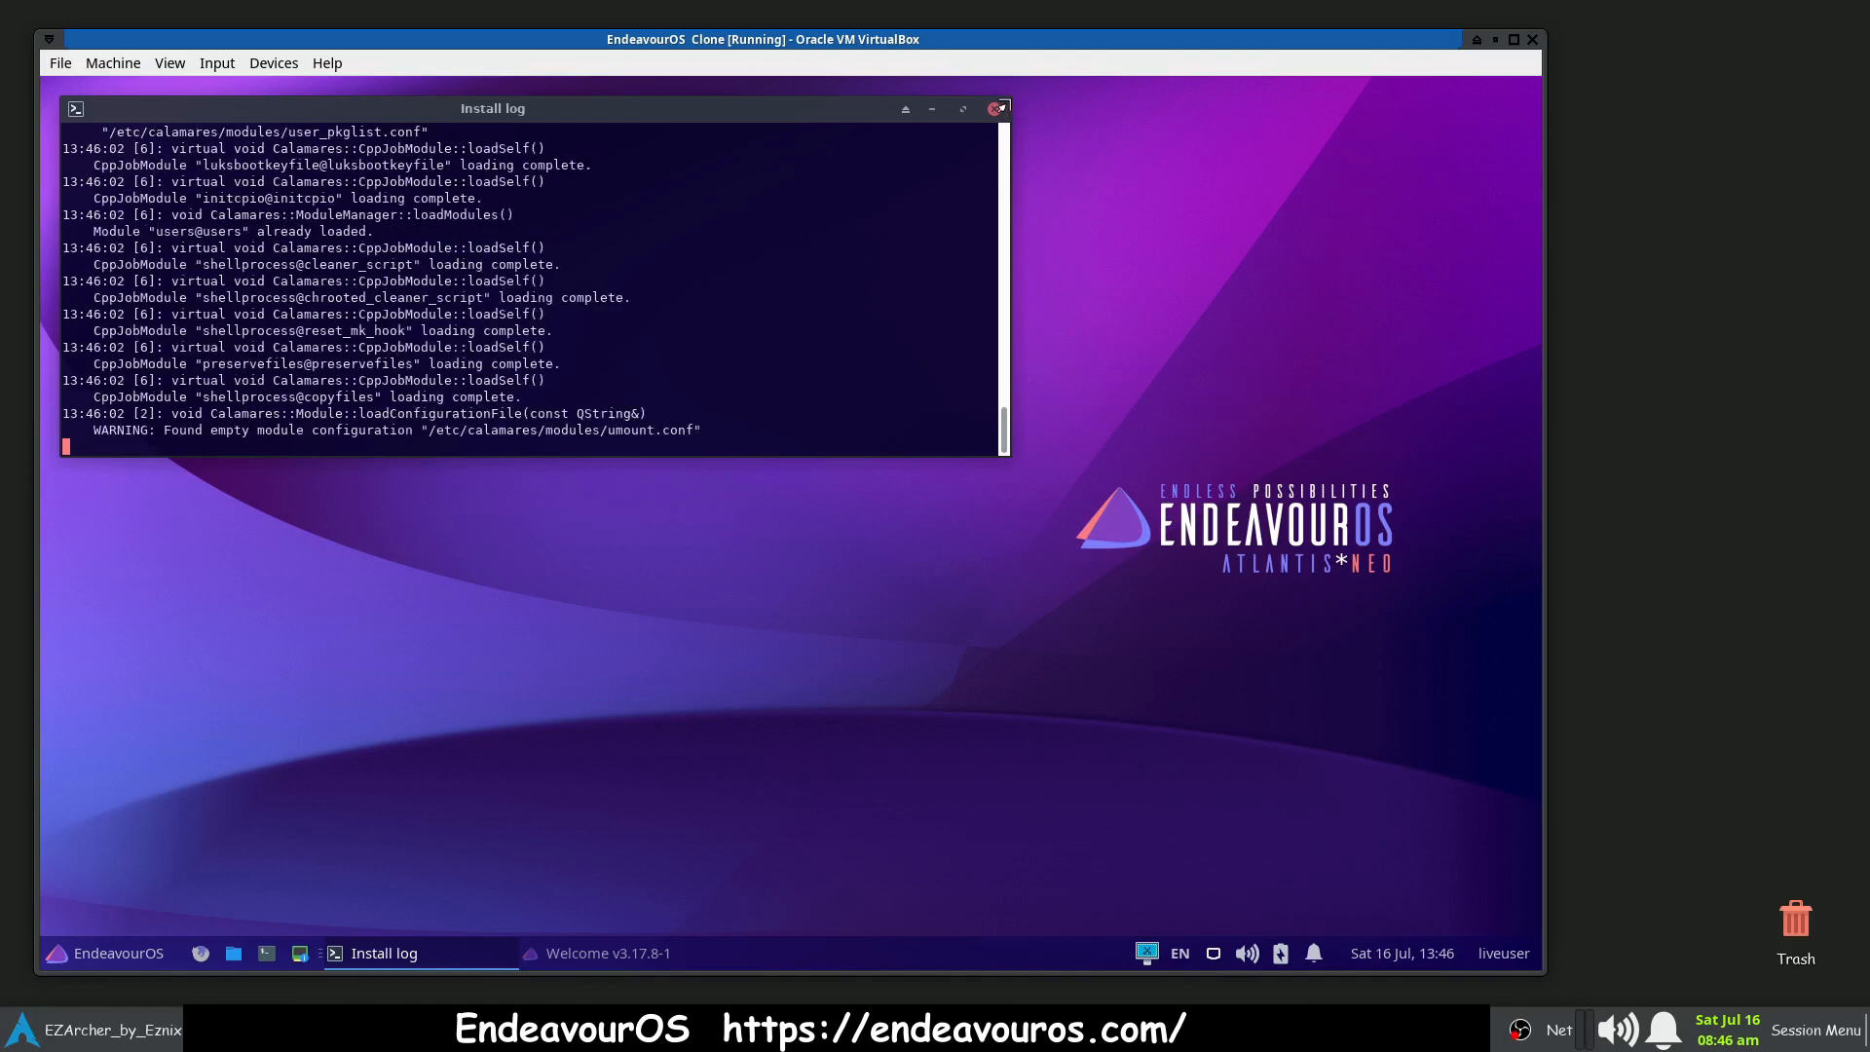
drag(1011, 99, 692, 114)
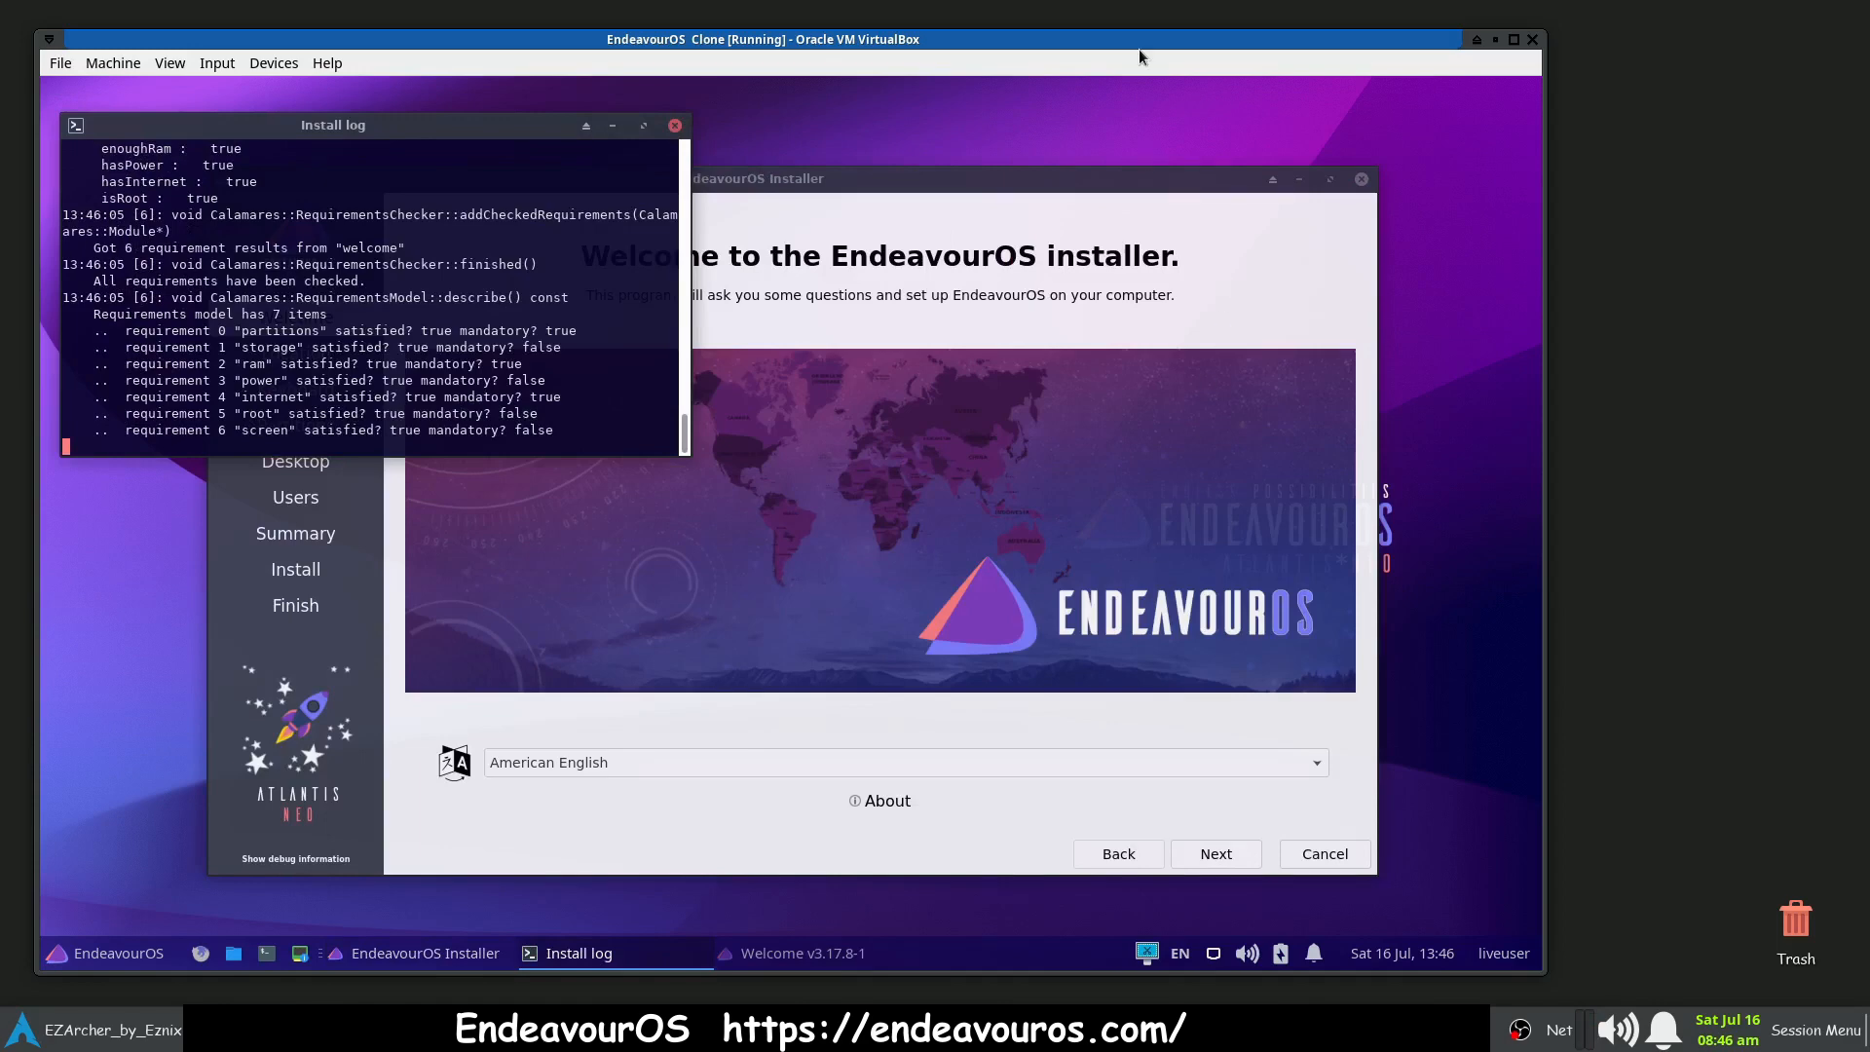
- Switch the virtual machine to full-screen mode and place the installer beside an enlarged Install log window
key(Control_R+f)
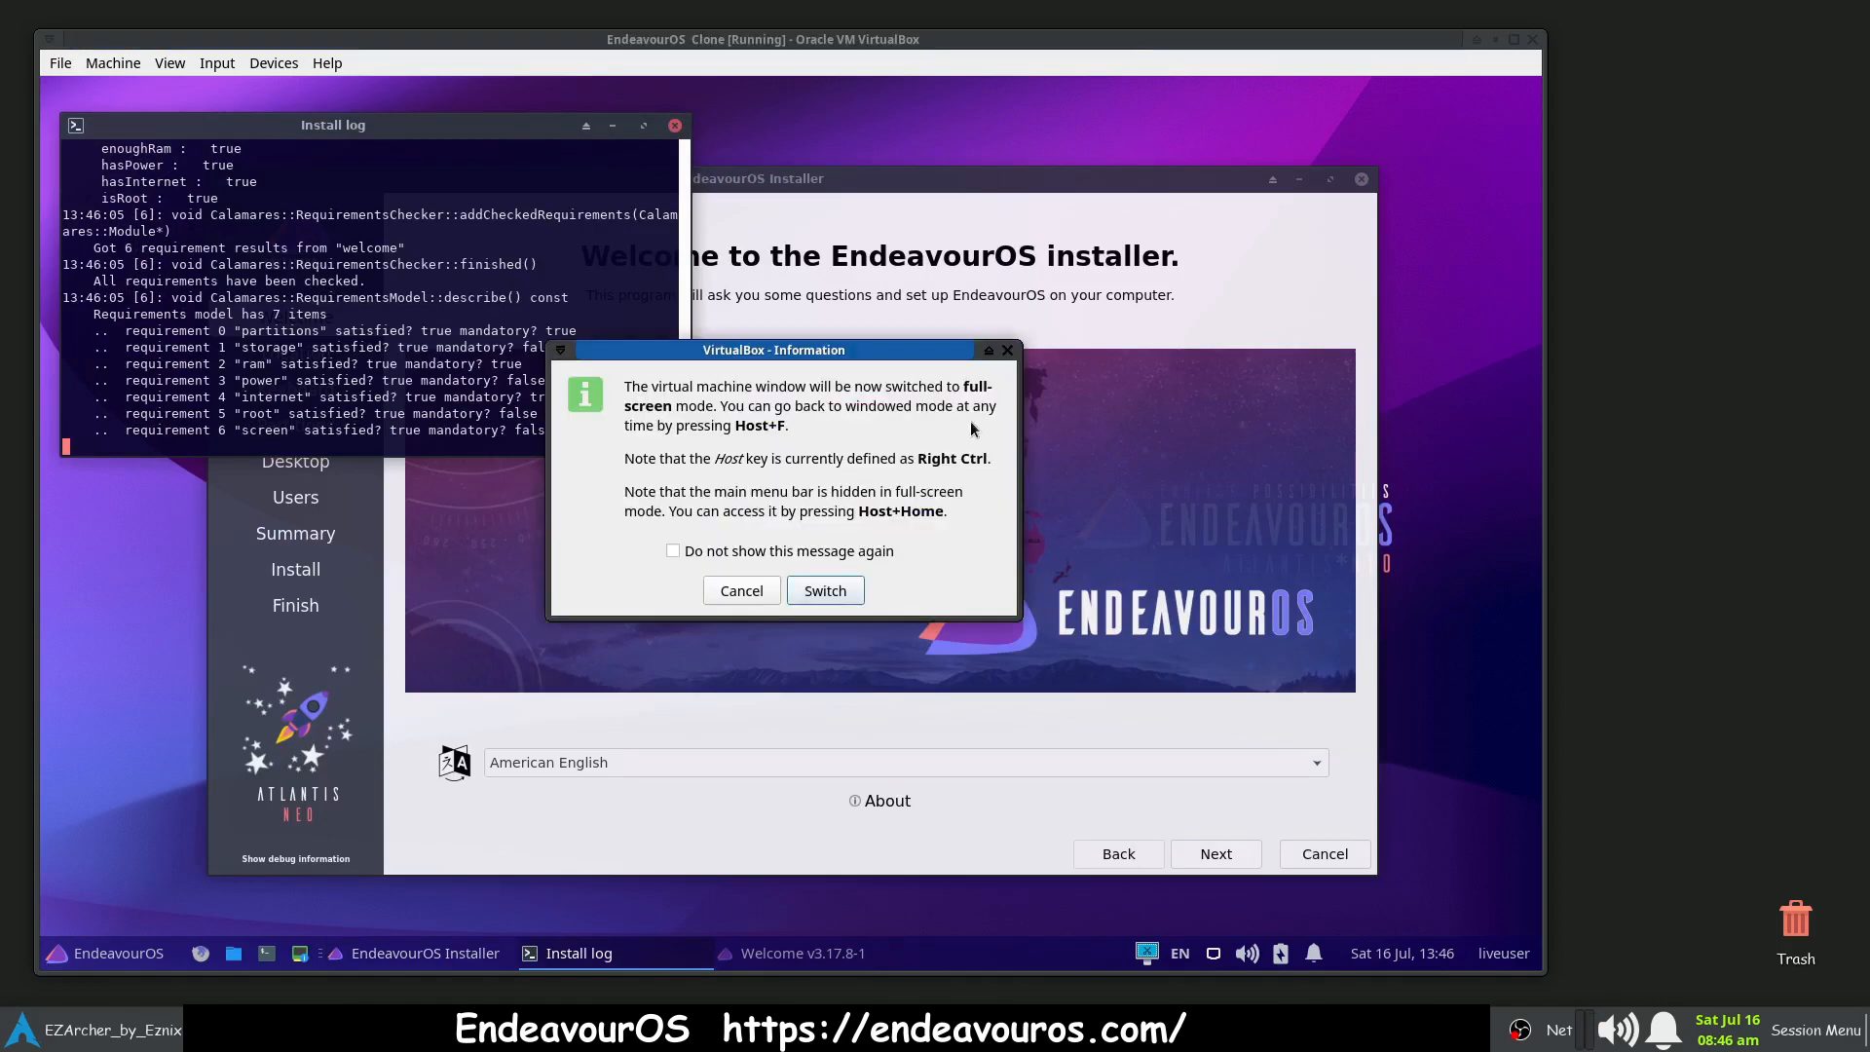
click(812, 588)
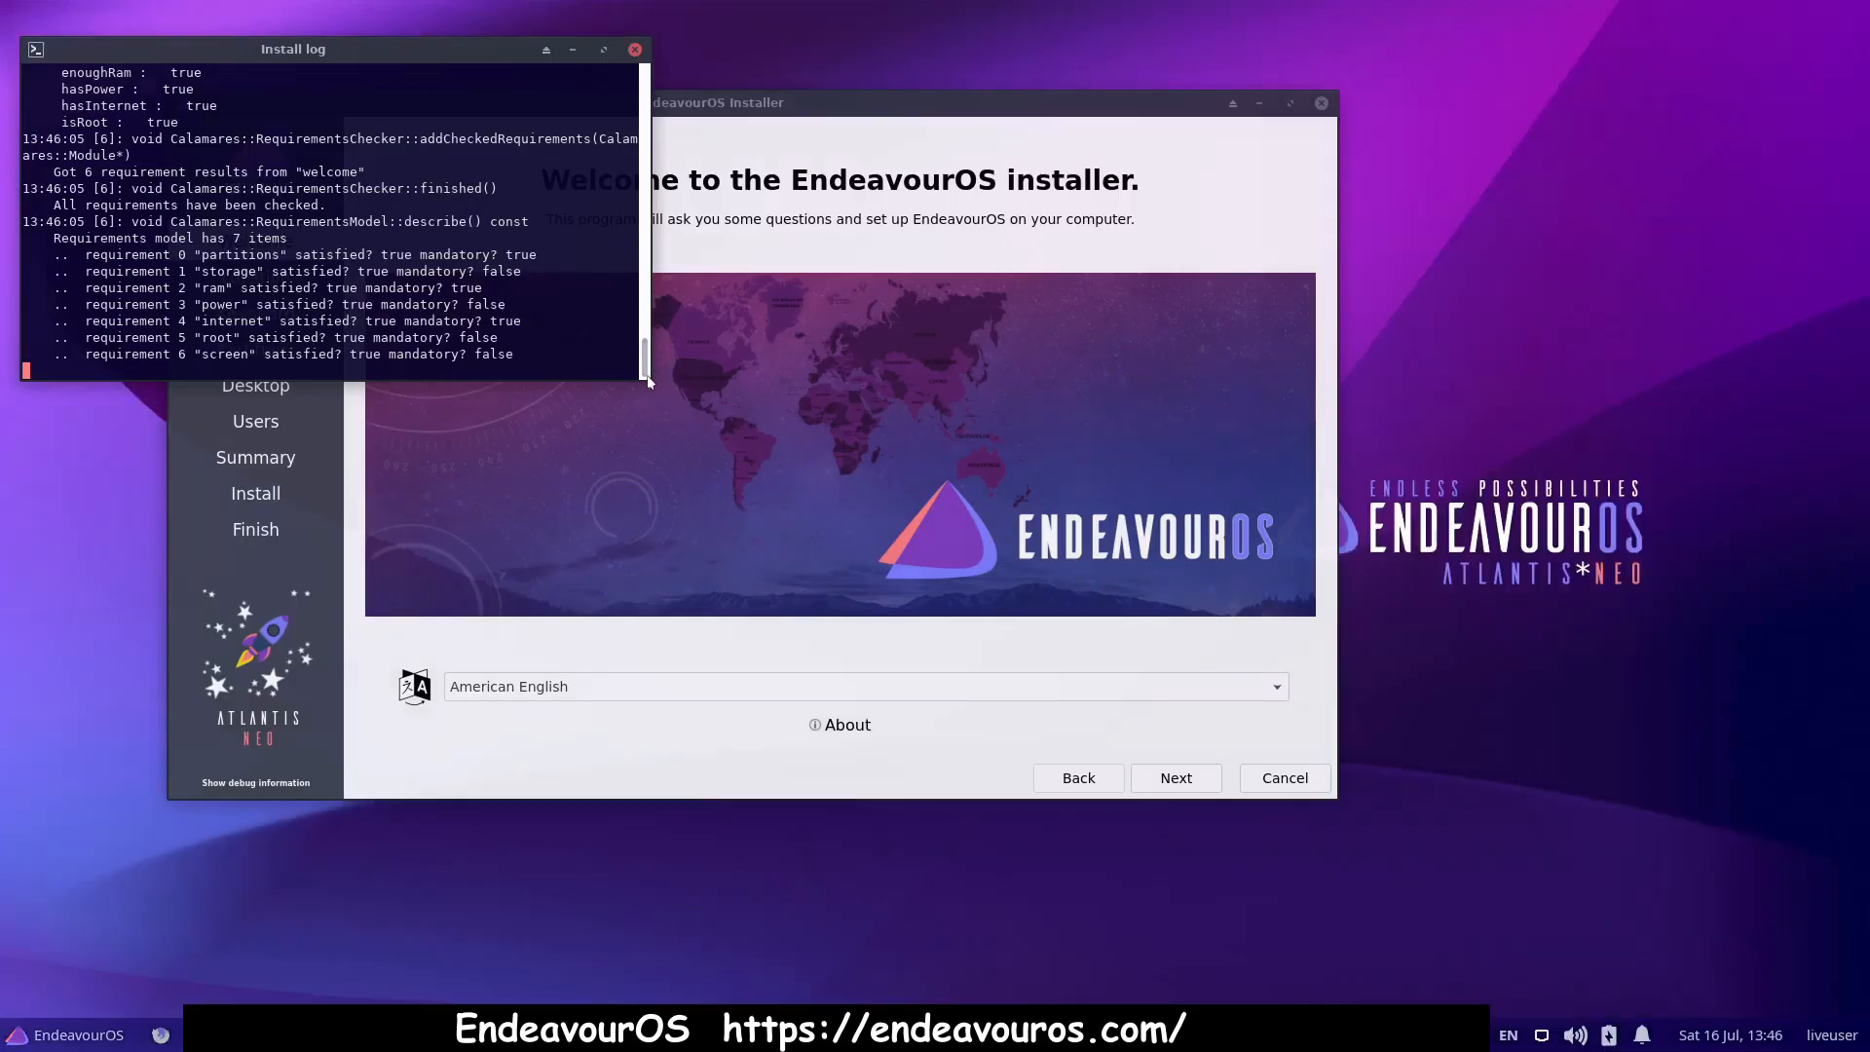
drag(650, 384, 681, 811)
drag(857, 105, 1336, 58)
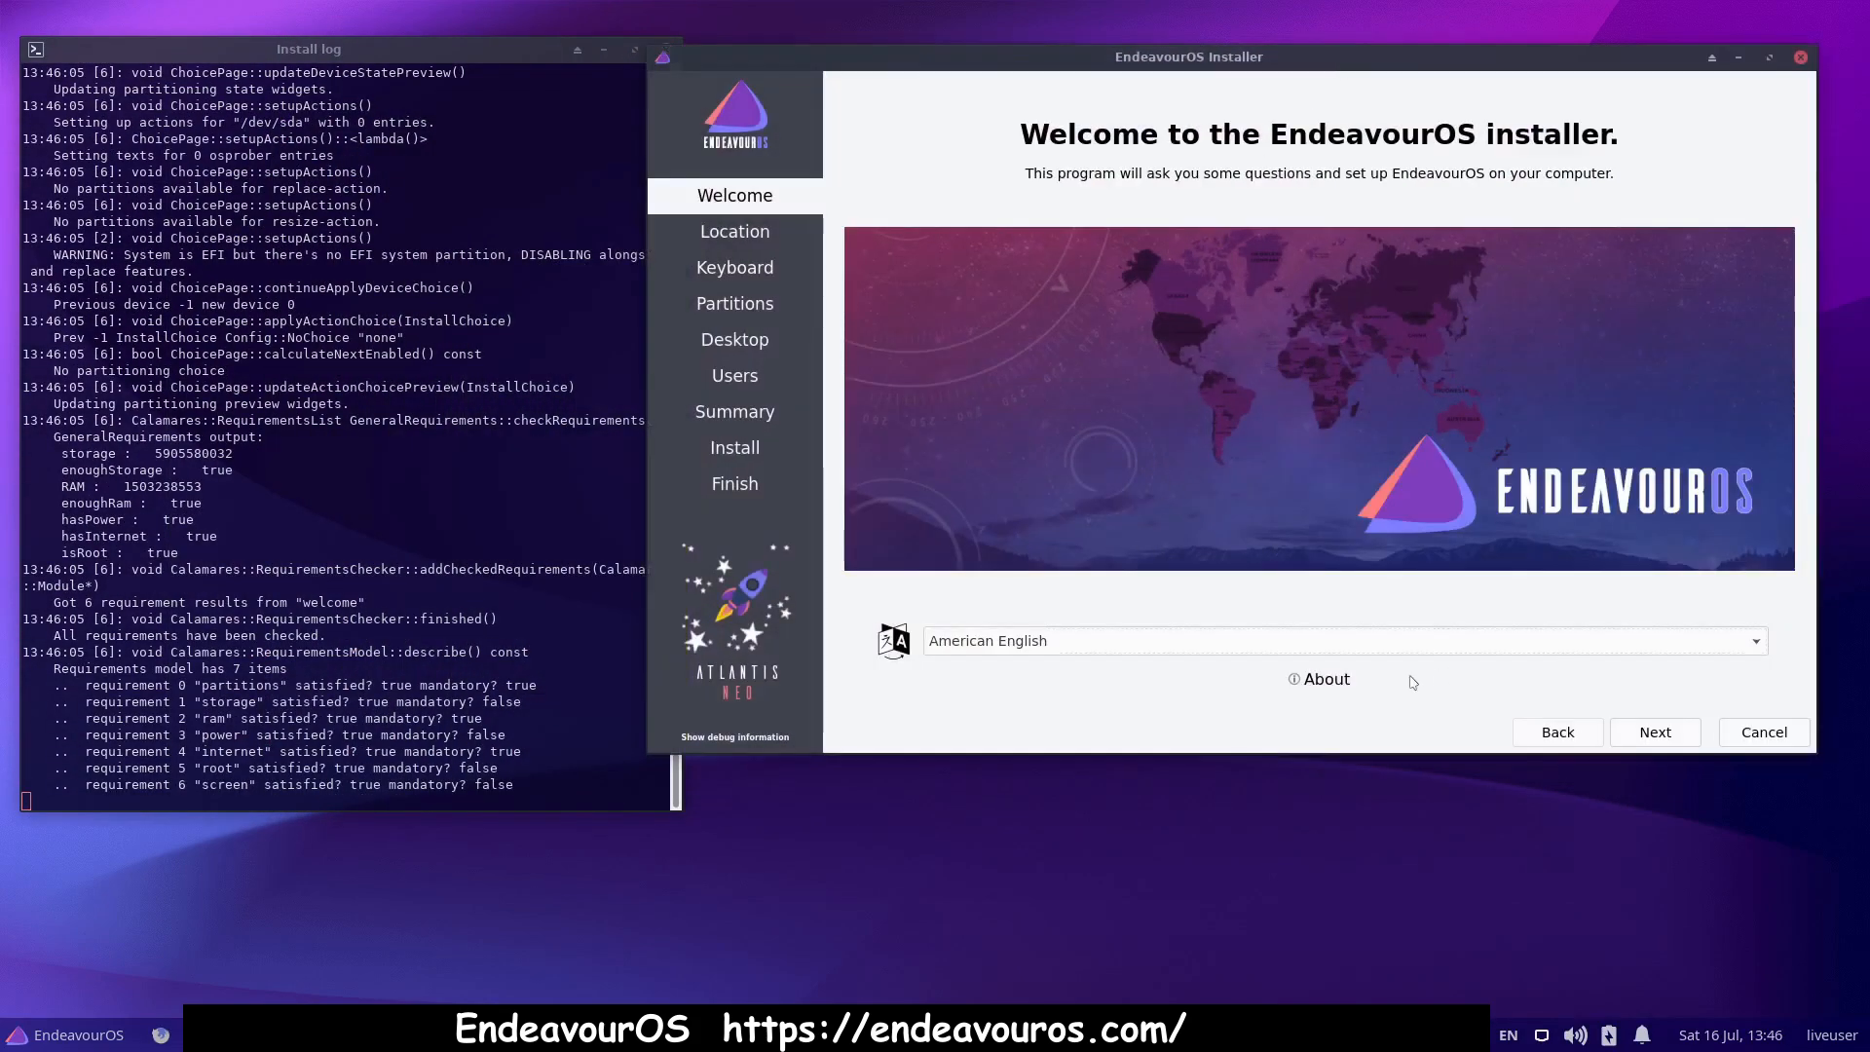
- Accept American English, the America/Chicago location and the default English (US) keyboard layout, advancing to partitioning
click(1644, 732)
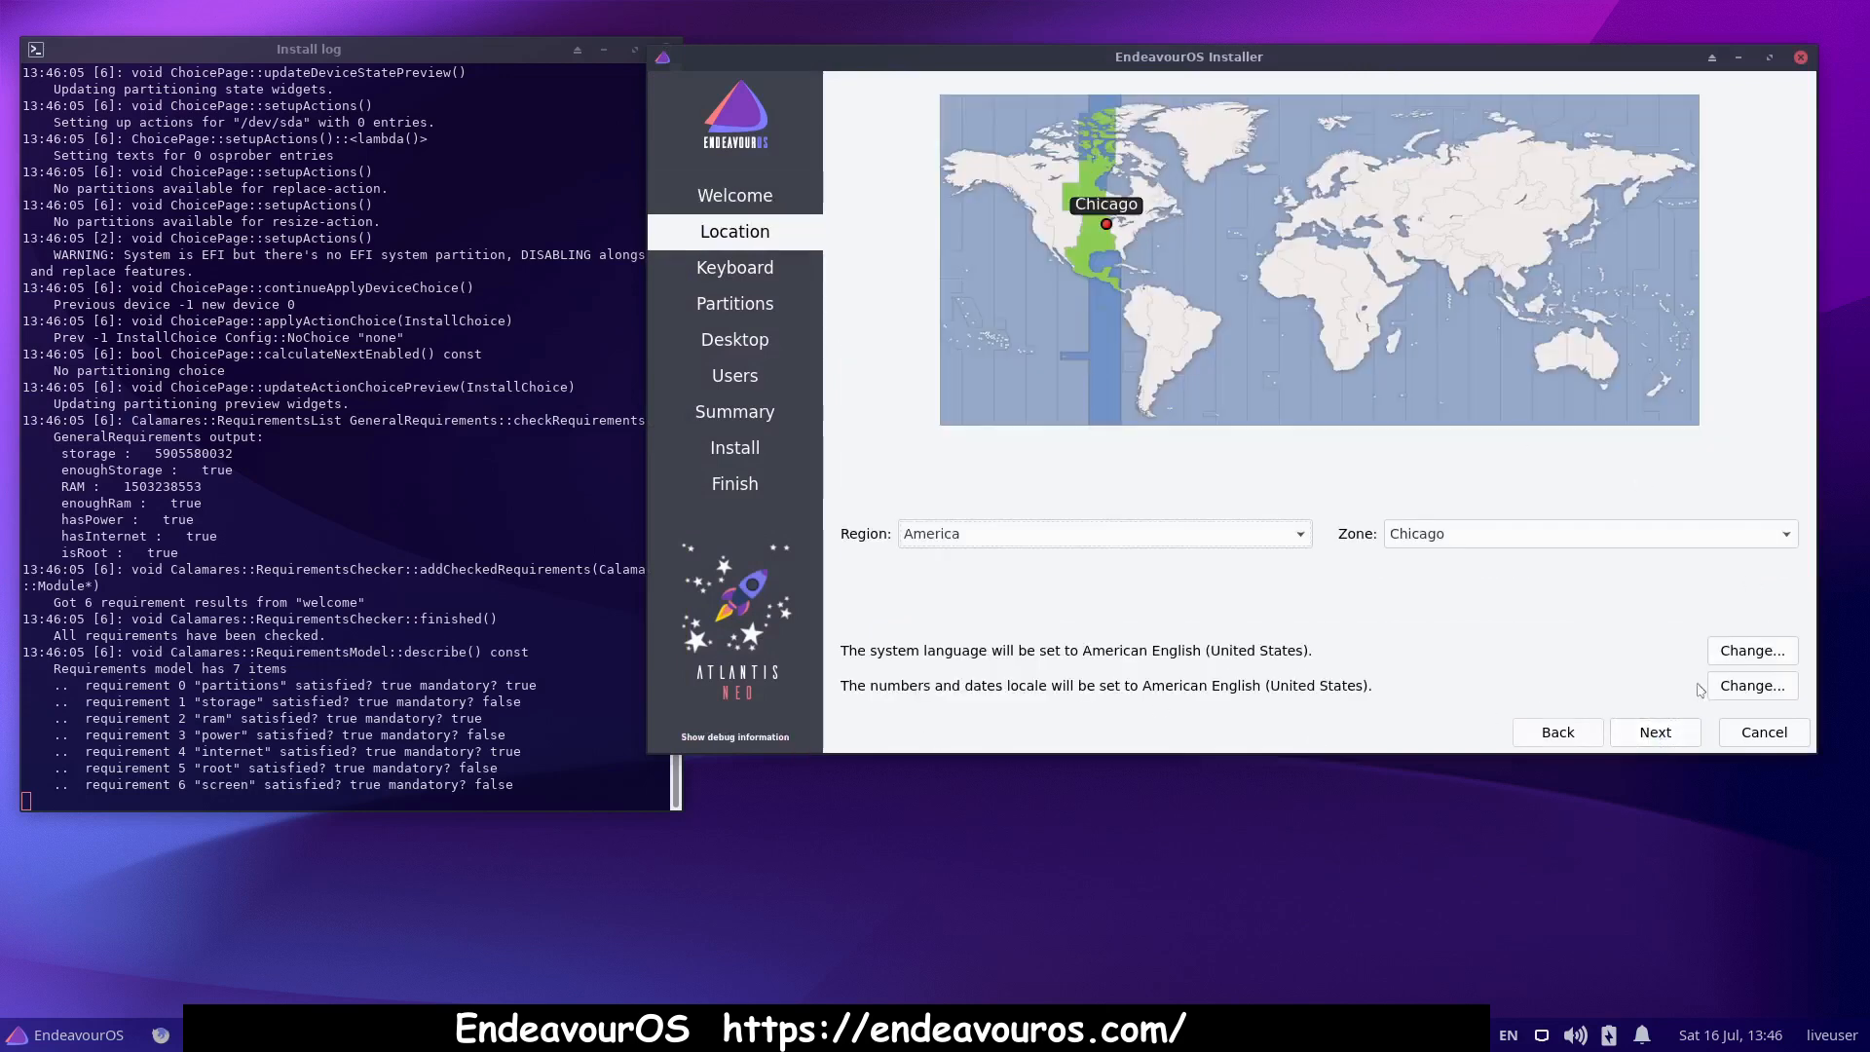
click(1658, 734)
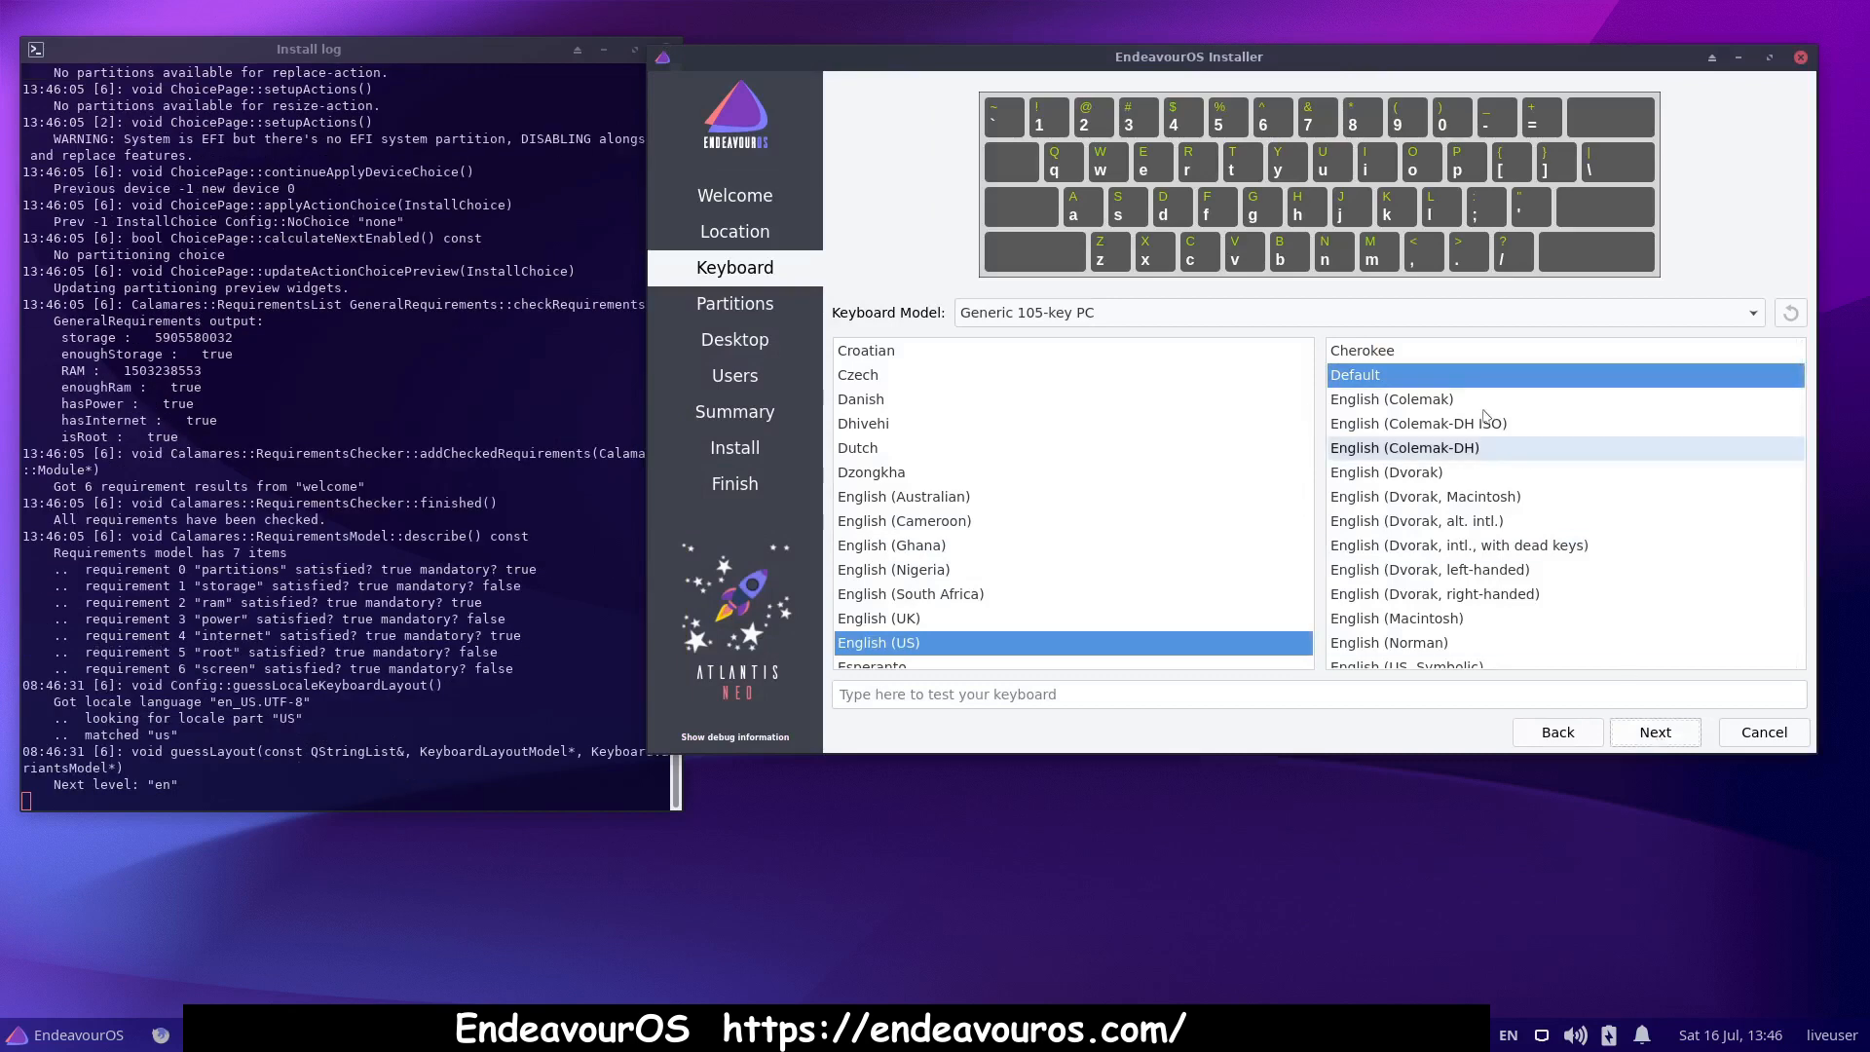
click(1672, 737)
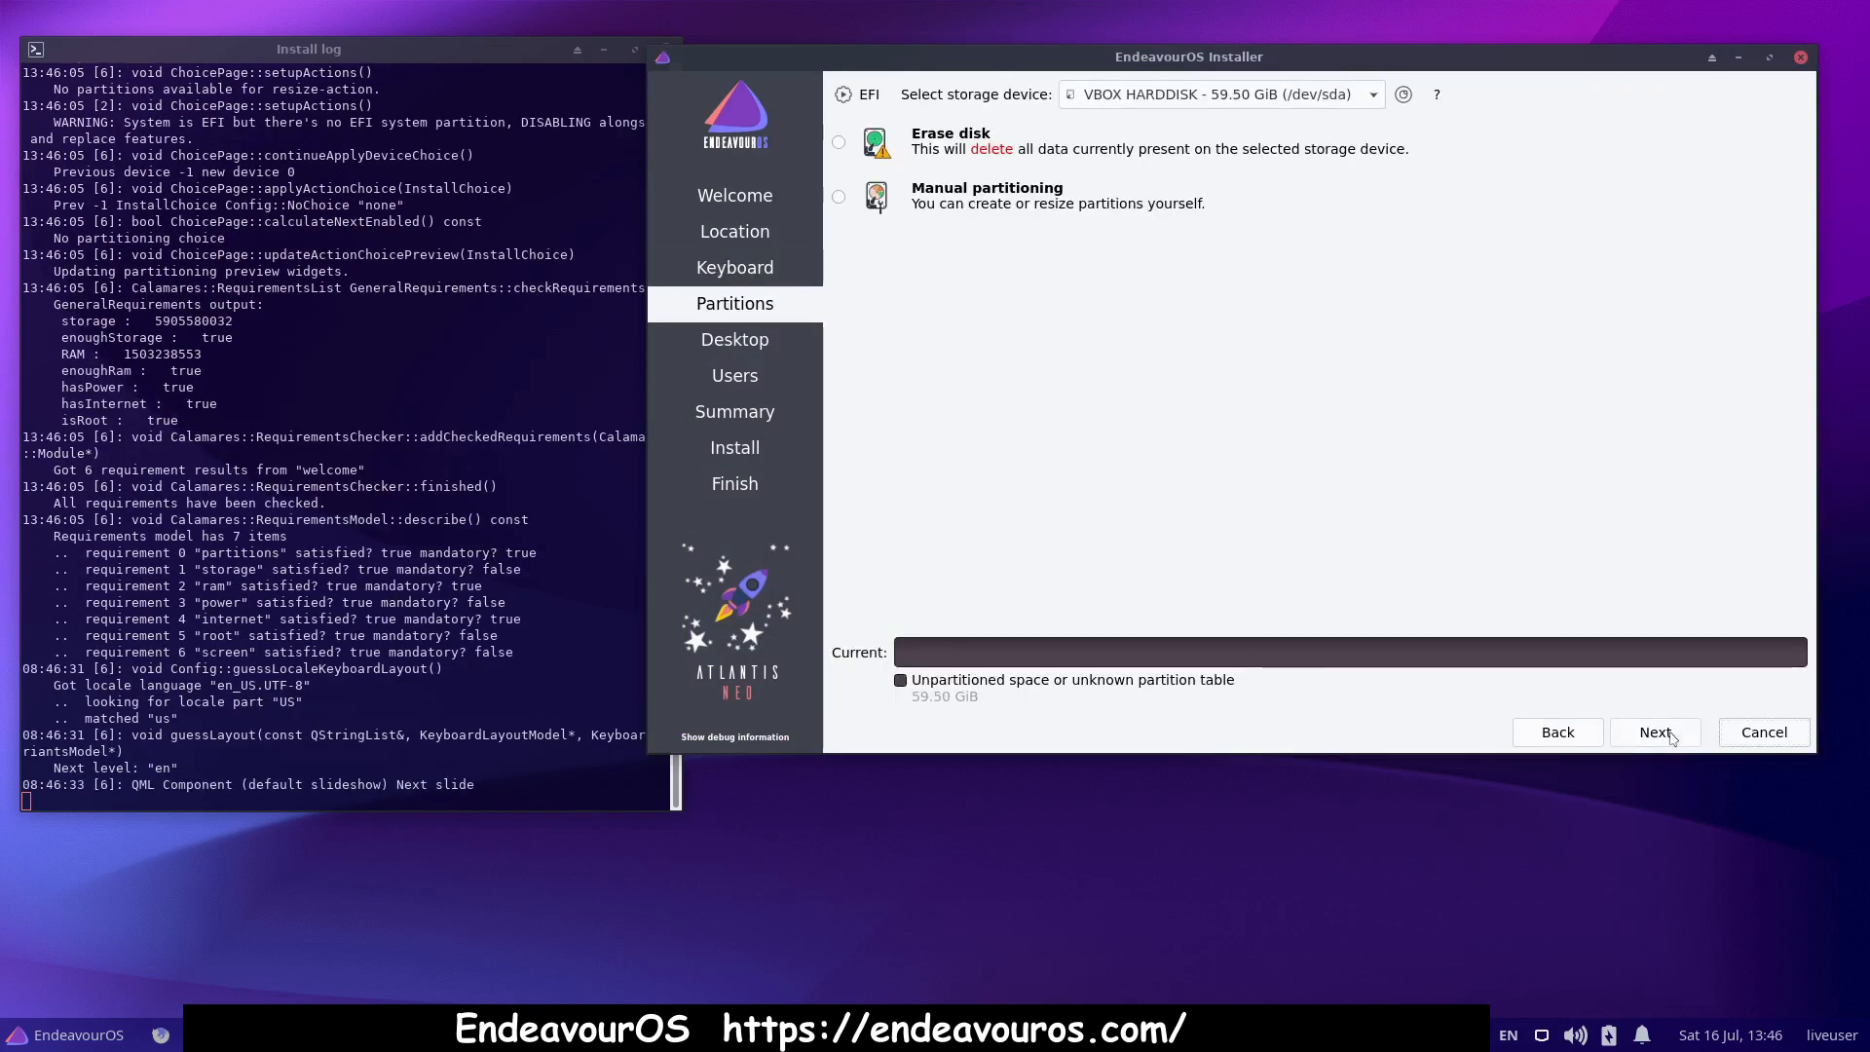
- Choose manual partitioning and create a new GUID Partition Table (GPT) on VBOX HARDDISK
click(840, 198)
click(1654, 738)
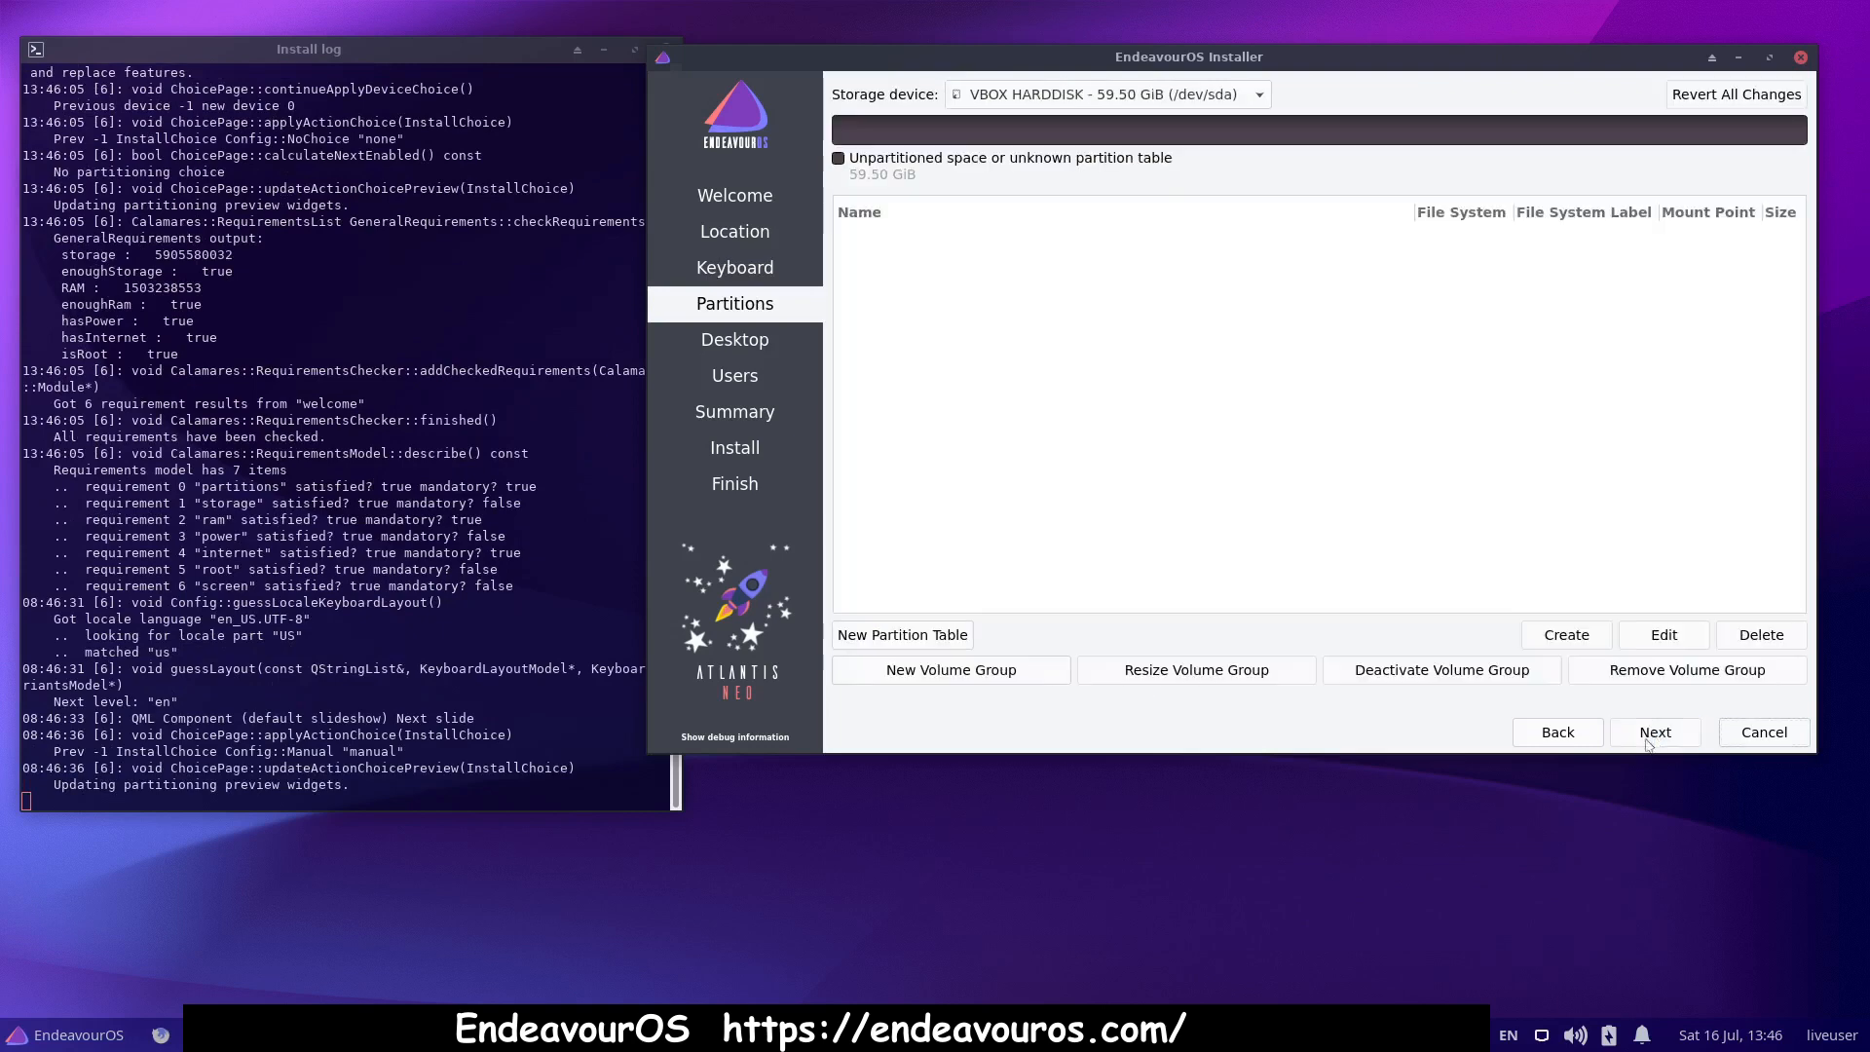
click(889, 638)
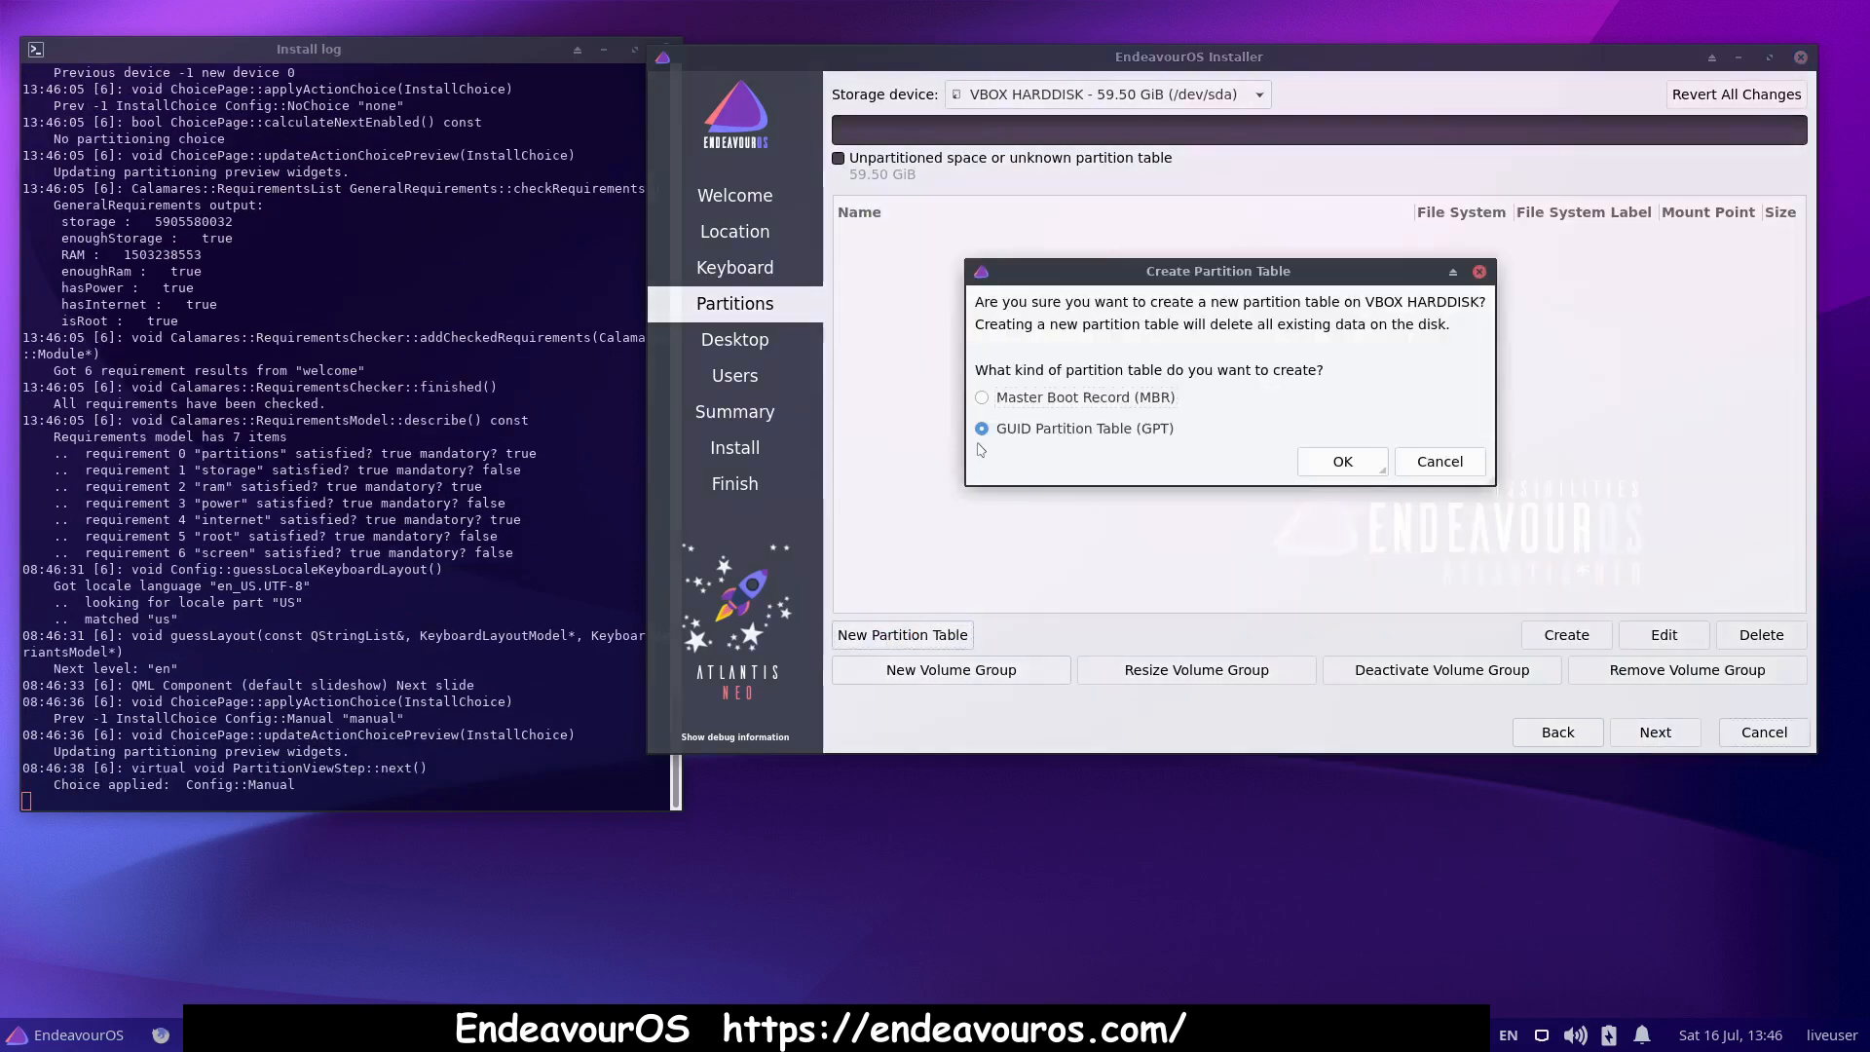
click(1344, 462)
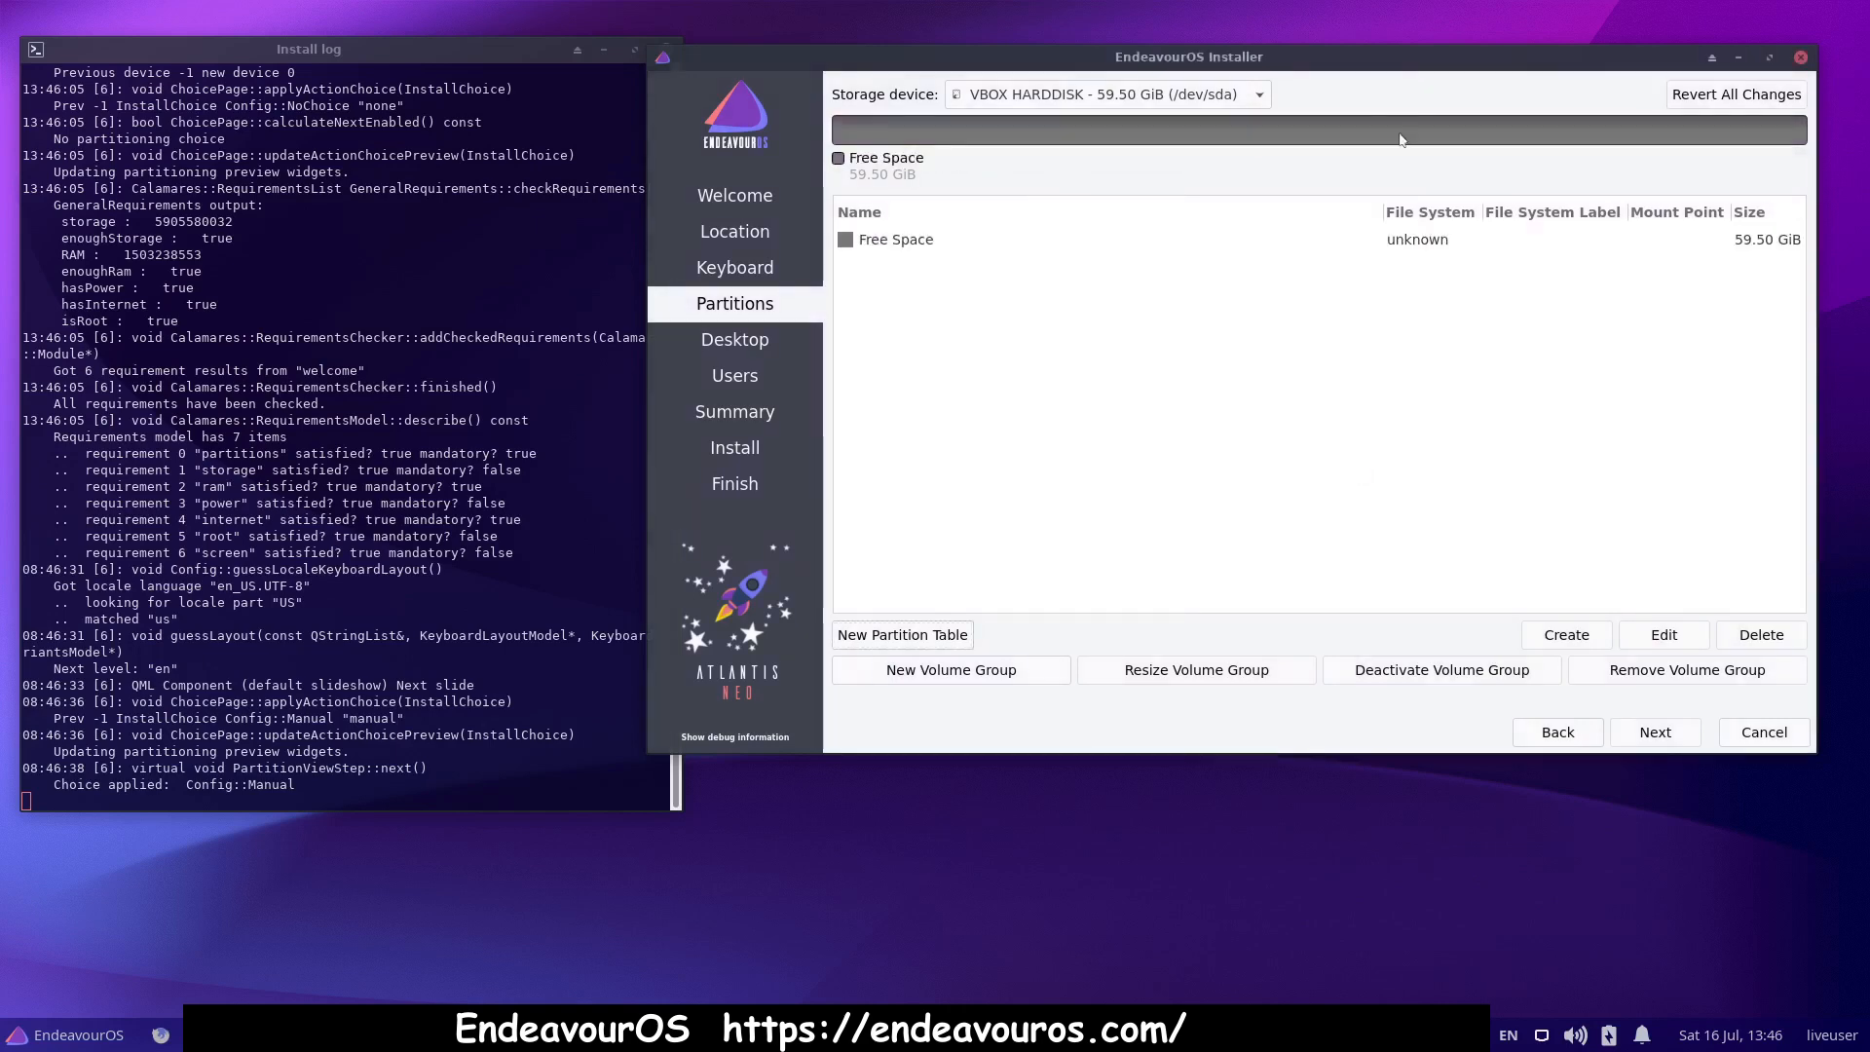
- Define a new 512 MiB fat32 partition in the free space with the mount point /boot/efi
drag(1423, 59, 1188, 67)
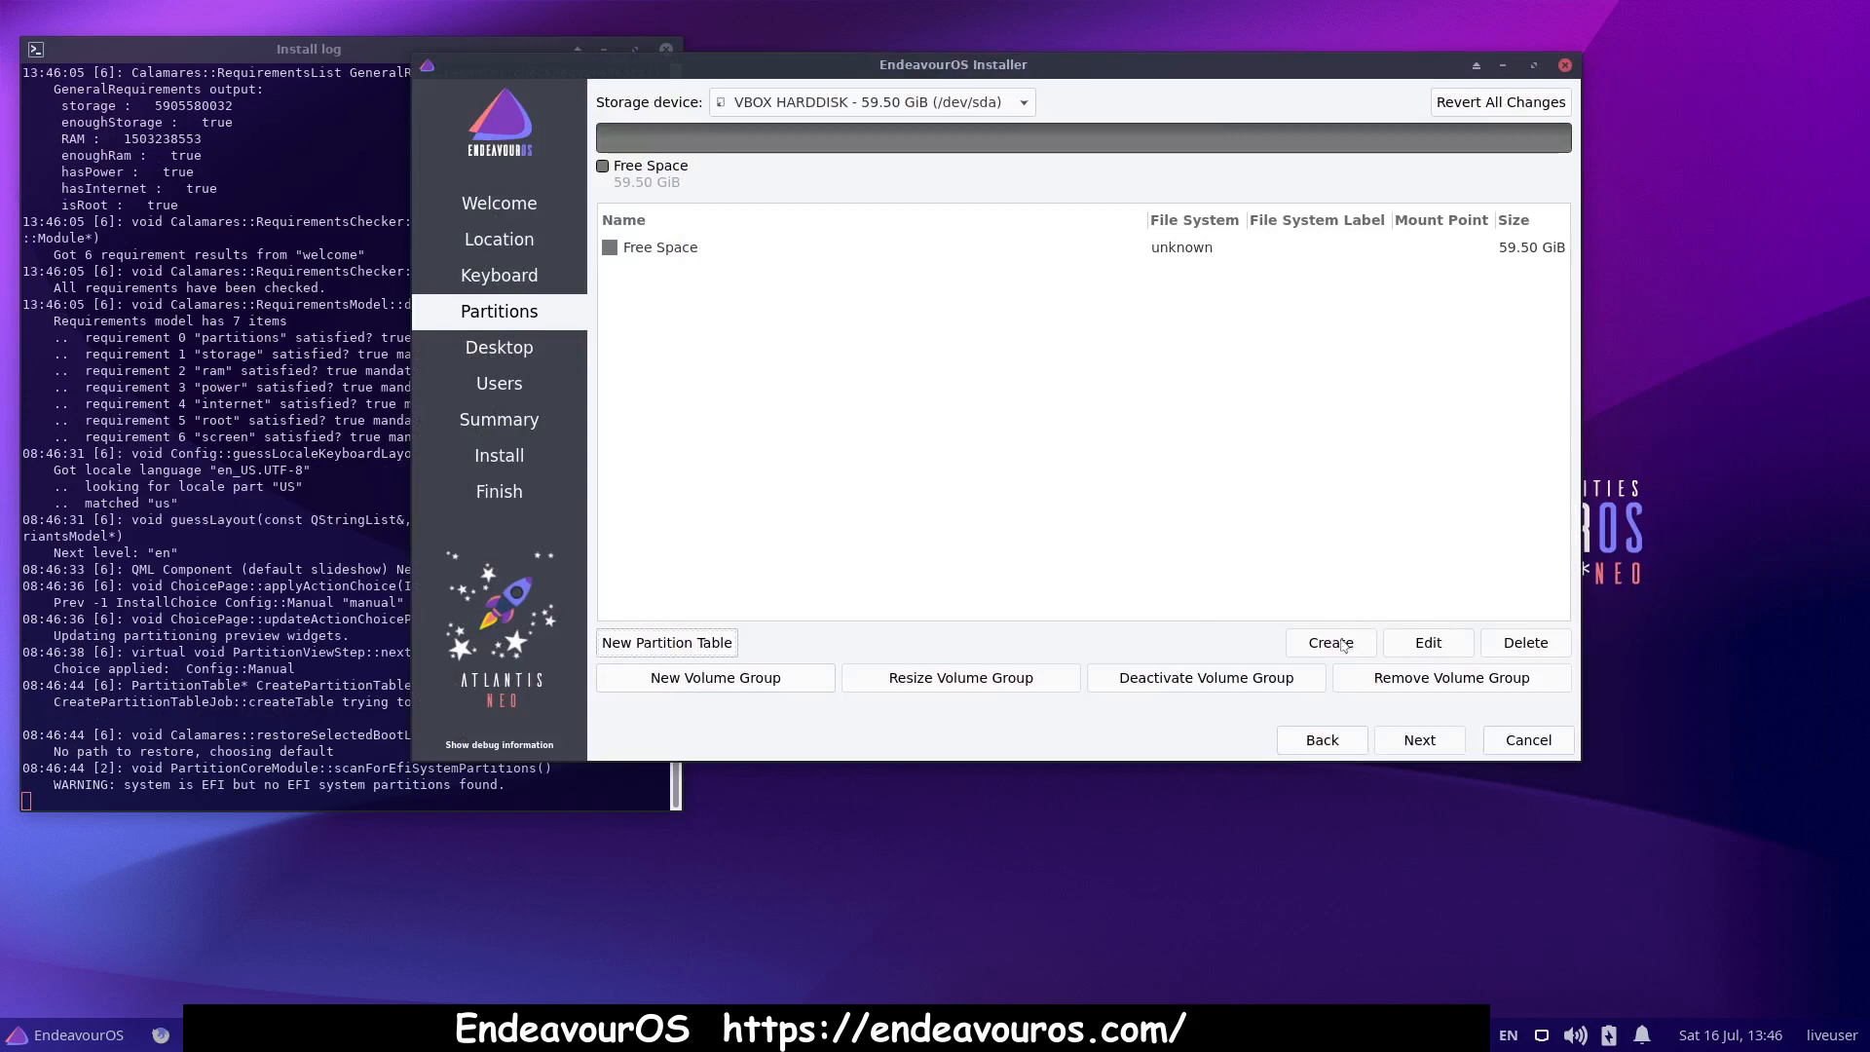
click(697, 251)
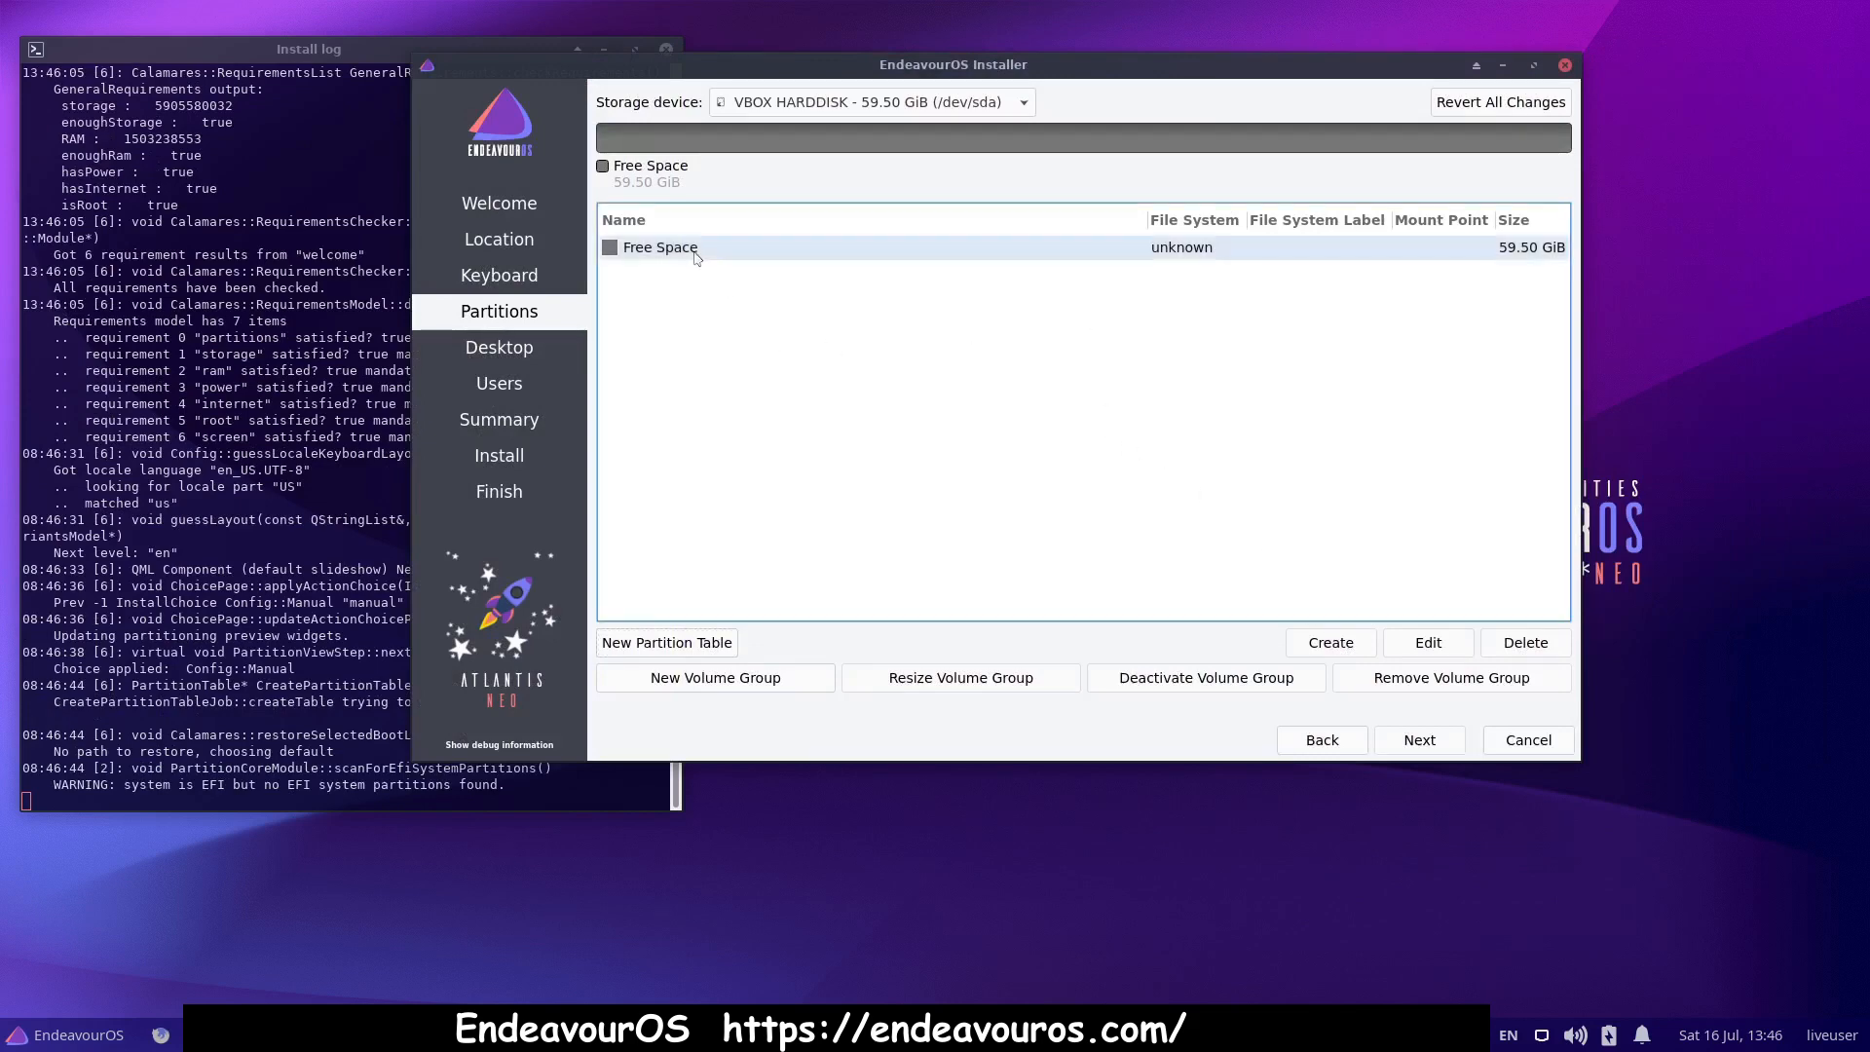
click(1322, 649)
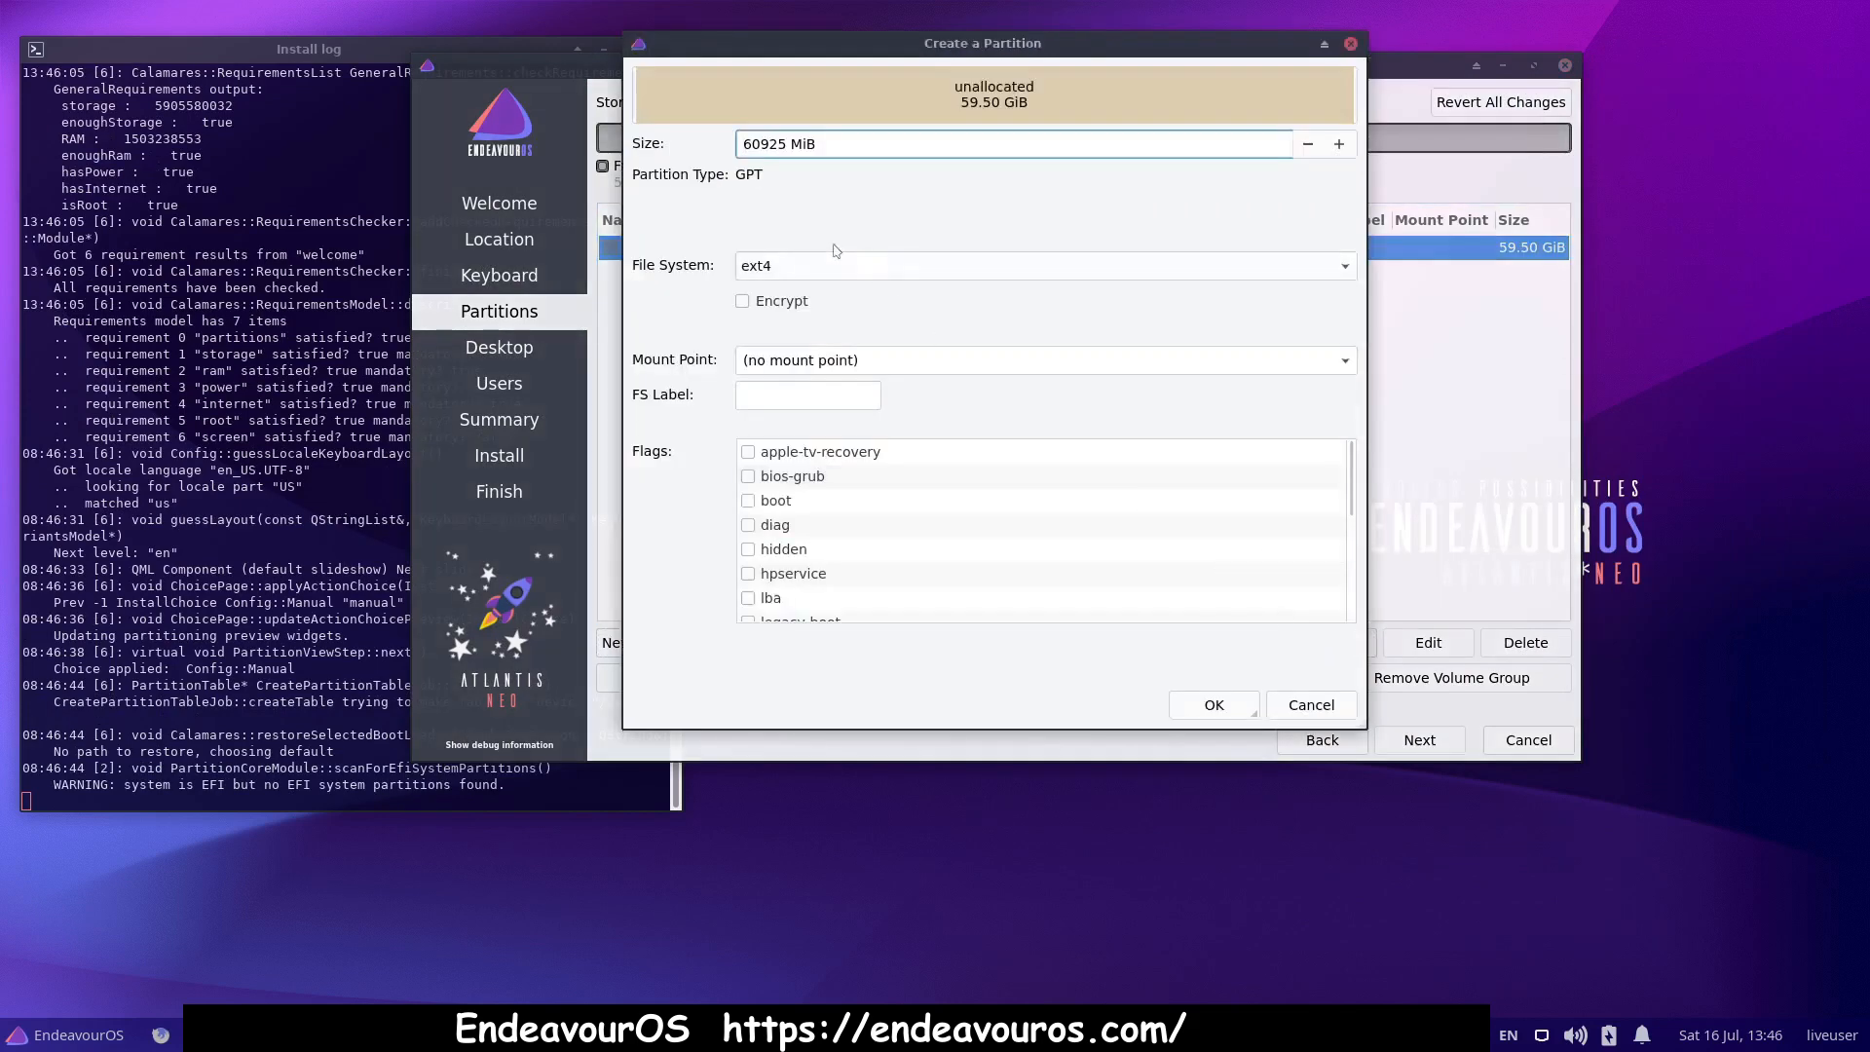
drag(785, 144, 725, 130)
text(512)
click(1342, 264)
click(1310, 362)
click(1346, 347)
click(1300, 439)
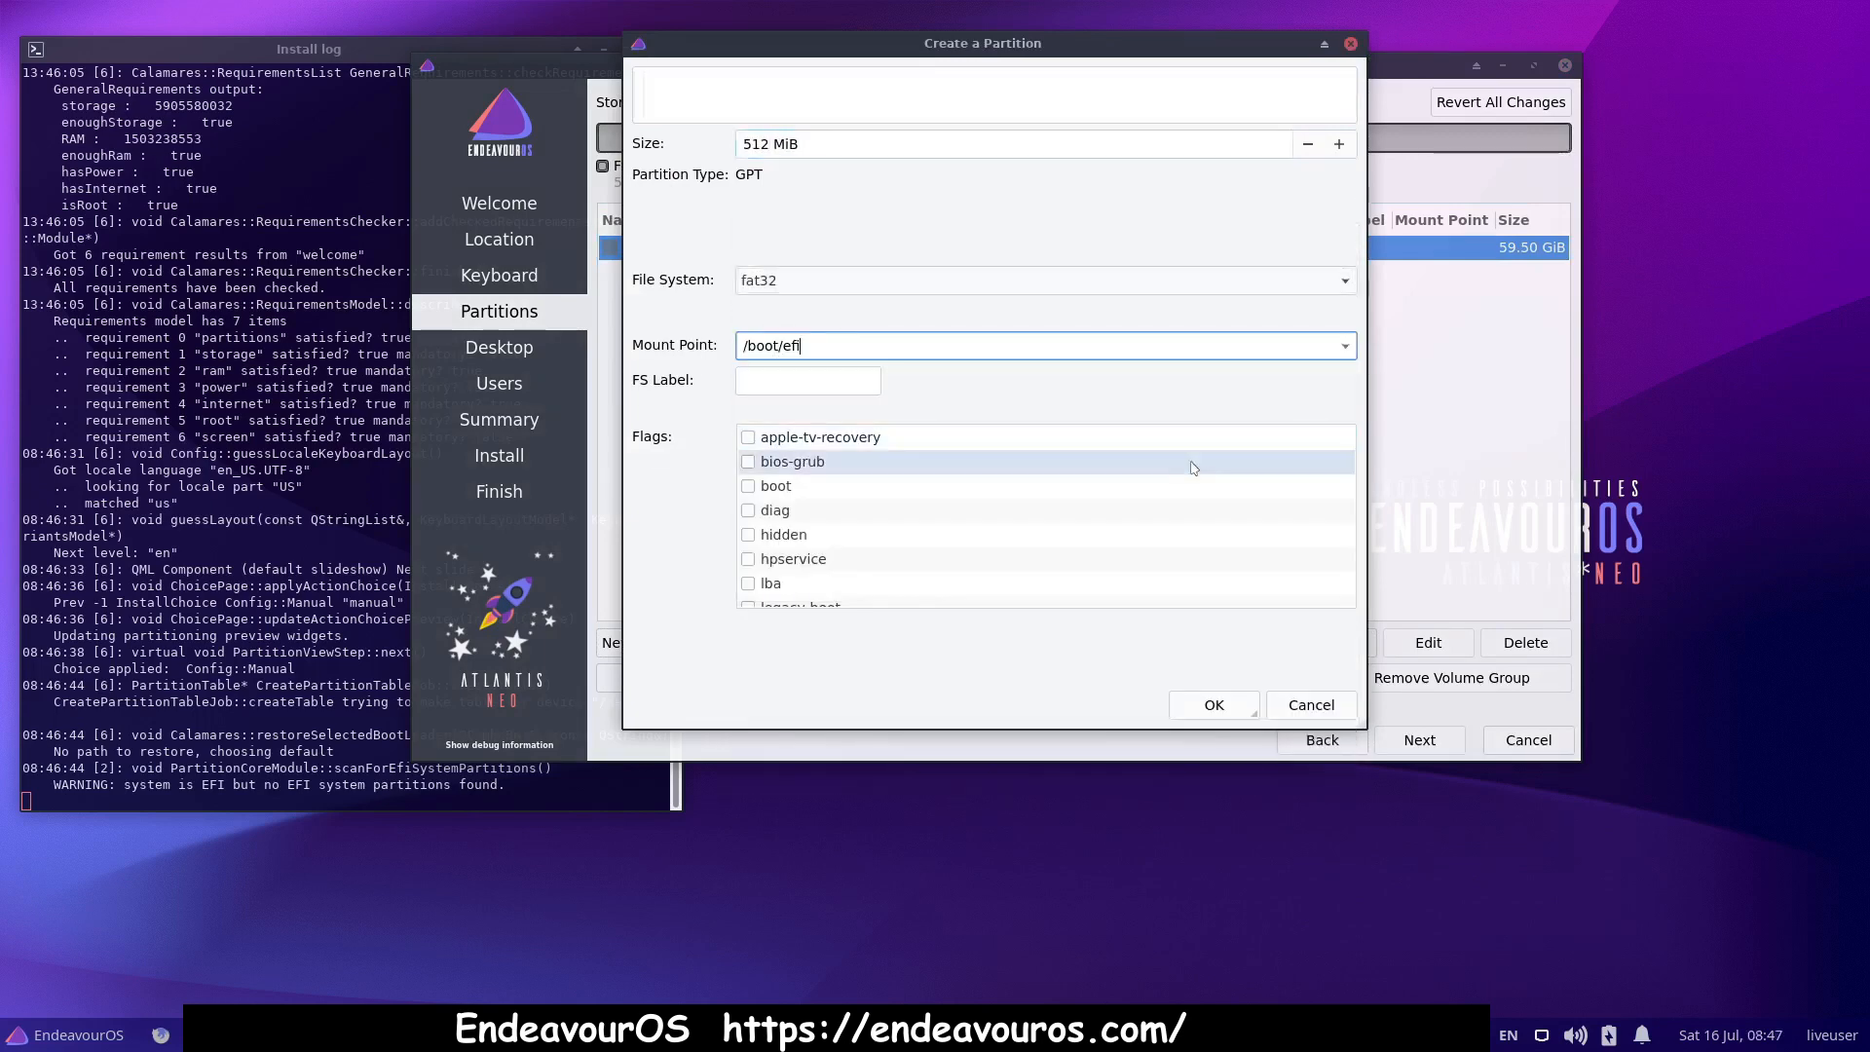
- Set the boot flag on the /boot/efi partition and add it to the layout
click(756, 494)
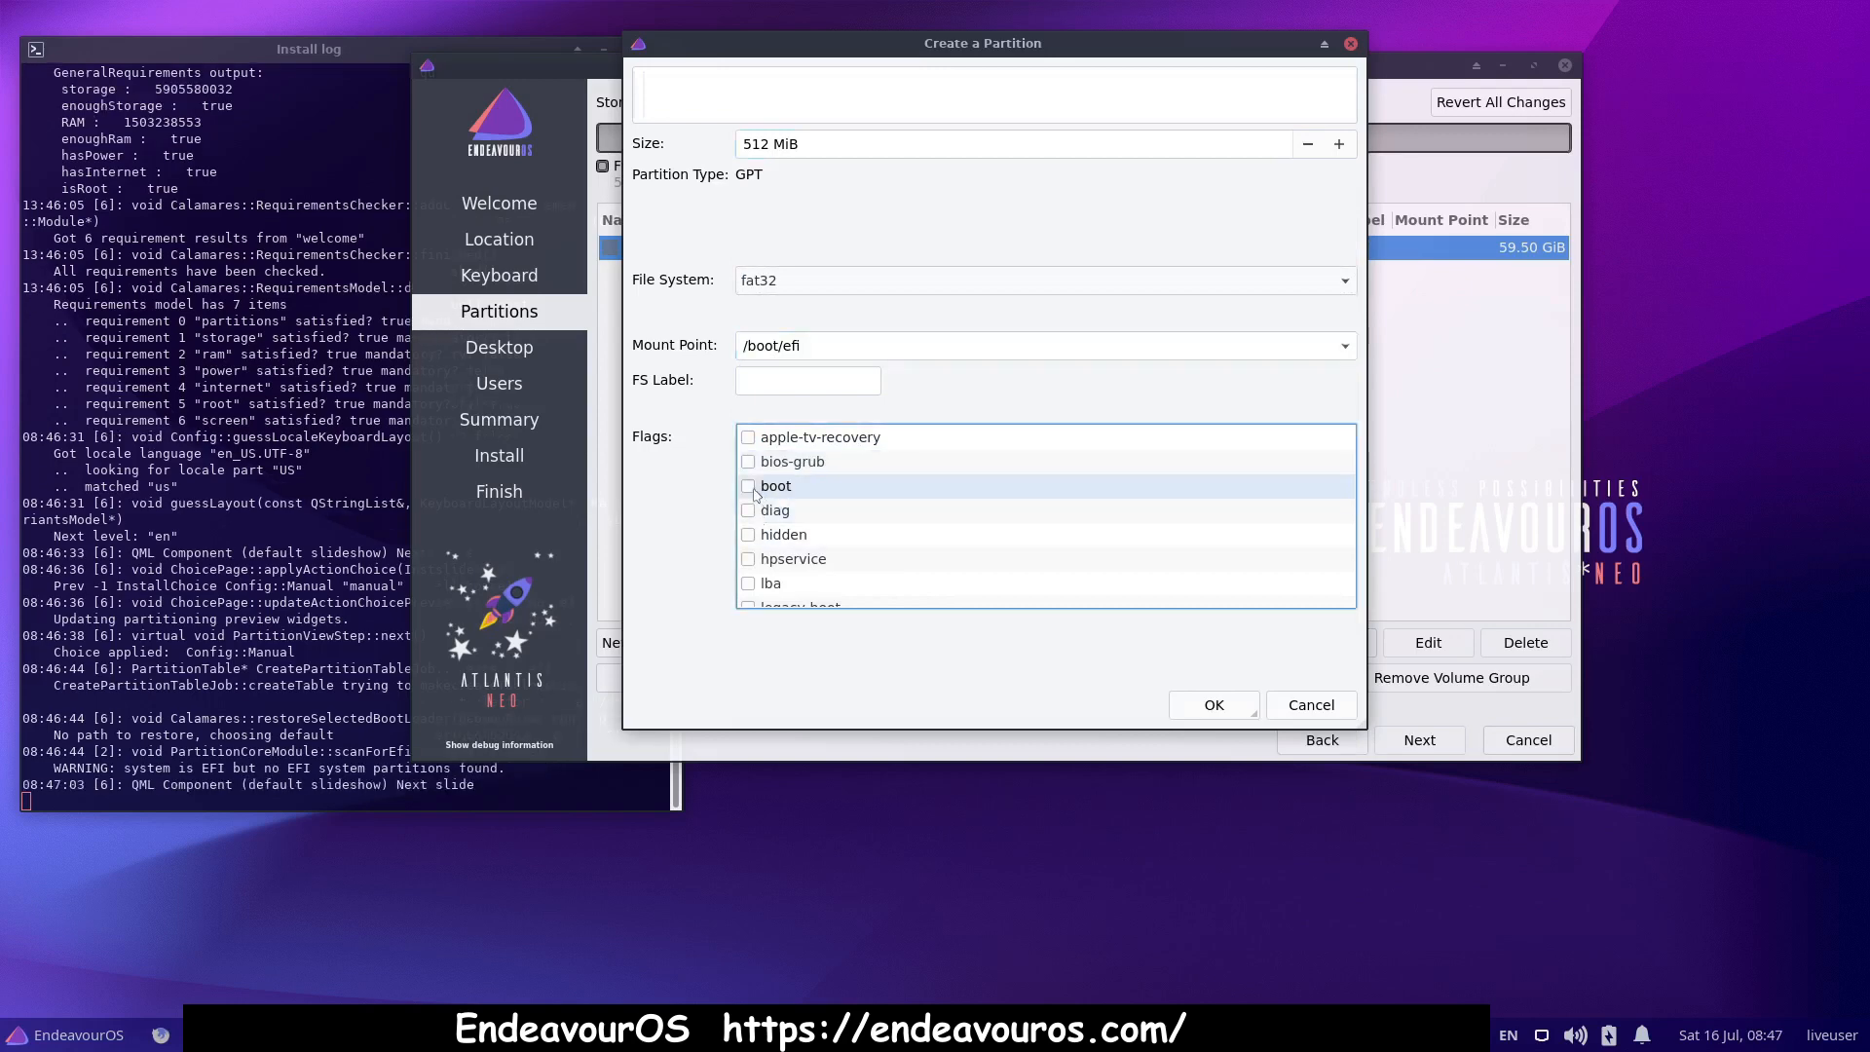
click(756, 494)
scroll(936, 516, down, 3)
scroll(936, 517, up, 3)
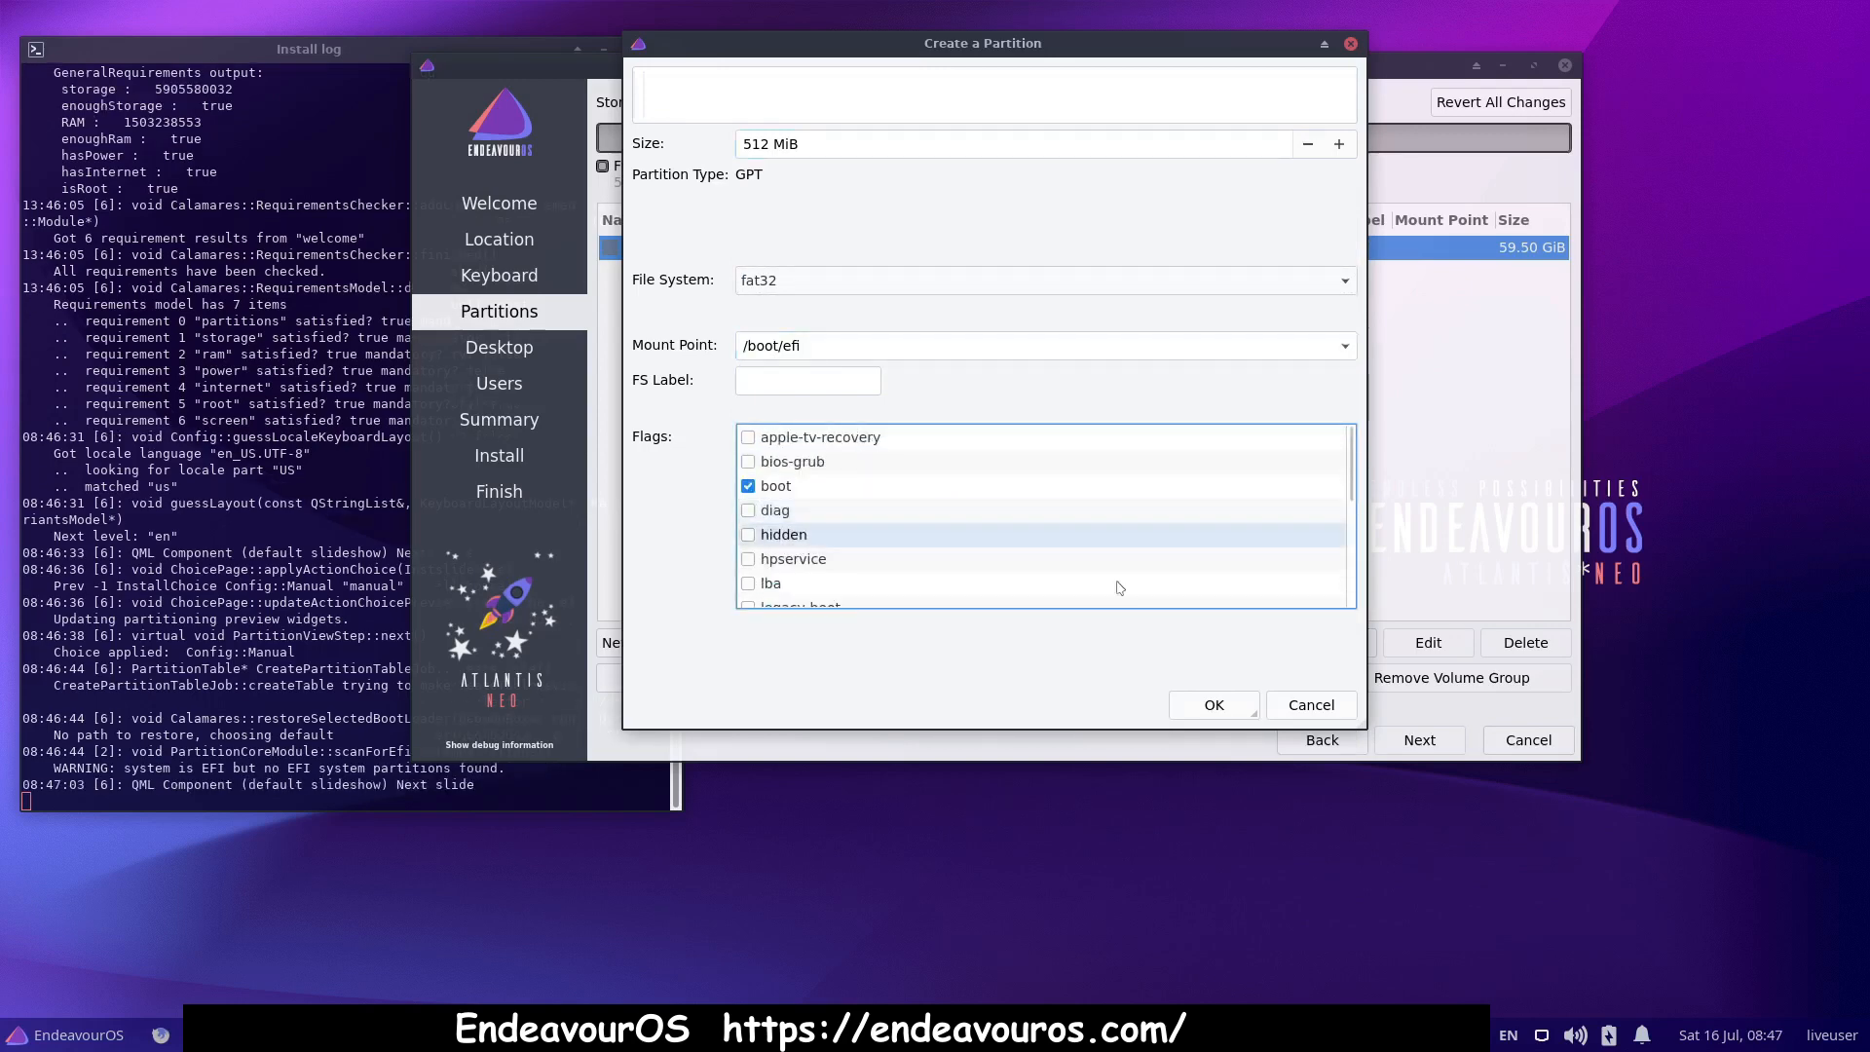
click(1214, 705)
- Create an 8192 MiB linuxswap partition with the swap flag in the remaining free space
click(689, 276)
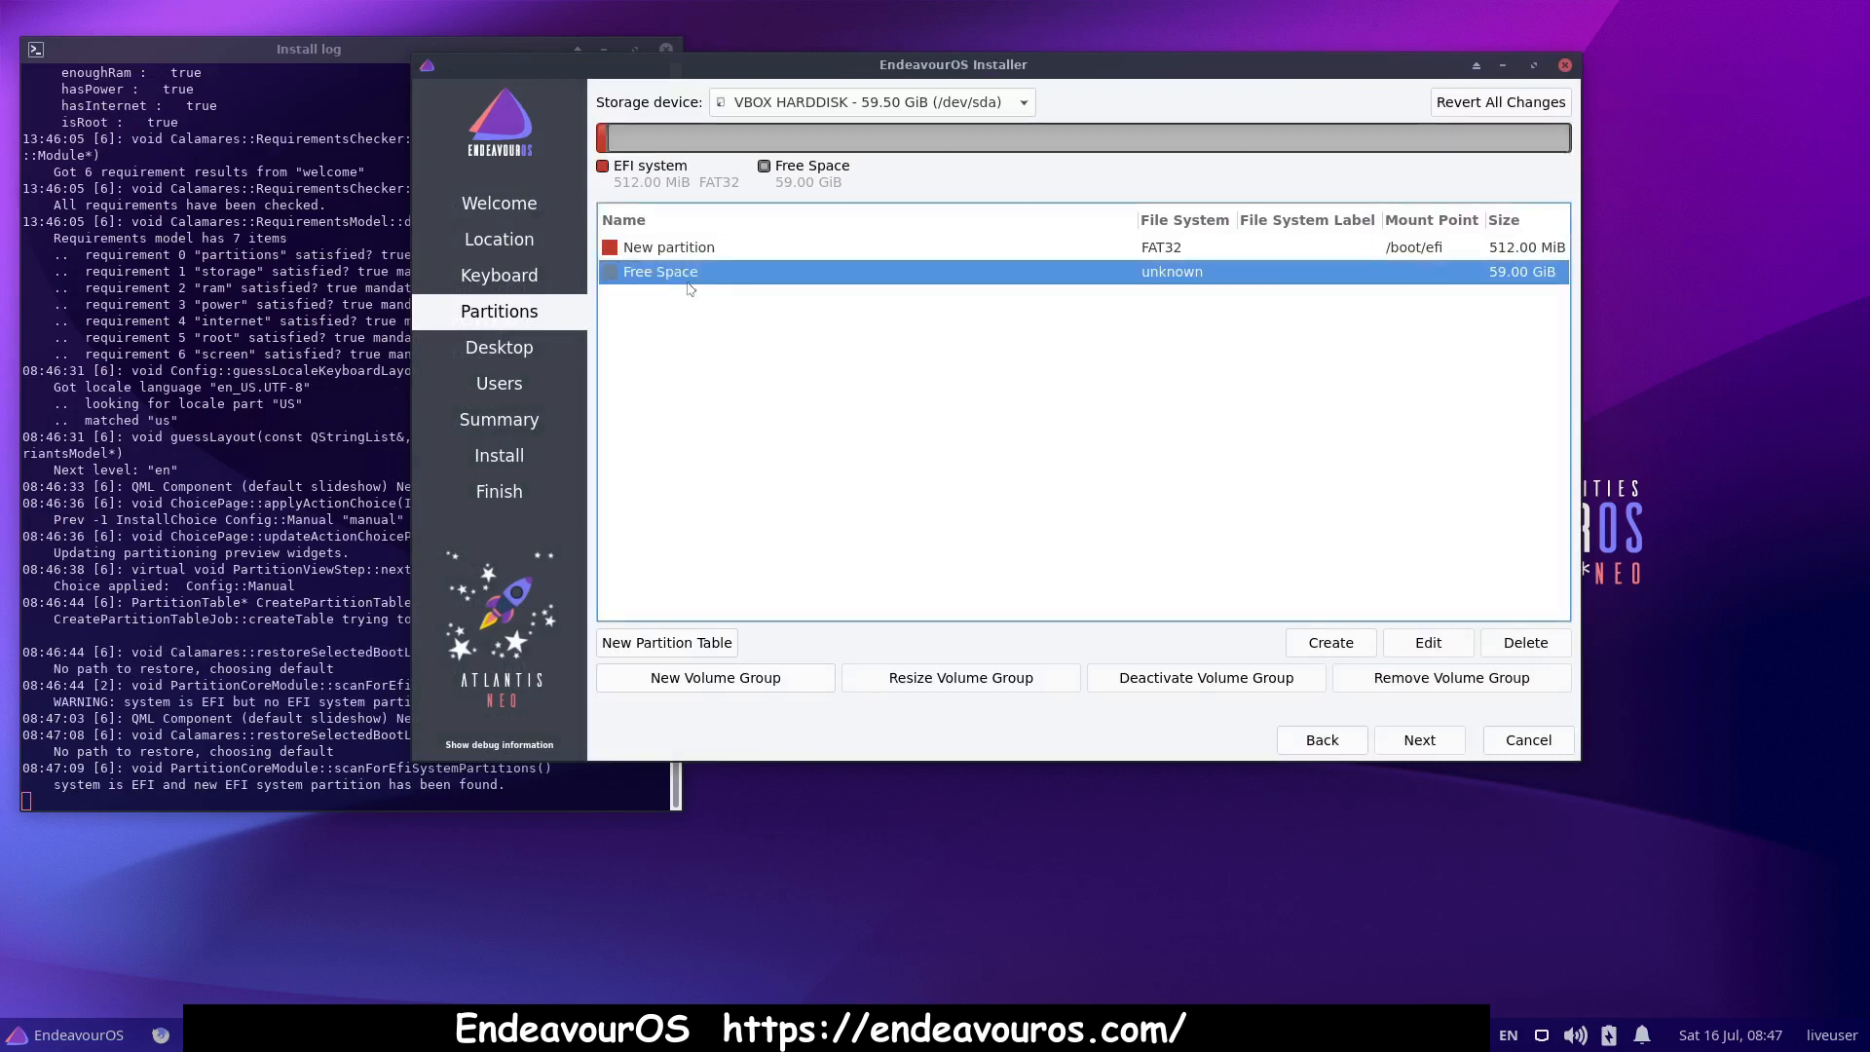
click(1321, 646)
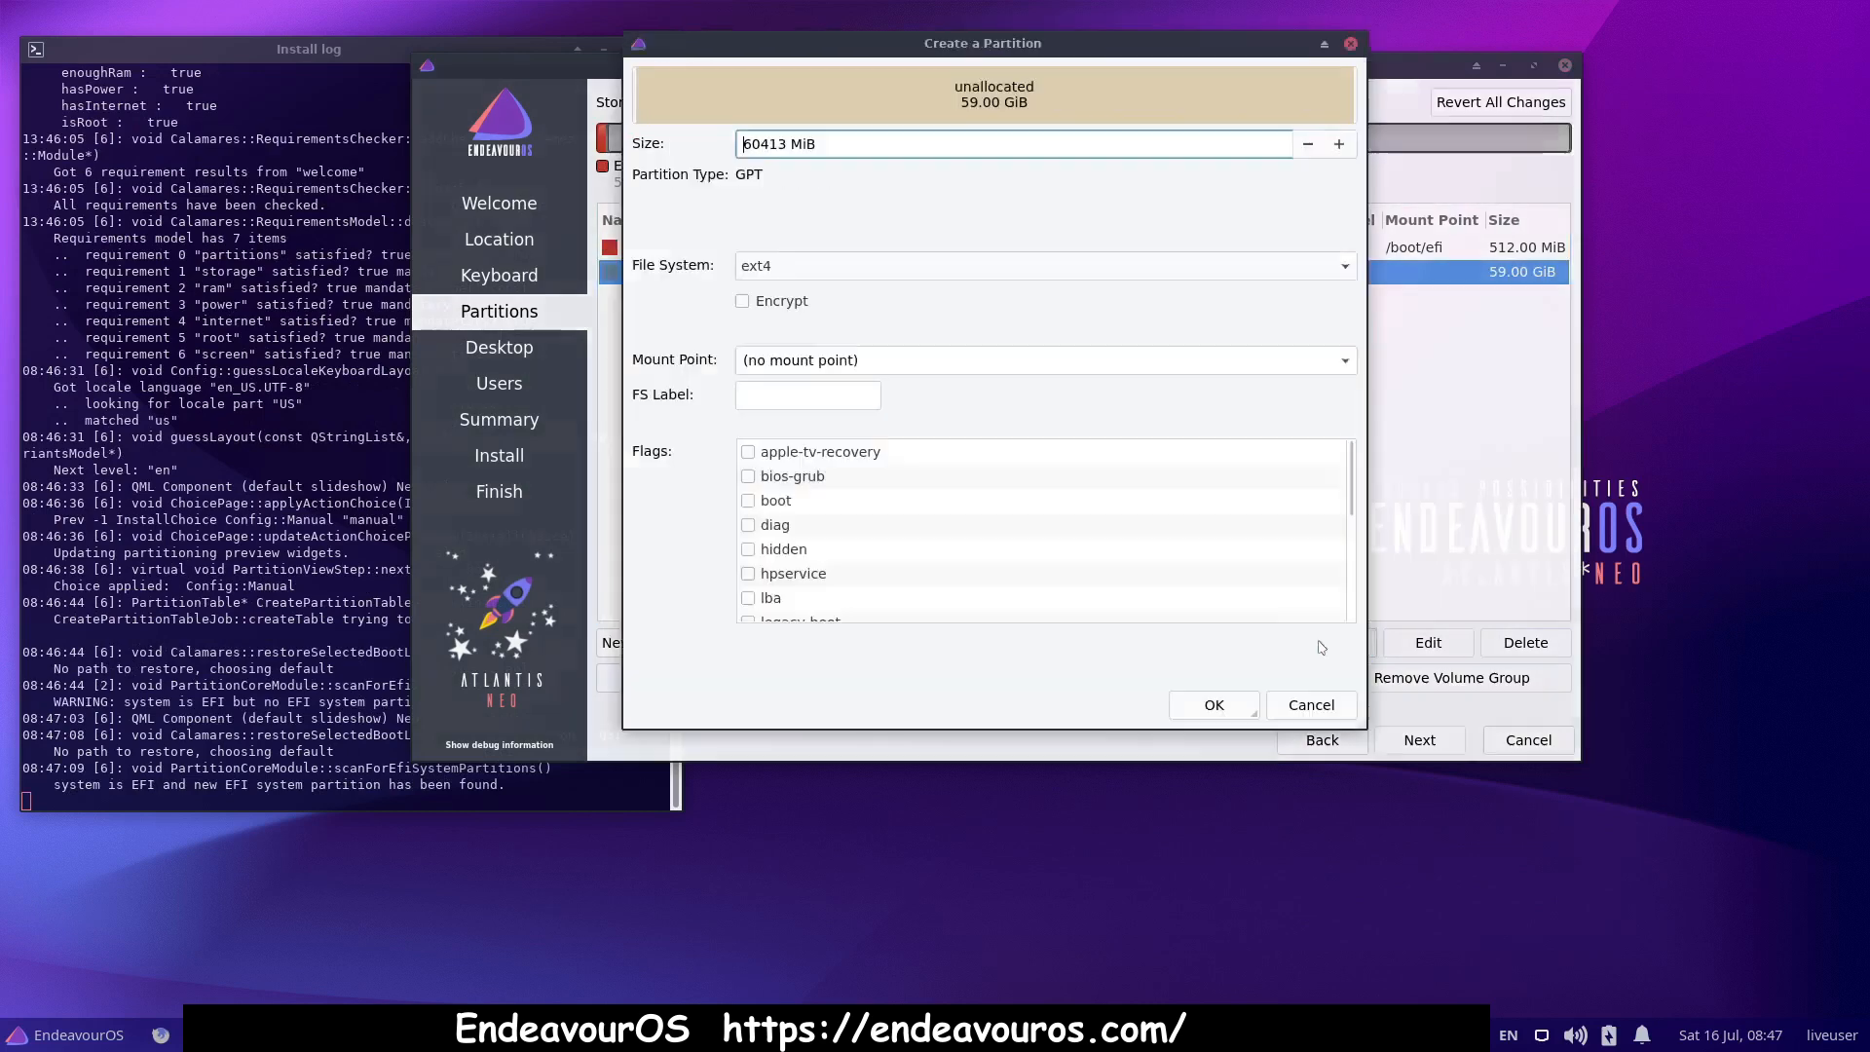
double_click(771, 145)
text(8192)
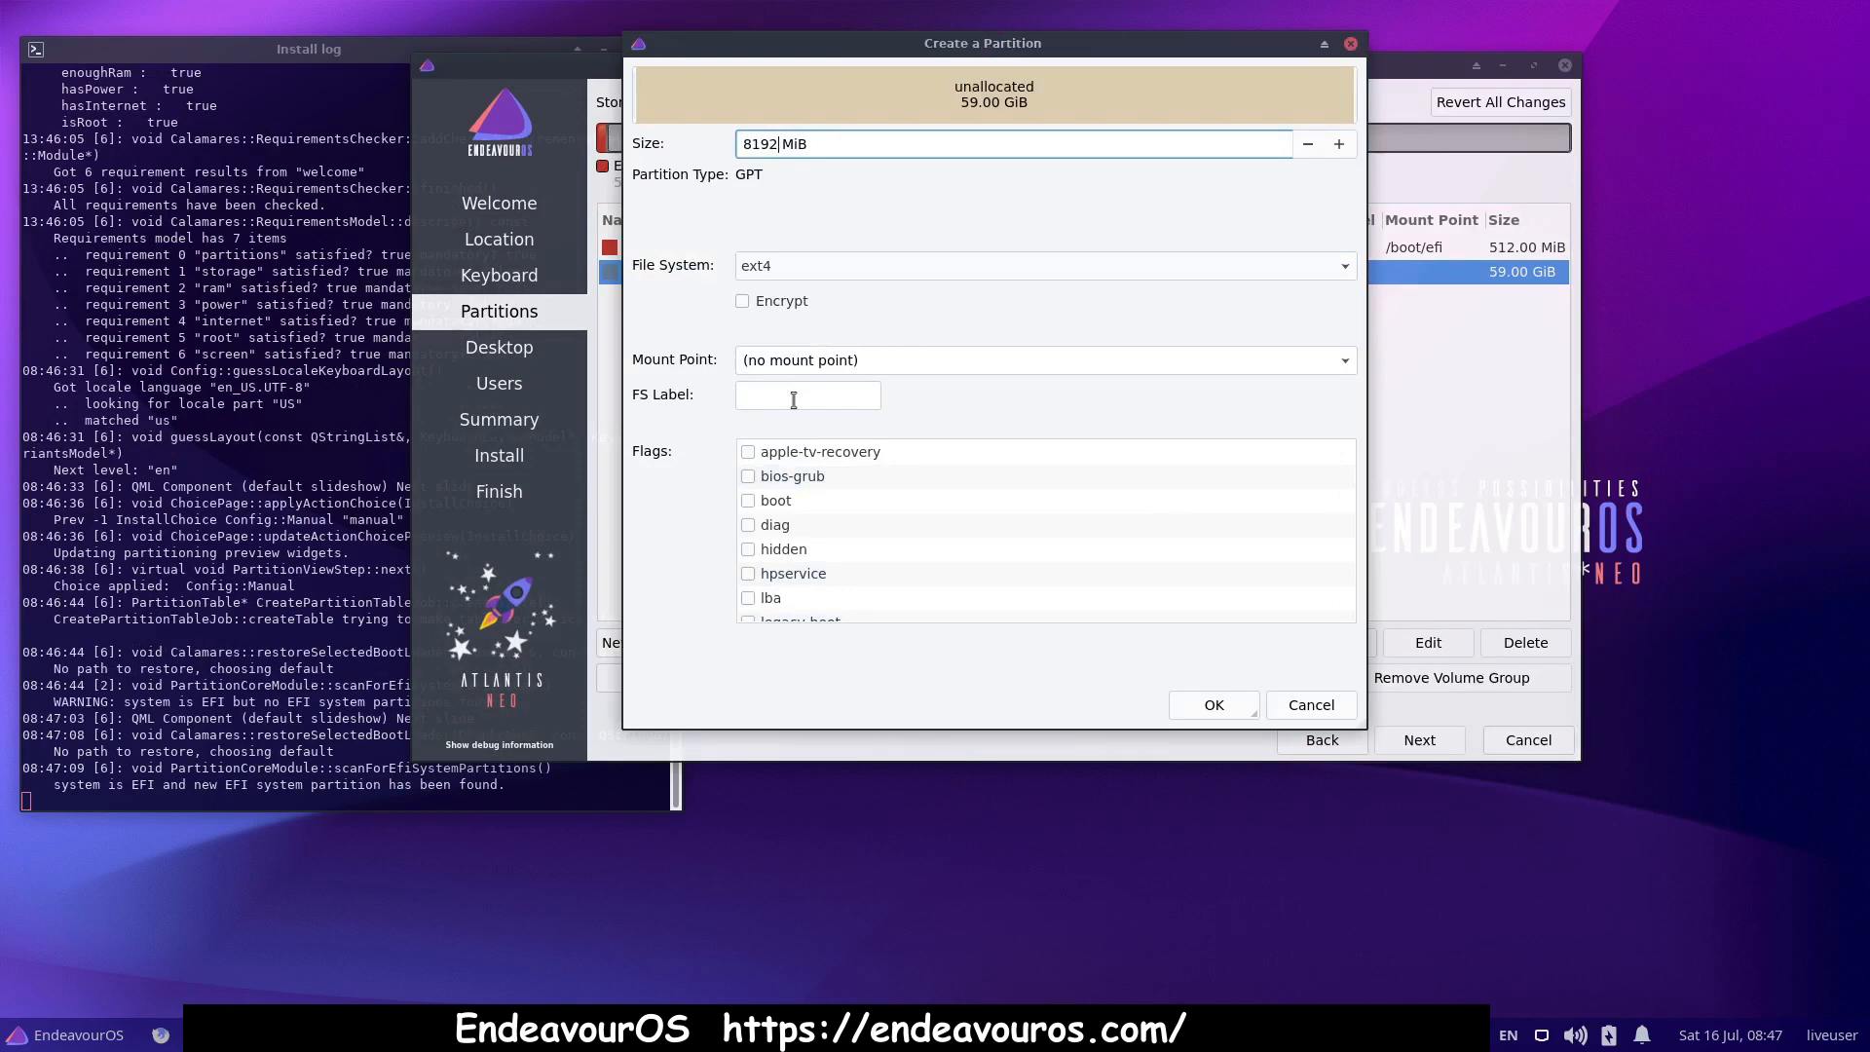
click(1344, 270)
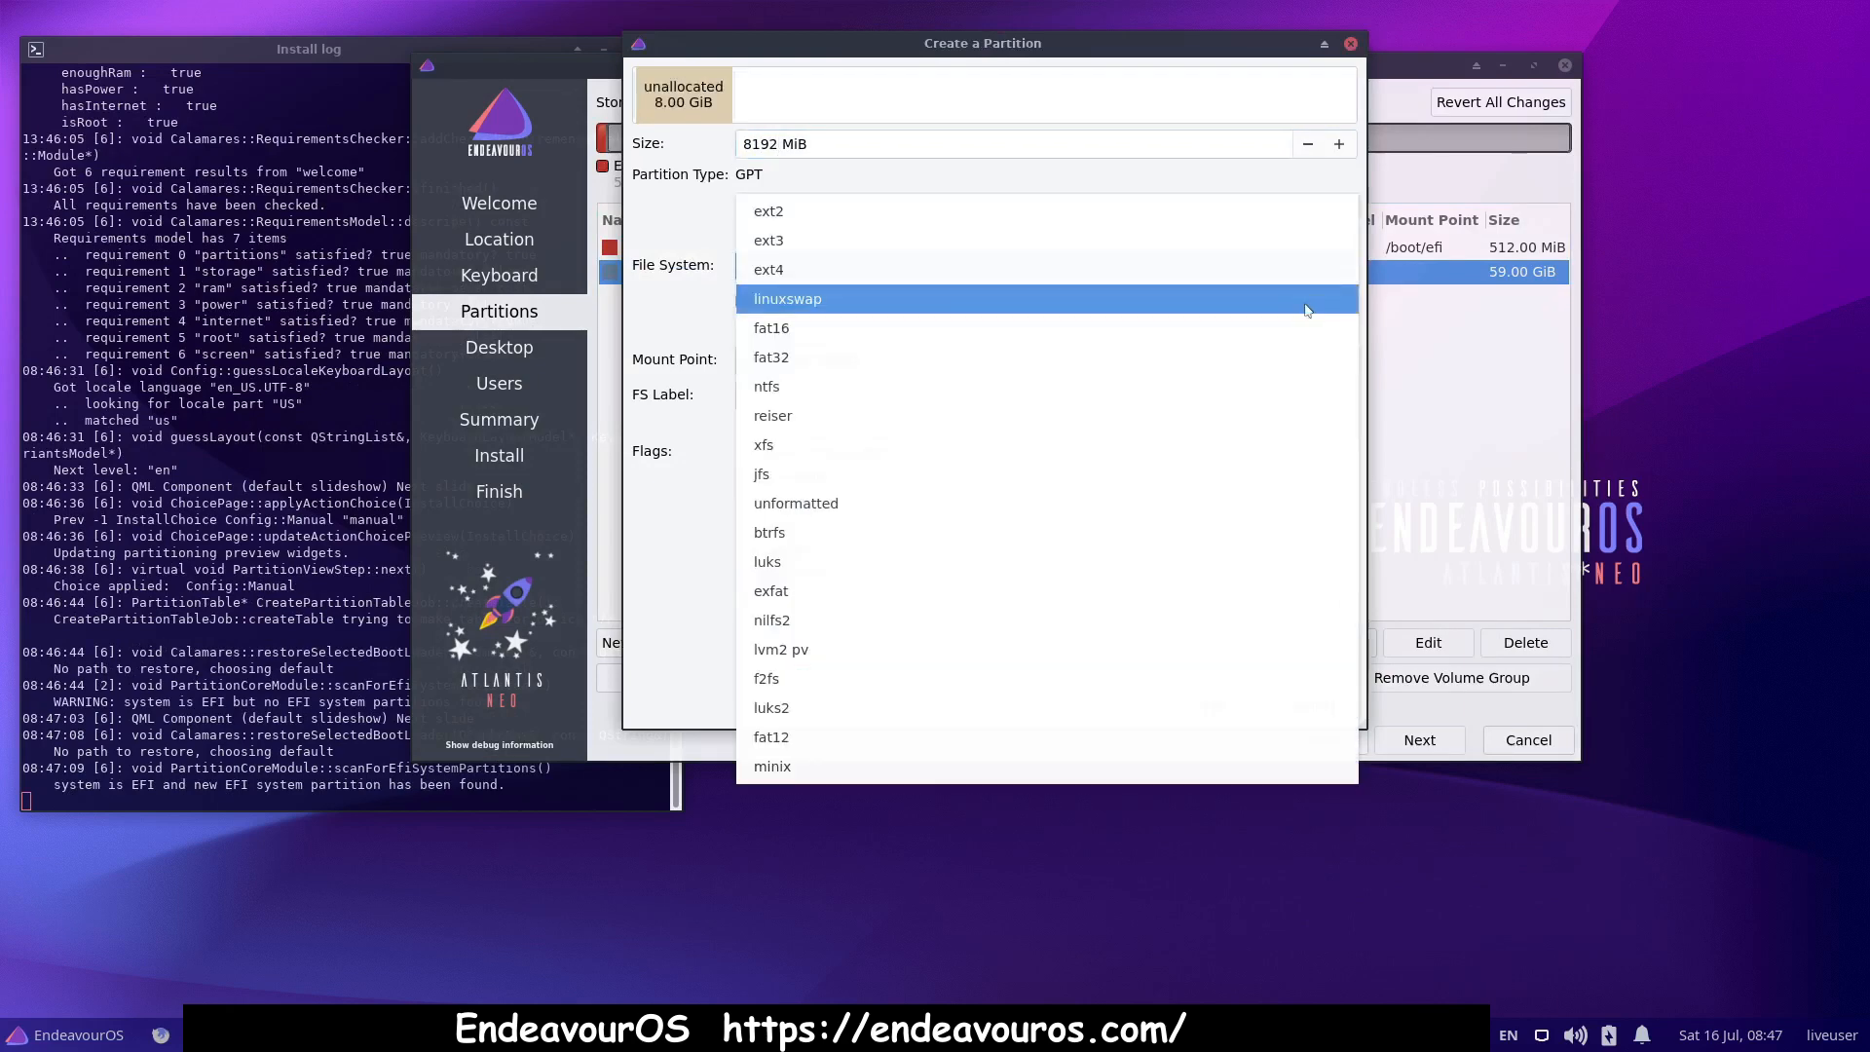
click(1305, 298)
scroll(930, 535, down, 1)
scroll(930, 542, down, 2)
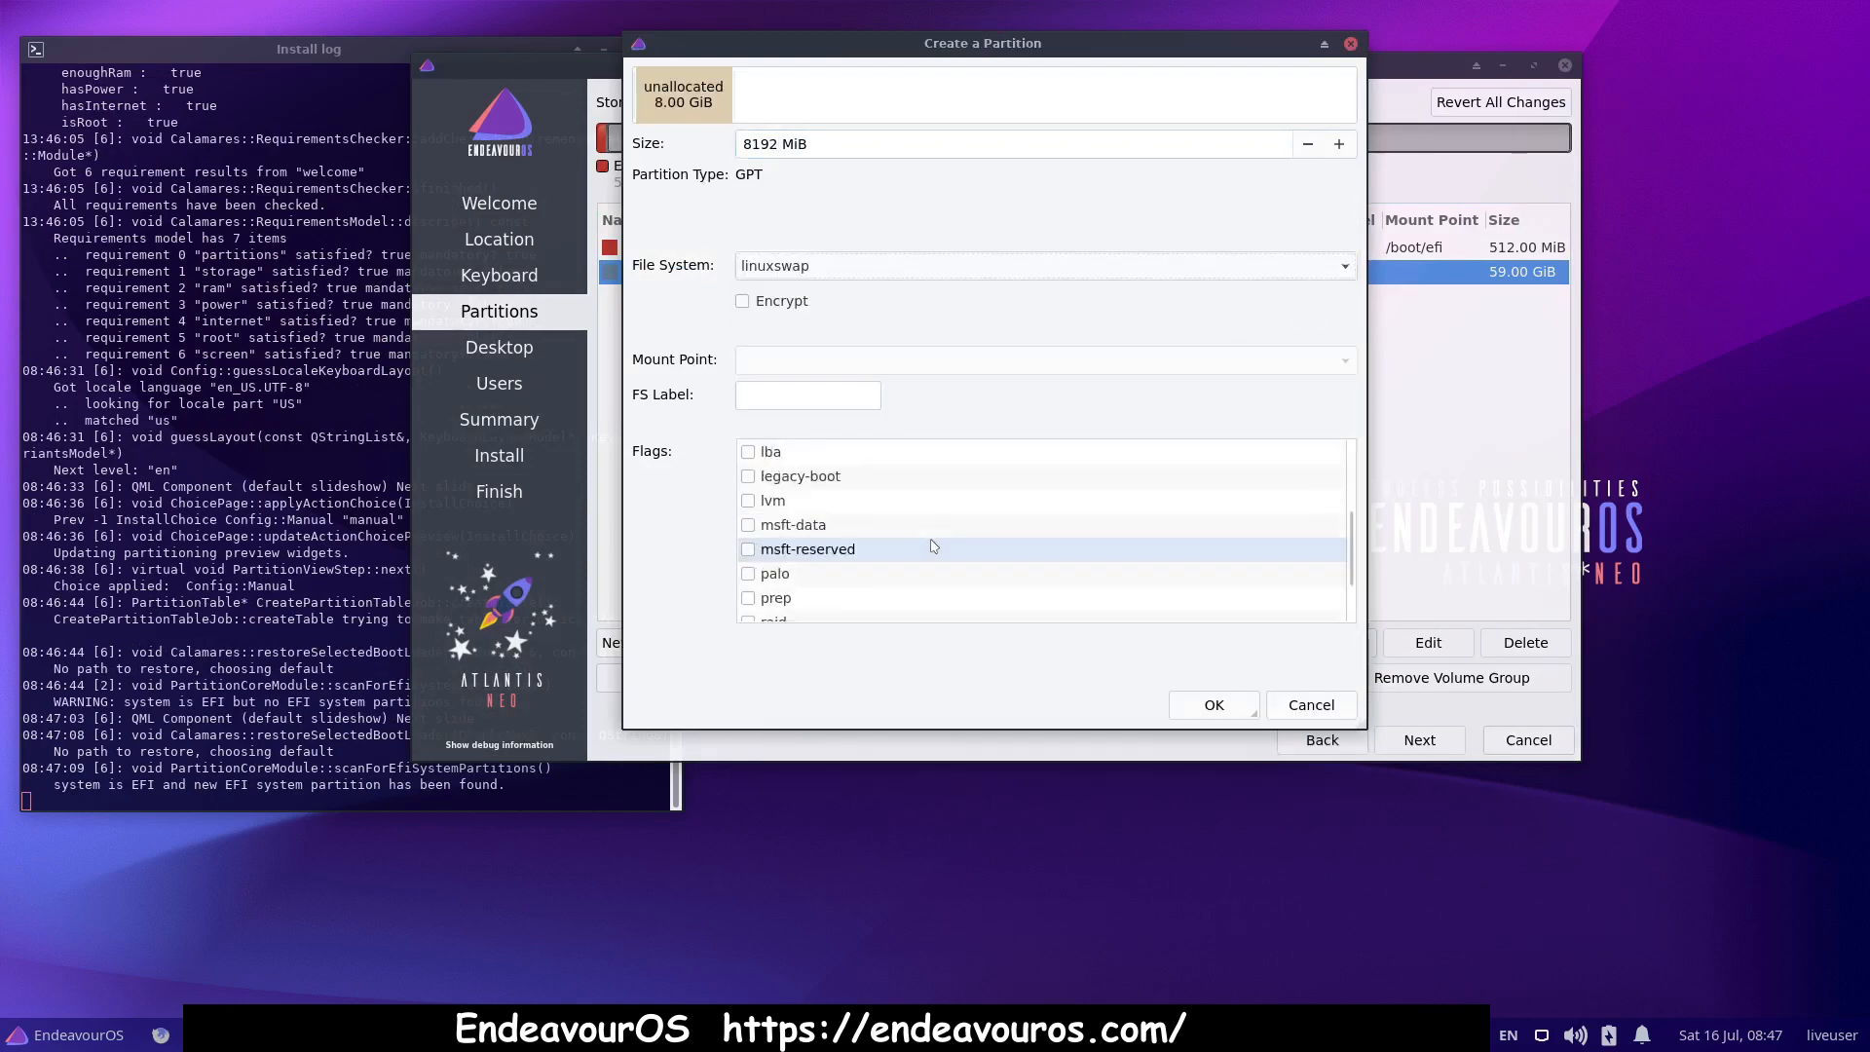
click(748, 601)
click(748, 599)
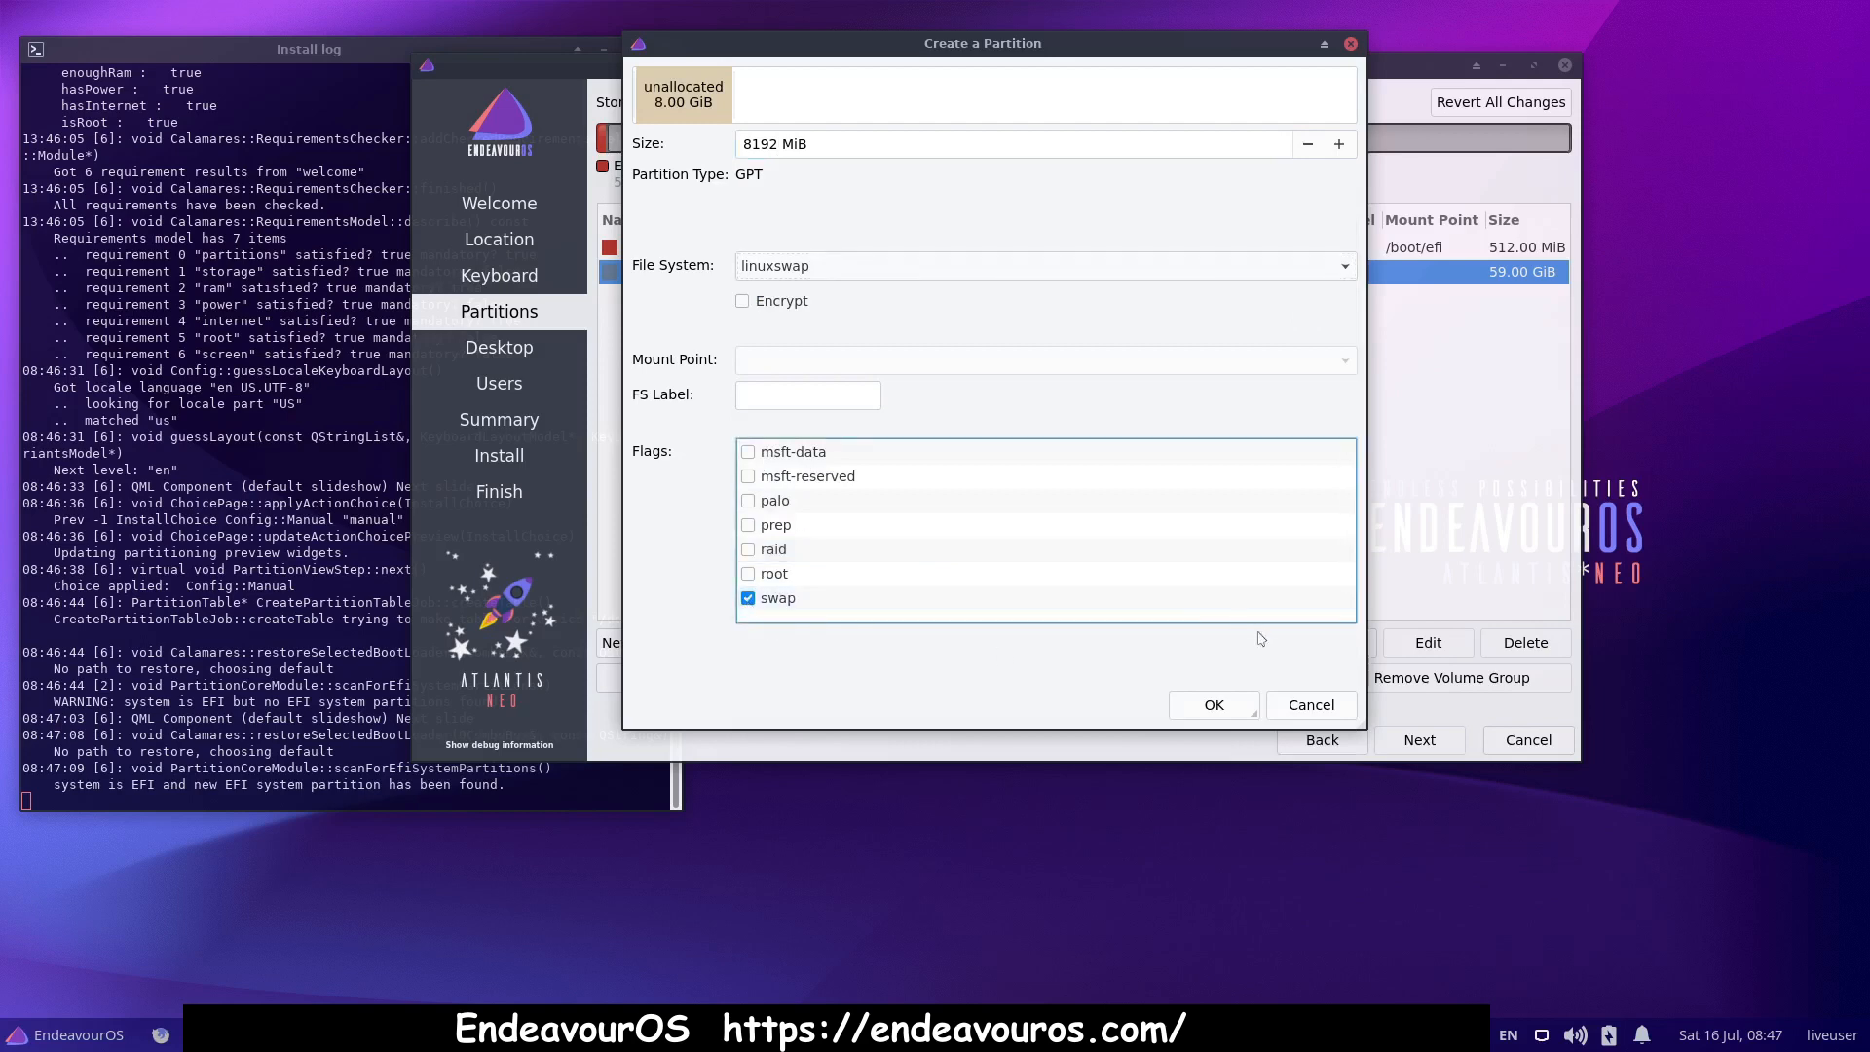
click(1225, 707)
- Create a 26221 MiB ext4 partition in the free space, mounted at / with the root flag
click(685, 298)
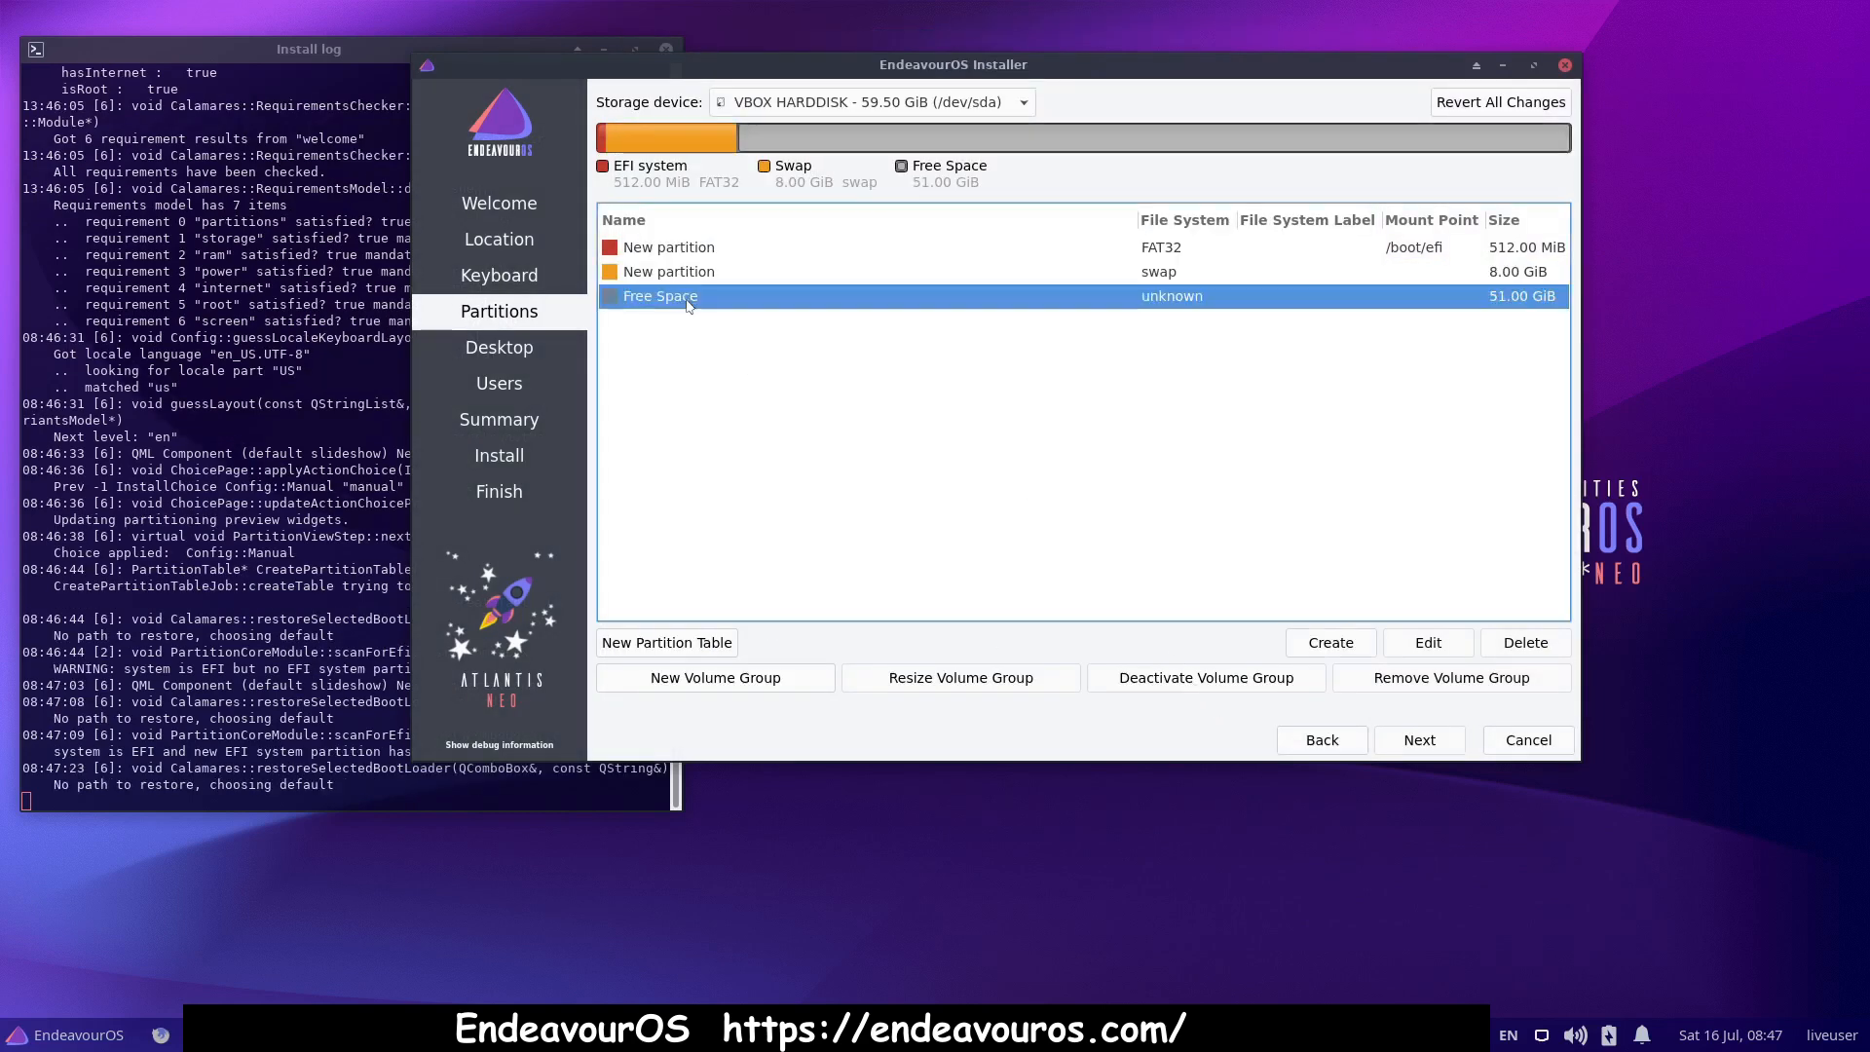
click(1334, 645)
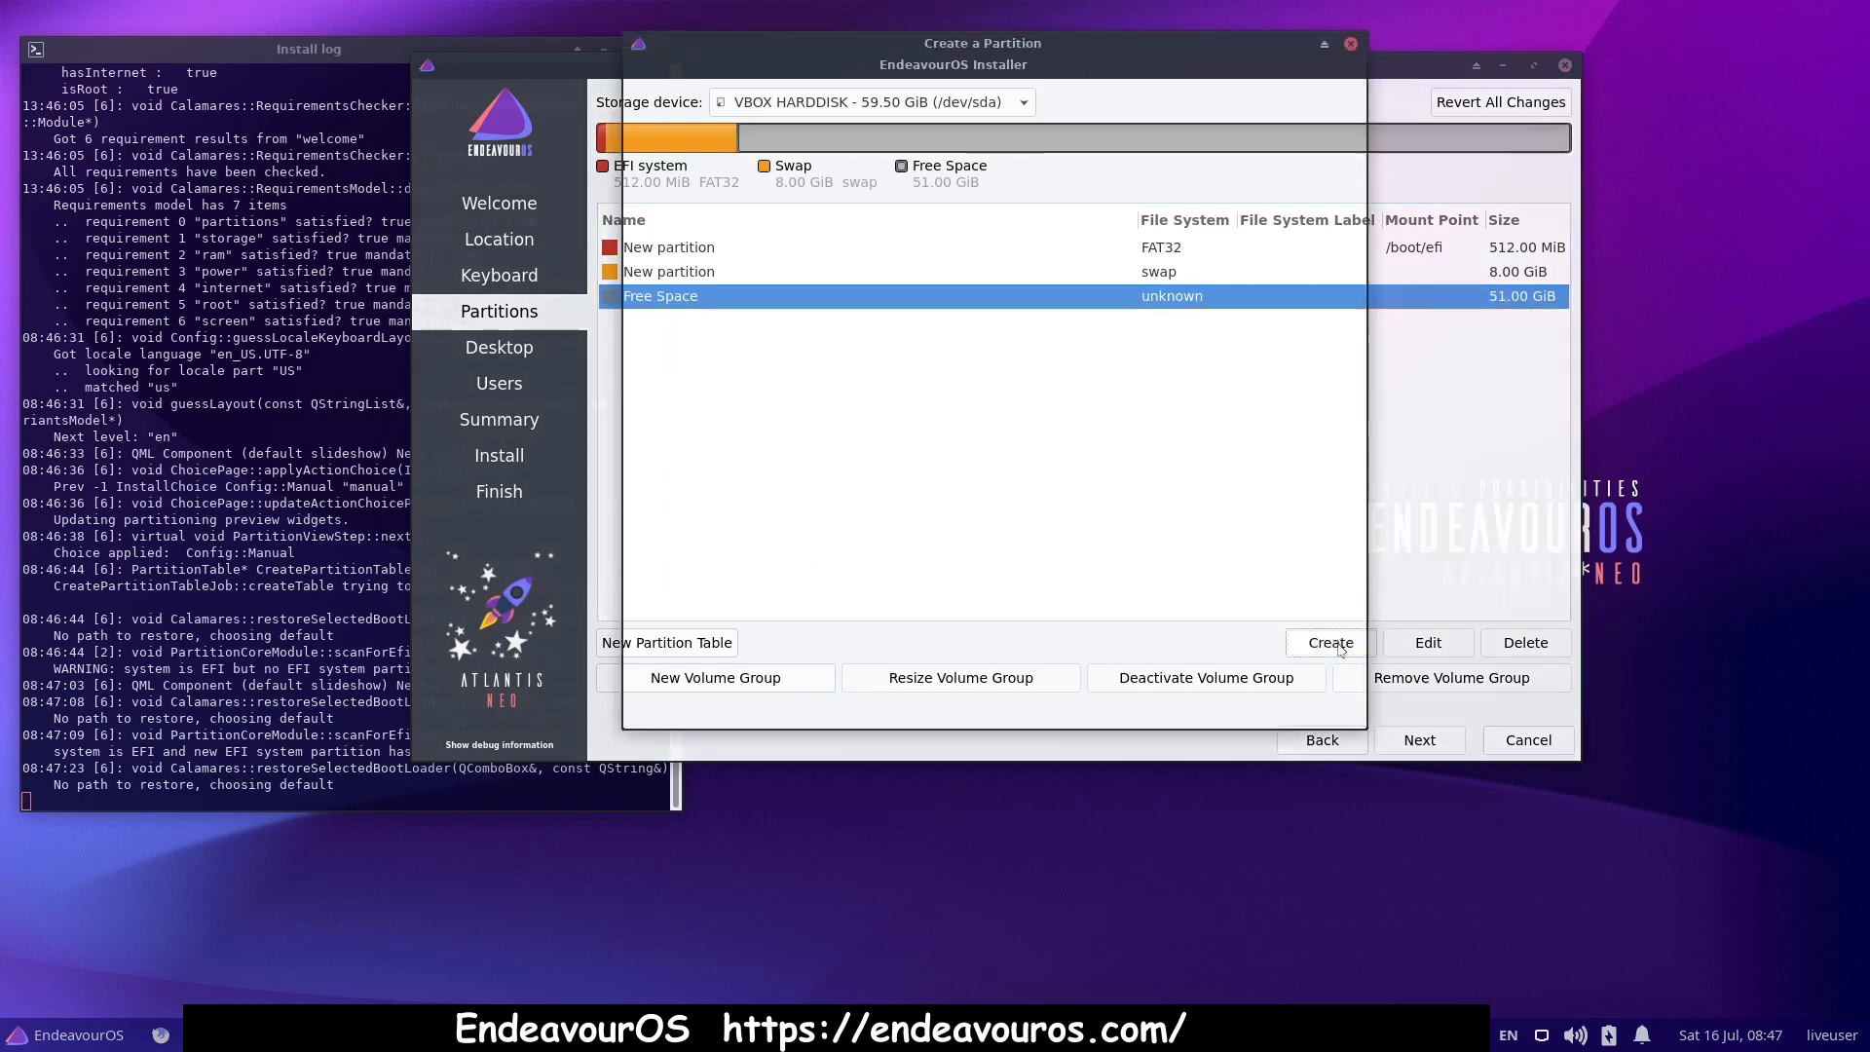
drag(758, 143, 716, 138)
text(26221 MiB)
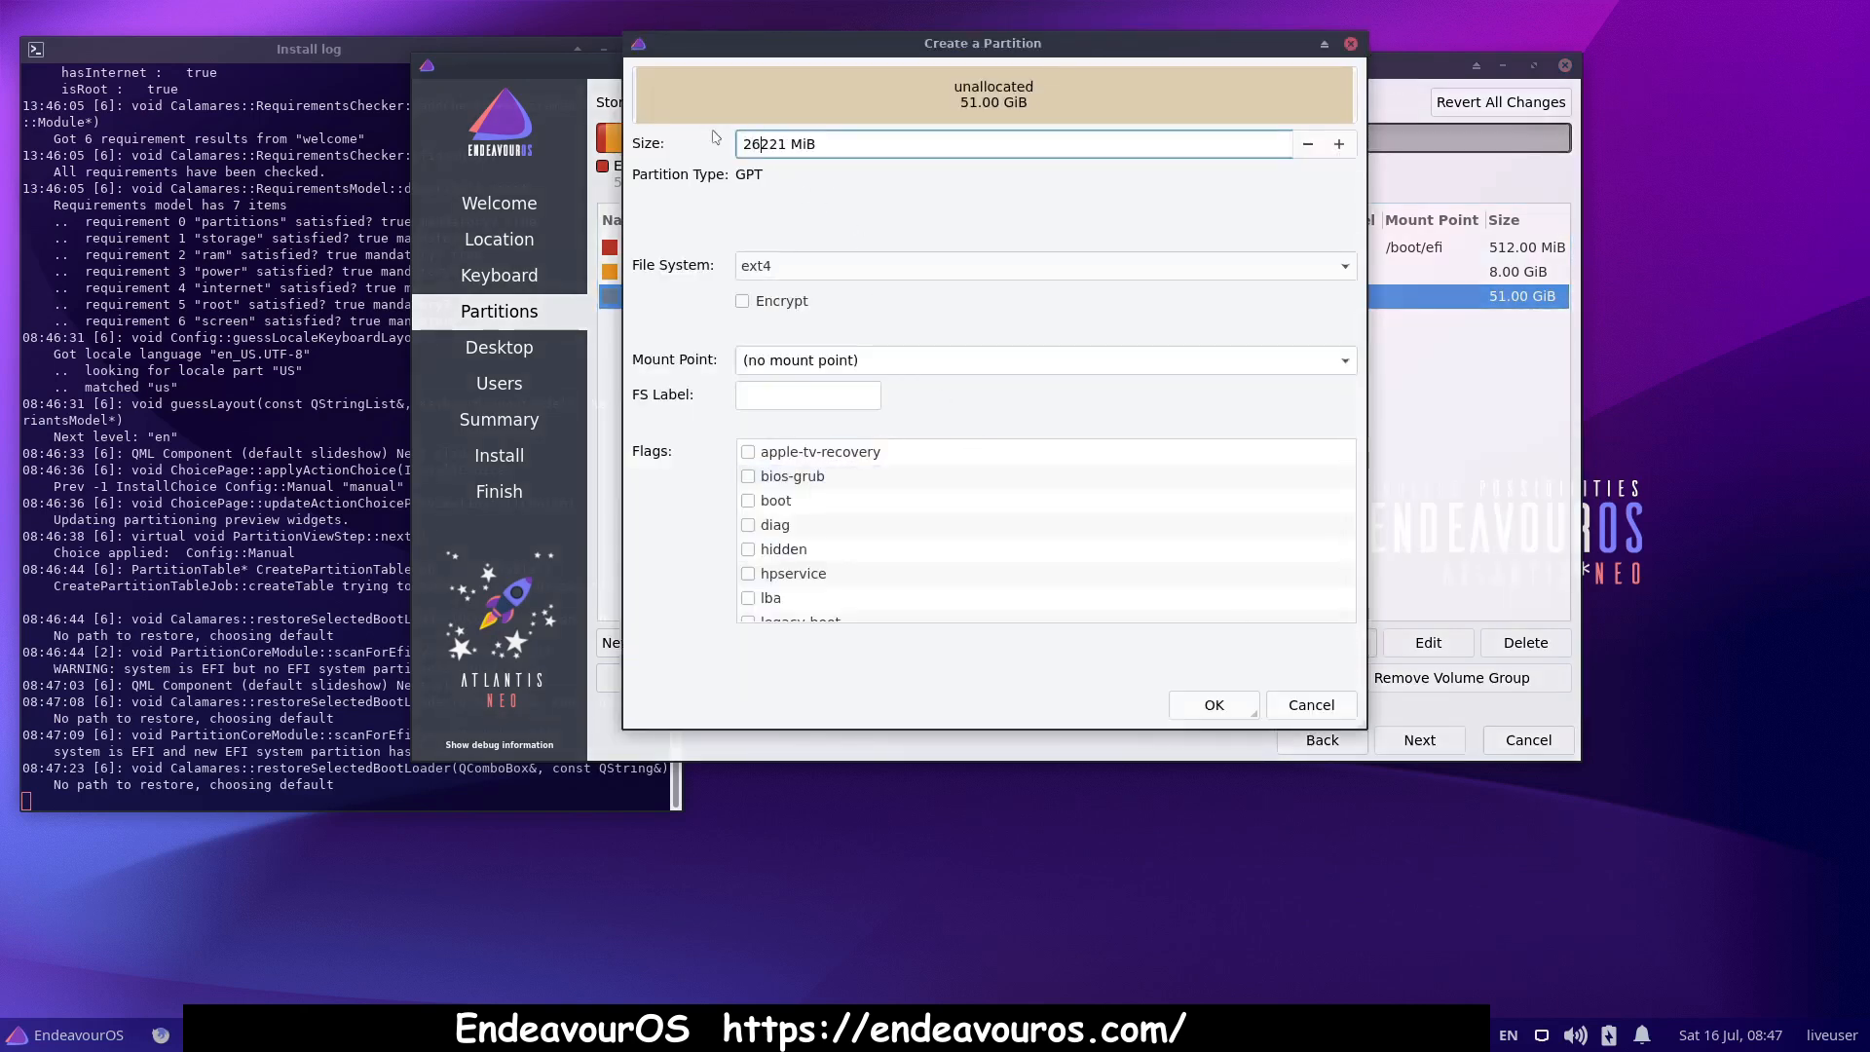
click(1345, 365)
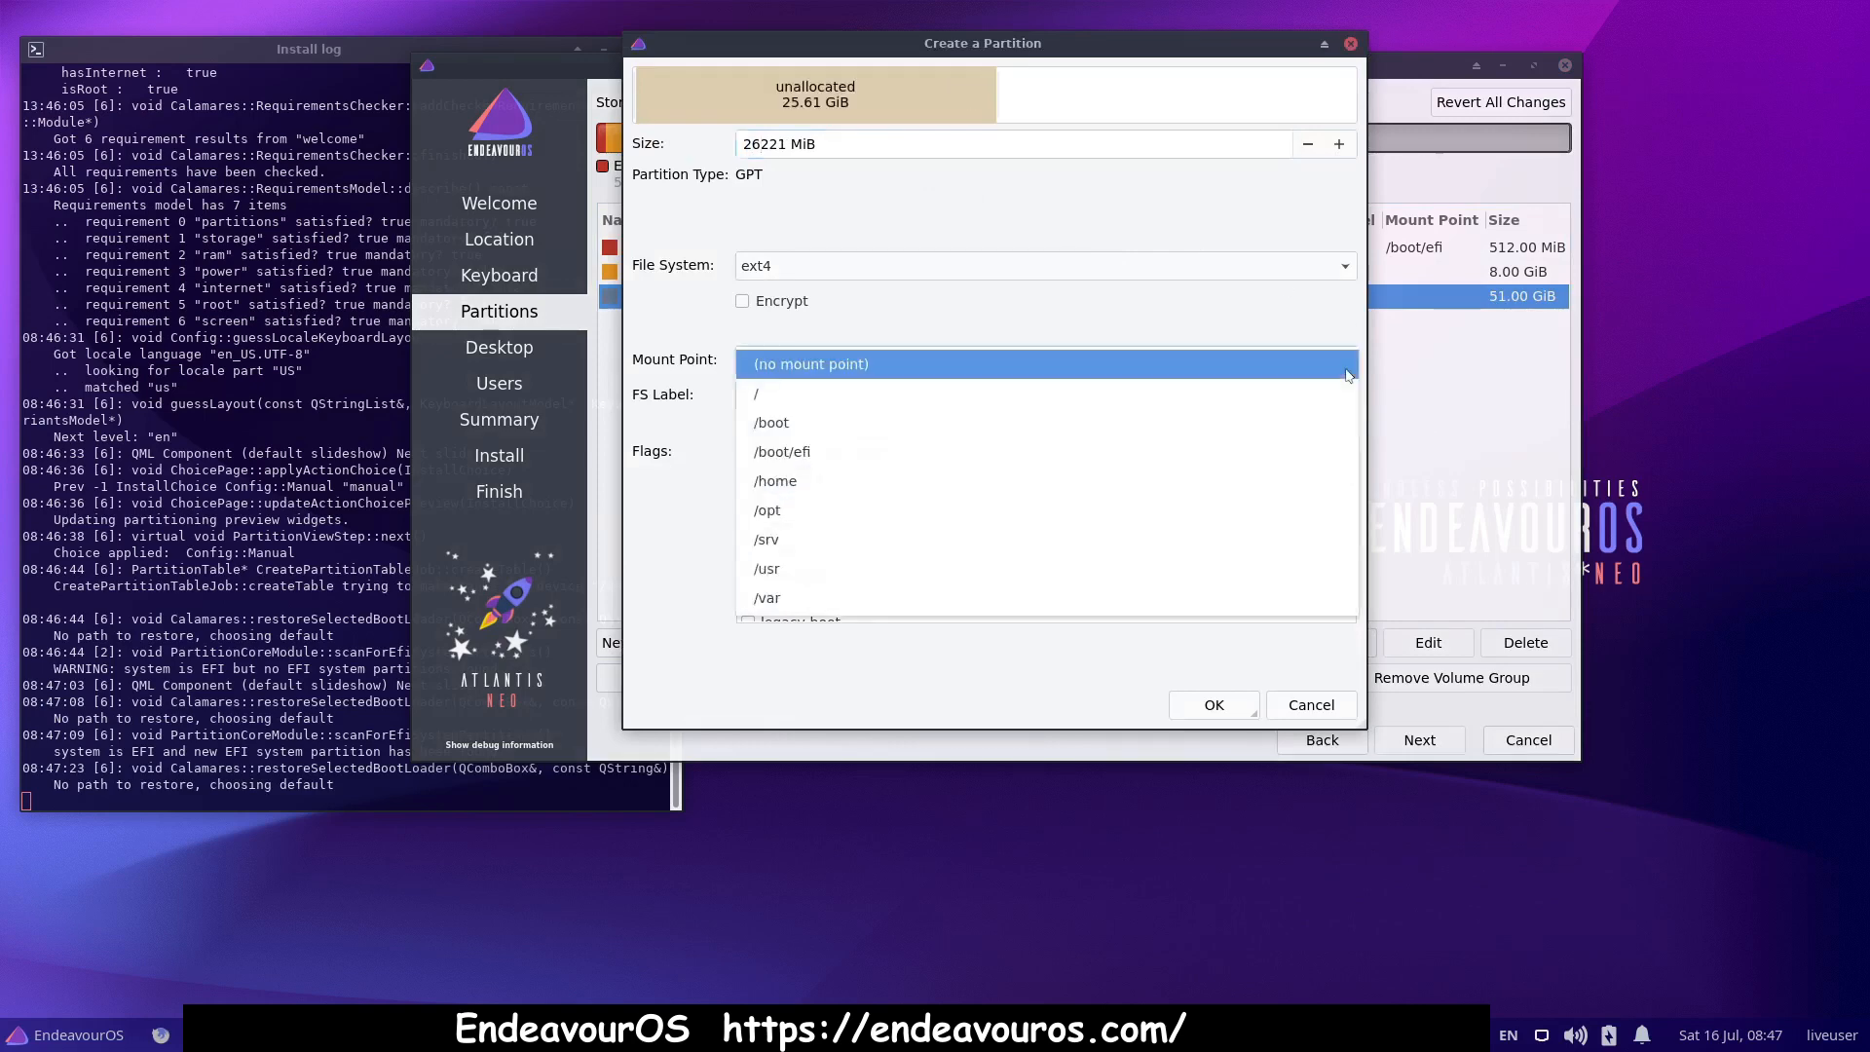
click(1305, 382)
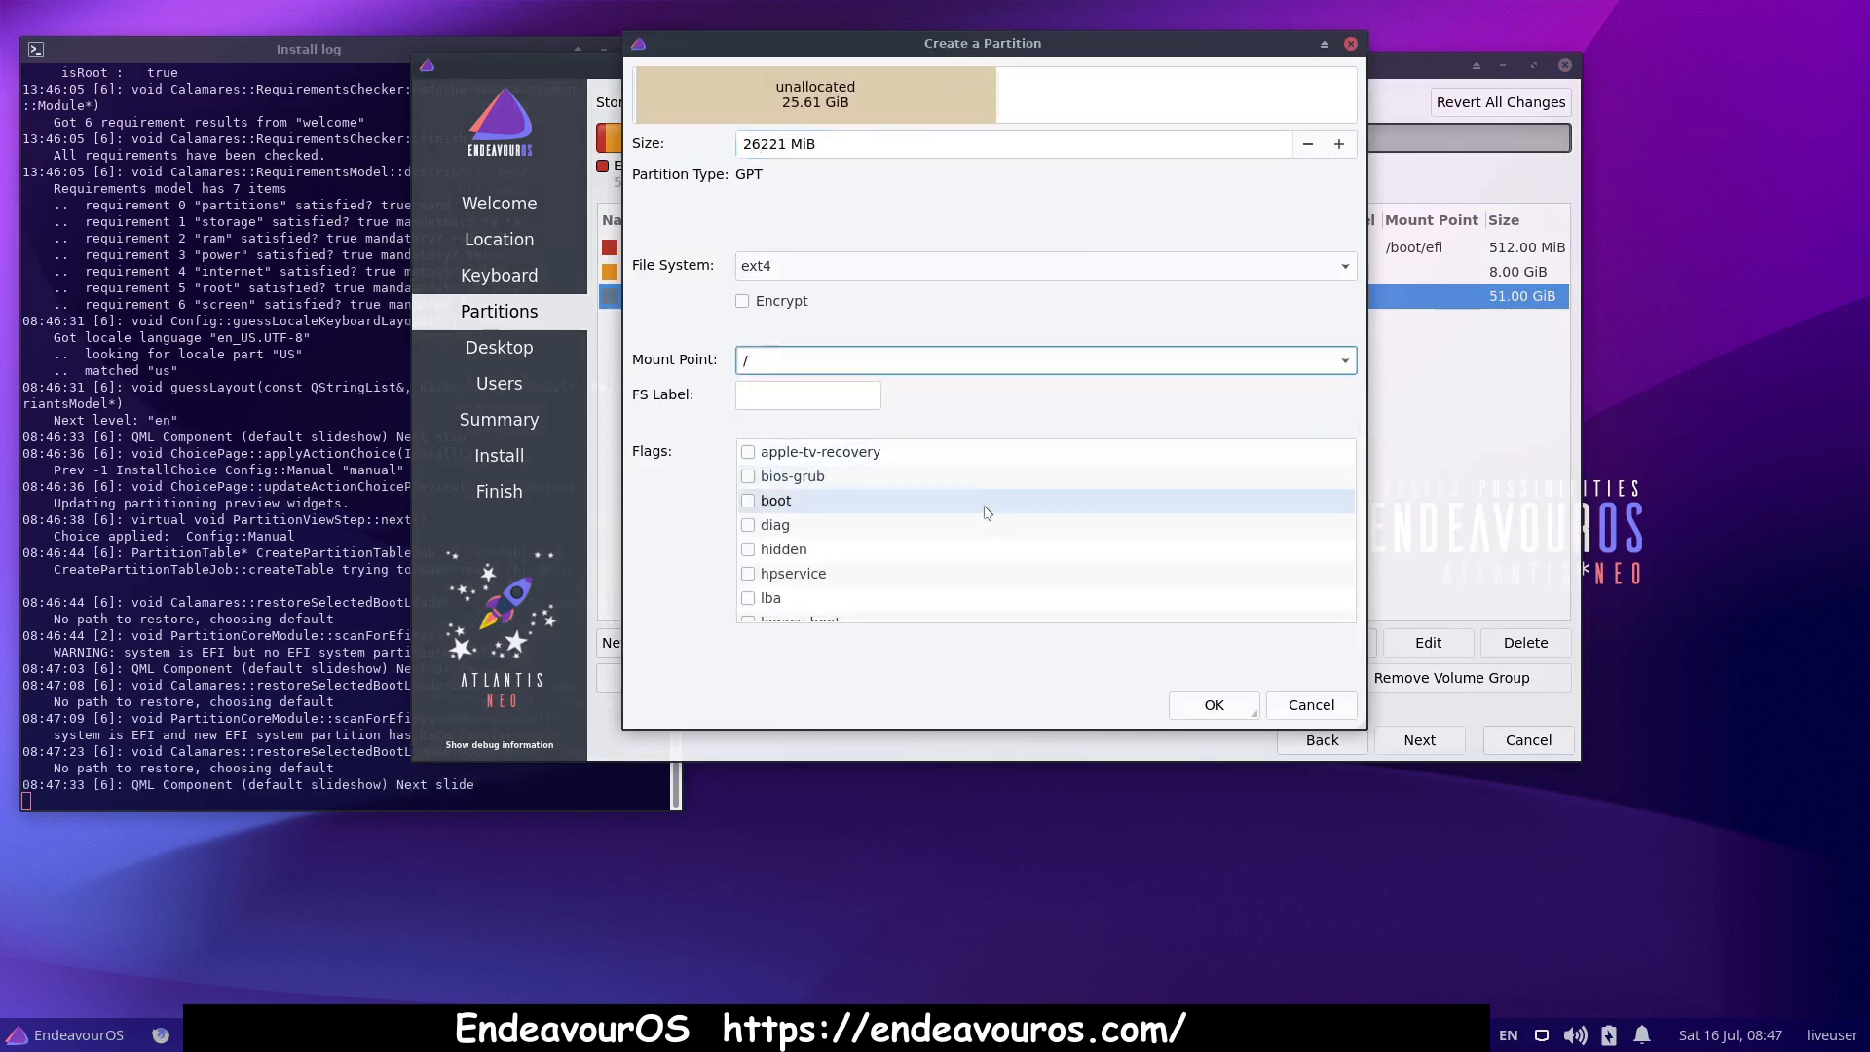
scroll(986, 517, down, 3)
click(766, 580)
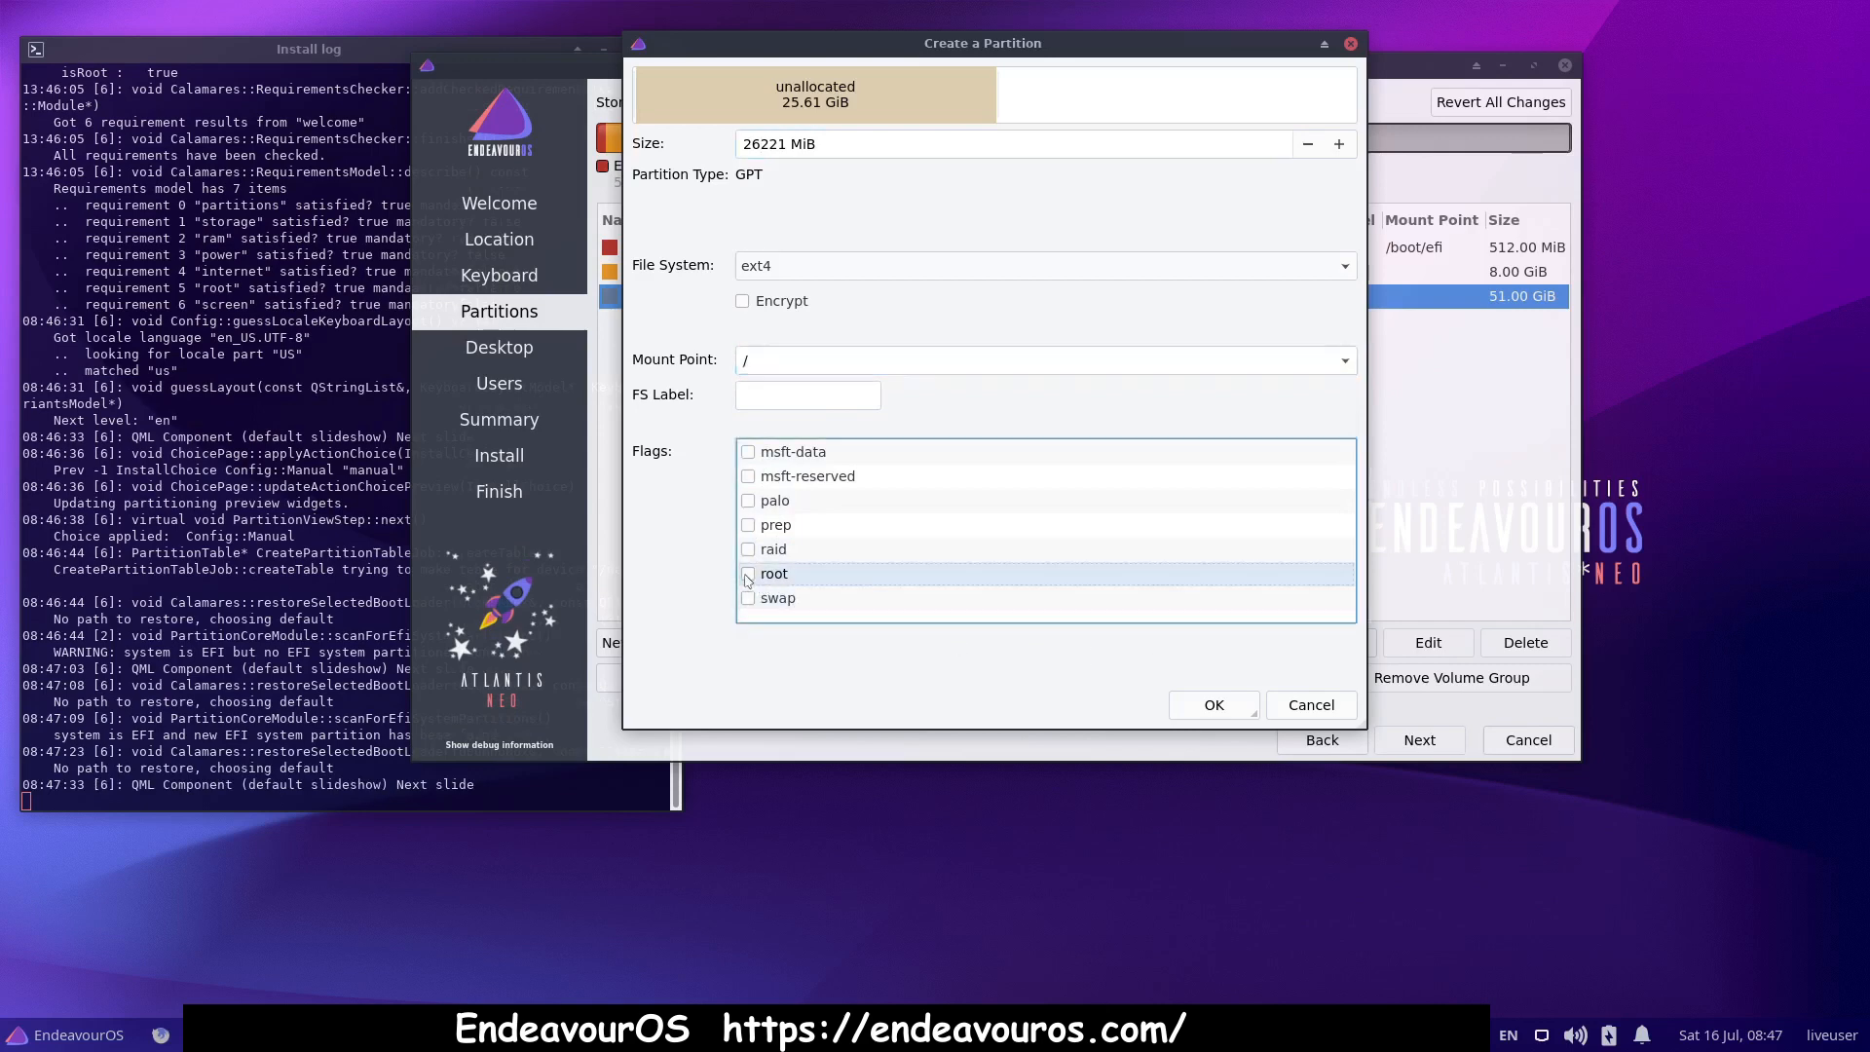
click(748, 574)
click(1213, 704)
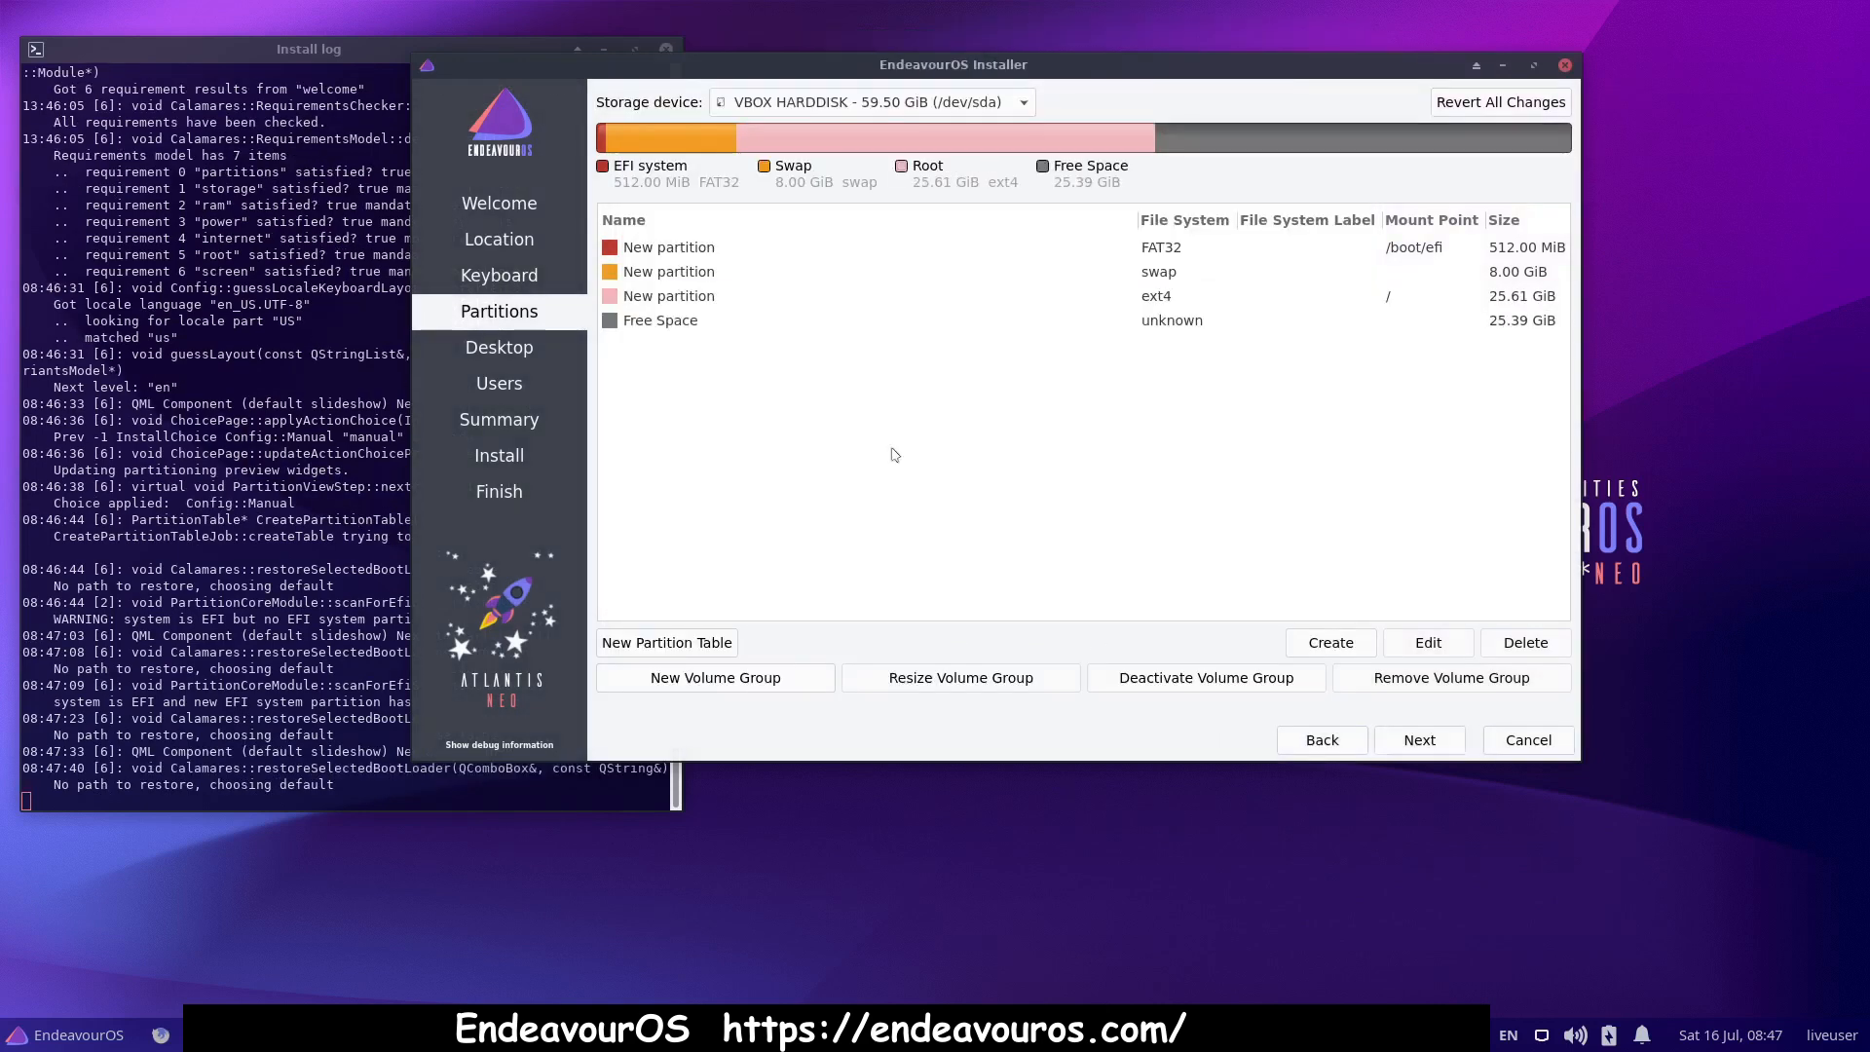
- Create an ext4 partition mounted at /home from all of the remaining free space
click(654, 321)
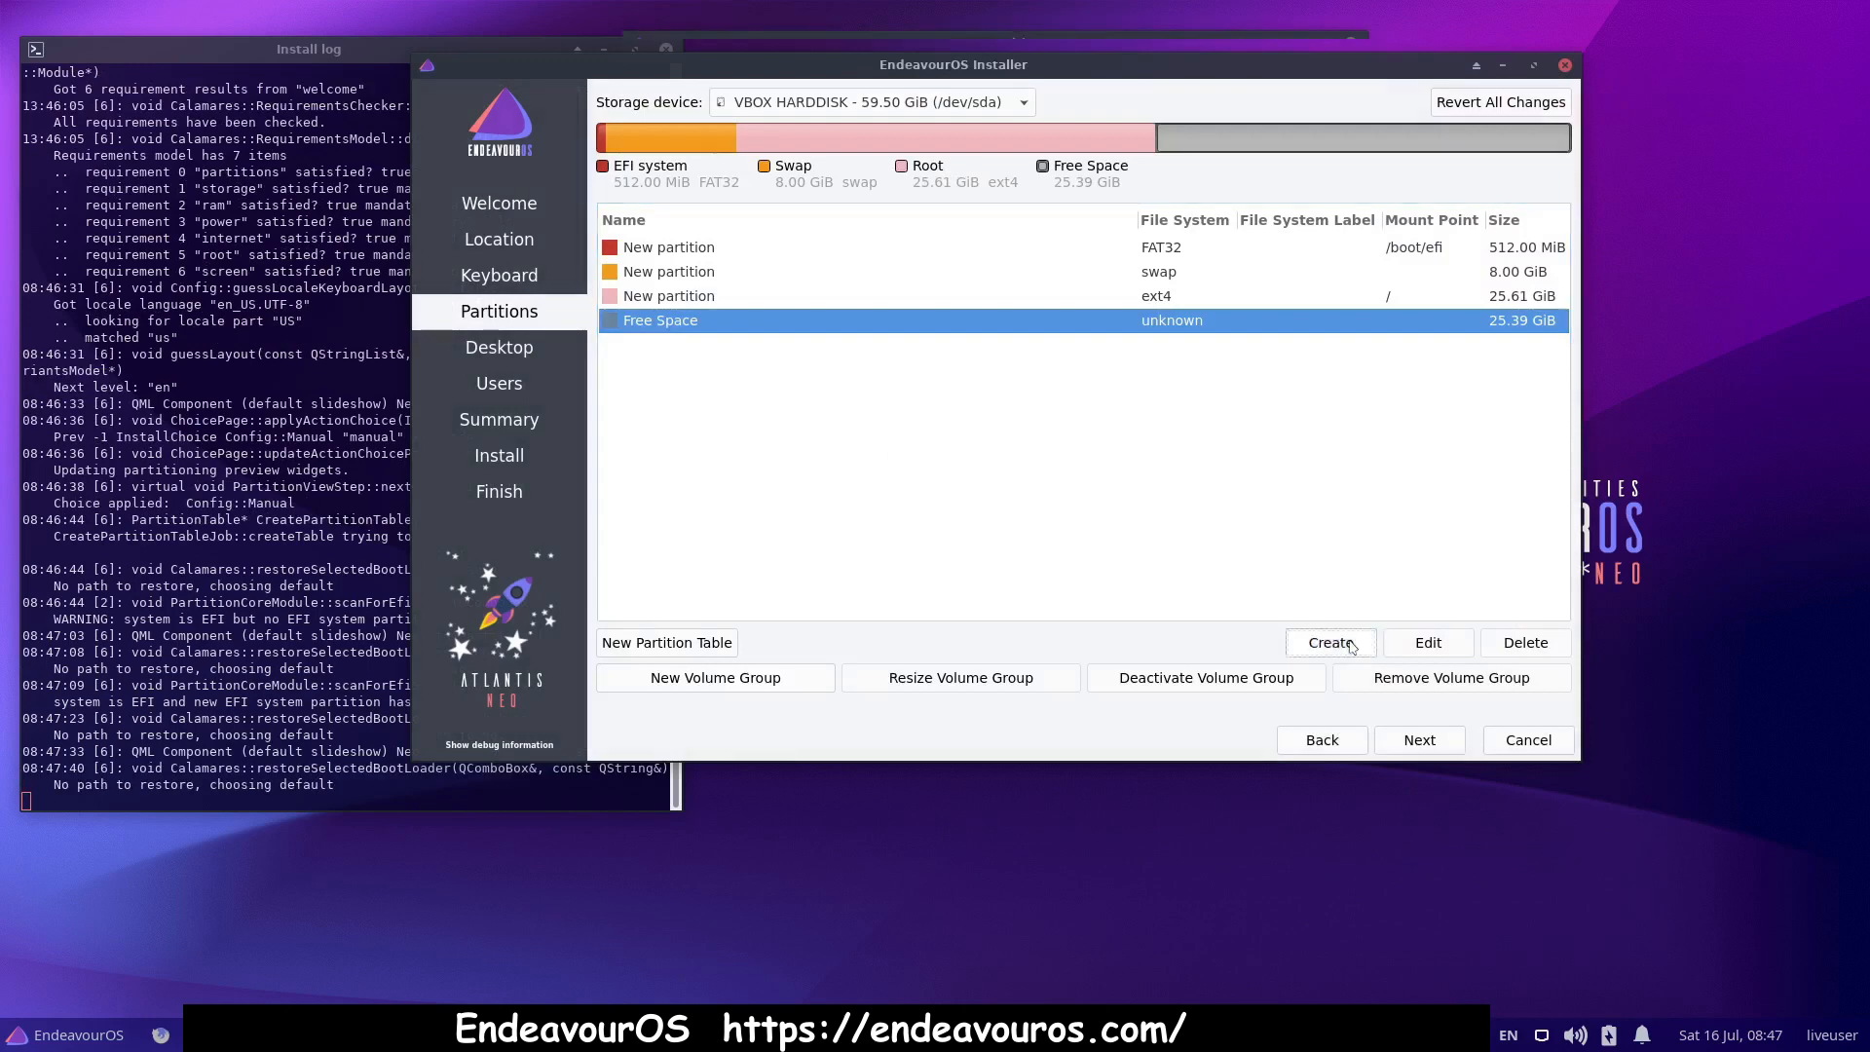
click(1349, 643)
click(1349, 362)
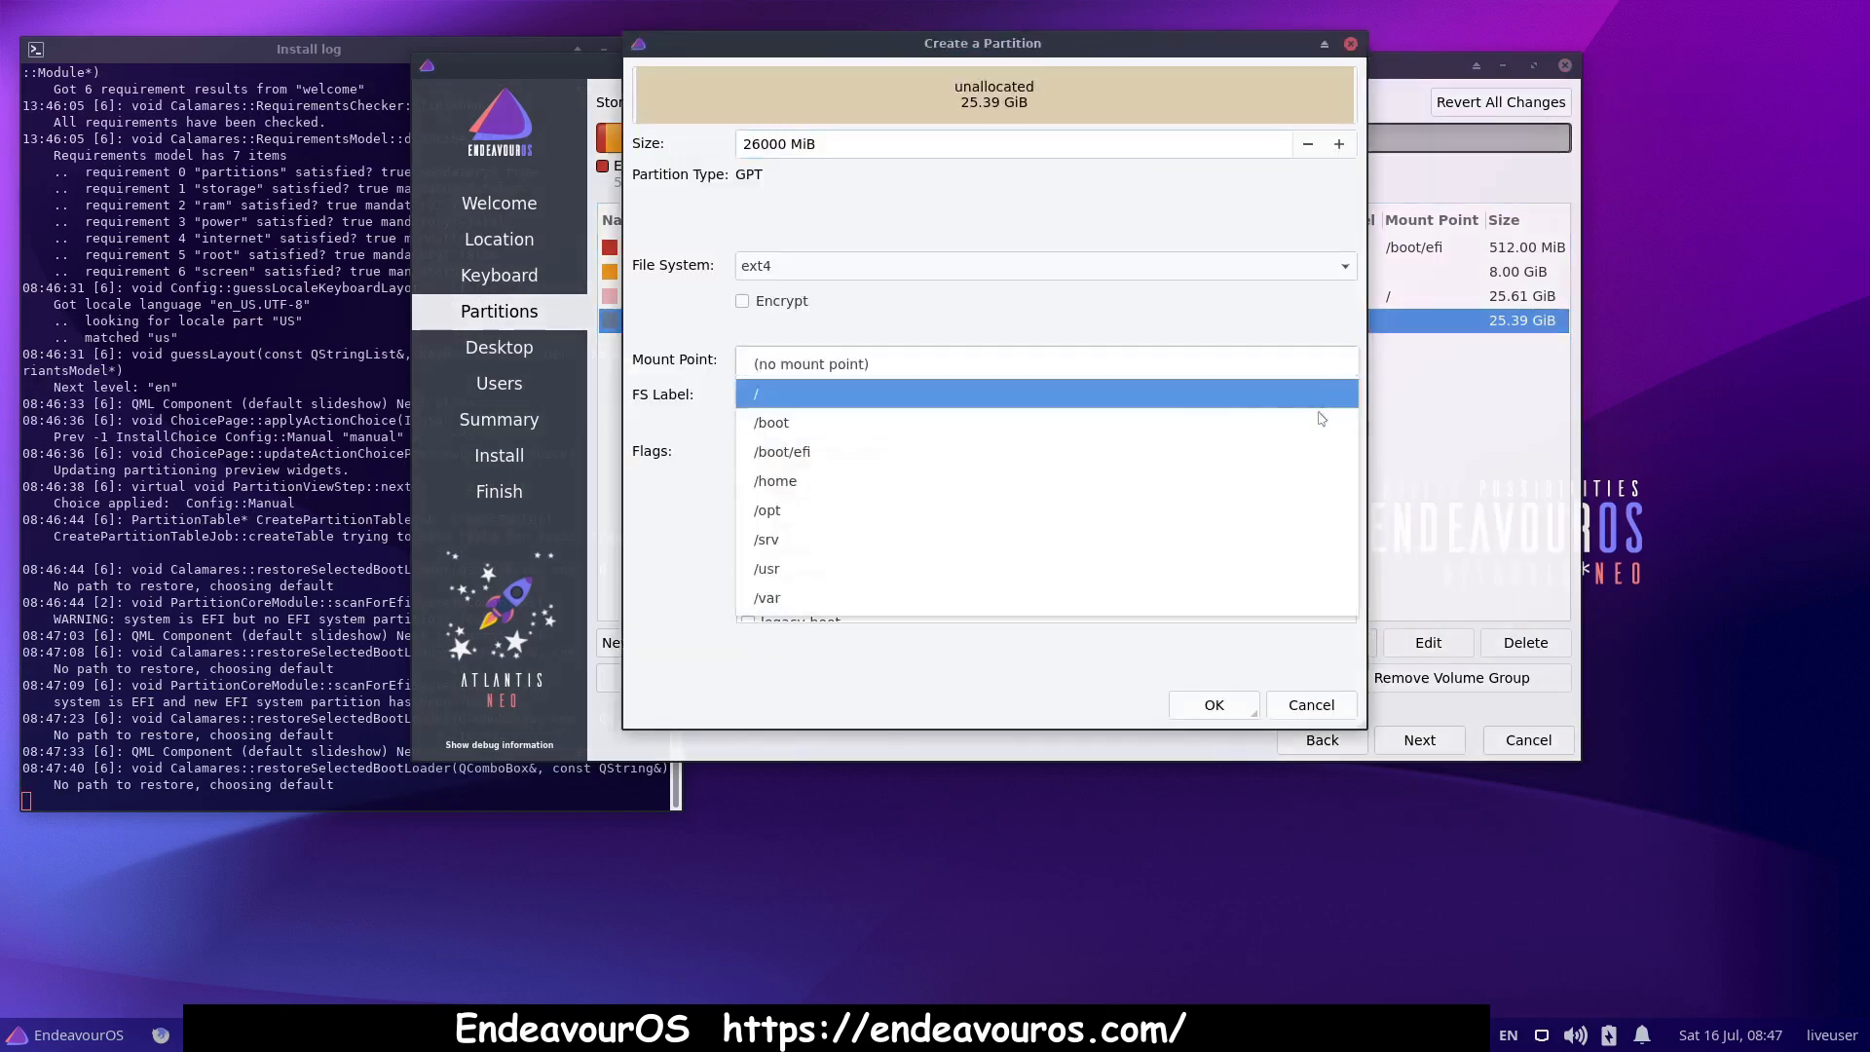
click(1295, 481)
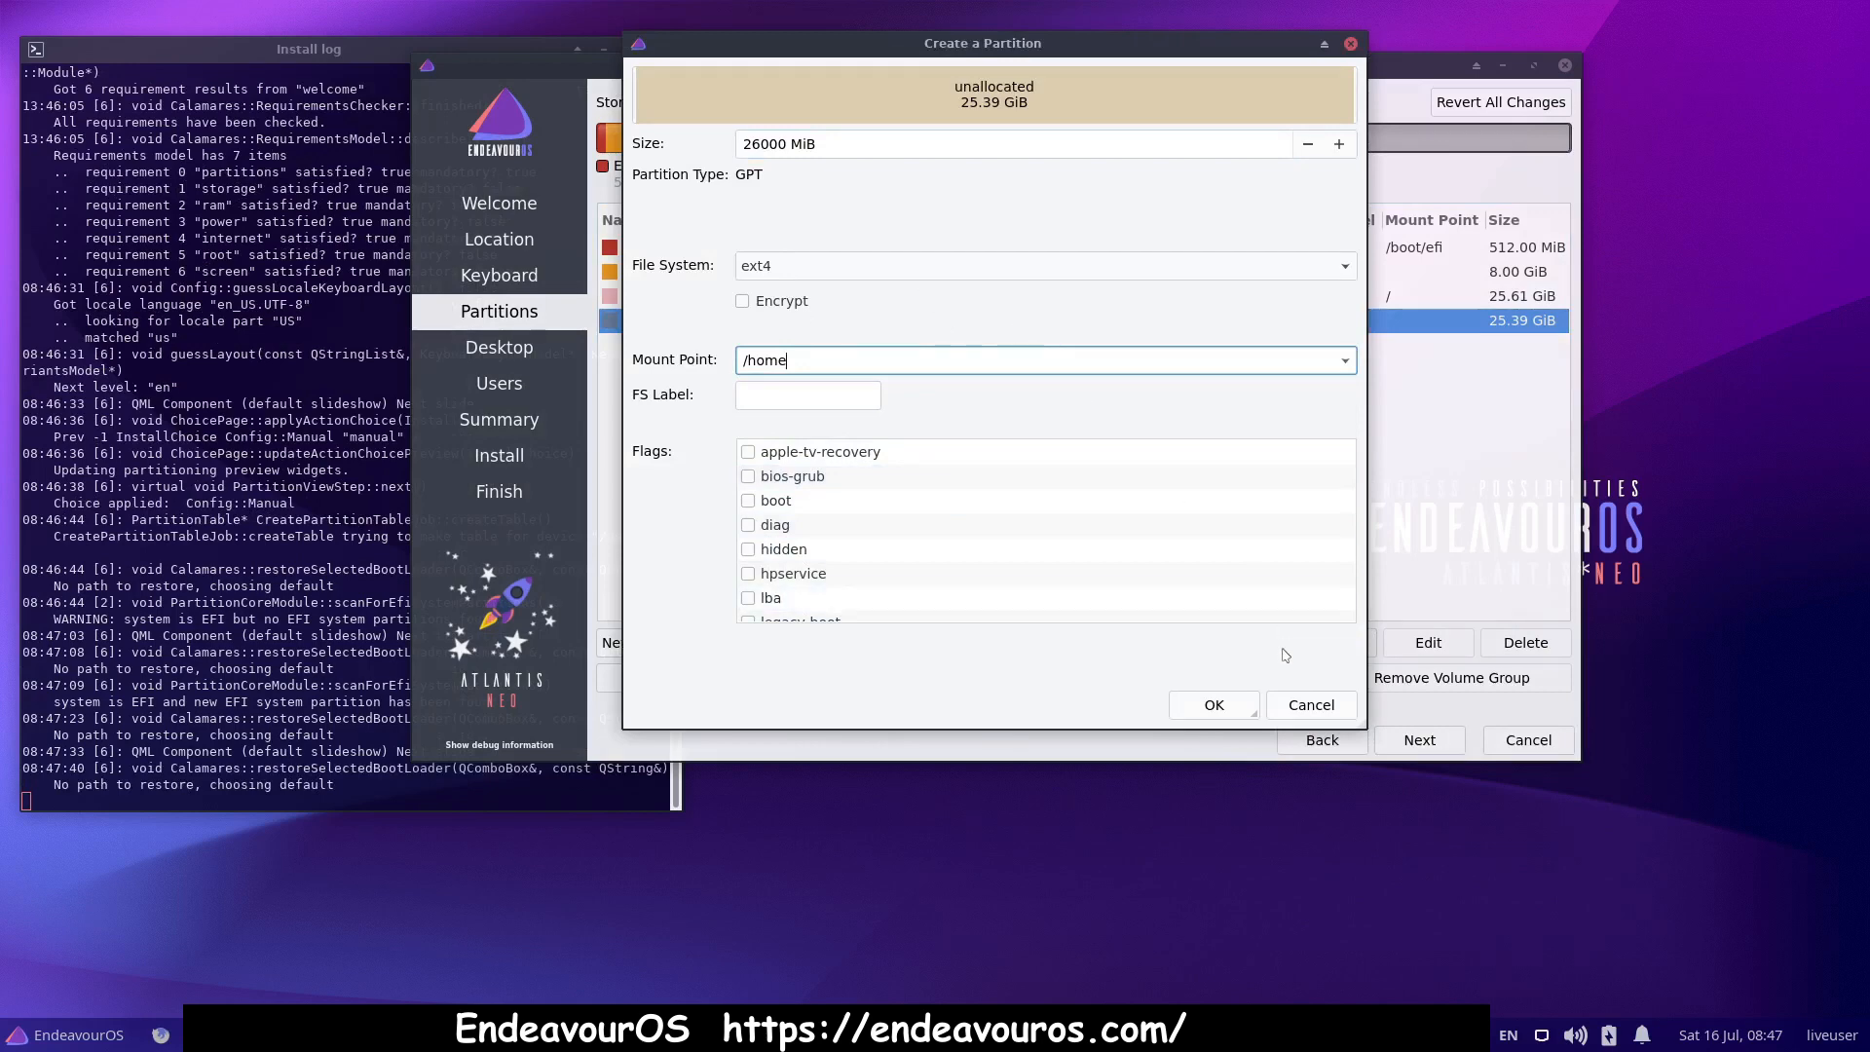
click(1218, 706)
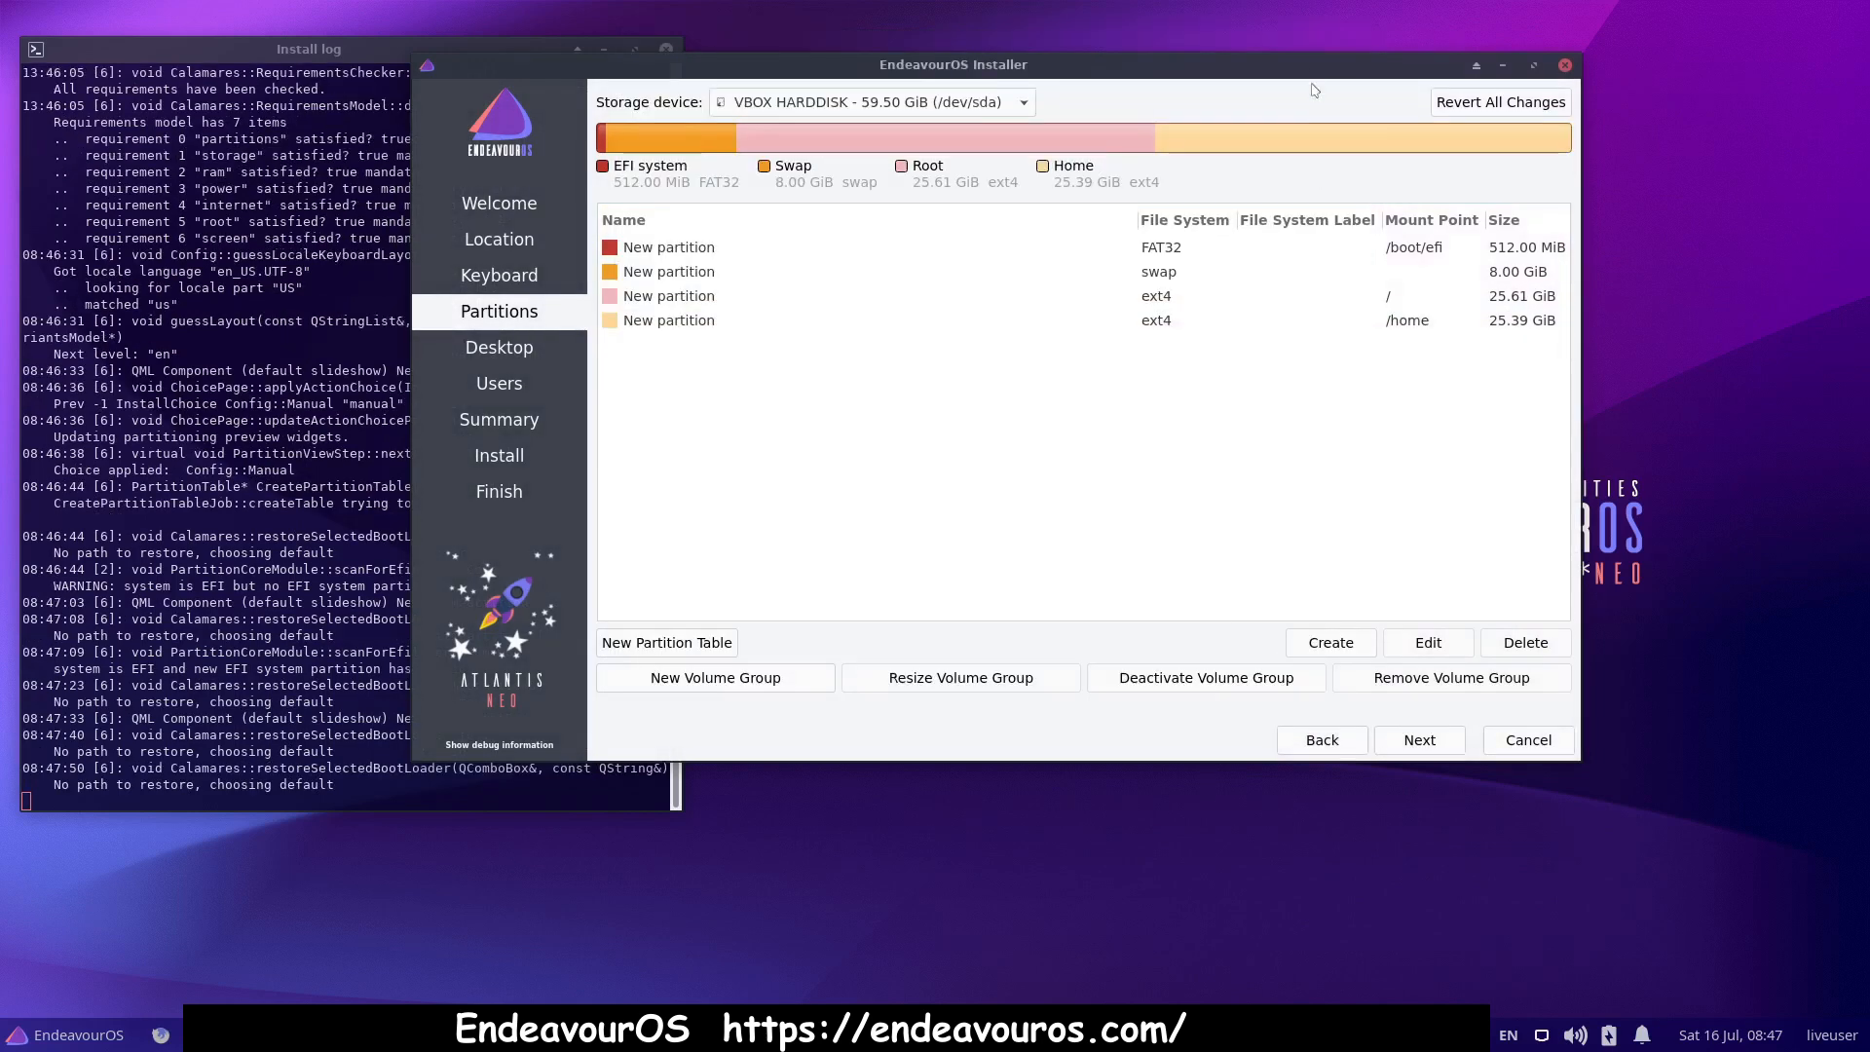
- Check the flags of the FAT32 /boot/efi partition without editing it, and accept the manual partition layout
drag(1296, 78, 1236, 60)
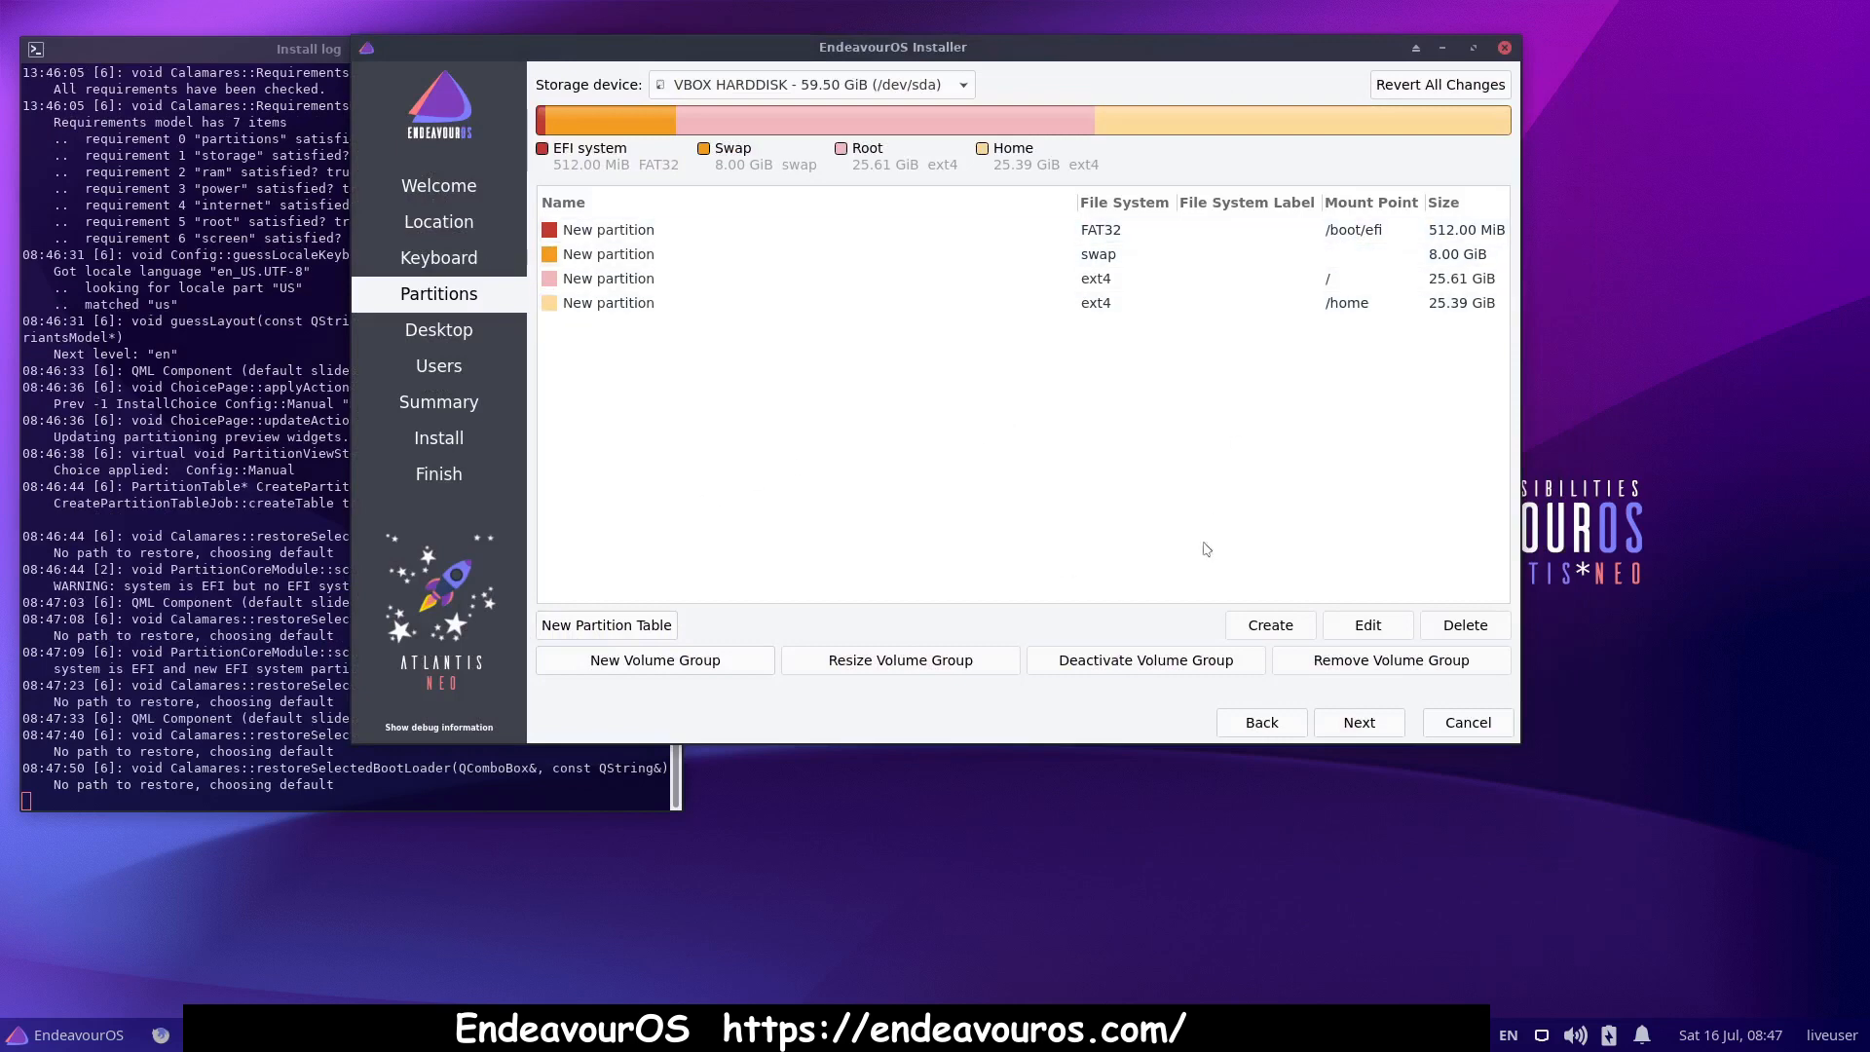
click(1107, 234)
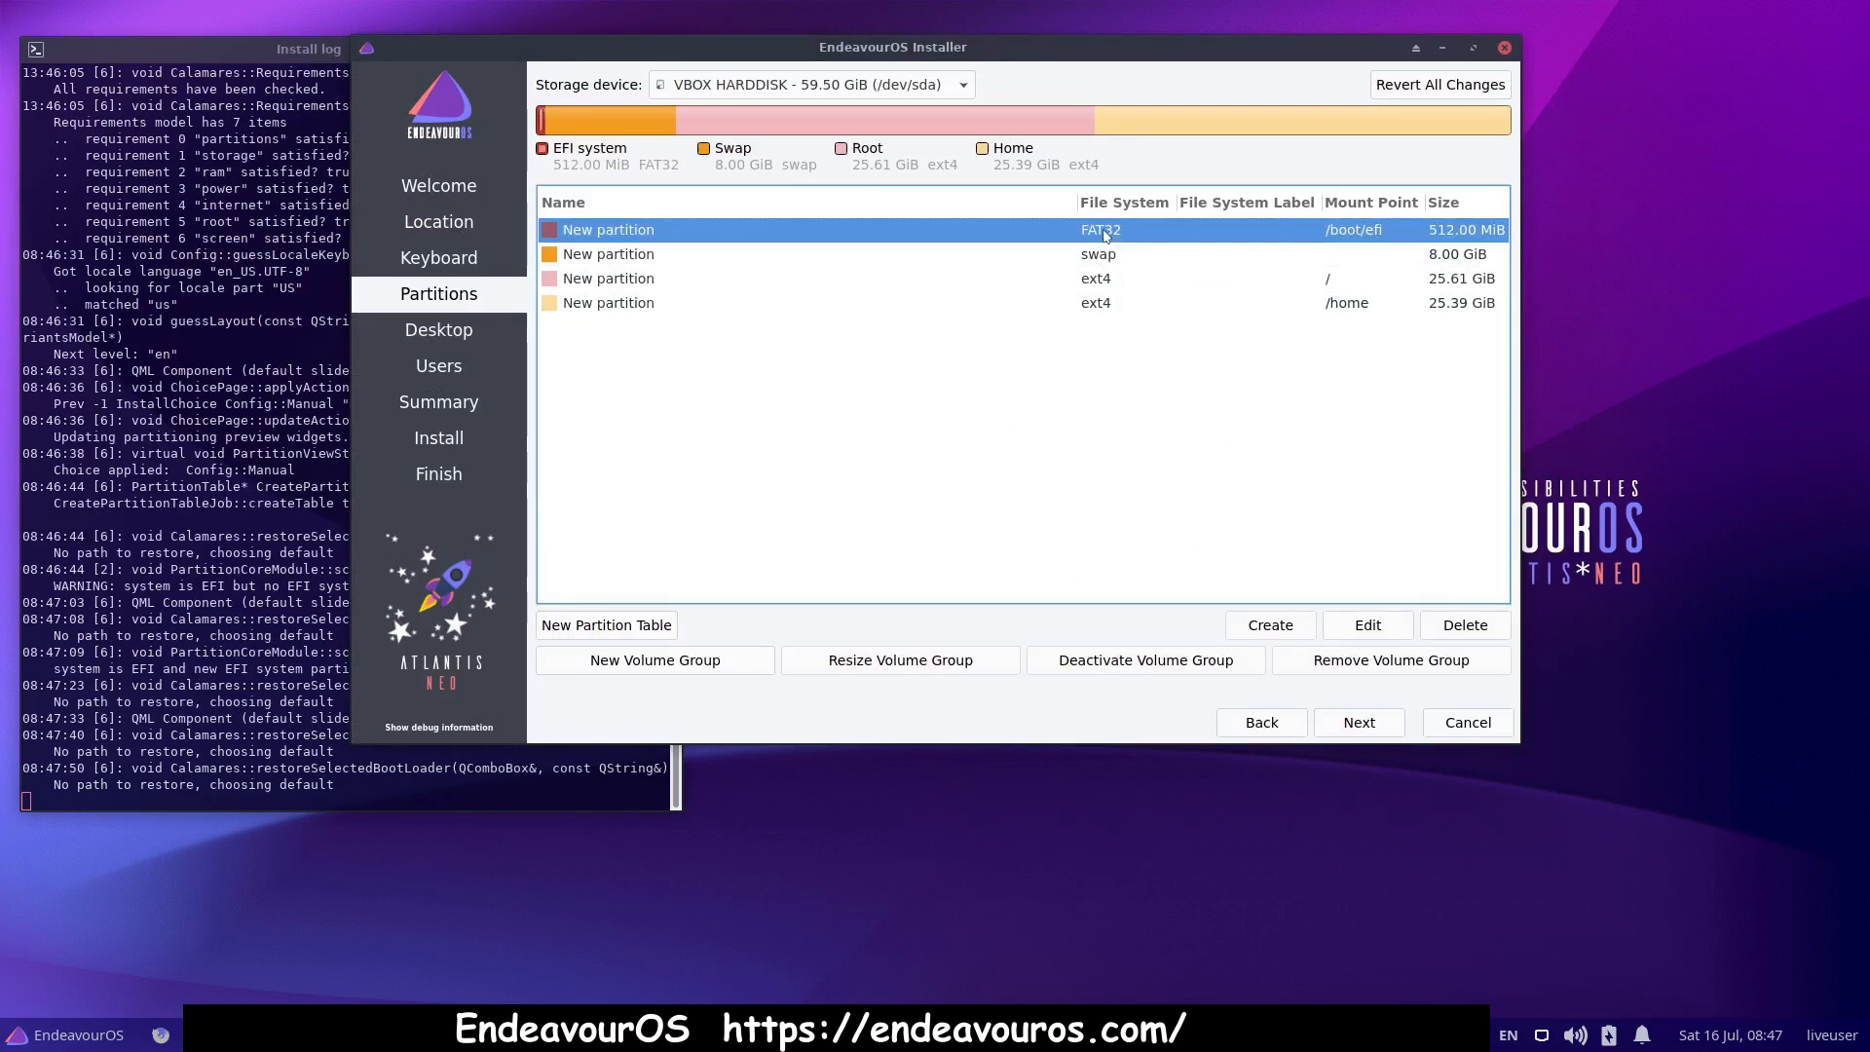
click(1348, 628)
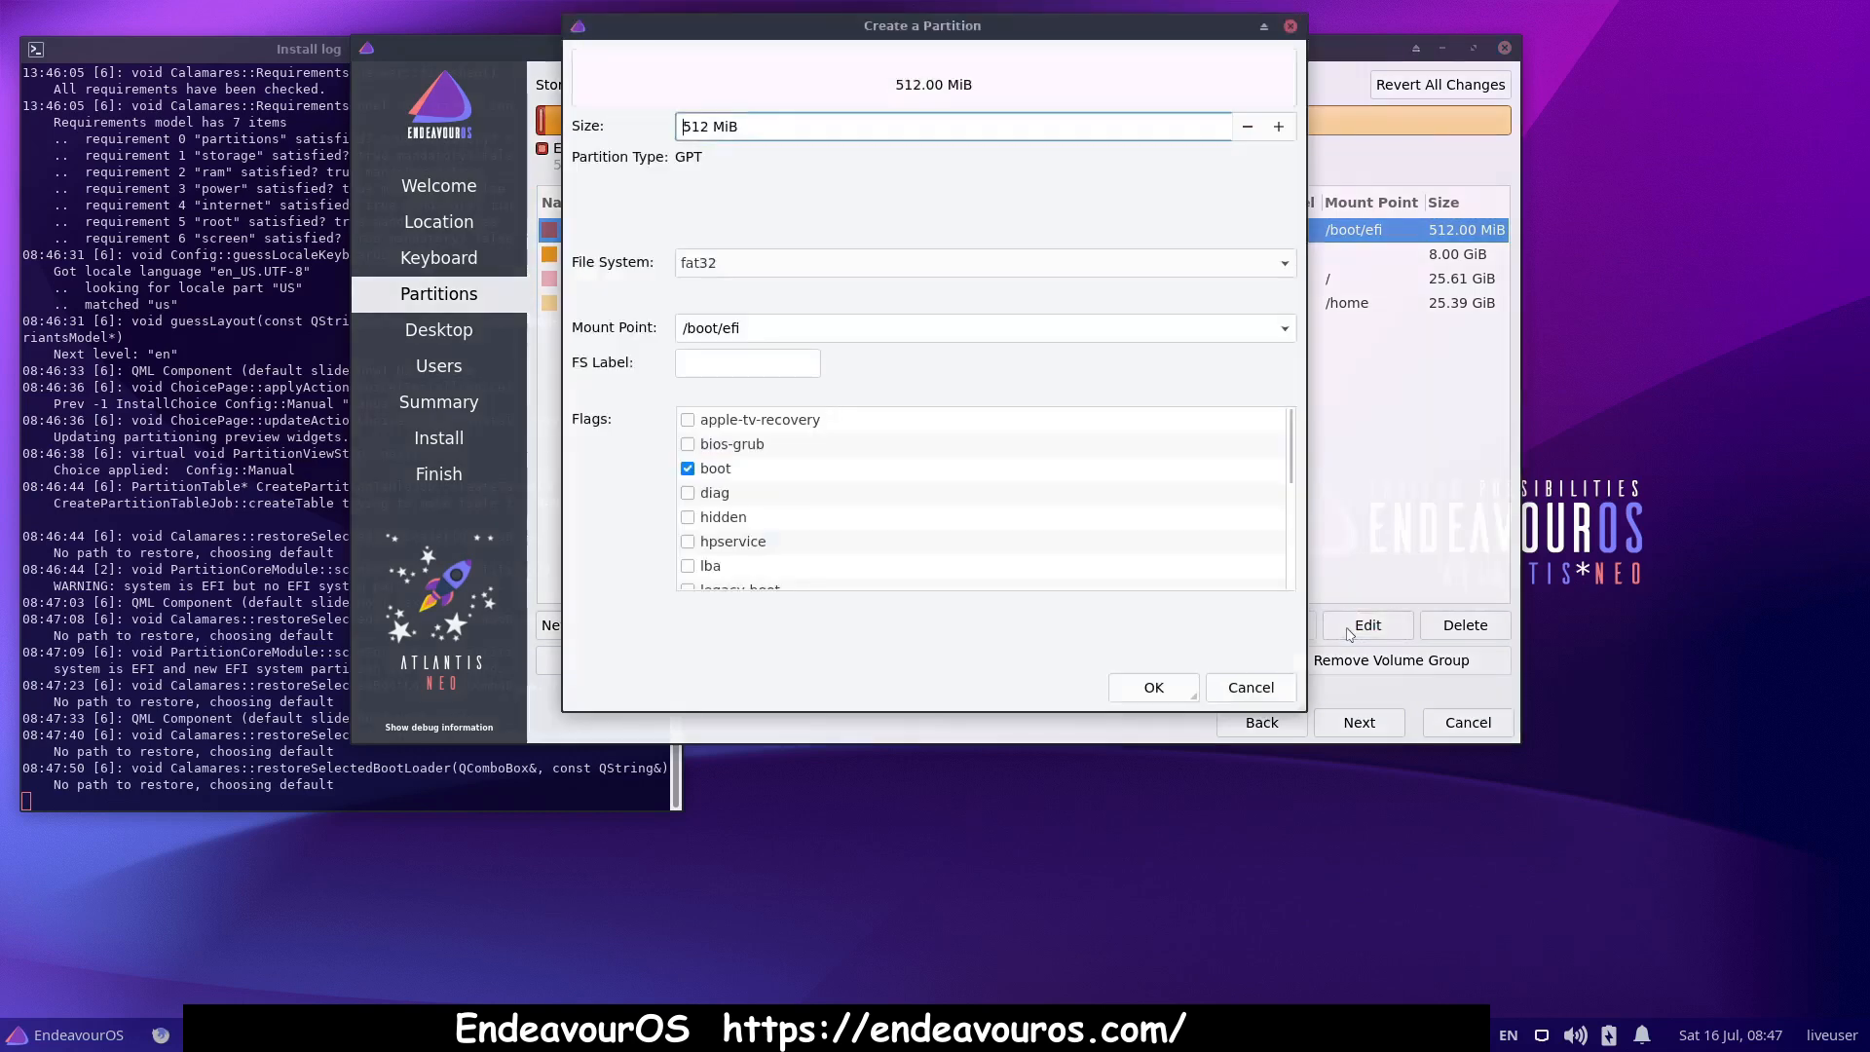
scroll(924, 495, down, 3)
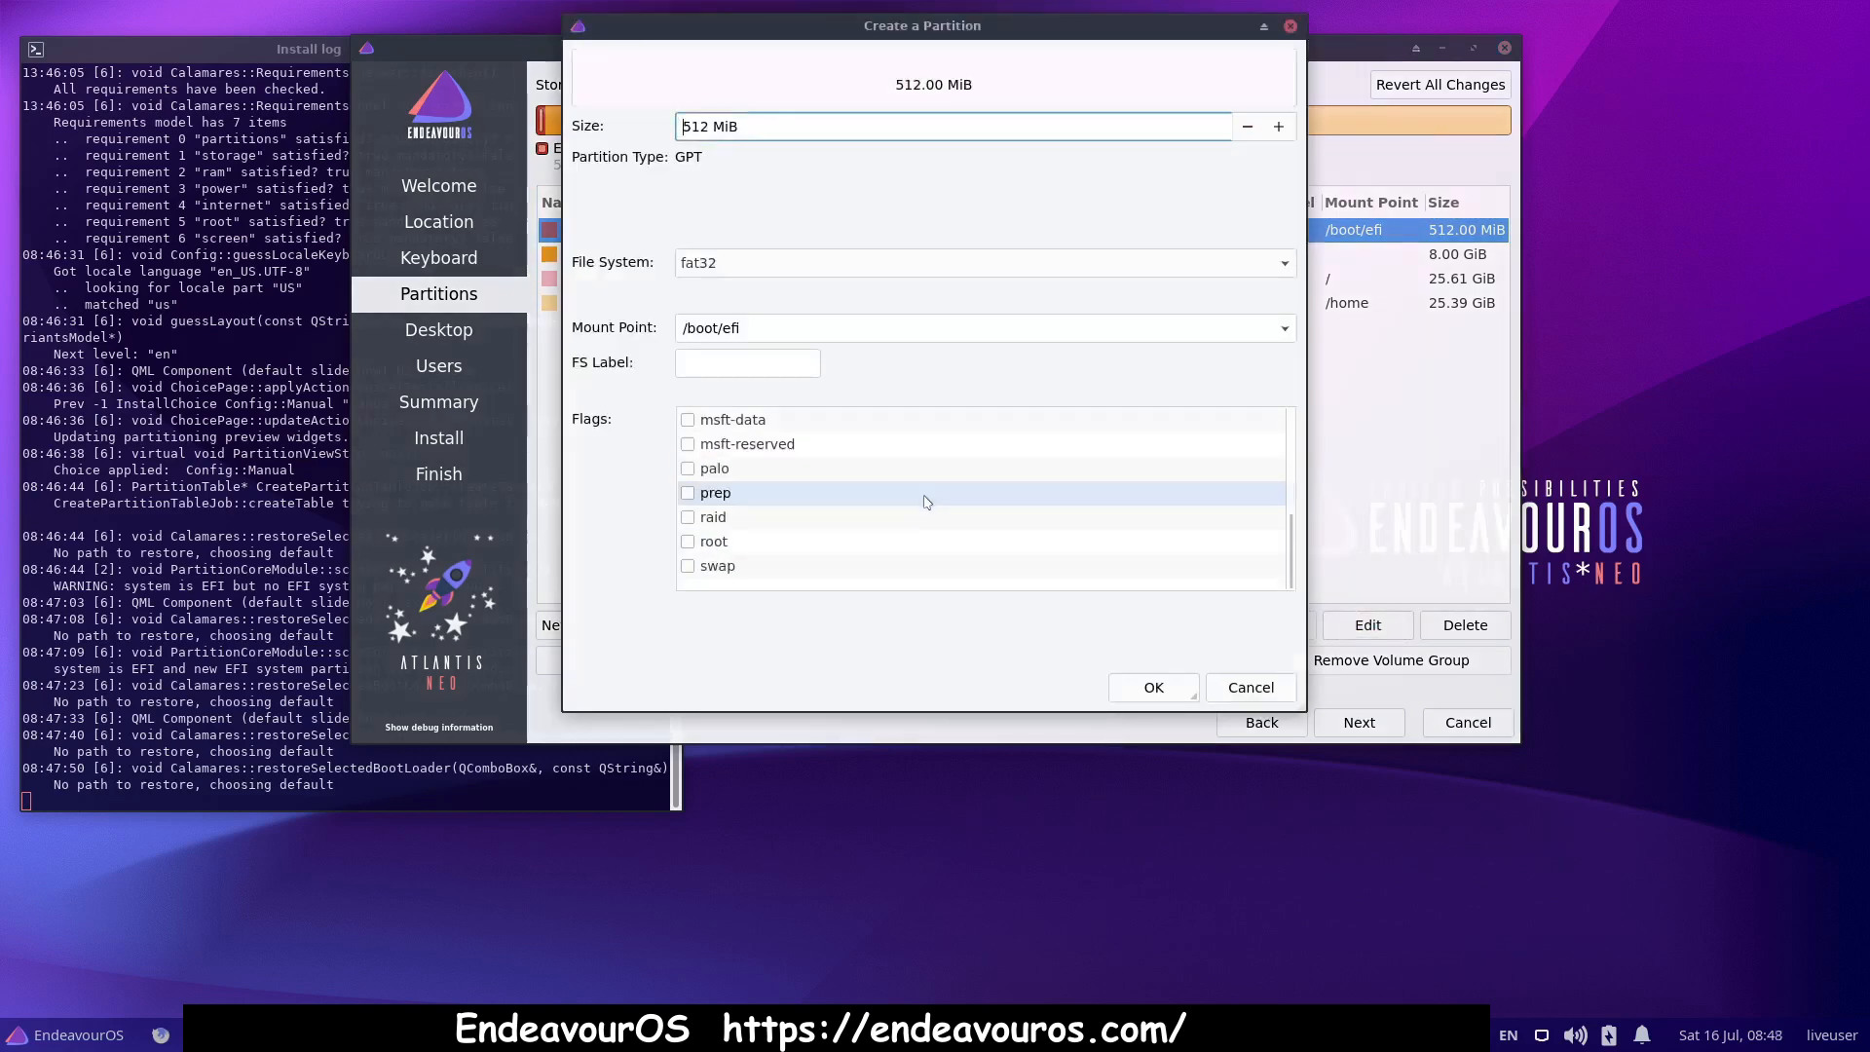
click(1252, 693)
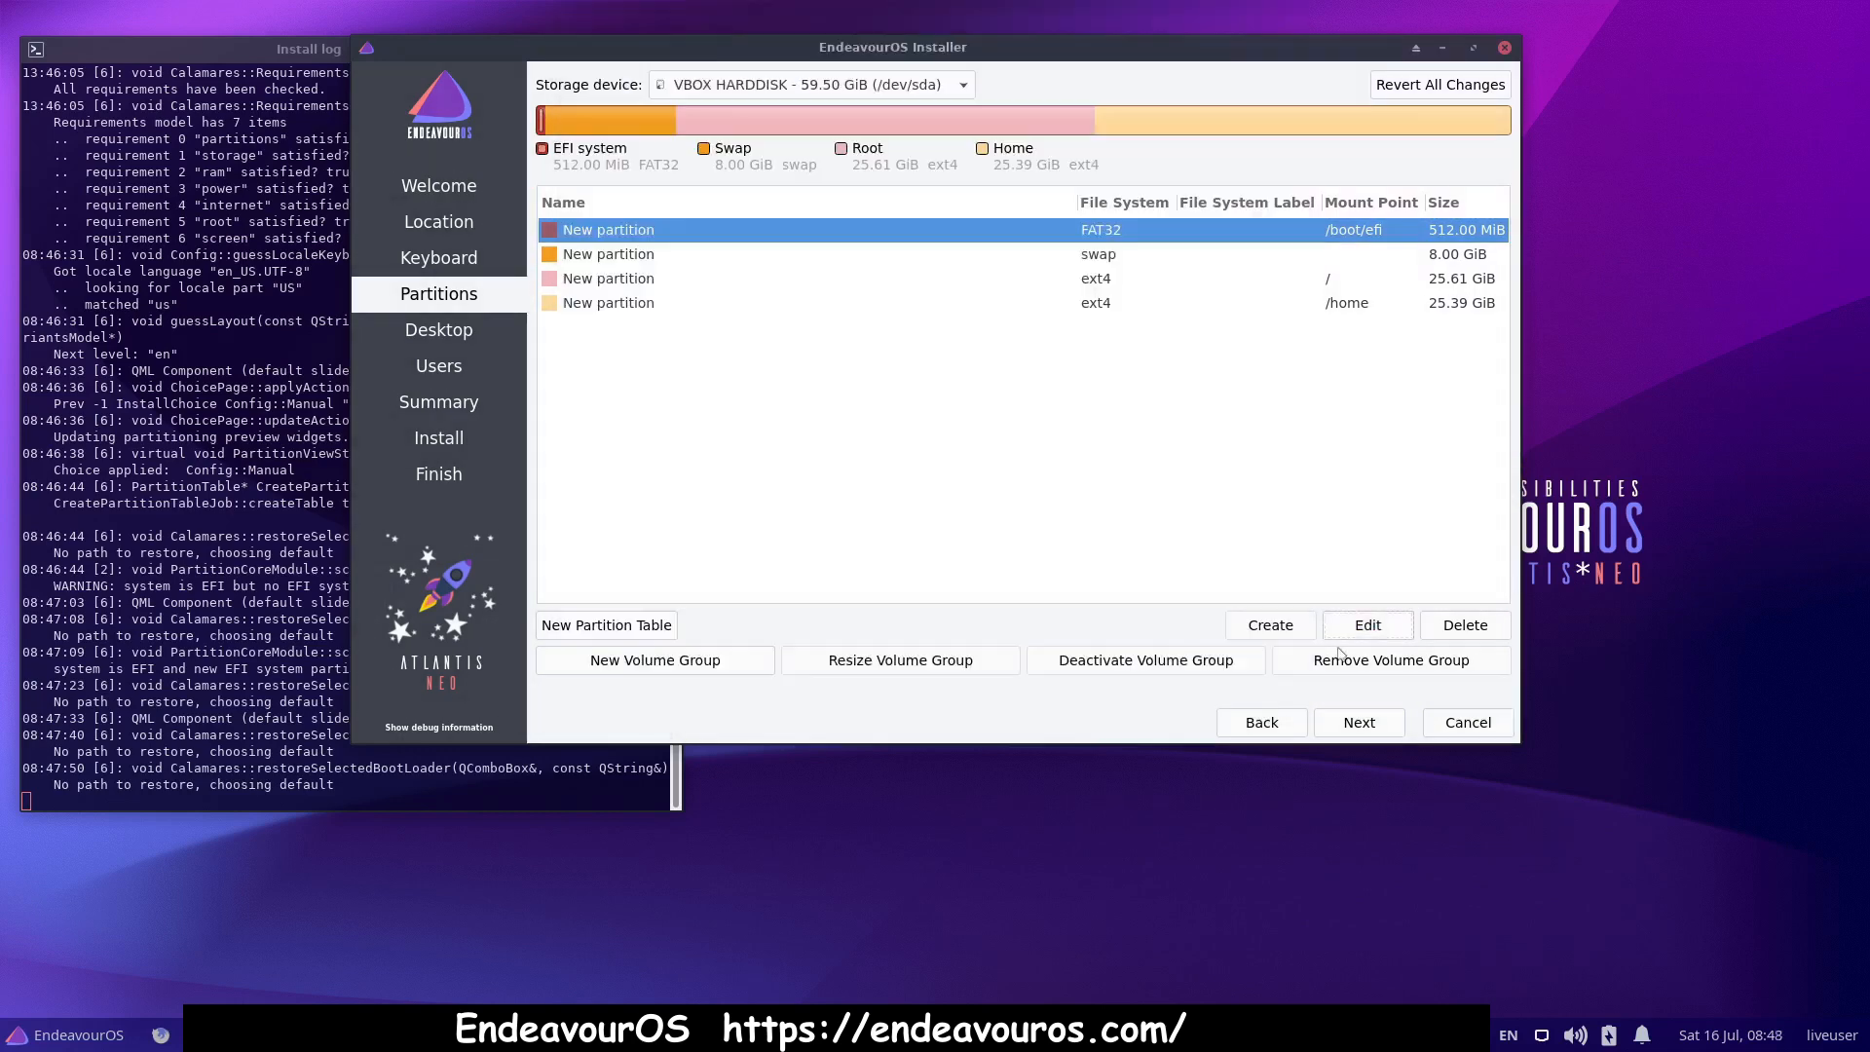
click(1391, 720)
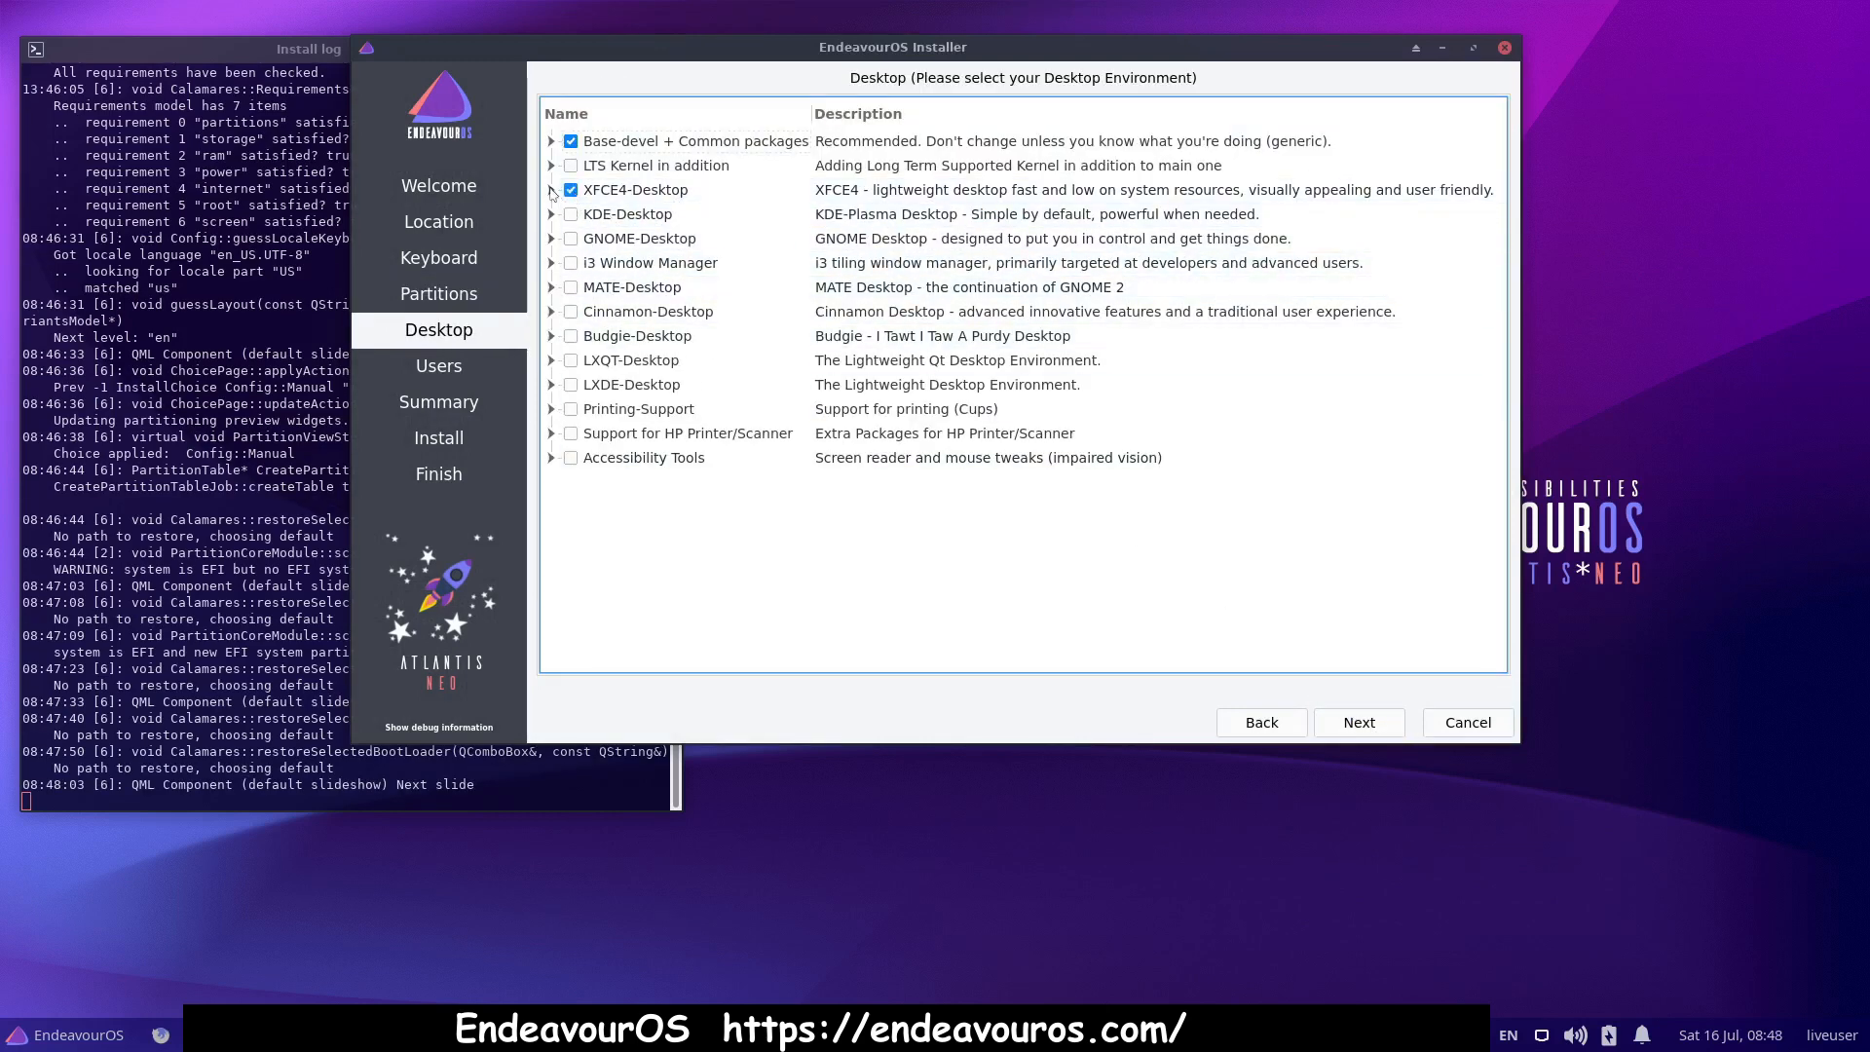
- Look through the XFCE4, printing and HP printer package groups, and continue with the XFCE4-Desktop and Base-devel selection
click(552, 191)
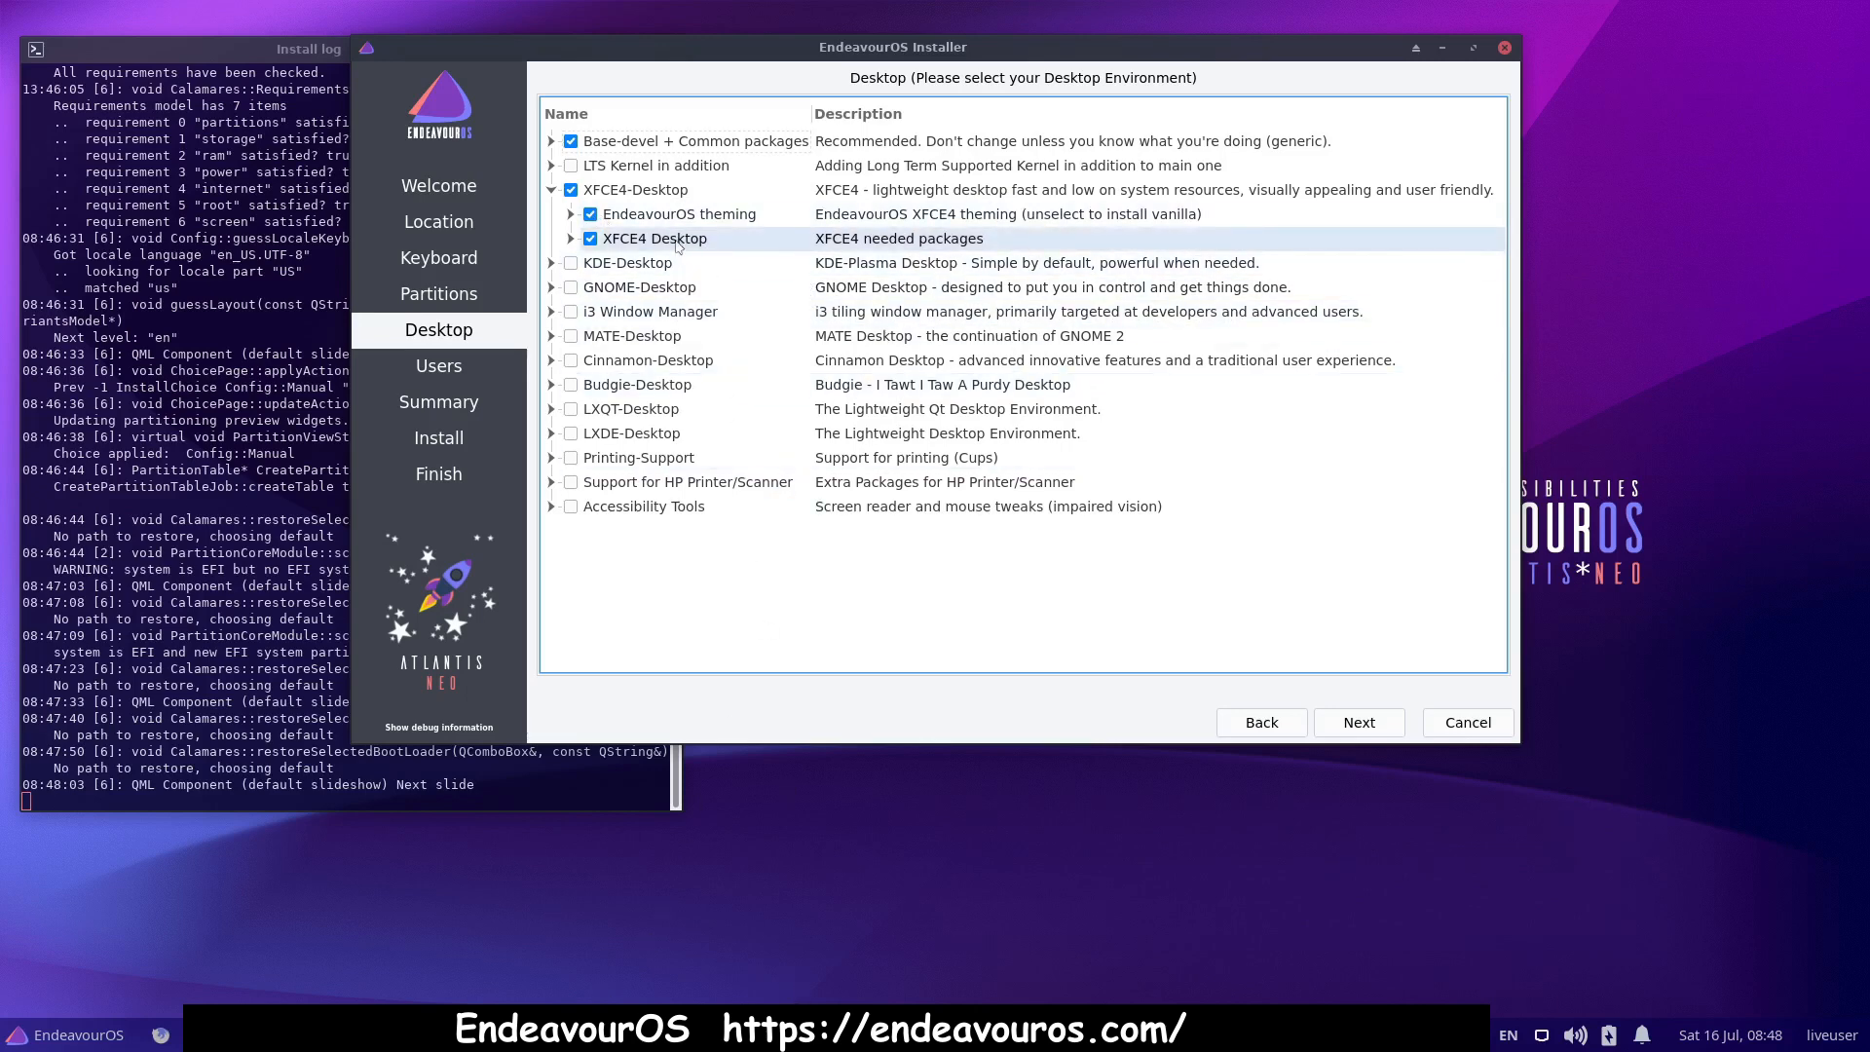
click(551, 482)
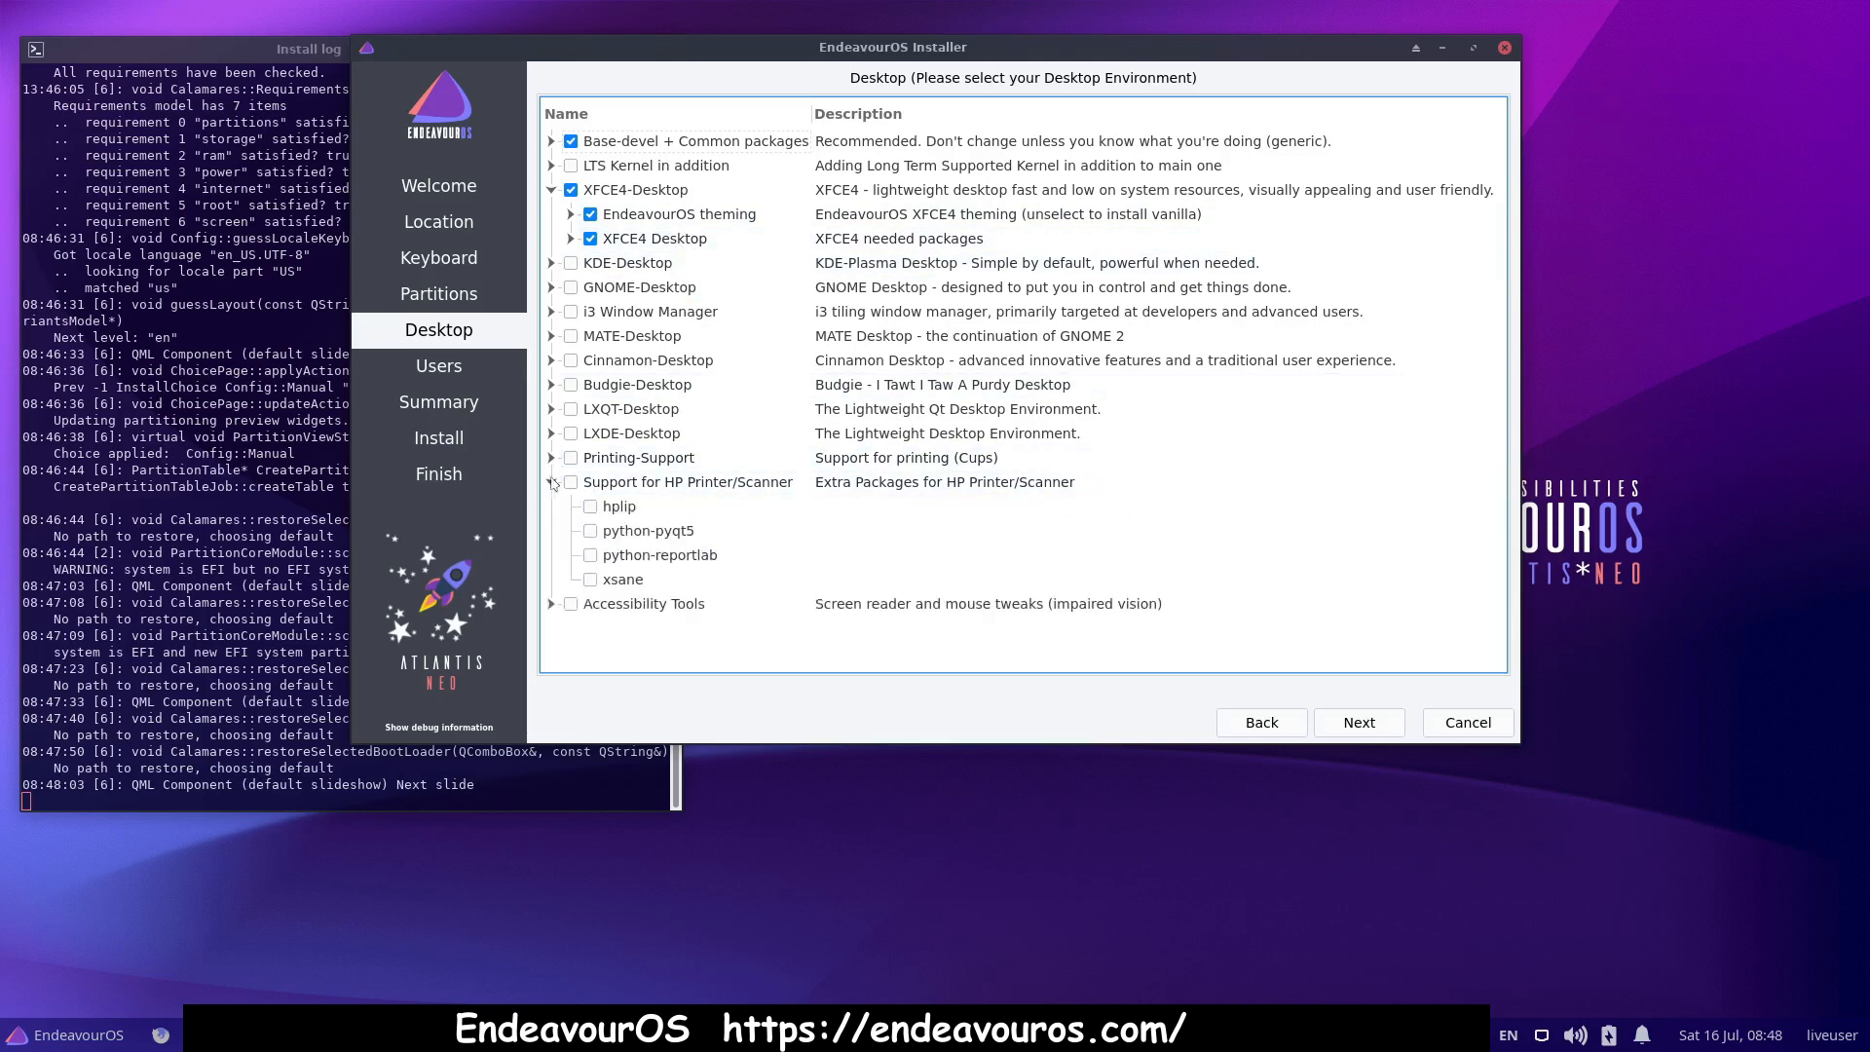
click(552, 459)
click(551, 459)
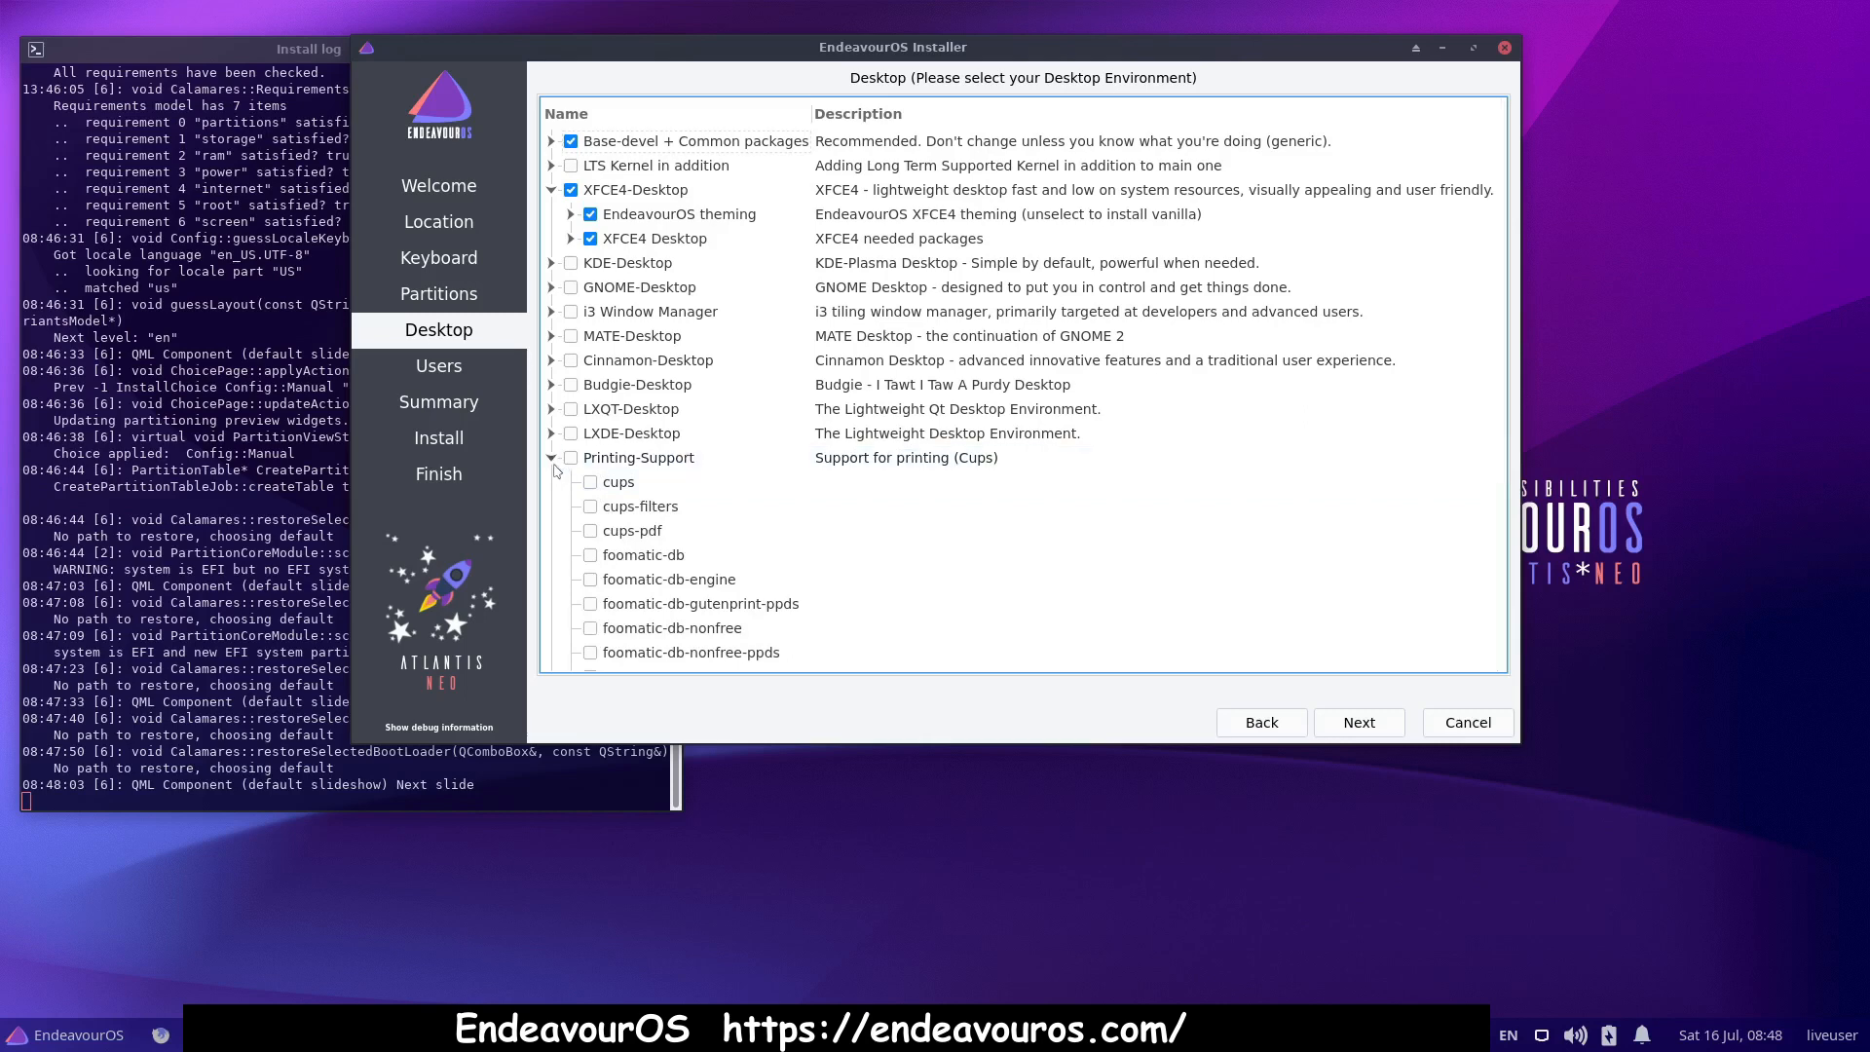
click(551, 482)
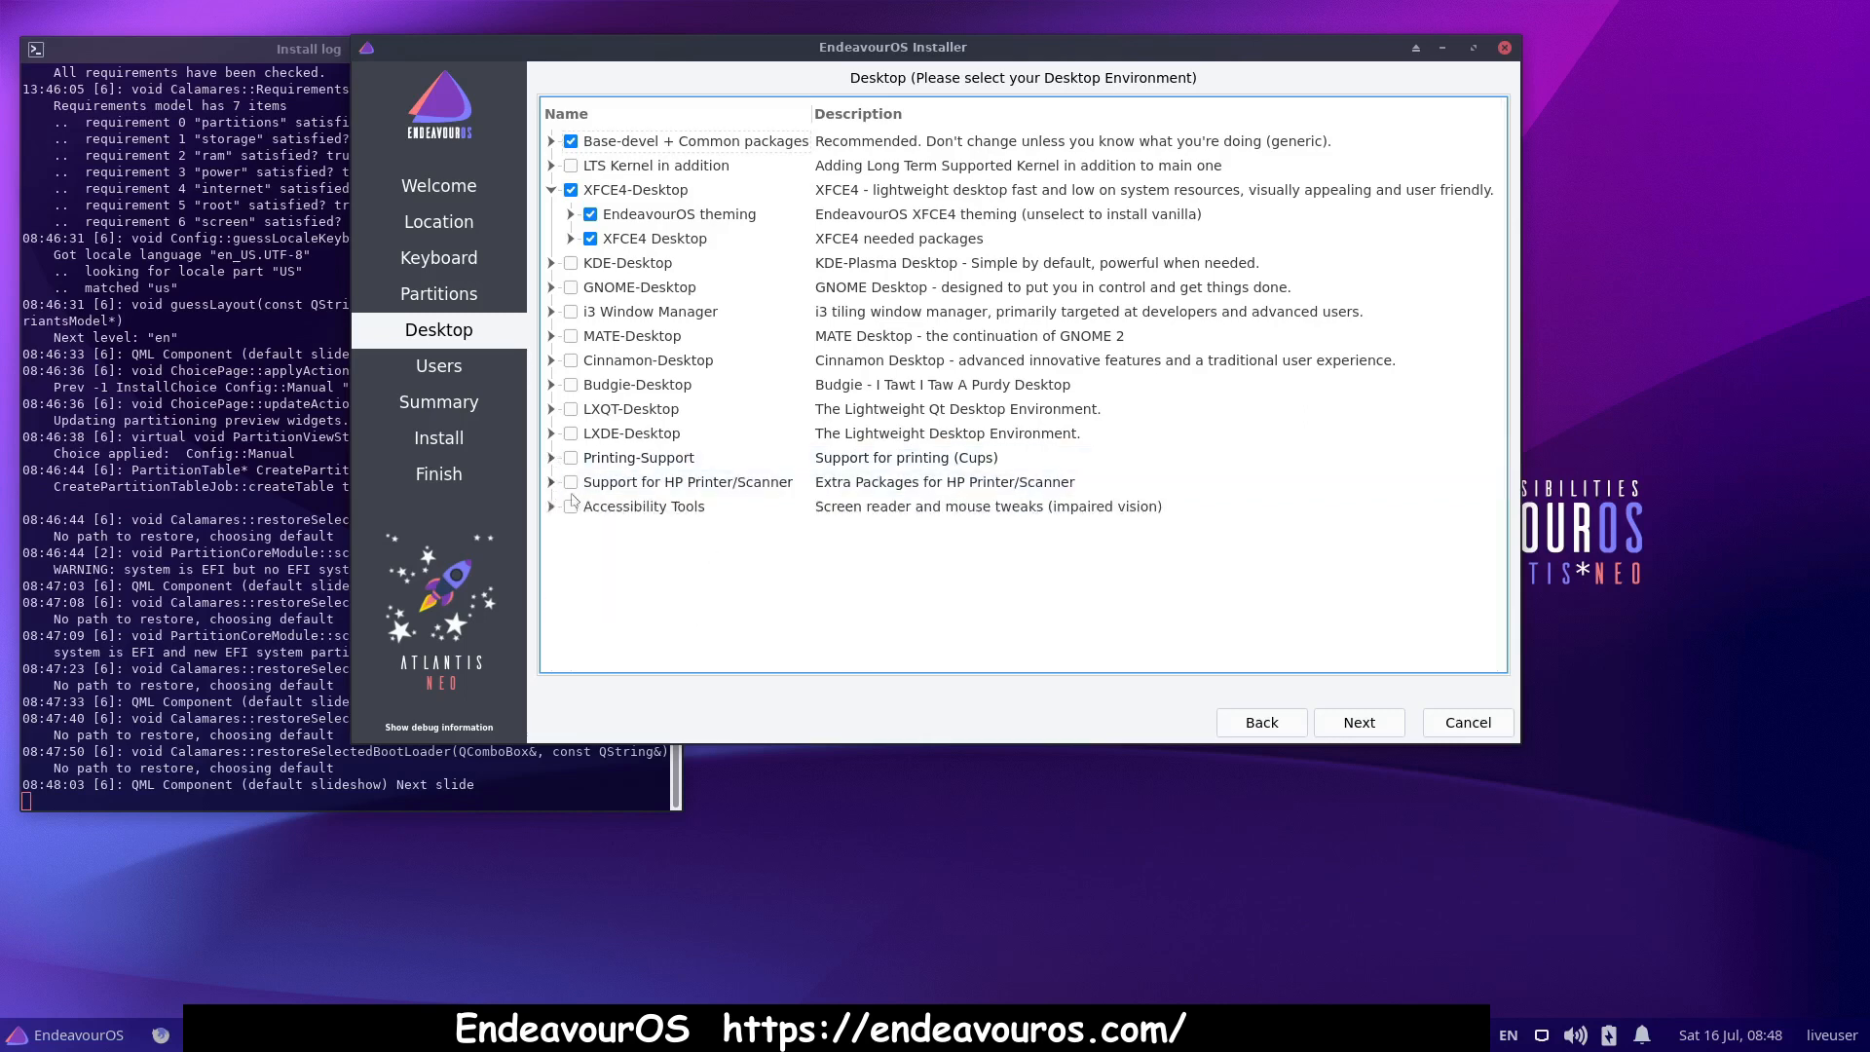
click(1359, 722)
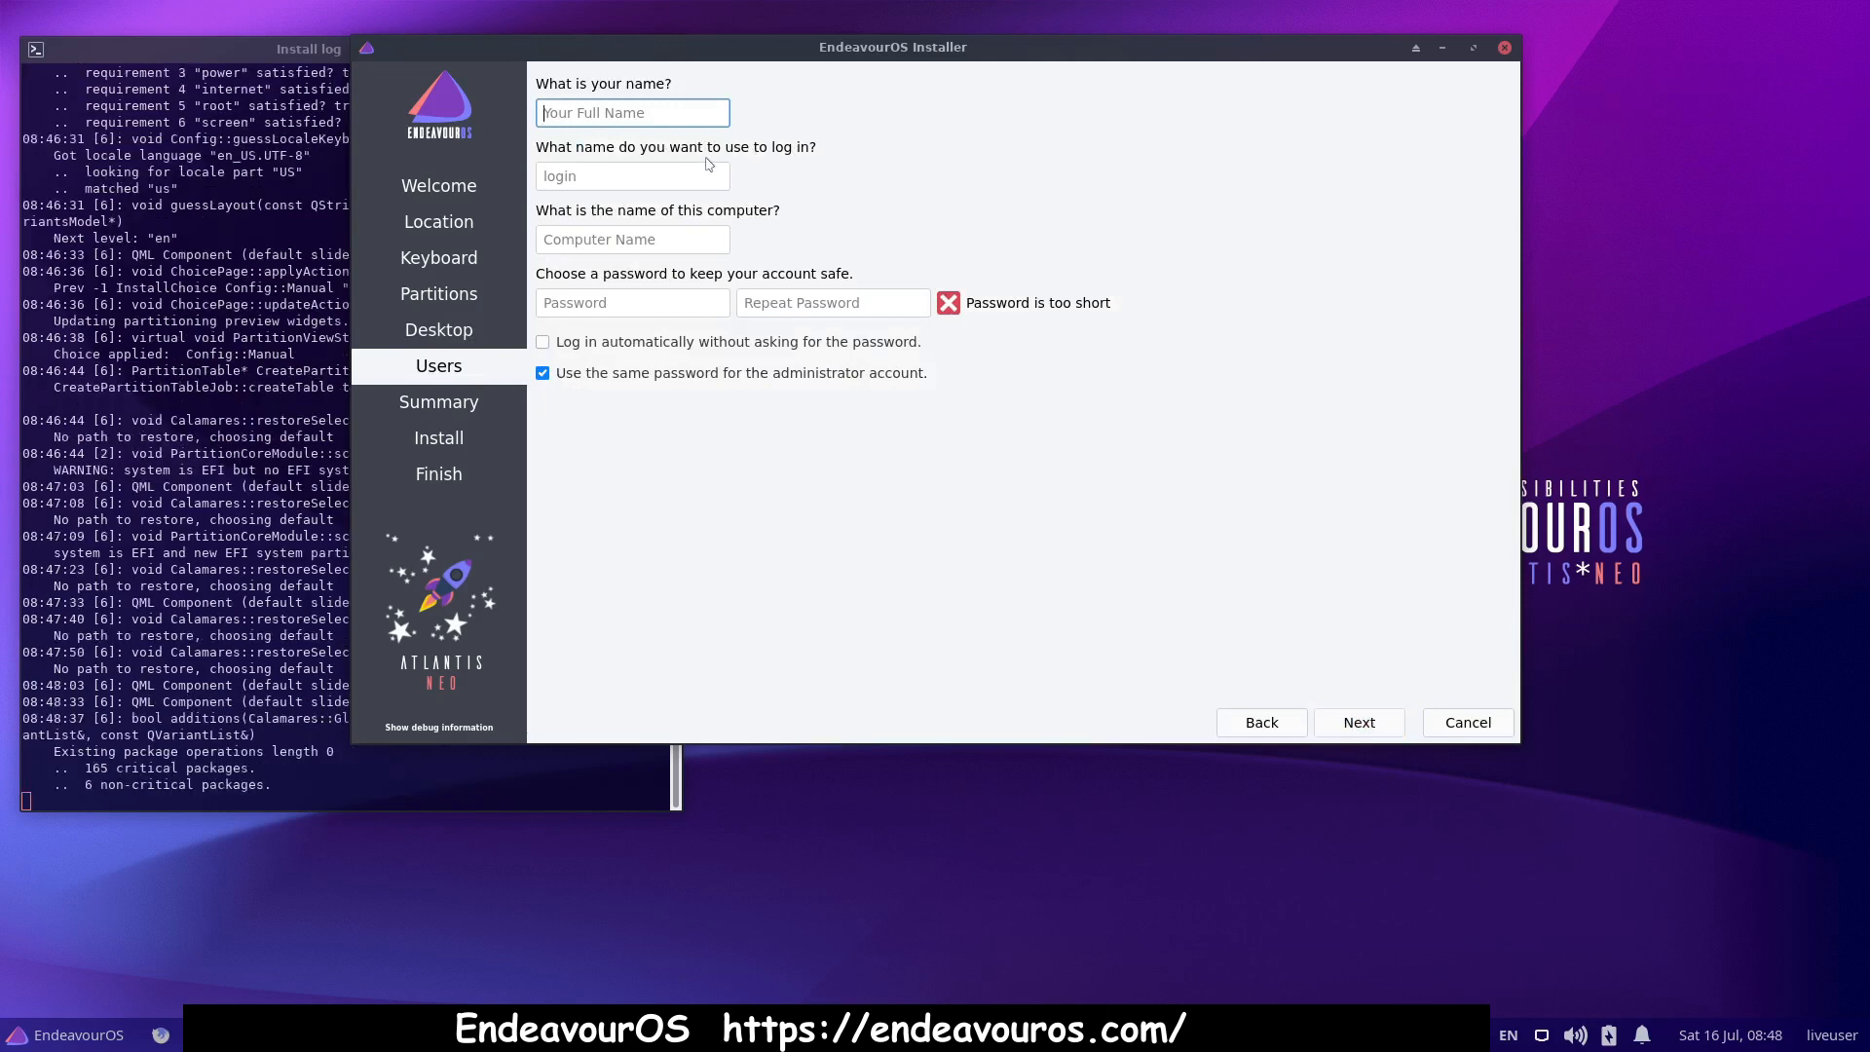
- Fill in the account holder's name and set the computer name to eosVM
text(dennis)
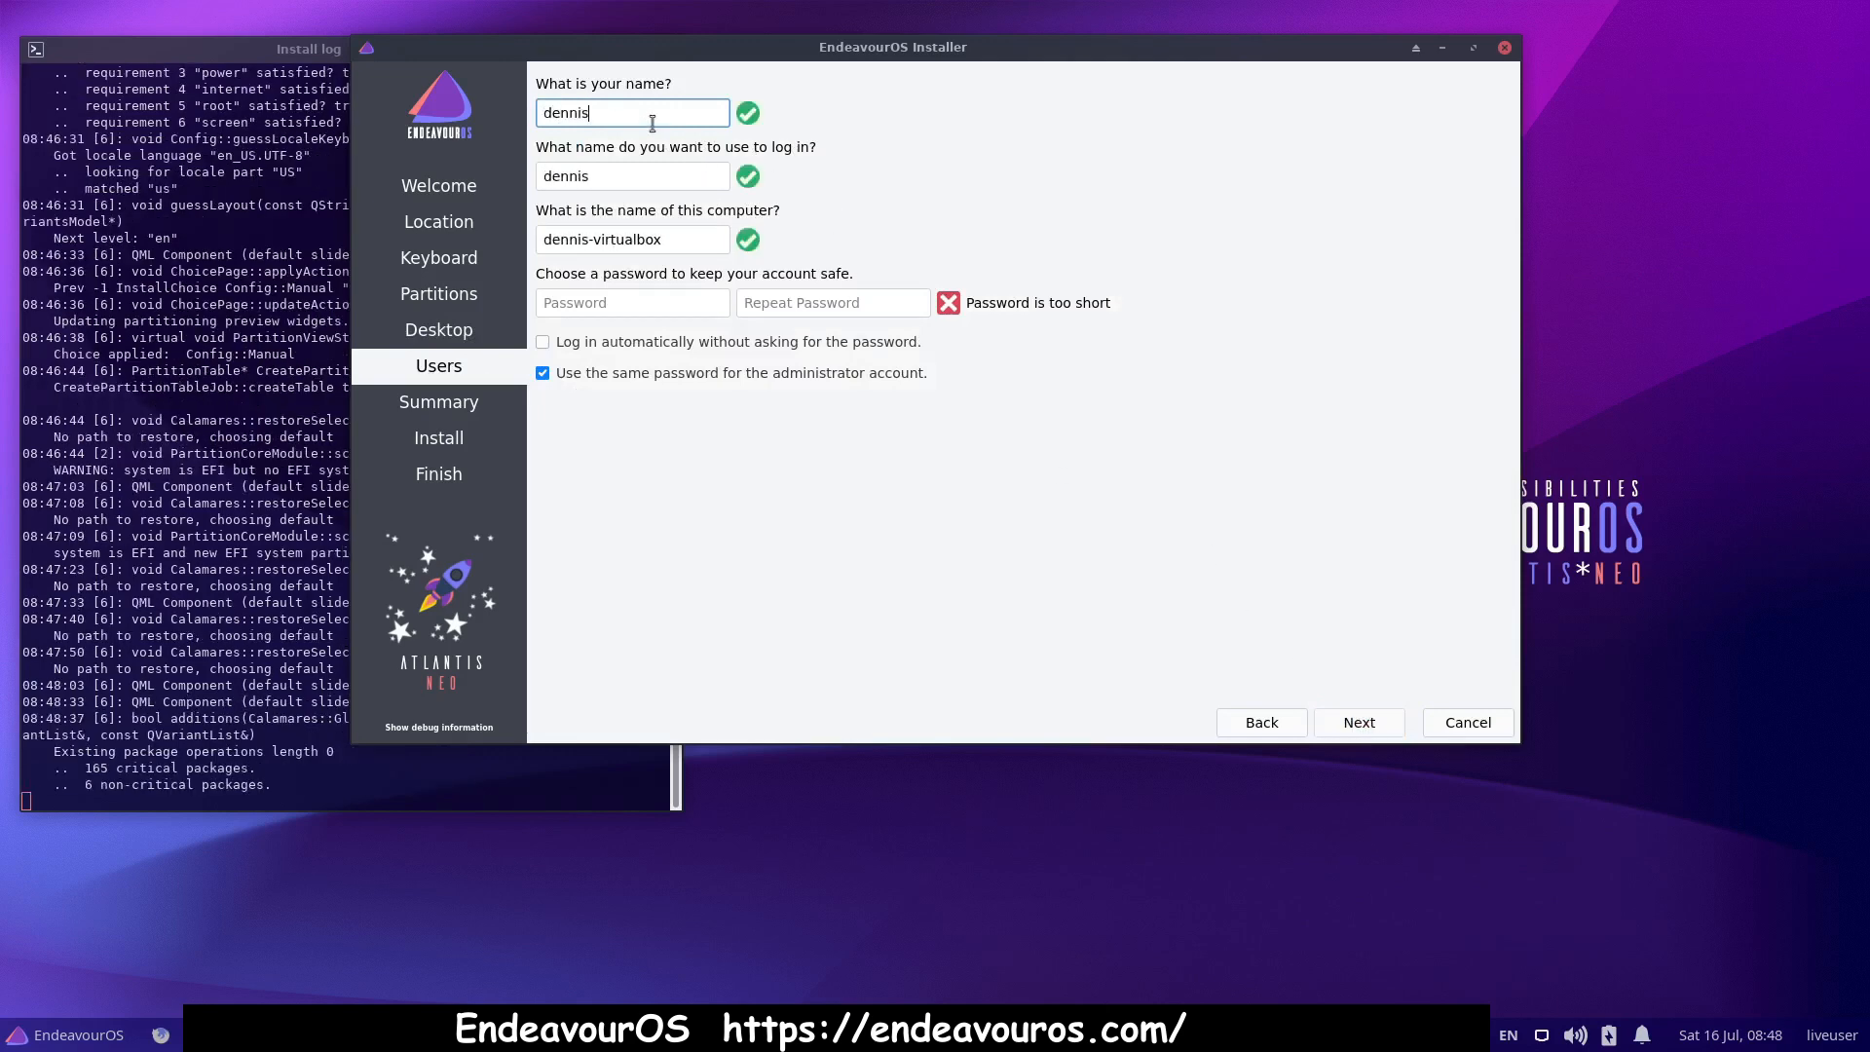
key(Tab)
key(Tab)
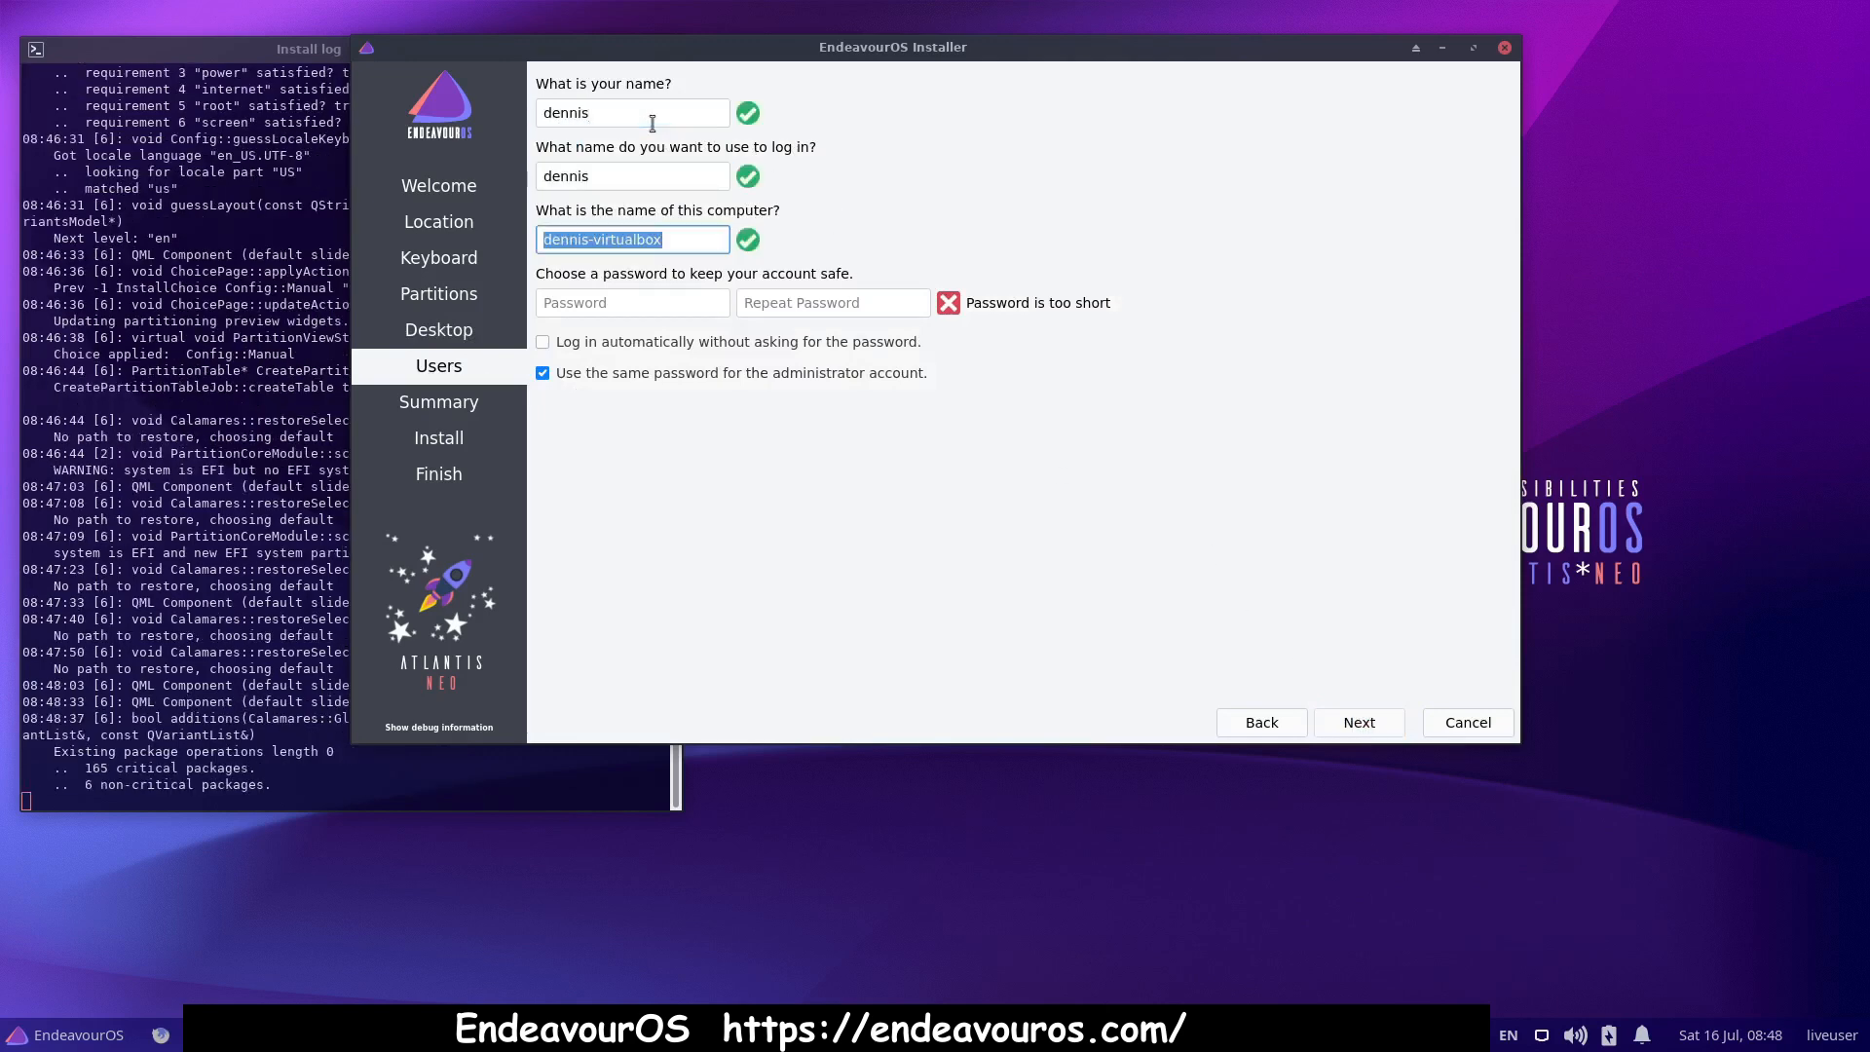
key(End)
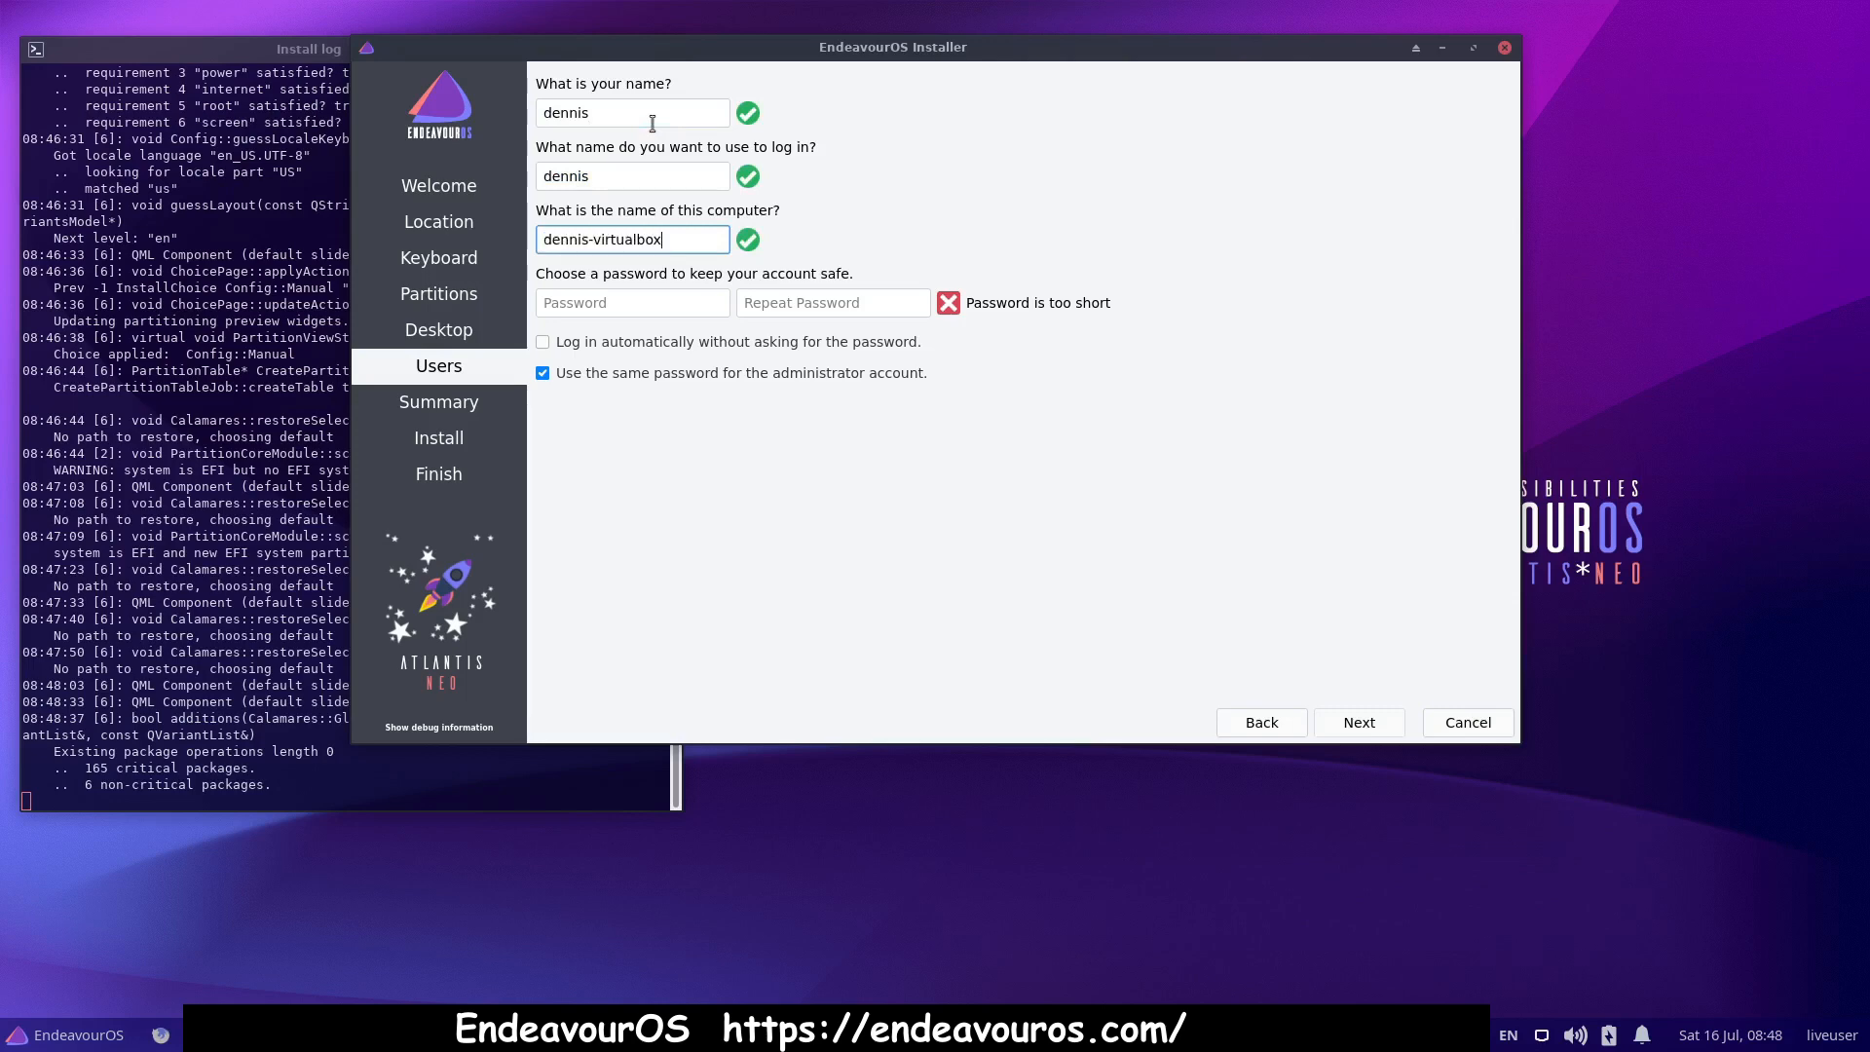
key(BackSpace)
key(BackSpace)
key(BackSpace)
key(BackSpace)
key(BackSpace)
key(BackSpace)
key(BackSpace)
key(BackSpace)
key(BackSpace)
key(BackSpace)
key(BackSpace)
key(BackSpace)
key(BackSpace)
key(BackSpace)
key(BackSpace)
key(BackSpace)
text(eo)
- Enter the account password and repeat it in the confirmation field
click(634, 308)
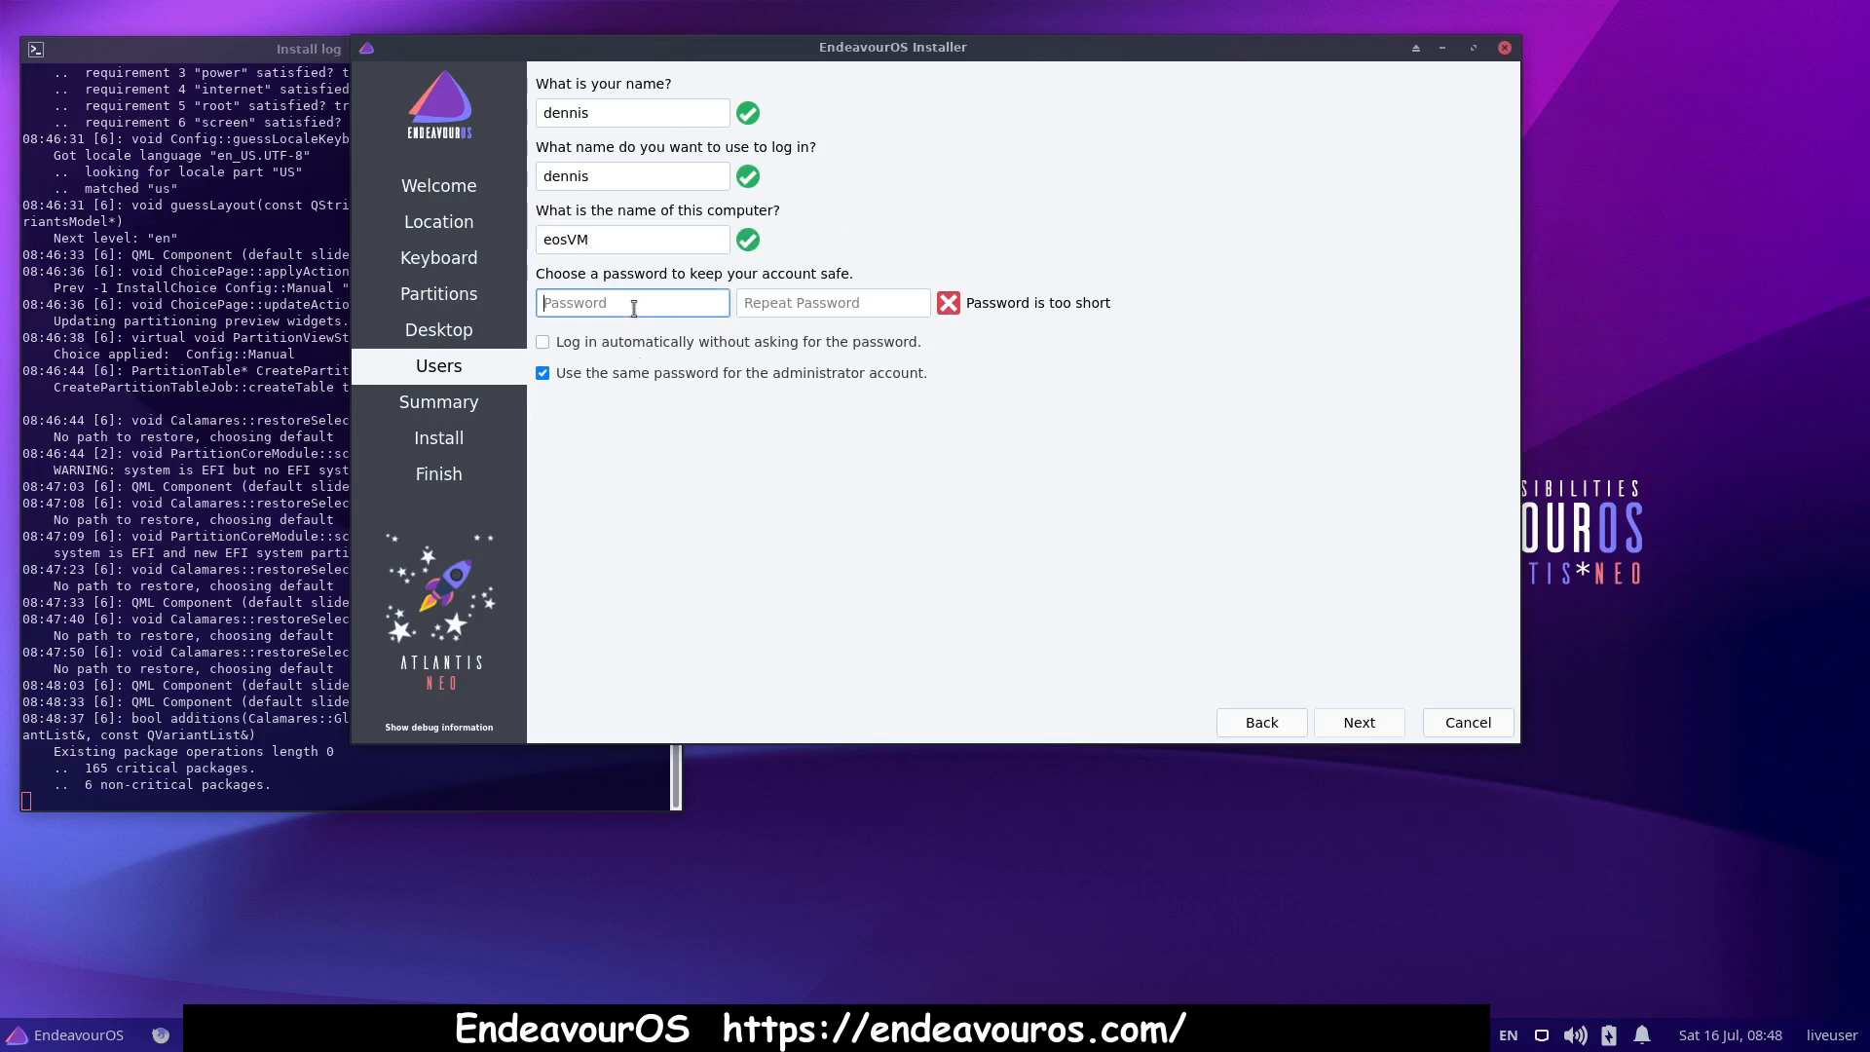
text(••)
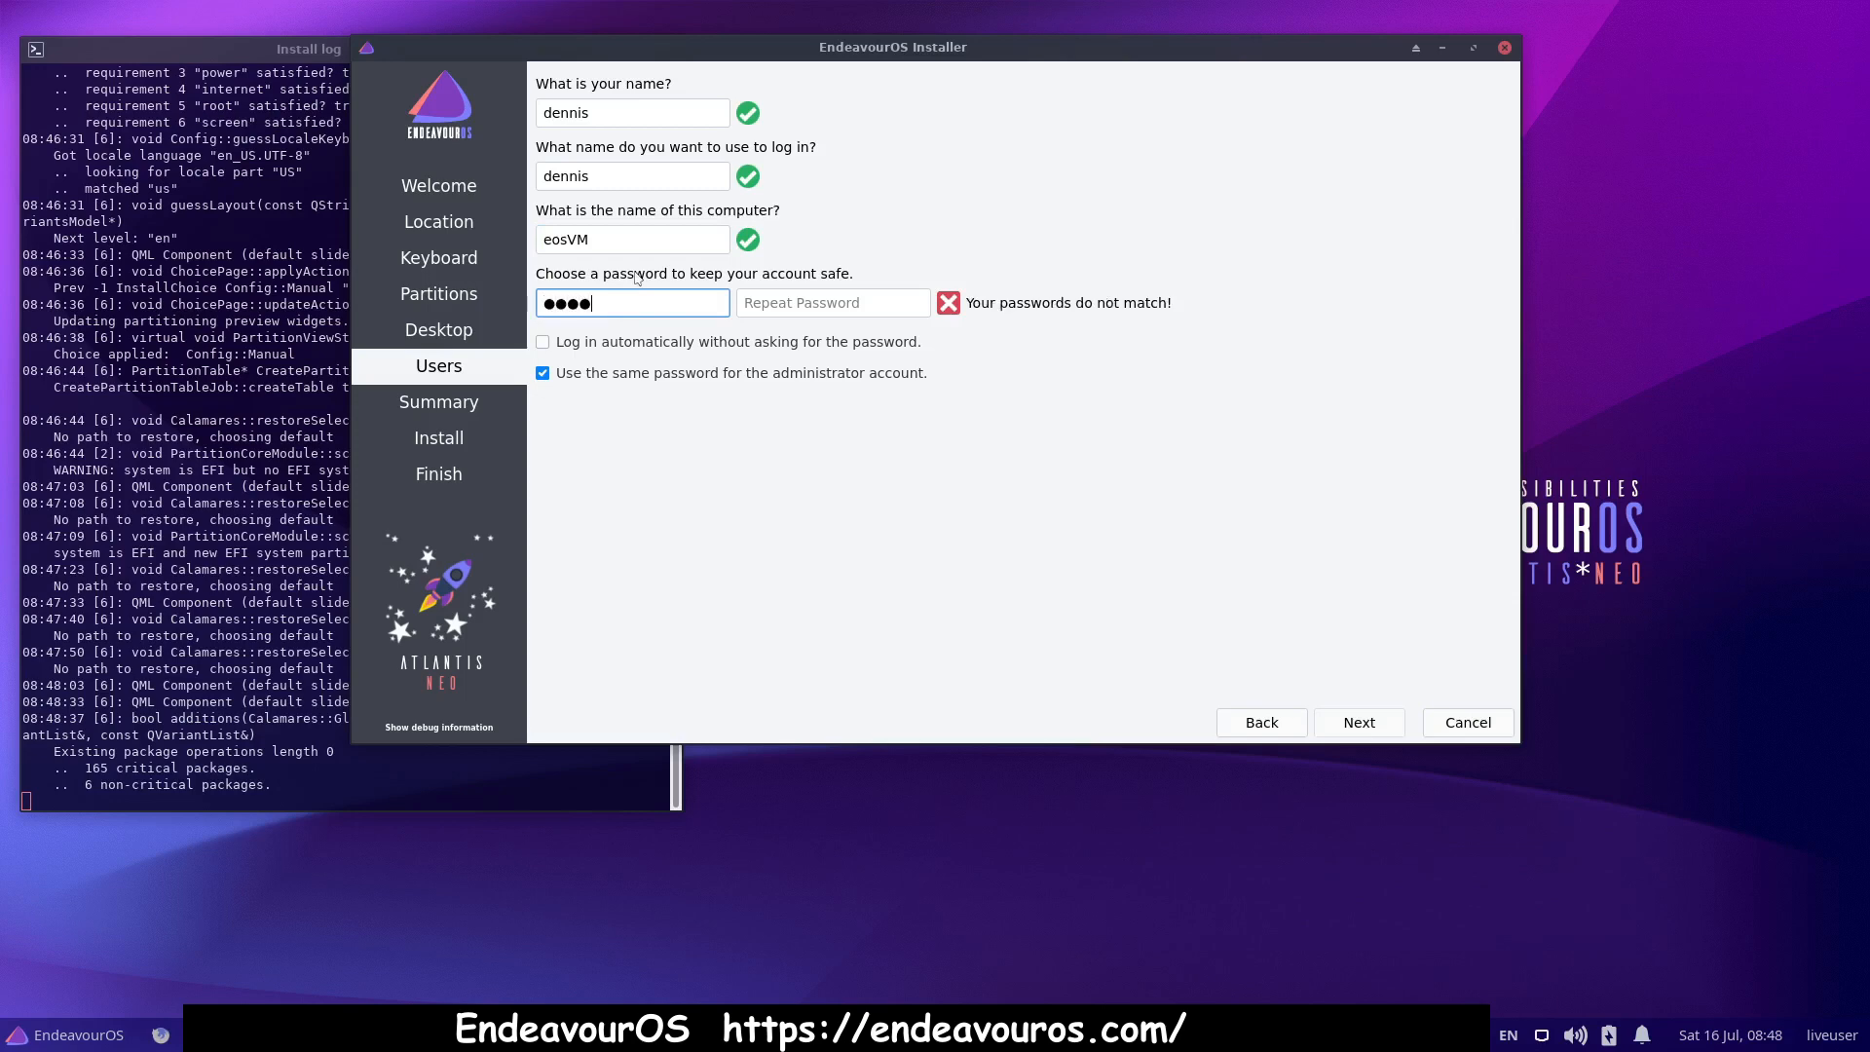
key(Tab)
text(••••)
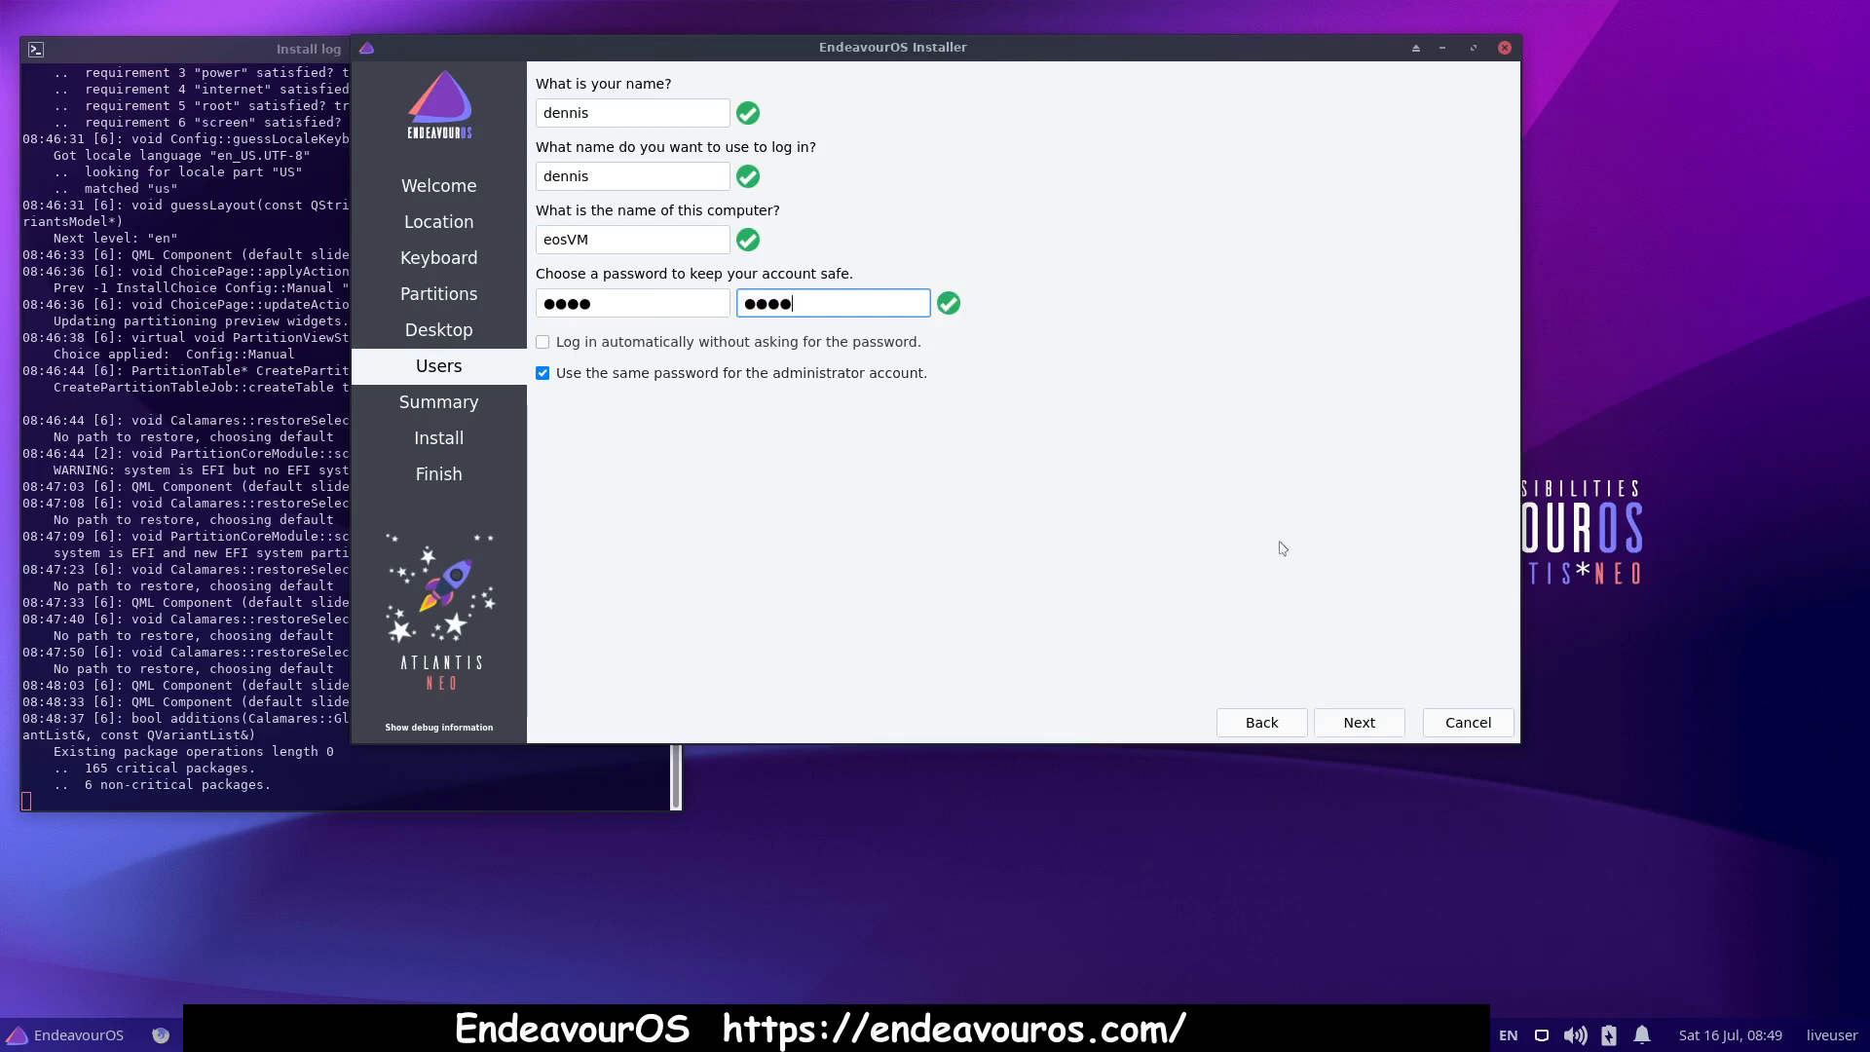
- Accept the user settings and start the installation from the summary, confirming the disk changes
click(1347, 732)
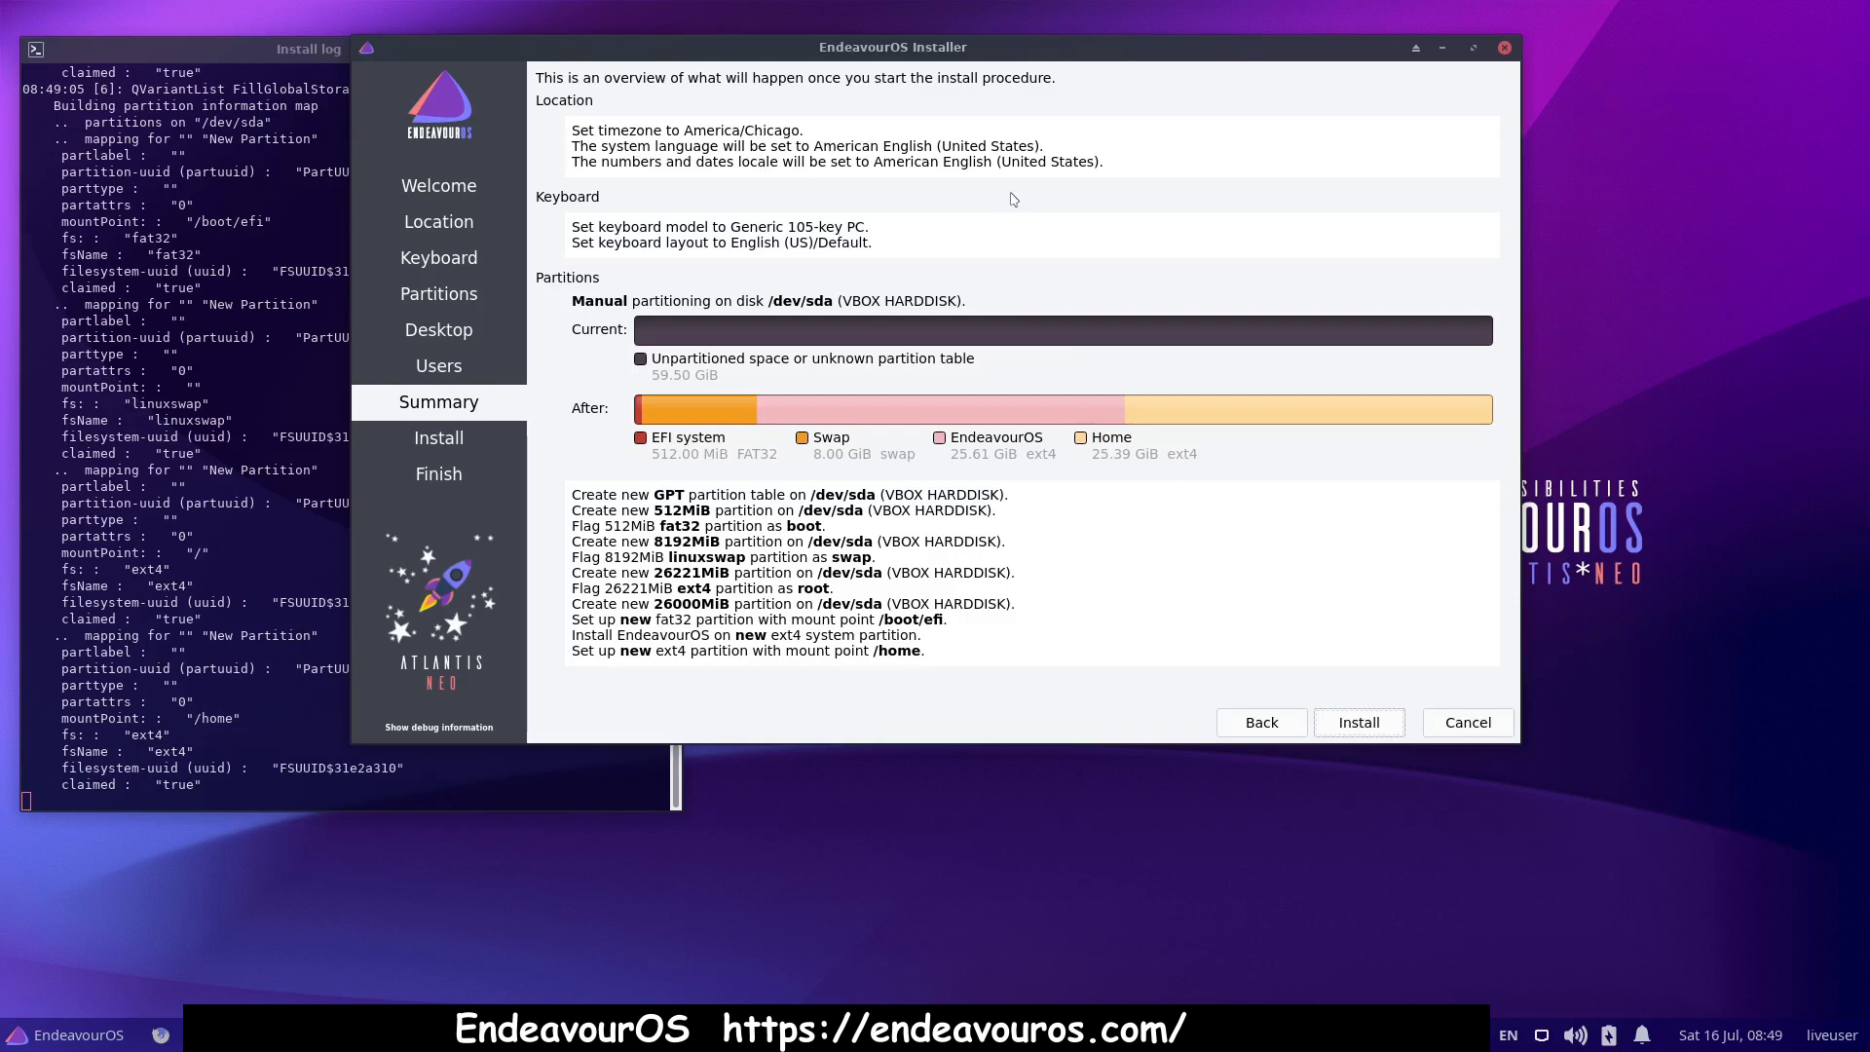
click(1359, 729)
click(929, 413)
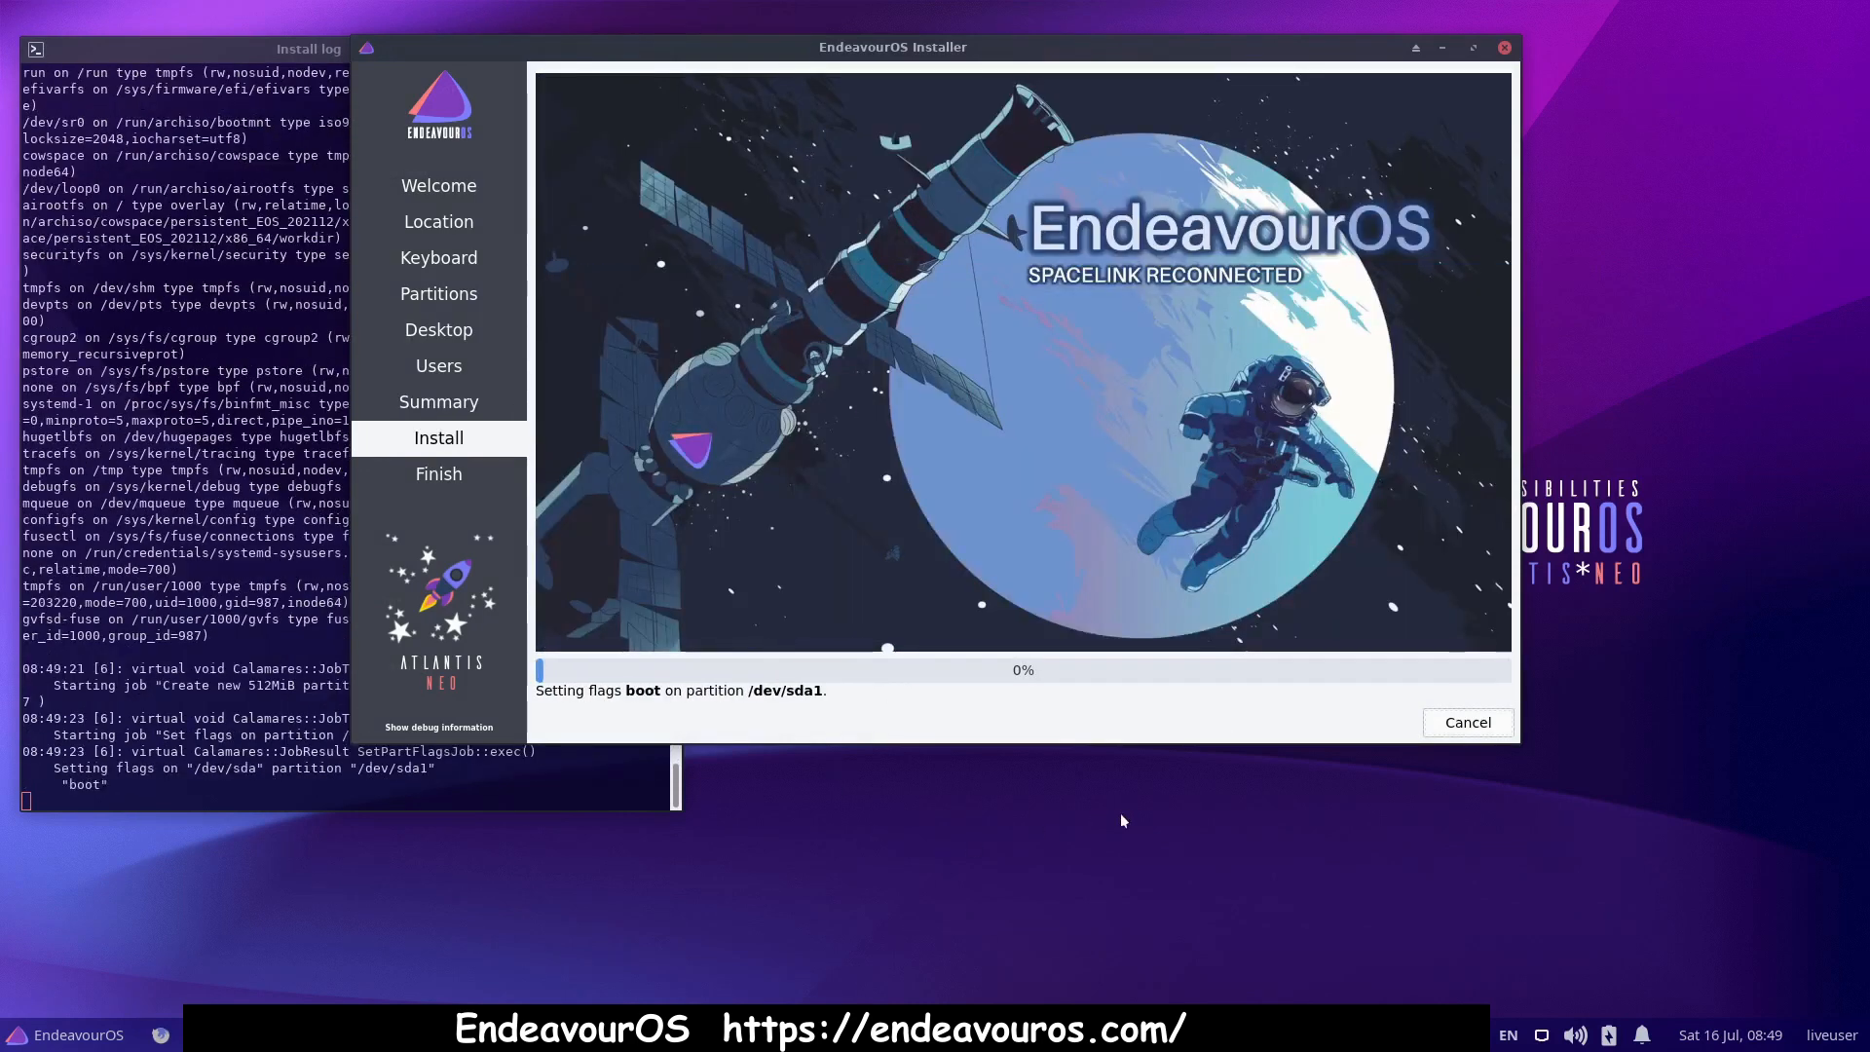
- Take the virtual machine out of full screen, shrink the installer window, and place a widened install log window below it
key(ctrl+f)
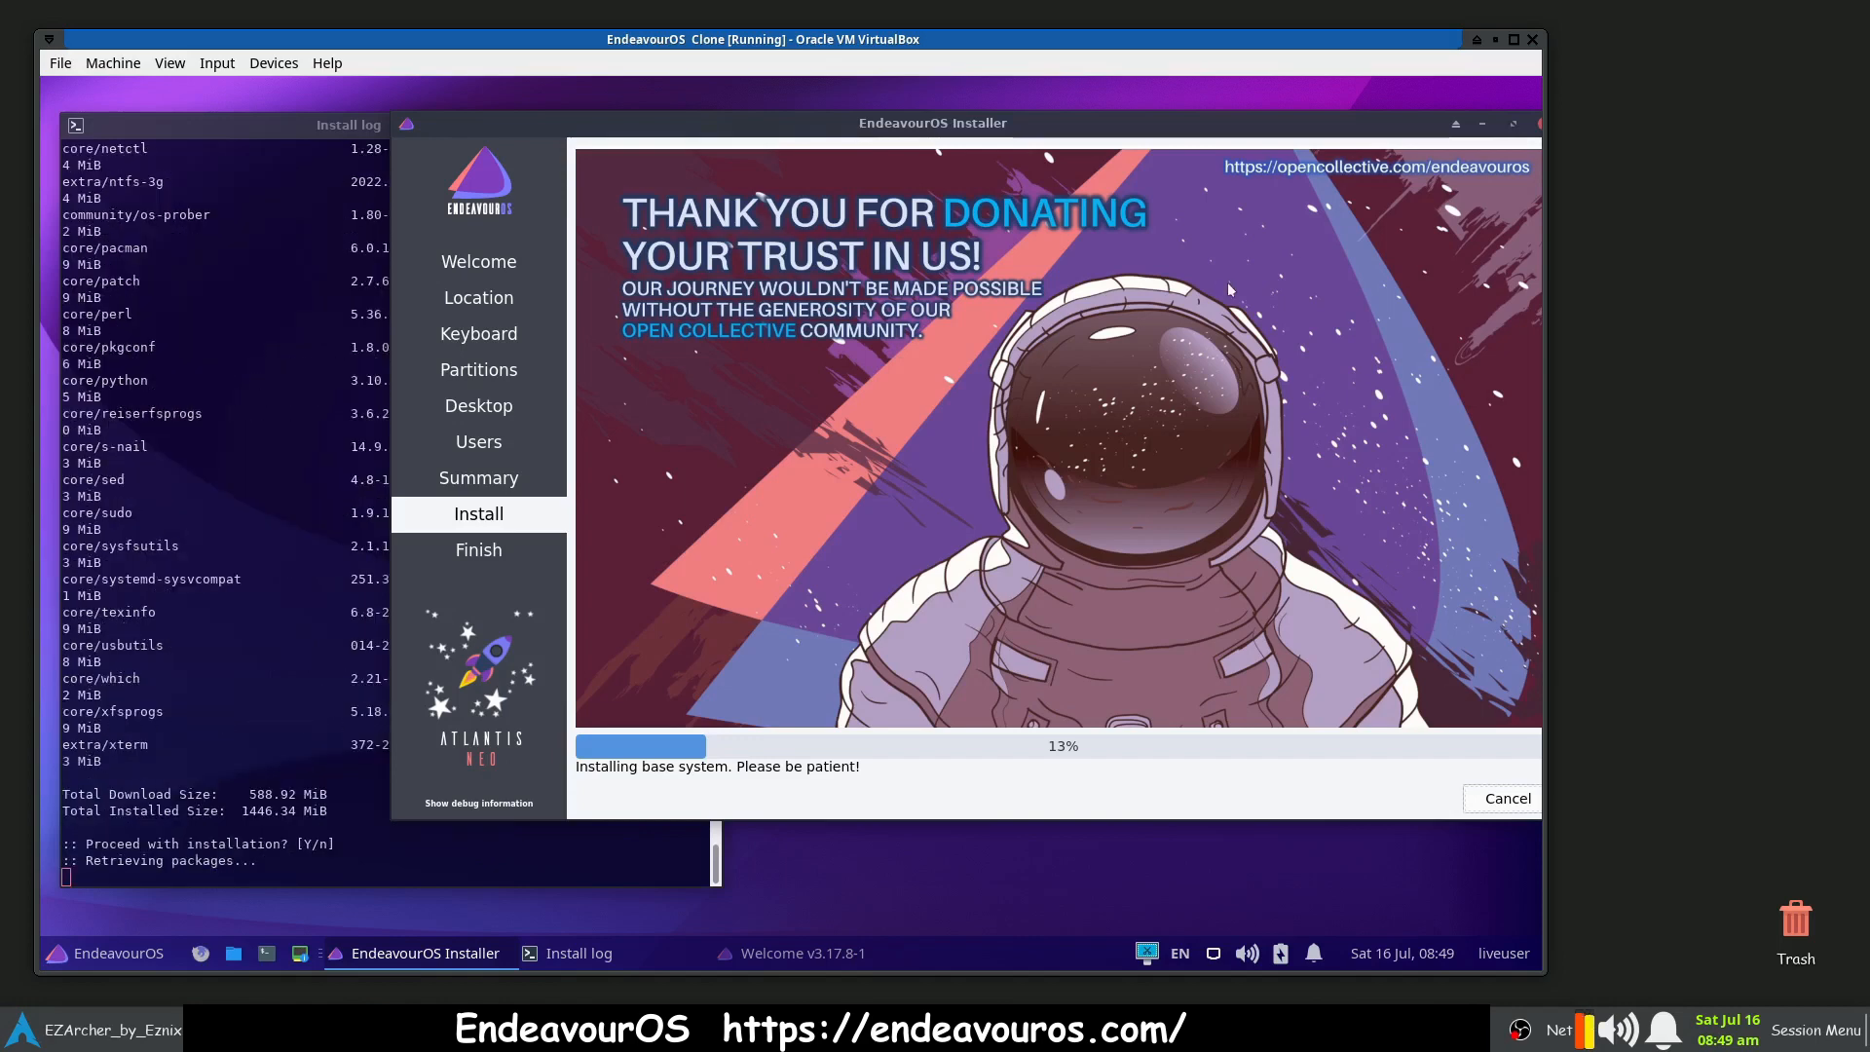
drag(1231, 127, 1160, 123)
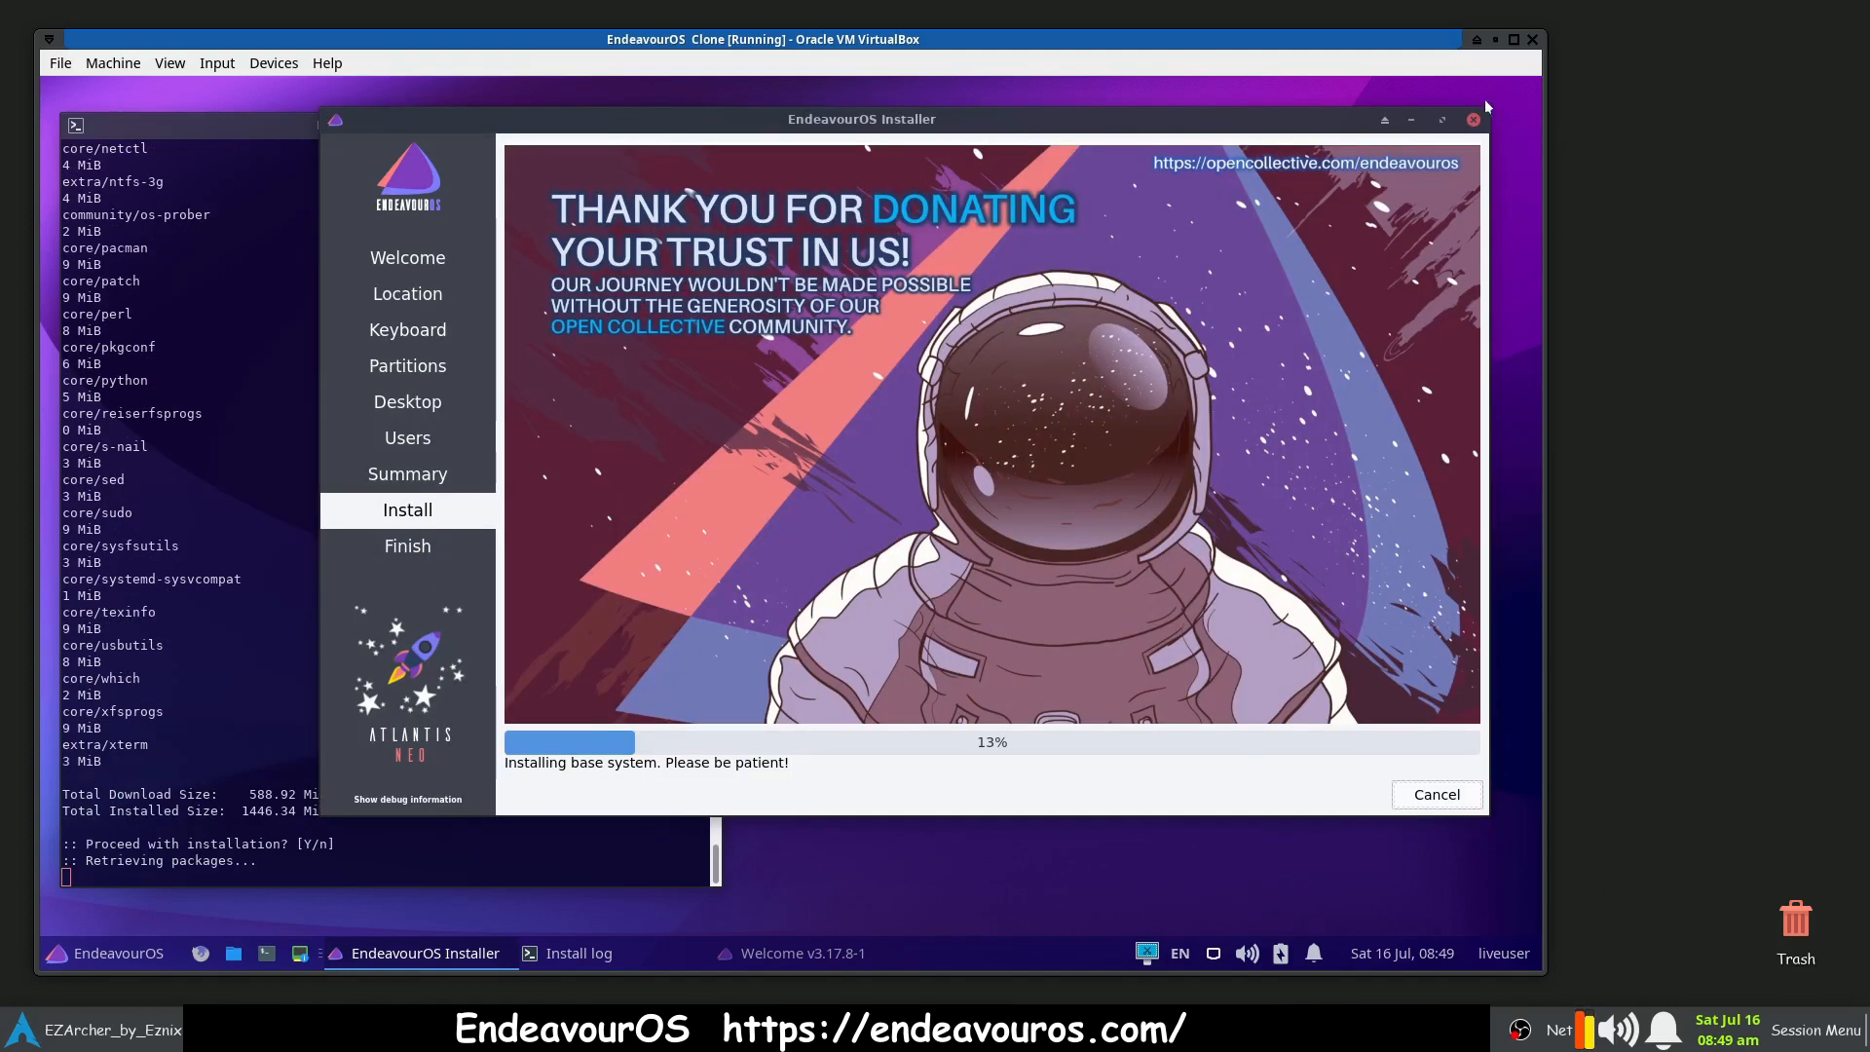
drag(1487, 109, 1318, 263)
drag(969, 303, 1169, 137)
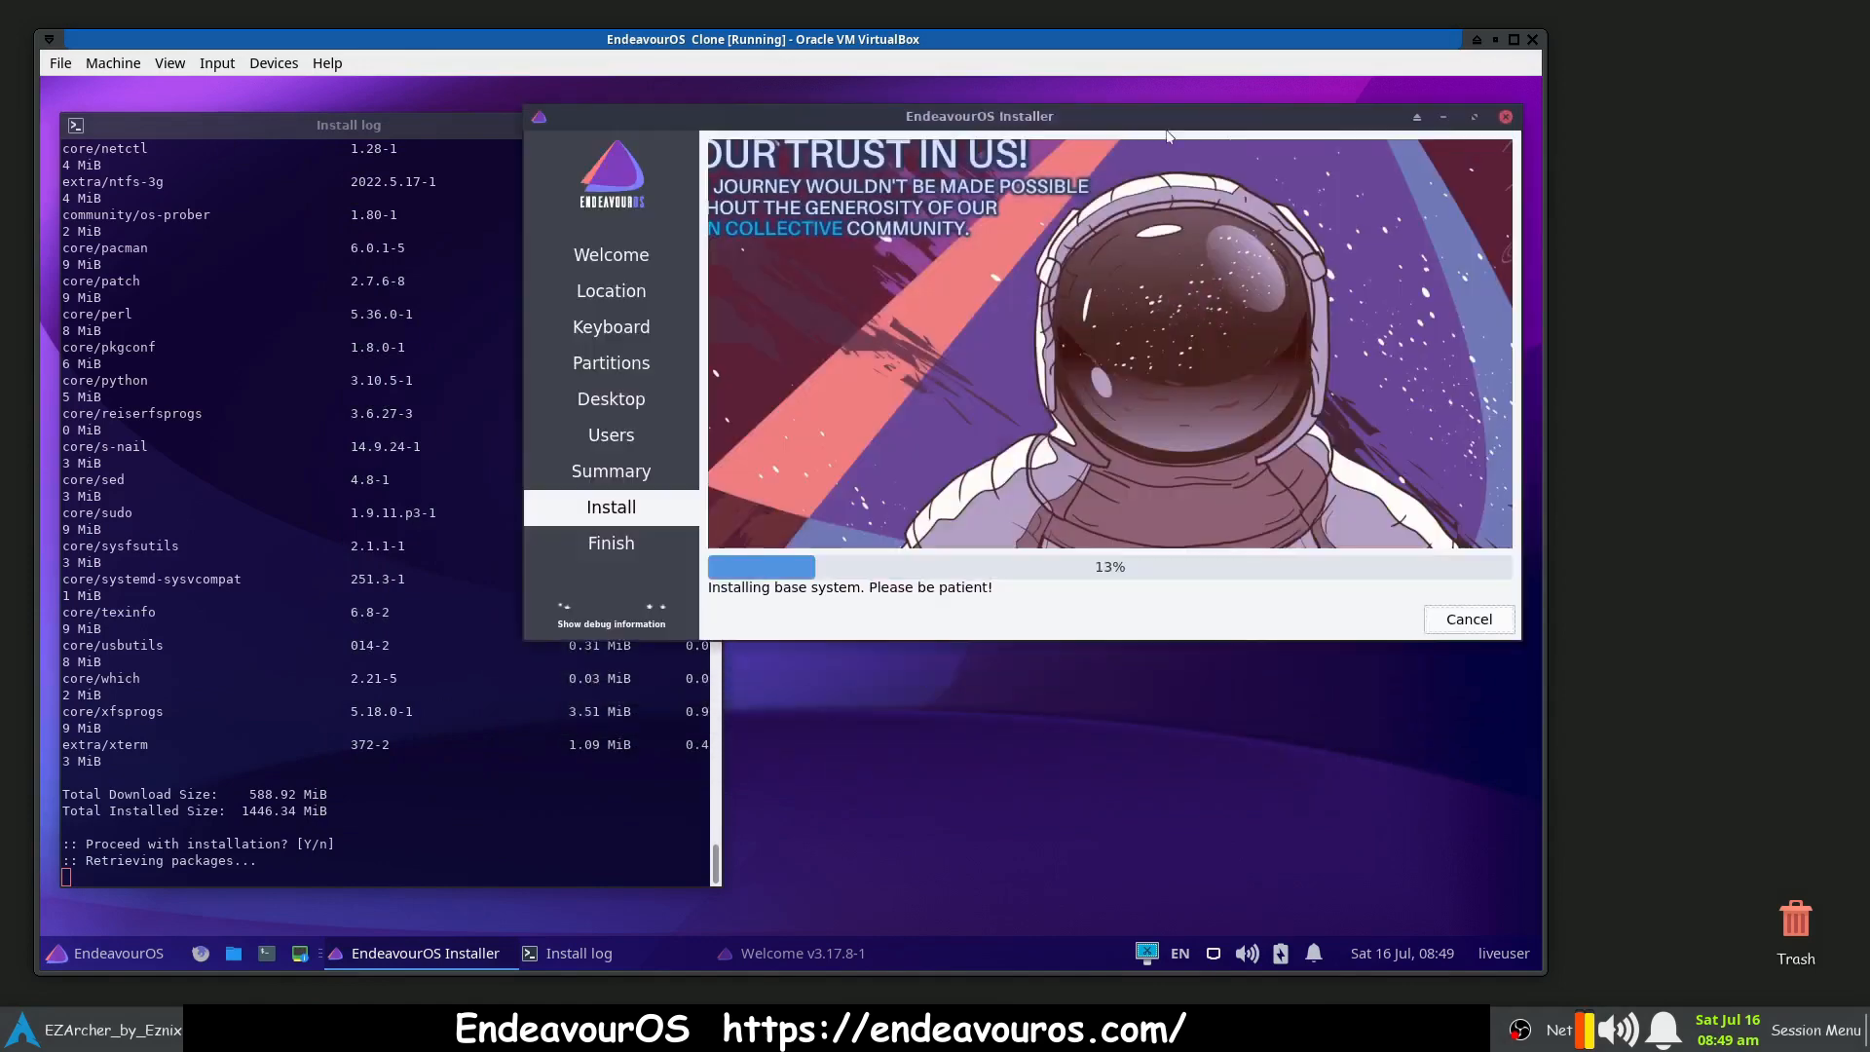
click(420, 144)
drag(714, 123, 1461, 545)
drag(954, 562, 1005, 593)
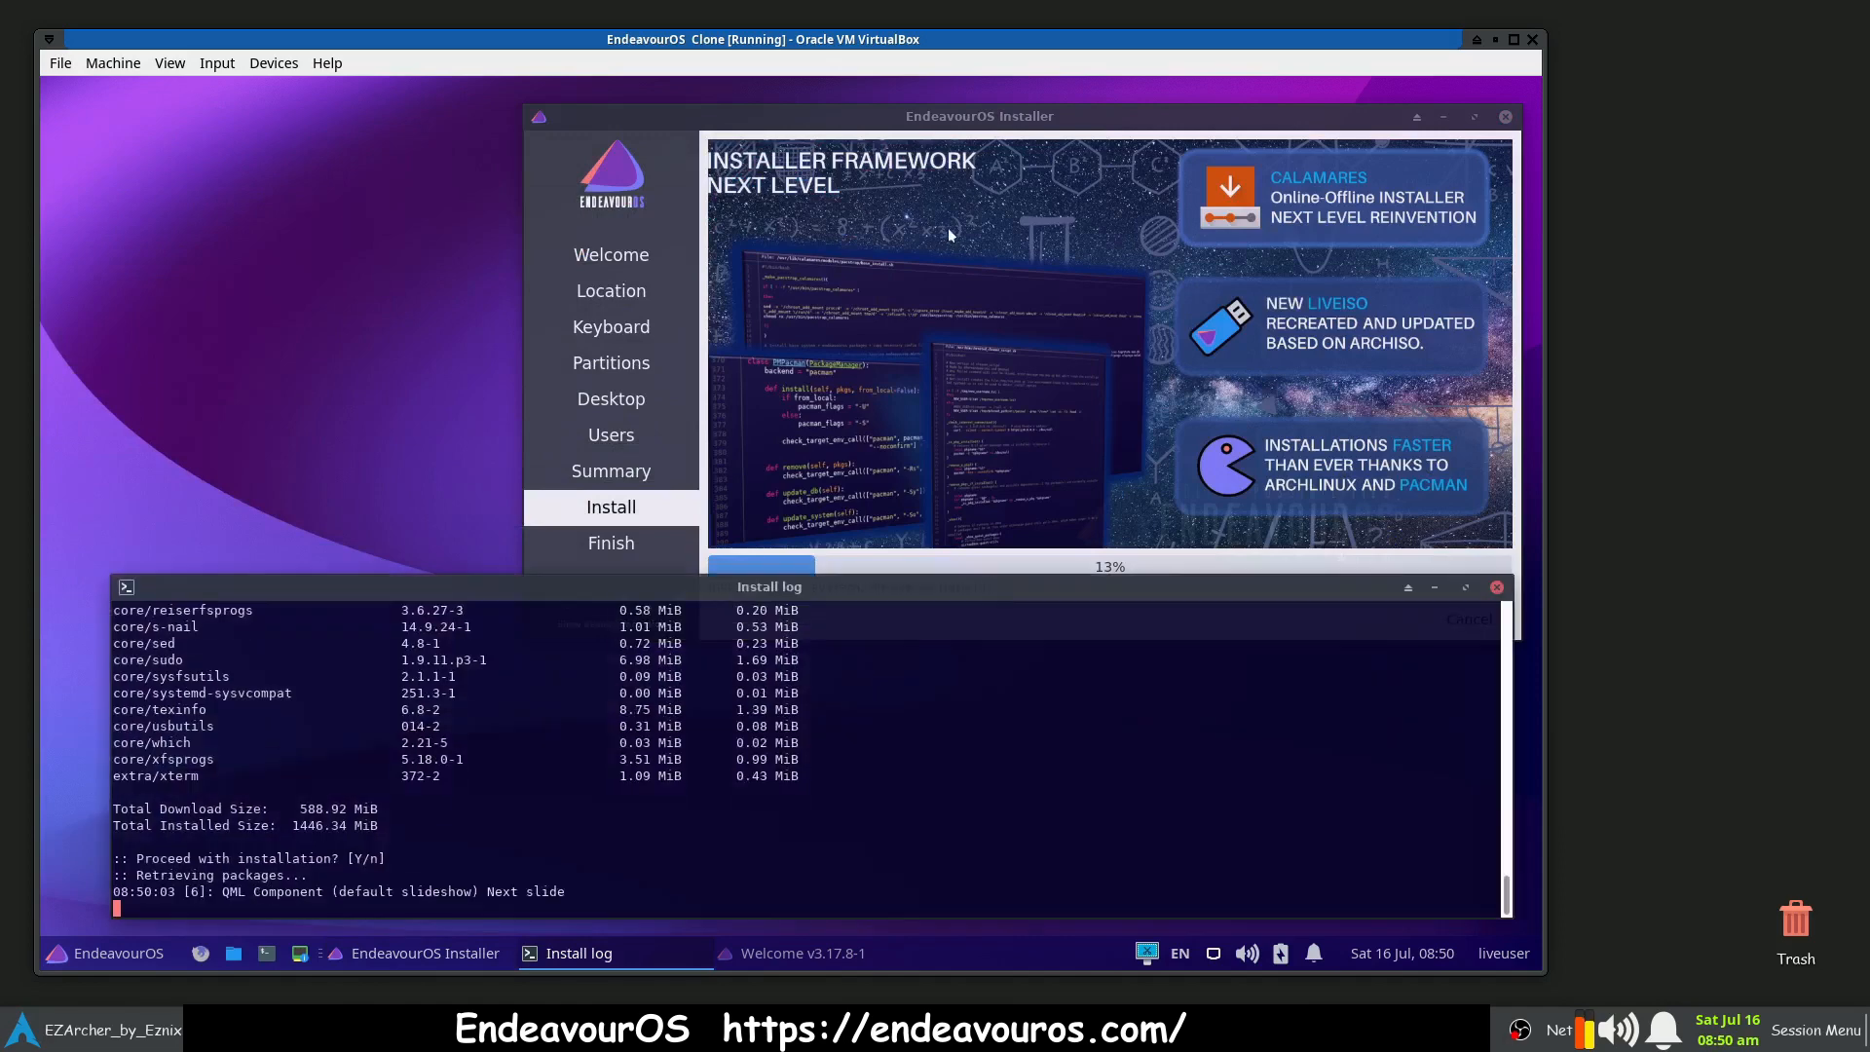
click(528, 115)
mouse_move(600, 115)
mouse_down()
mouse_move(616, 19)
mouse_move(619, 88)
mouse_up()
click(514, 594)
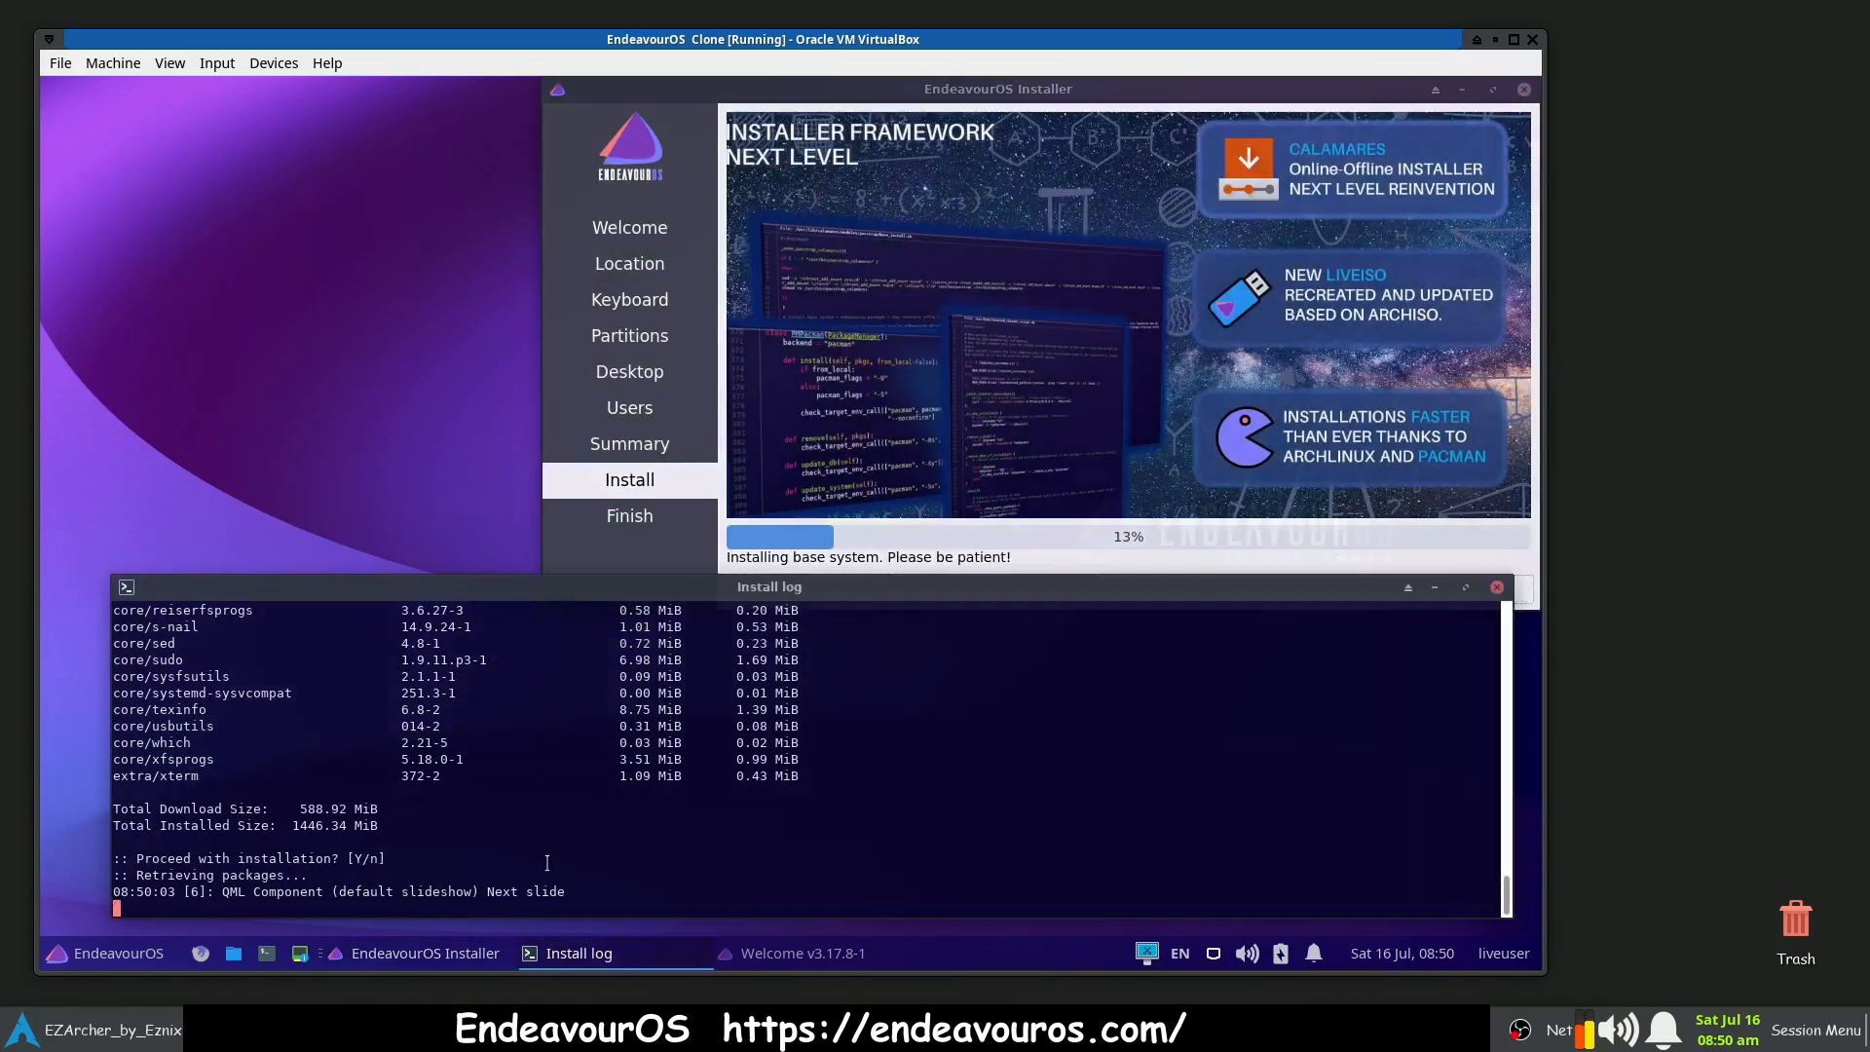
- Examine the install log's package list, from the start of the base system job to the latest entries
scroll(251, 759, up, 20)
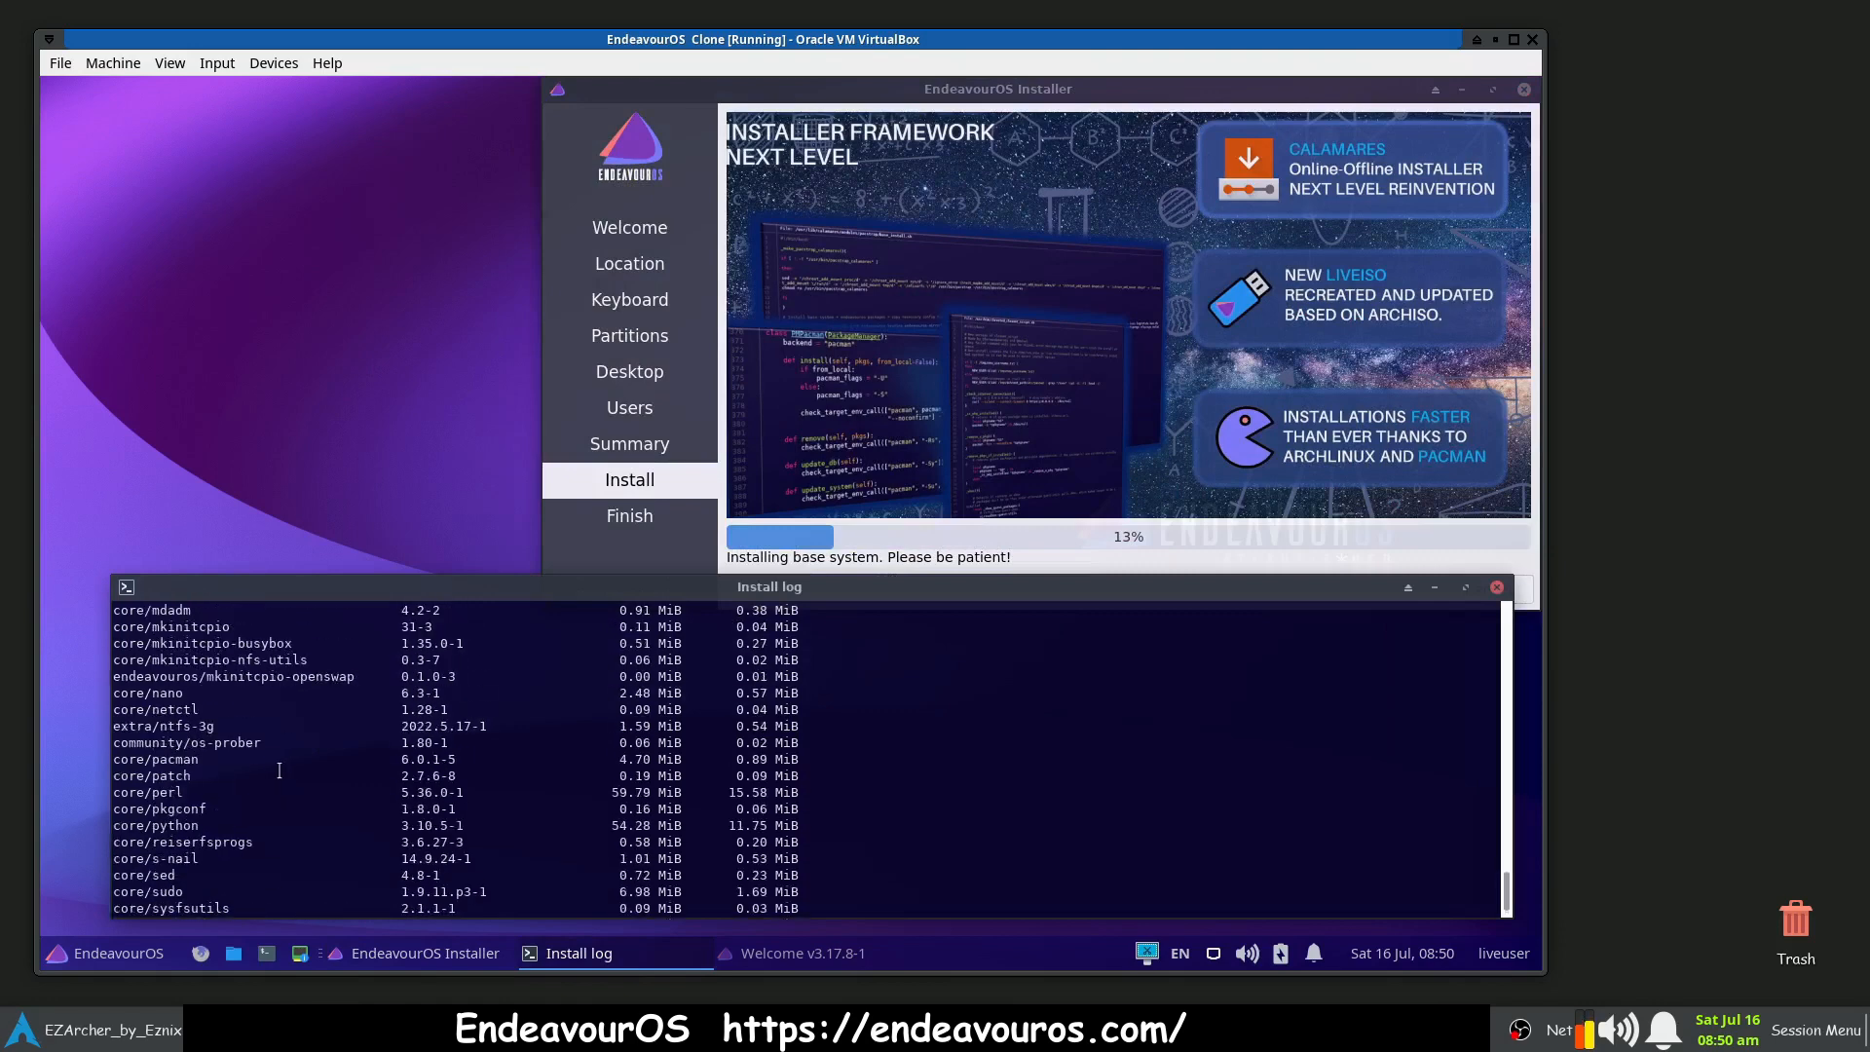
scroll(267, 775, down, 10)
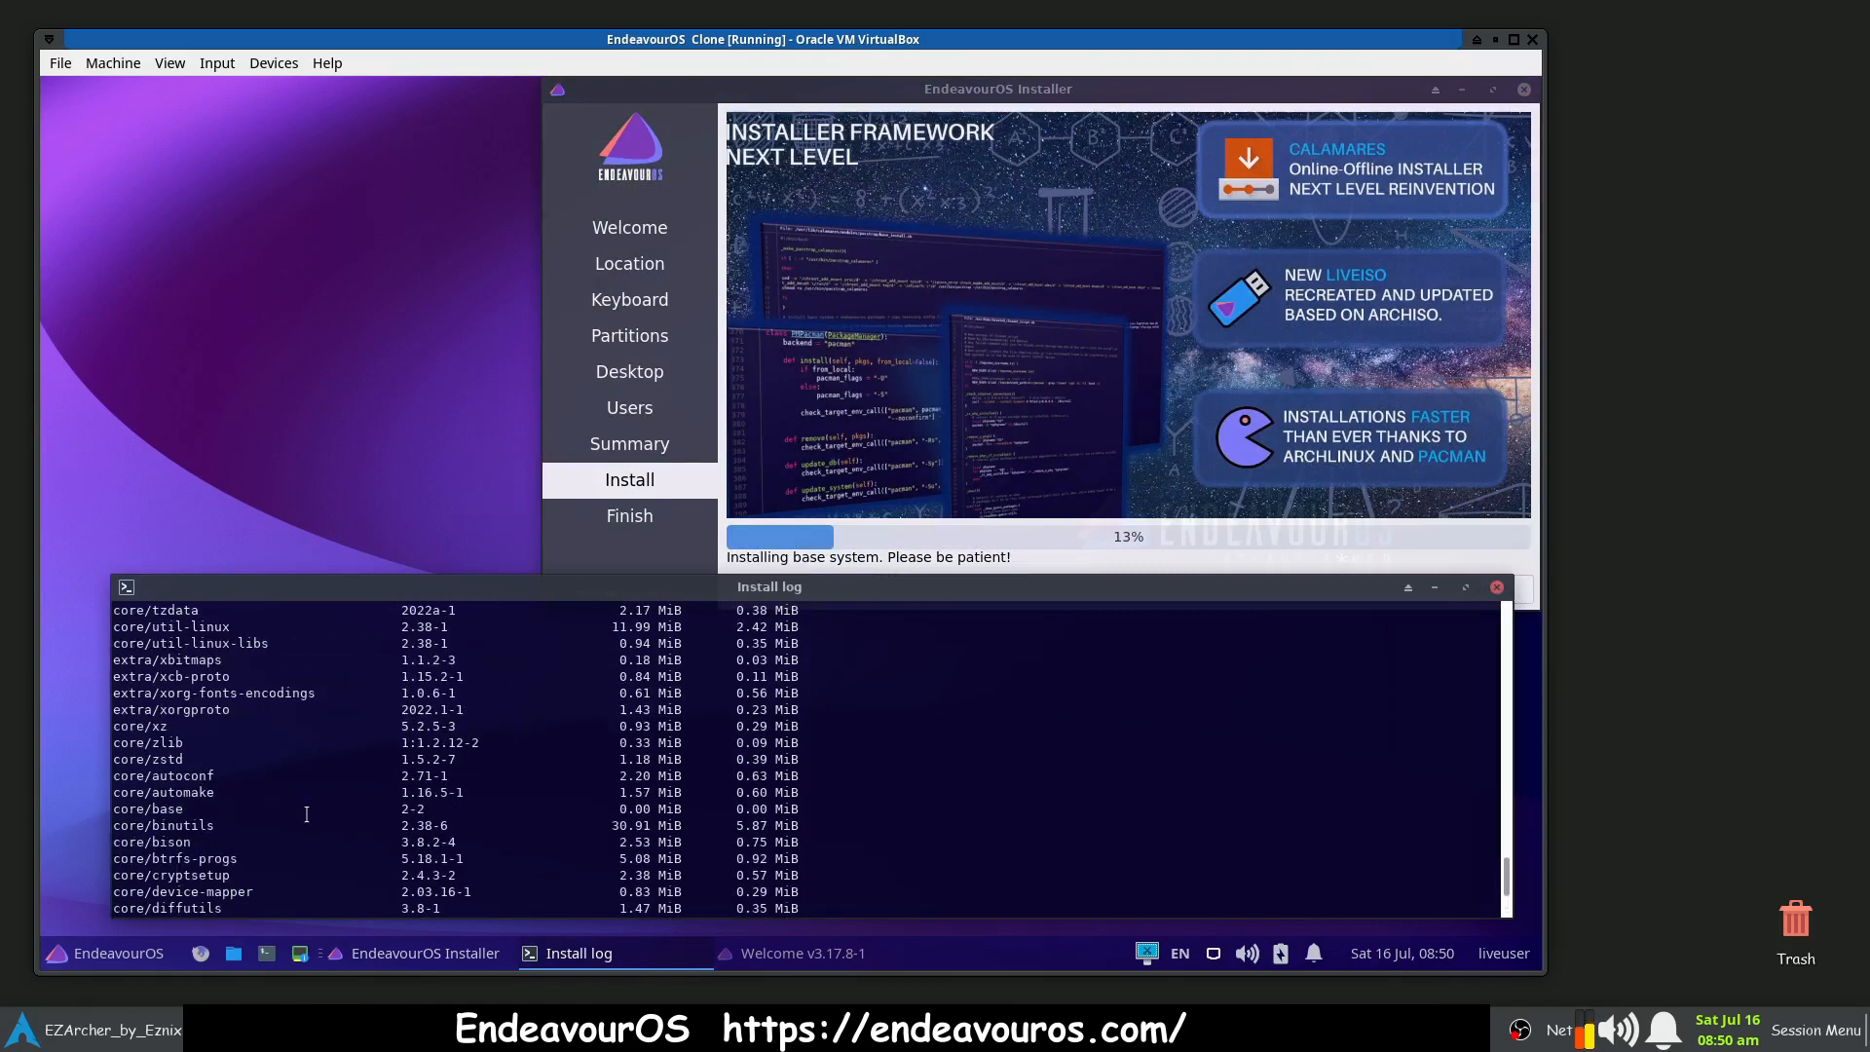
scroll(306, 814, up, 10)
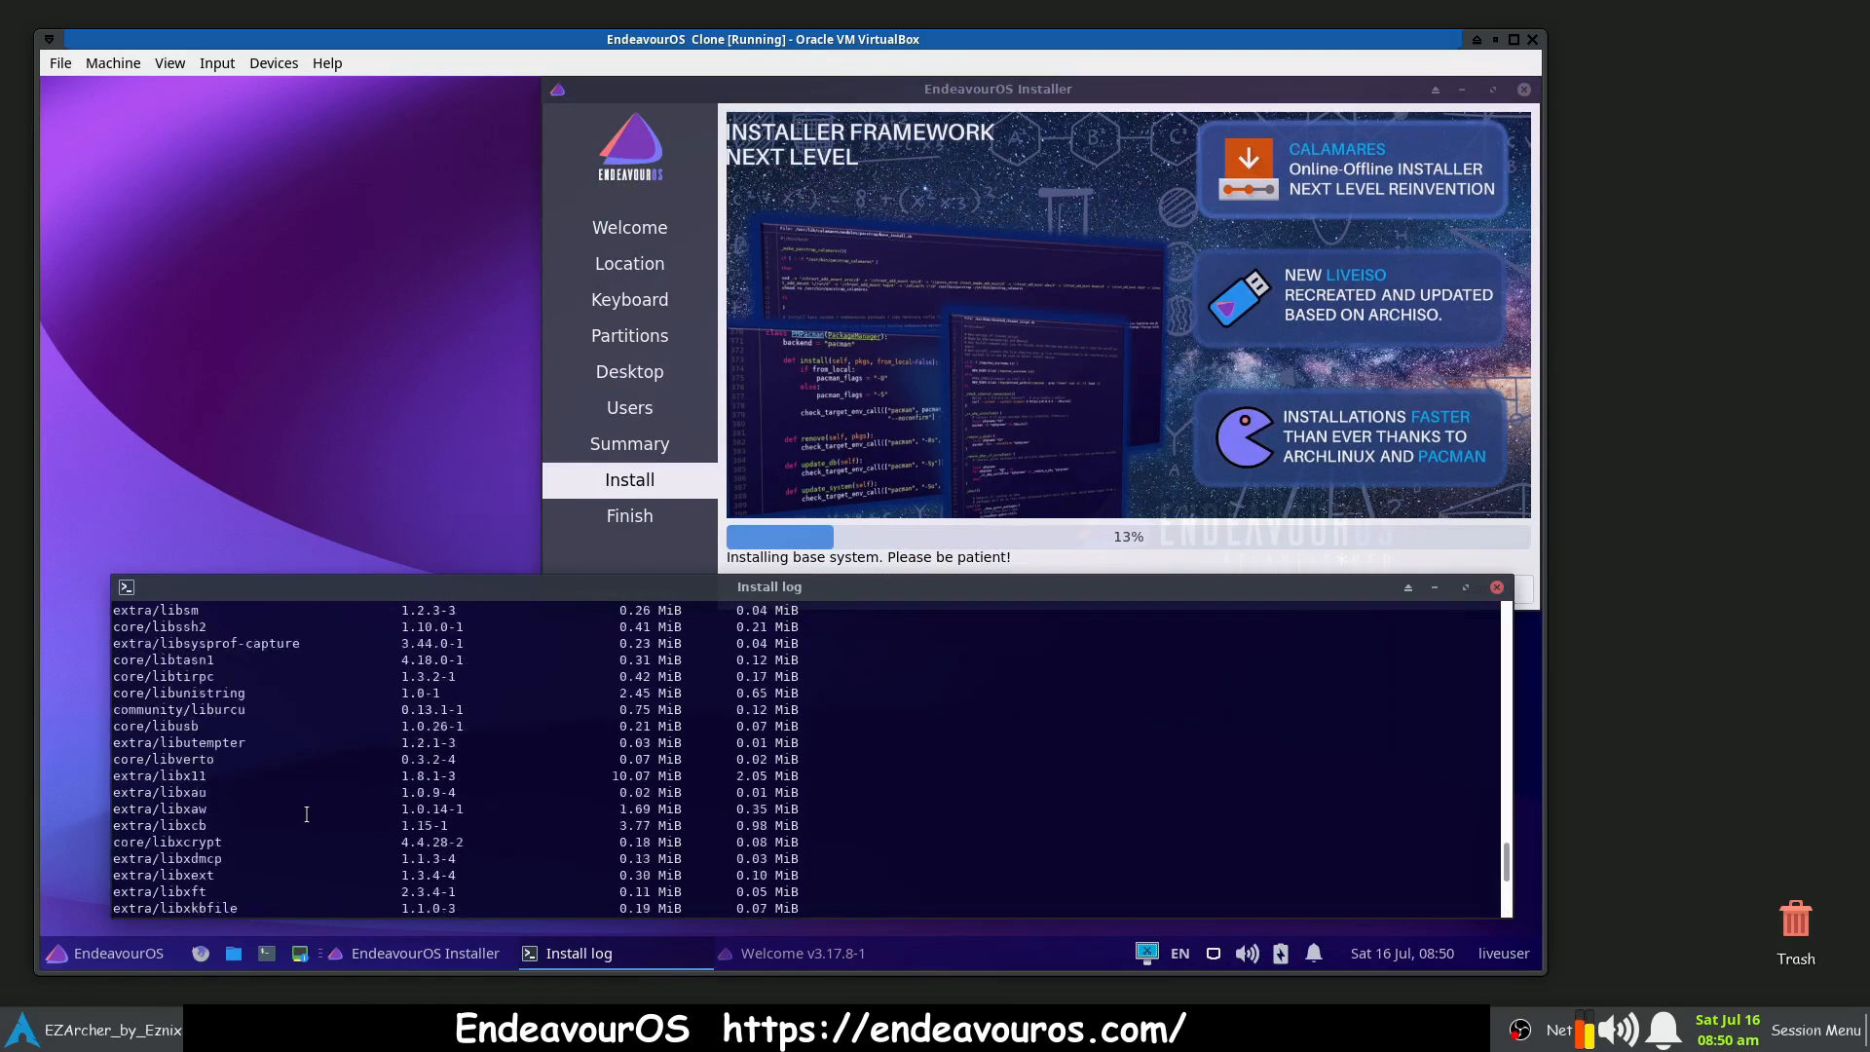
scroll(306, 815, up, 15)
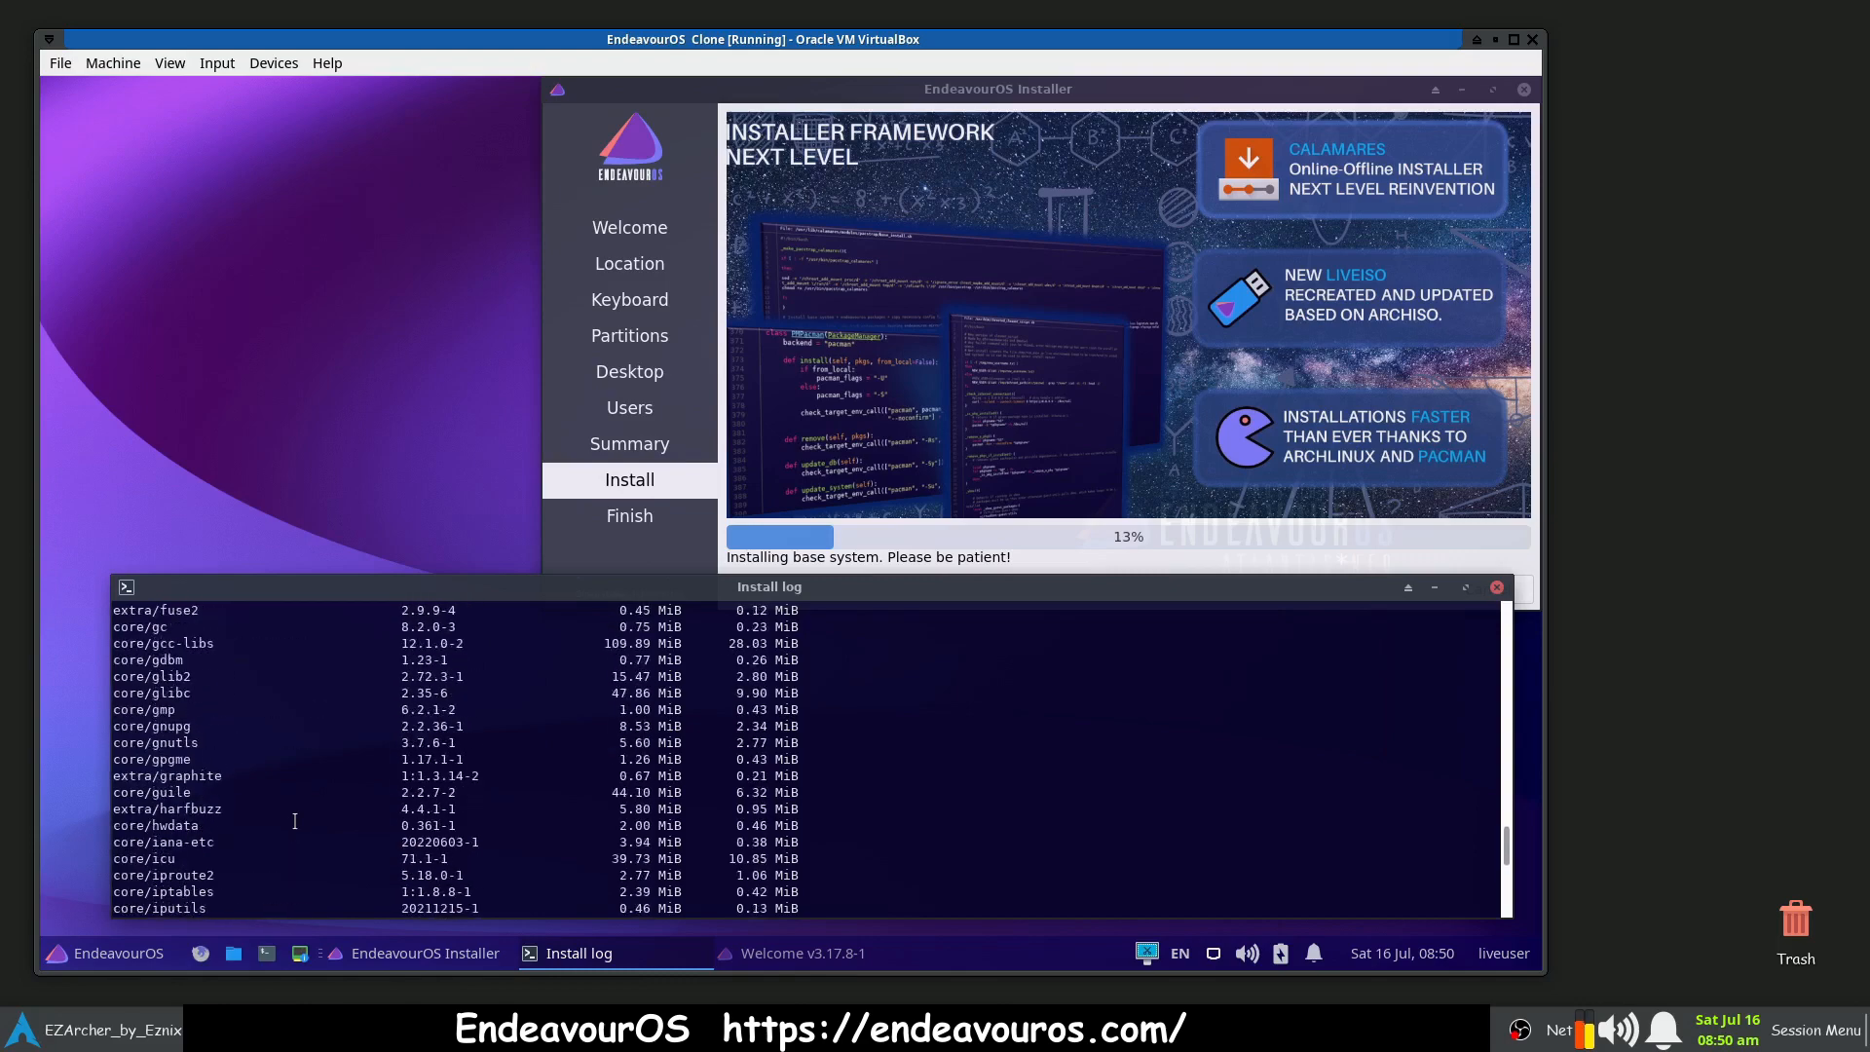
scroll(295, 821, up, 12)
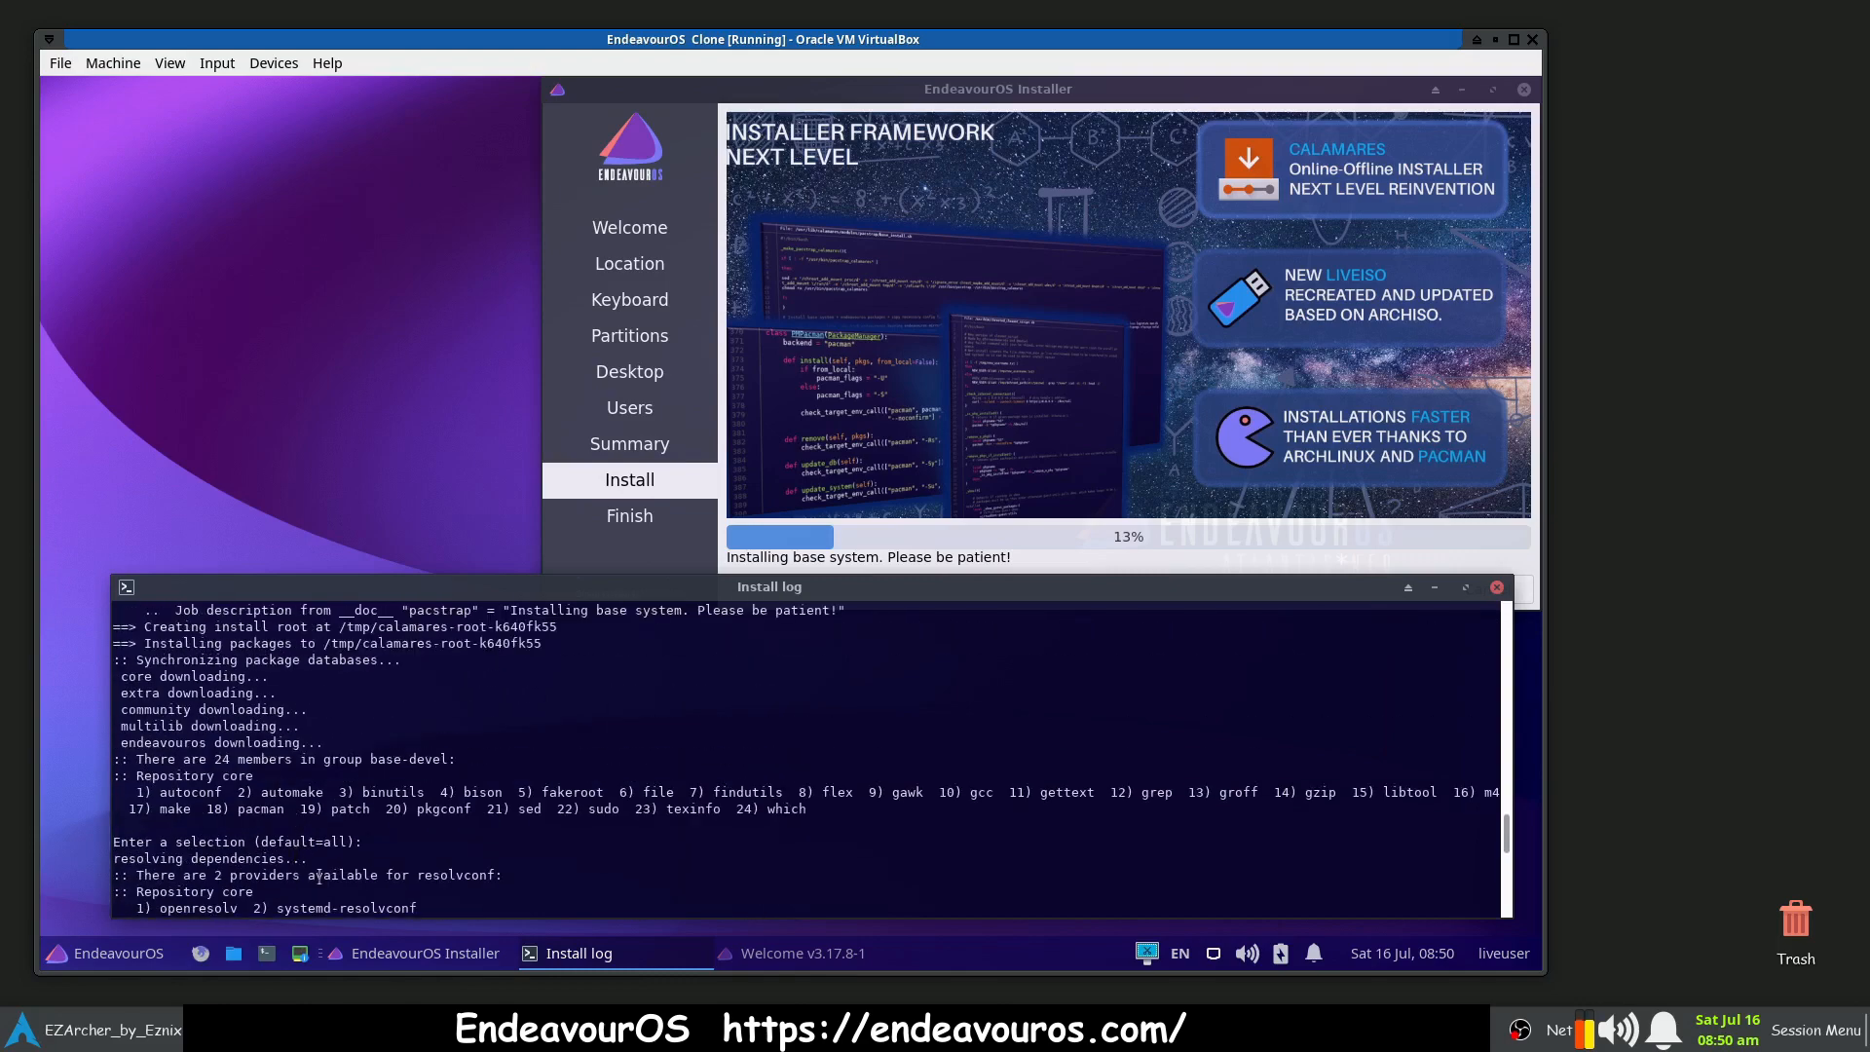
scroll(305, 801, down, 6)
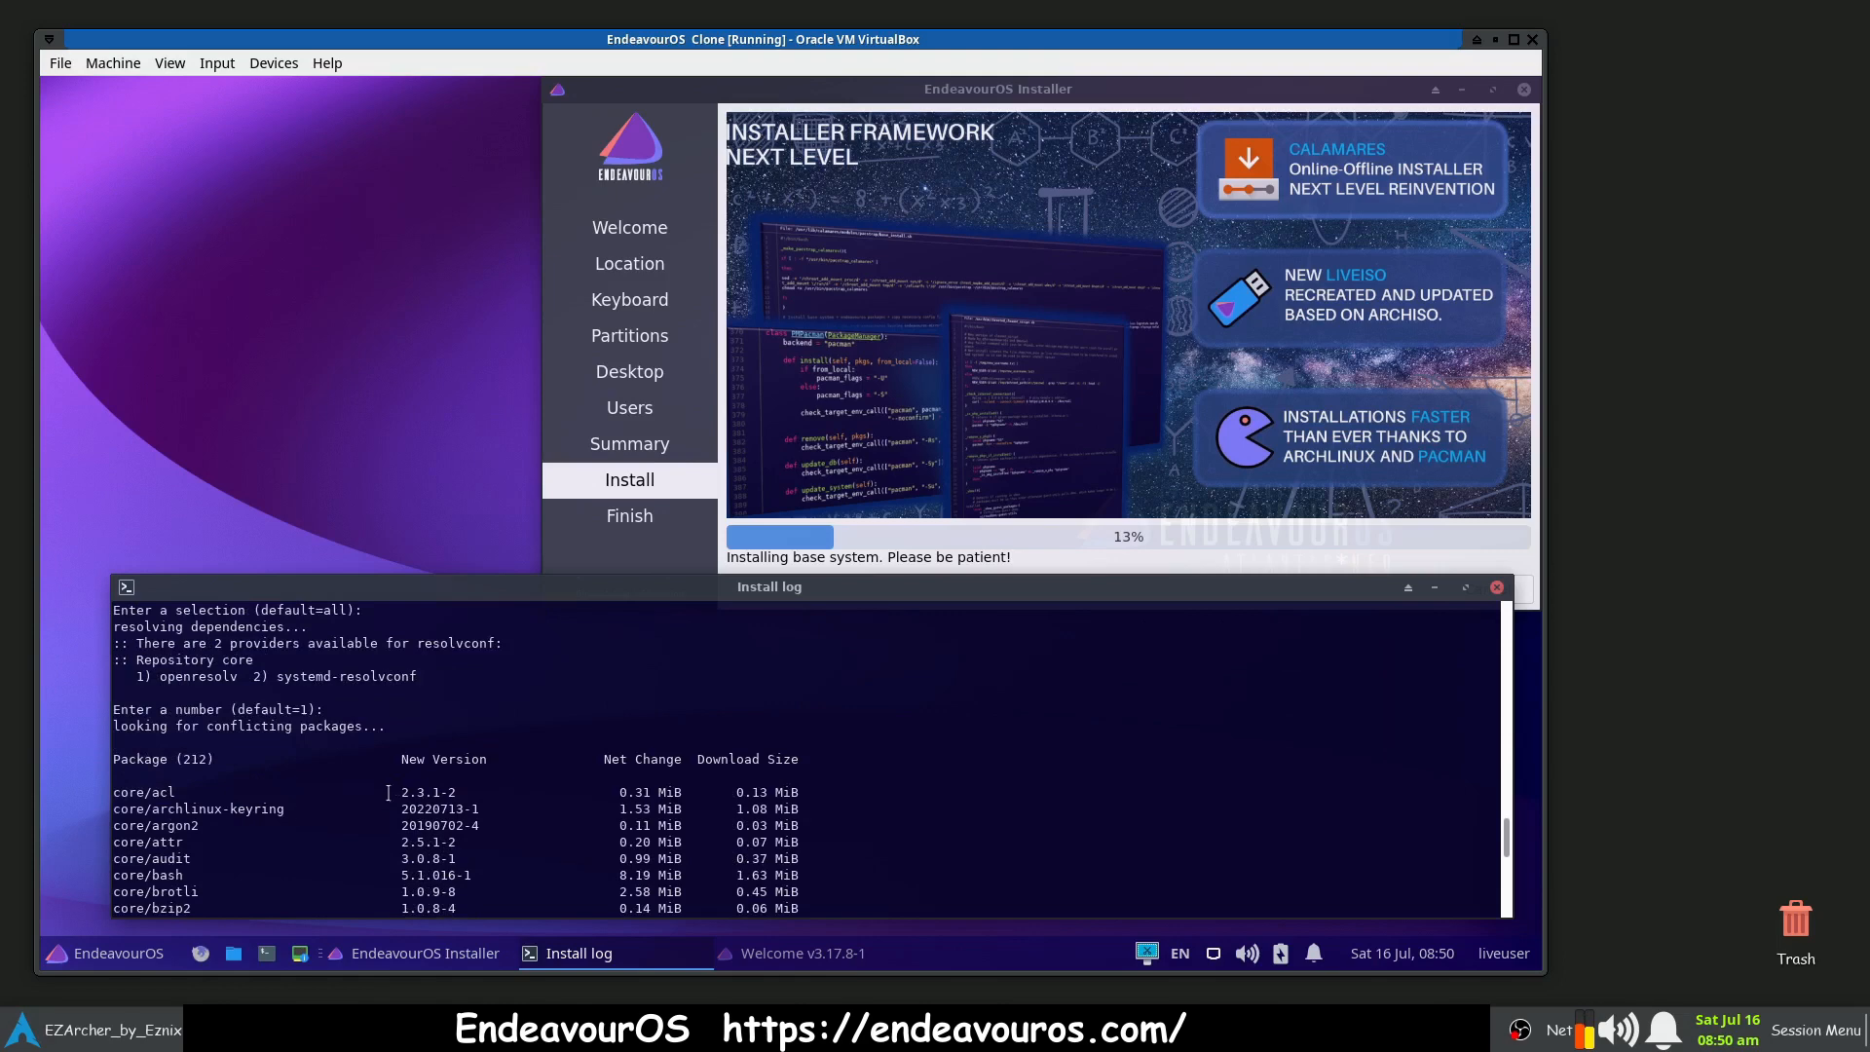
scroll(306, 800, down, 3)
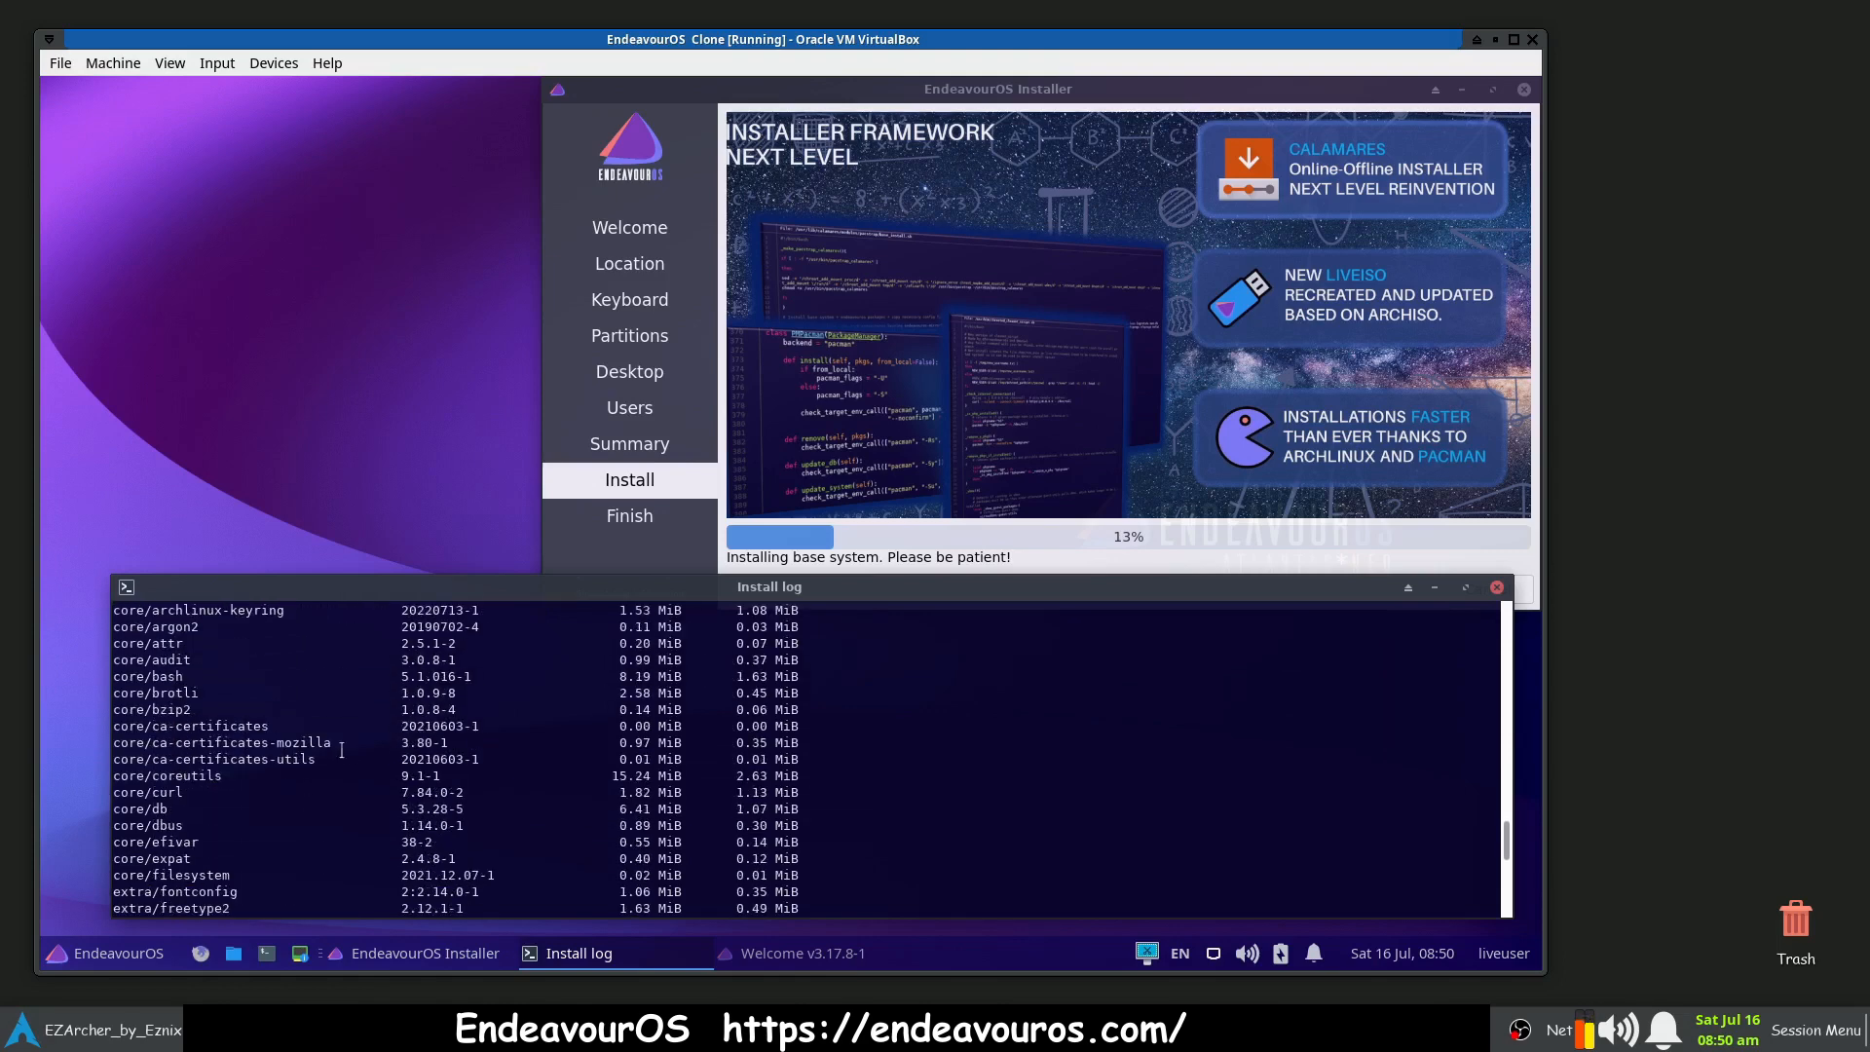
scroll(211, 738, down, 6)
scroll(351, 756, down, 6)
scroll(351, 755, down, 2)
scroll(352, 755, up, 3)
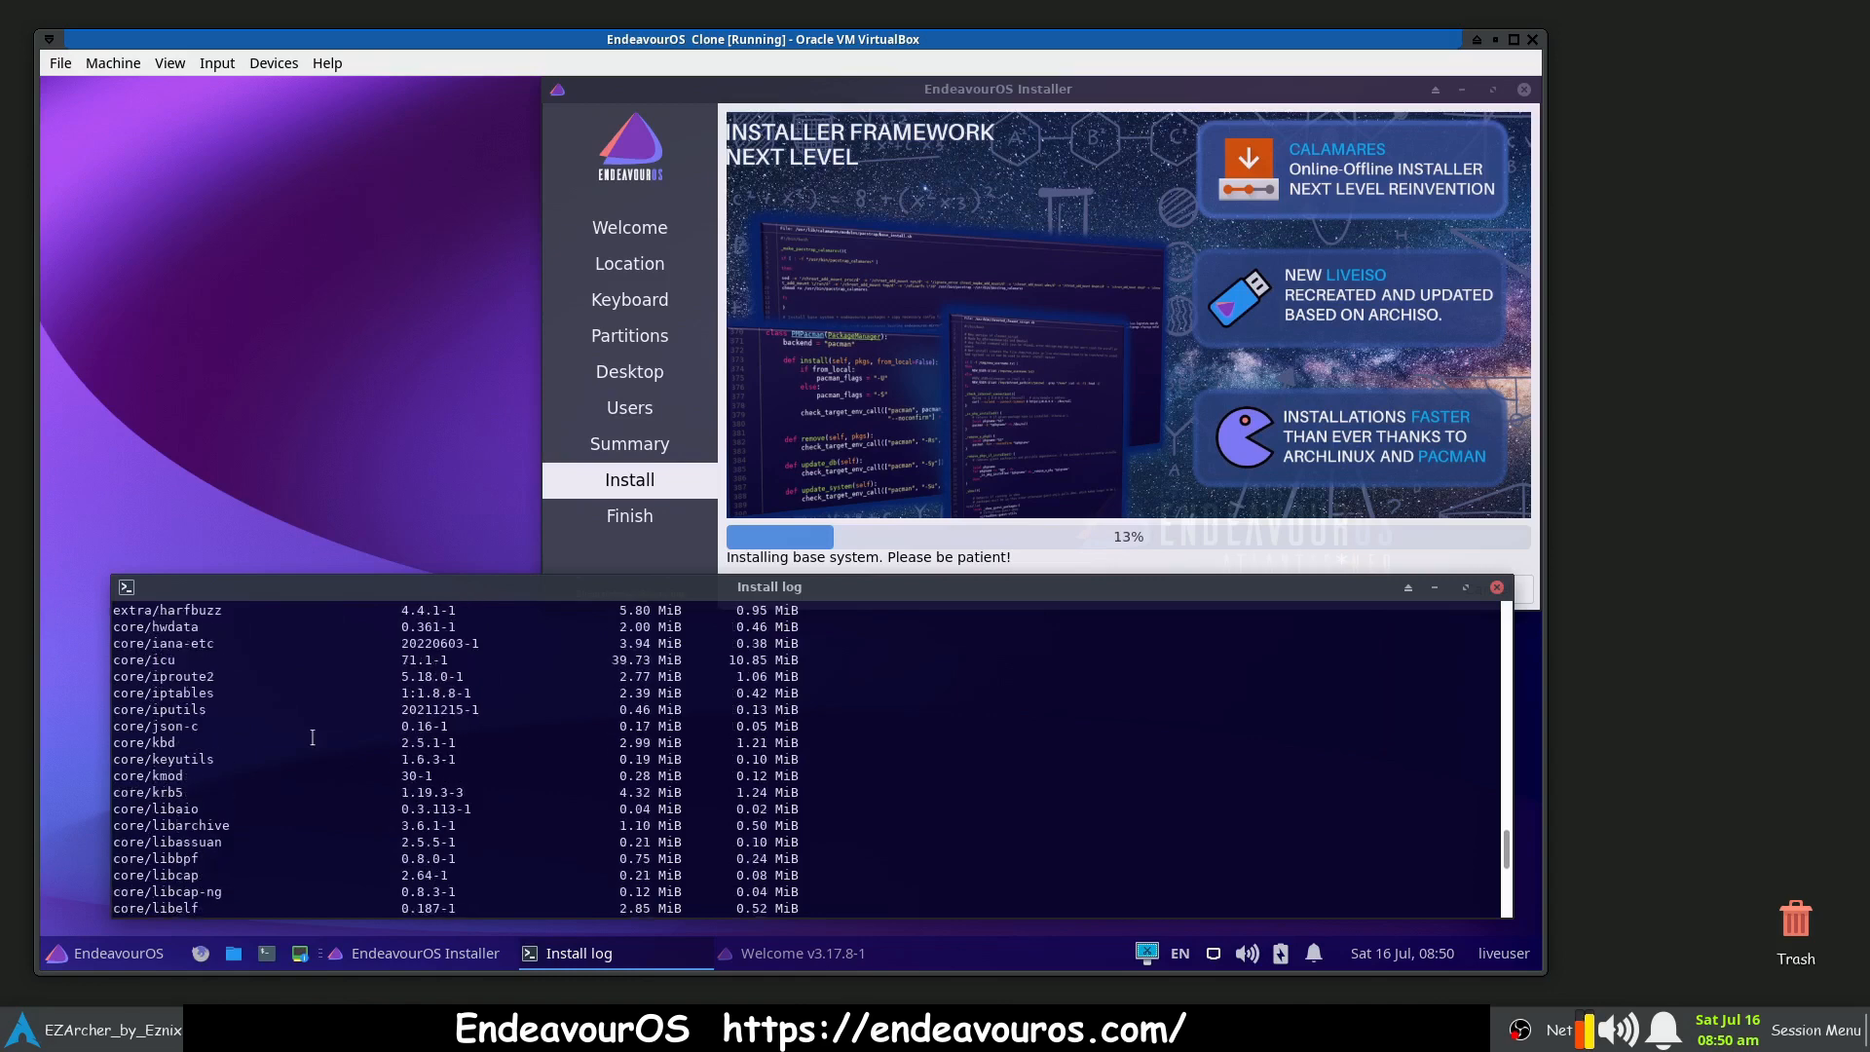
scroll(346, 748, down, 3)
scroll(334, 738, down, 20)
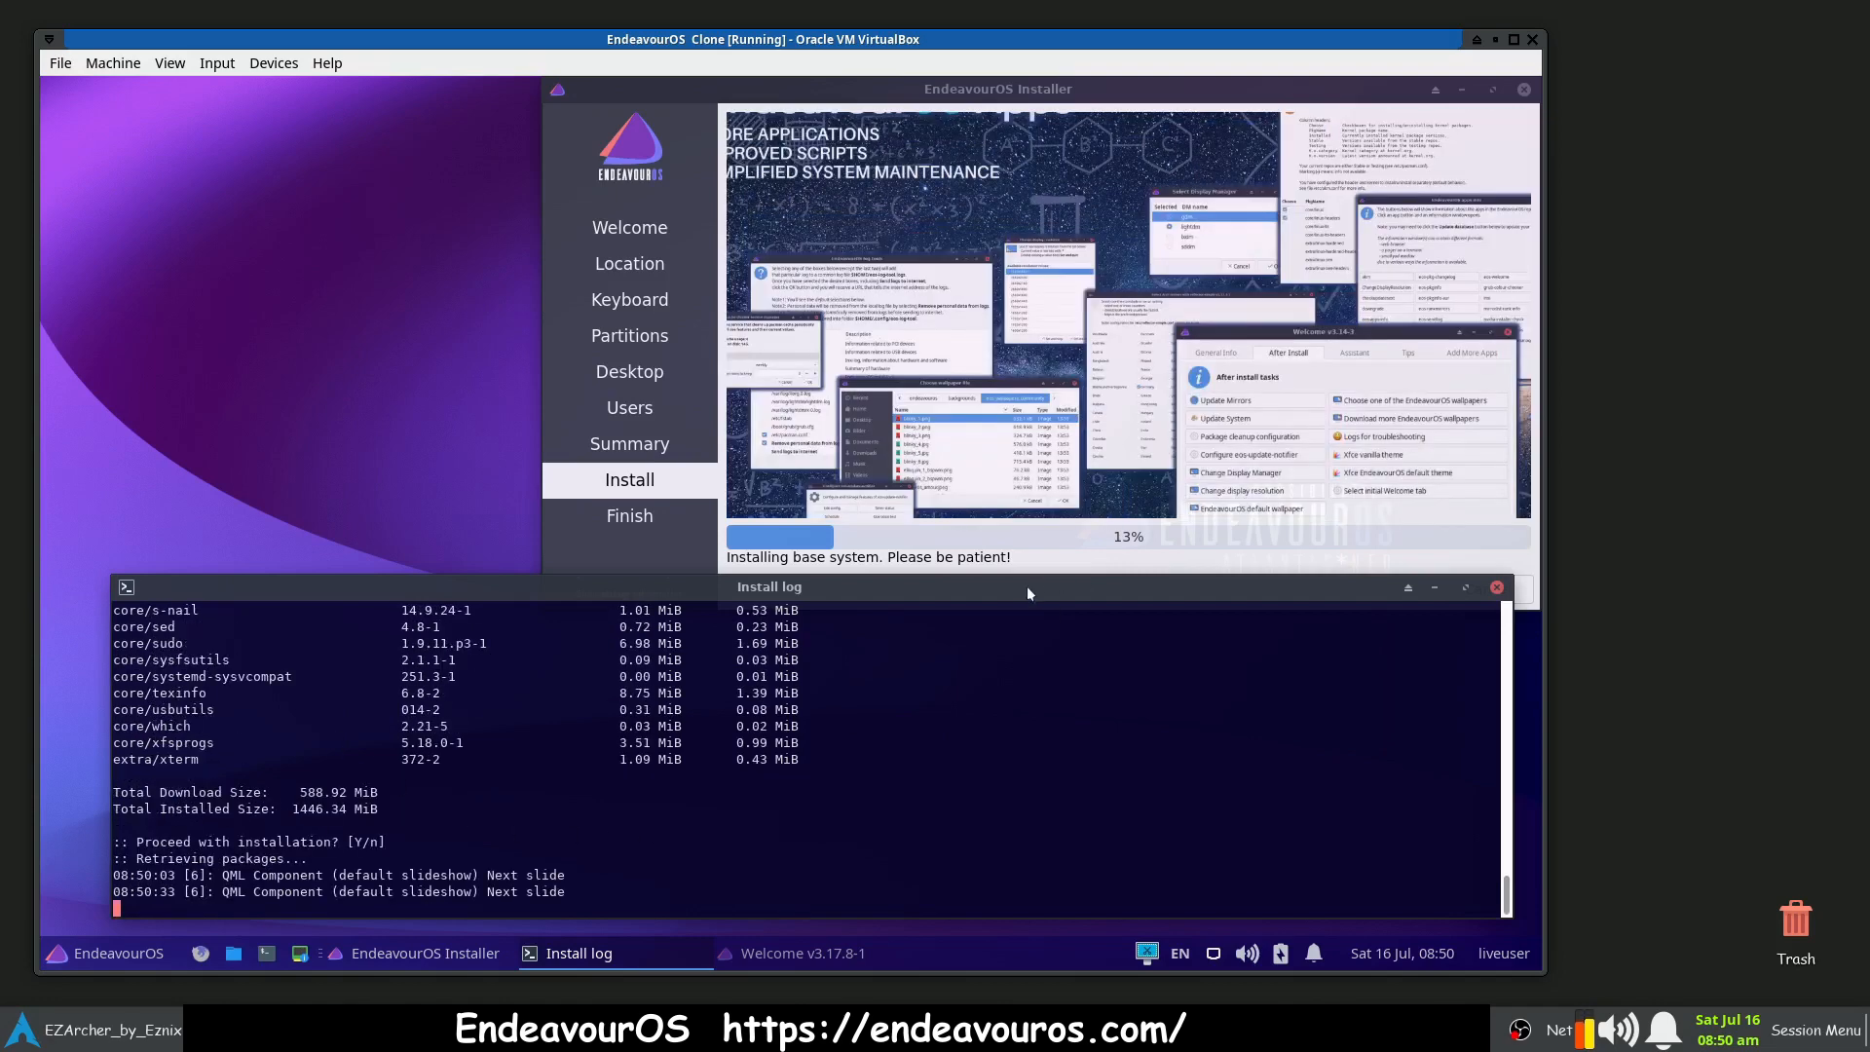
- Bring the installer forward and move its error dialog aside to read the failure details
click(1184, 84)
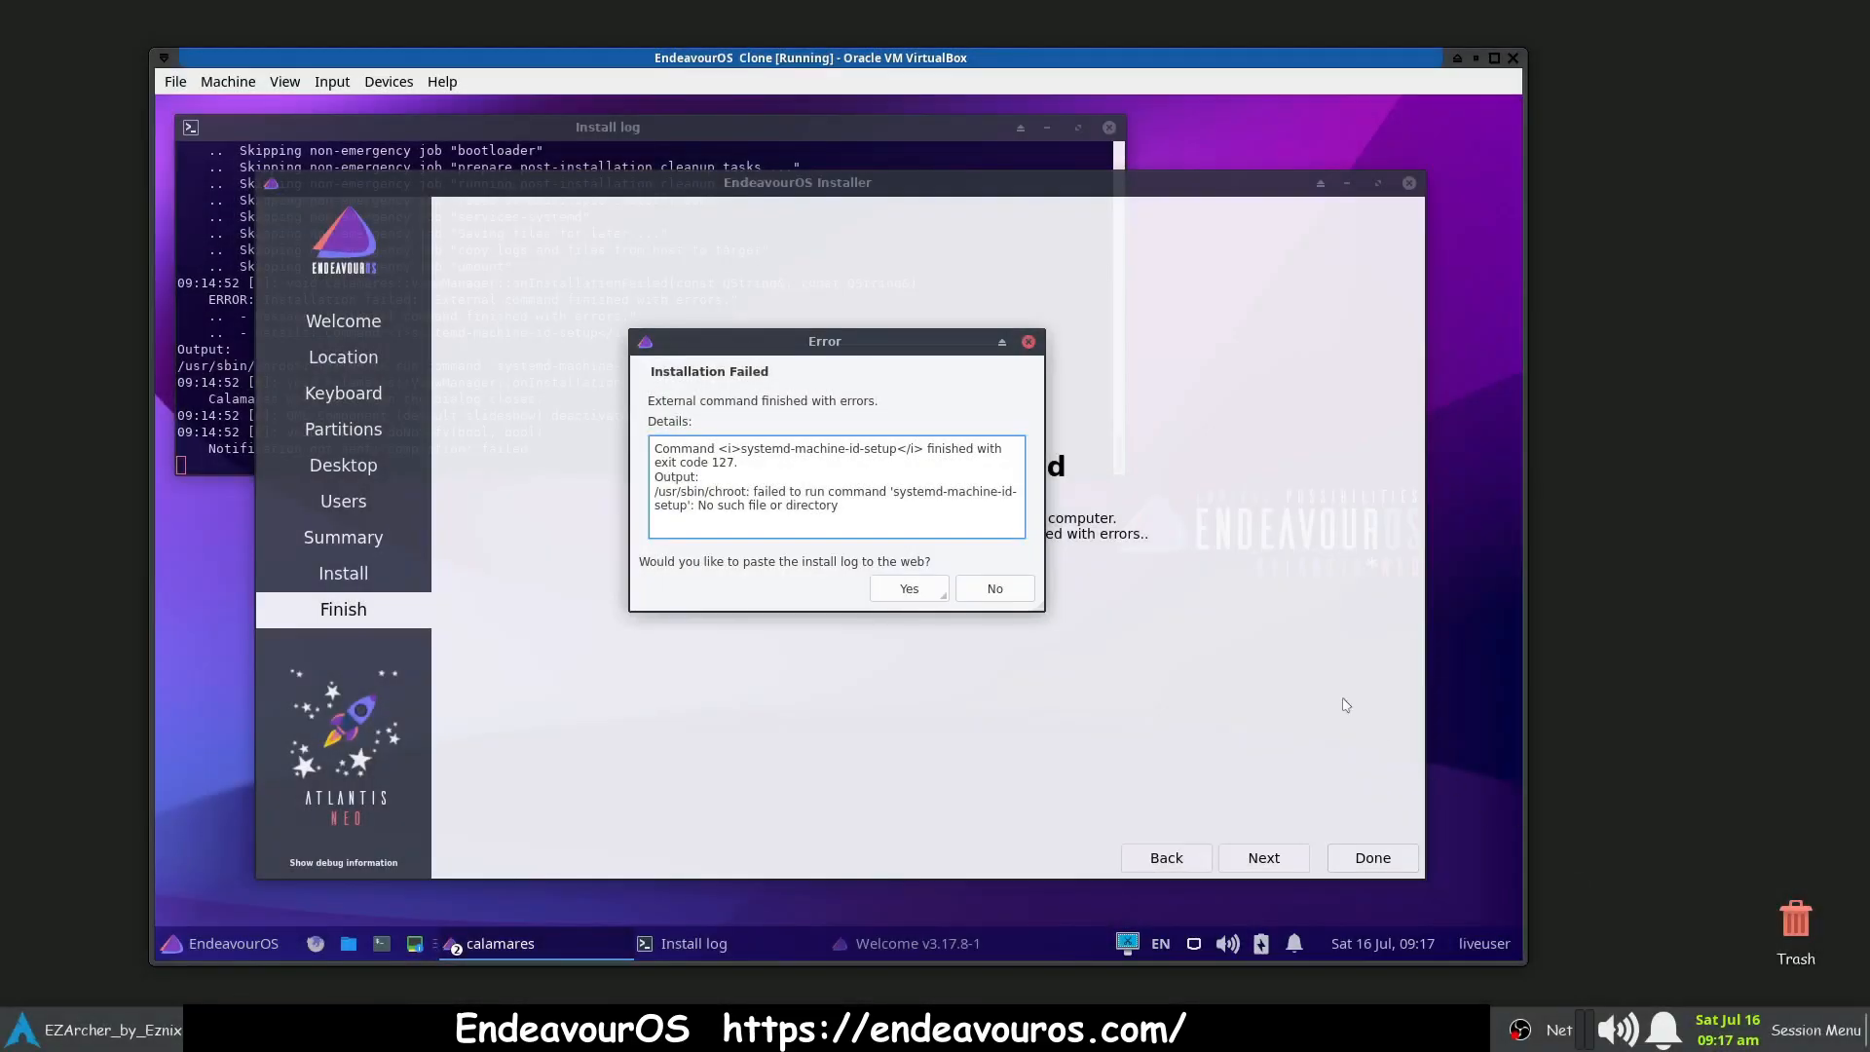
drag(863, 342, 837, 332)
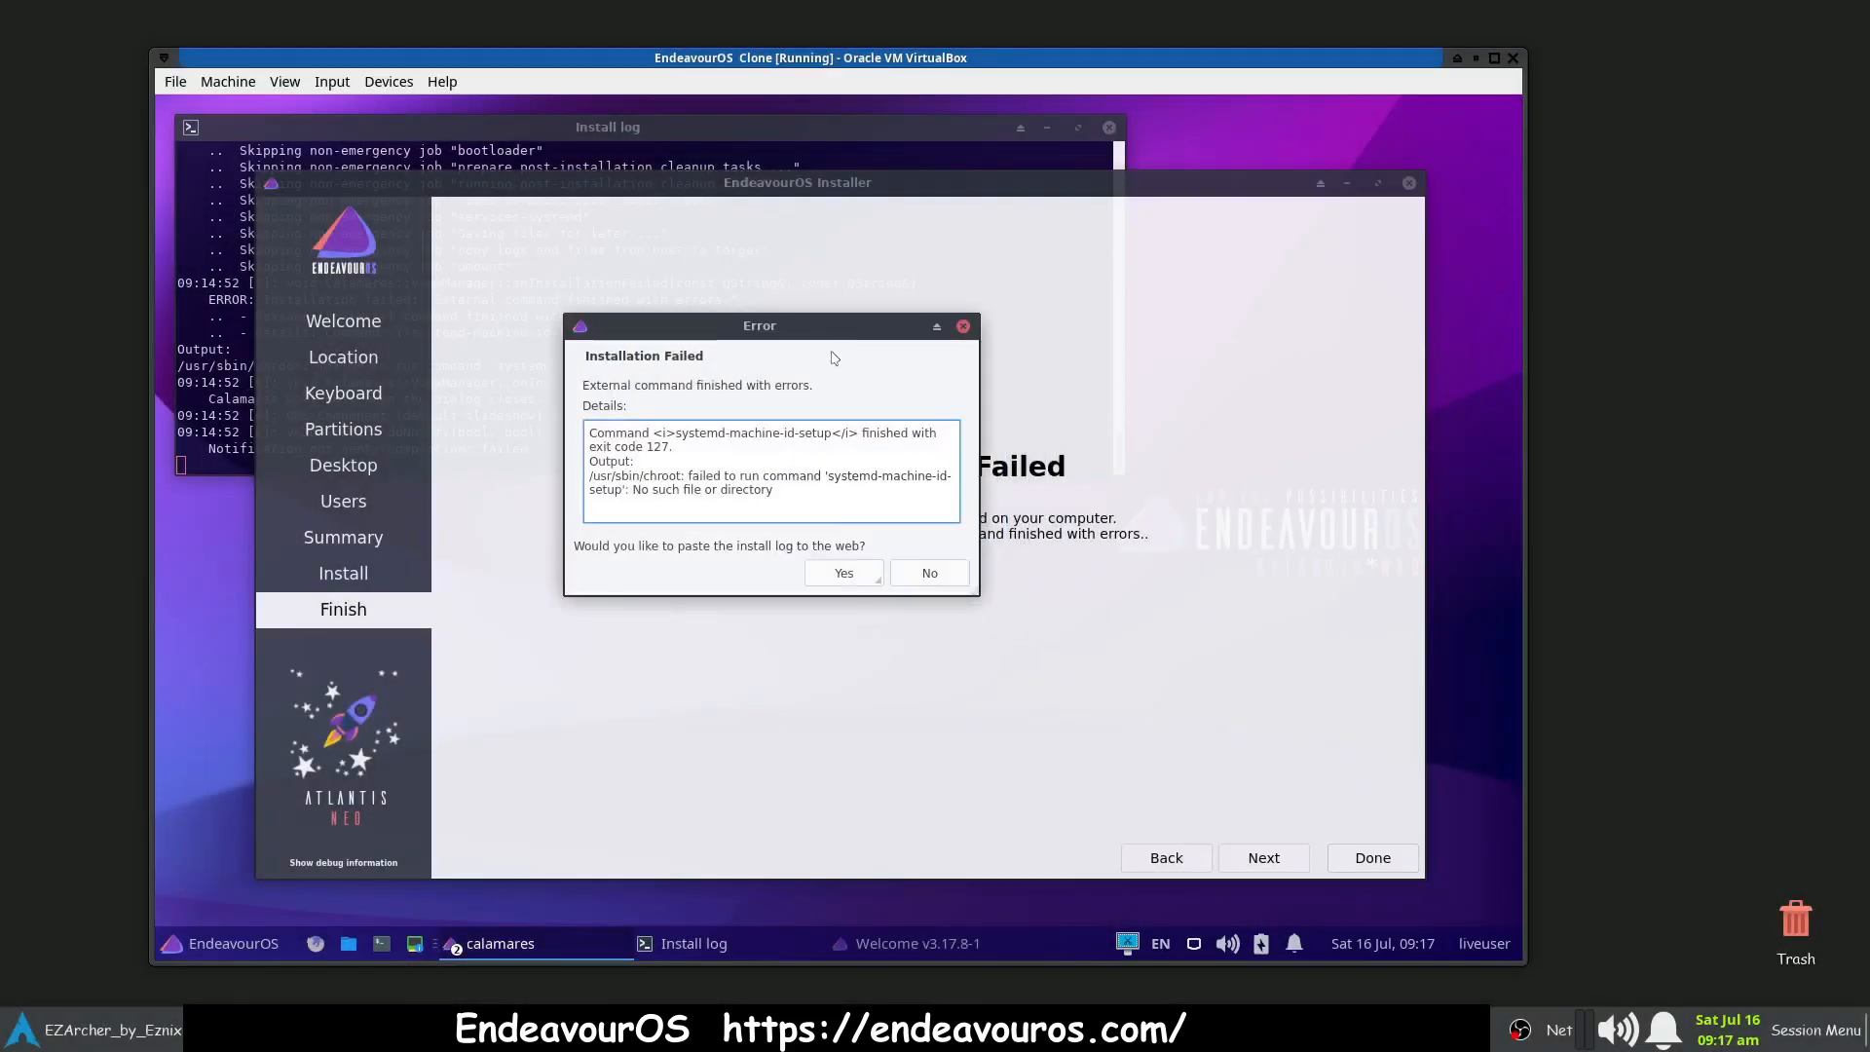
- Widen the installation error dialog and post the install log to the web, dismissing the paste link message
drag(976, 593, 1336, 629)
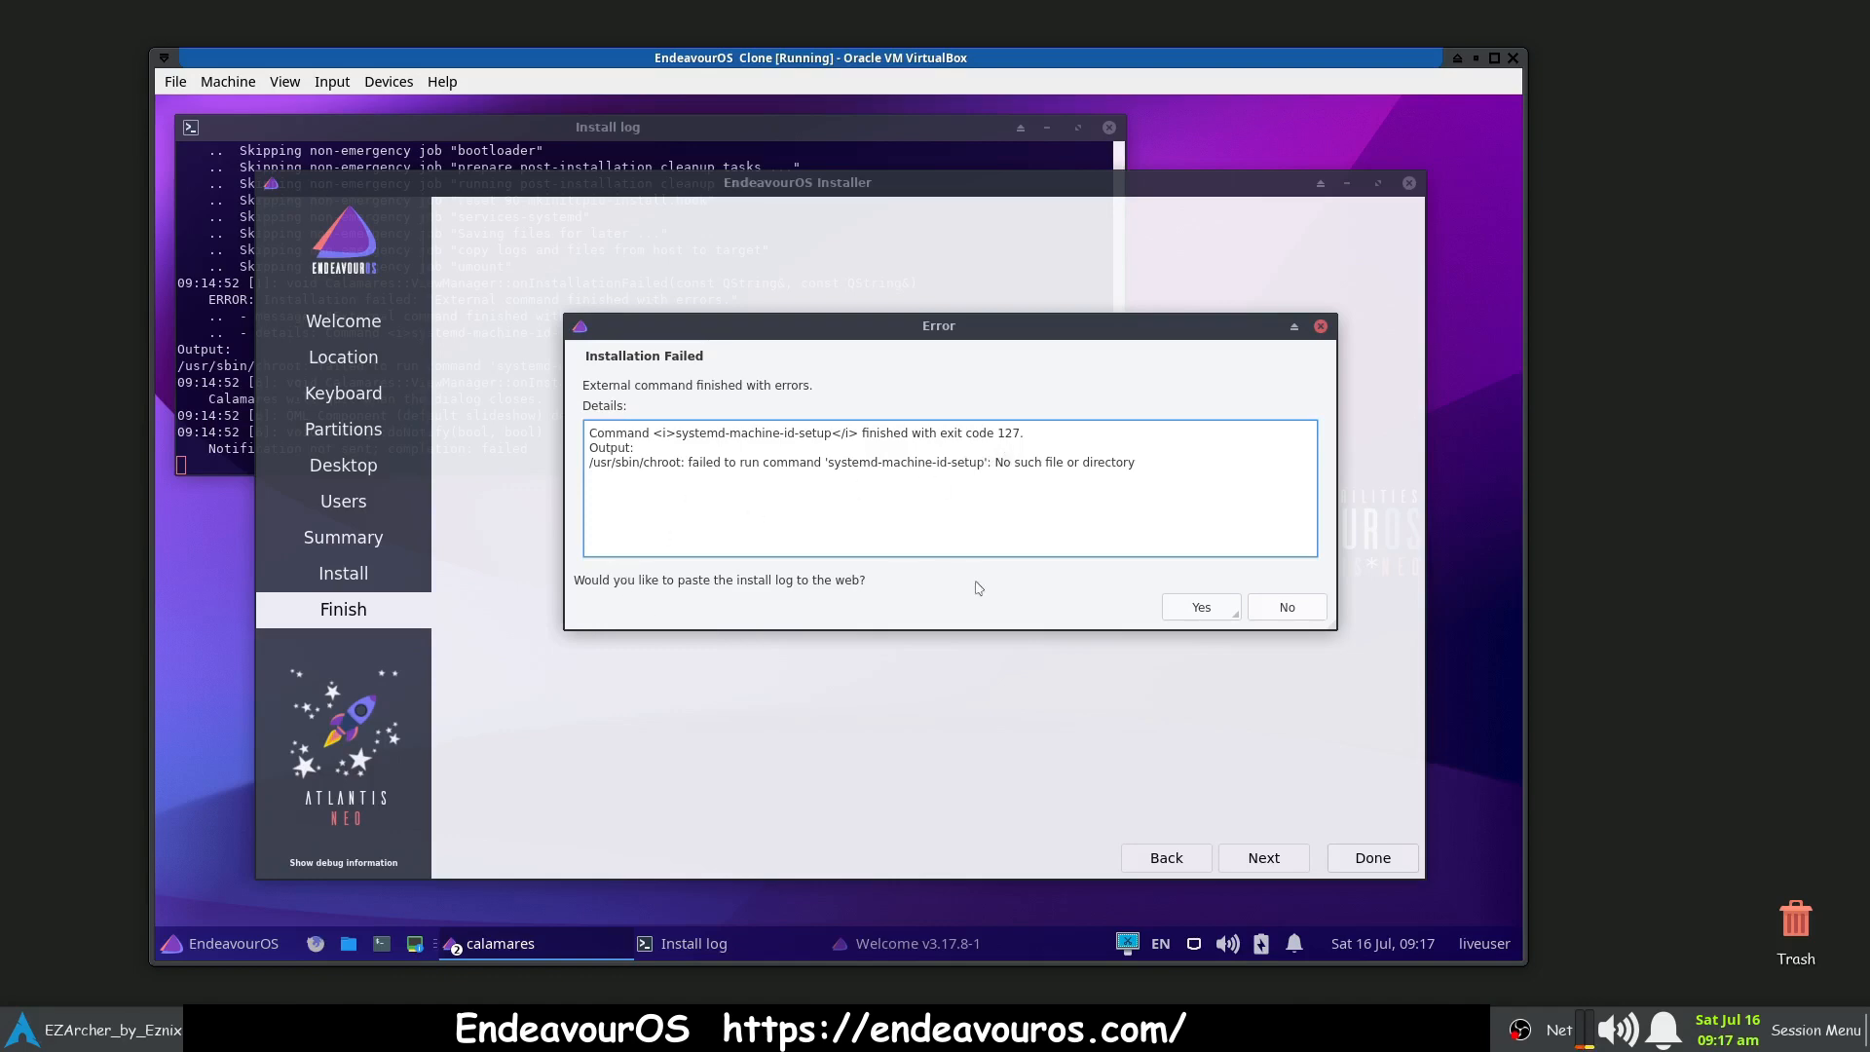
click(1191, 609)
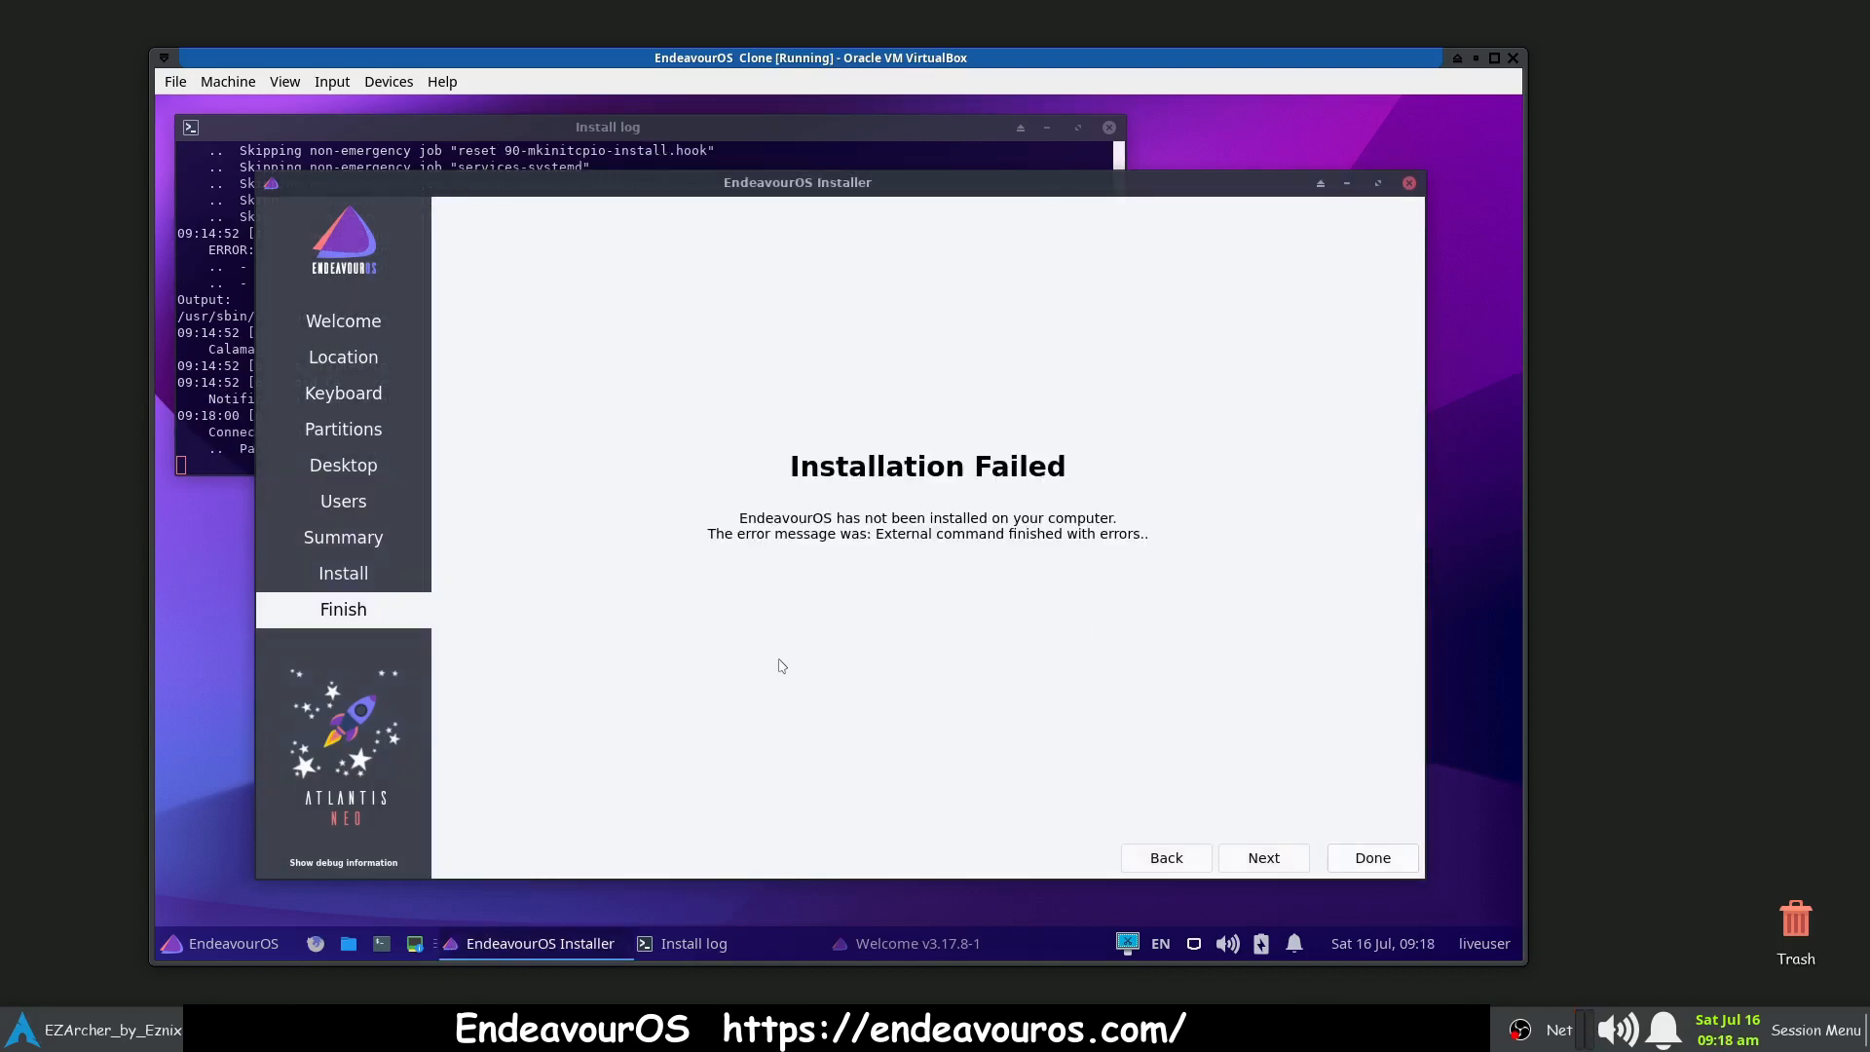
click(827, 144)
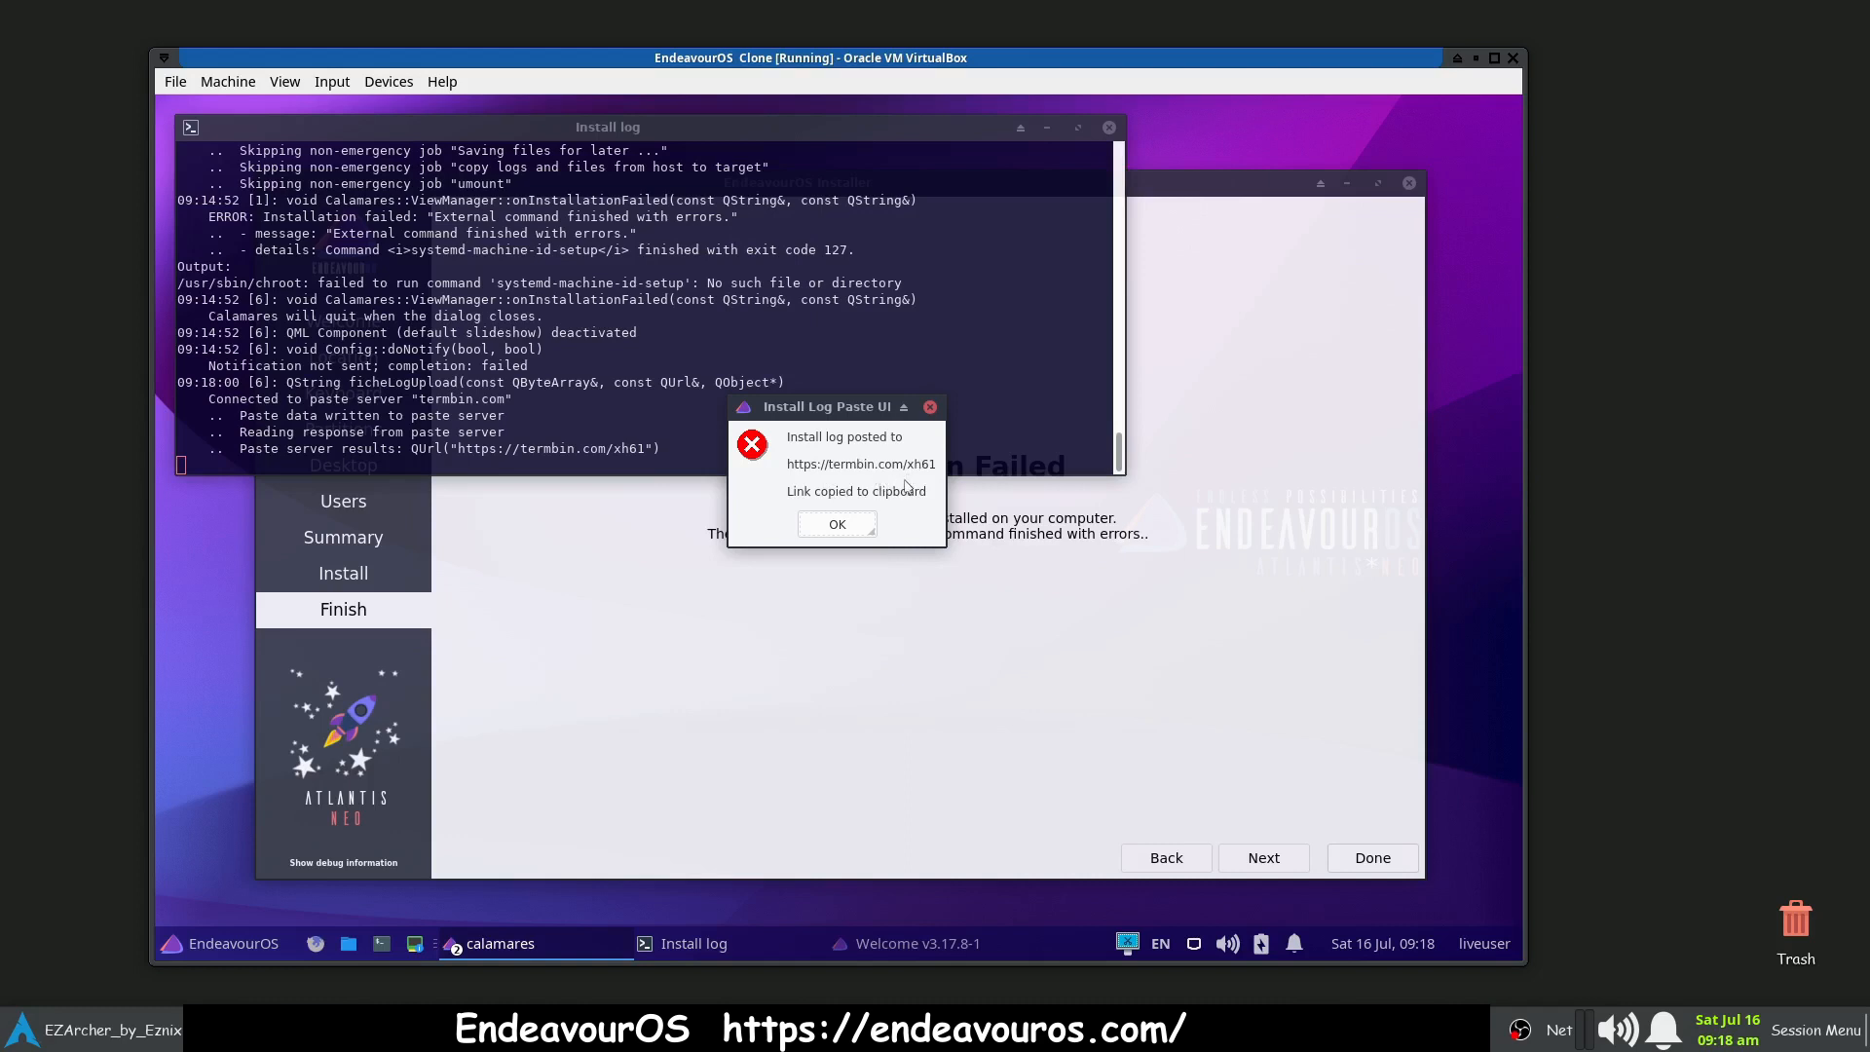
click(837, 524)
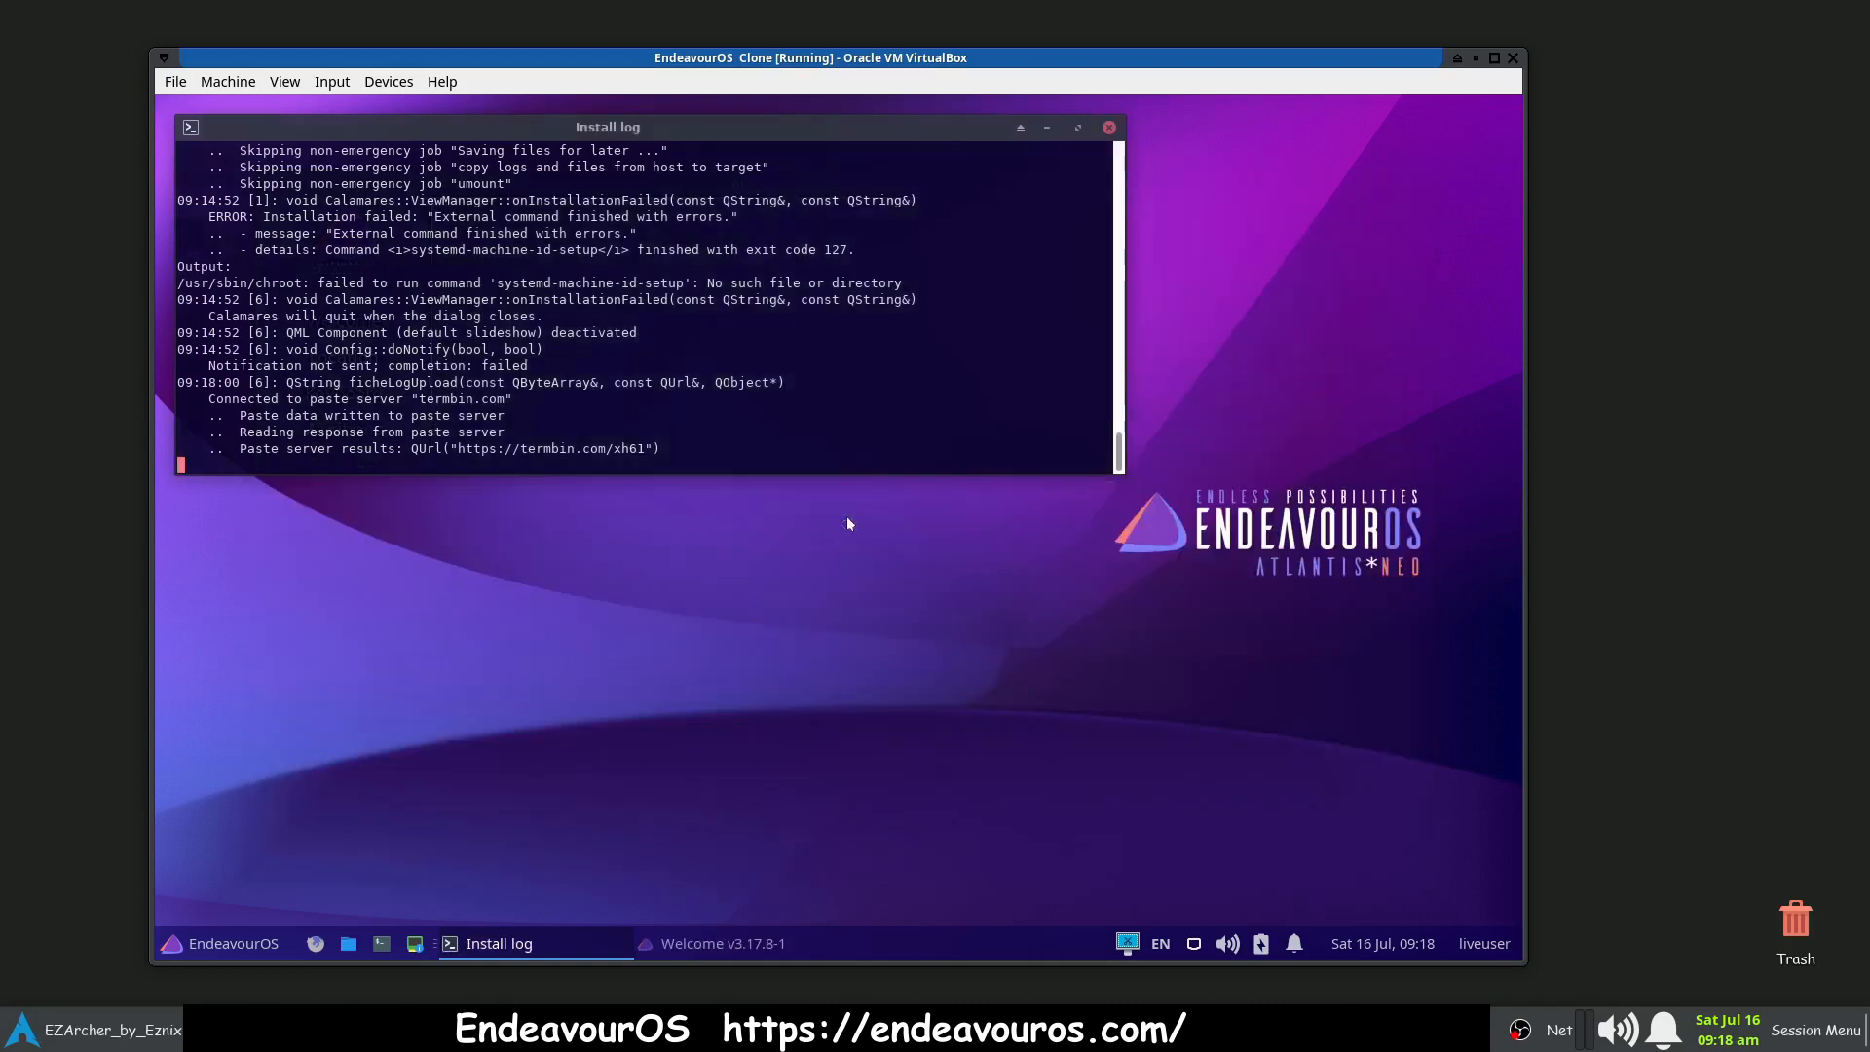
- Close the install log and Welcome windows, and shut down the EndeavourOS live system
click(1108, 126)
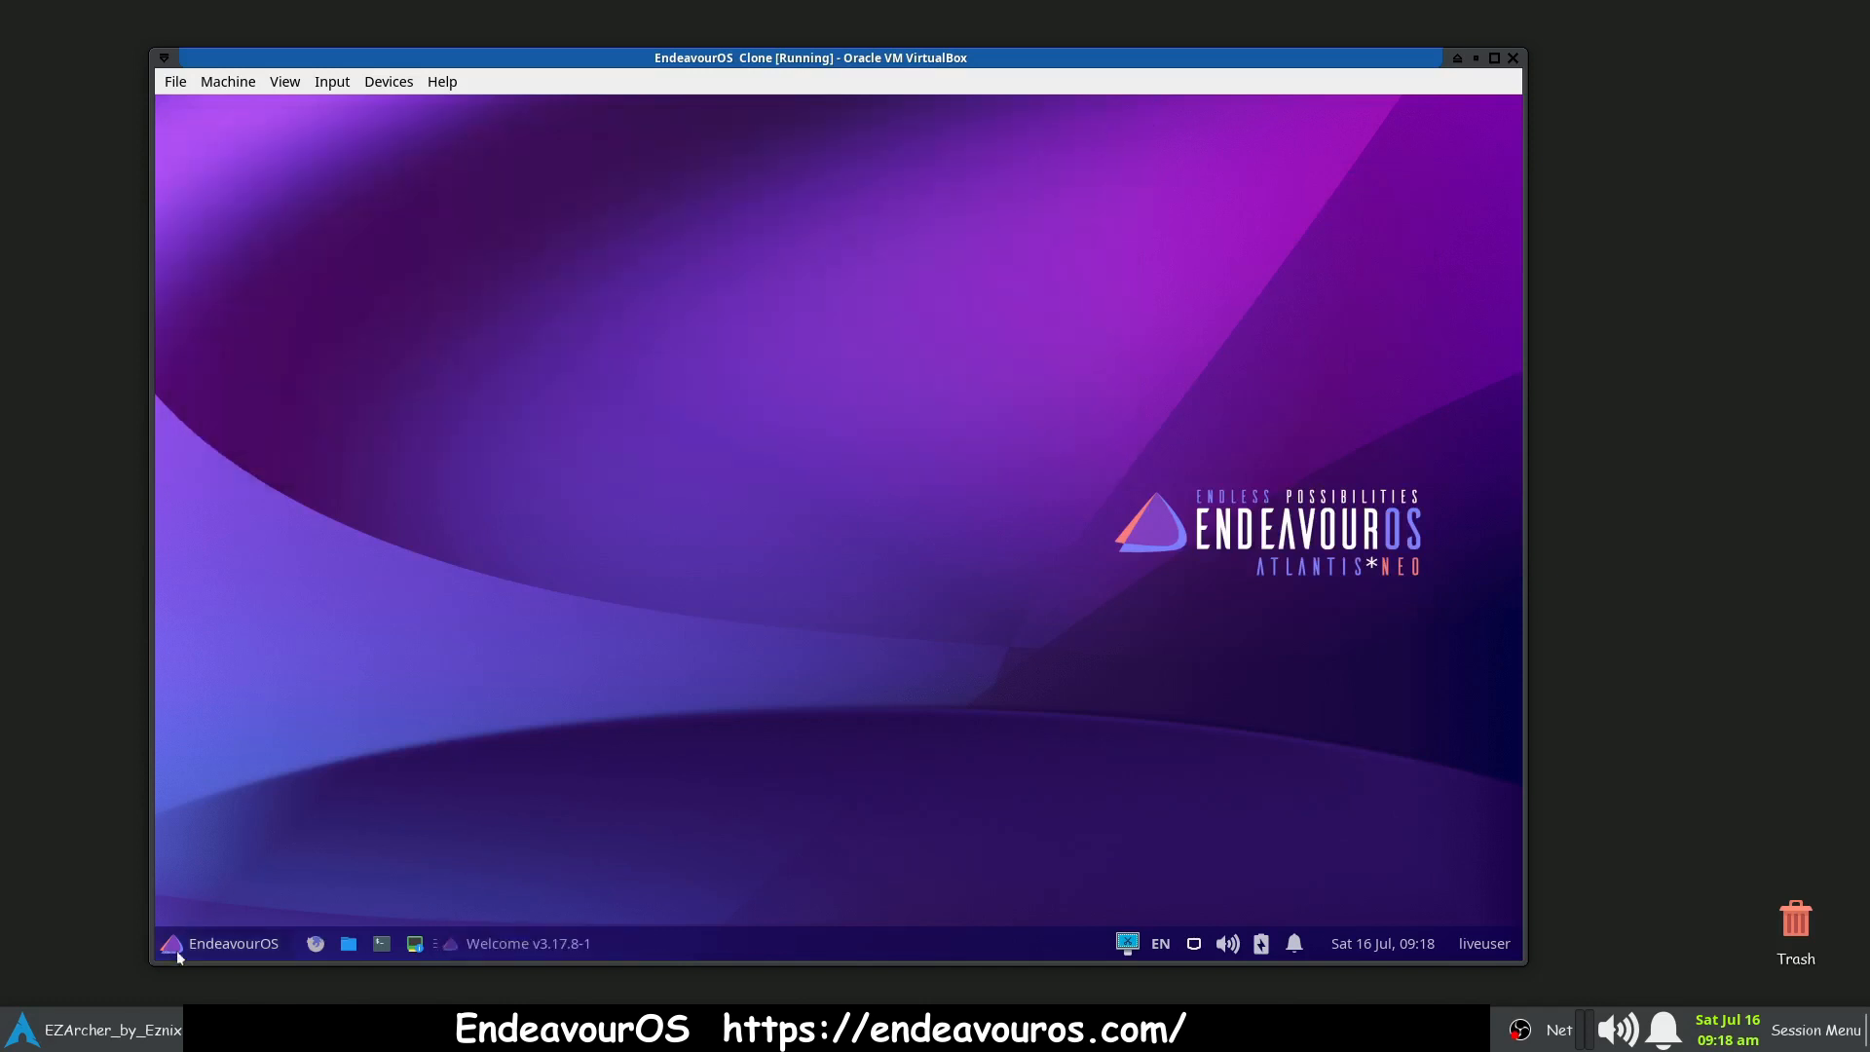
click(492, 943)
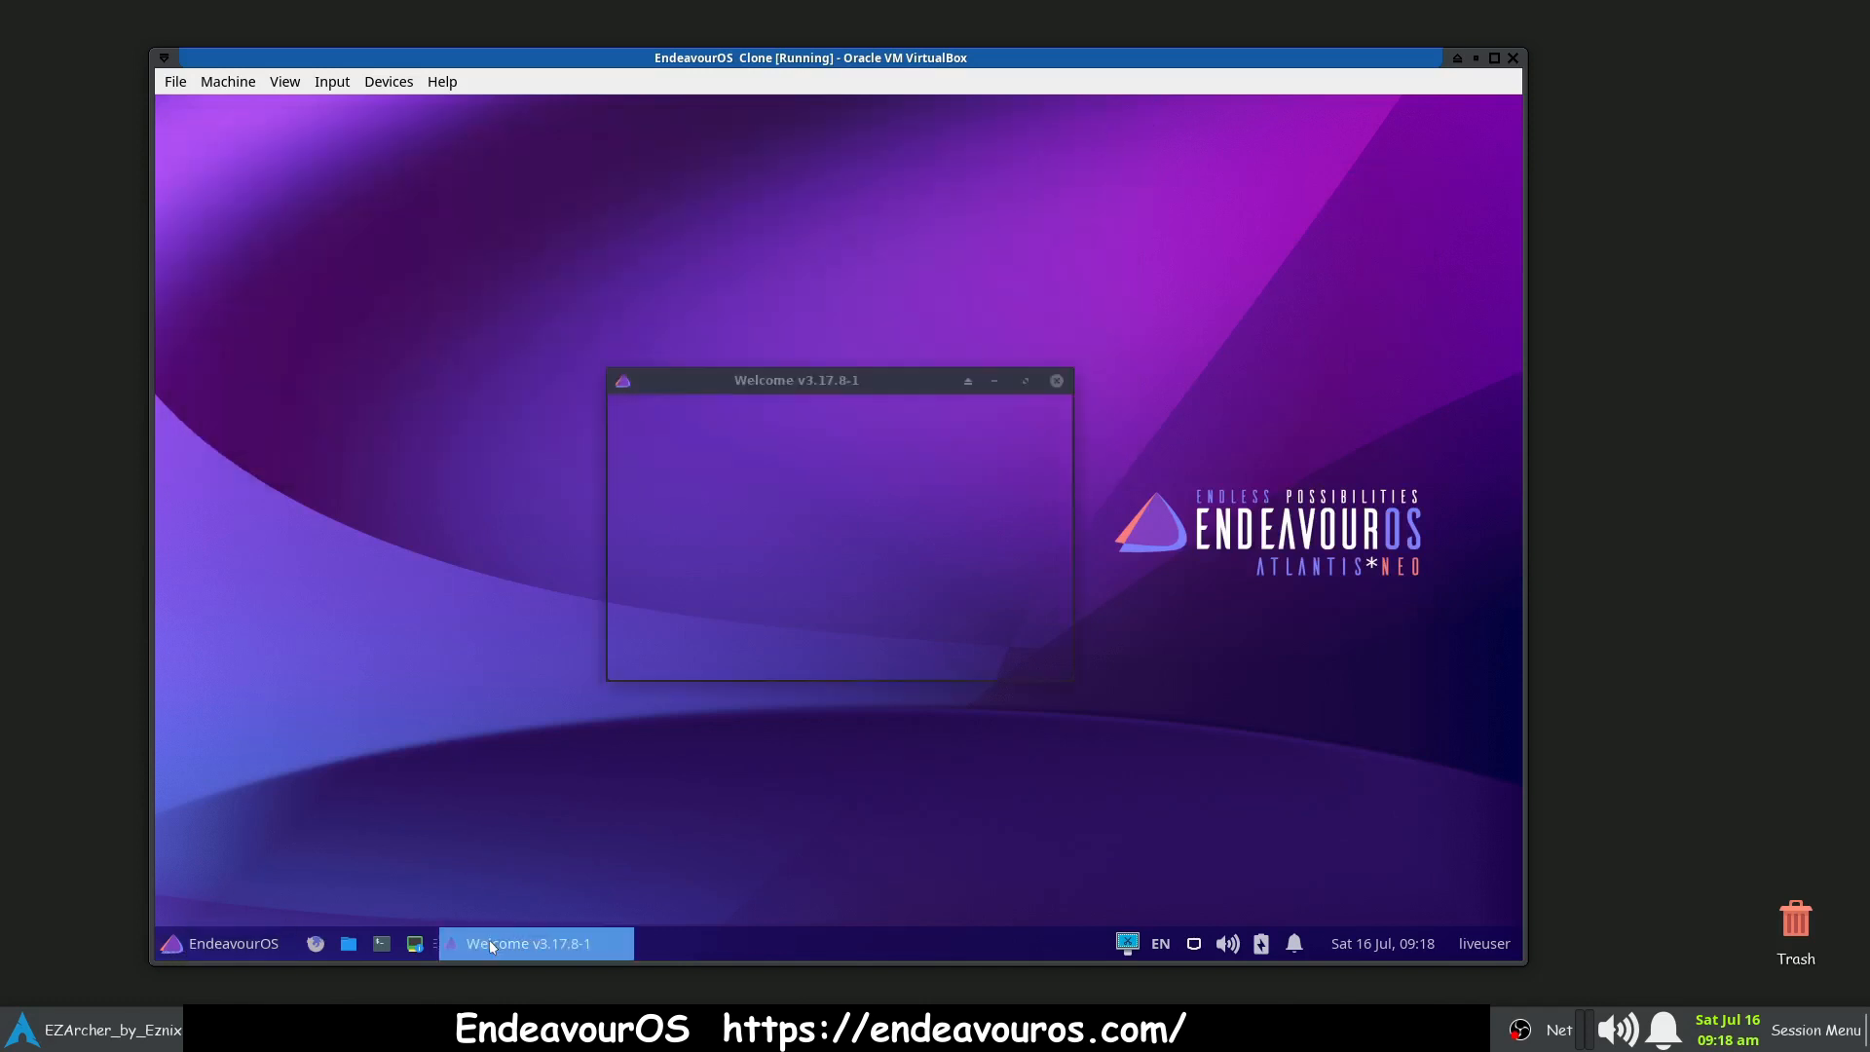
click(1056, 381)
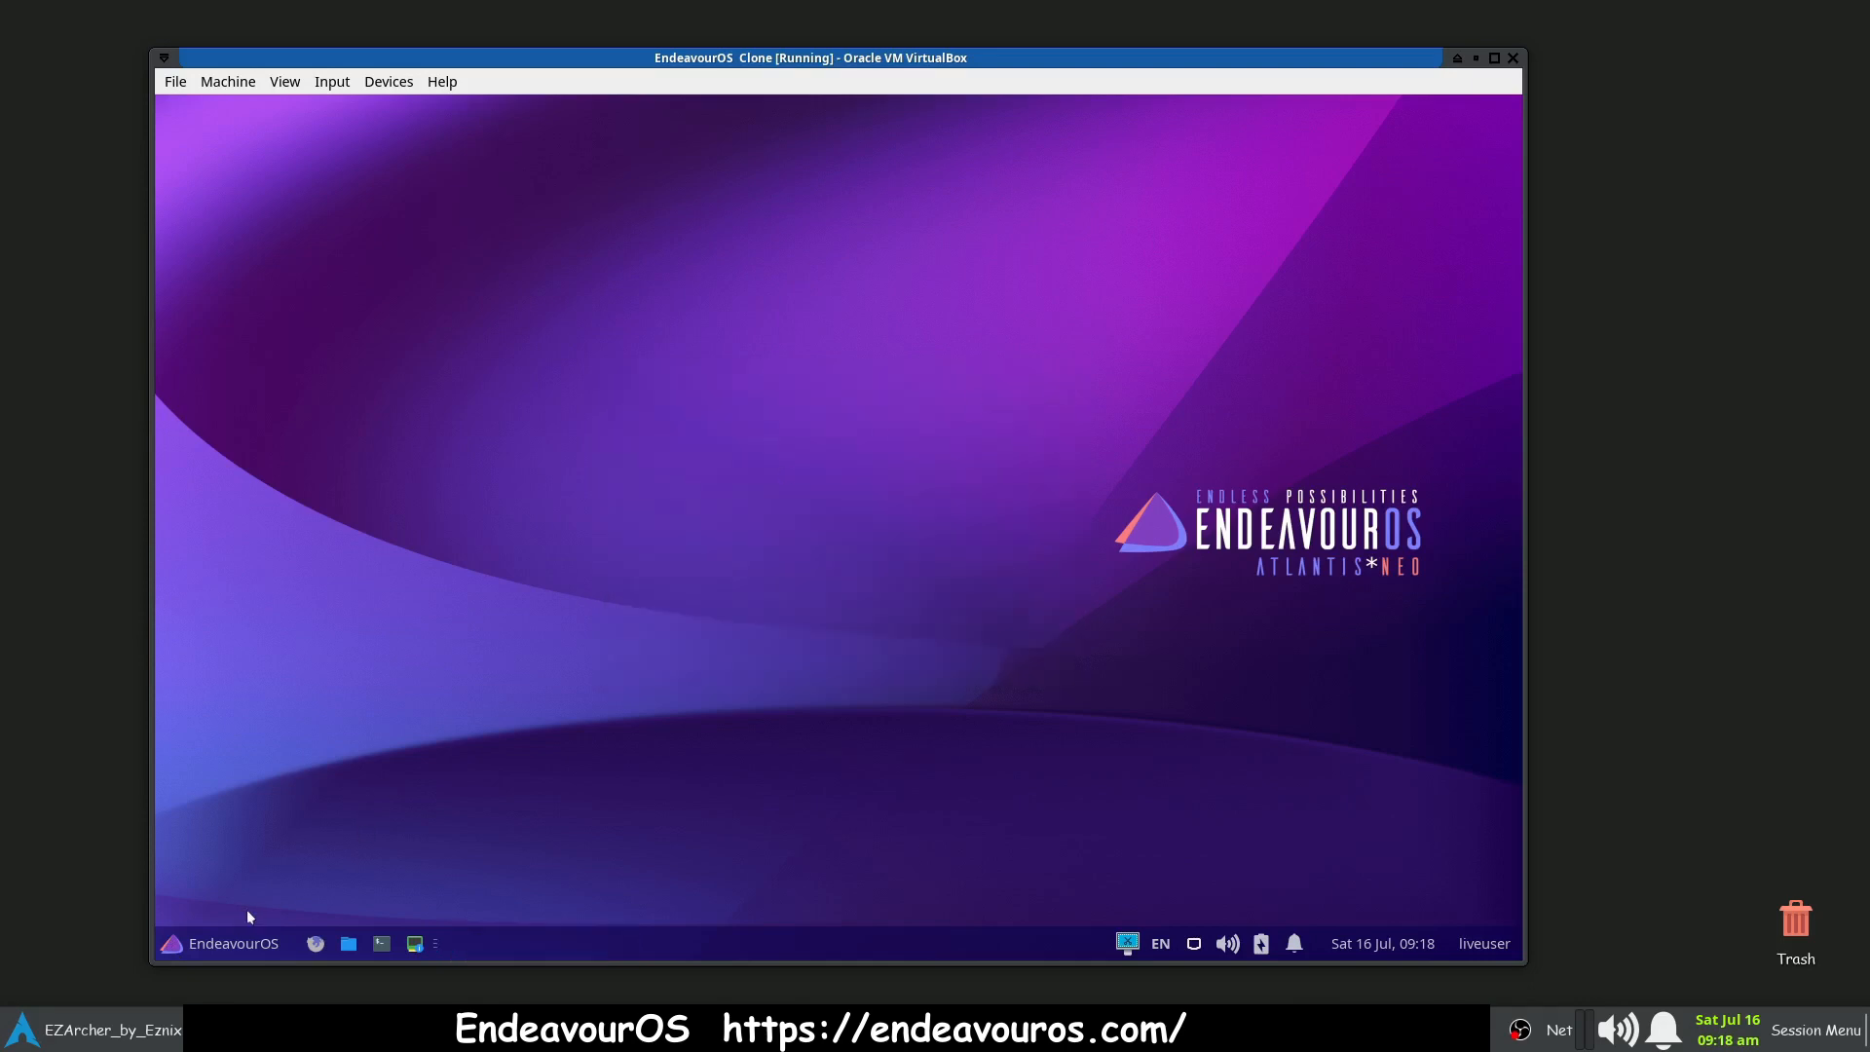
click(221, 946)
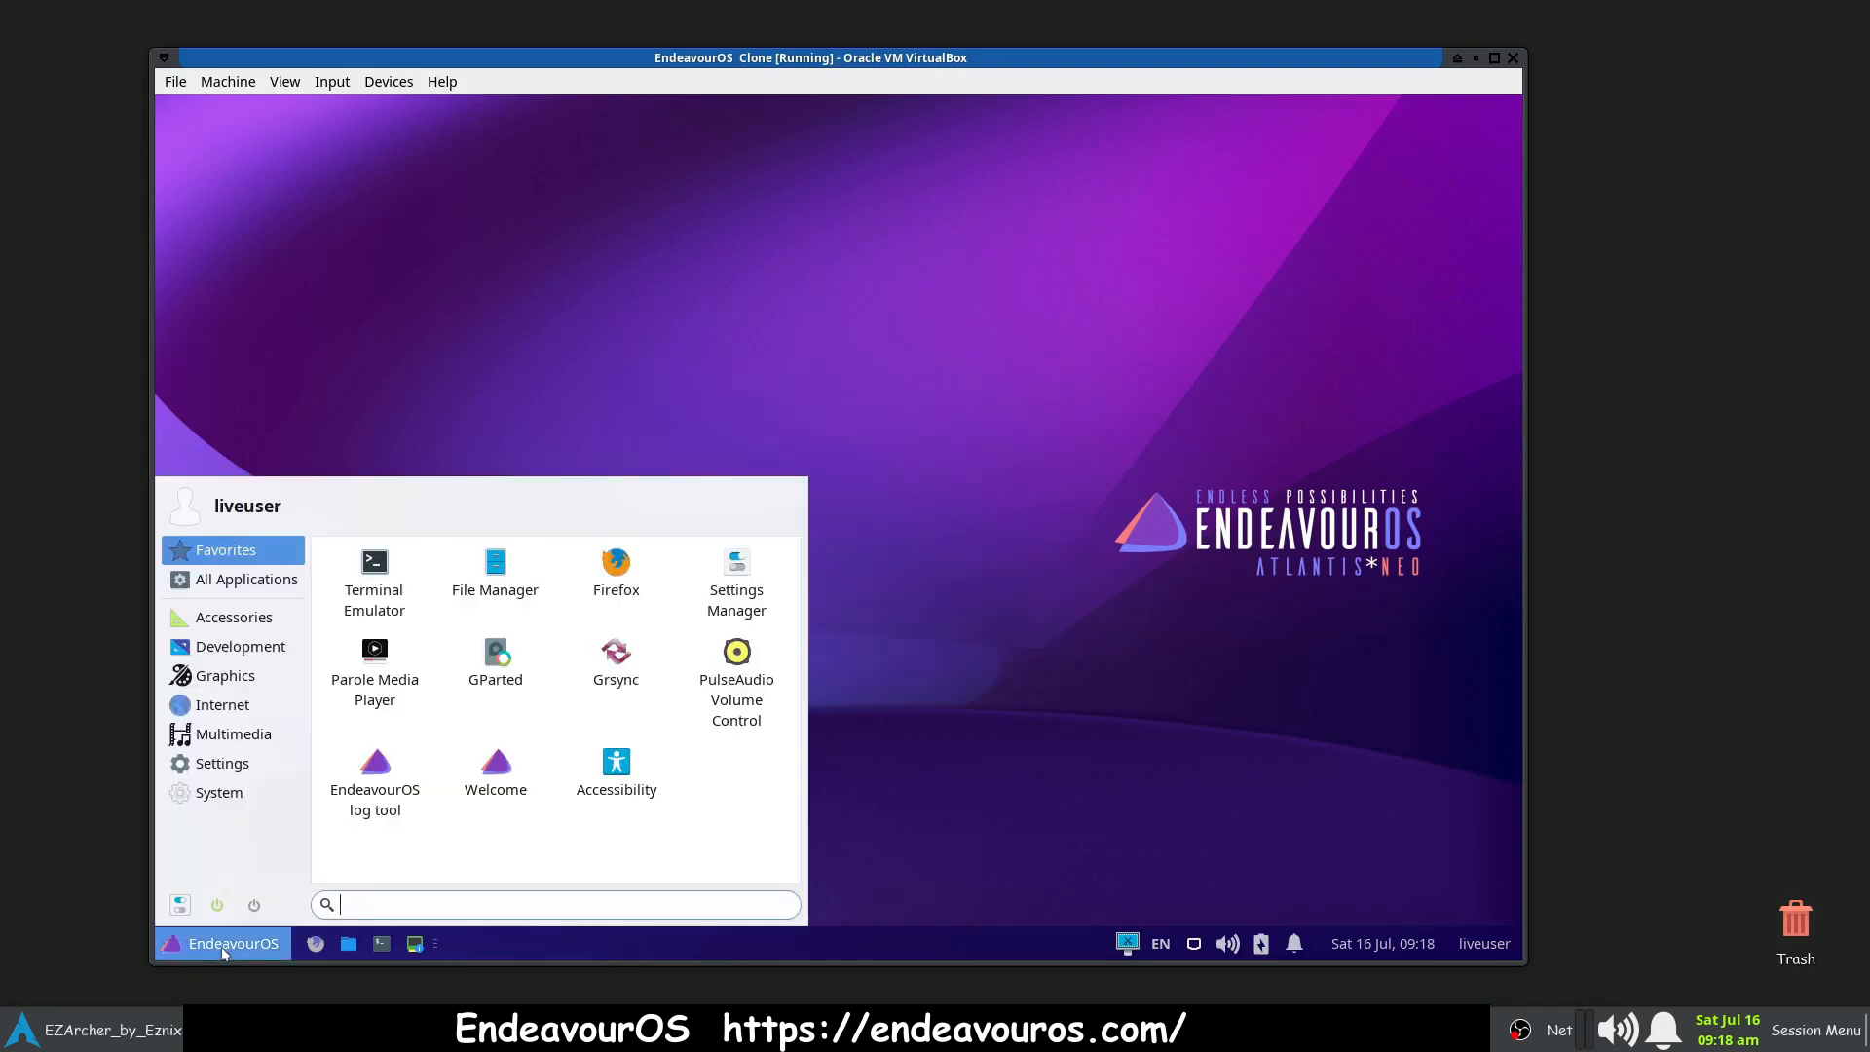
click(254, 904)
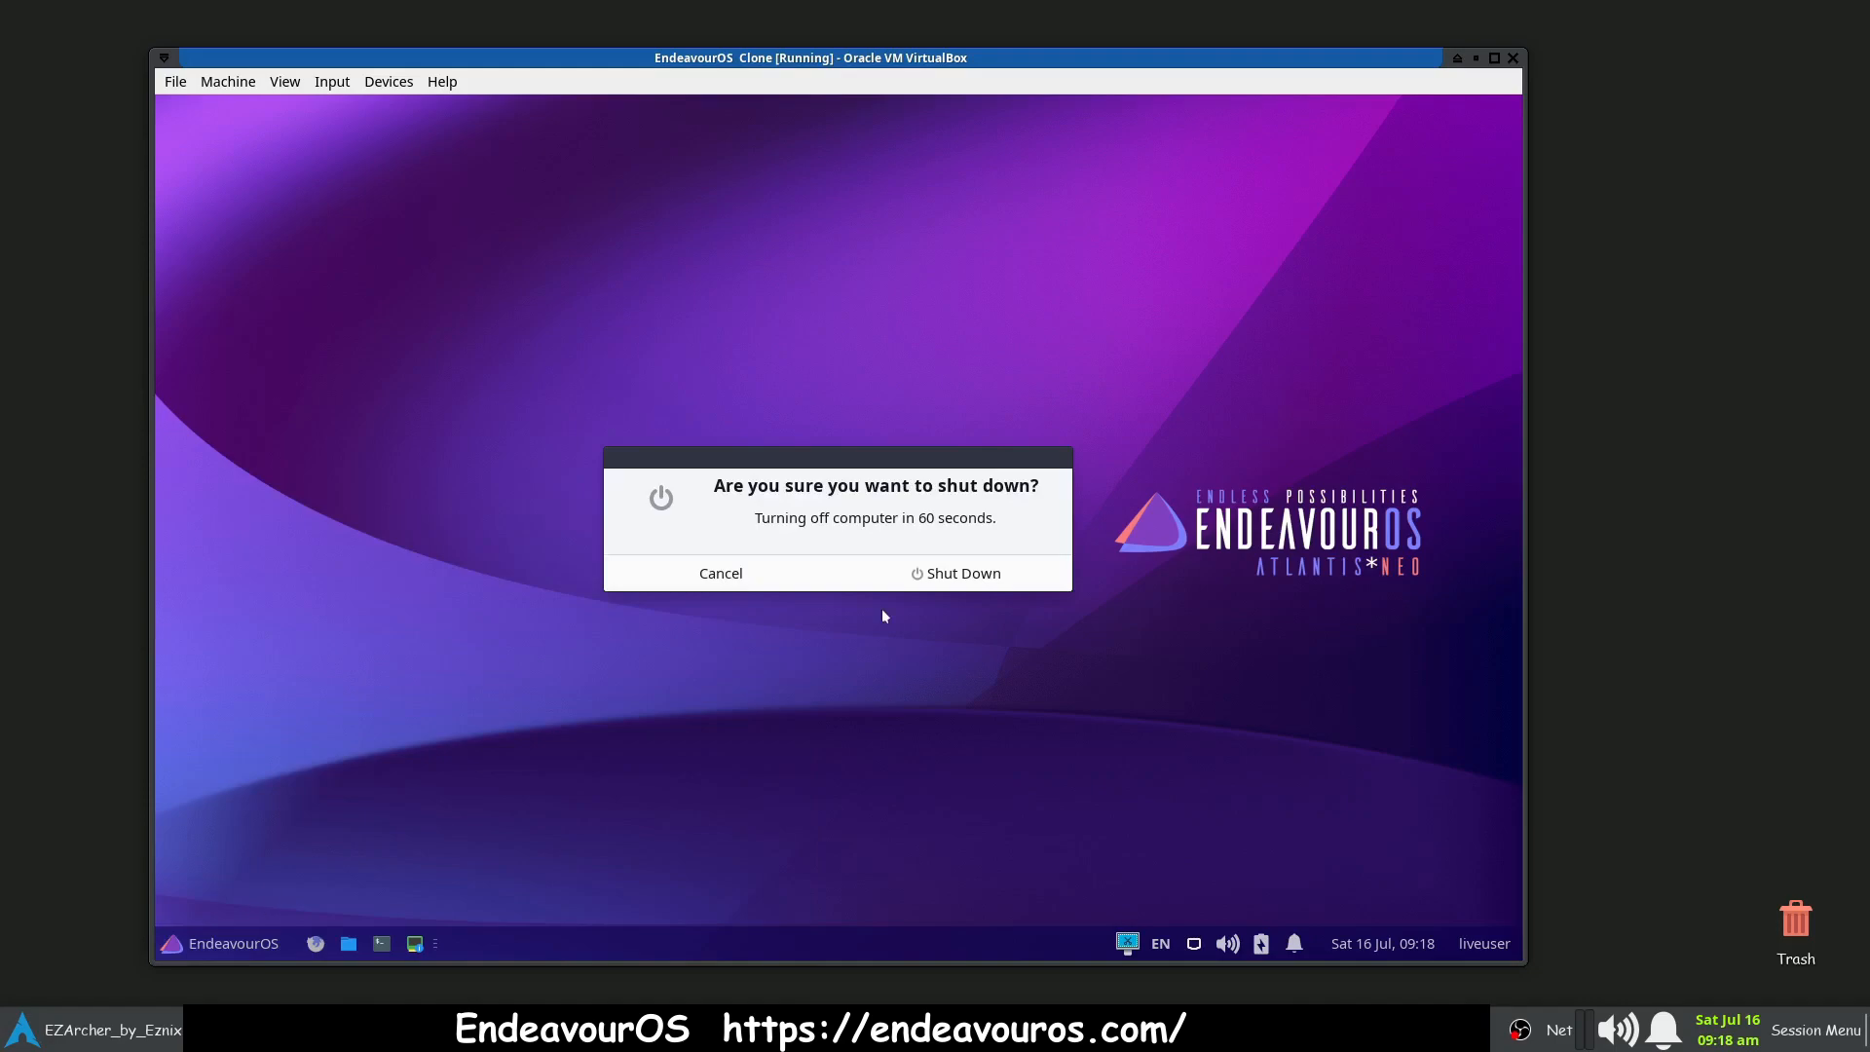
click(951, 580)
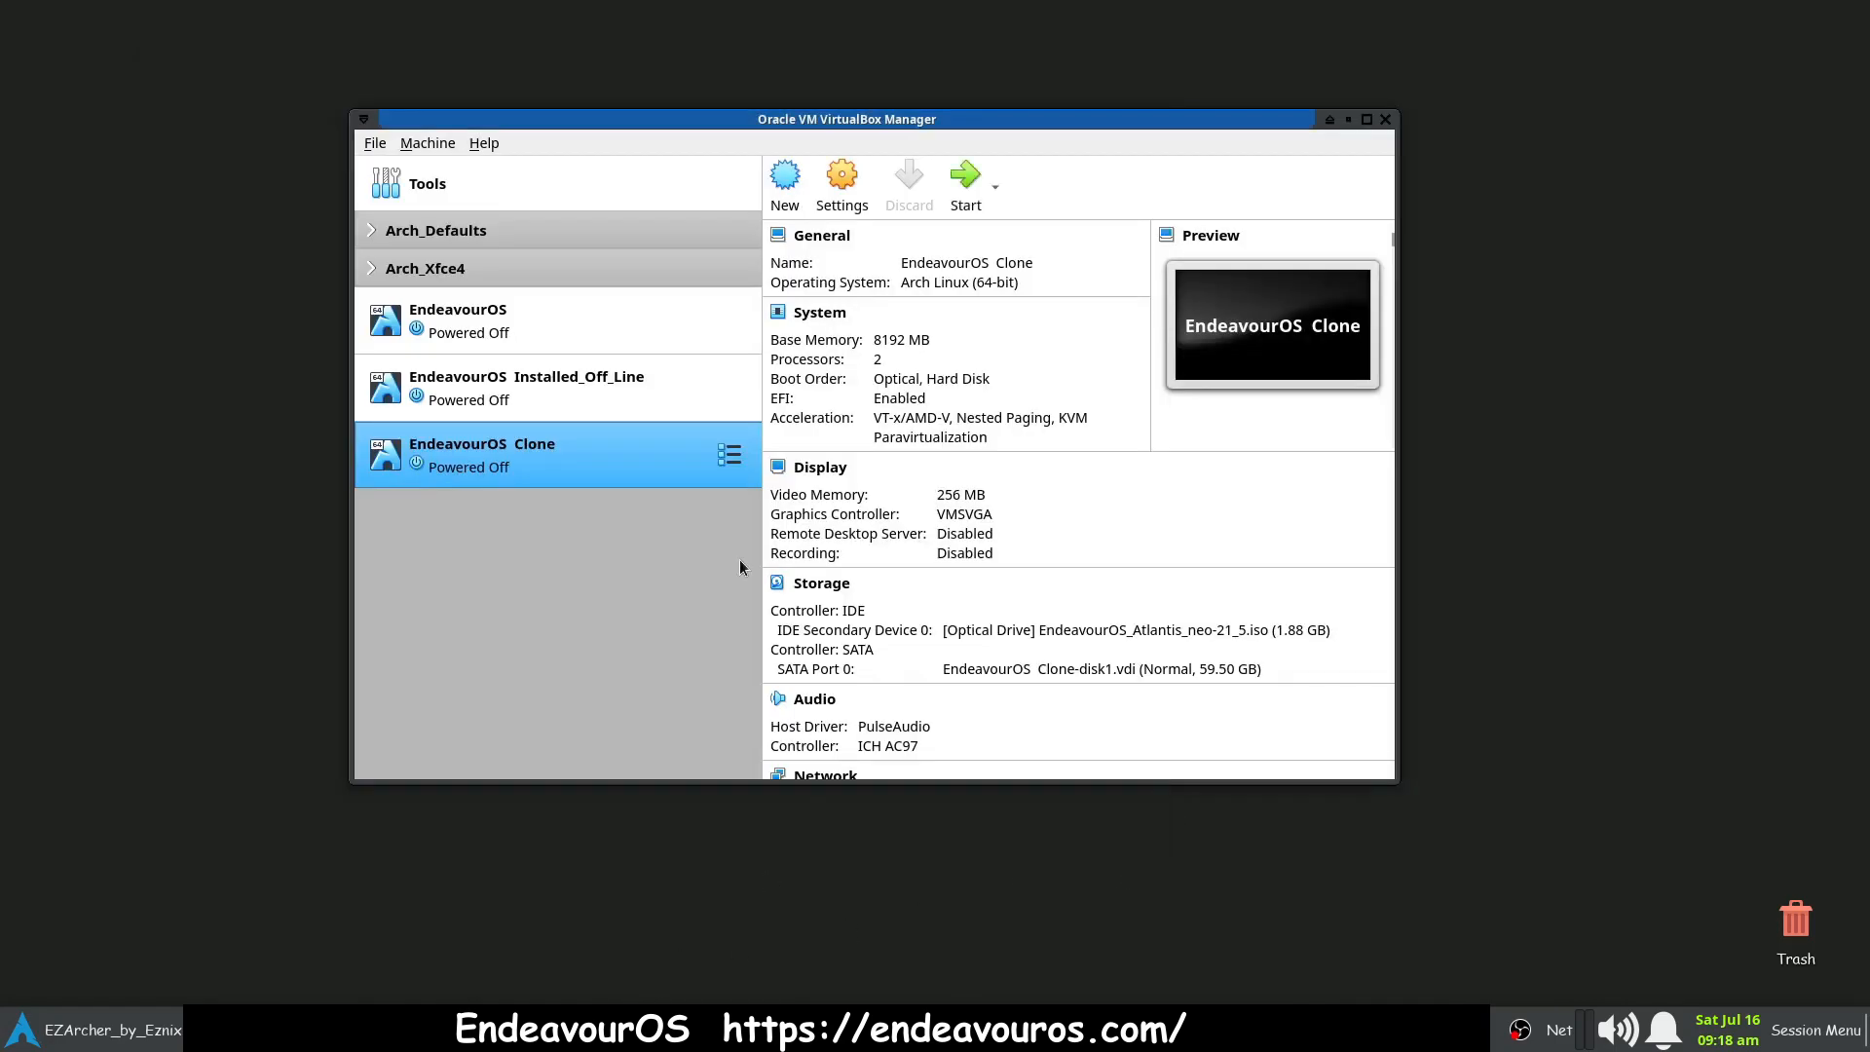
- Remove the EndeavourOS Clone virtual machine from the VirtualBox Manager, confirming the removal
right_click(533, 457)
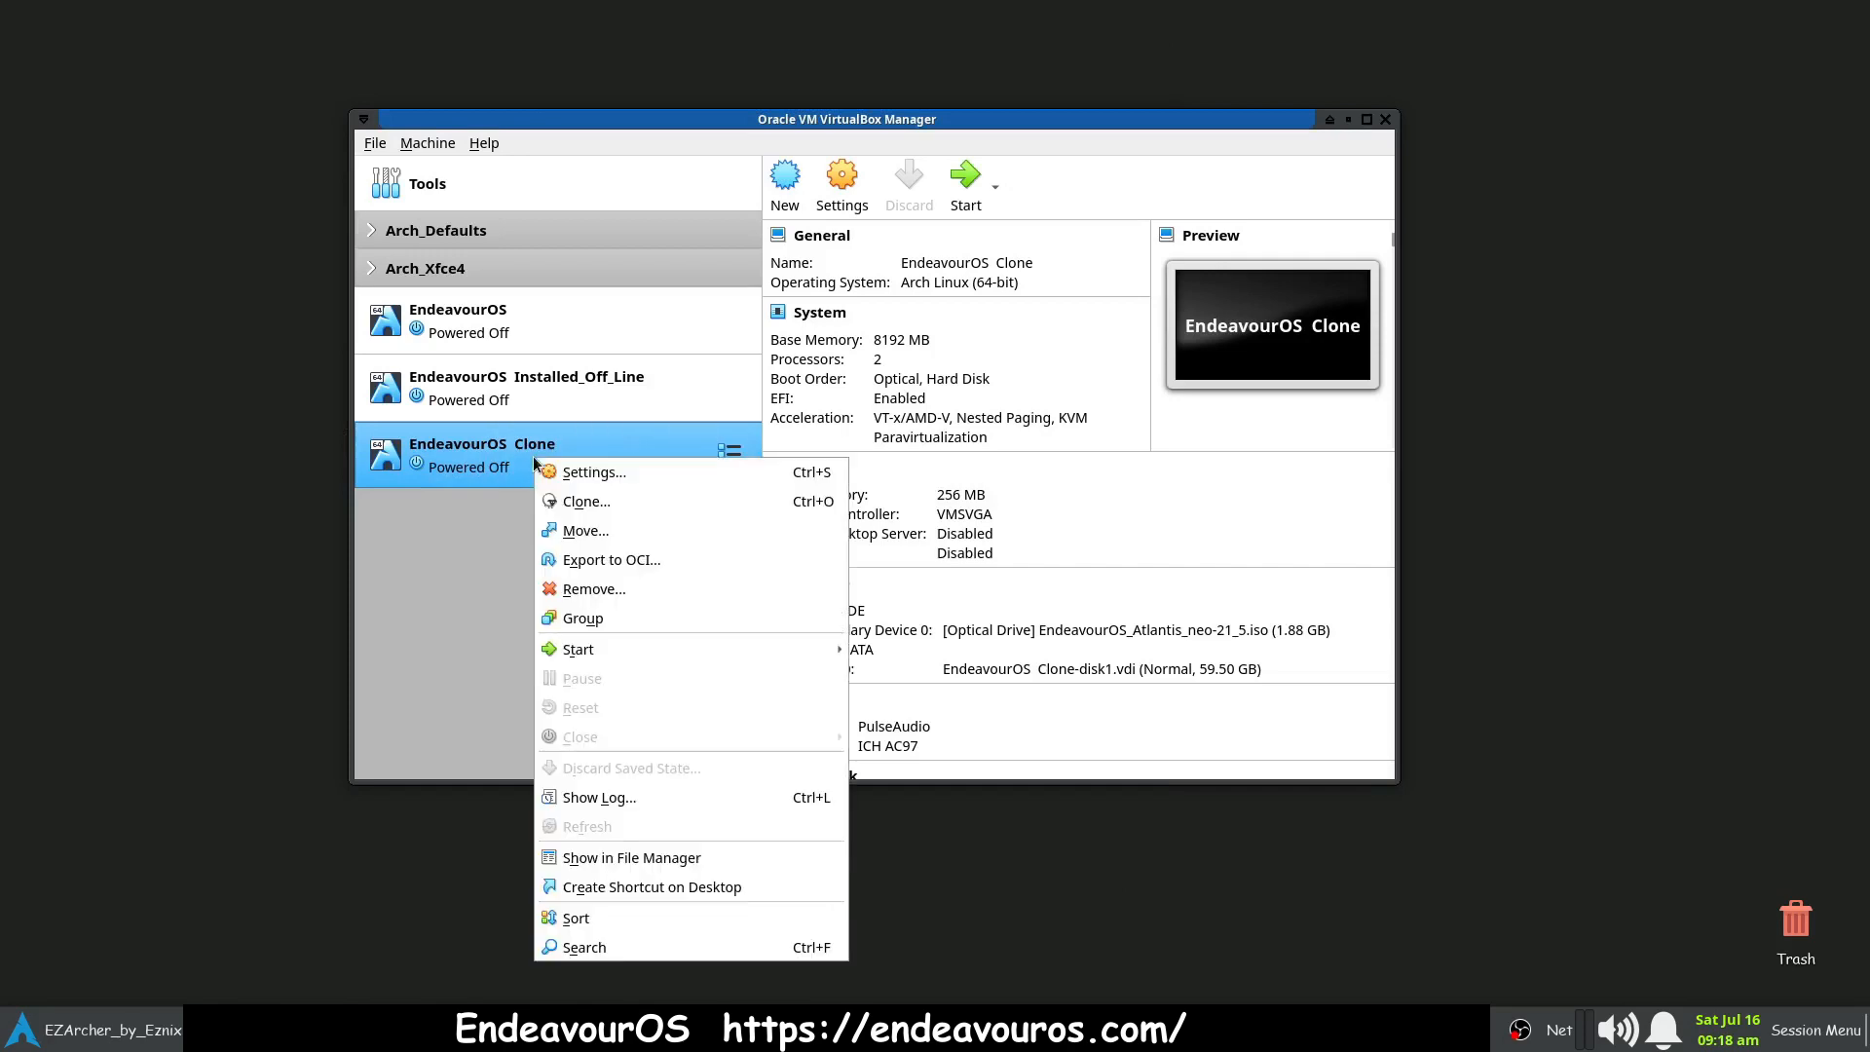
click(614, 589)
click(995, 547)
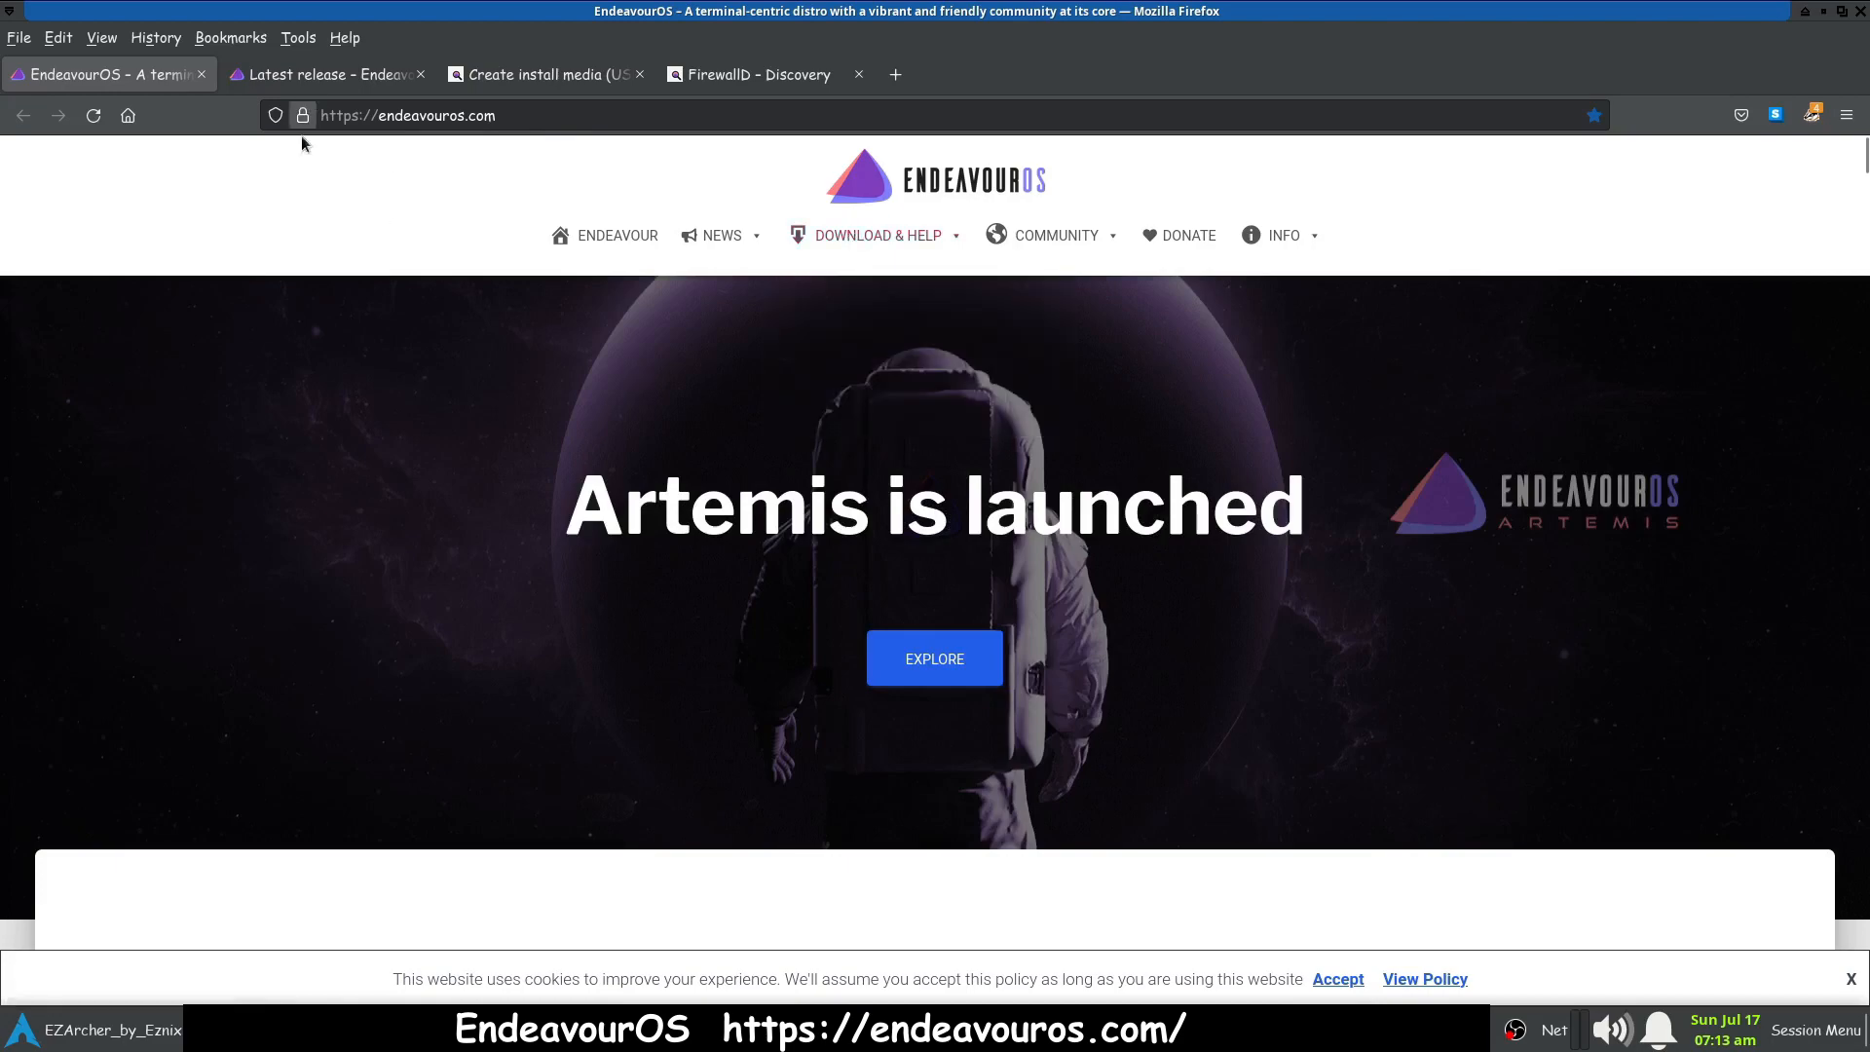
- Switch to Firefox and look through the EndeavourOS home page's installer, desktop environment, community edition and included software sections
scroll(361, 608, down, 8)
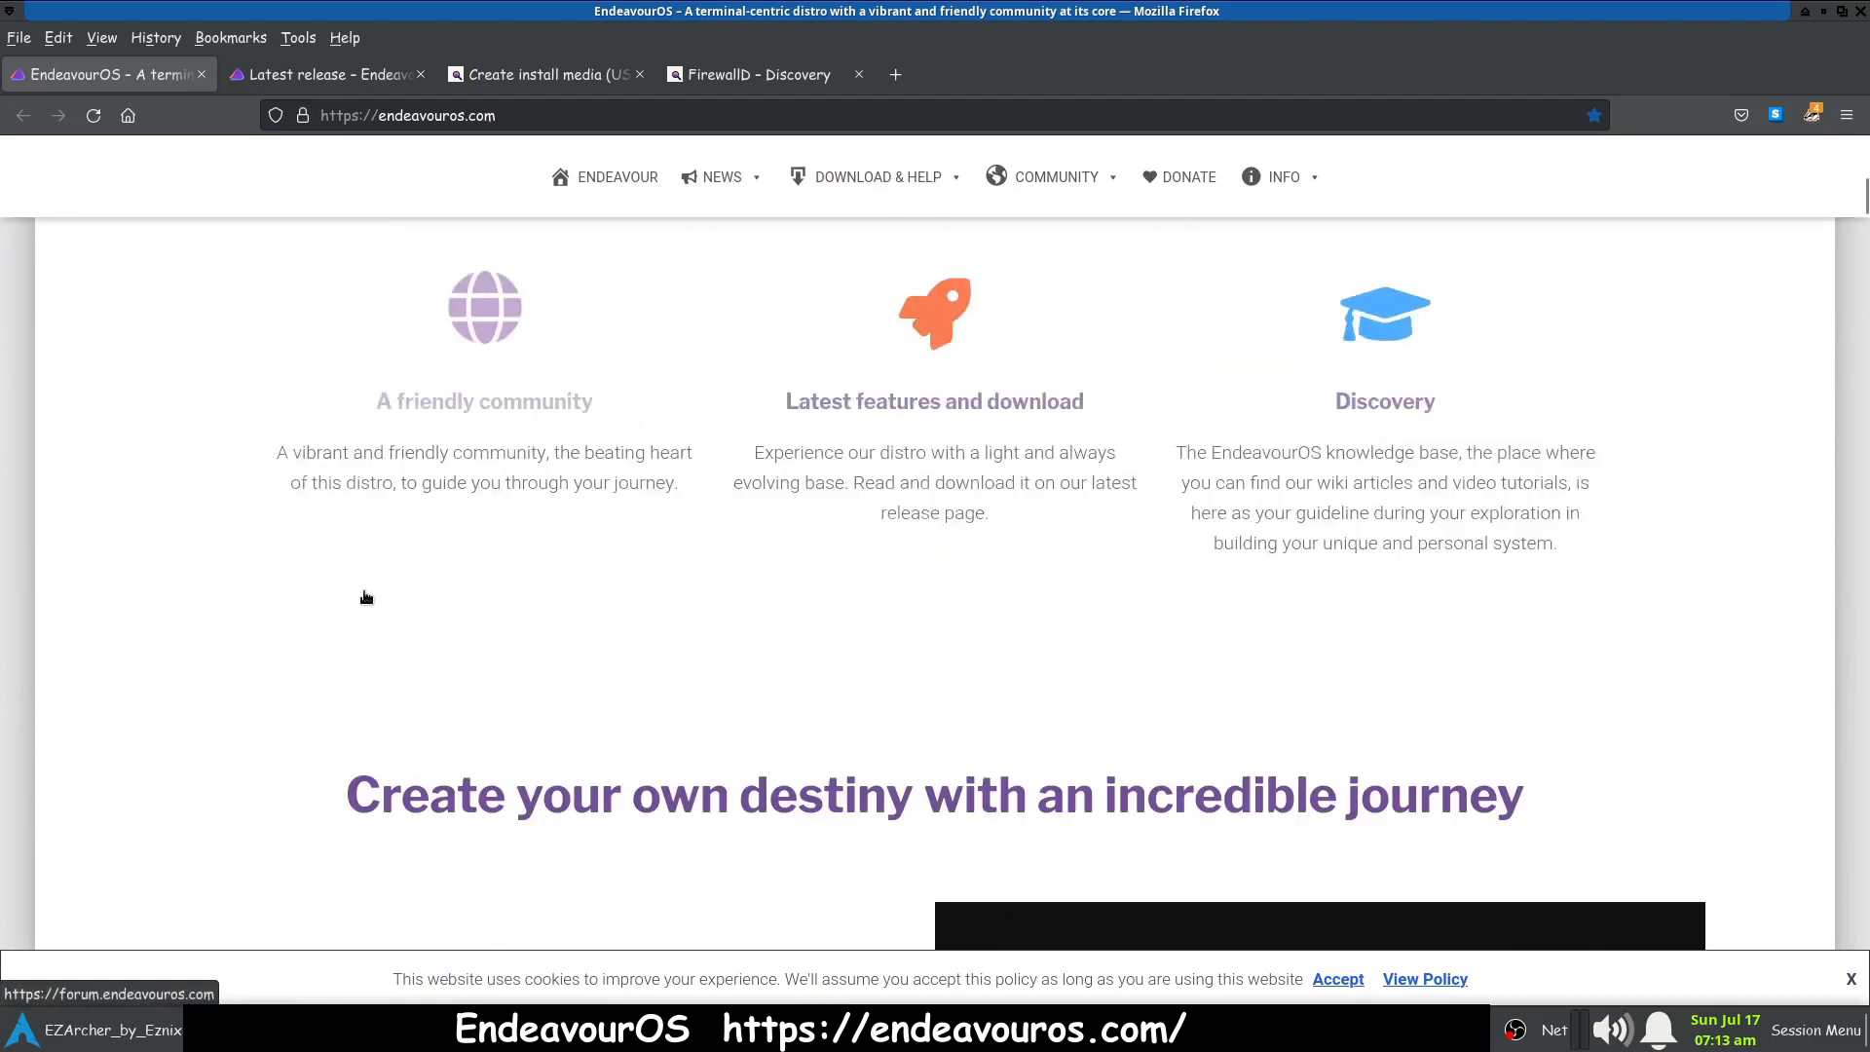
scroll(366, 596, down, 15)
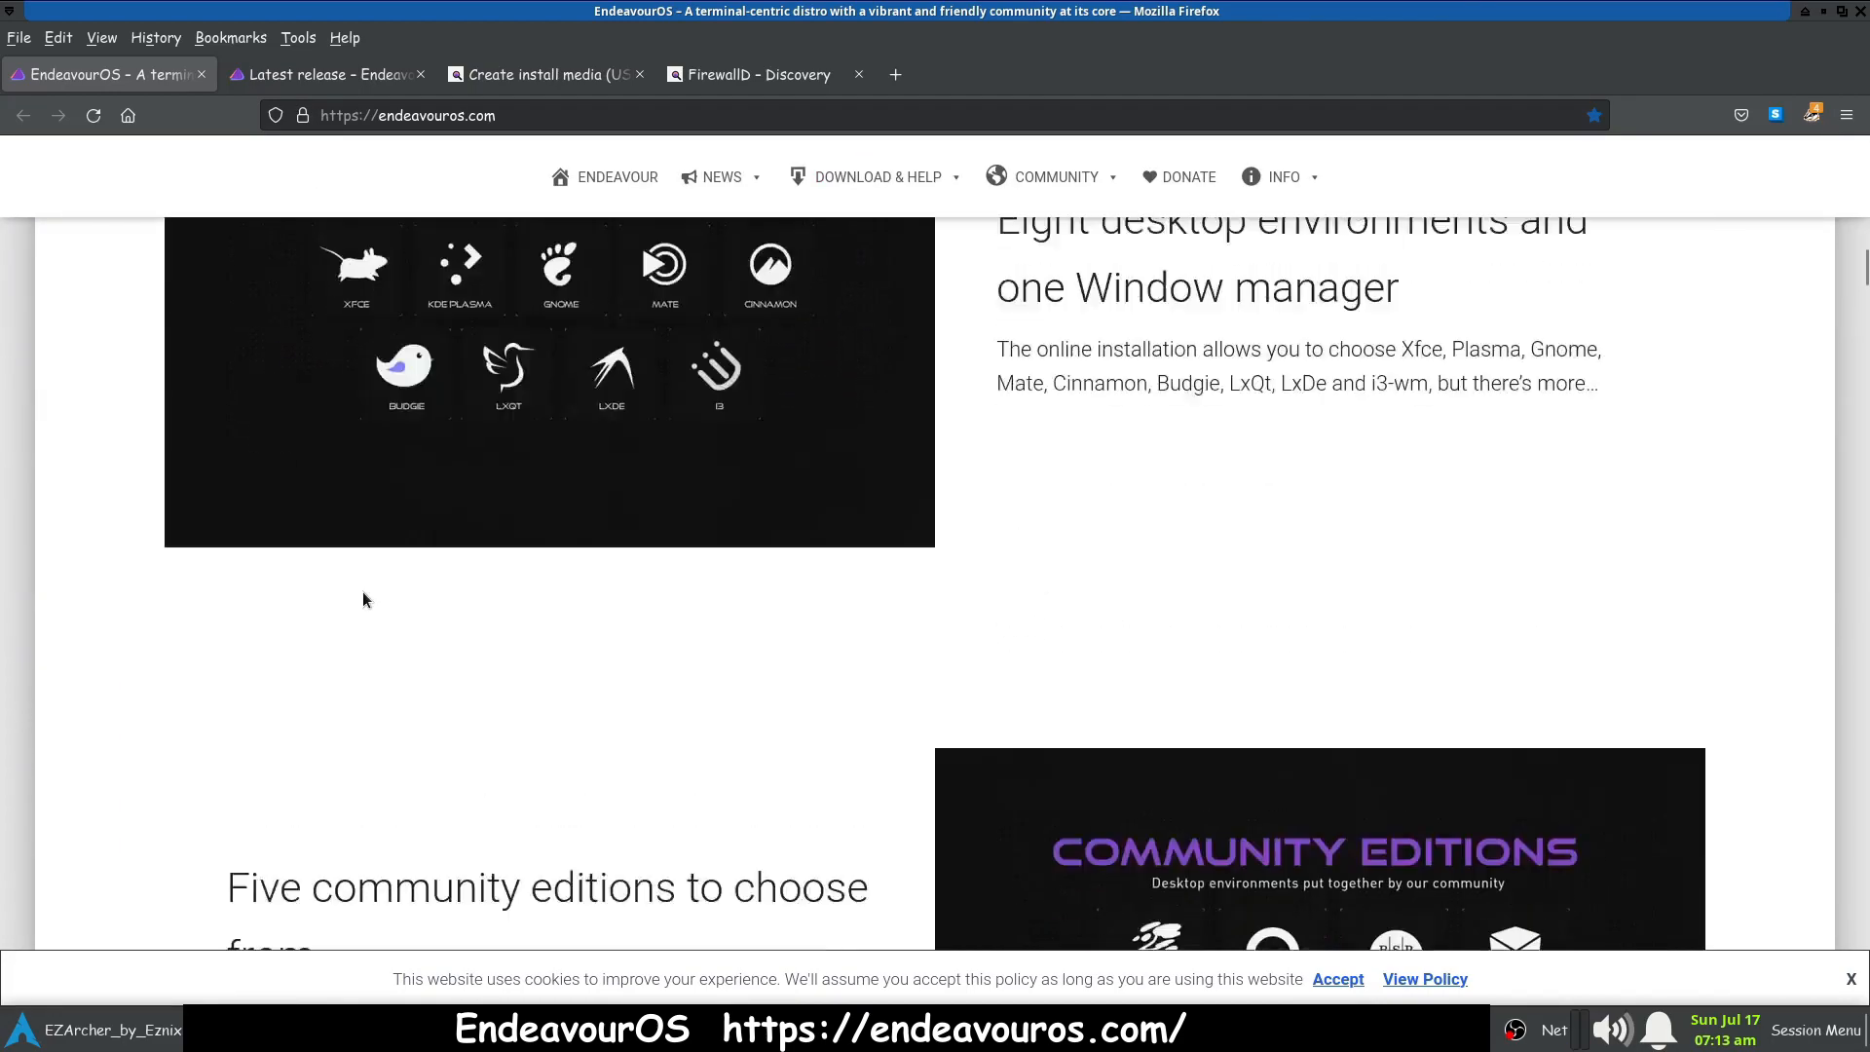
scroll(362, 596, up, 10)
scroll(364, 604, down, 3)
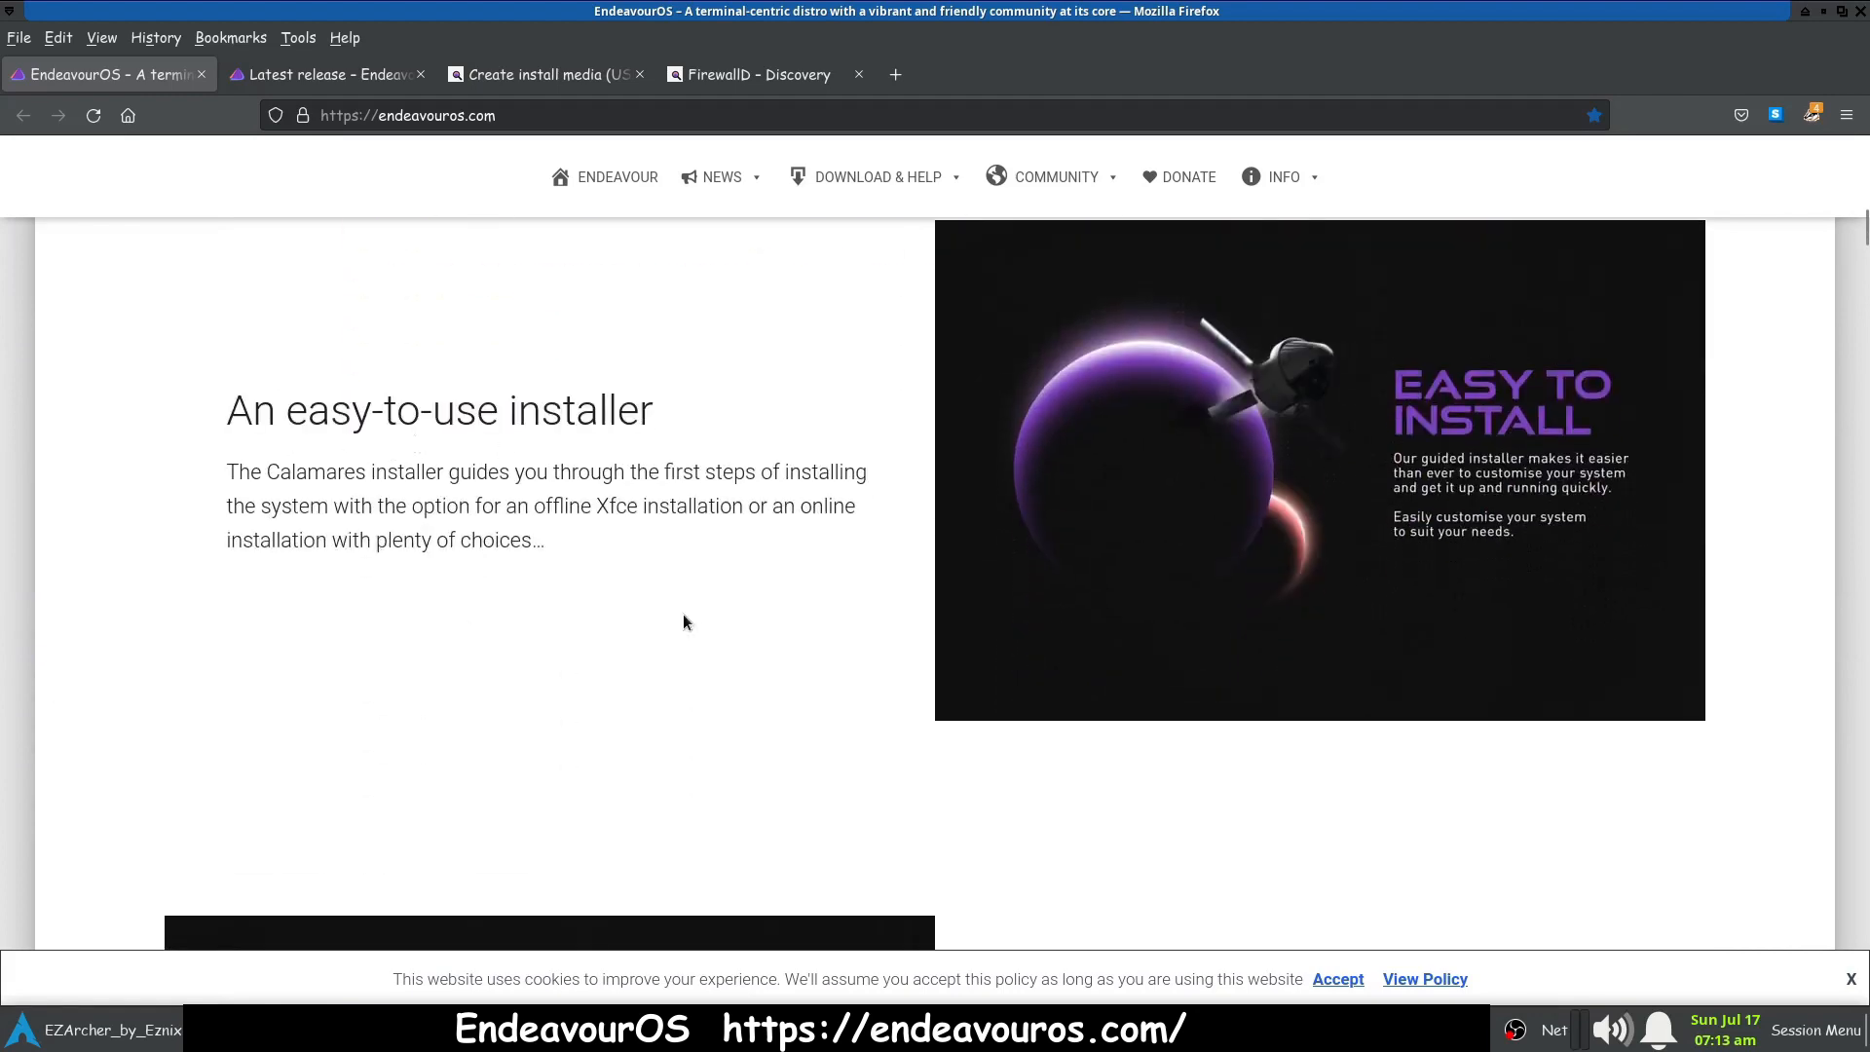
scroll(693, 698, down, 9)
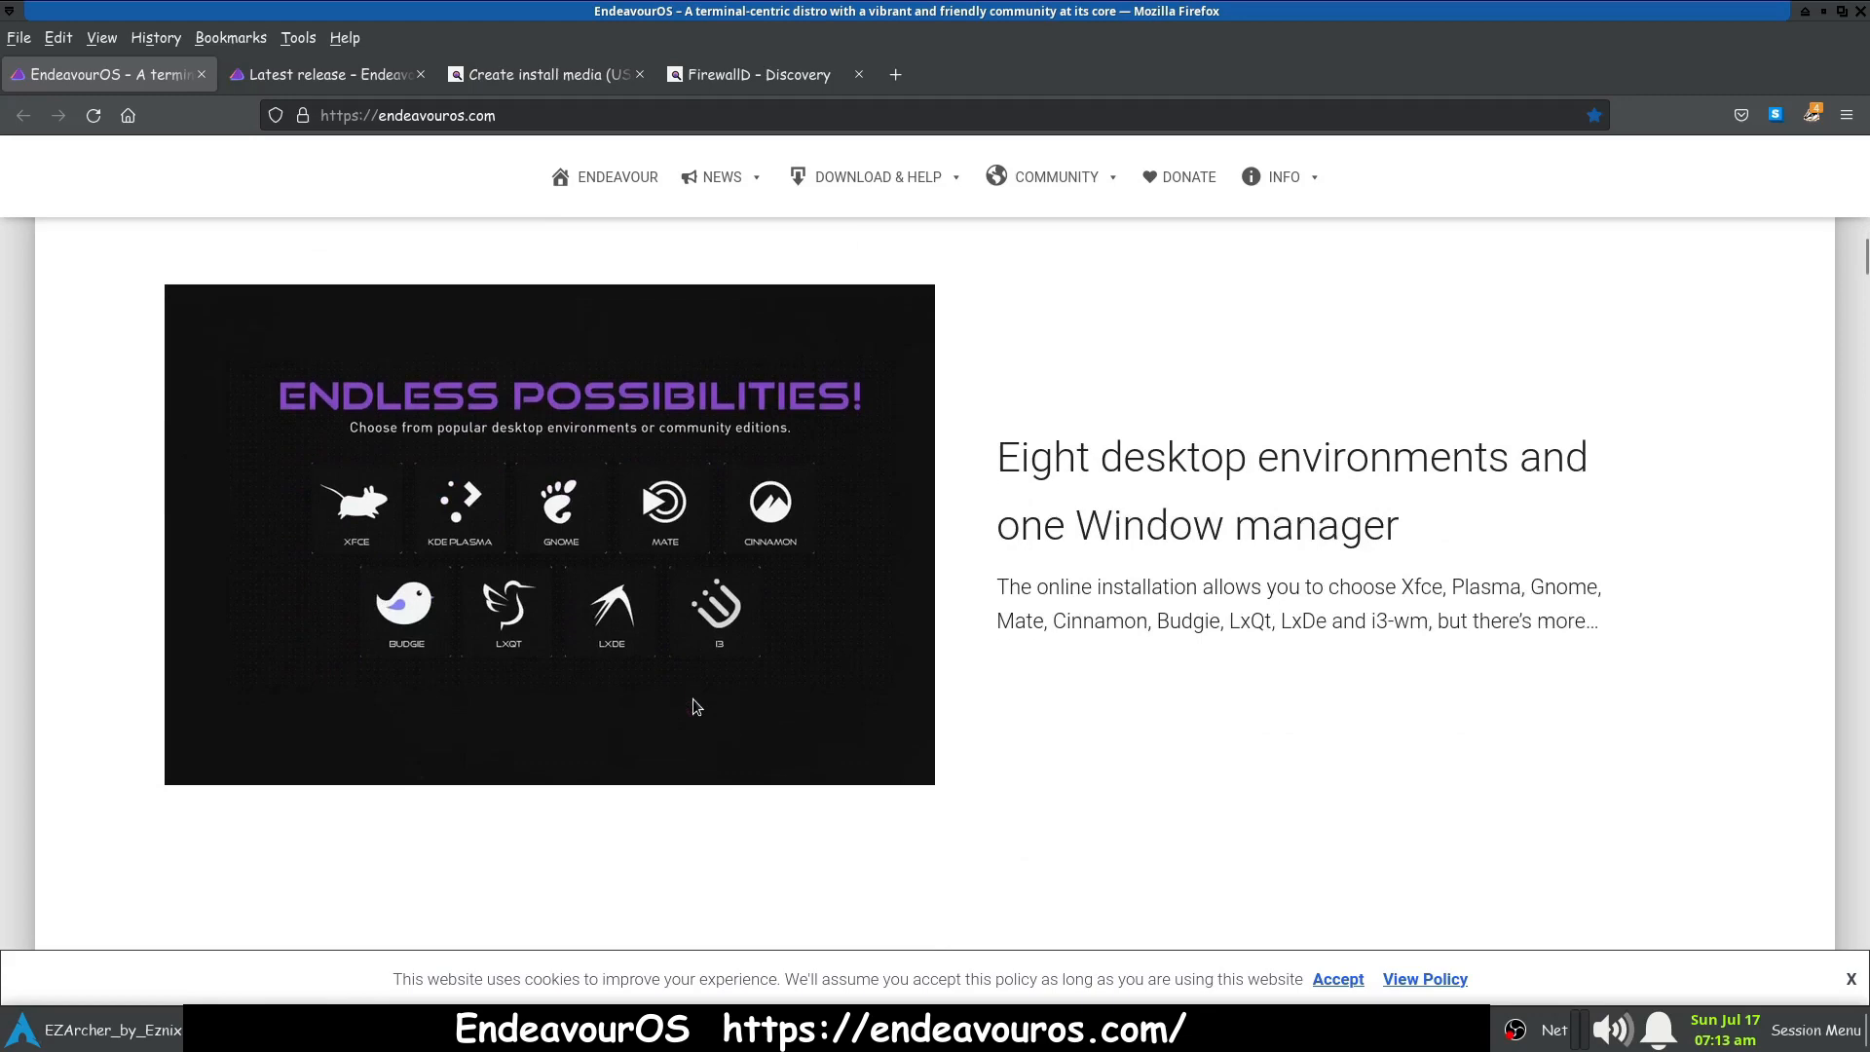
scroll(692, 706, down, 3)
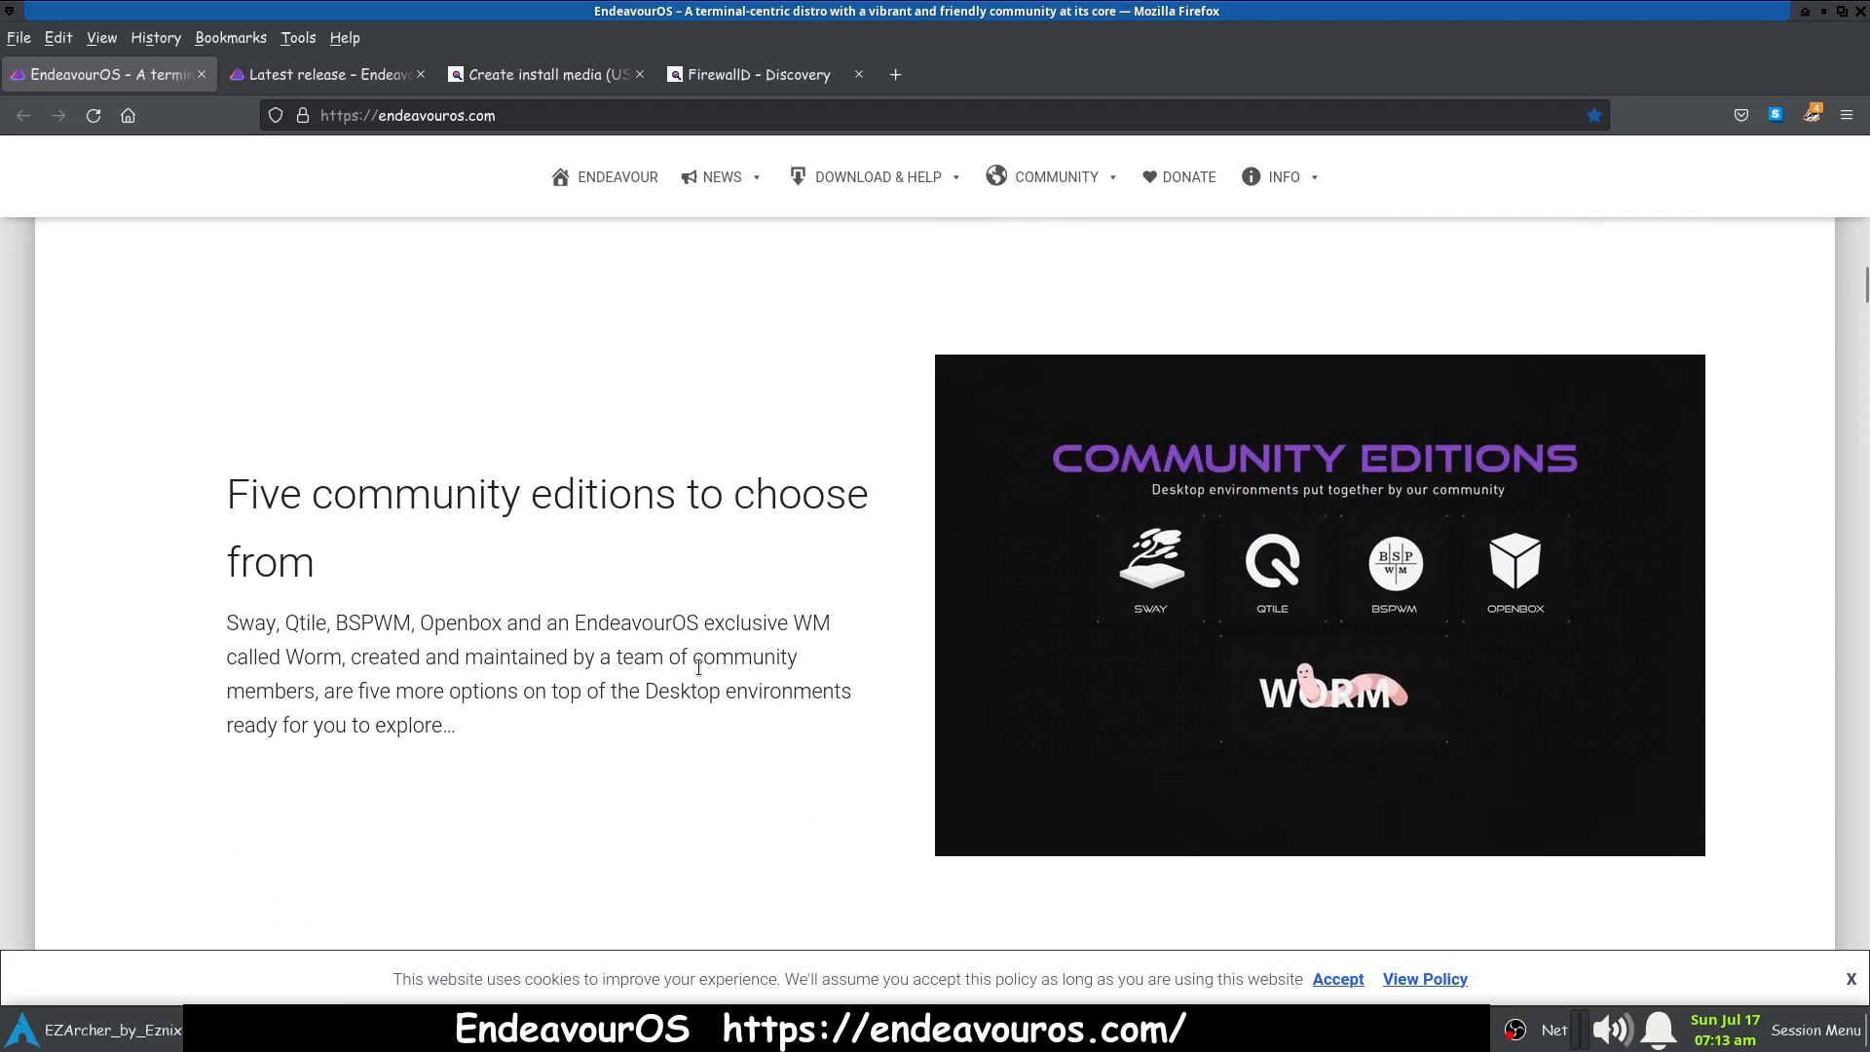
scroll(742, 698, down, 8)
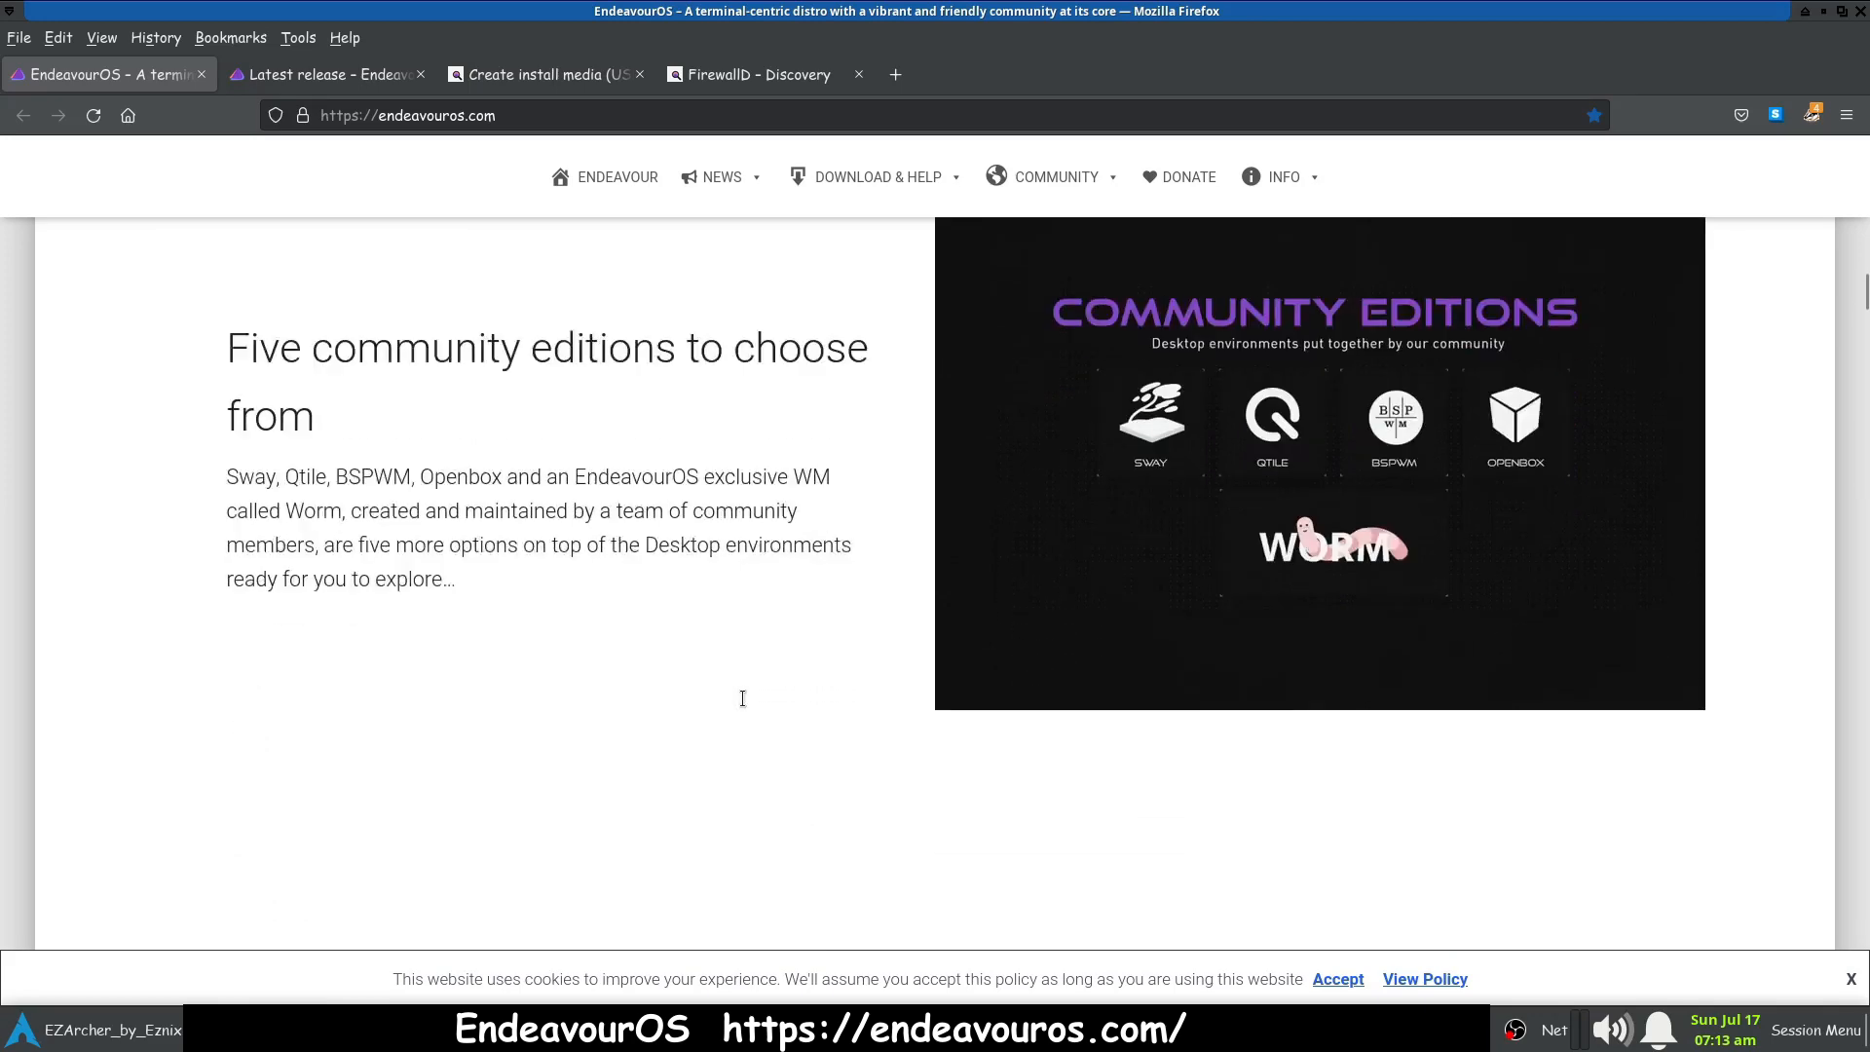
scroll(744, 703, down, 5)
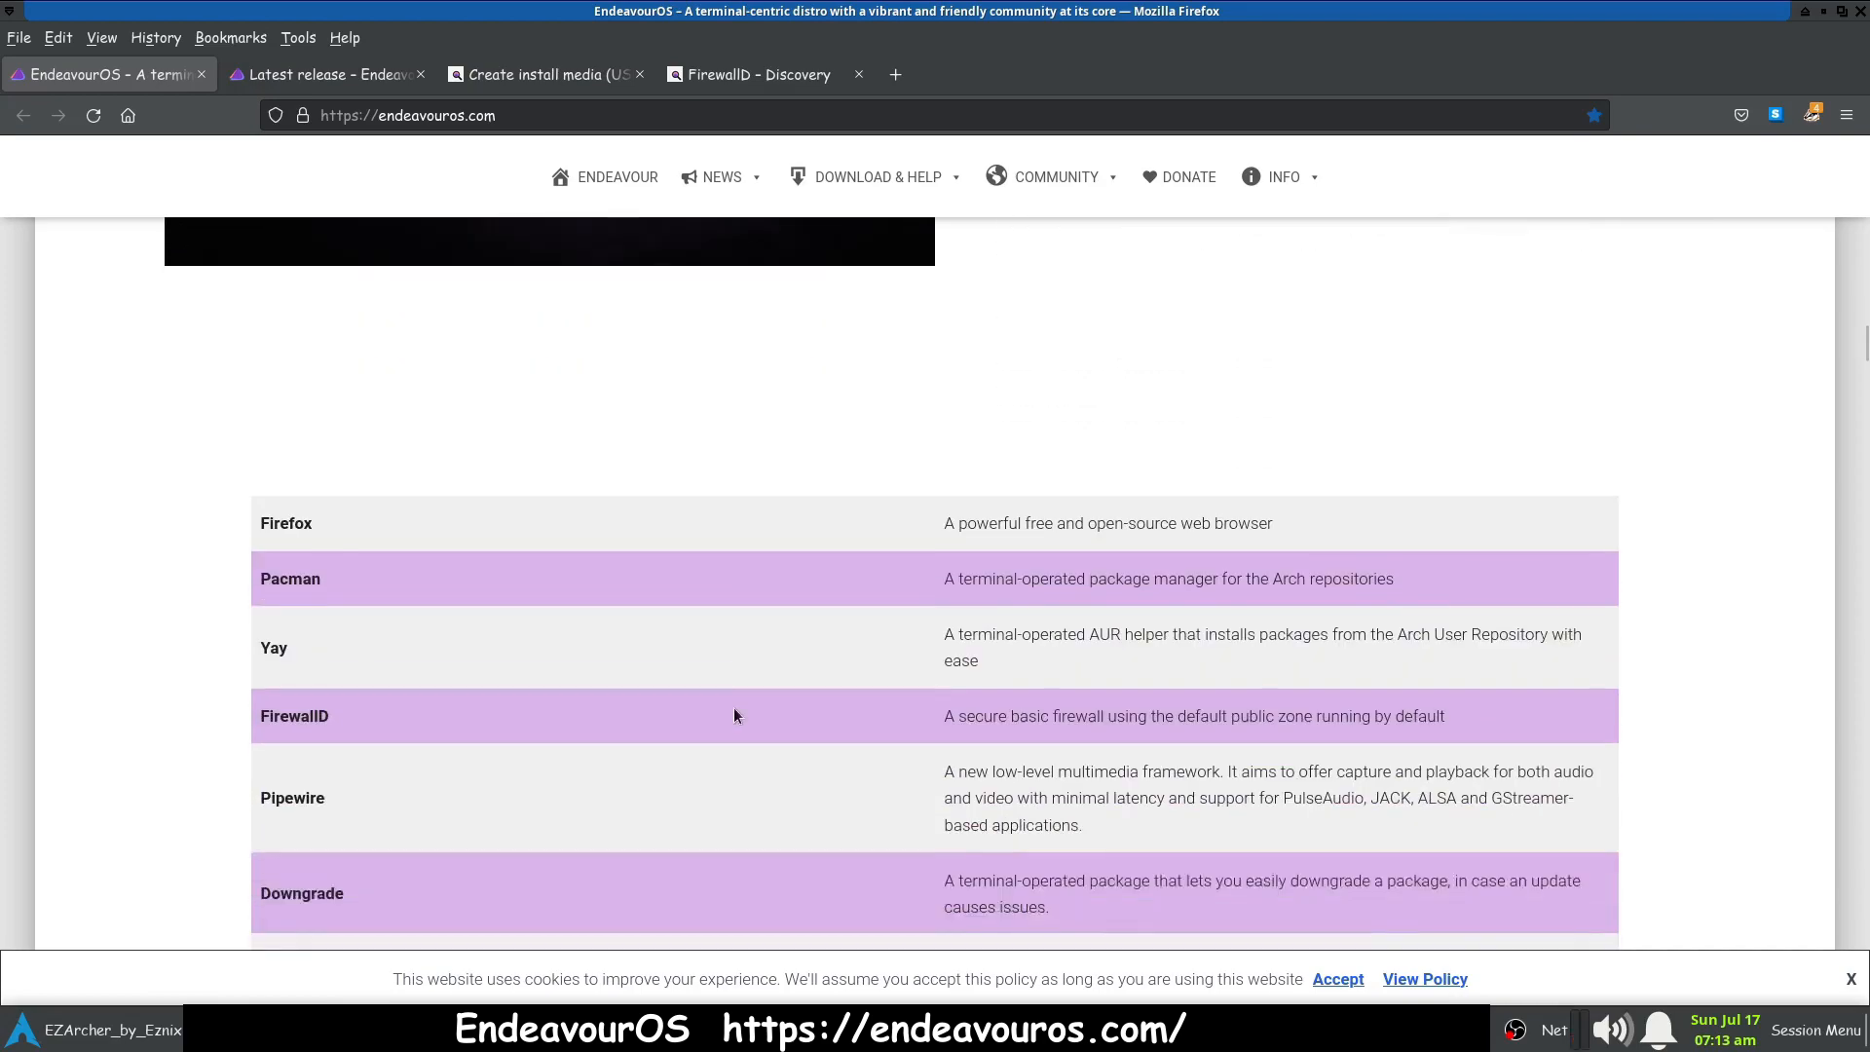
scroll(733, 716, down, 7)
scroll(733, 716, up, 10)
scroll(733, 716, up, 15)
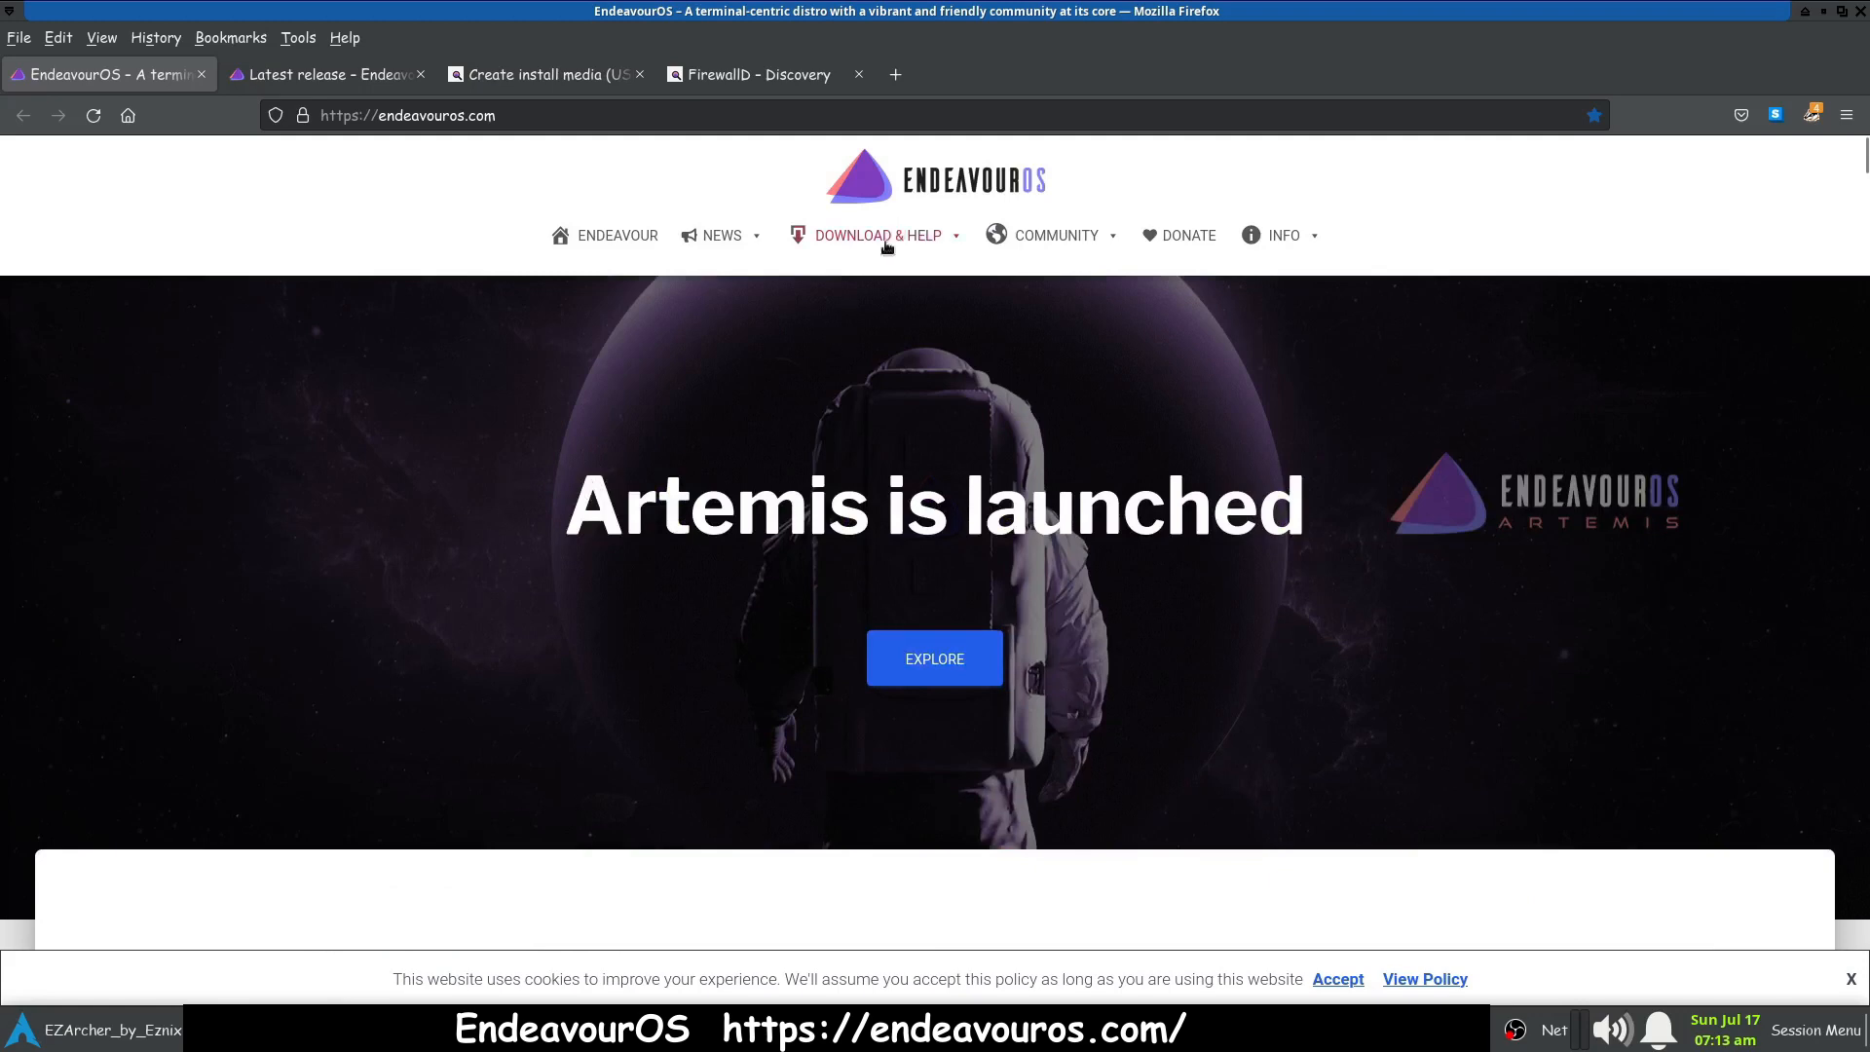
- Examine the EndeavourOS Latest release page, including its download mirrors and the list of shipped software versions
click(353, 84)
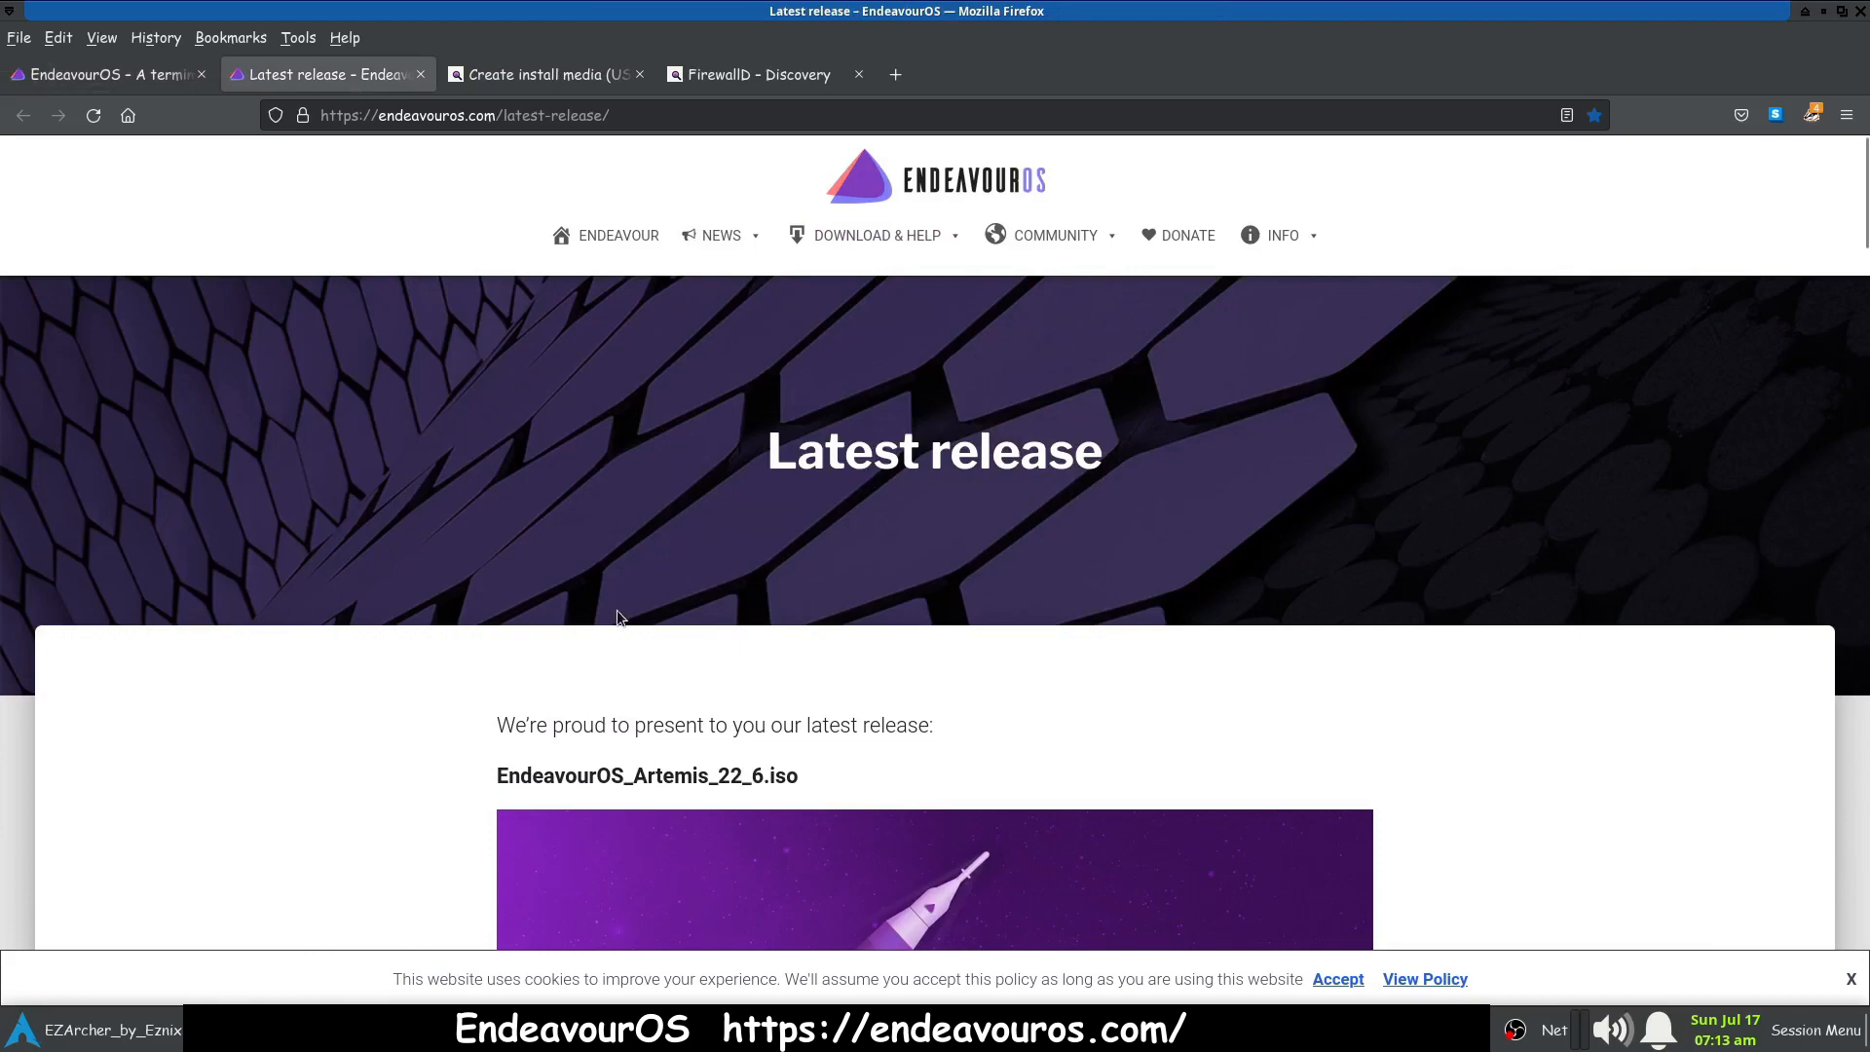
scroll(476, 610, down, 12)
scroll(333, 672, down, 15)
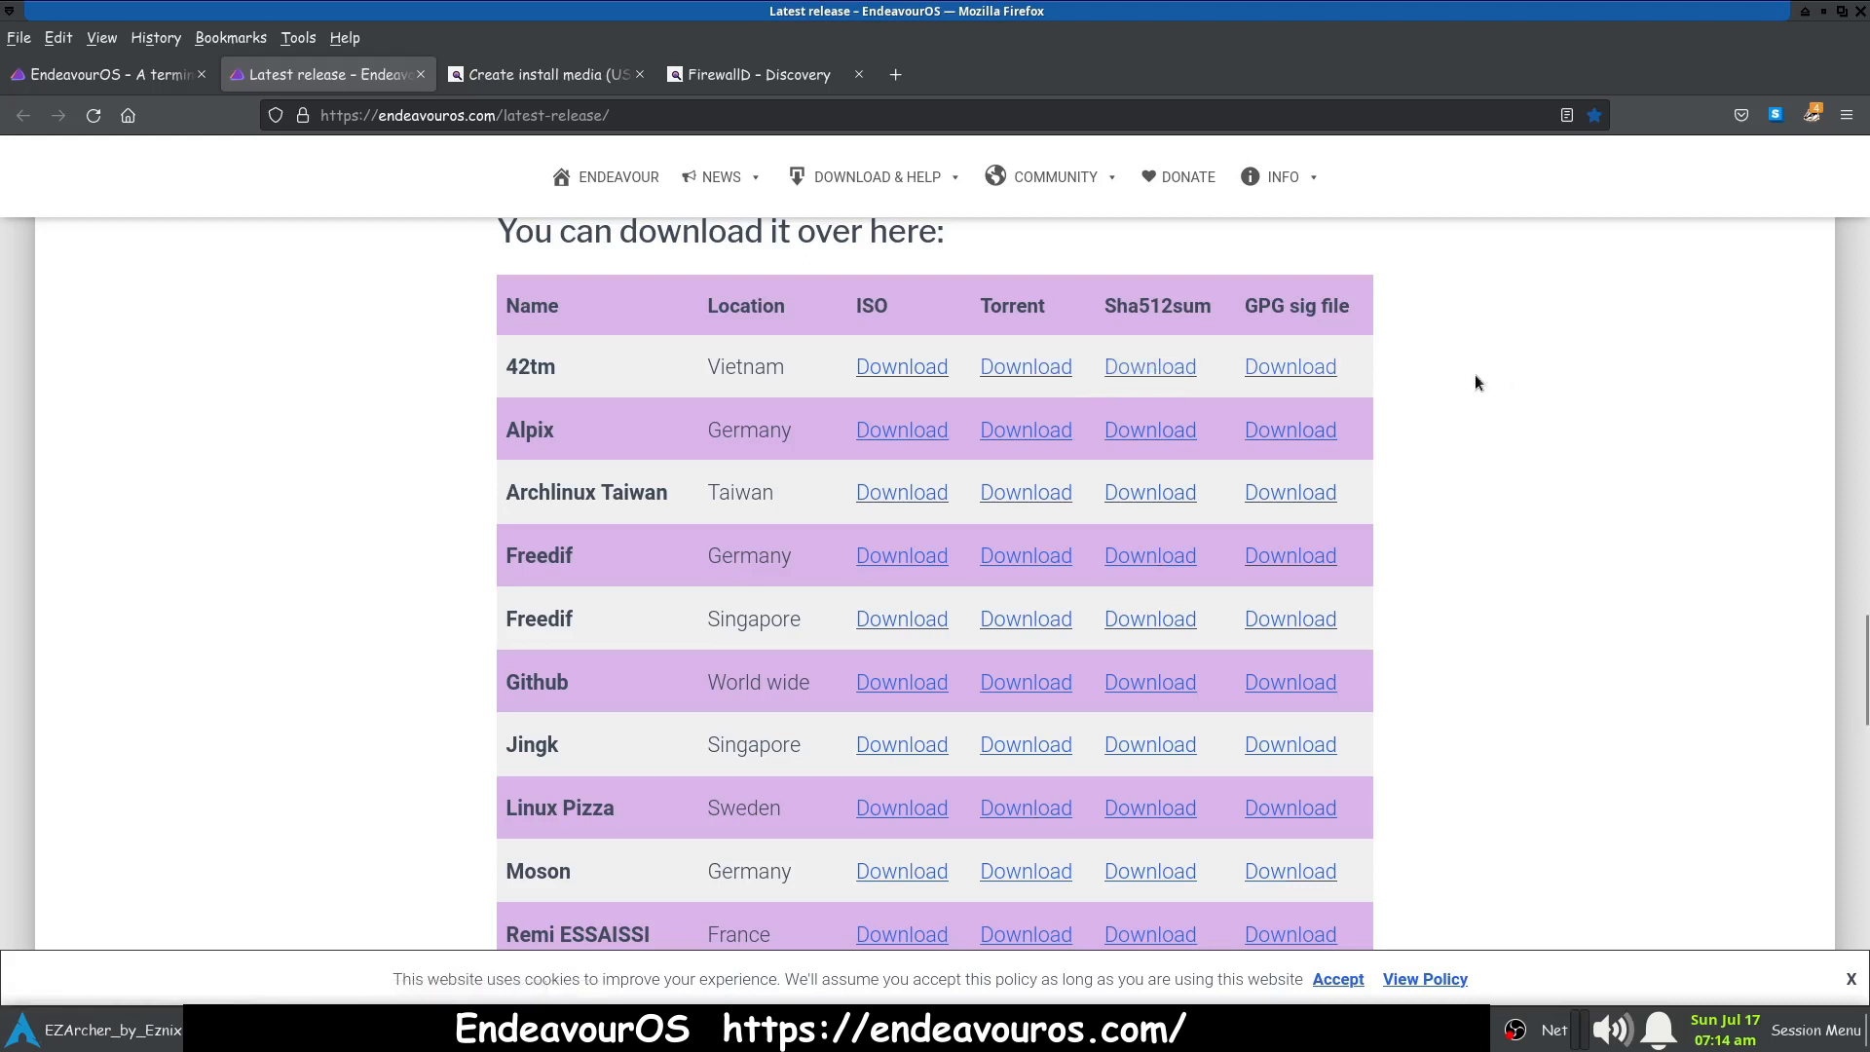
scroll(400, 629, down, 5)
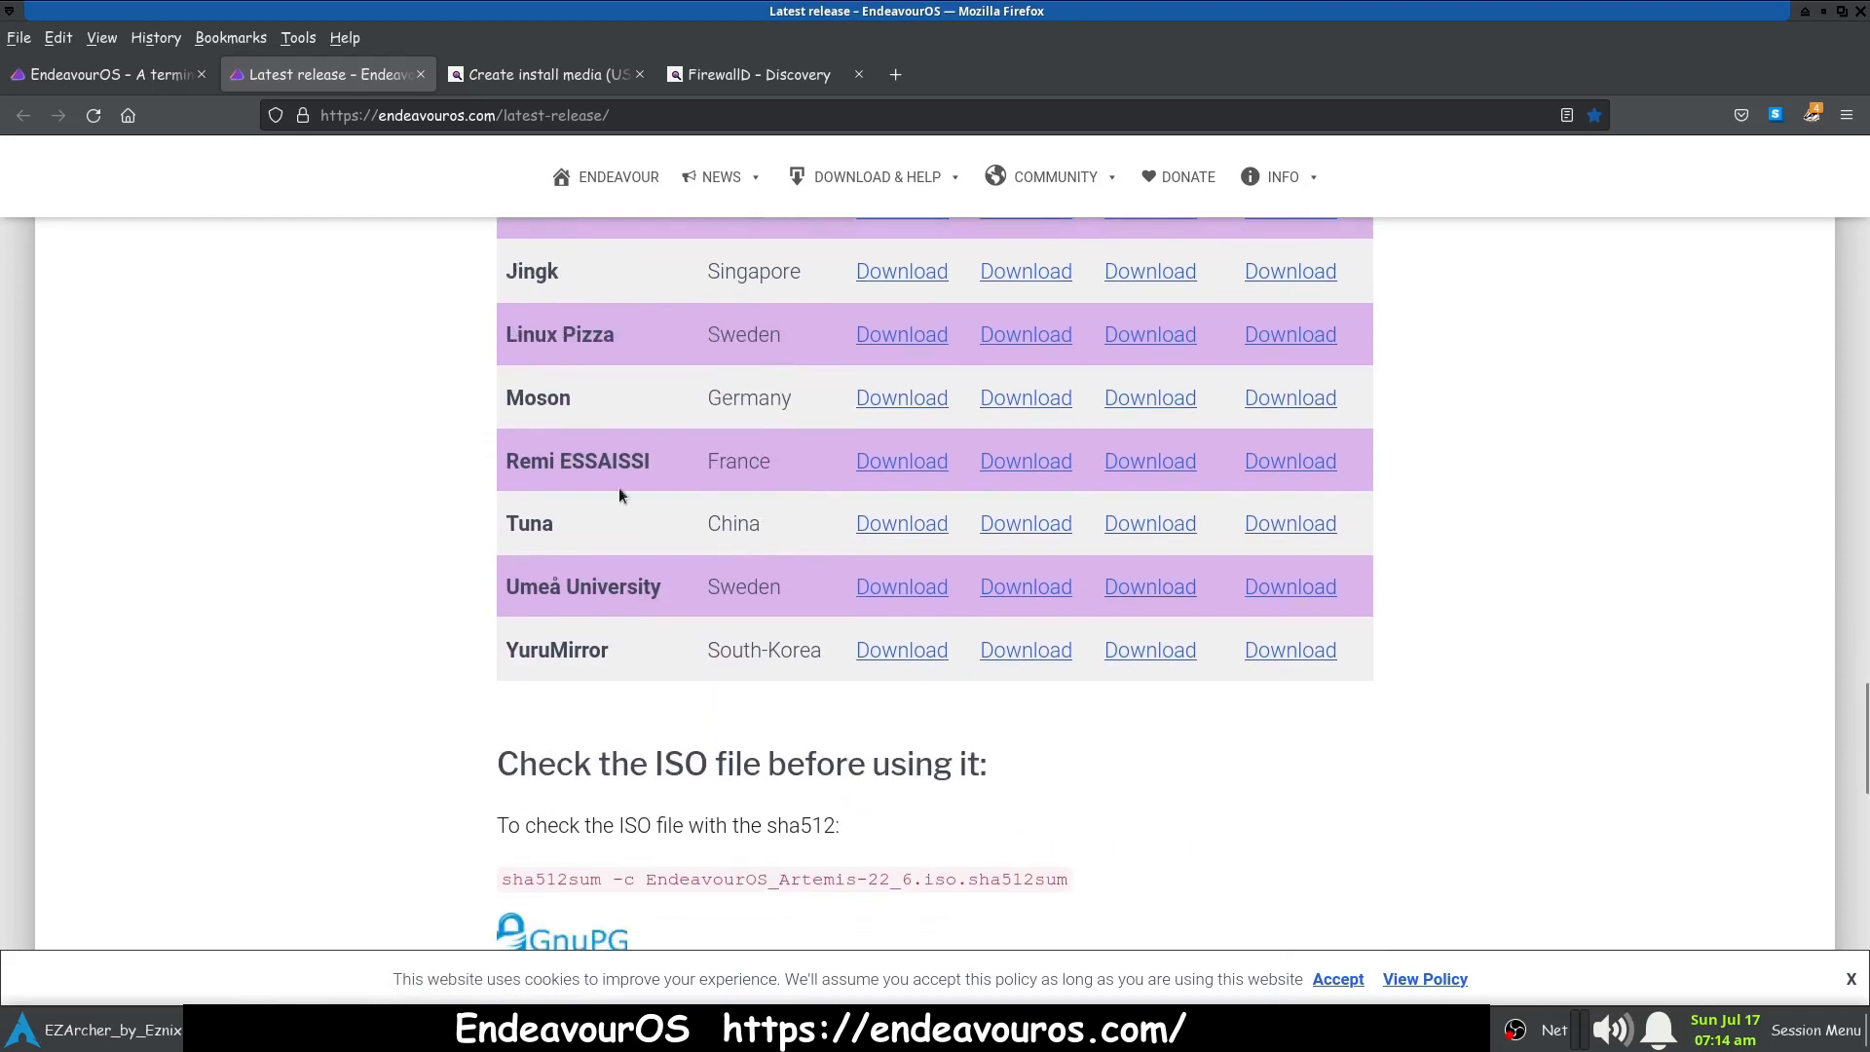
scroll(200, 823, up, 15)
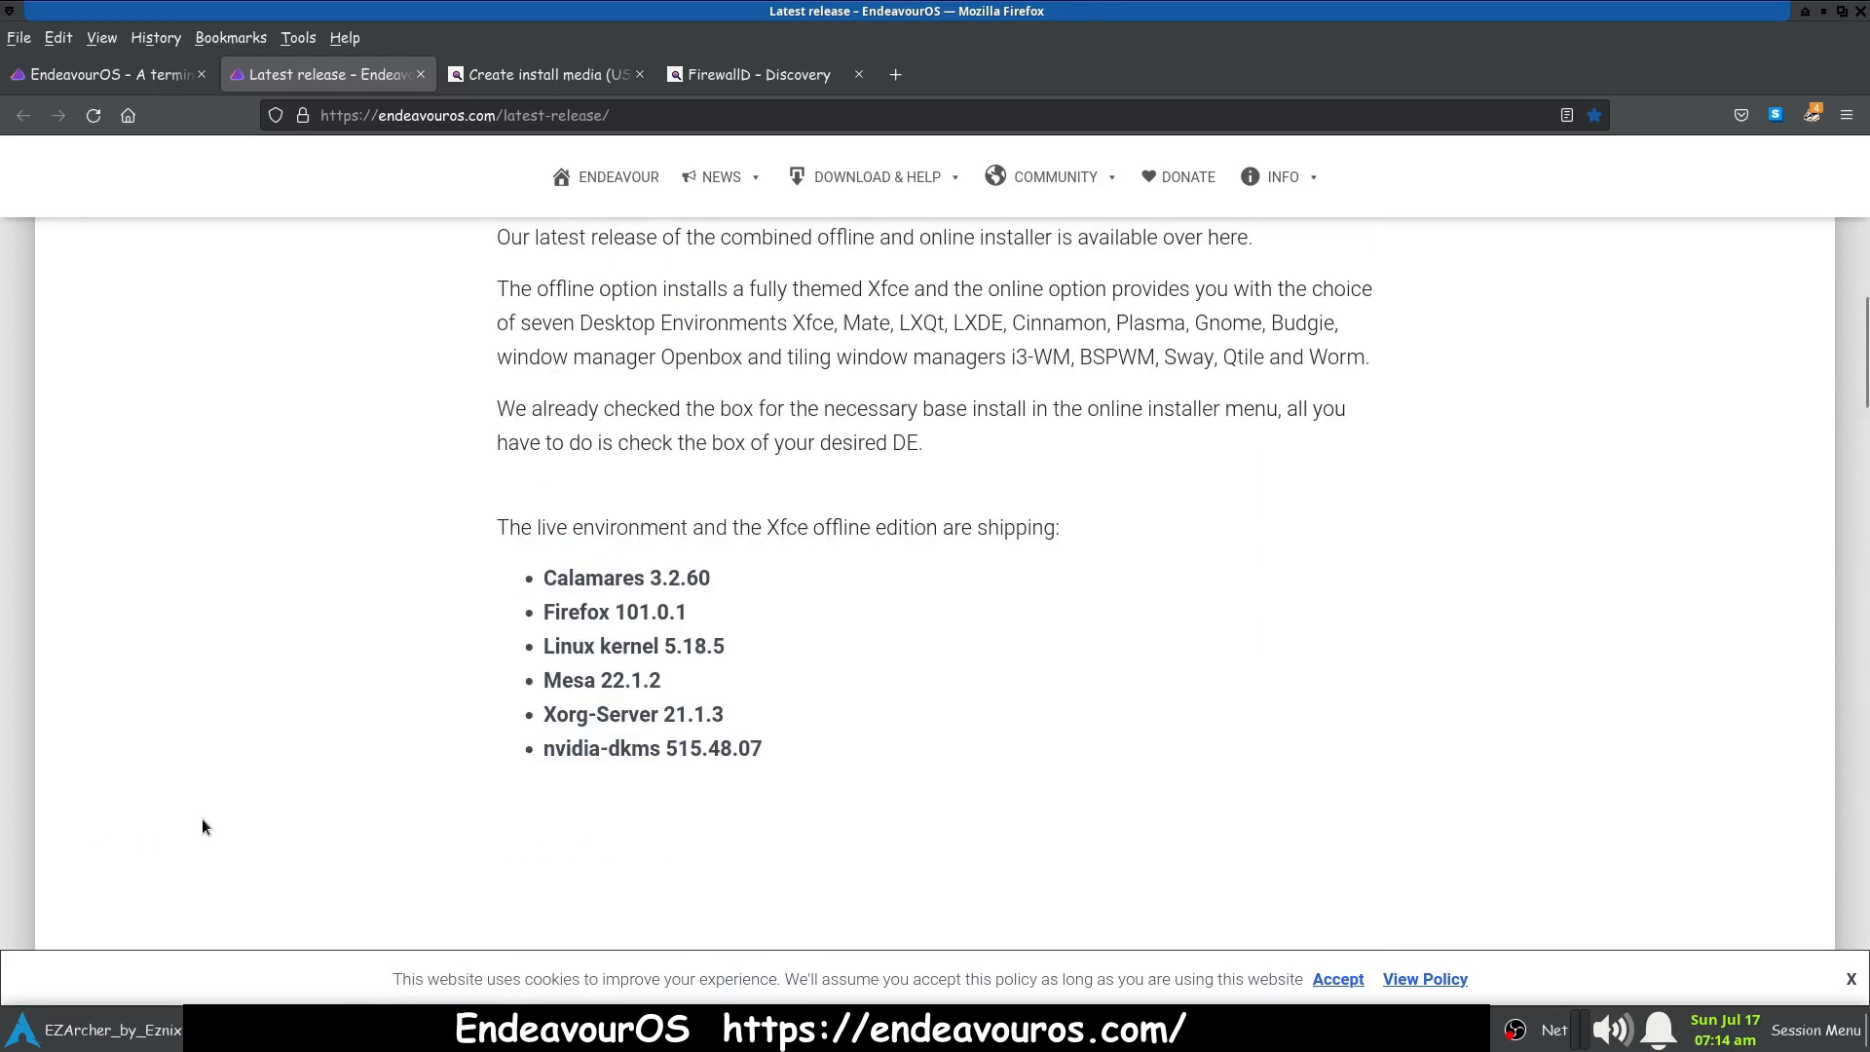
scroll(201, 818, up, 5)
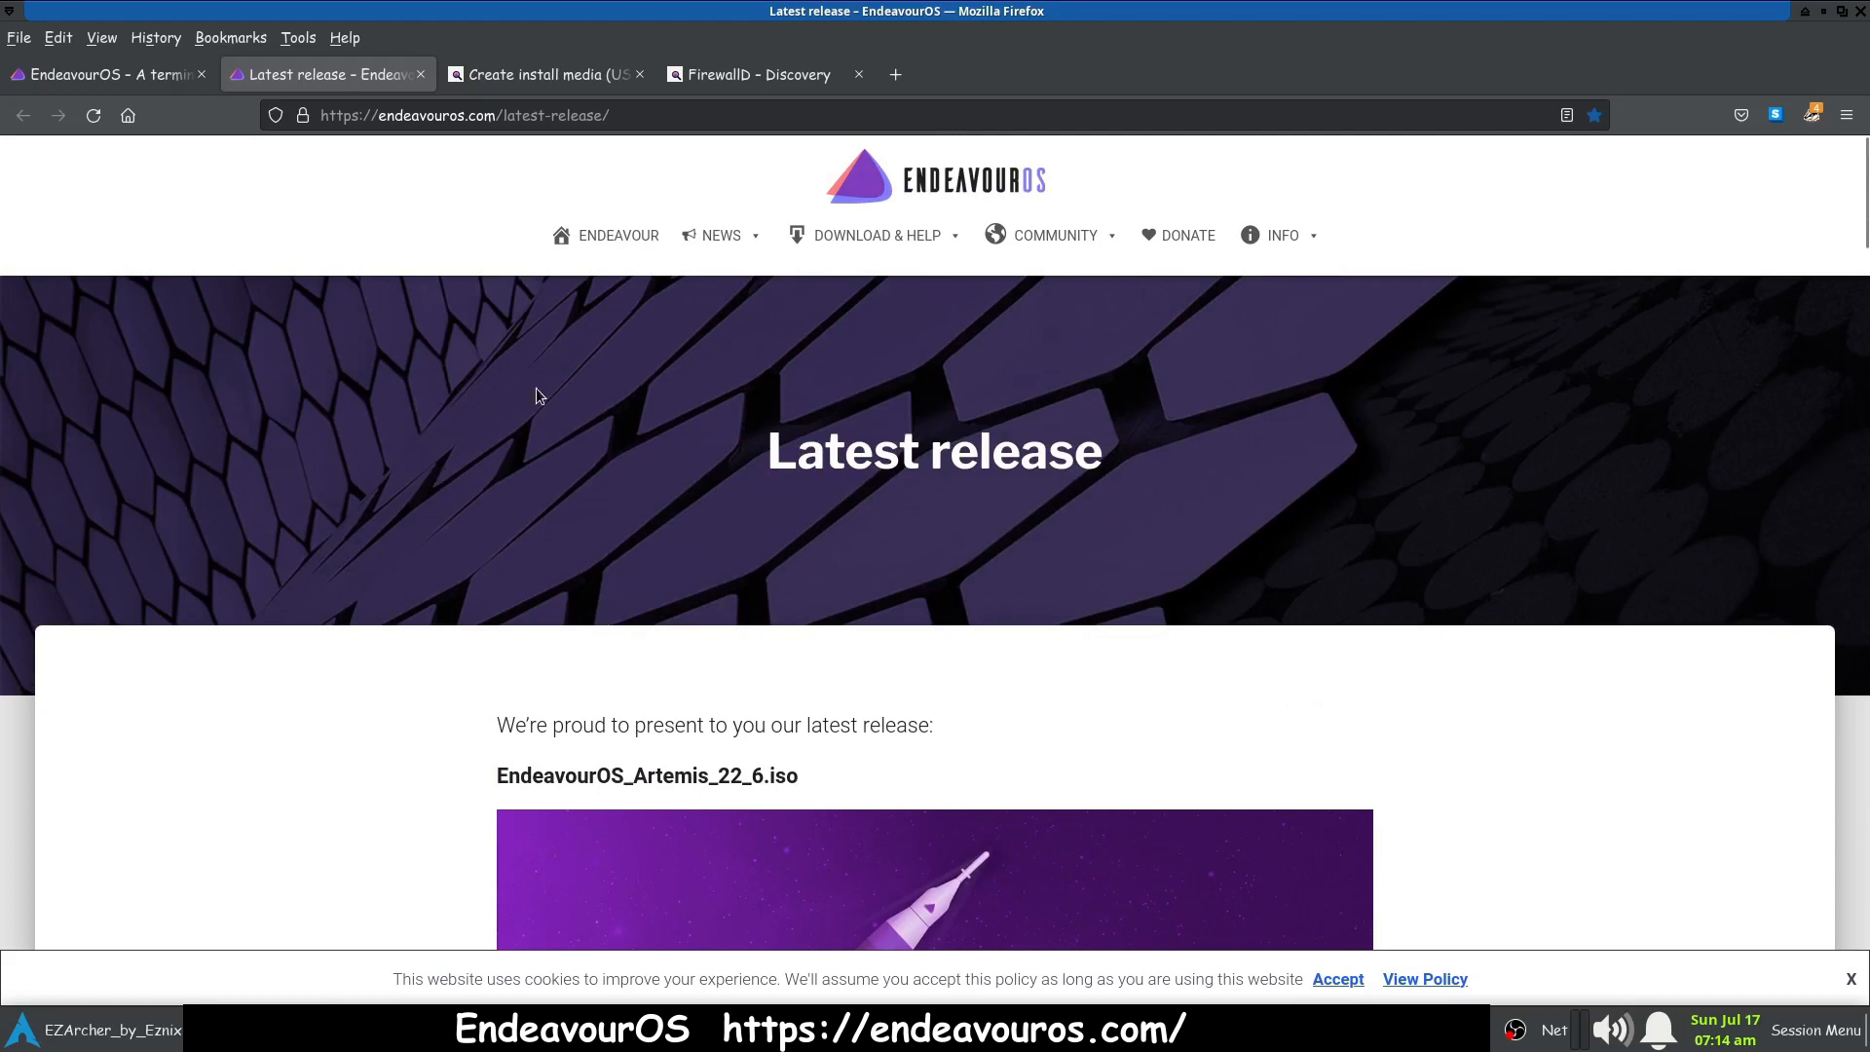
- Open the Create install media (USB key) article and examine which USB writing utilities to avoid, highlighting the warning and UNetbootin
click(557, 82)
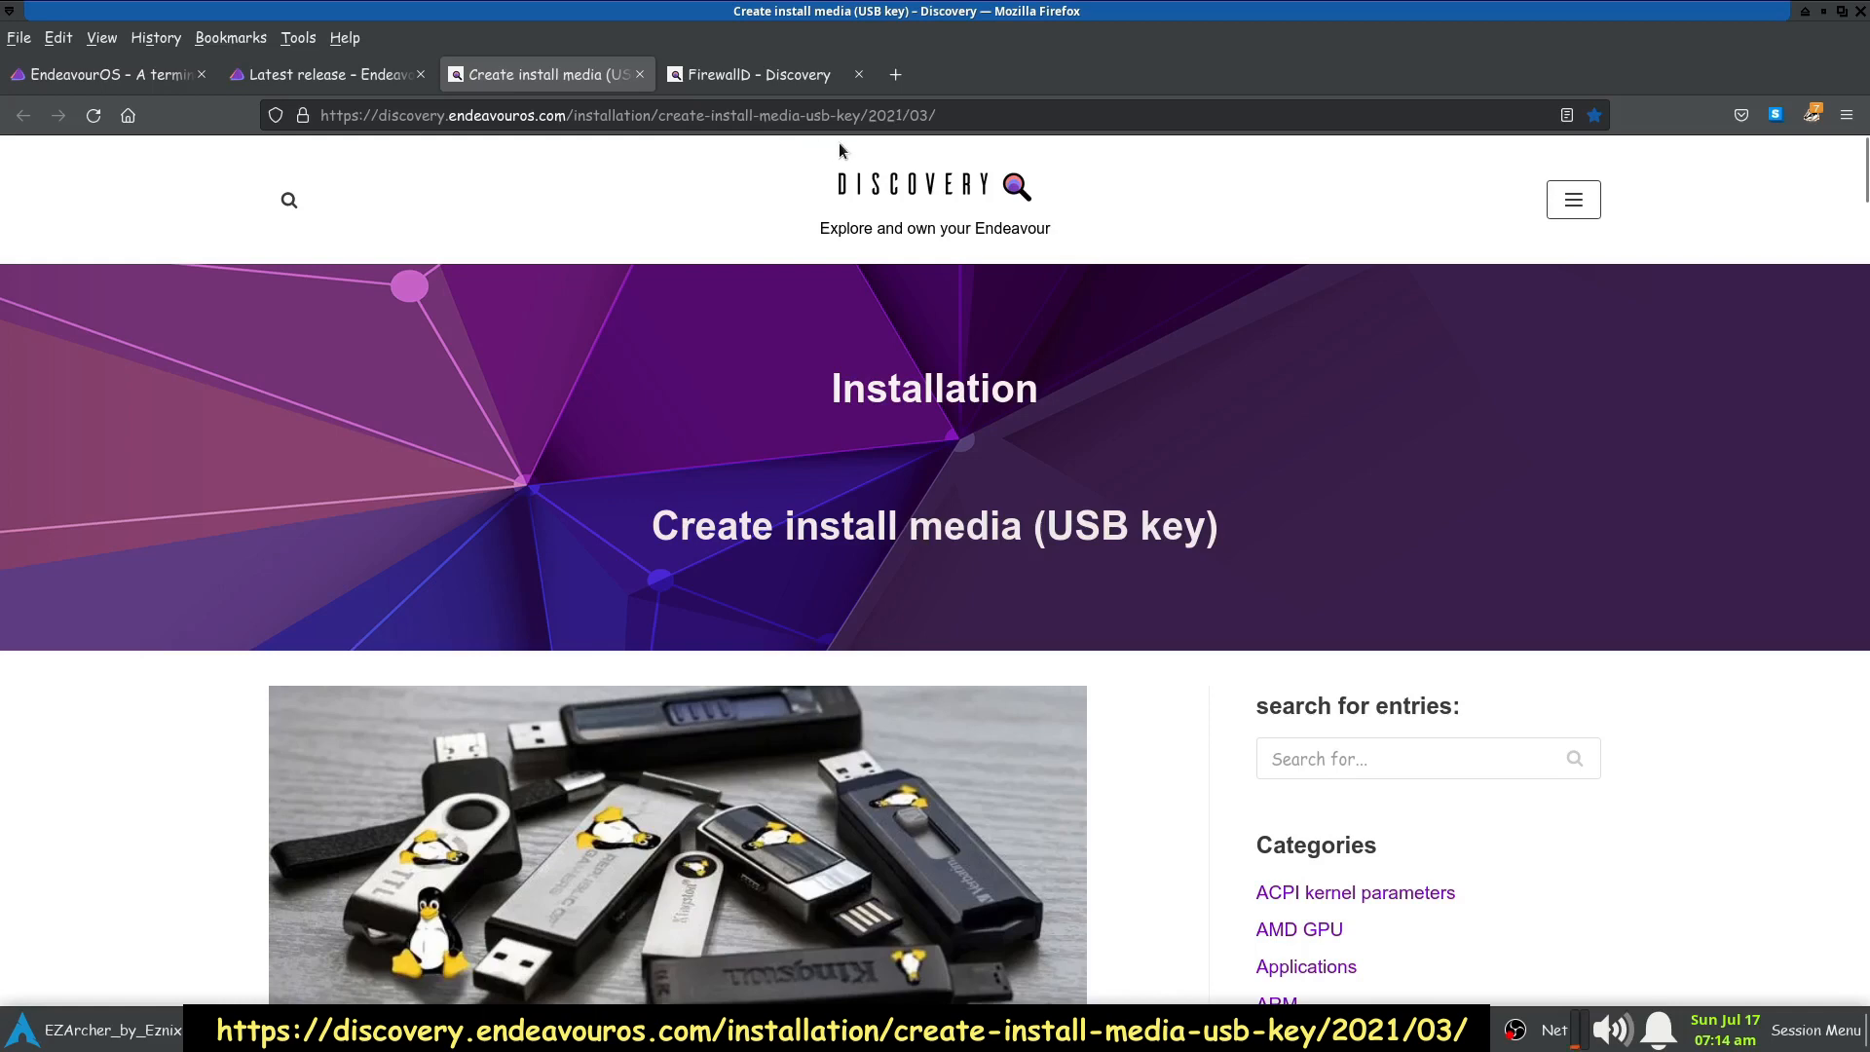
scroll(64, 739, down, 5)
scroll(62, 730, down, 3)
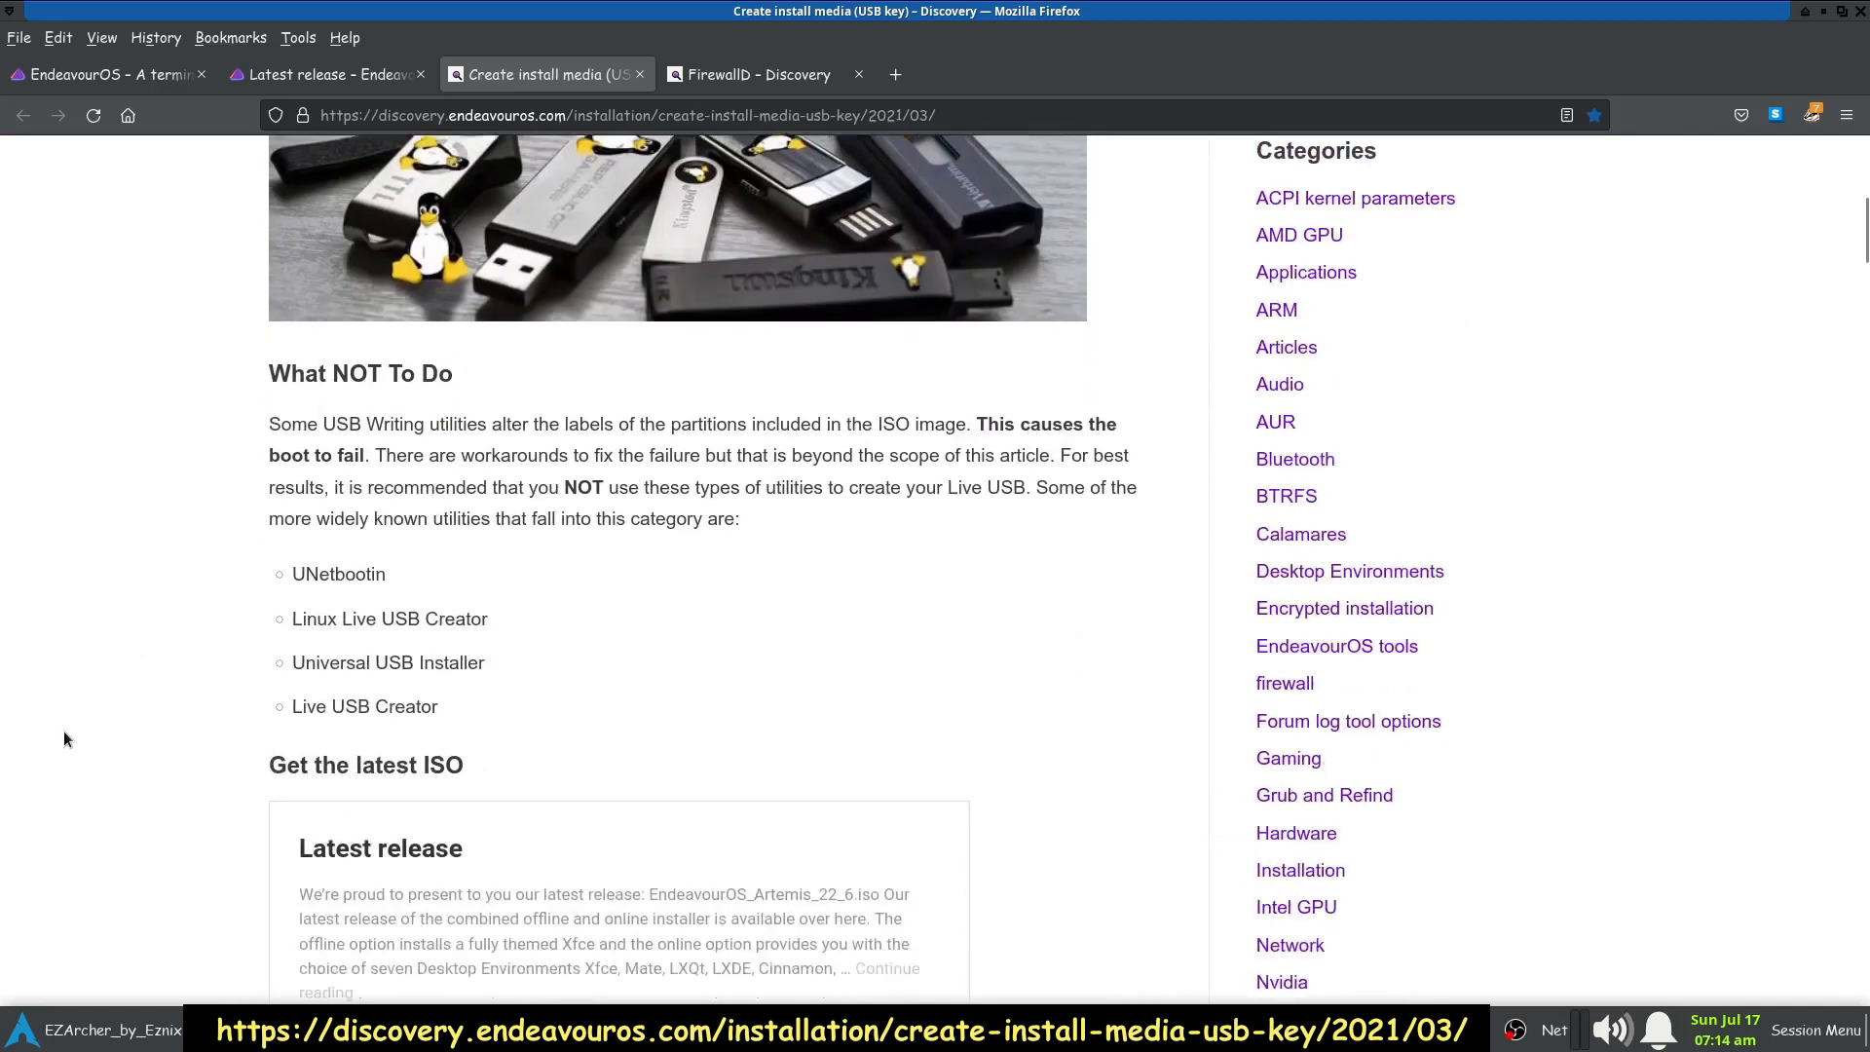
drag(559, 393, 722, 387)
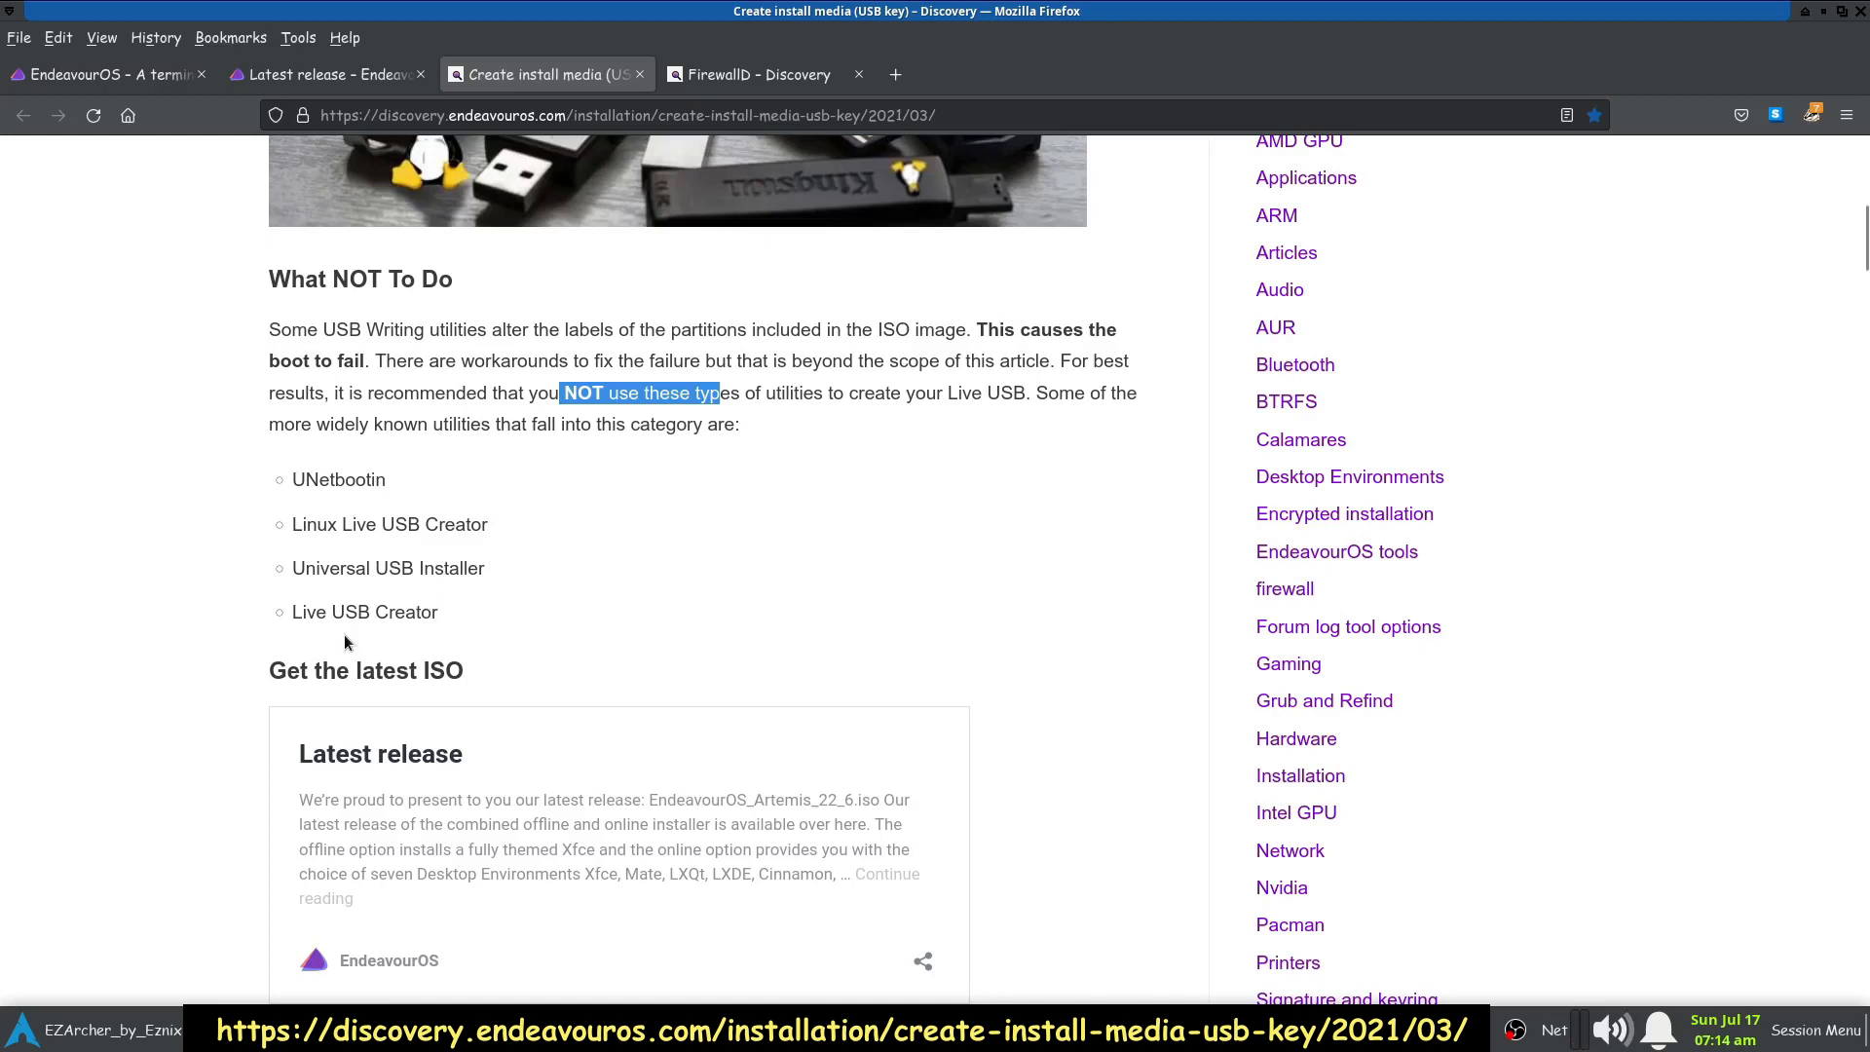
scroll(579, 631, down, 3)
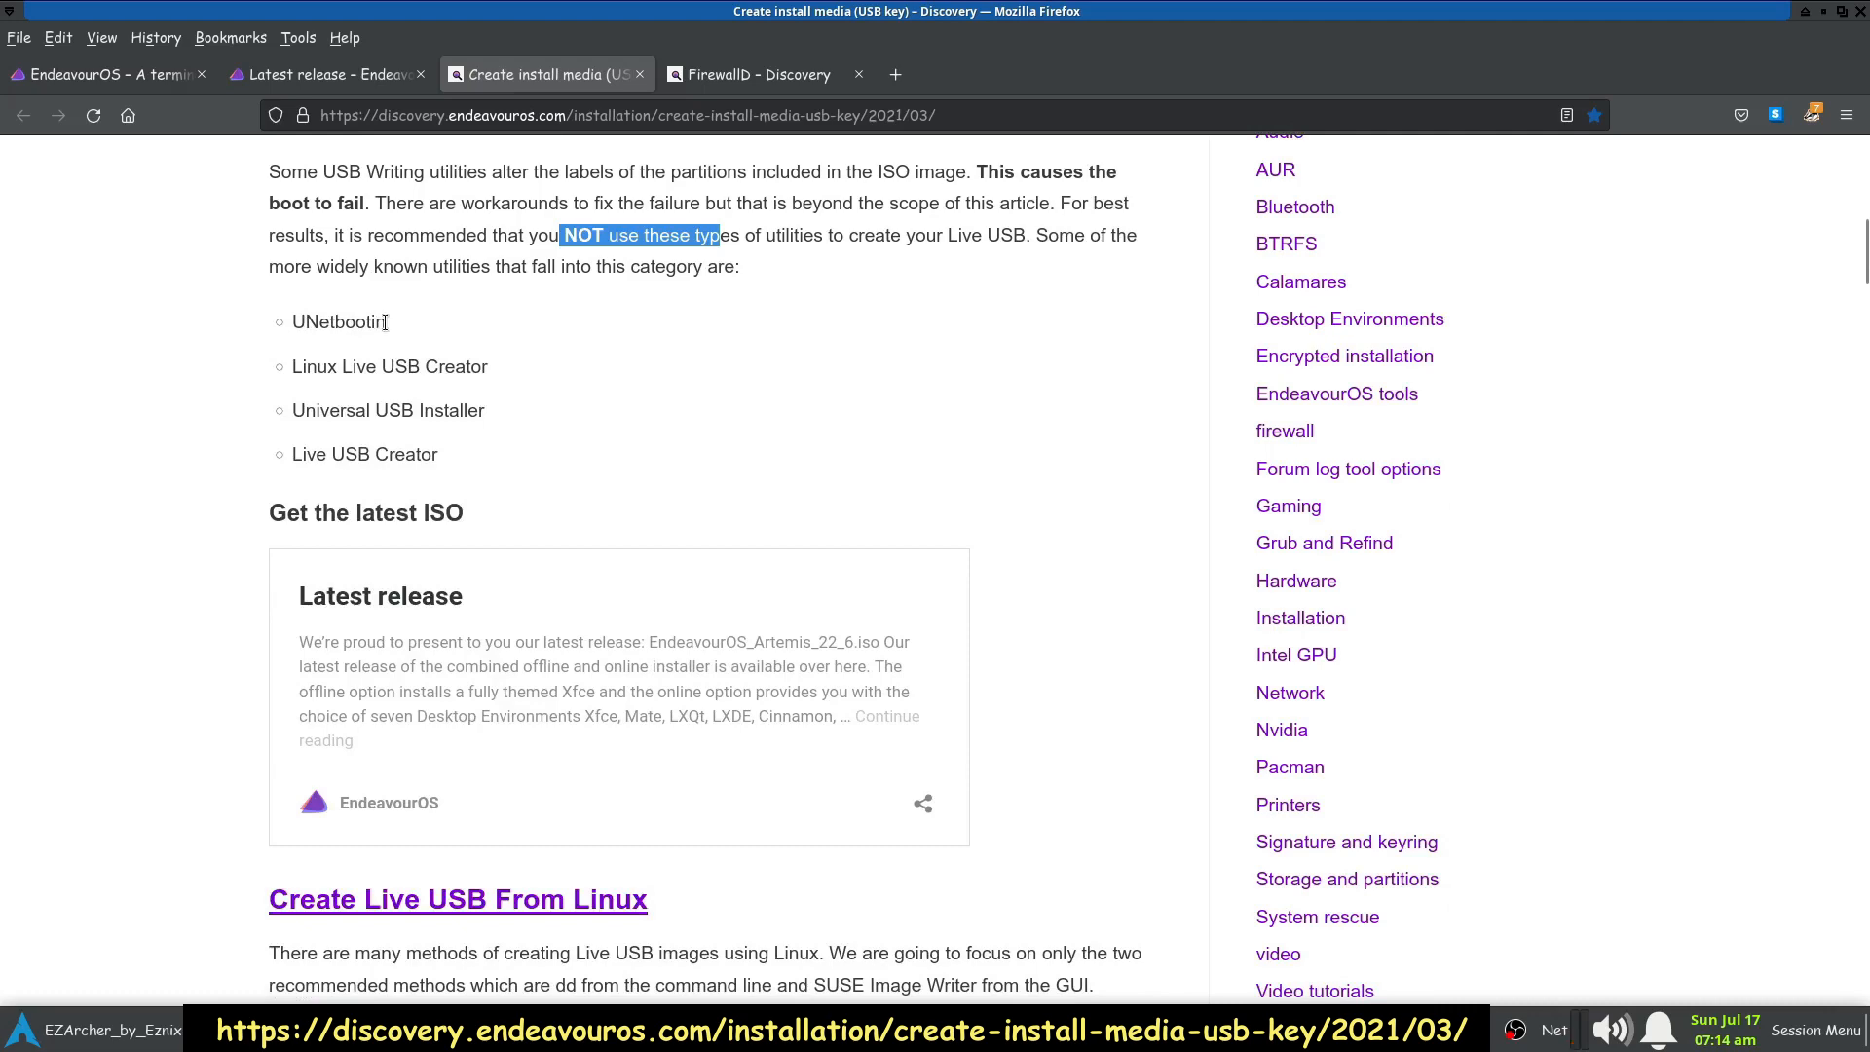
drag(386, 323, 291, 323)
click(773, 436)
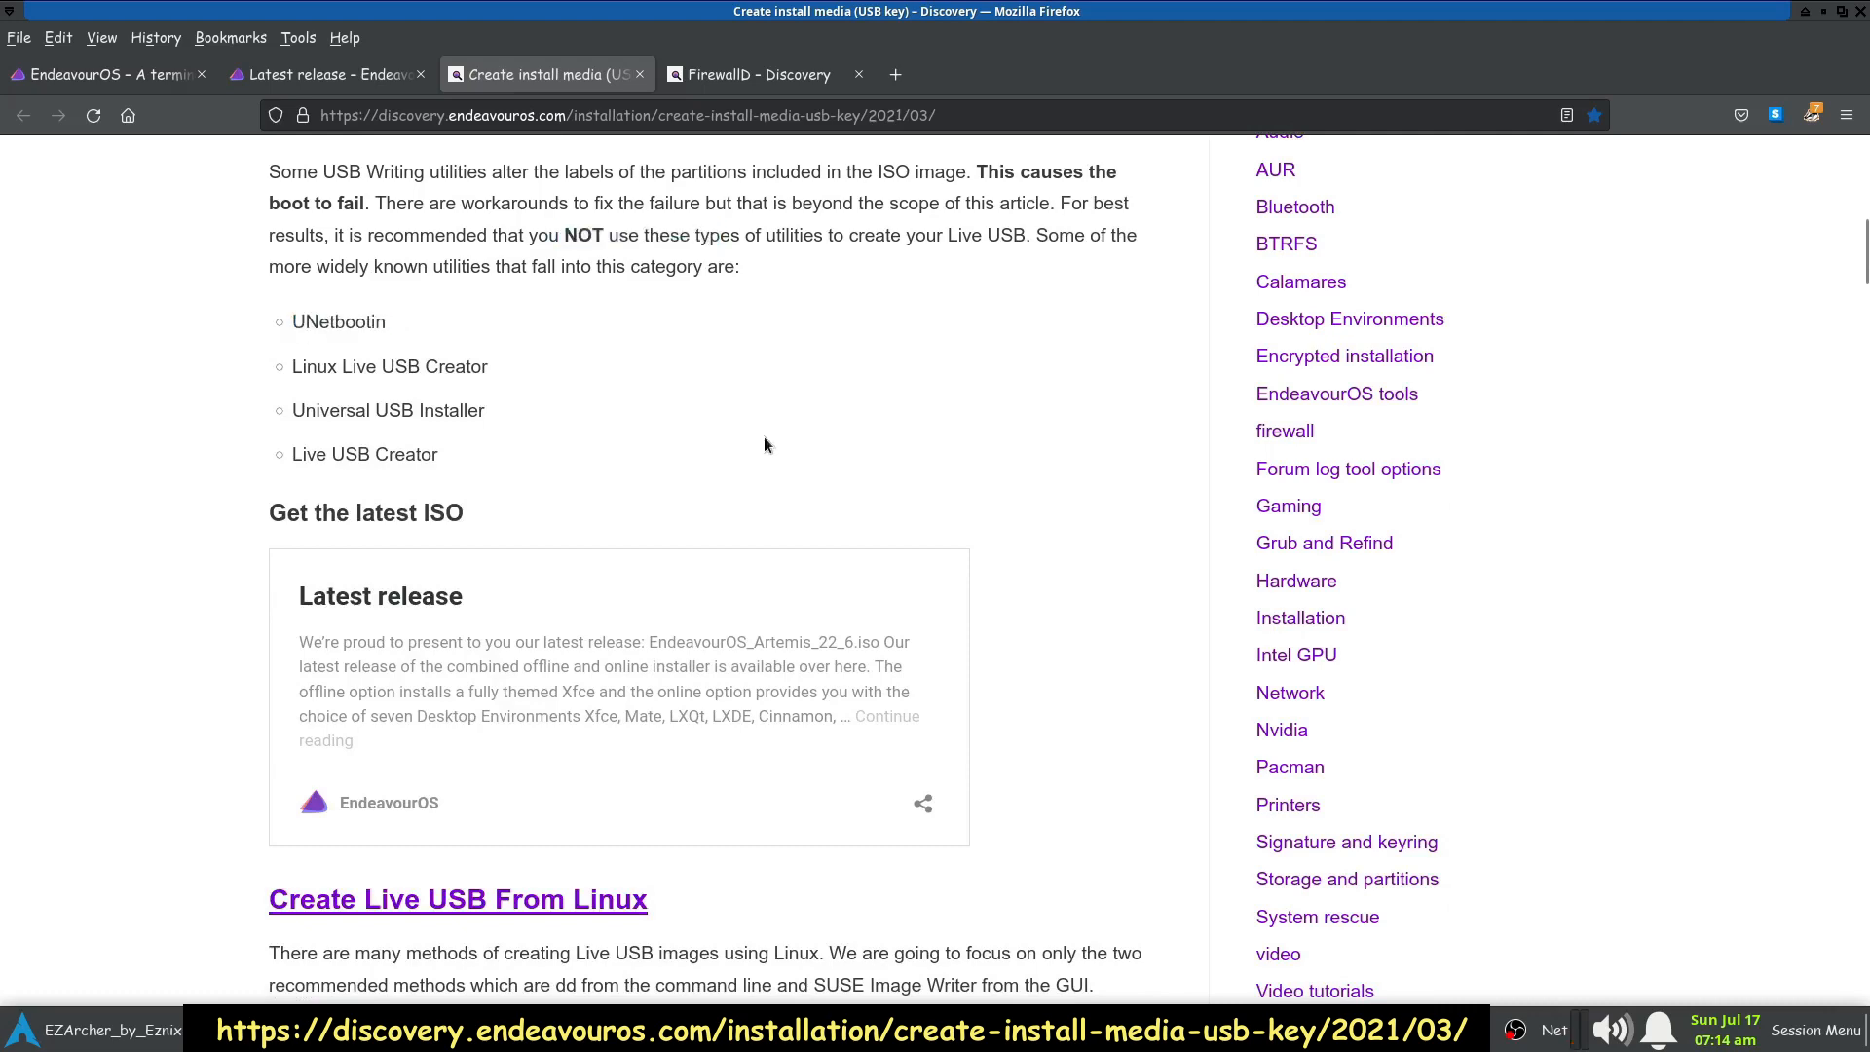
- Read the article's Create Live USB From Linux section through the fdisk, lsblk, umount, dd, cat and cp commands
scroll(761, 440, down, 9)
scroll(758, 453, down, 3)
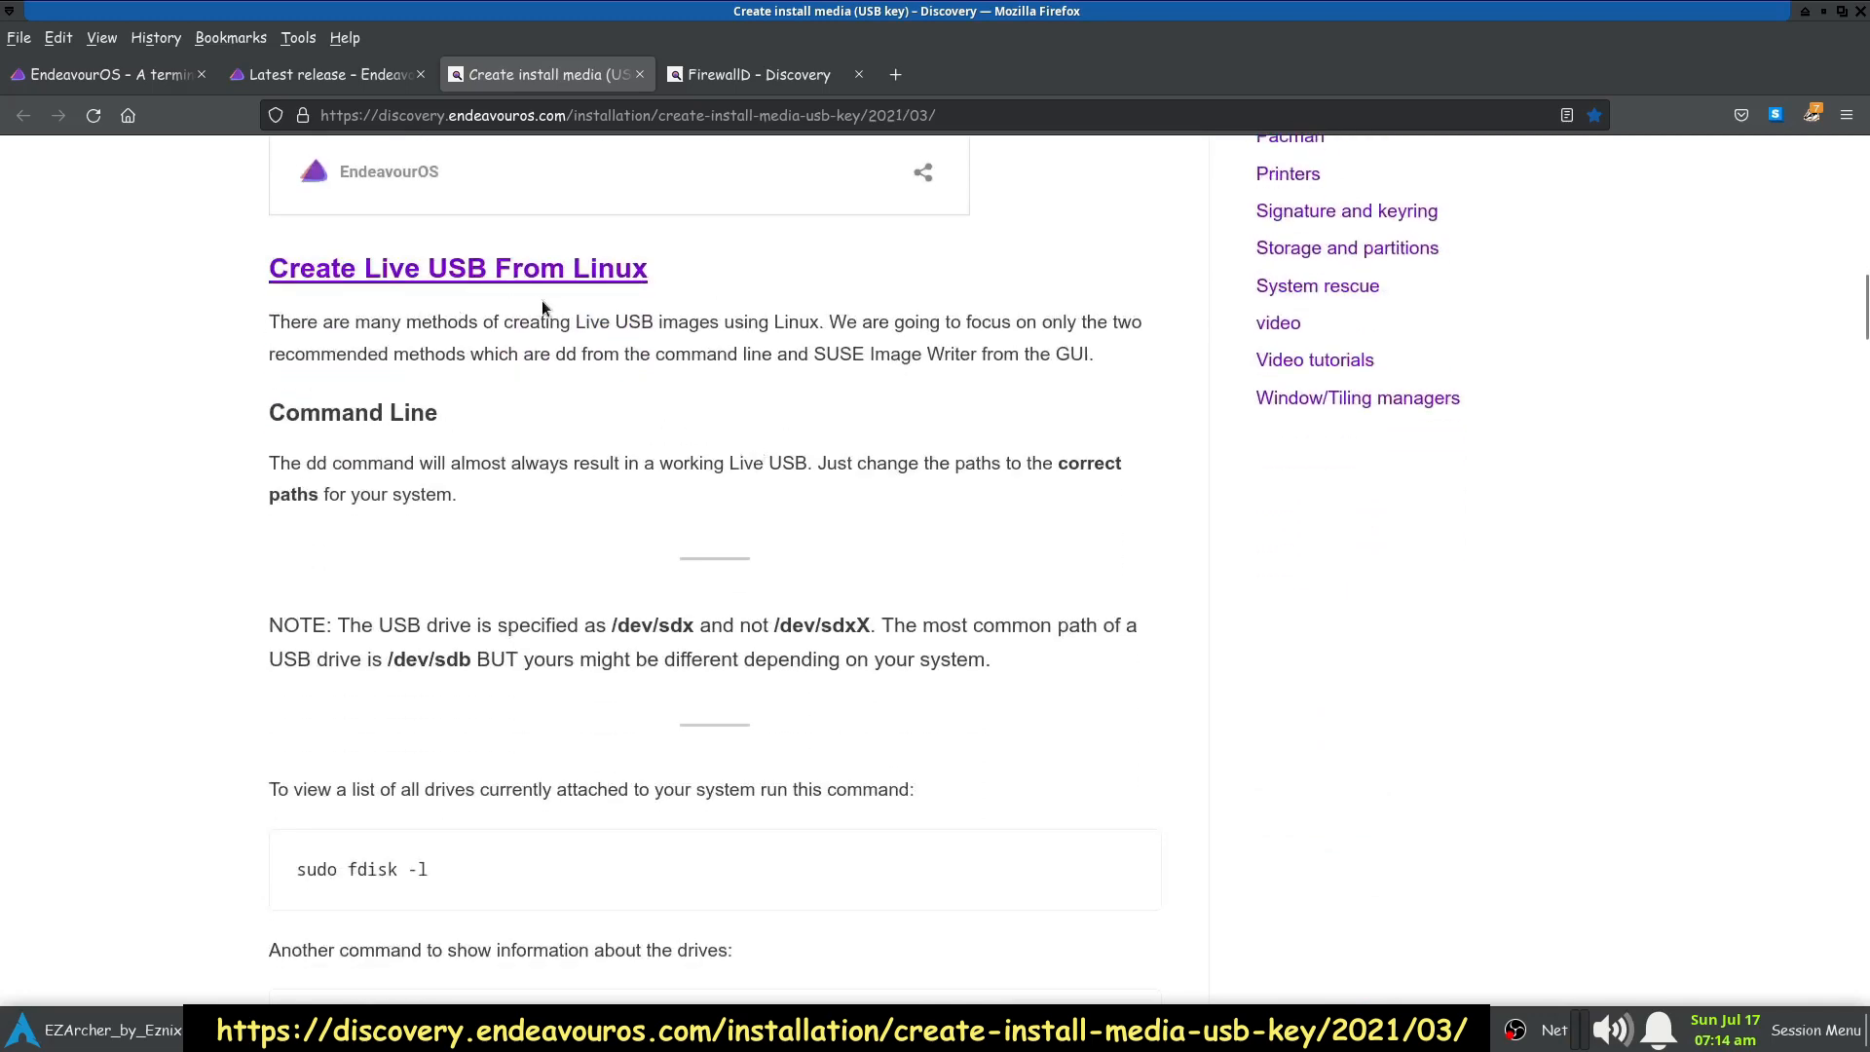
scroll(124, 703, down, 6)
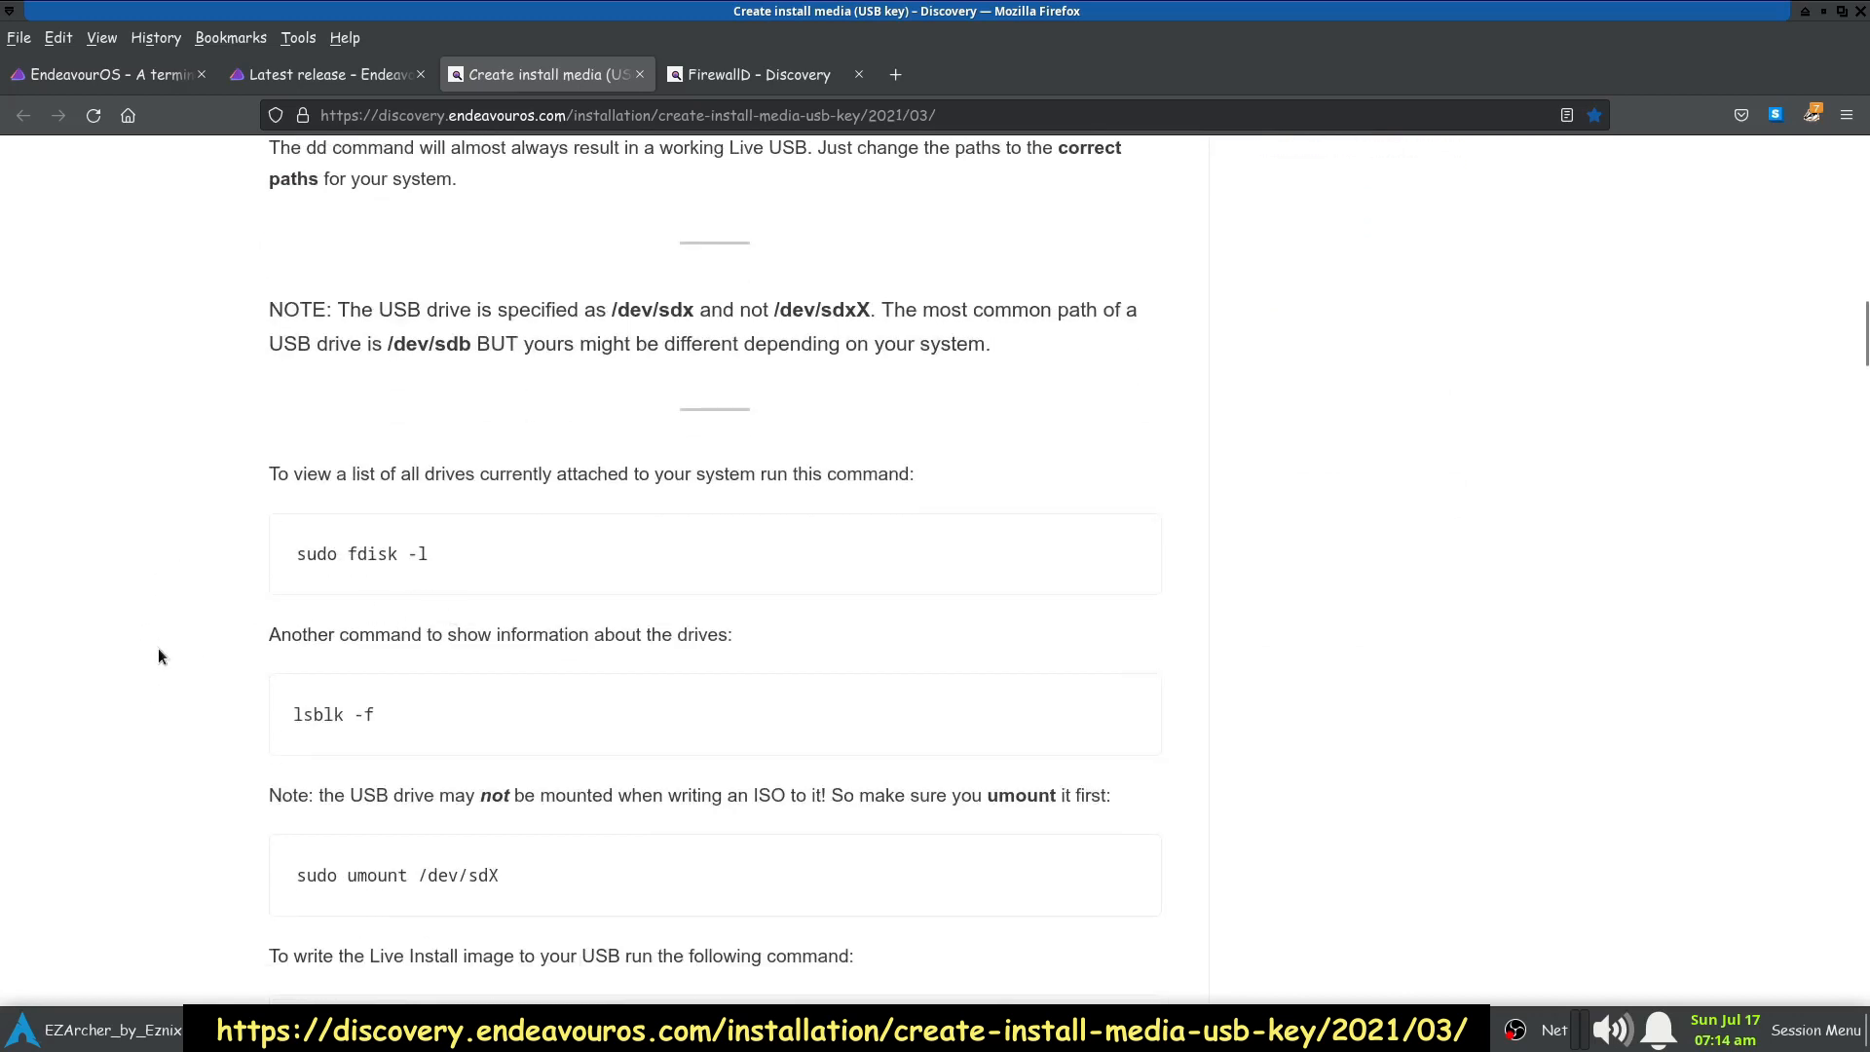
scroll(157, 652, down, 6)
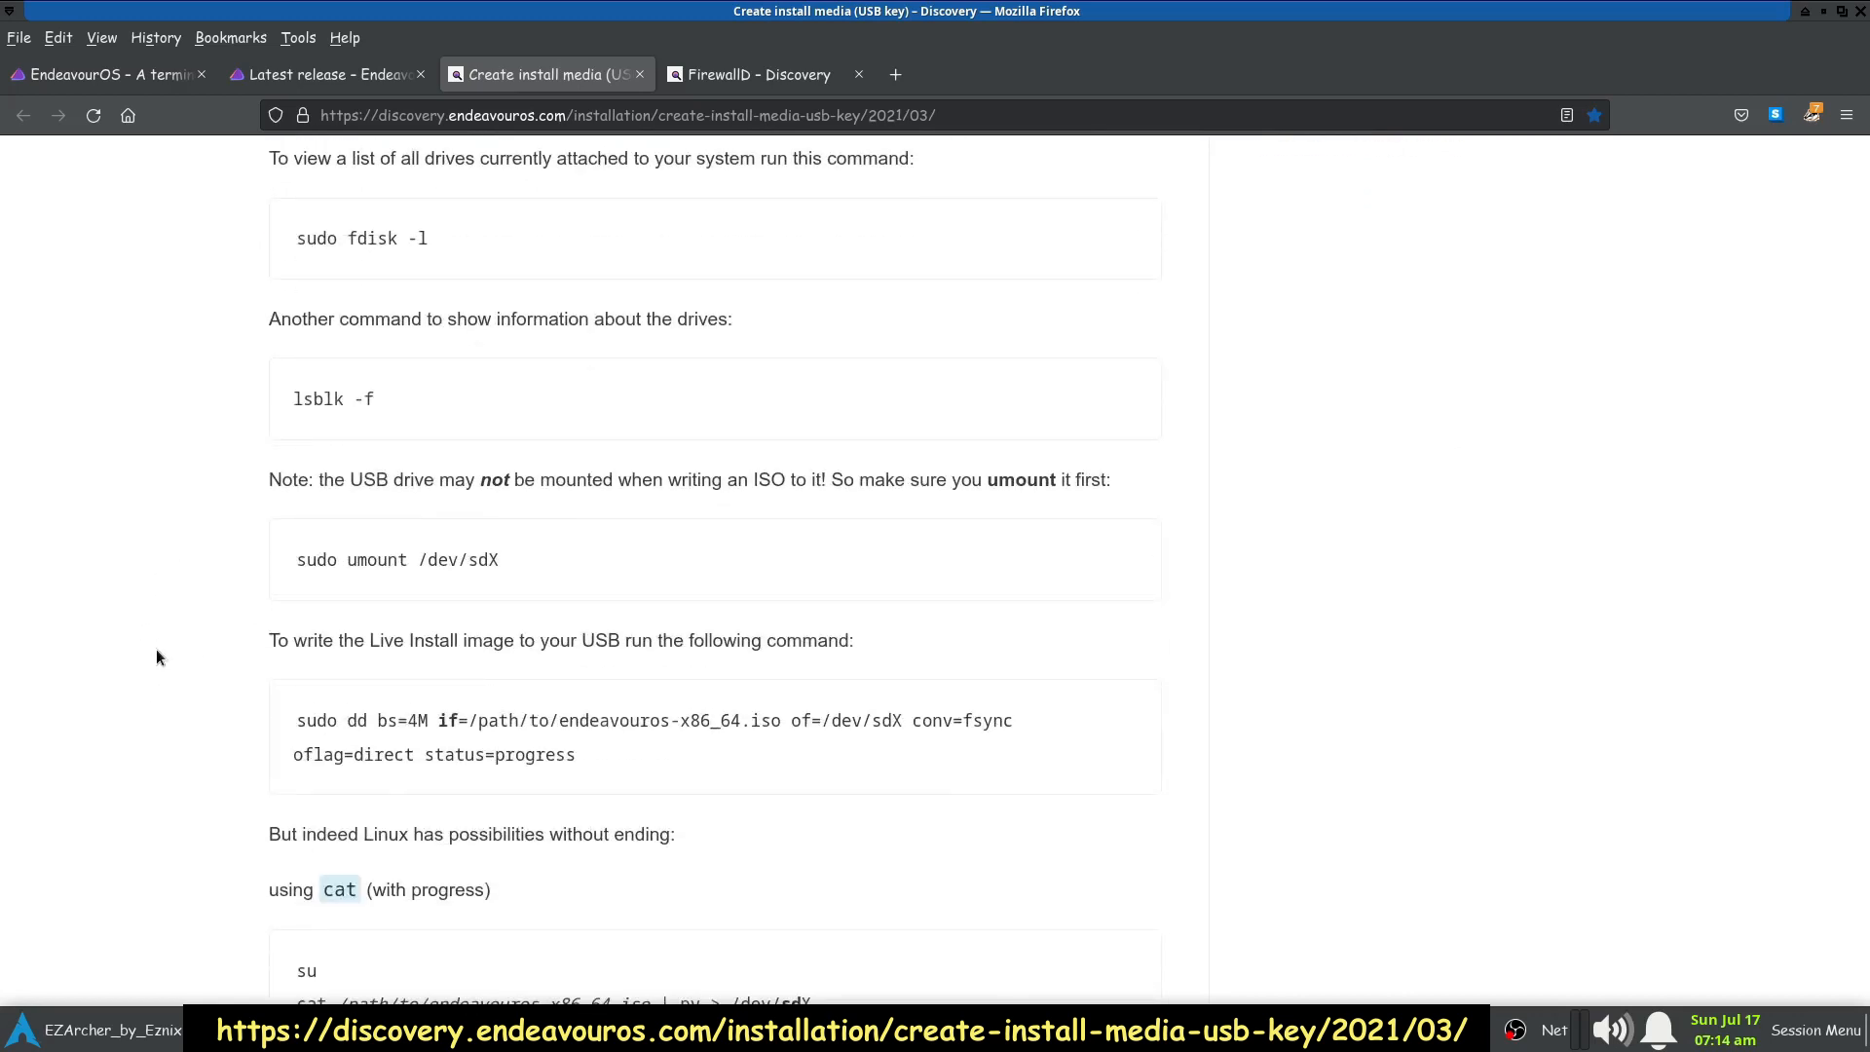
scroll(157, 656, down, 2)
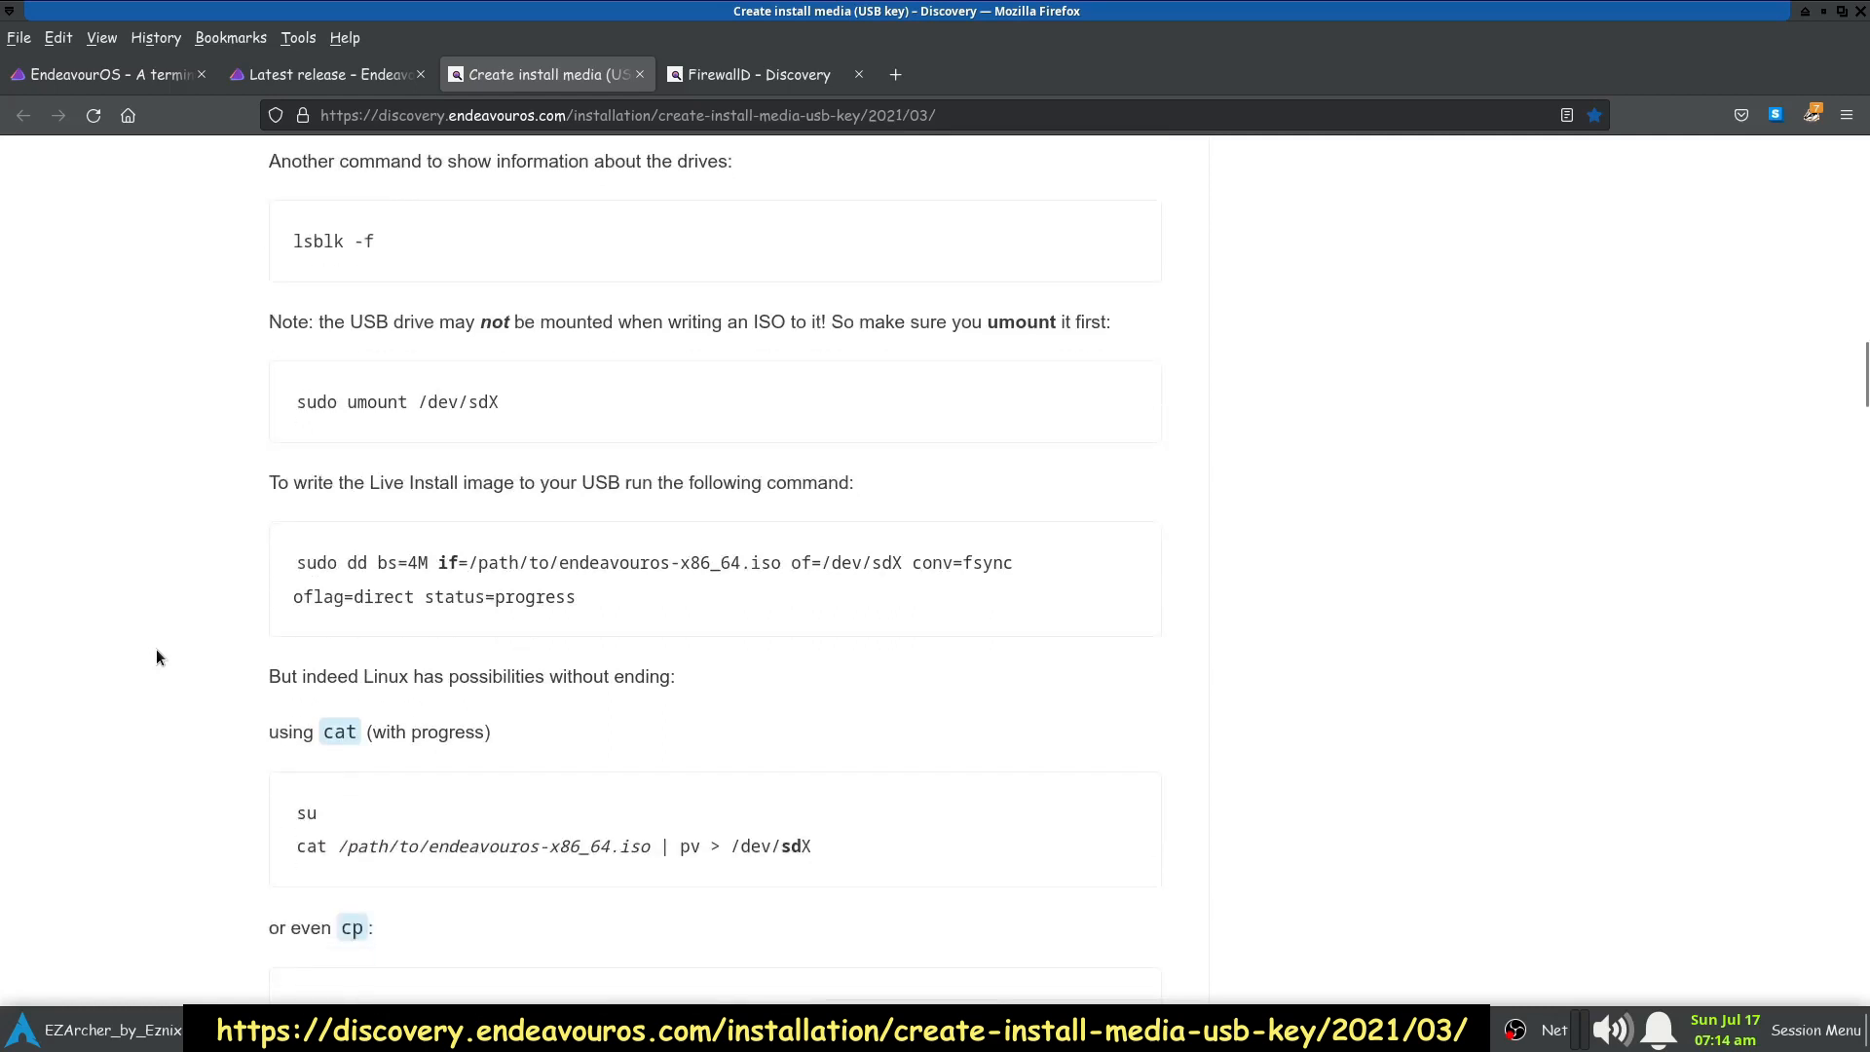
scroll(157, 657, down, 4)
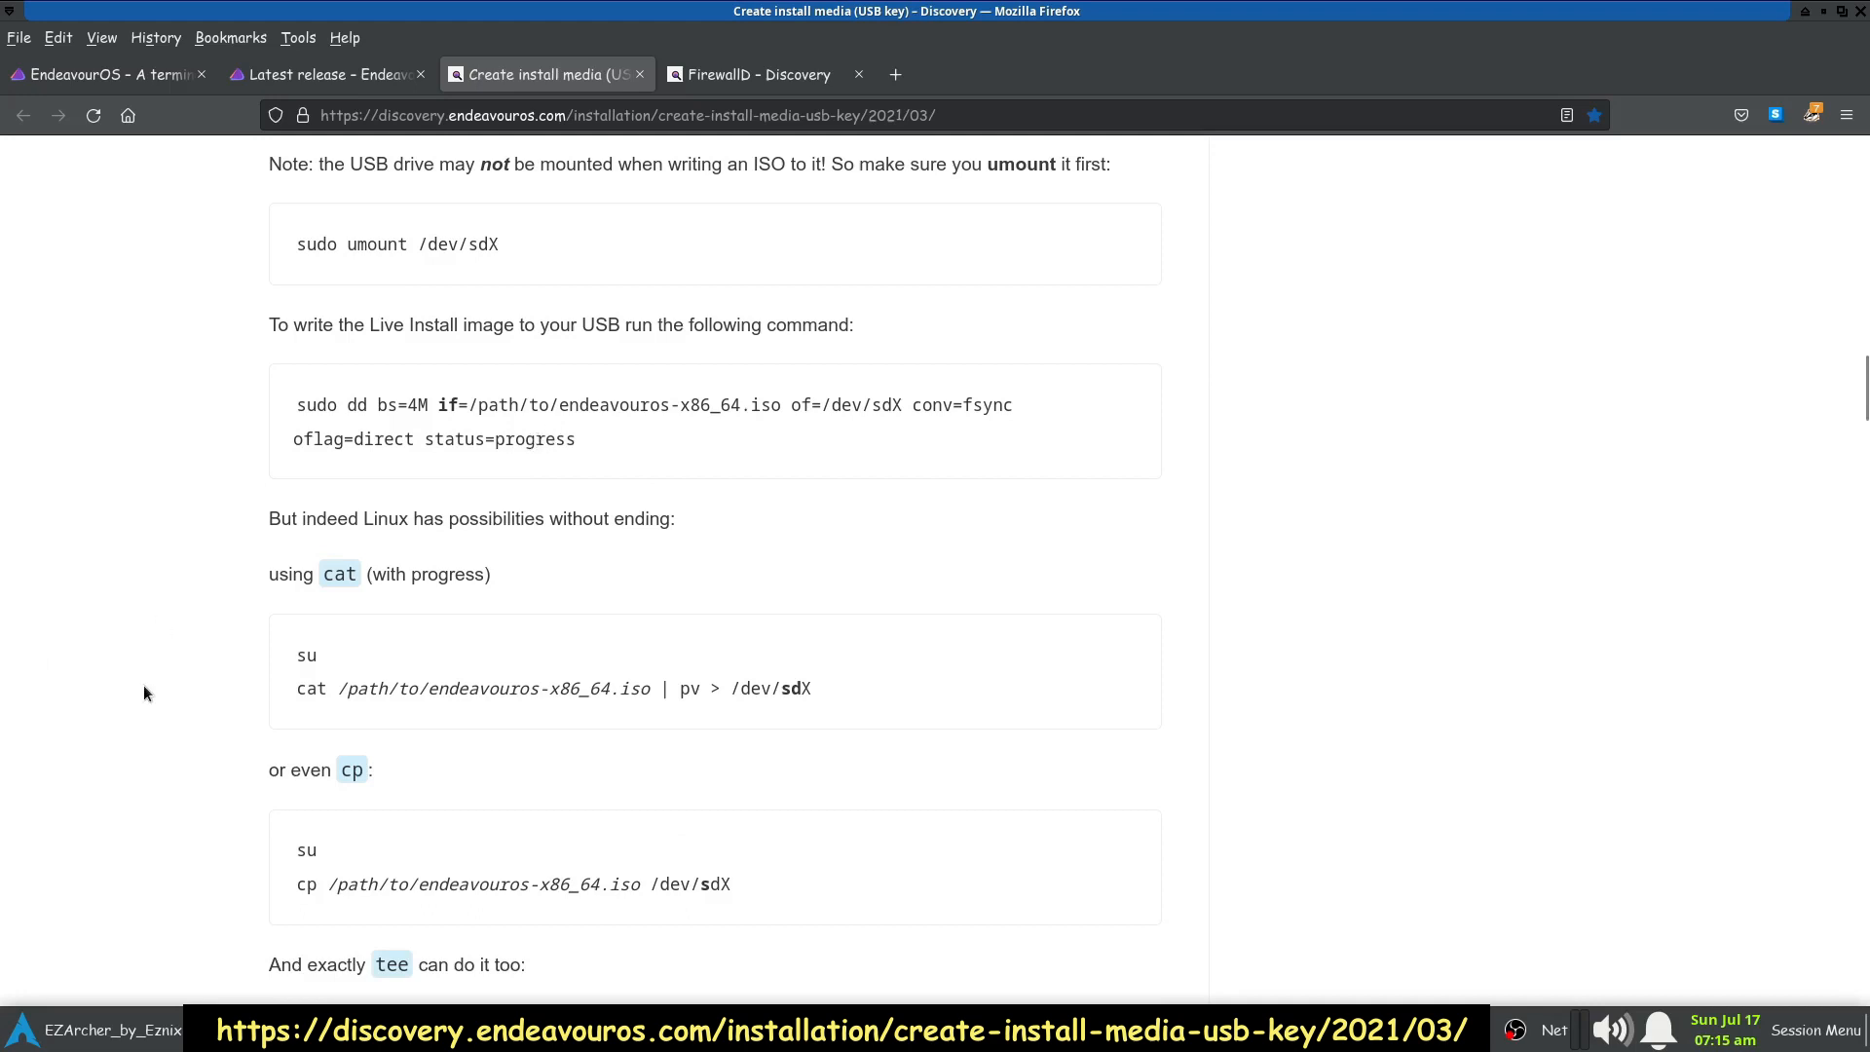
- Read the article's Linux GUI writers, covering Suse Image Writer, Popsicle, GNOME Disk Utility and Ventoy, through the Etcher warning
scroll(144, 686, down, 10)
scroll(143, 686, down, 4)
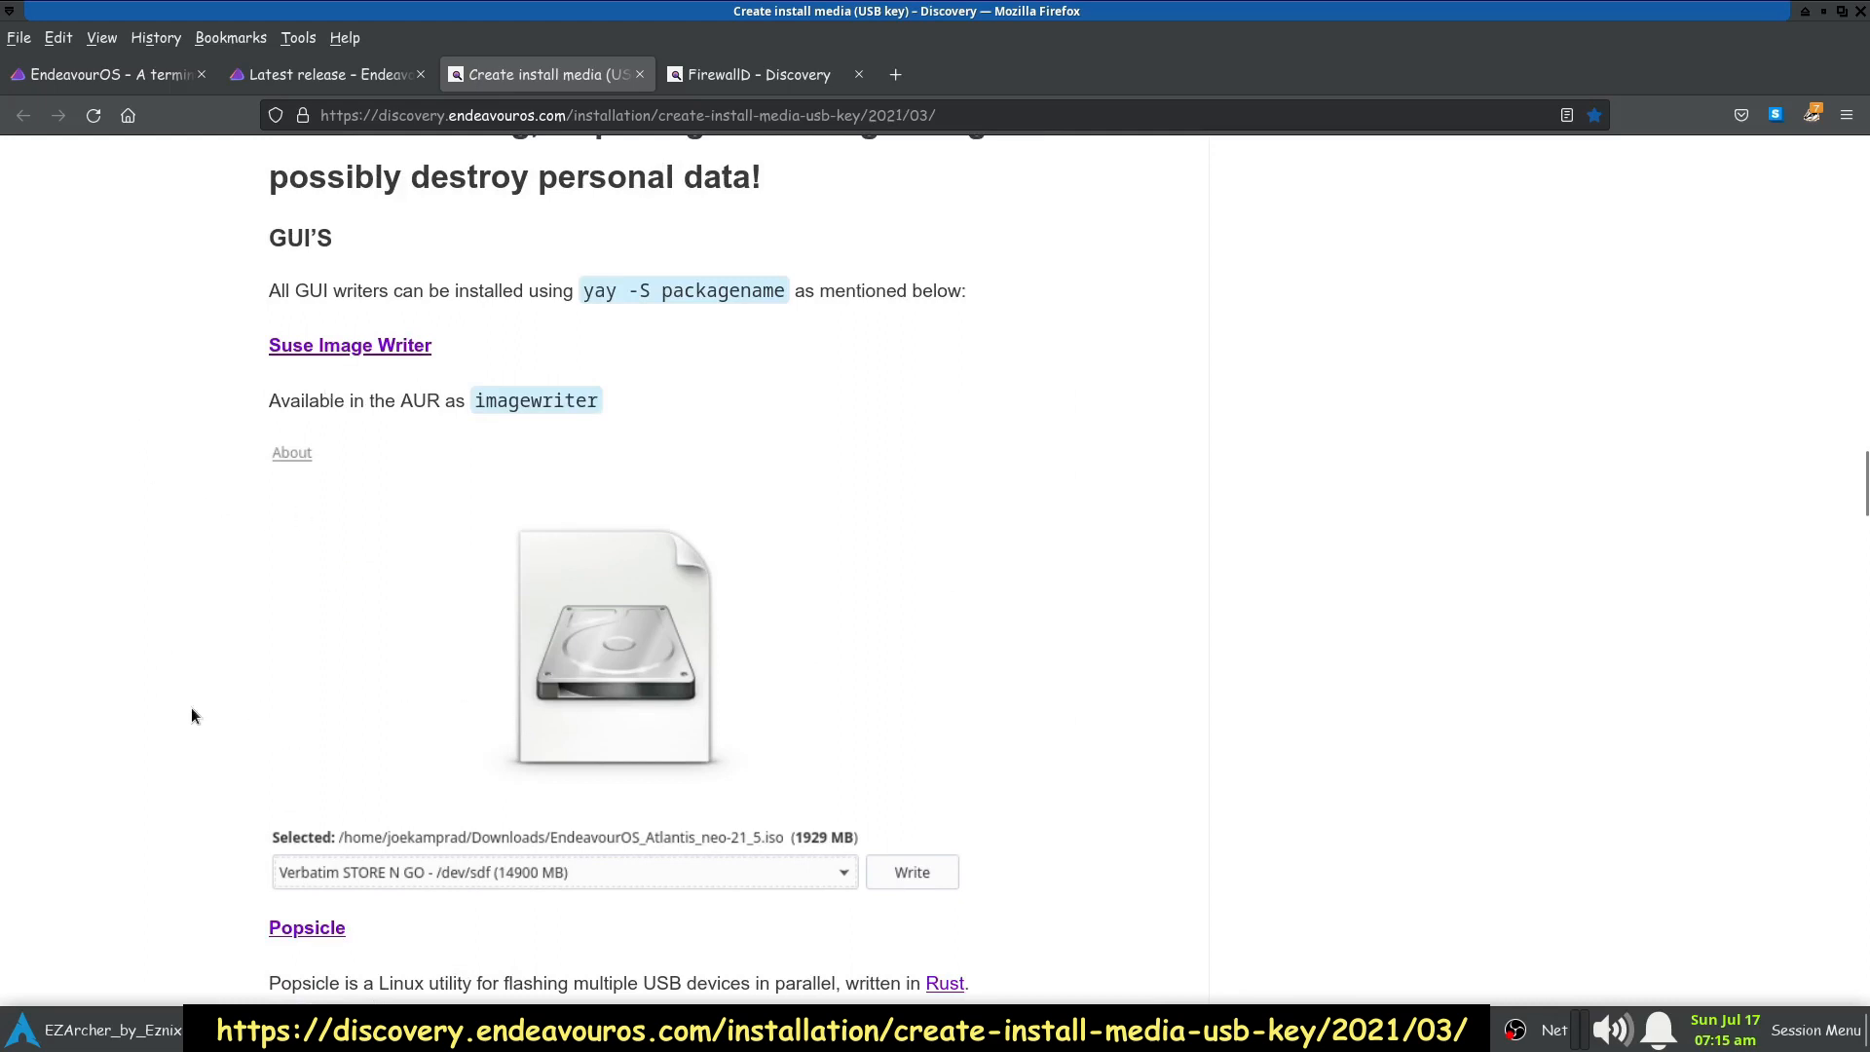
scroll(191, 716, down, 13)
scroll(141, 742, down, 3)
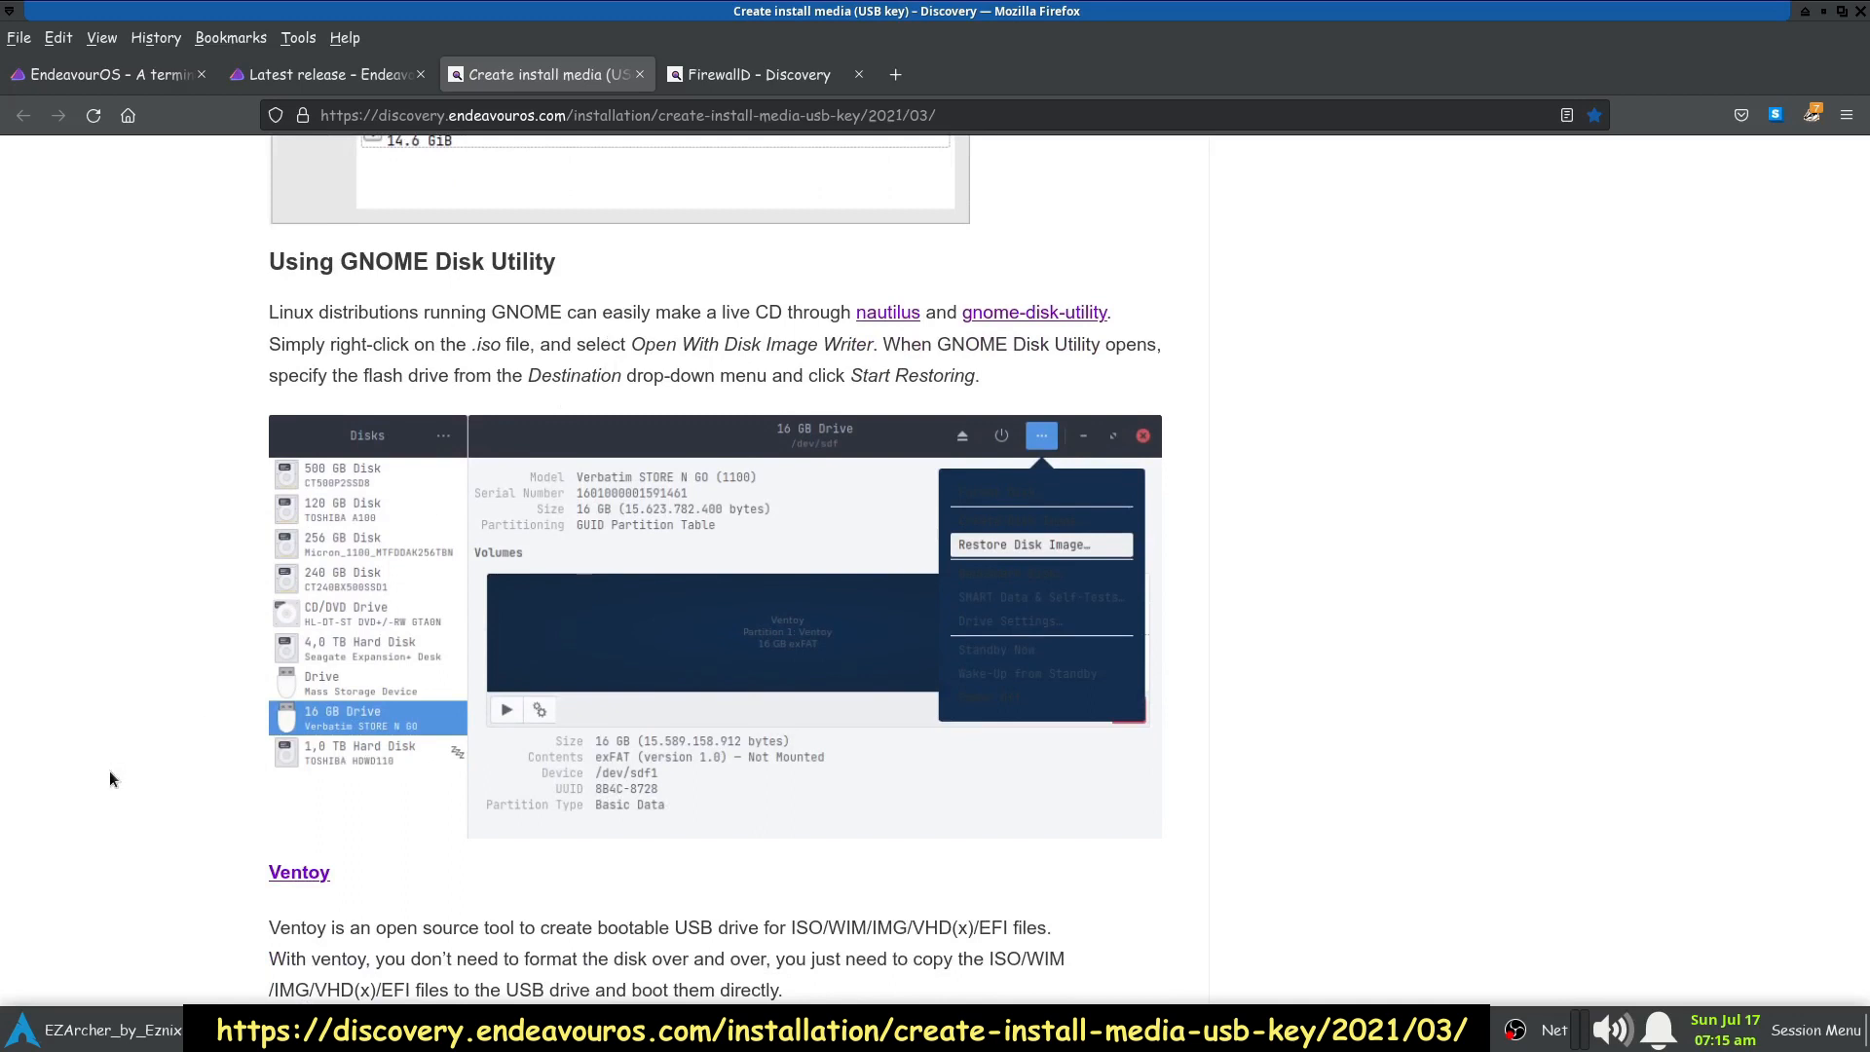
scroll(110, 777, down, 4)
scroll(110, 769, down, 5)
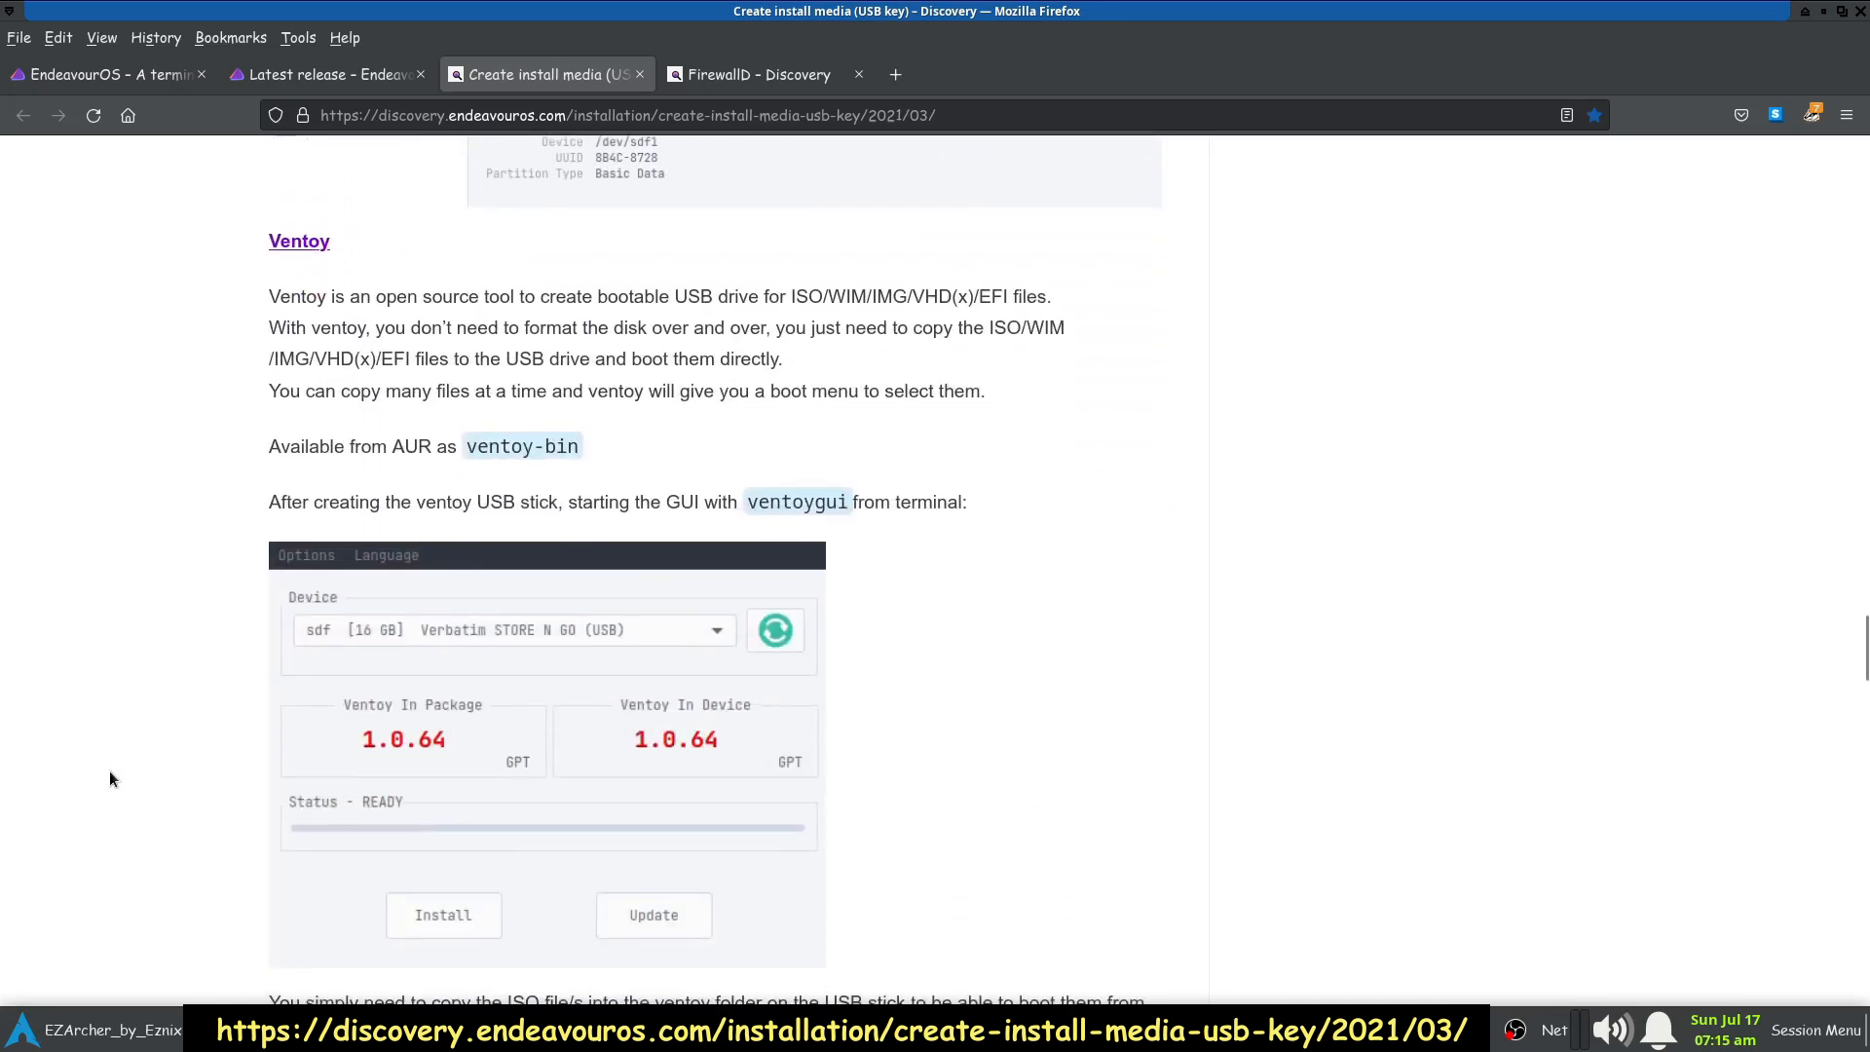
scroll(143, 707, down, 3)
scroll(149, 694, down, 8)
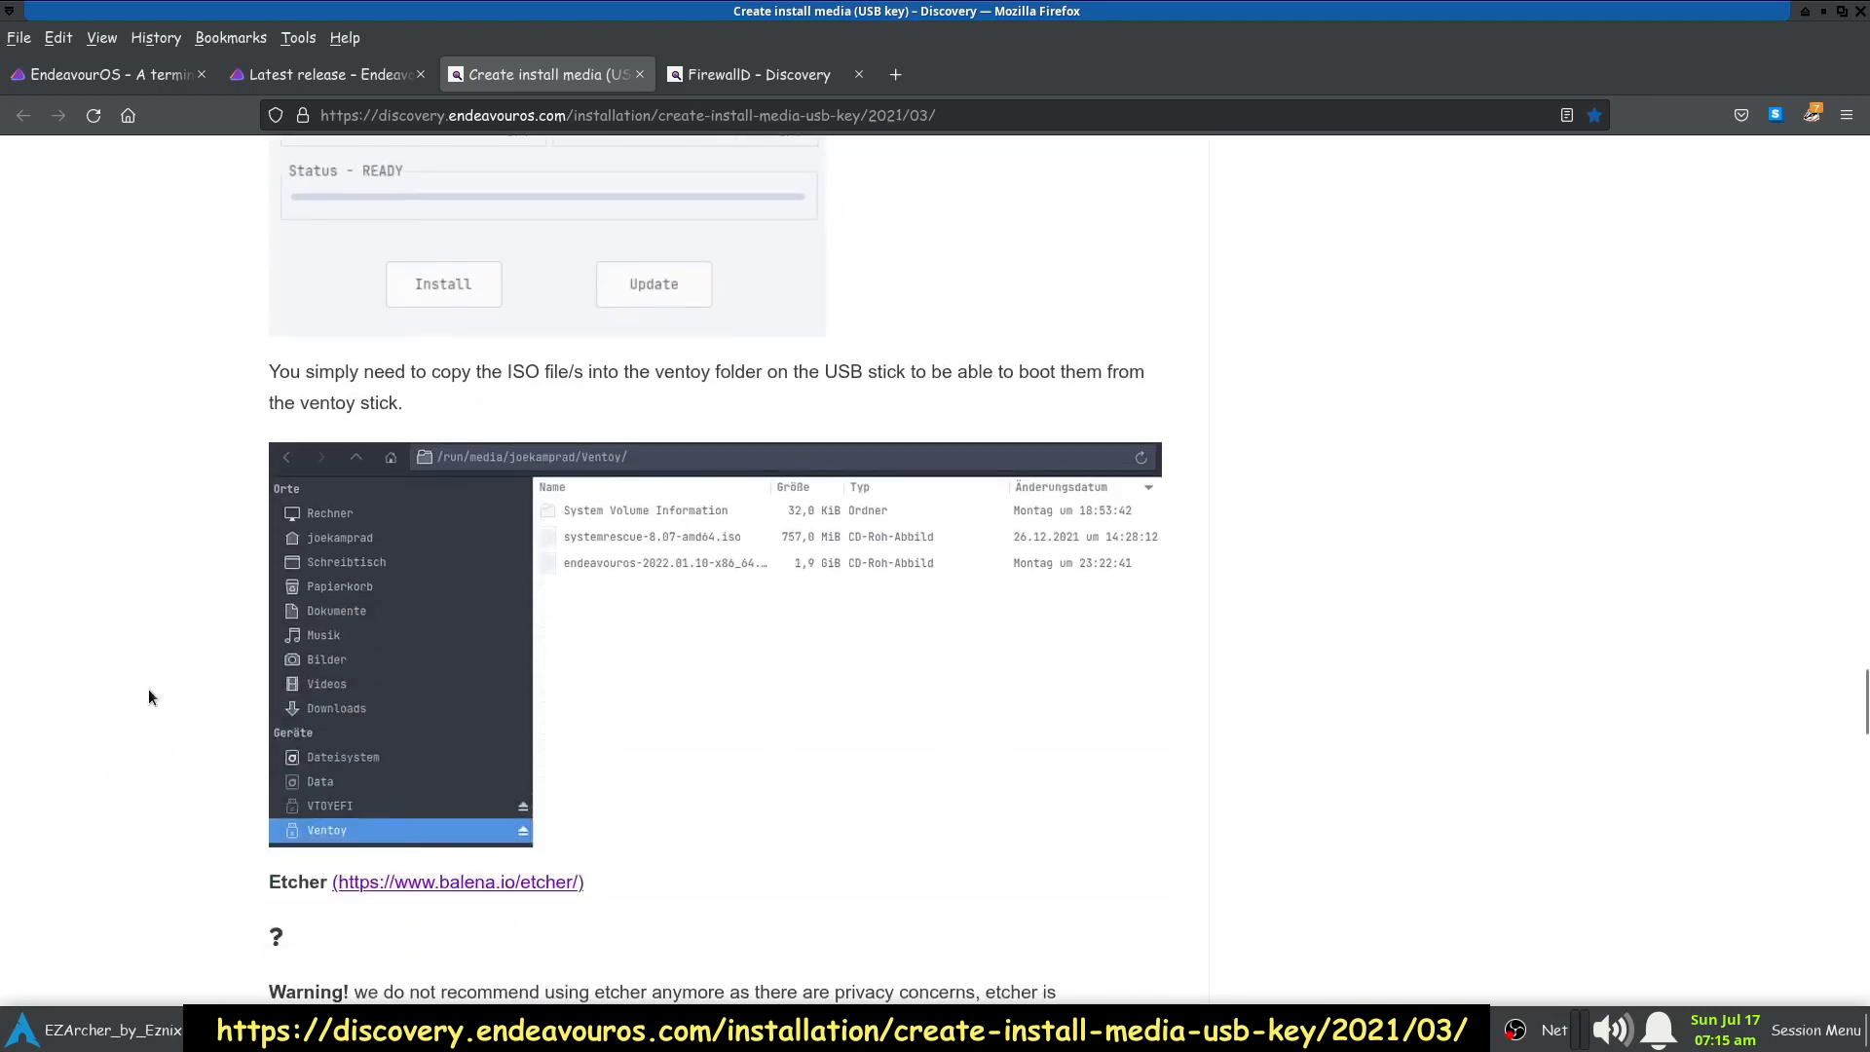
scroll(148, 696, down, 2)
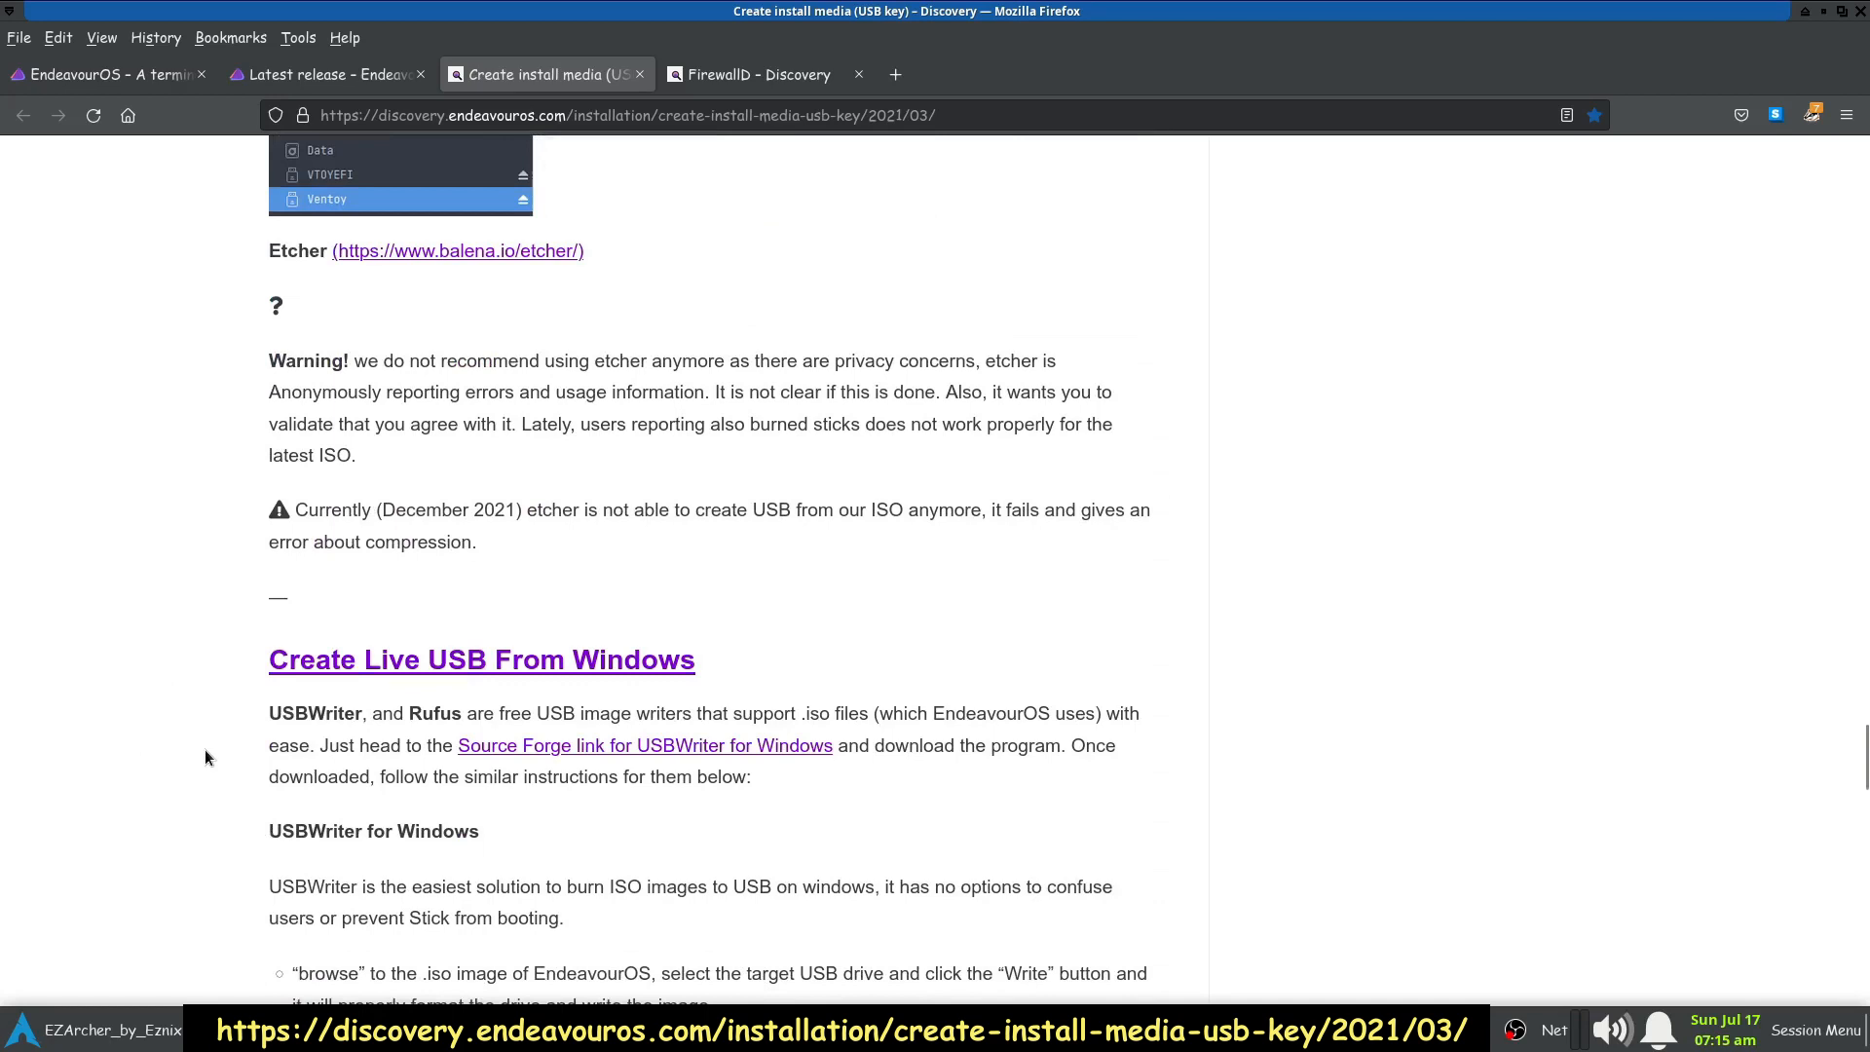
- Examine the Create Live USB From Windows section on USBWriter and Rufus, and return to the start of the article
scroll(190, 767, down, 2)
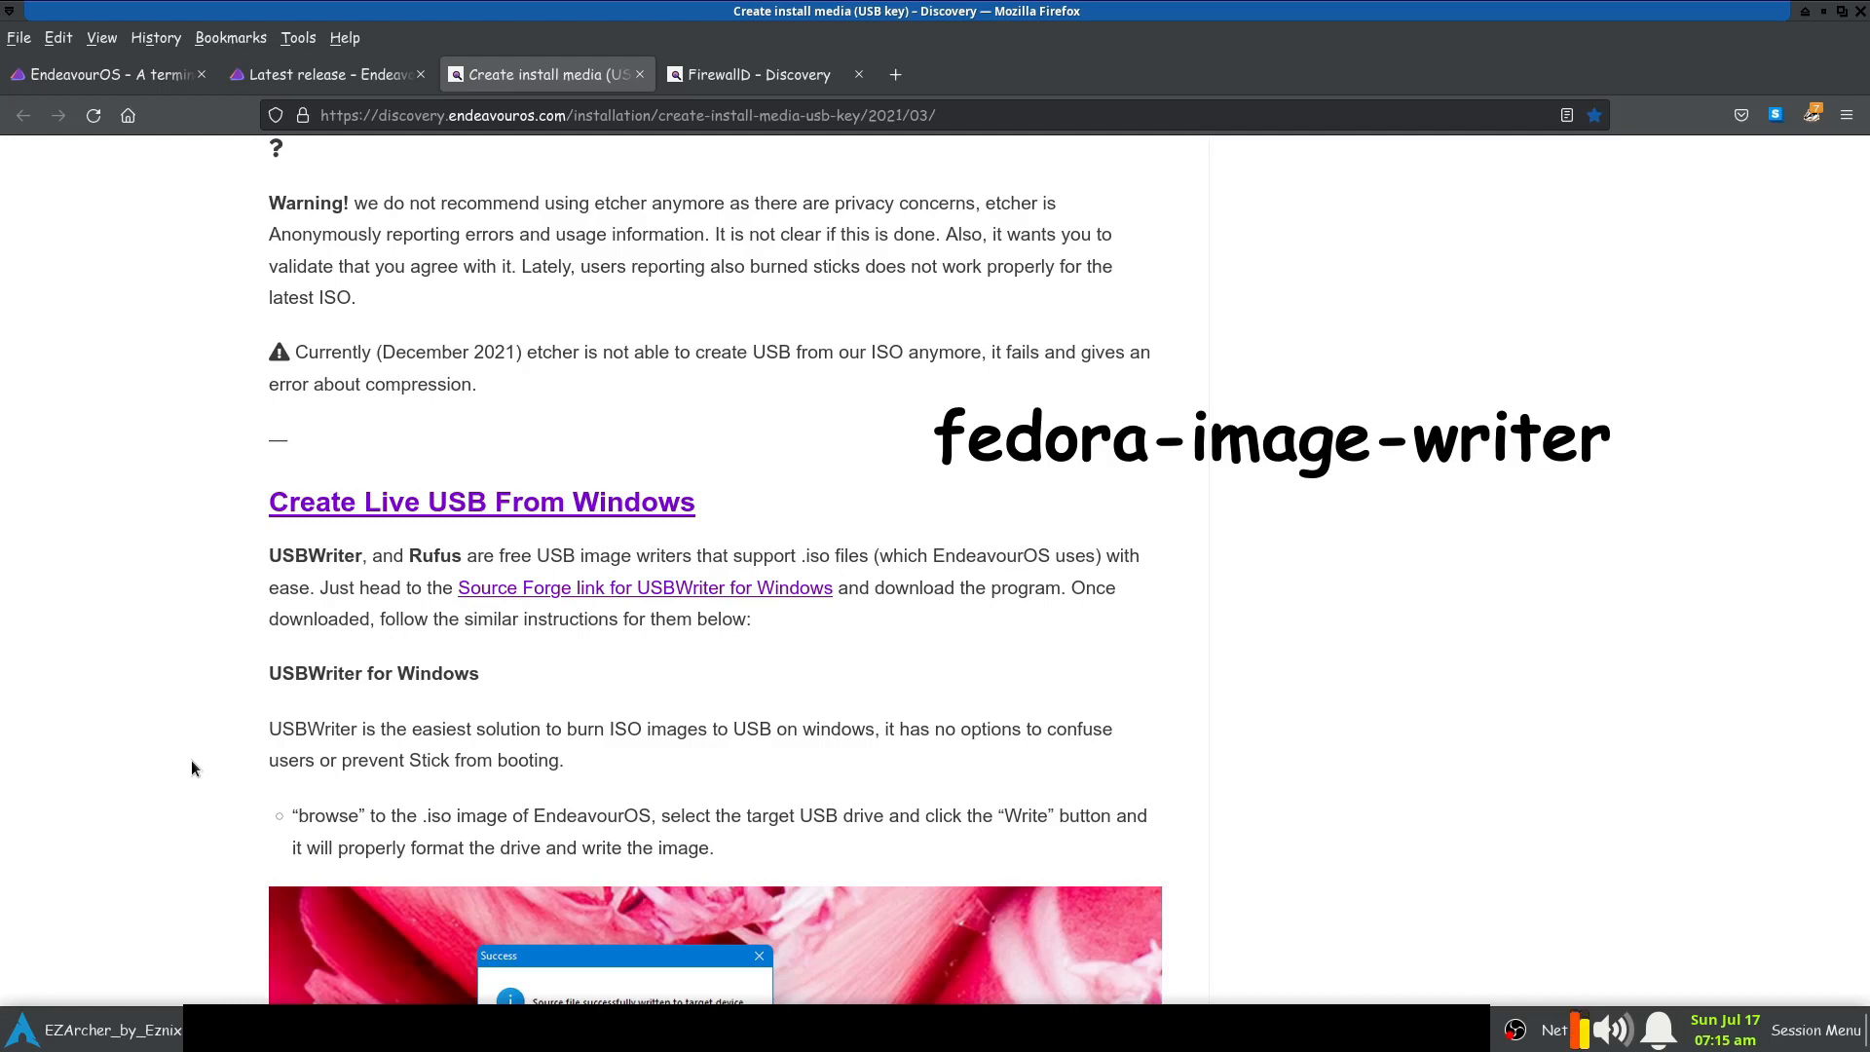
scroll(192, 765, down, 3)
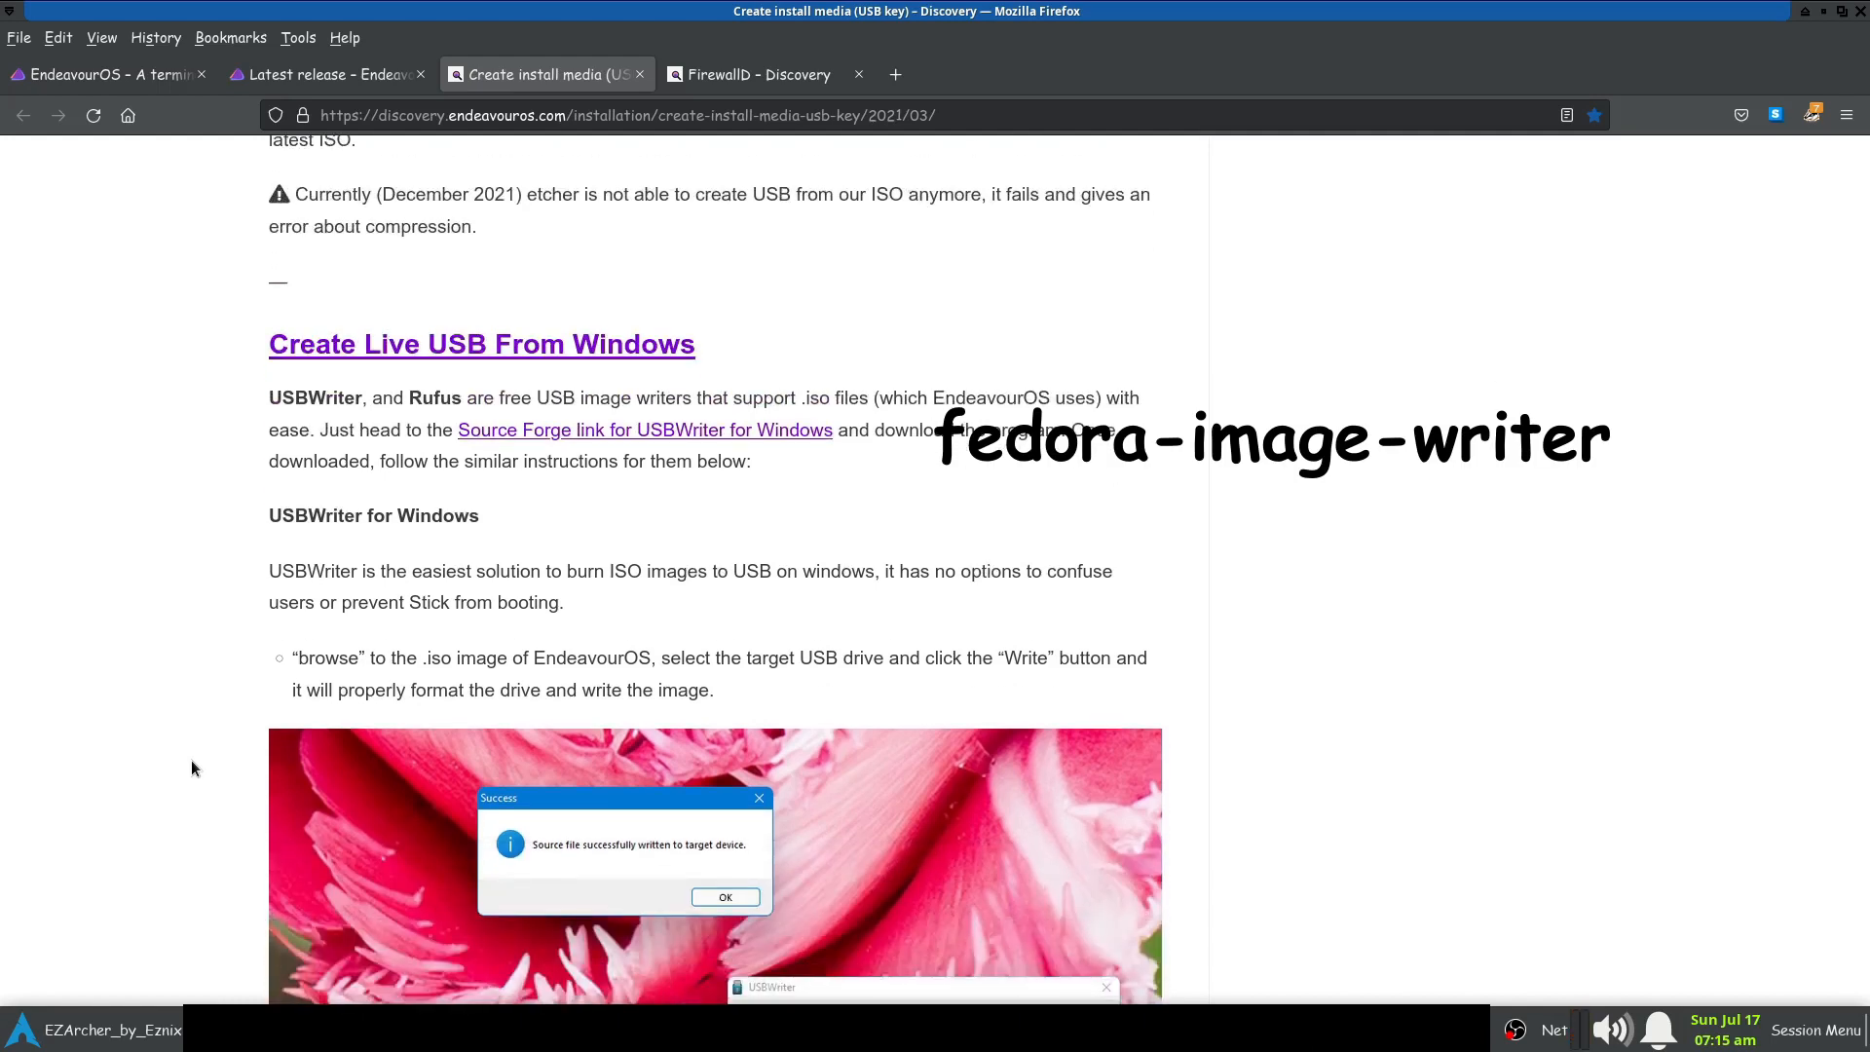
scroll(191, 761, down, 3)
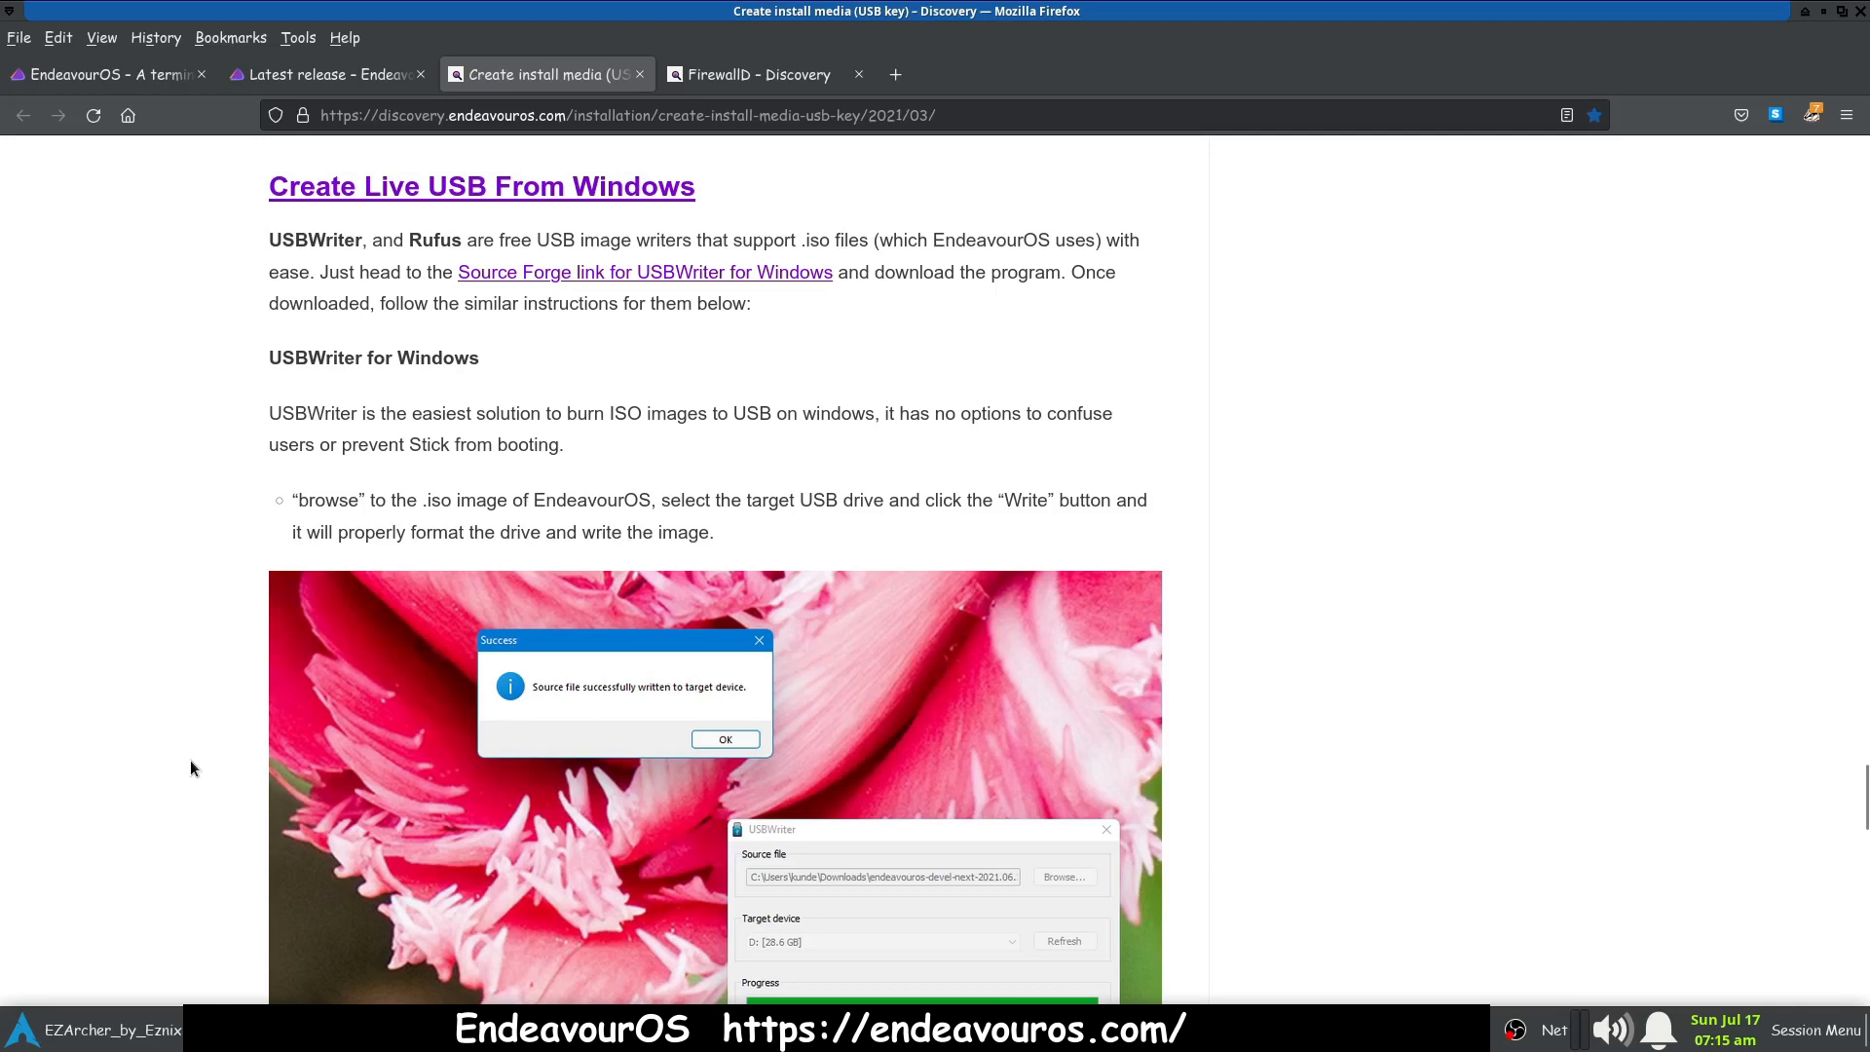
scroll(191, 762, up, 3)
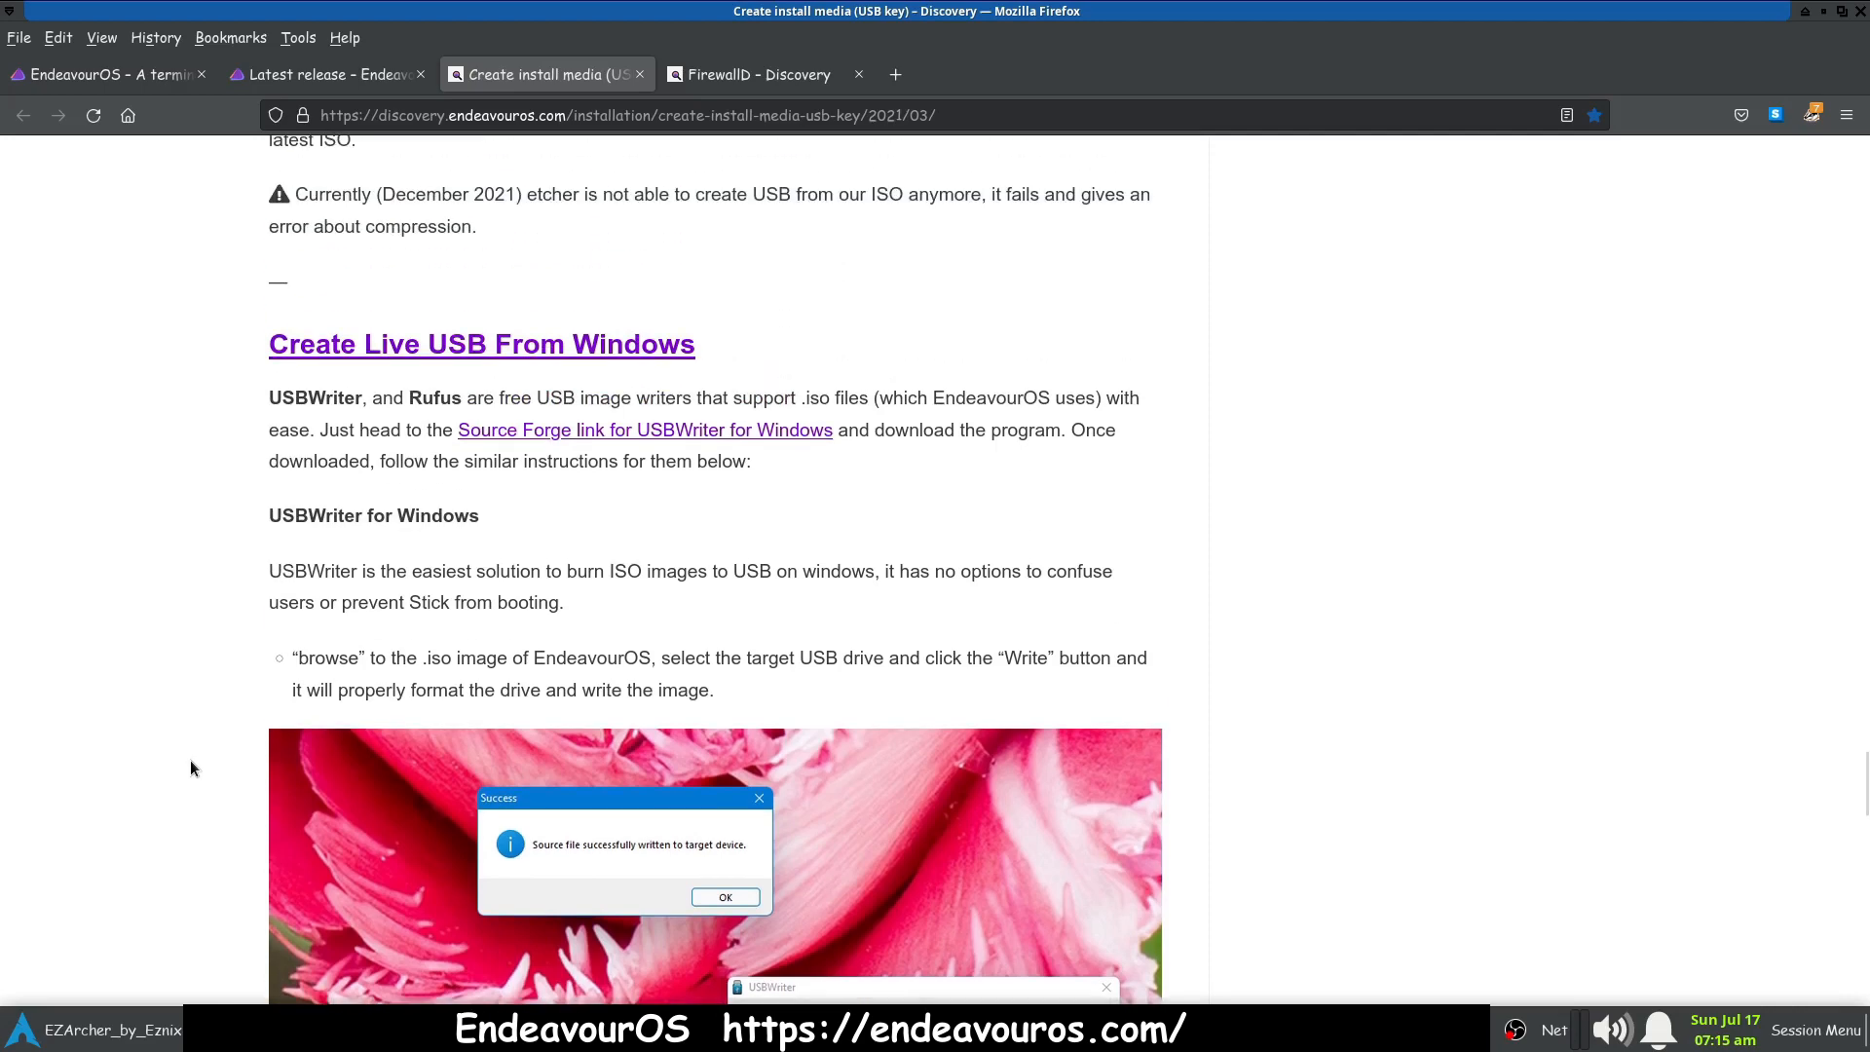
scroll(187, 765, down, 3)
scroll(185, 765, down, 10)
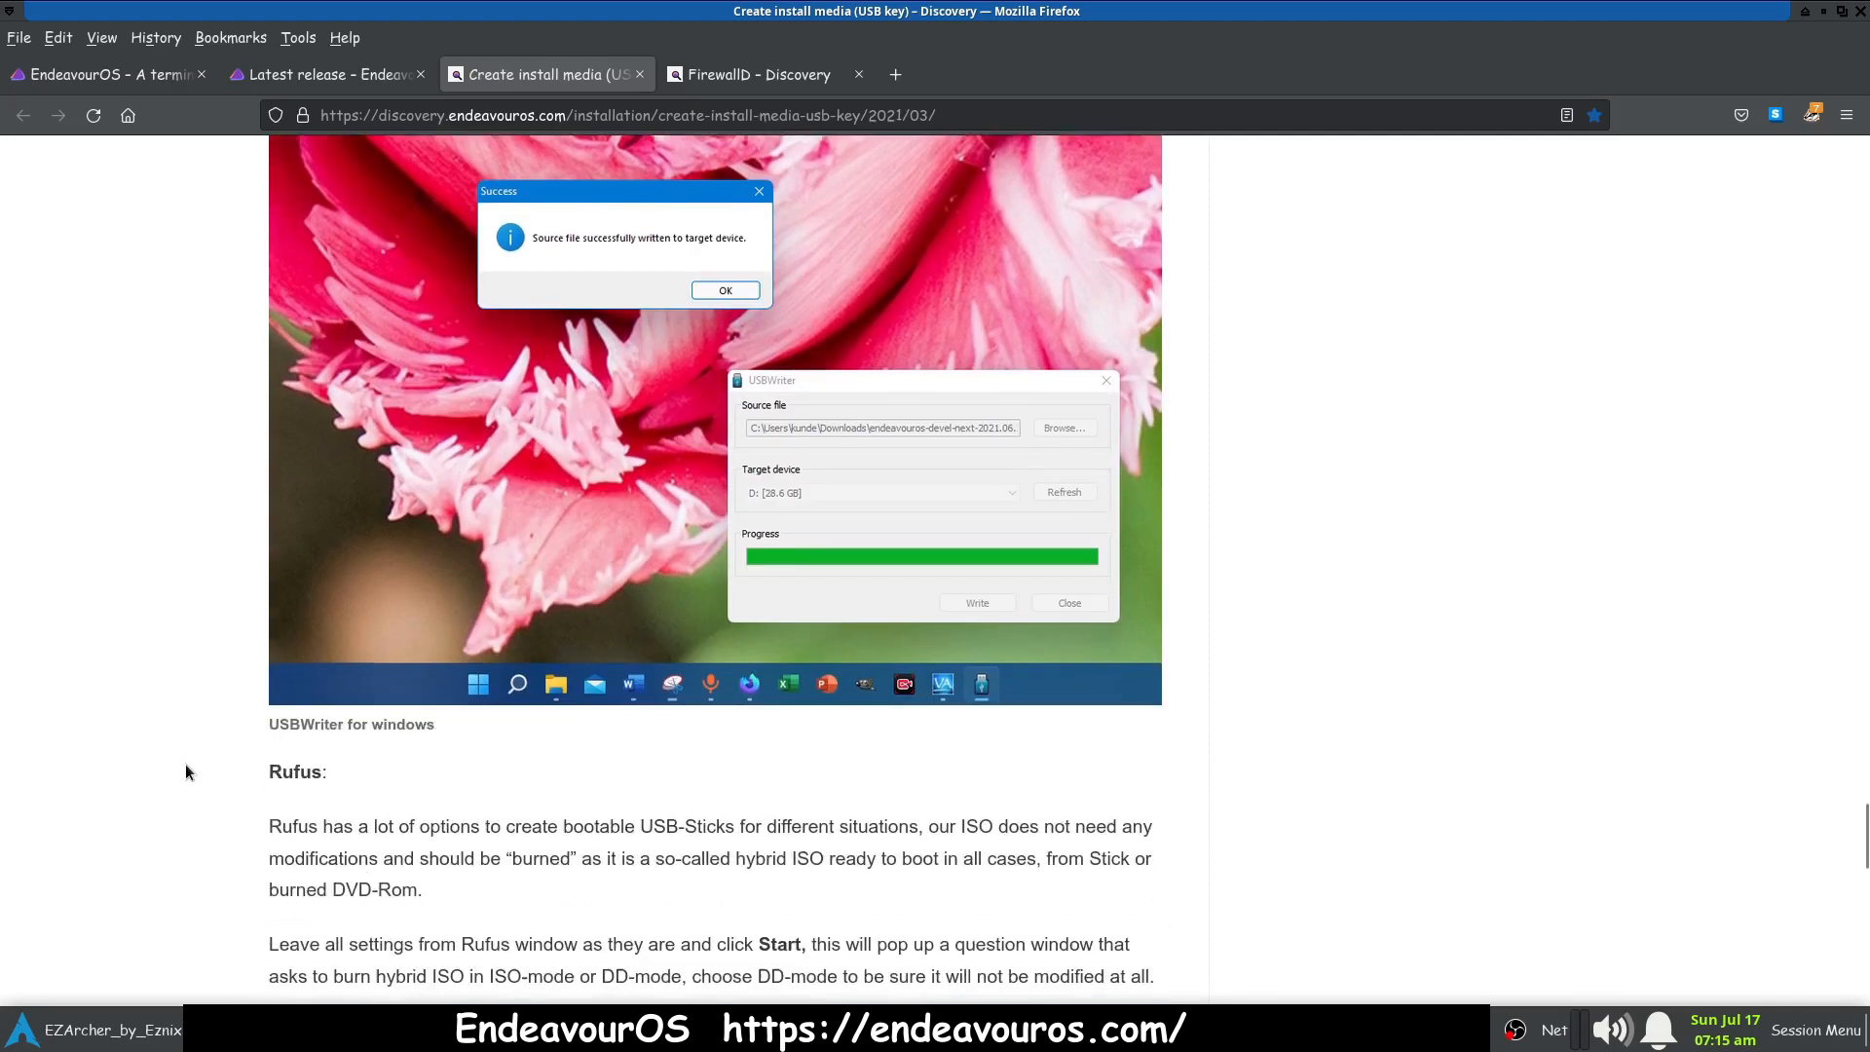
scroll(185, 766, down, 10)
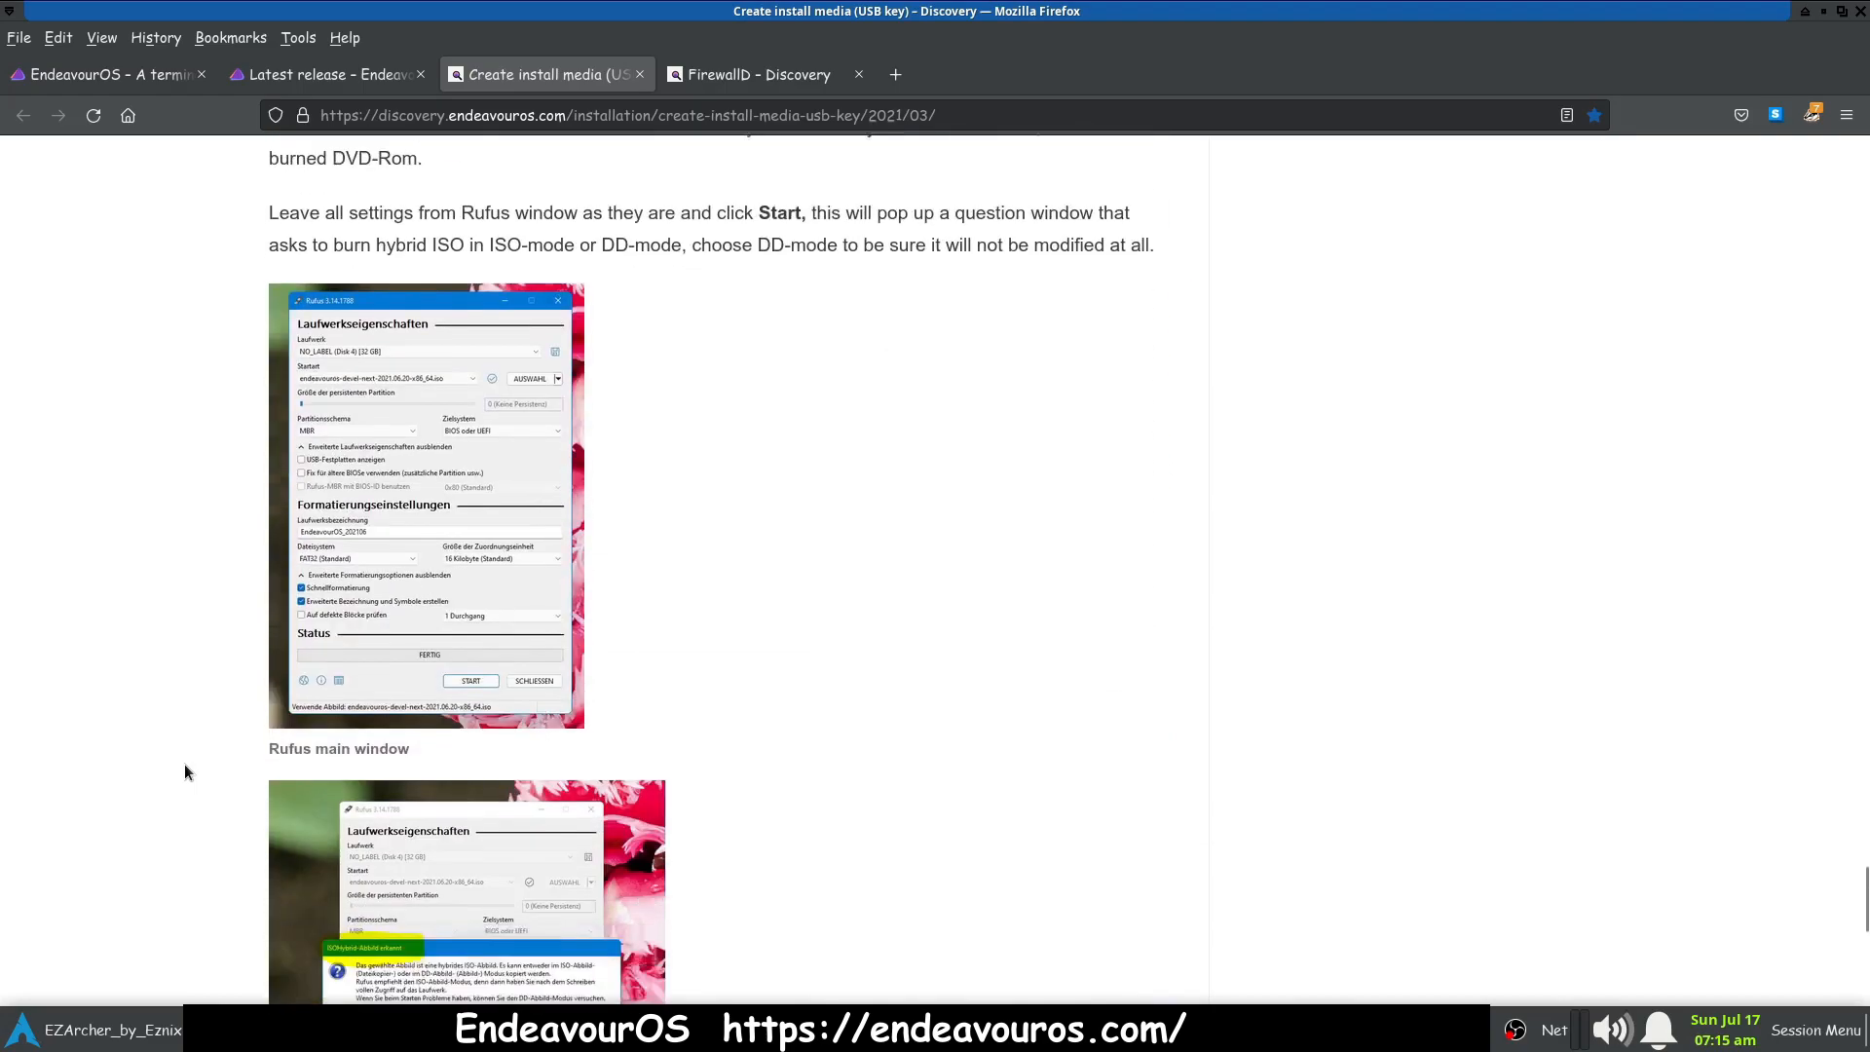
scroll(185, 765, up, 11)
scroll(190, 770, up, 20)
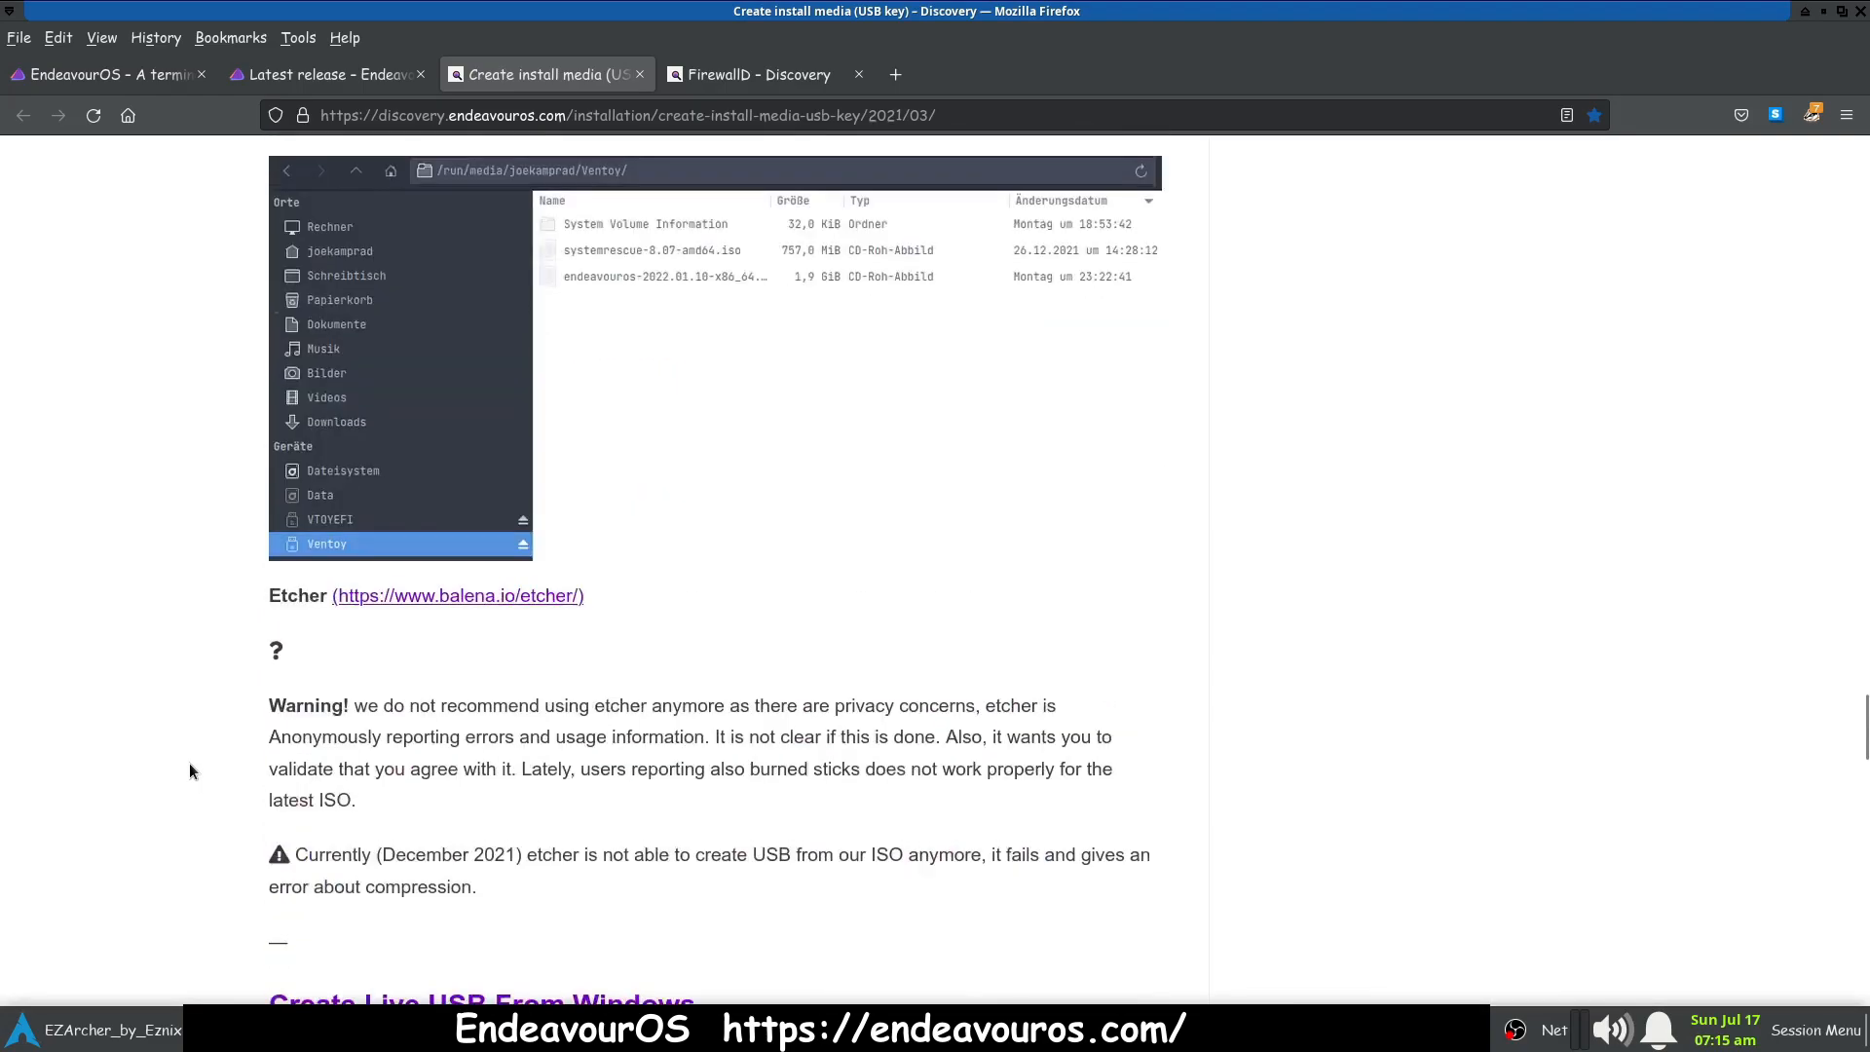
scroll(188, 770, up, 15)
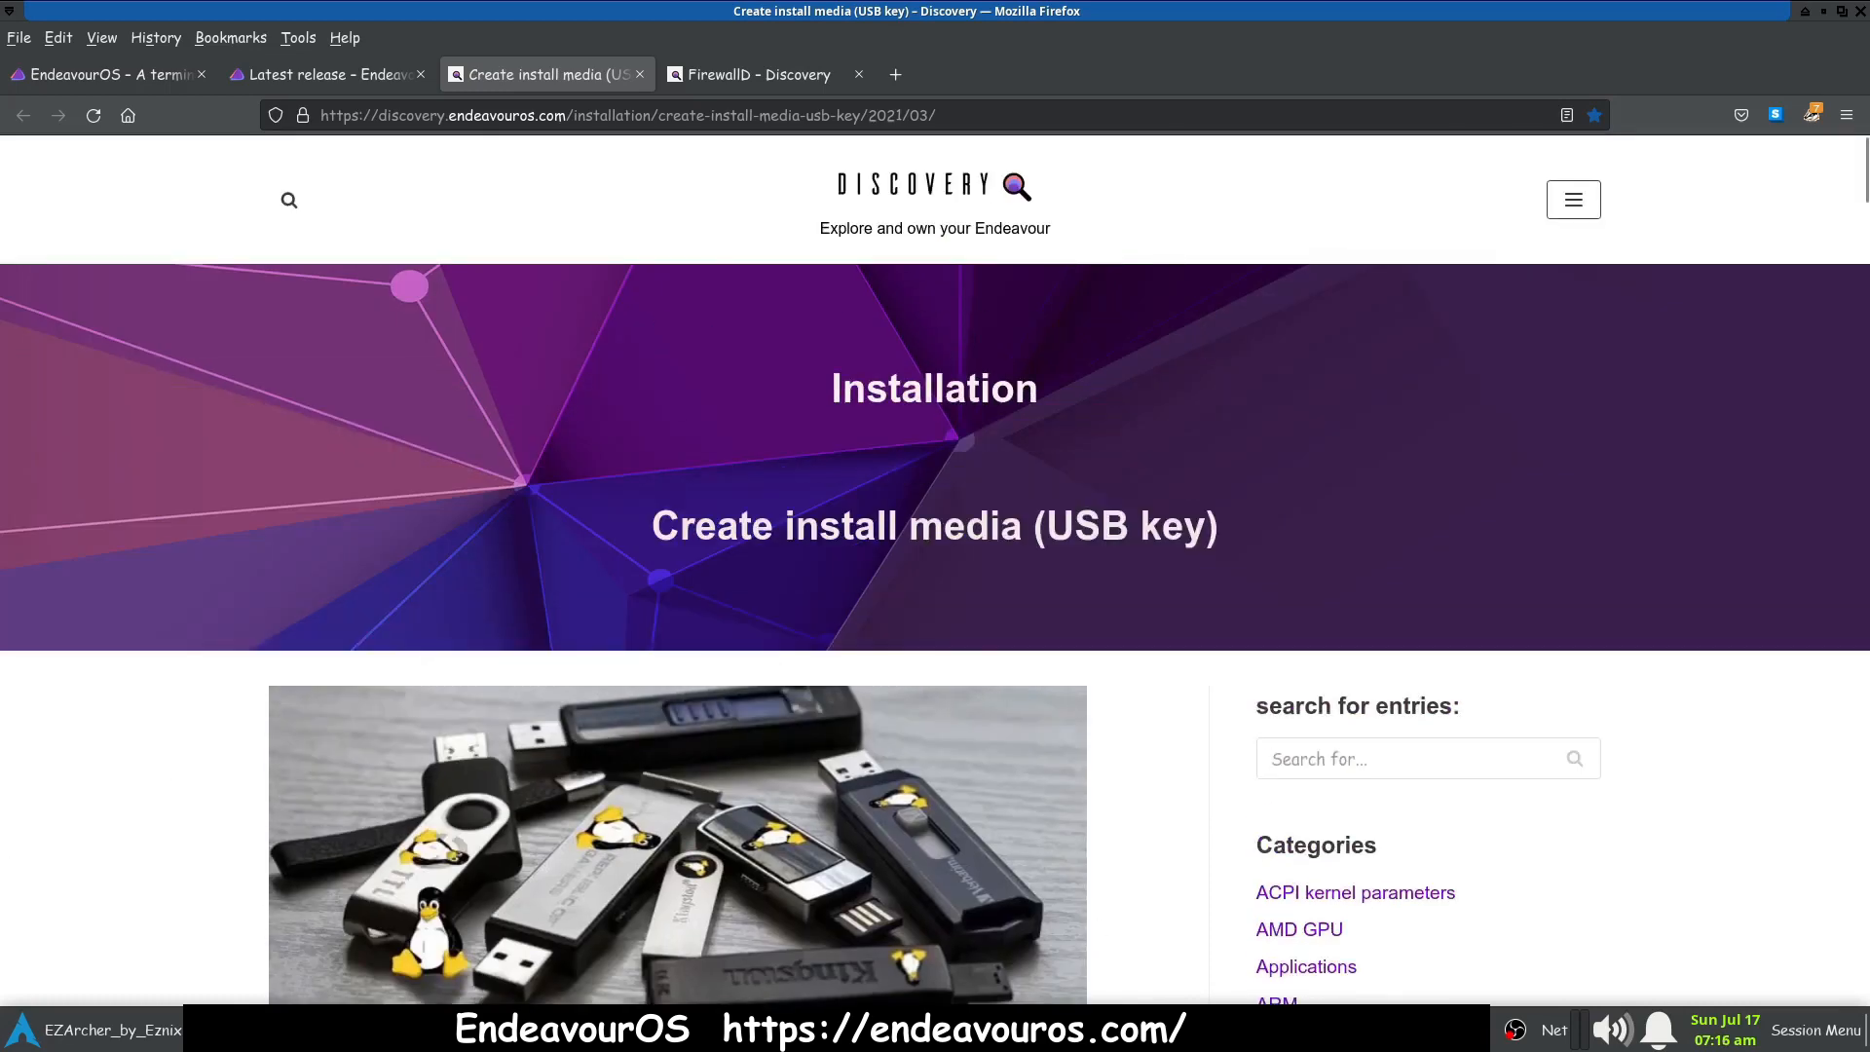
- Open the Endeavour_Notes text file, move its window to the middle of the screen, and review the notes on ISO burning and install attempts
click(496, 1029)
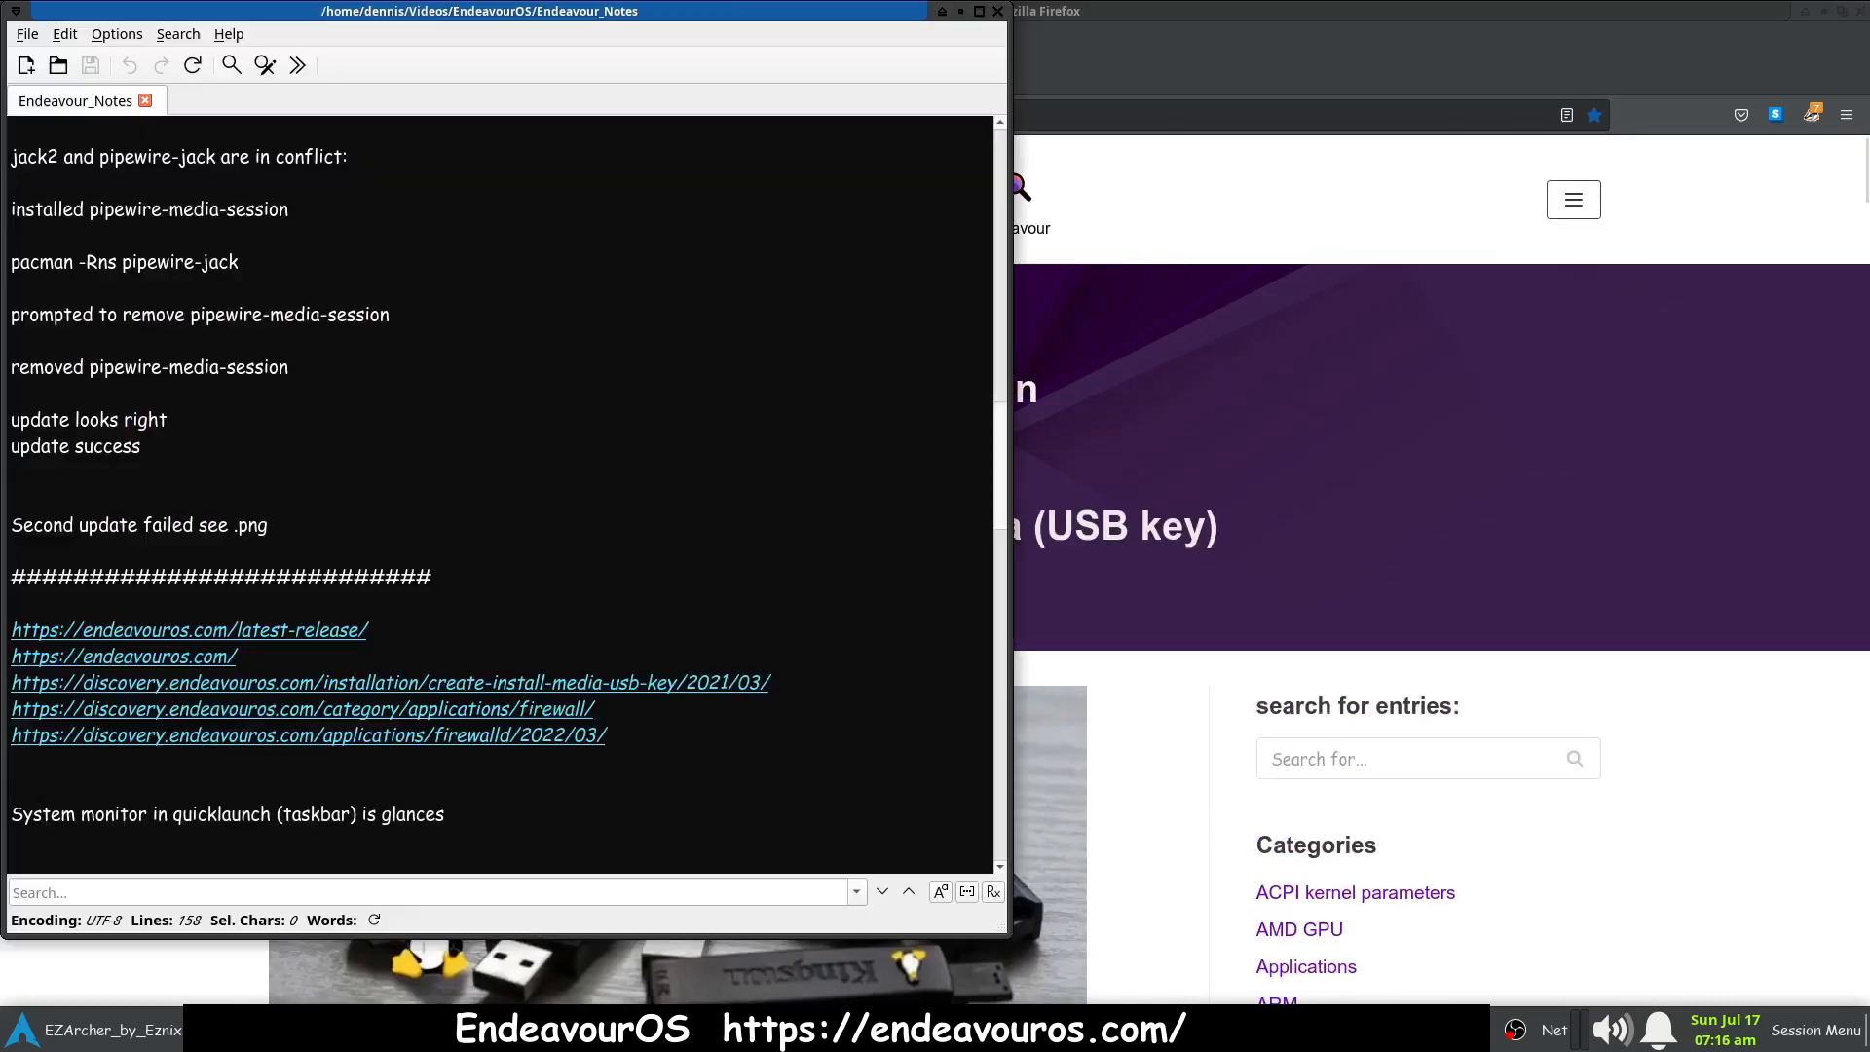
scroll(492, 511, up, 6)
scroll(492, 511, up, 10)
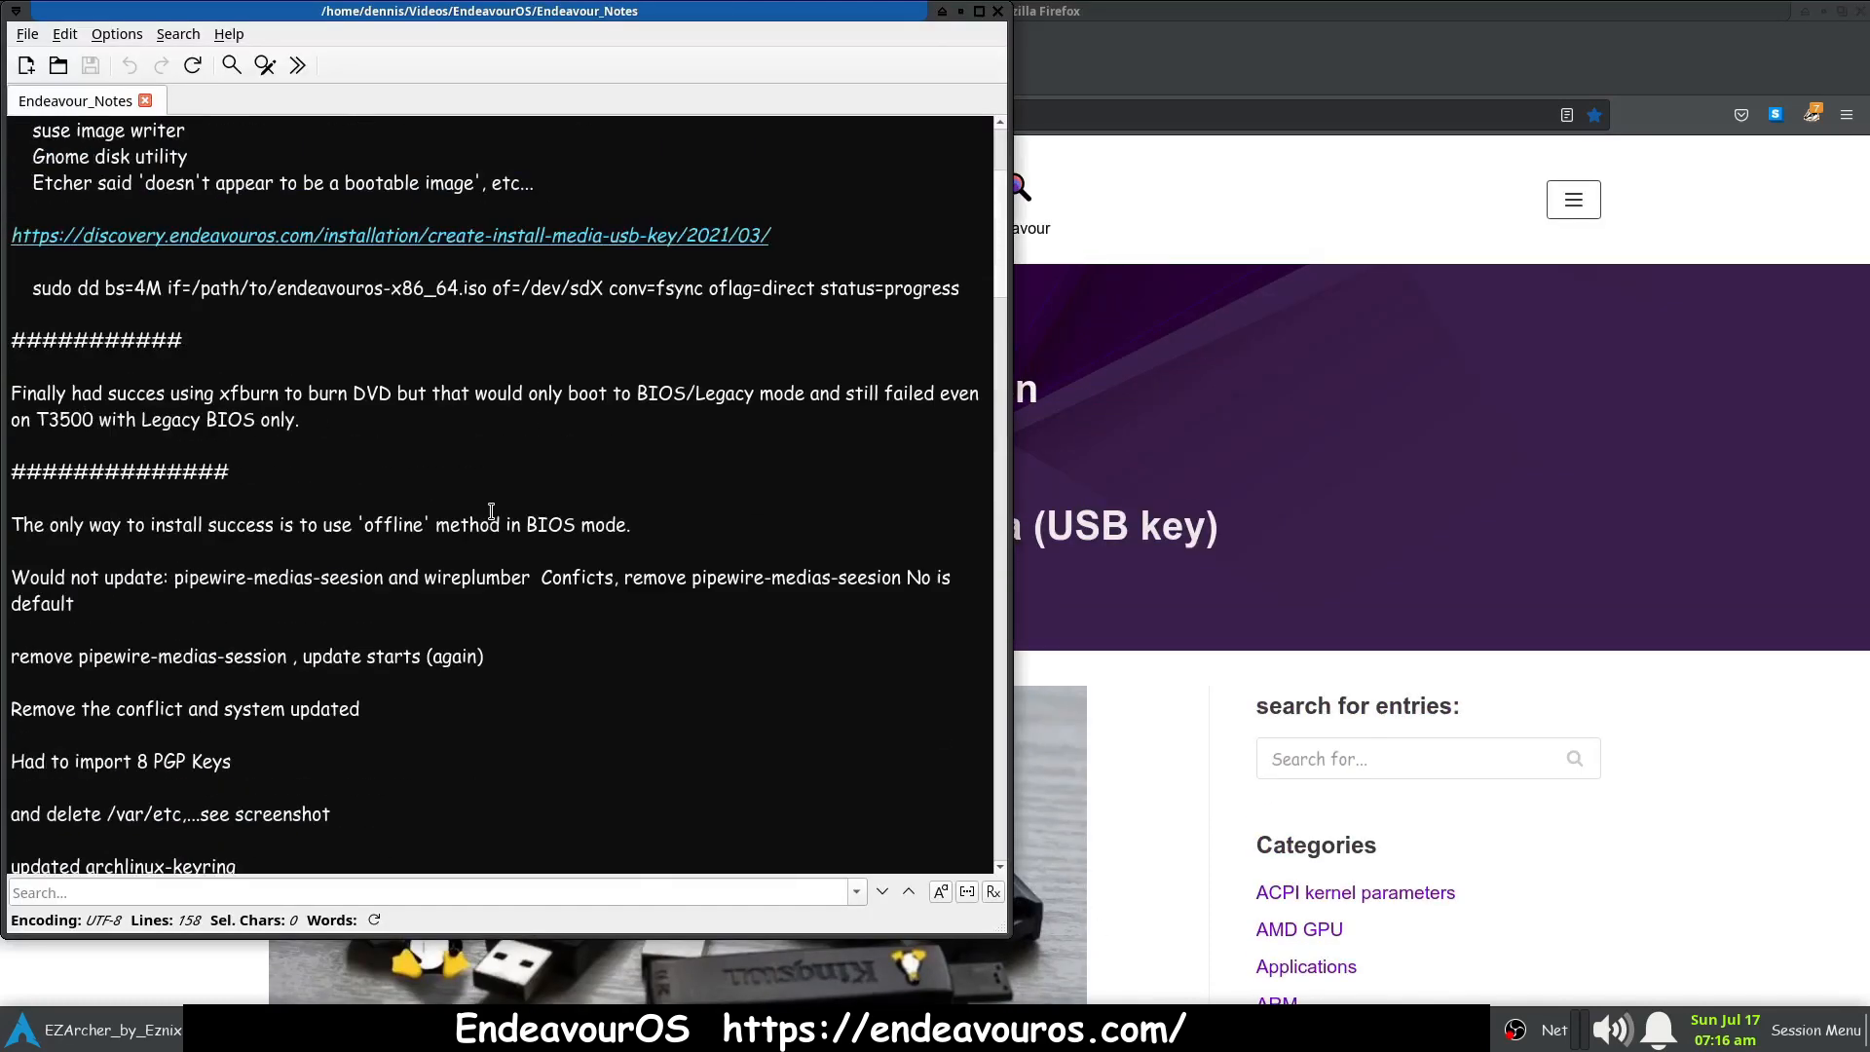
drag(631, 10, 1067, 11)
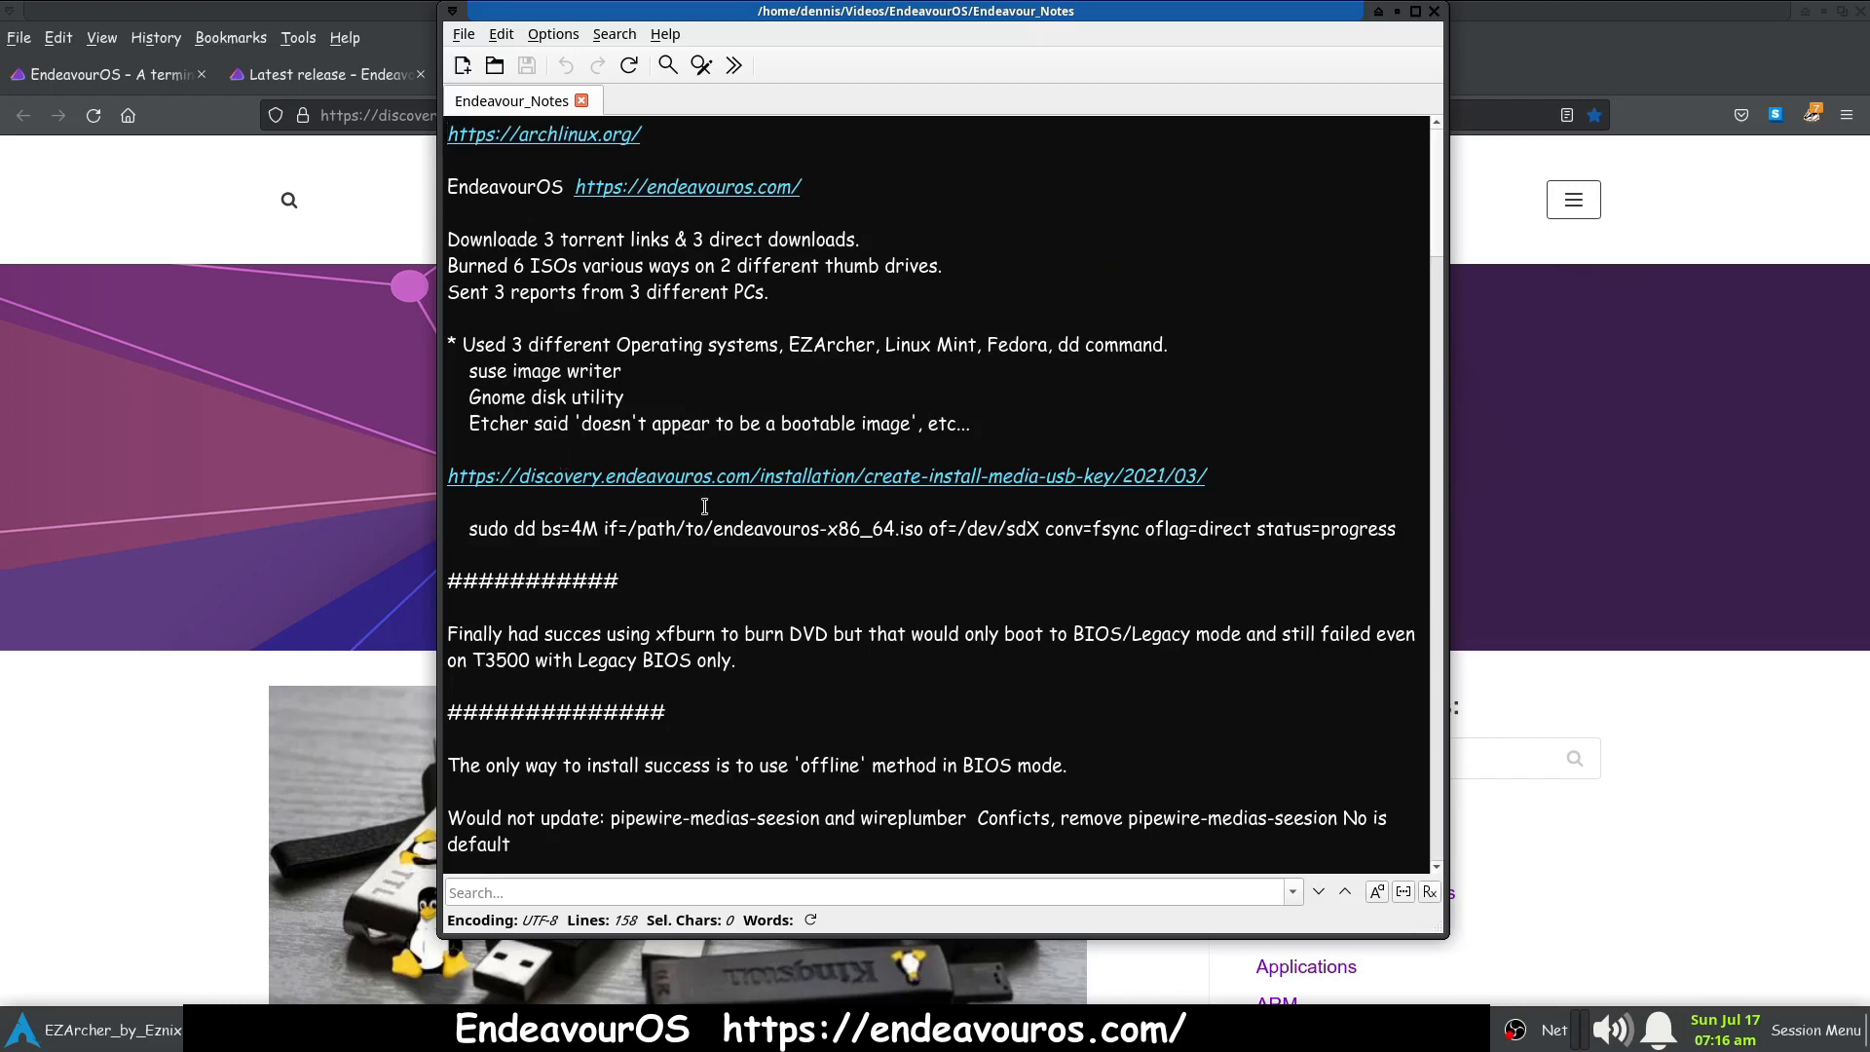
scroll(735, 565, down, 1)
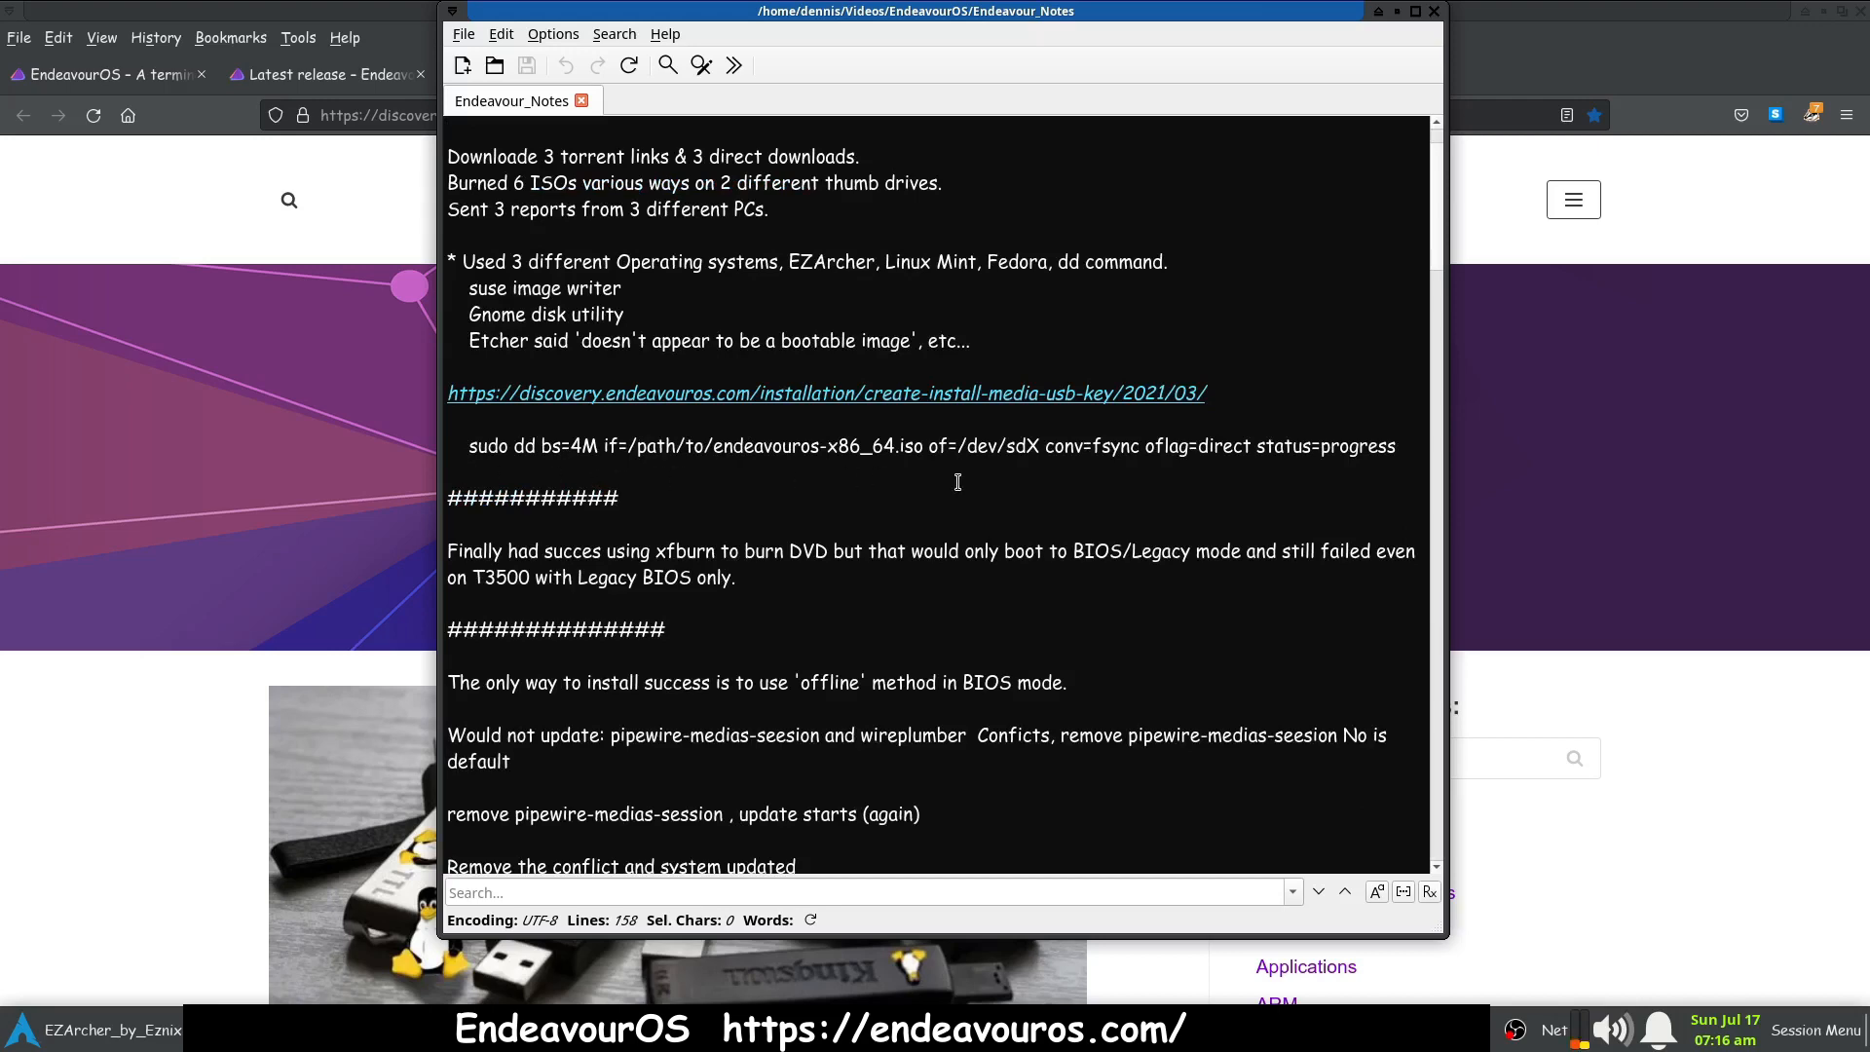
scroll(954, 484, down, 1)
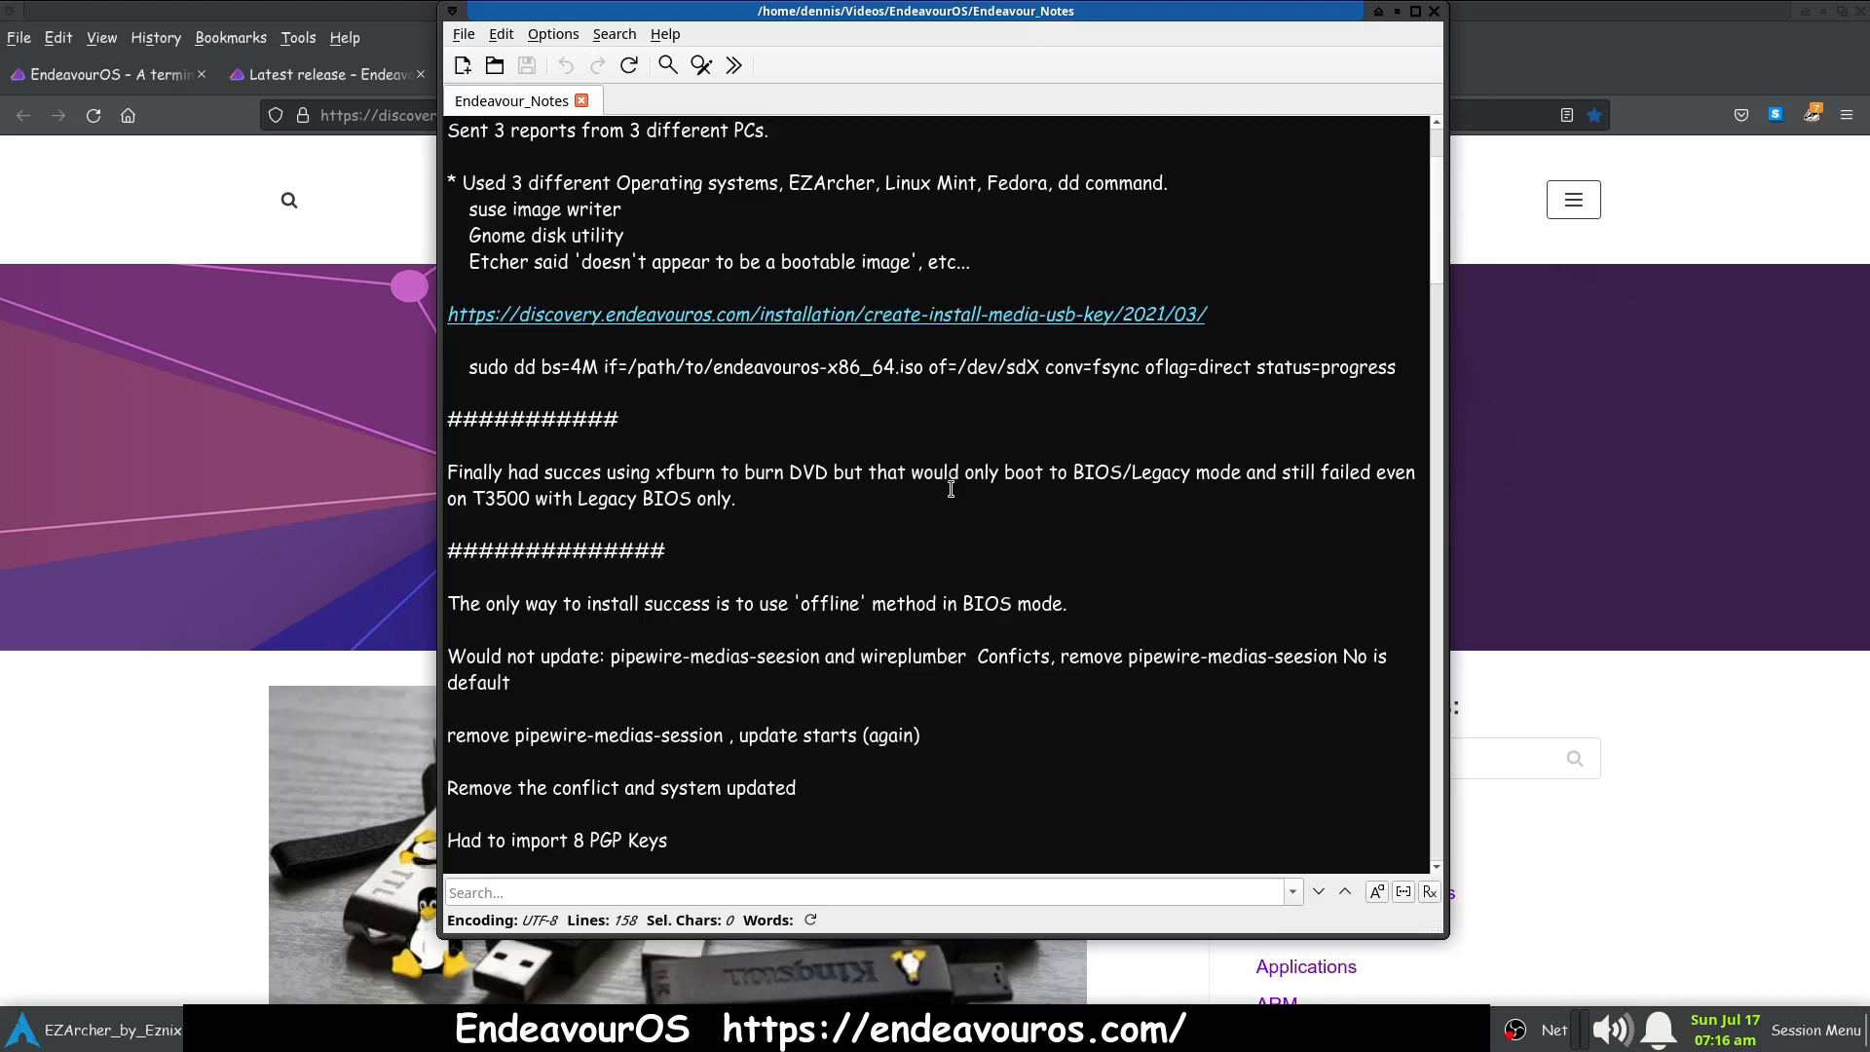
scroll(952, 489, down, 2)
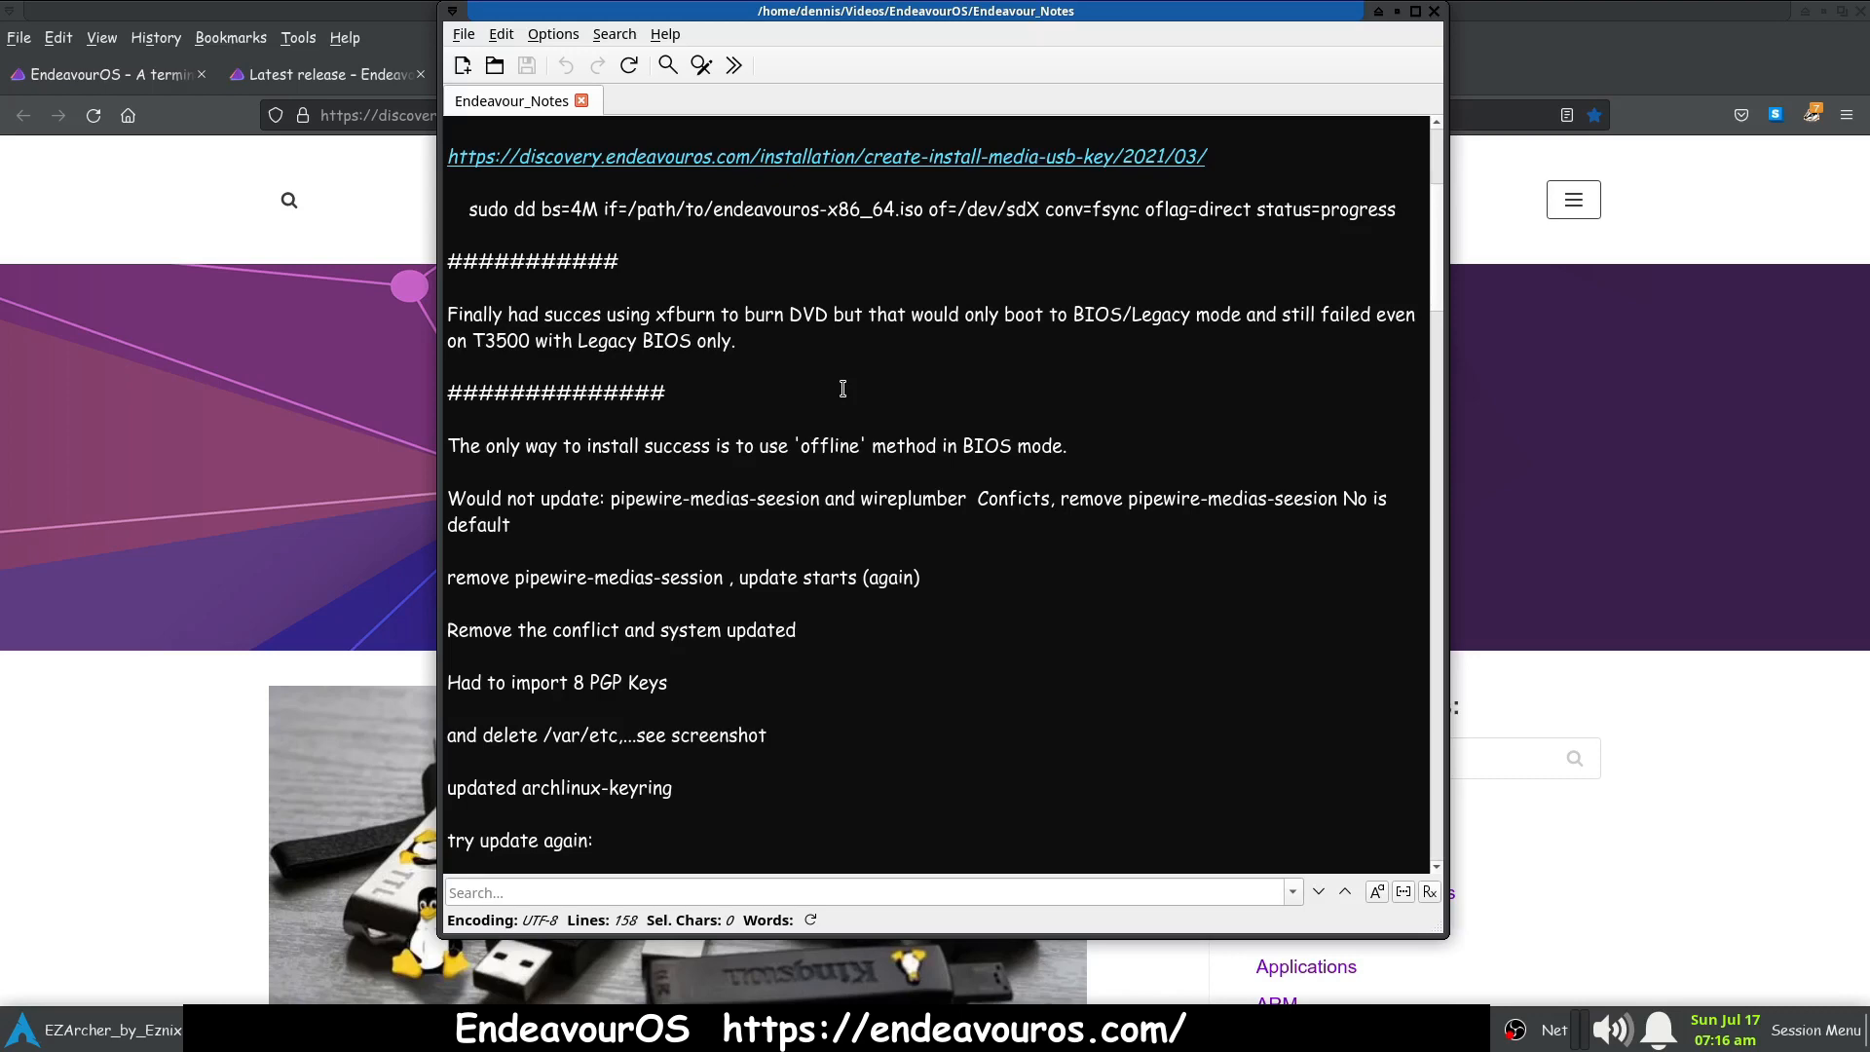
- Read the notes on update problems, including the pipewire-media-session, wireplumber and jack2 conflicts, PGP keys and archlinux-keyring
scroll(843, 388, down, 4)
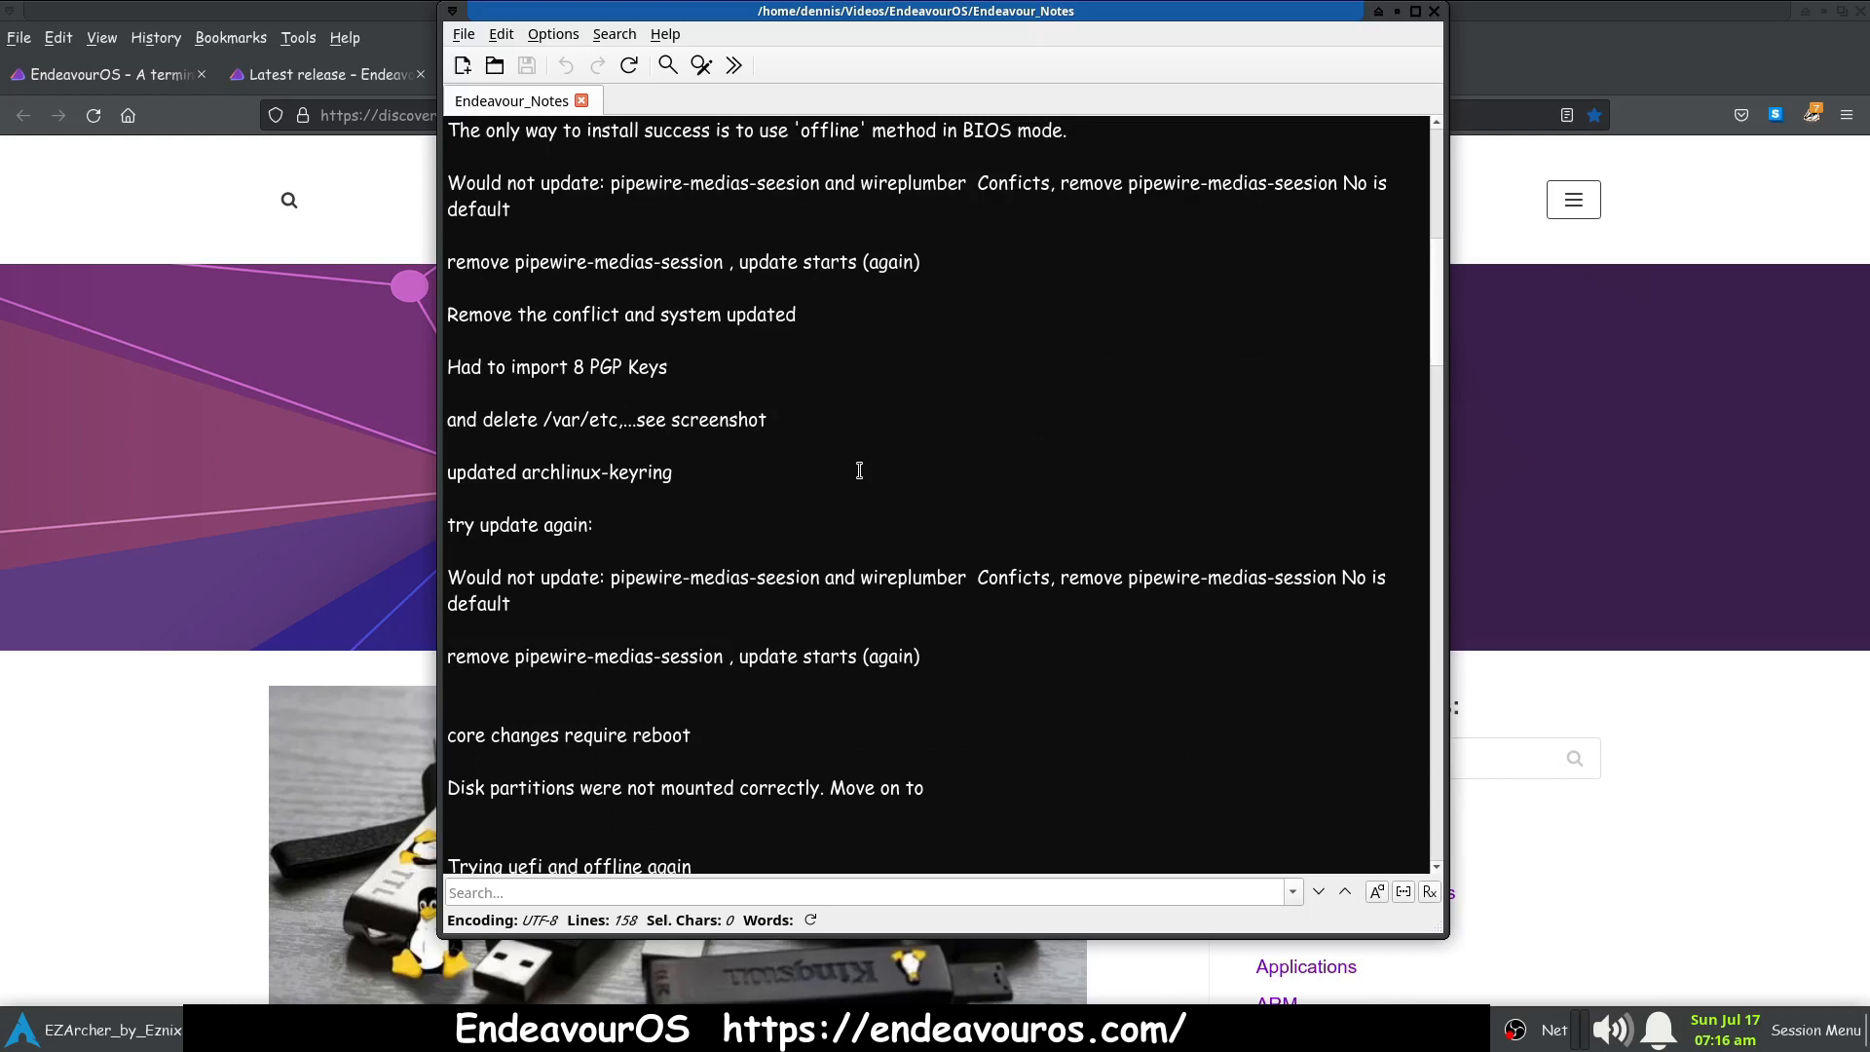
scroll(859, 470, down, 1)
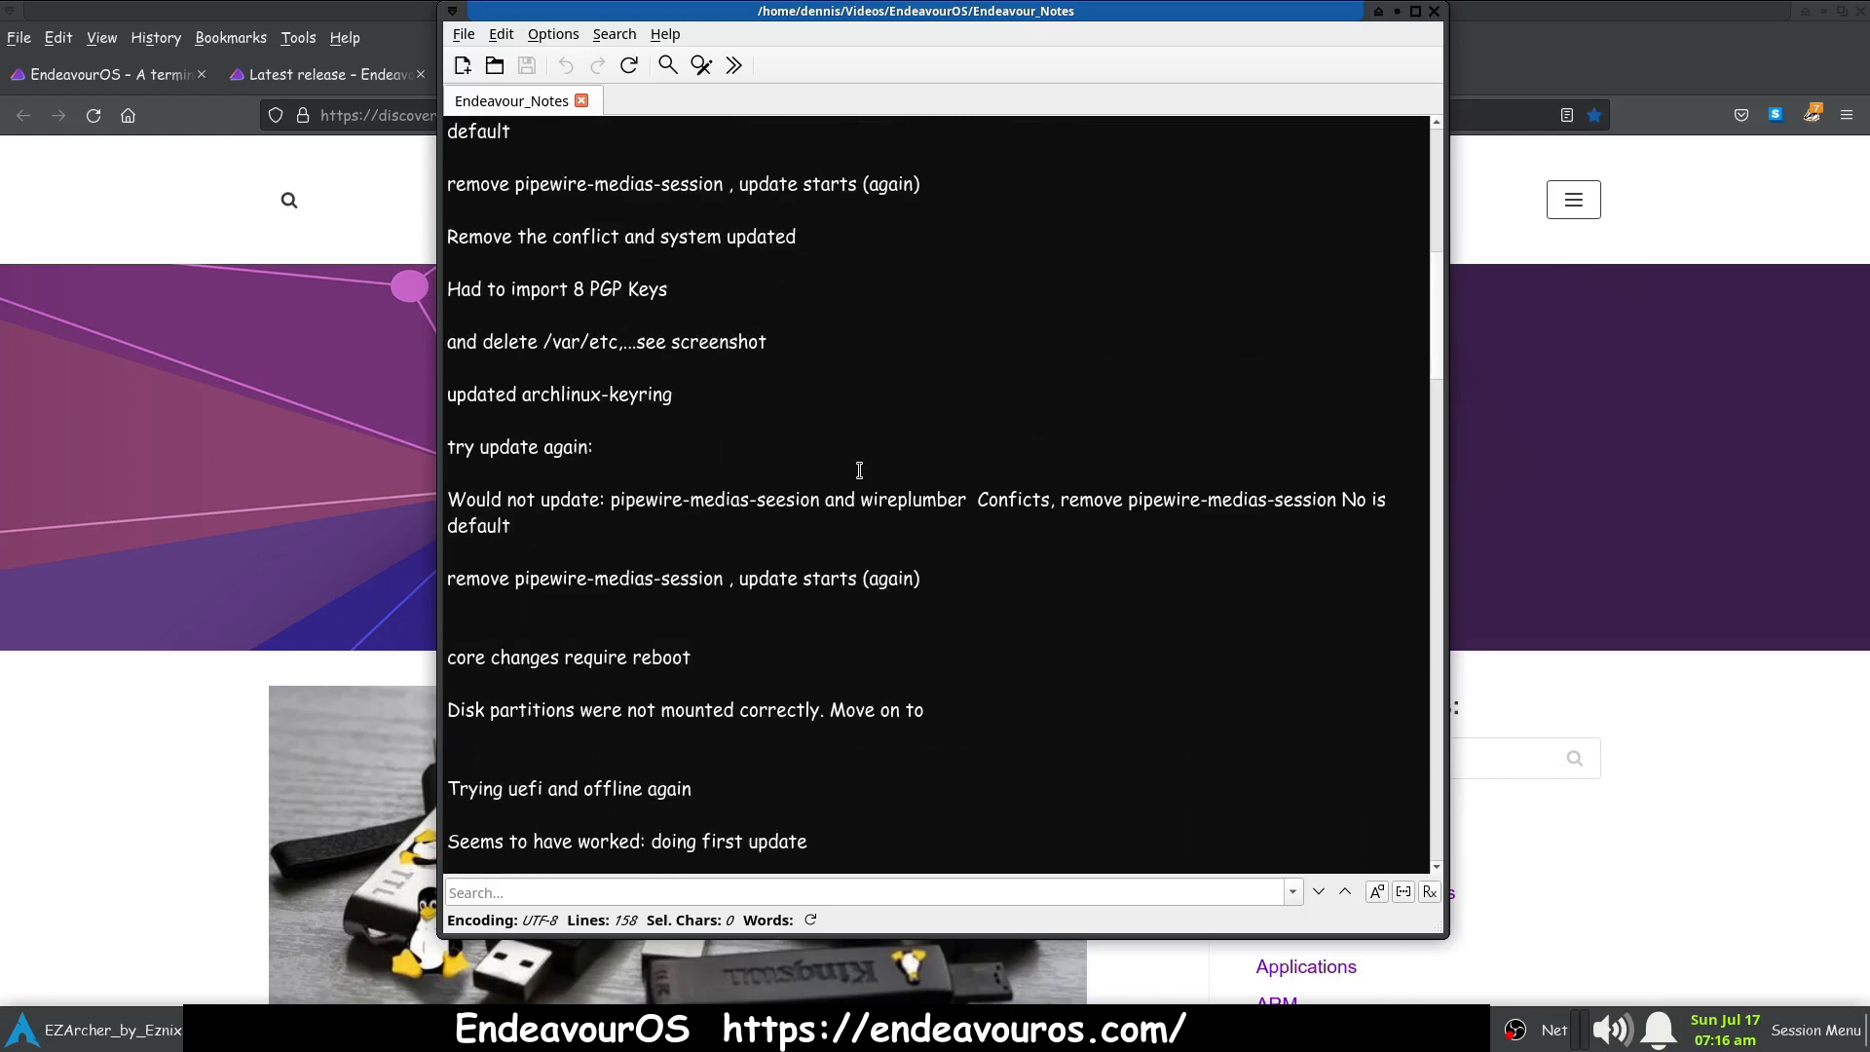
scroll(859, 470, down, 1)
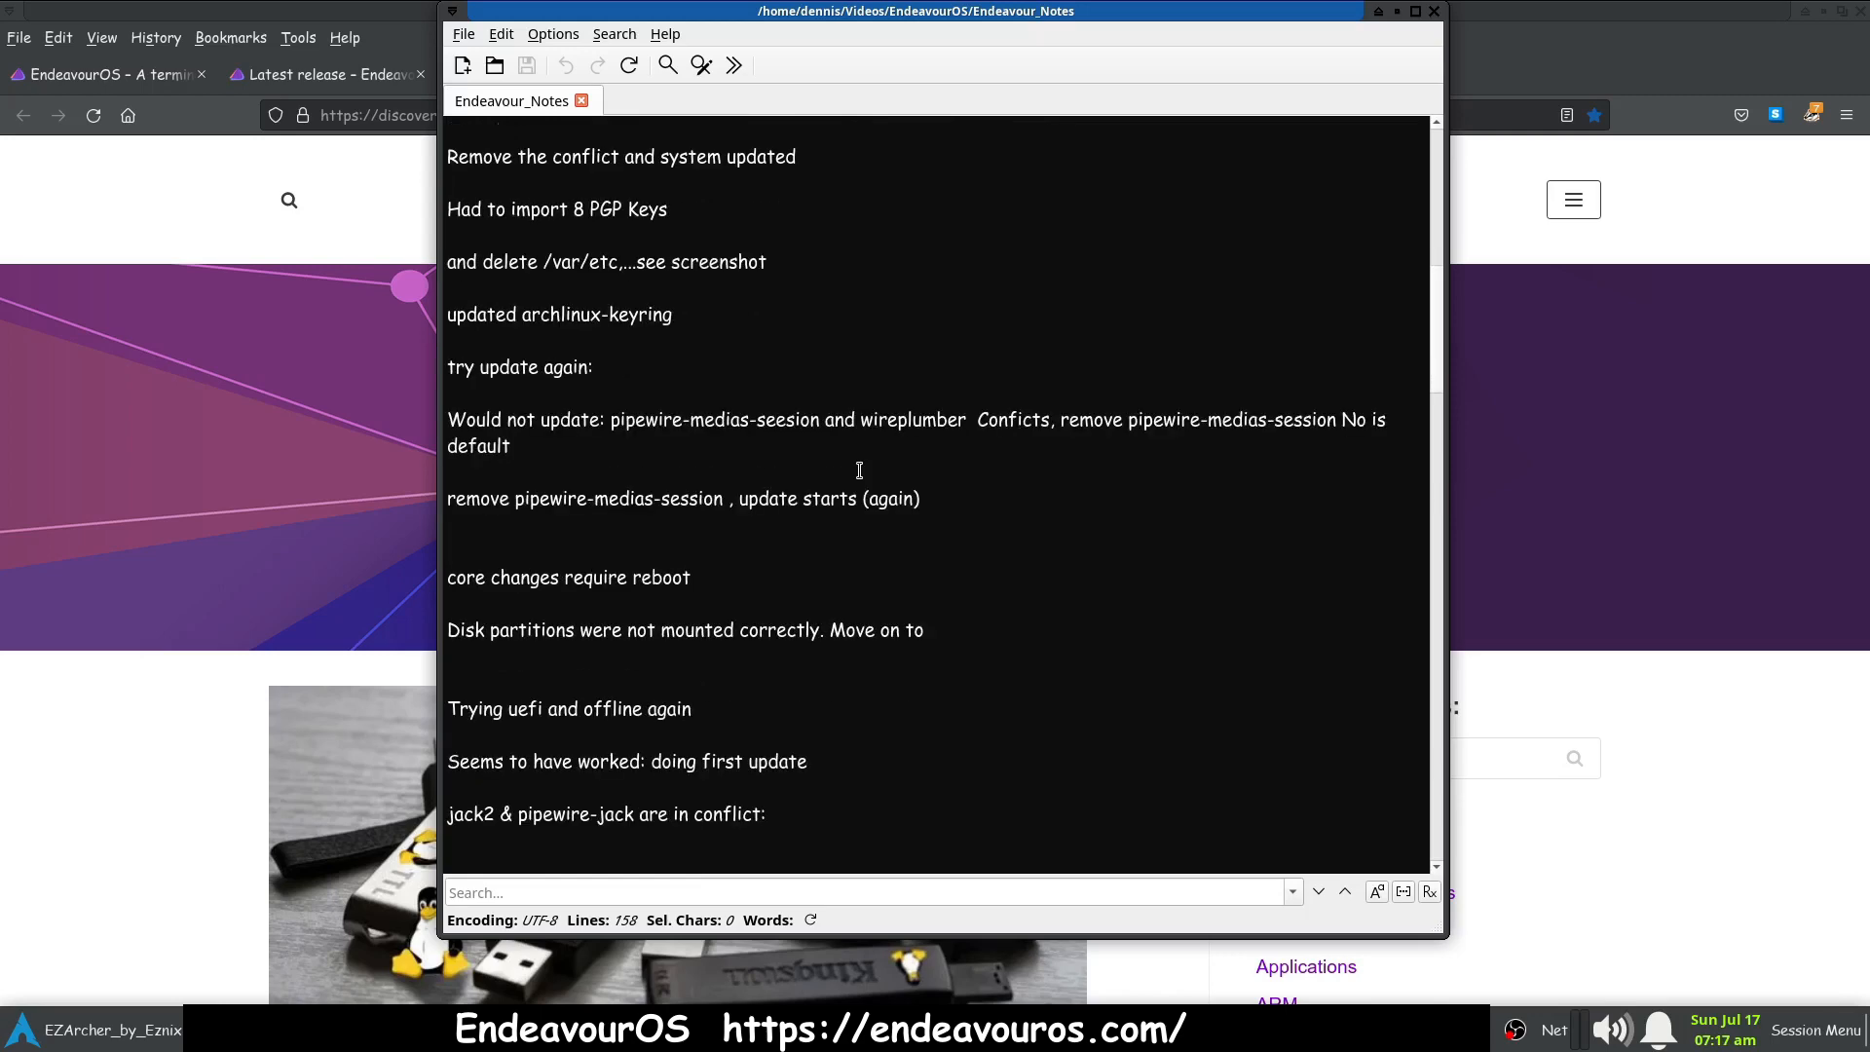
scroll(858, 470, down, 6)
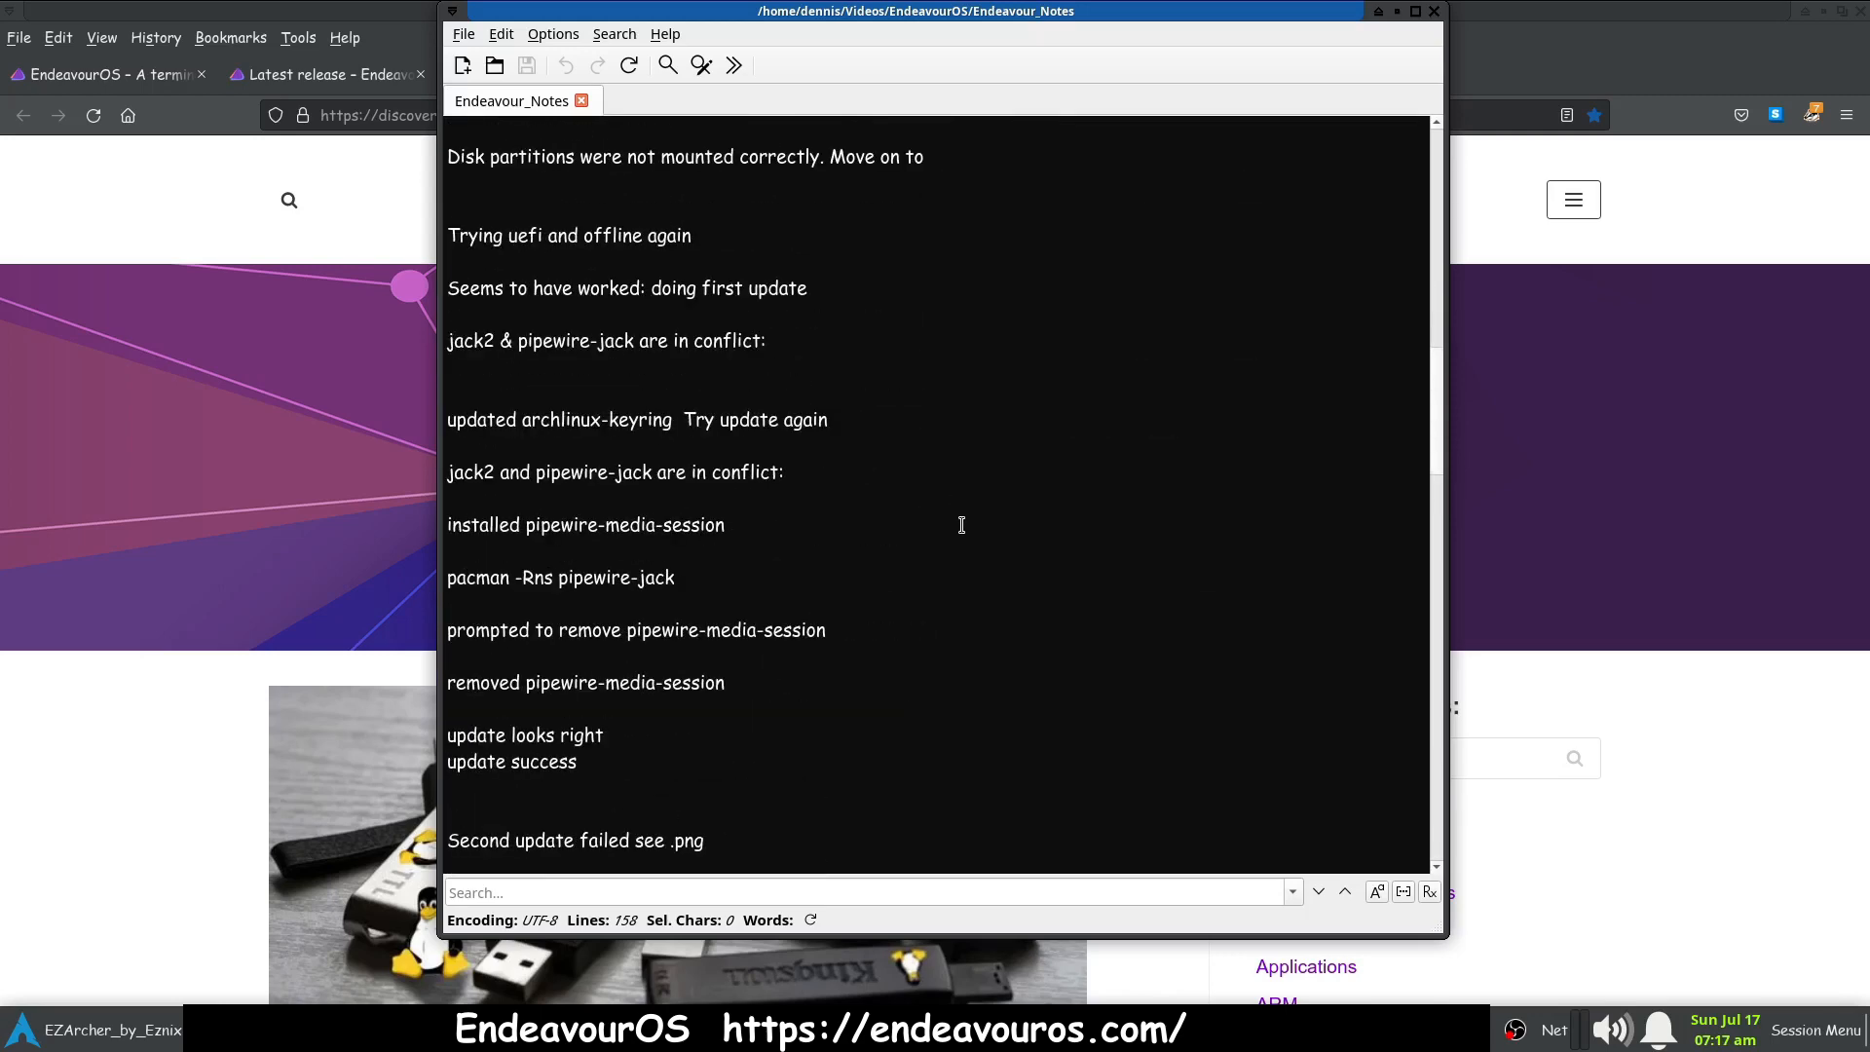
scroll(961, 524, down, 2)
scroll(962, 524, down, 2)
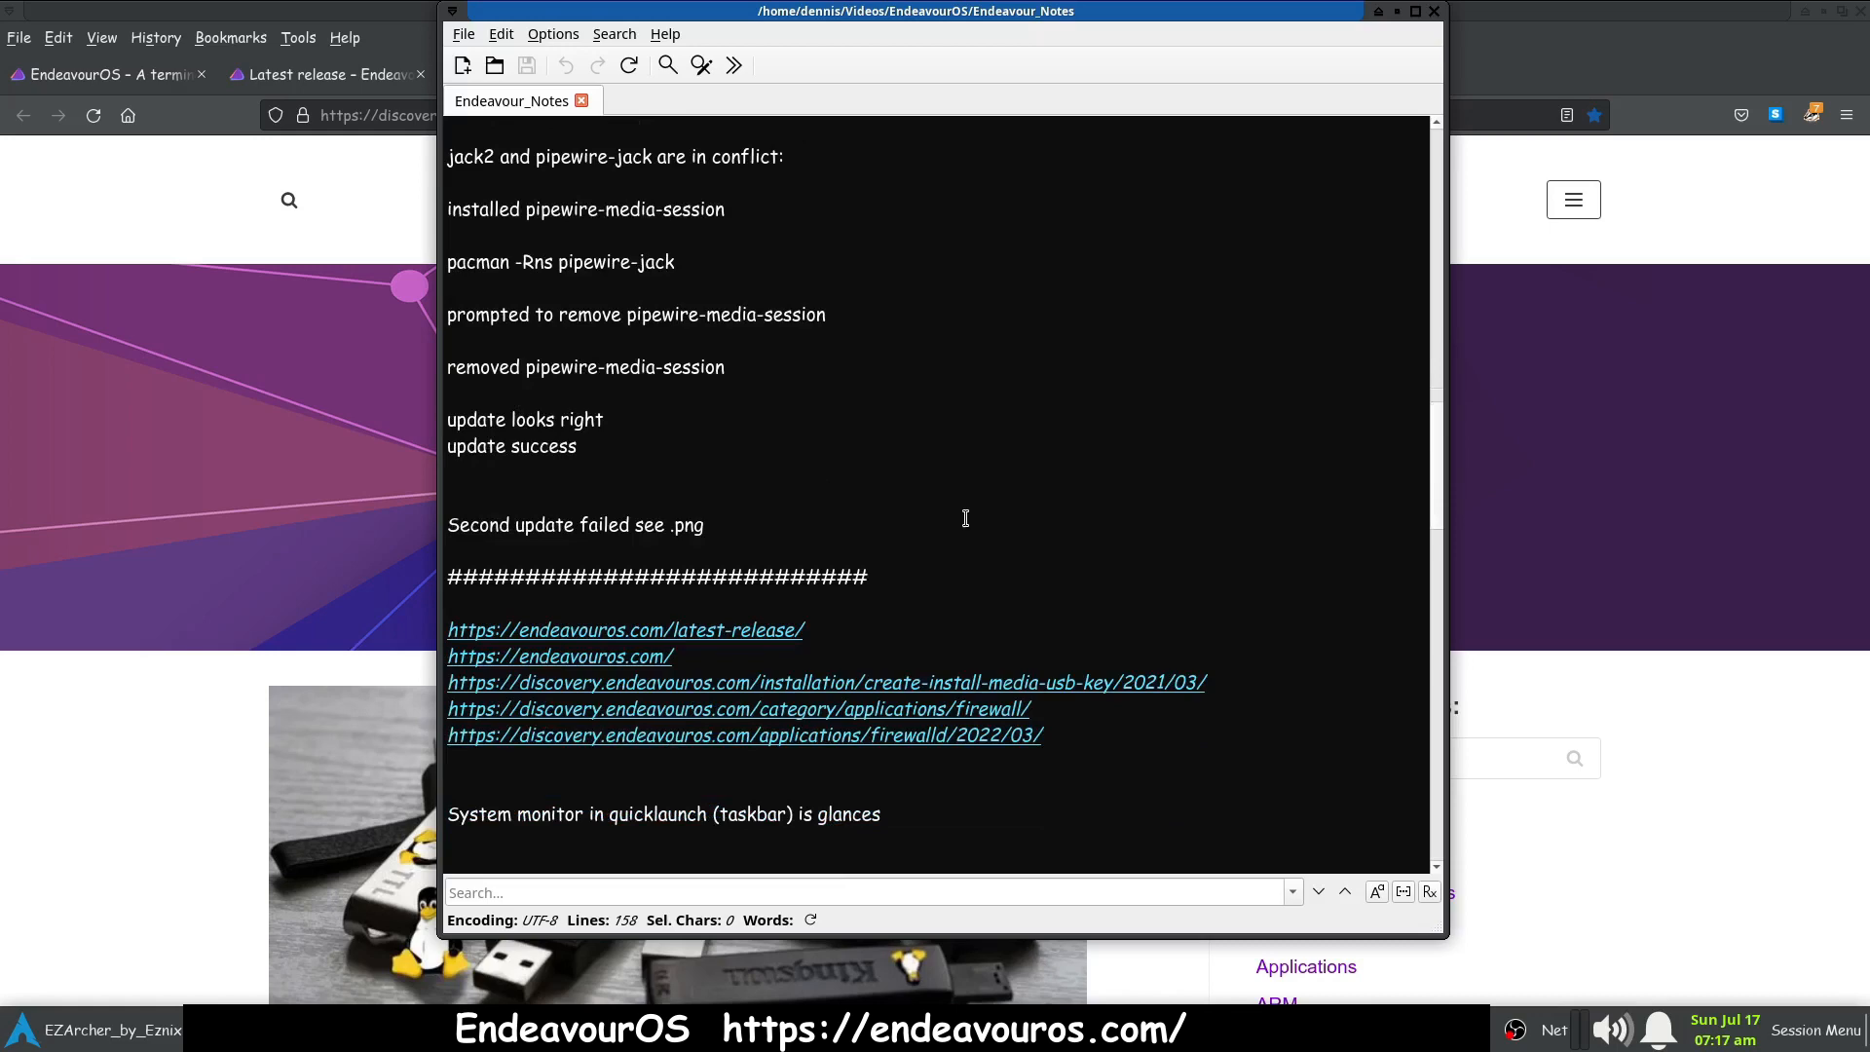
scroll(823, 455, up, 3)
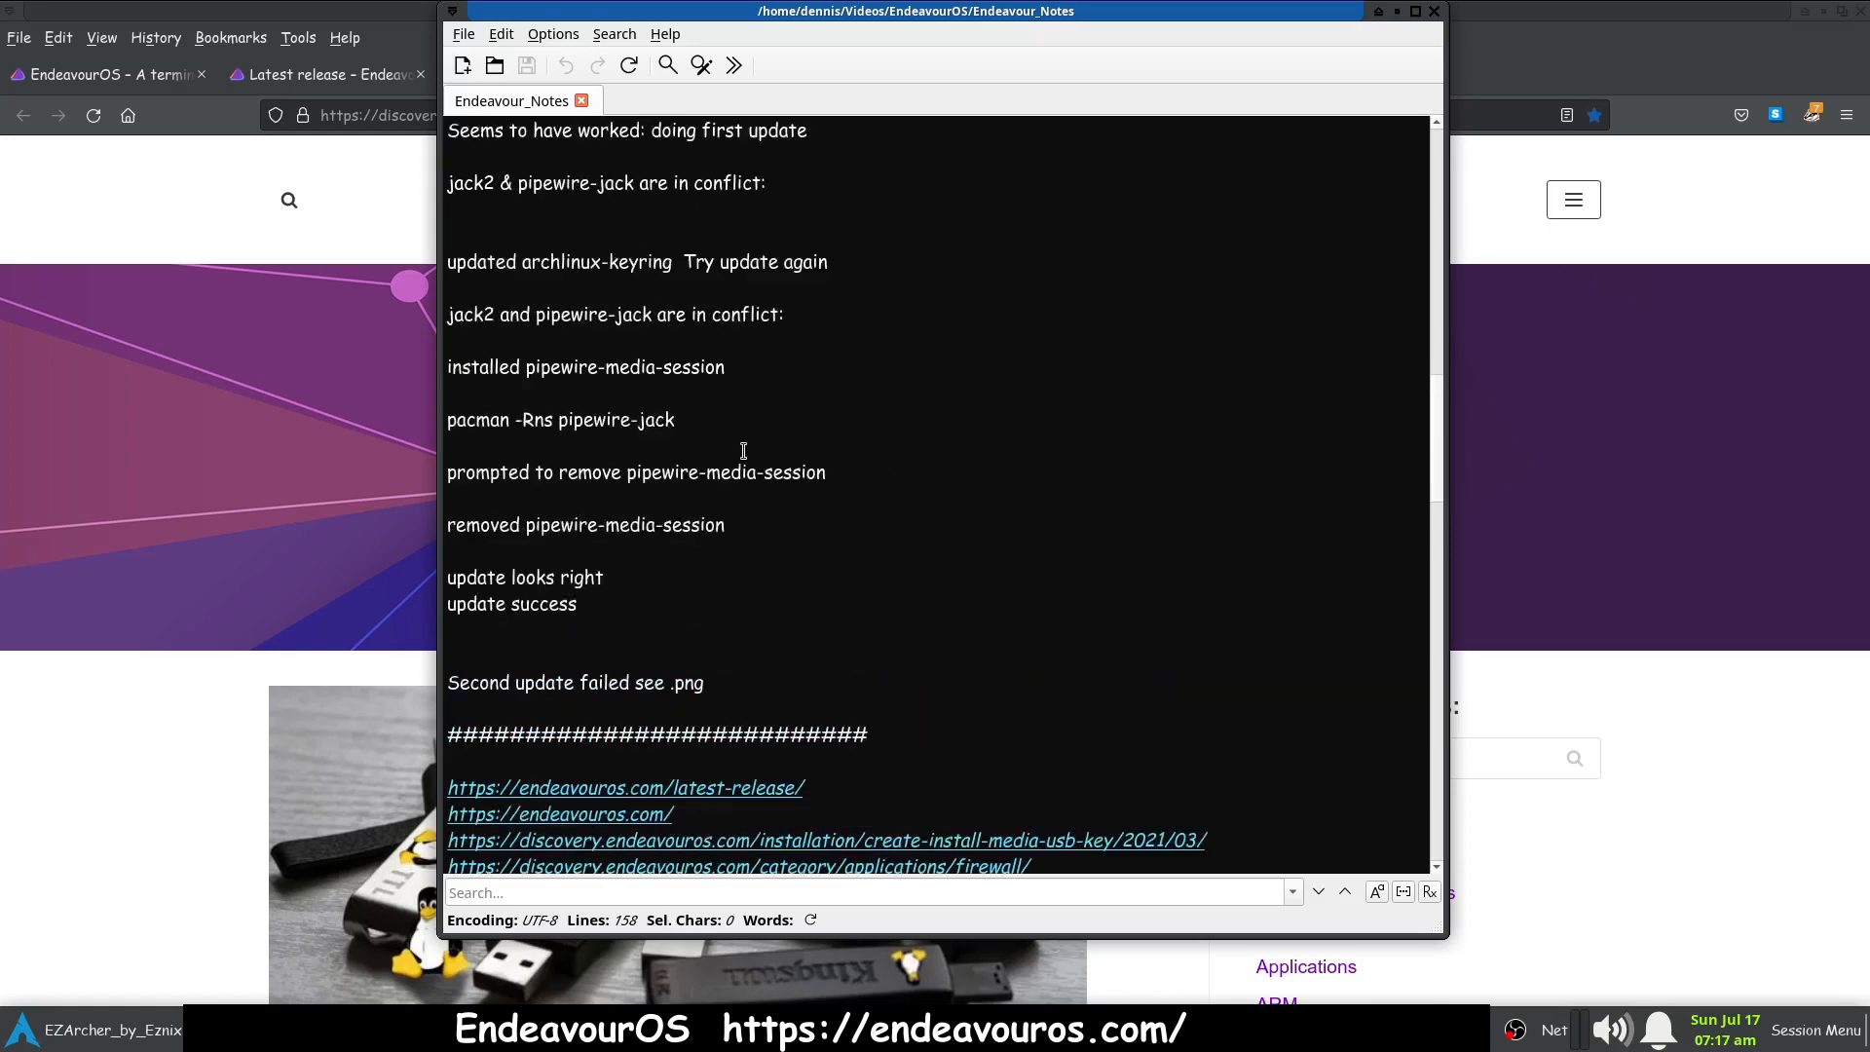
scroll(926, 429, down, 2)
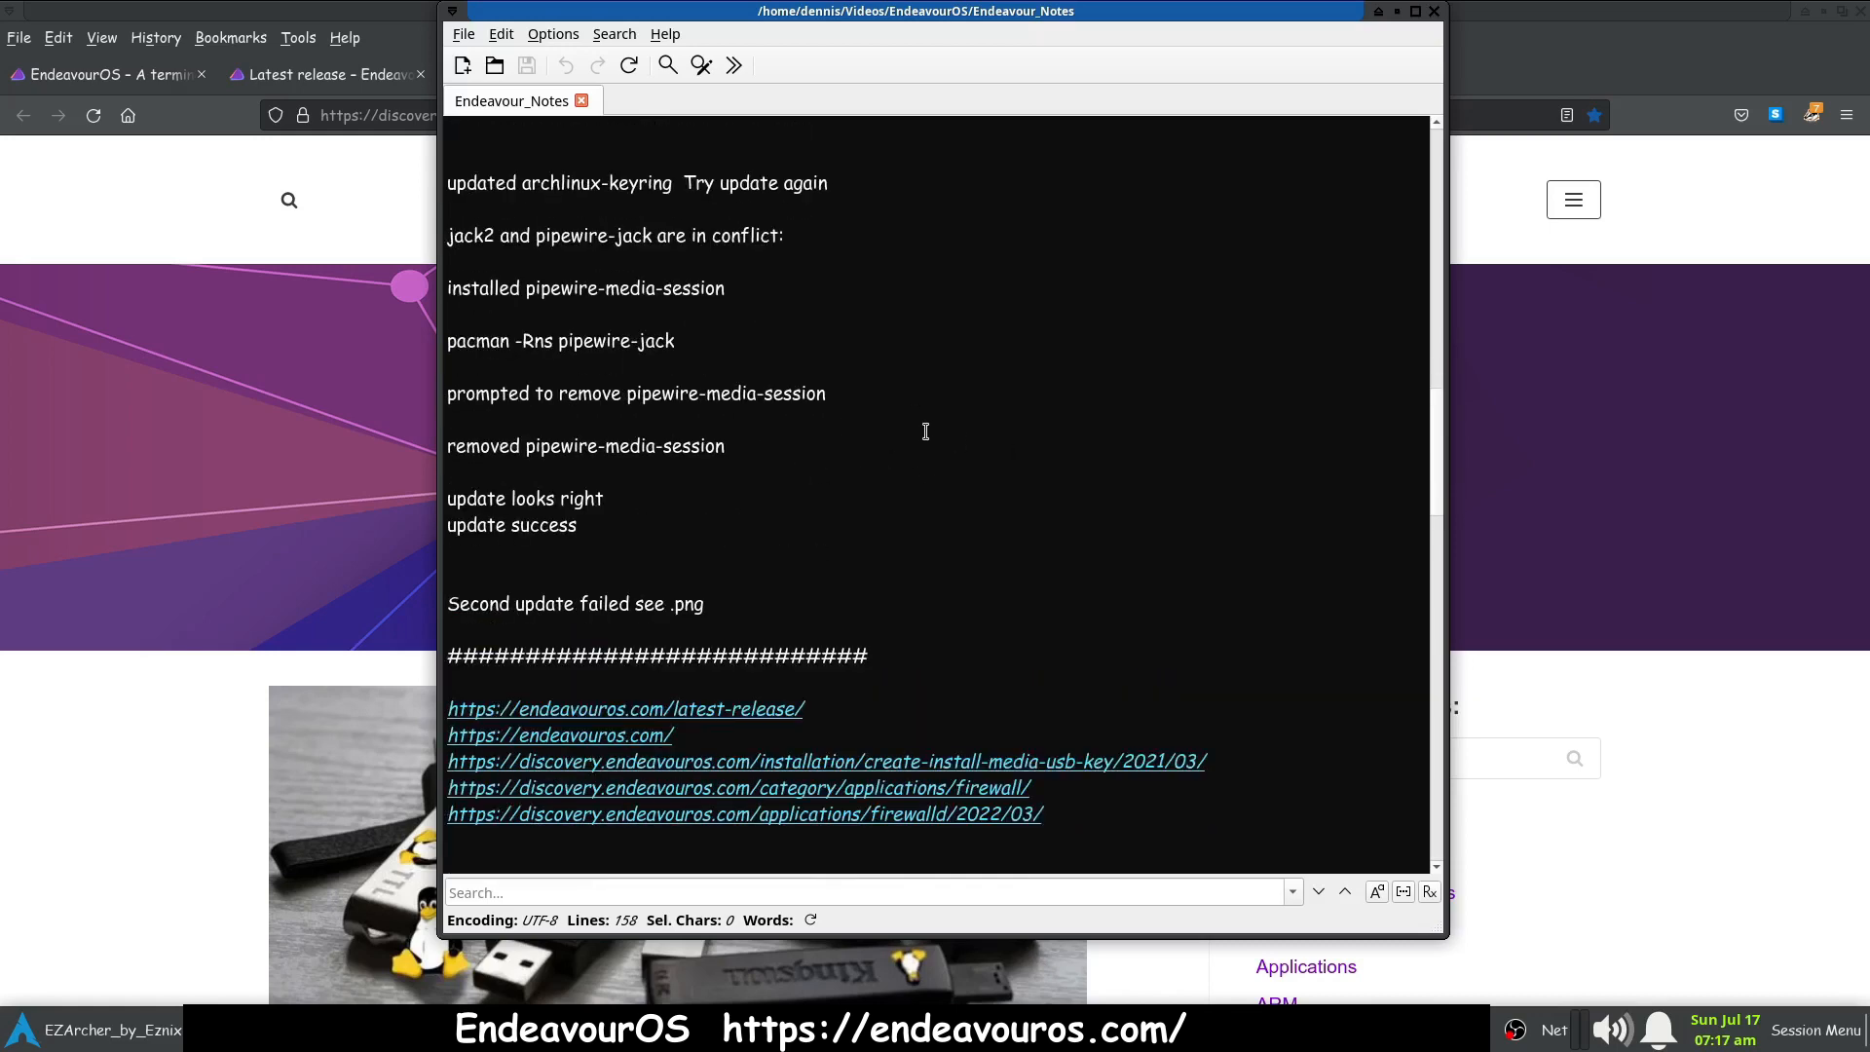
scroll(924, 433, down, 1)
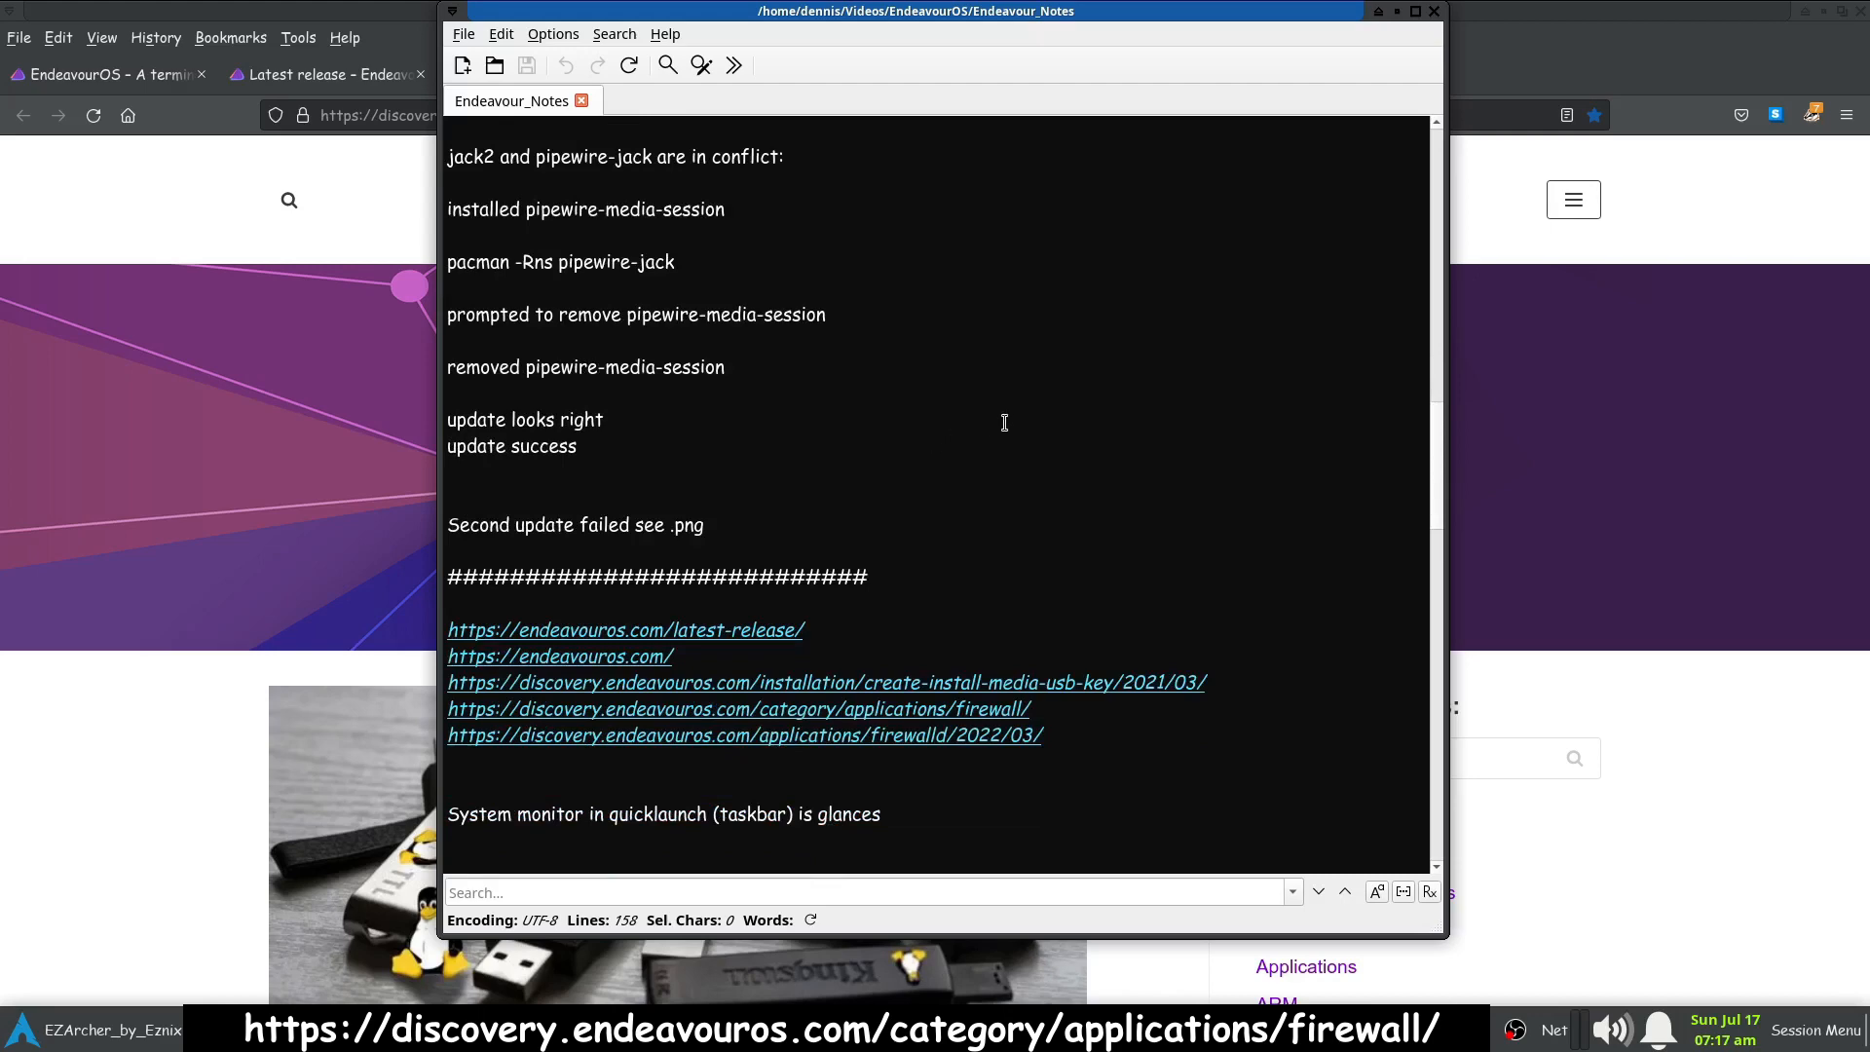
- Review the notes' EndeavourOS links, the system monitor remark and the Firewalld section on enabling and controlling the firewall
scroll(1002, 423, down, 2)
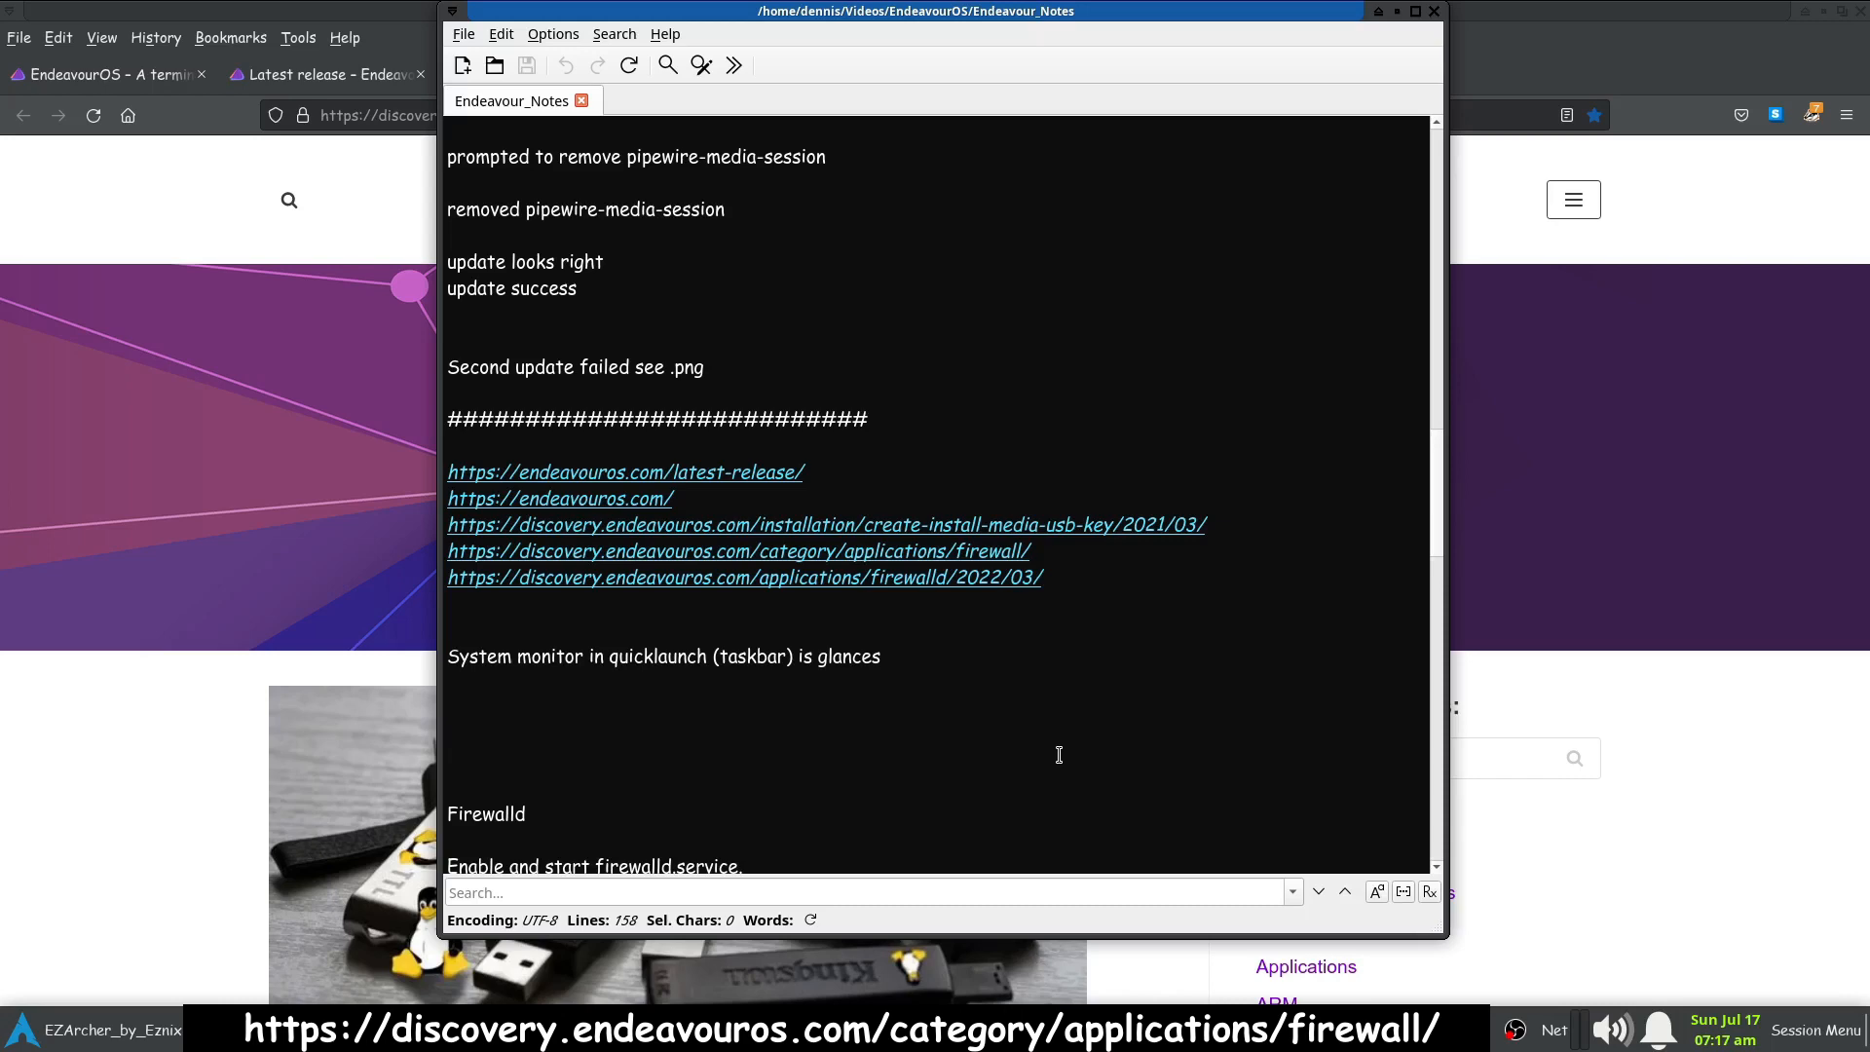
scroll(1014, 738, down, 2)
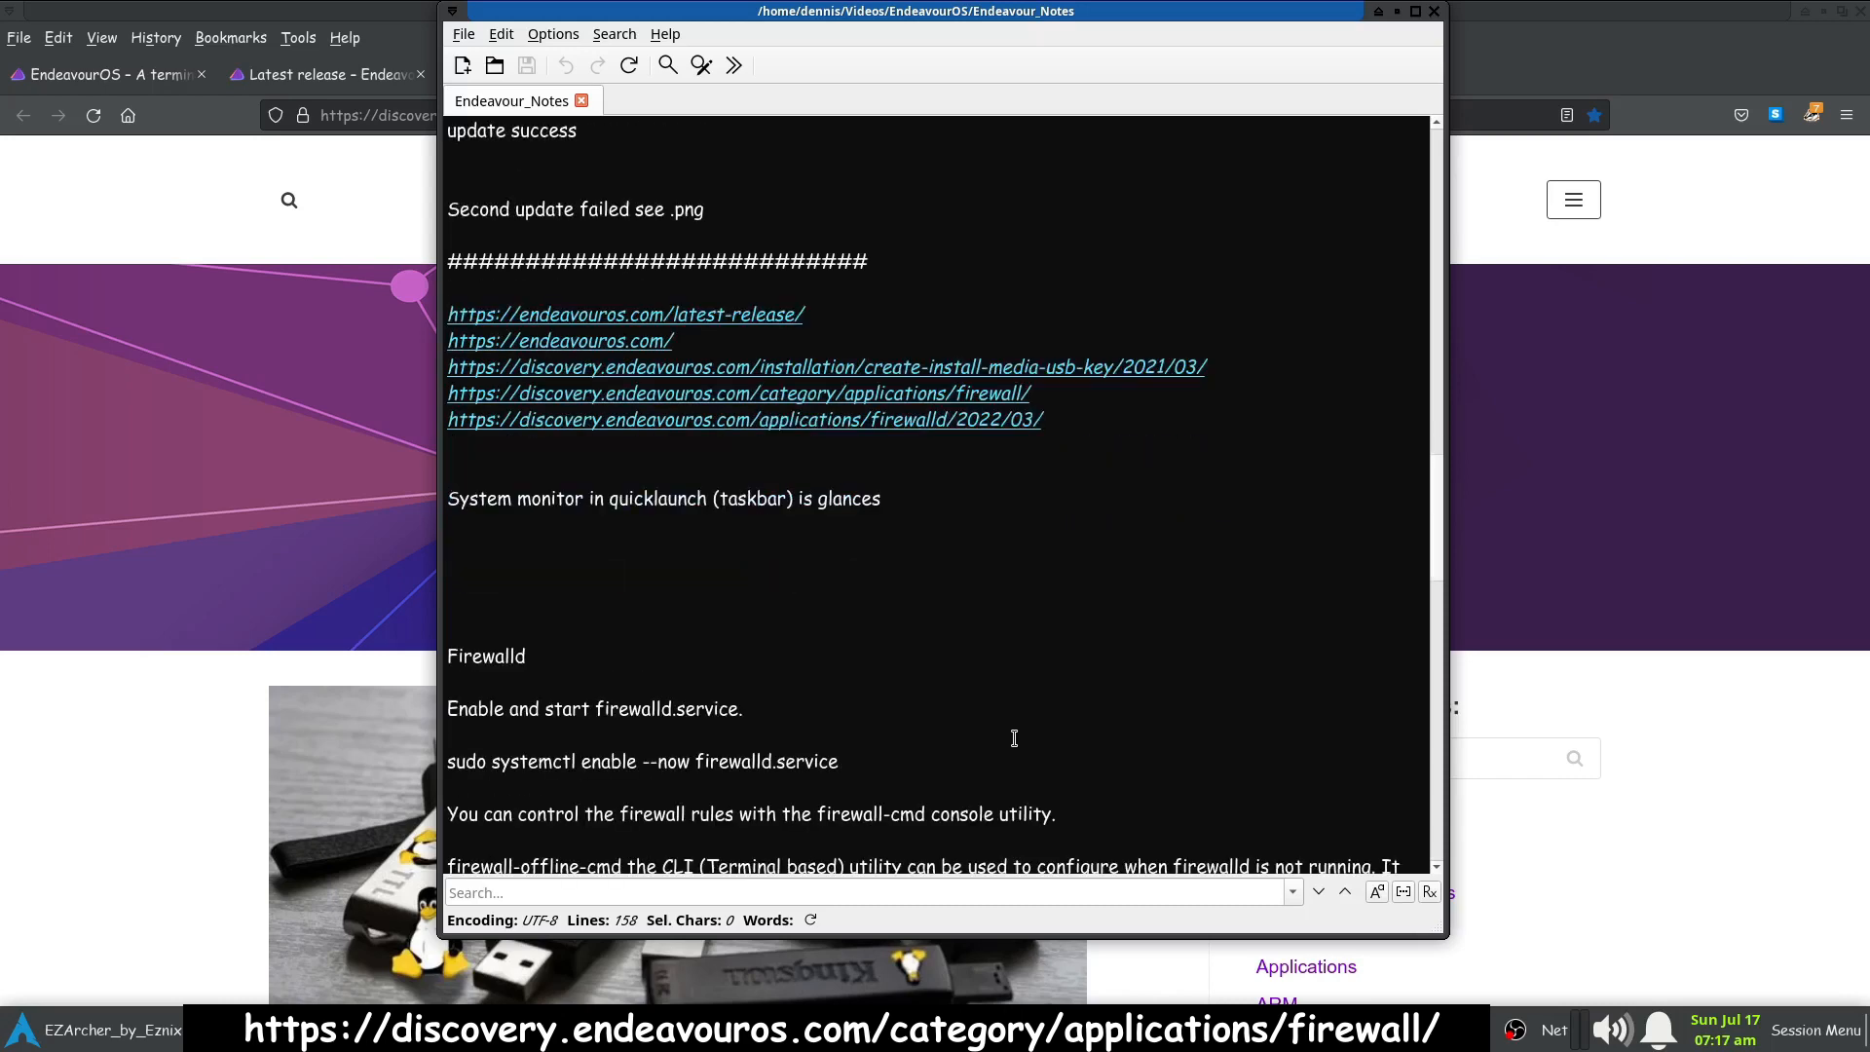
scroll(1014, 738, down, 3)
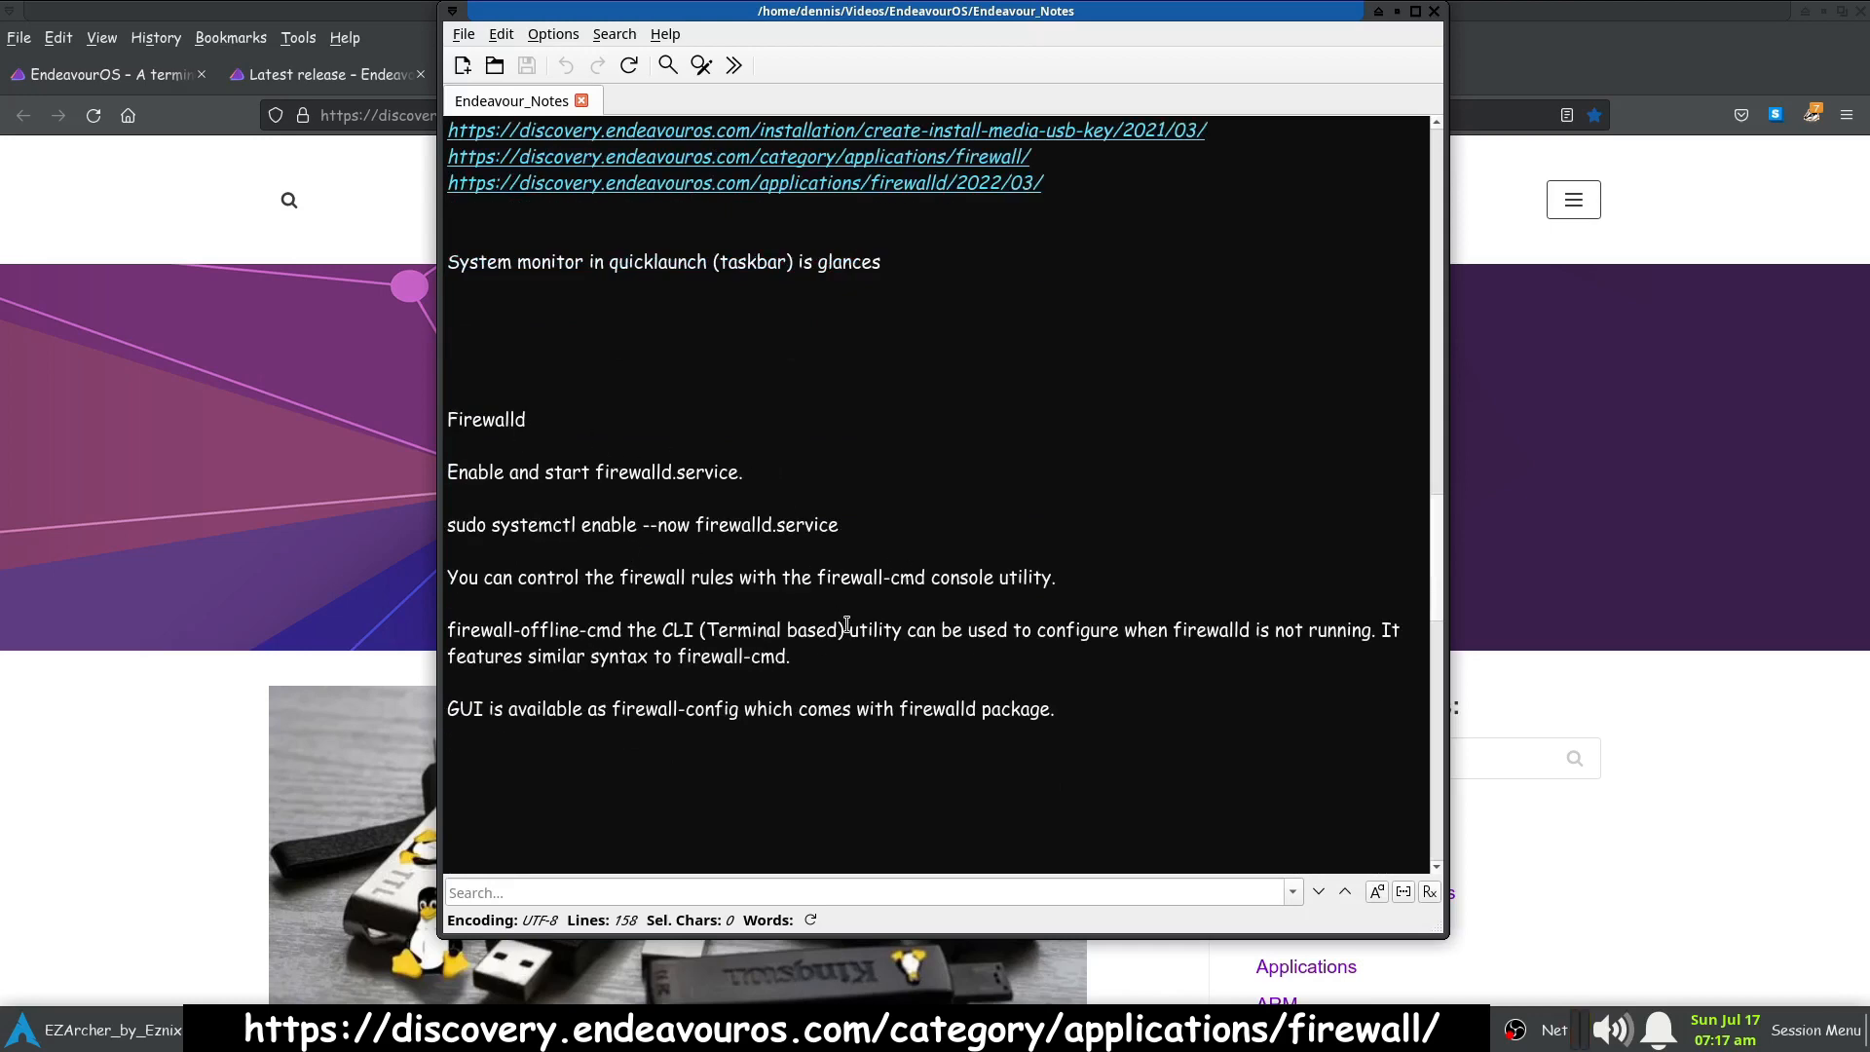
scroll(664, 738, down, 4)
scroll(664, 738, up, 3)
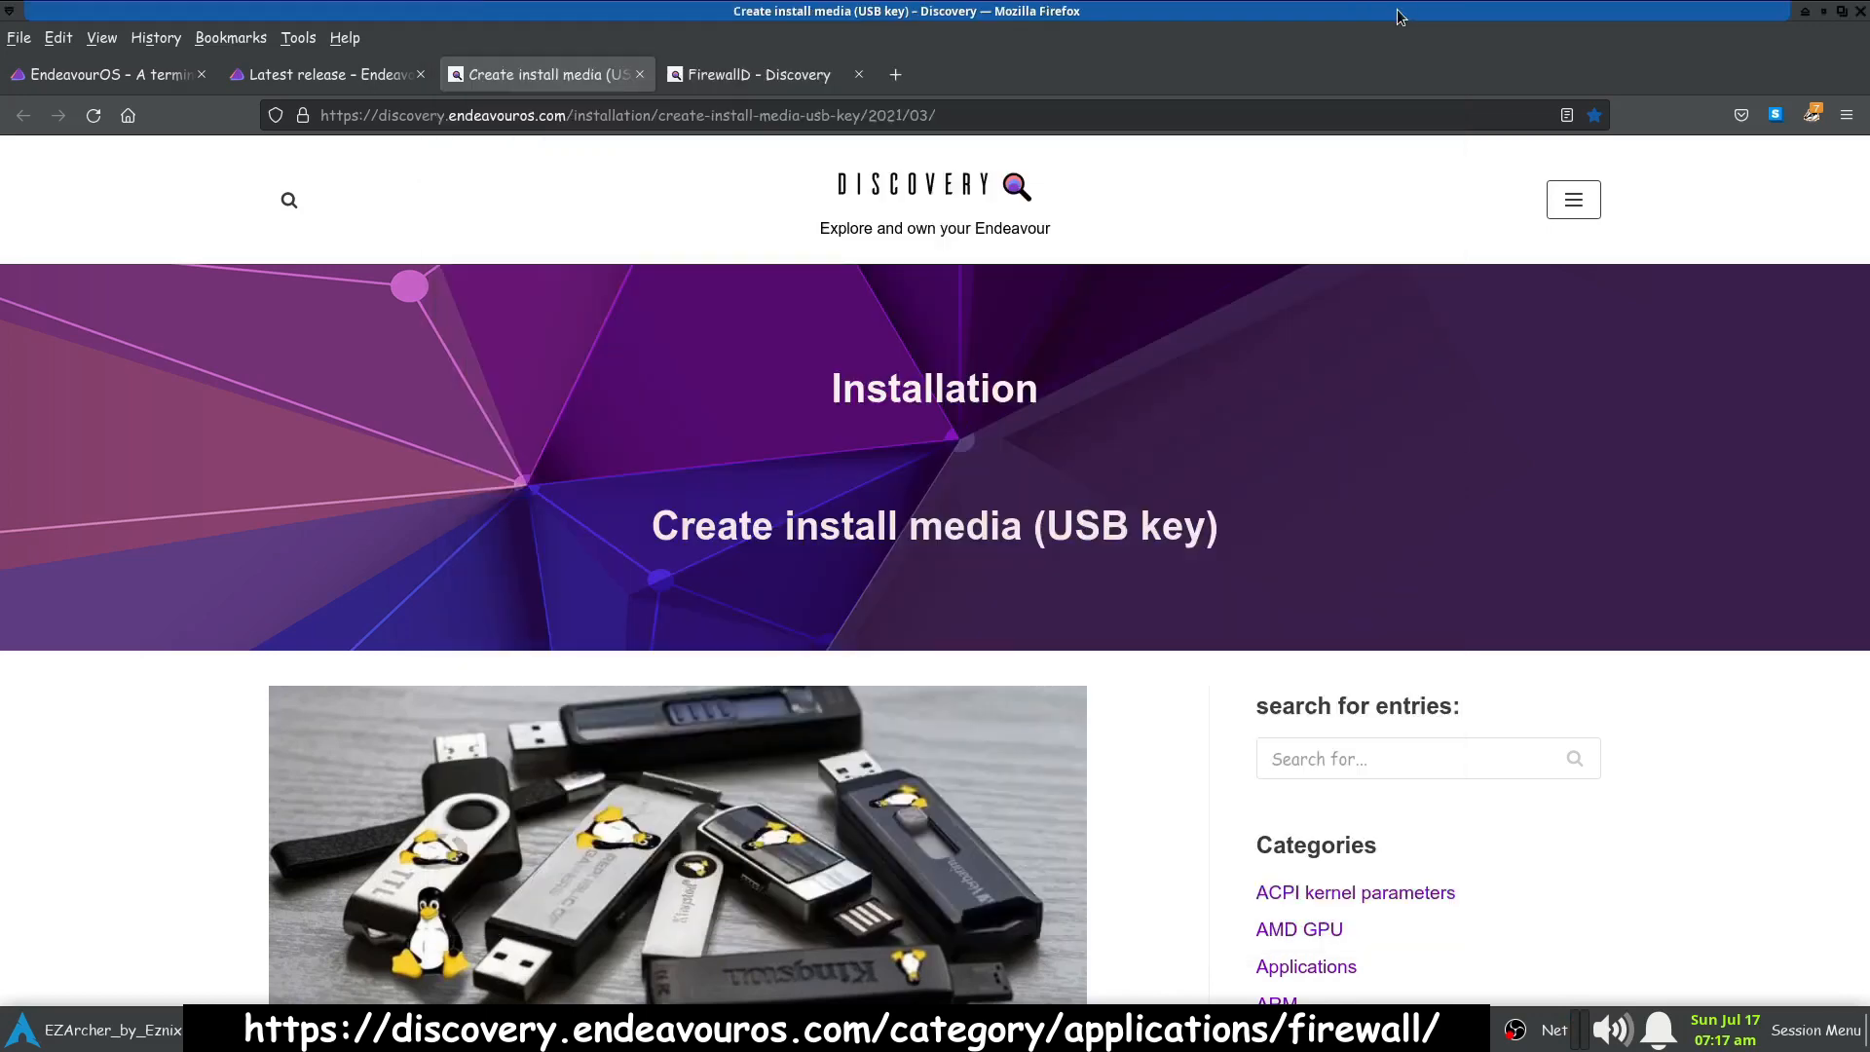
- Minimize the notes and look over the FirewallD article on the EndeavourOS Discovery site in Firefox
click(1398, 11)
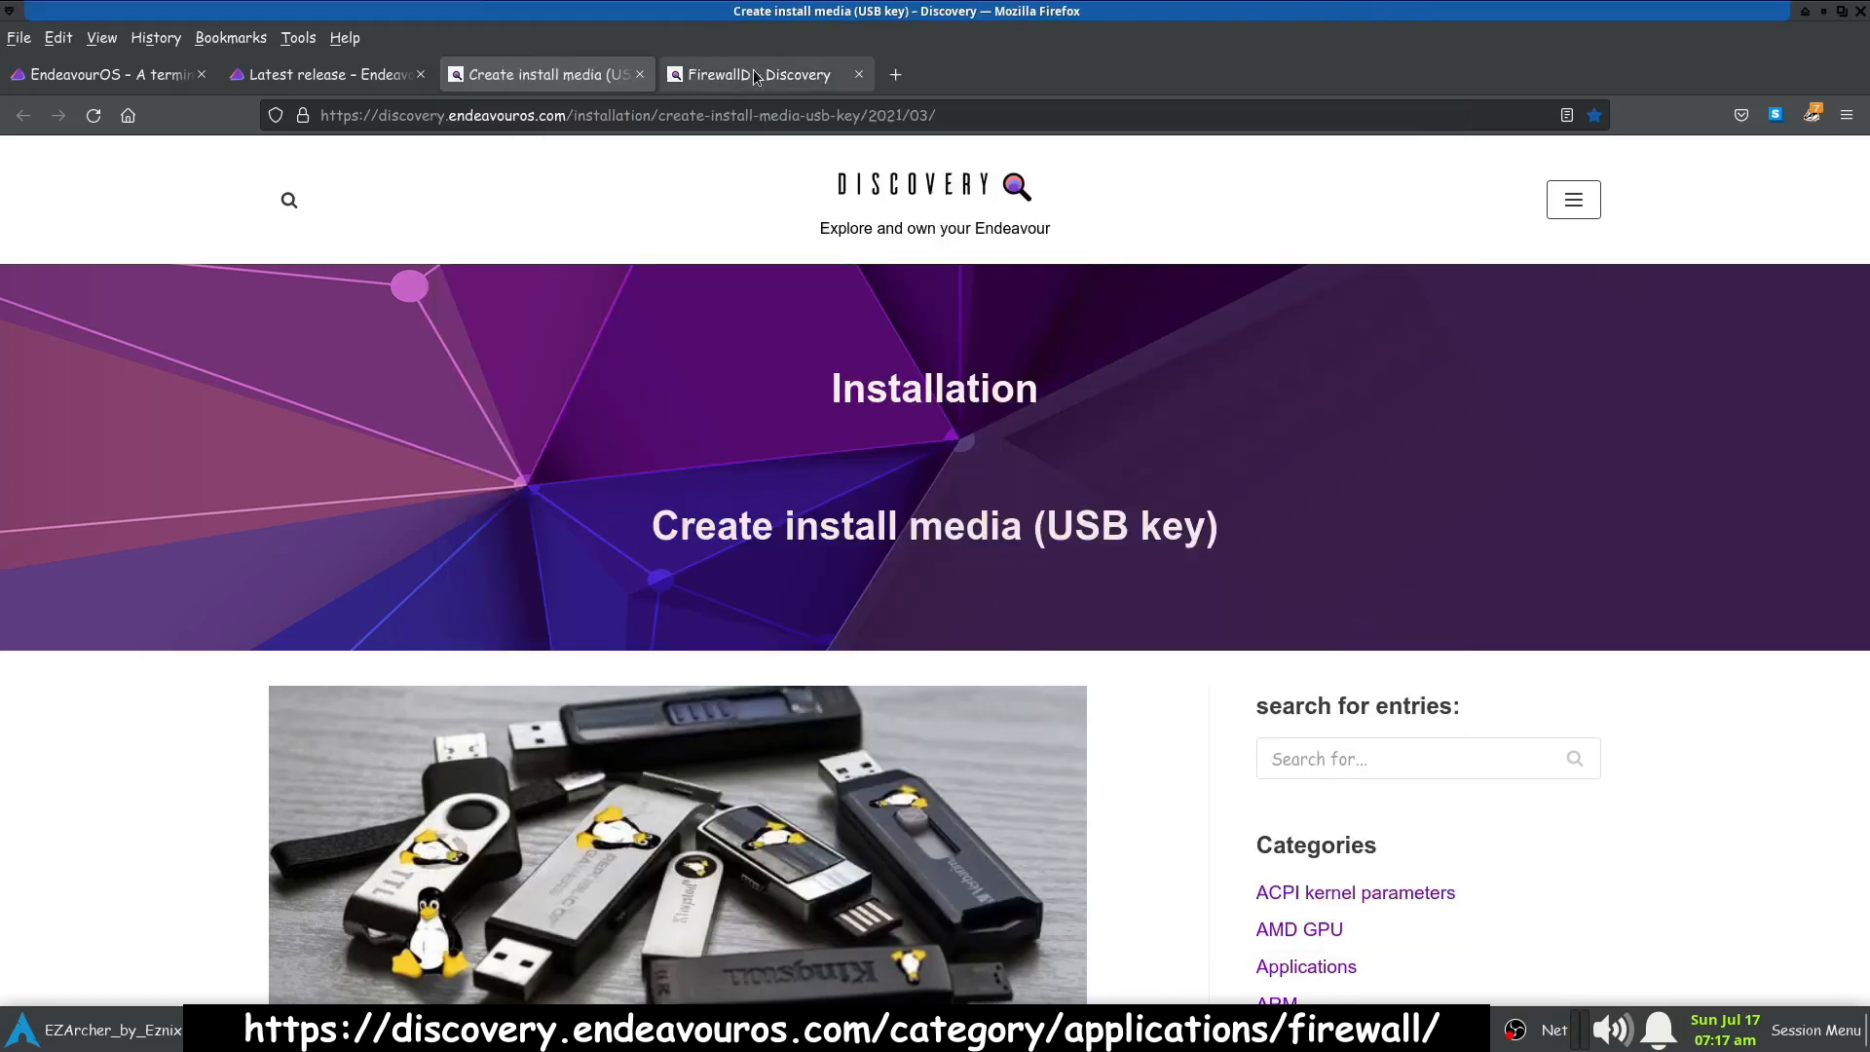
click(753, 74)
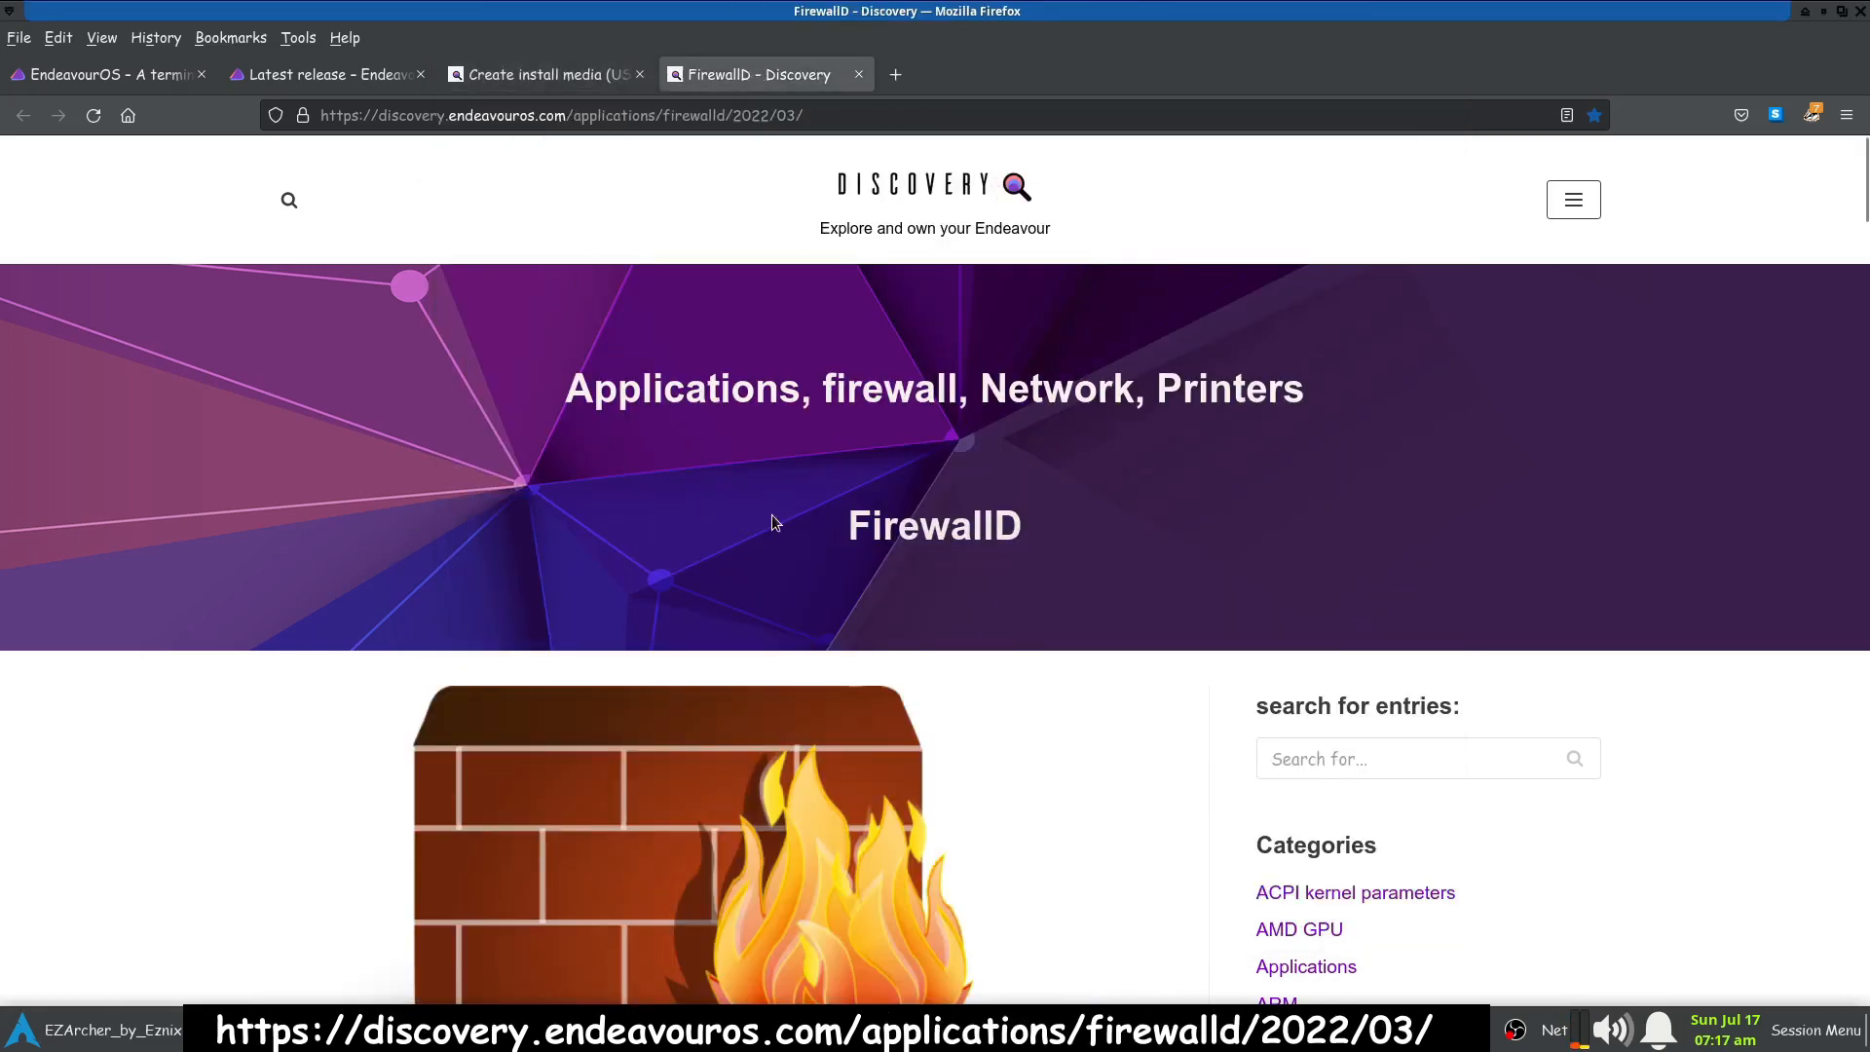
scroll(207, 734, down, 5)
scroll(207, 733, up, 5)
- Minimize Firefox, start the EndeavourOS Installed_Off_Line virtual machine, minimize VirtualBox Manager, and boot the default "Arch, on linux" entry
click(1828, 11)
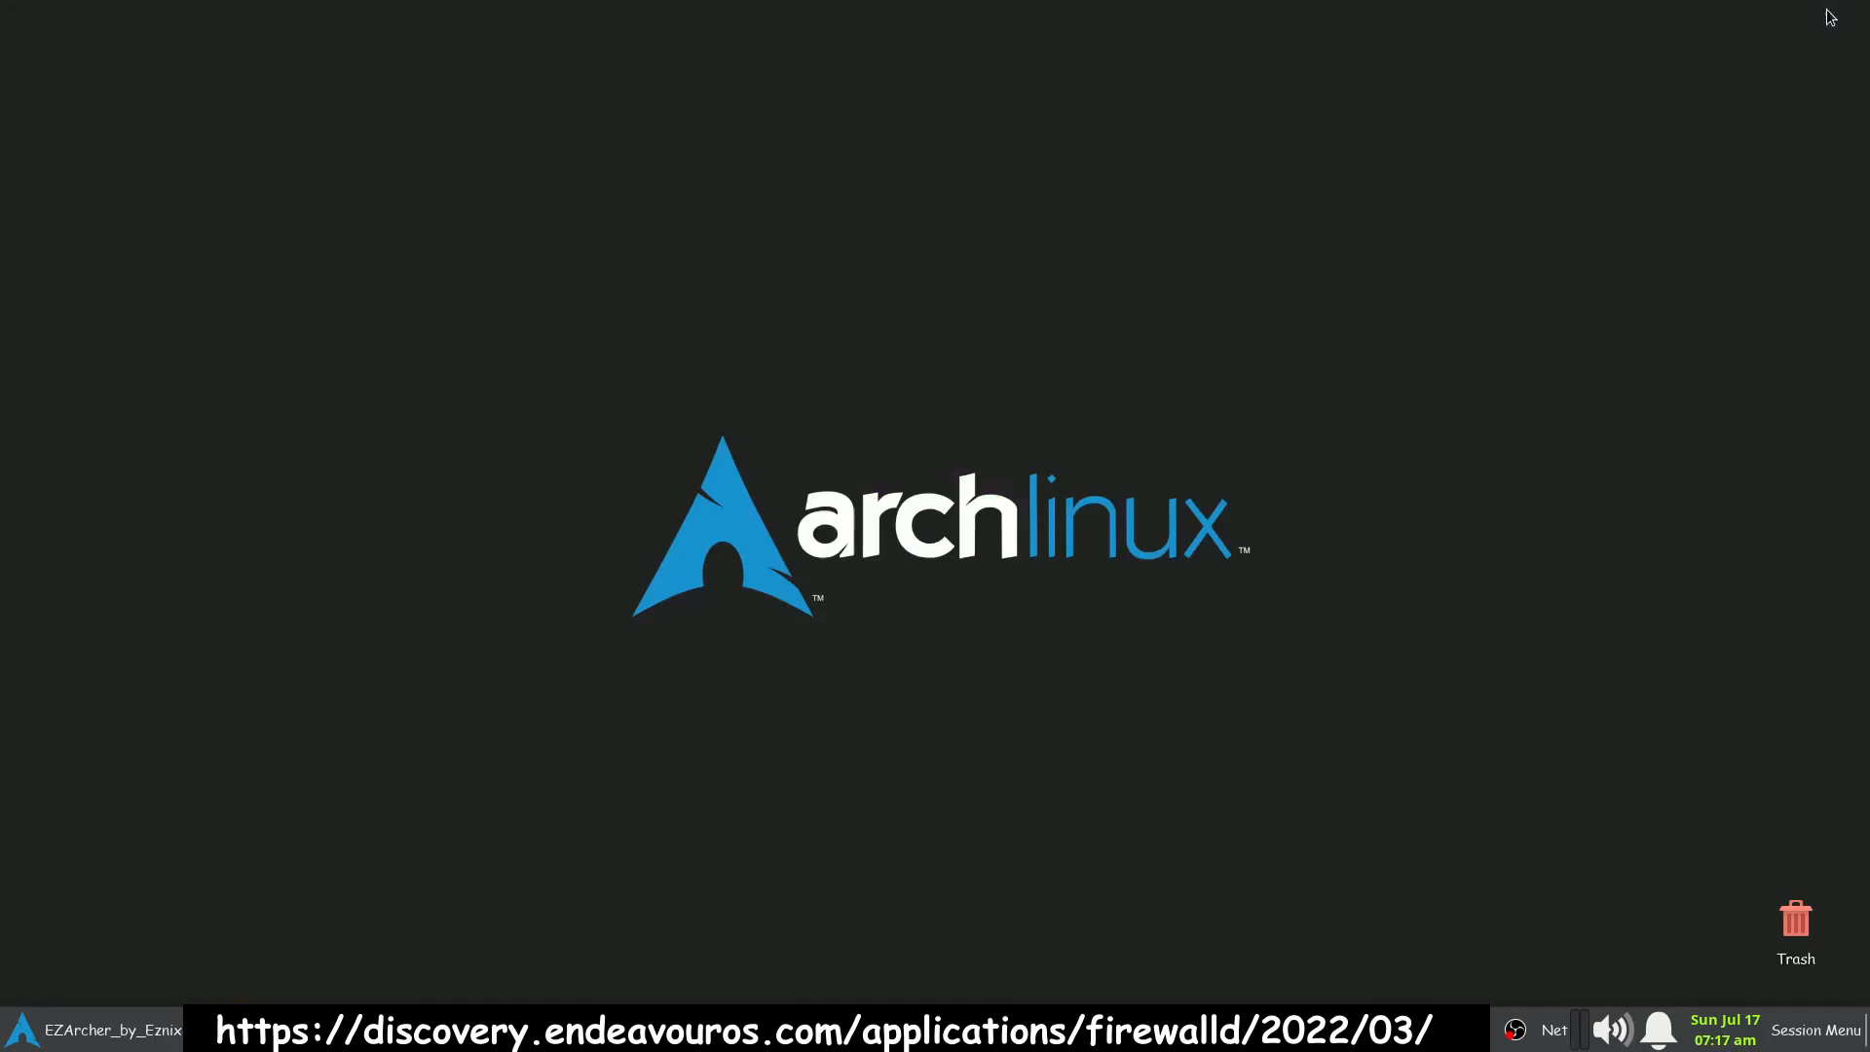
click(548, 1028)
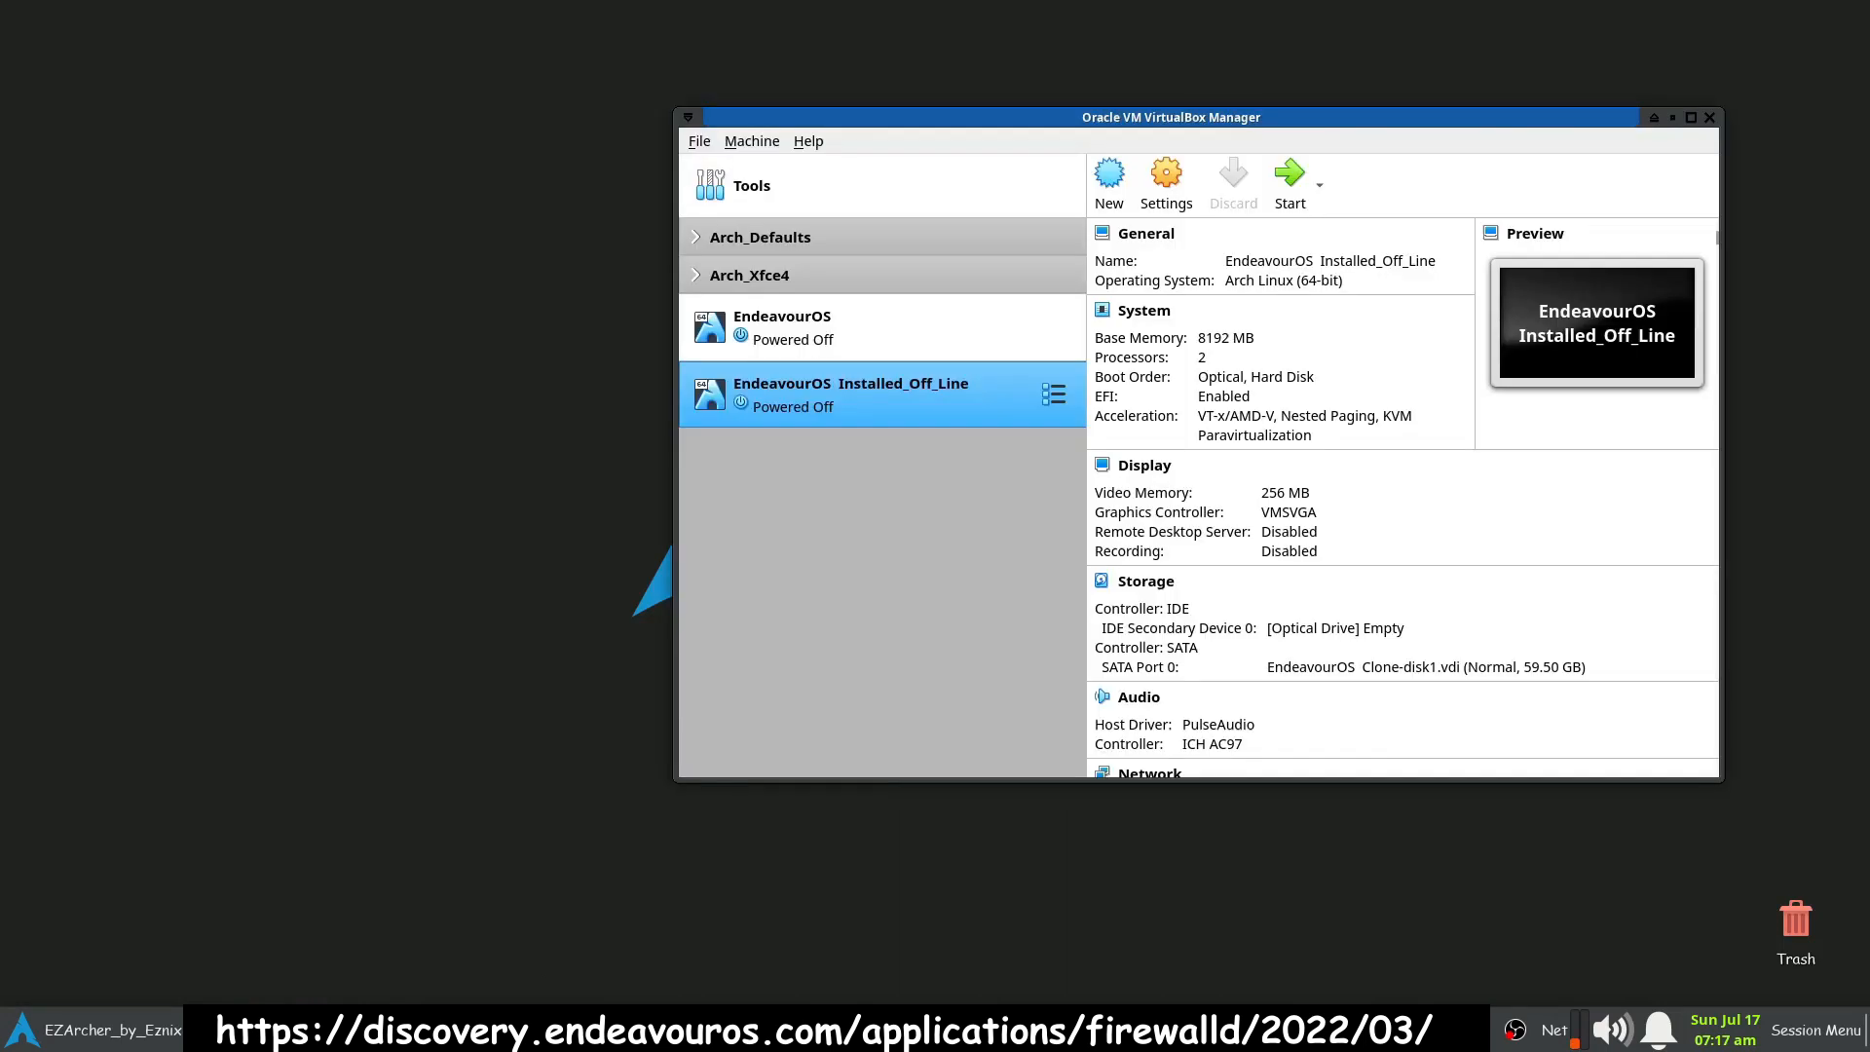
click(1287, 181)
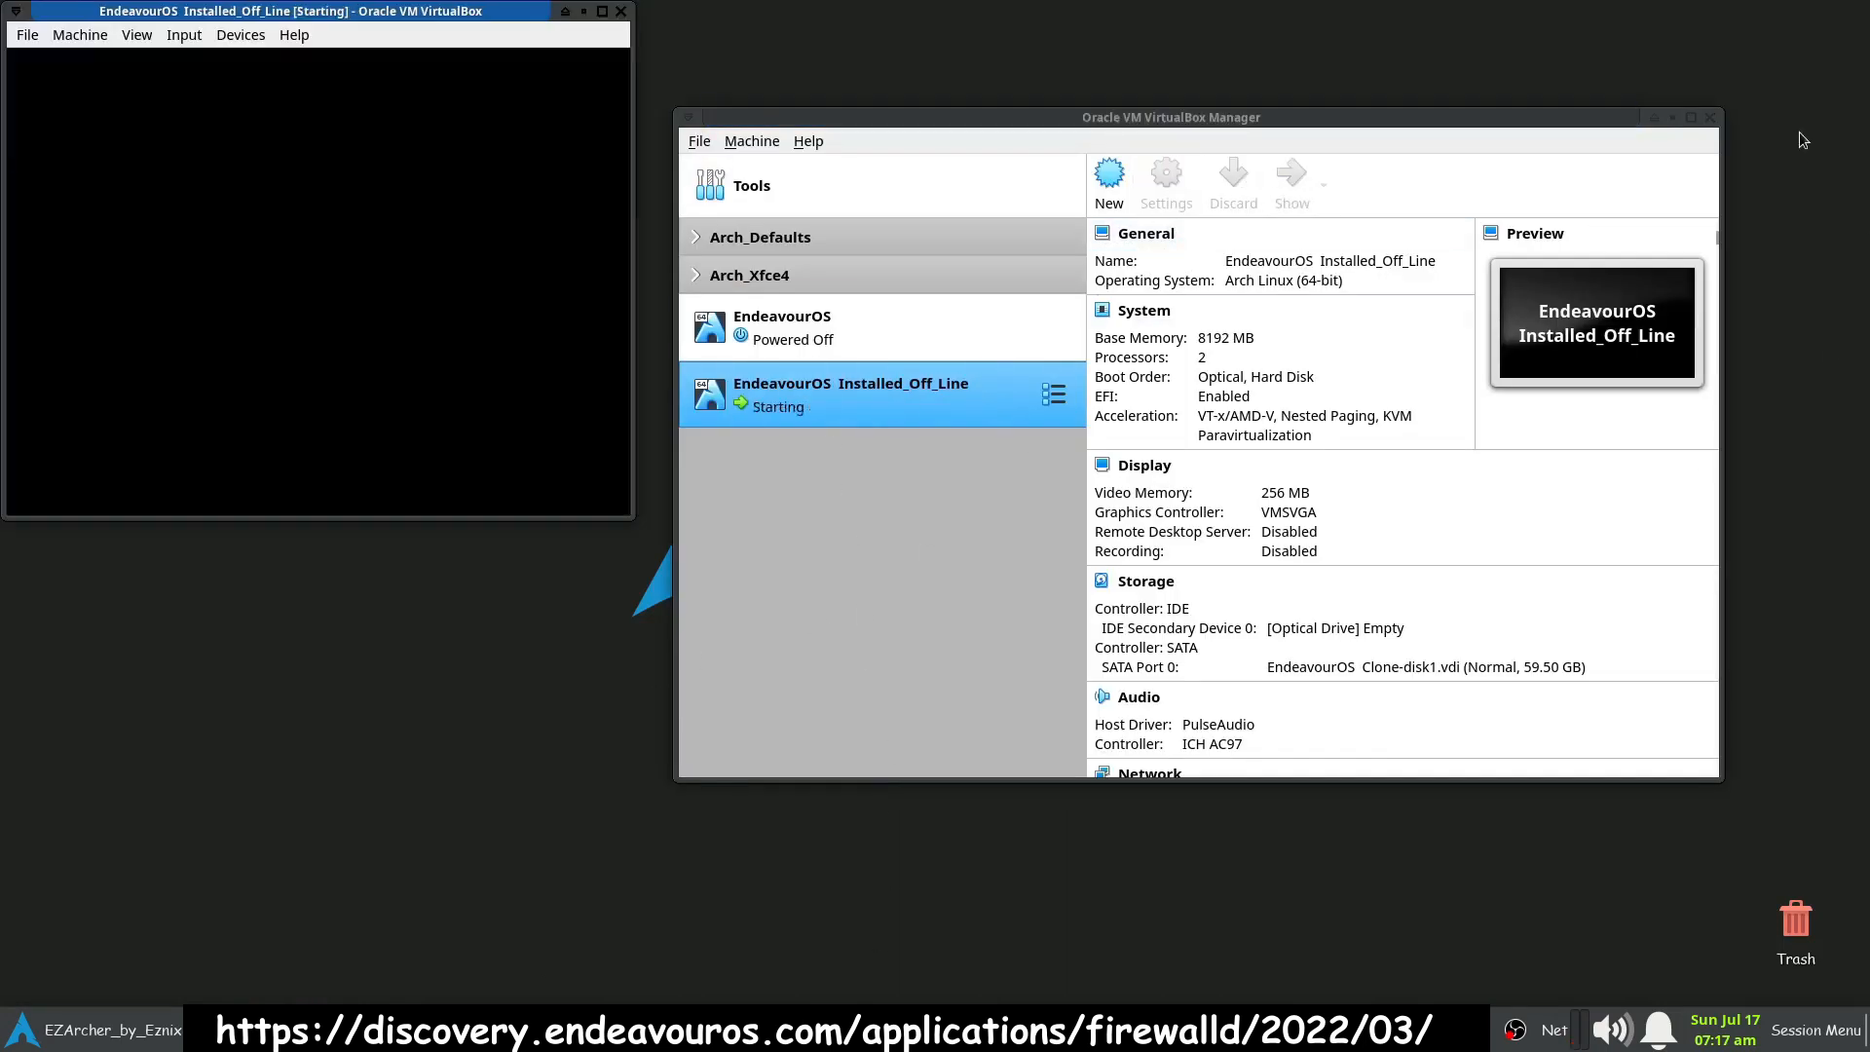
click(1674, 118)
click(1673, 118)
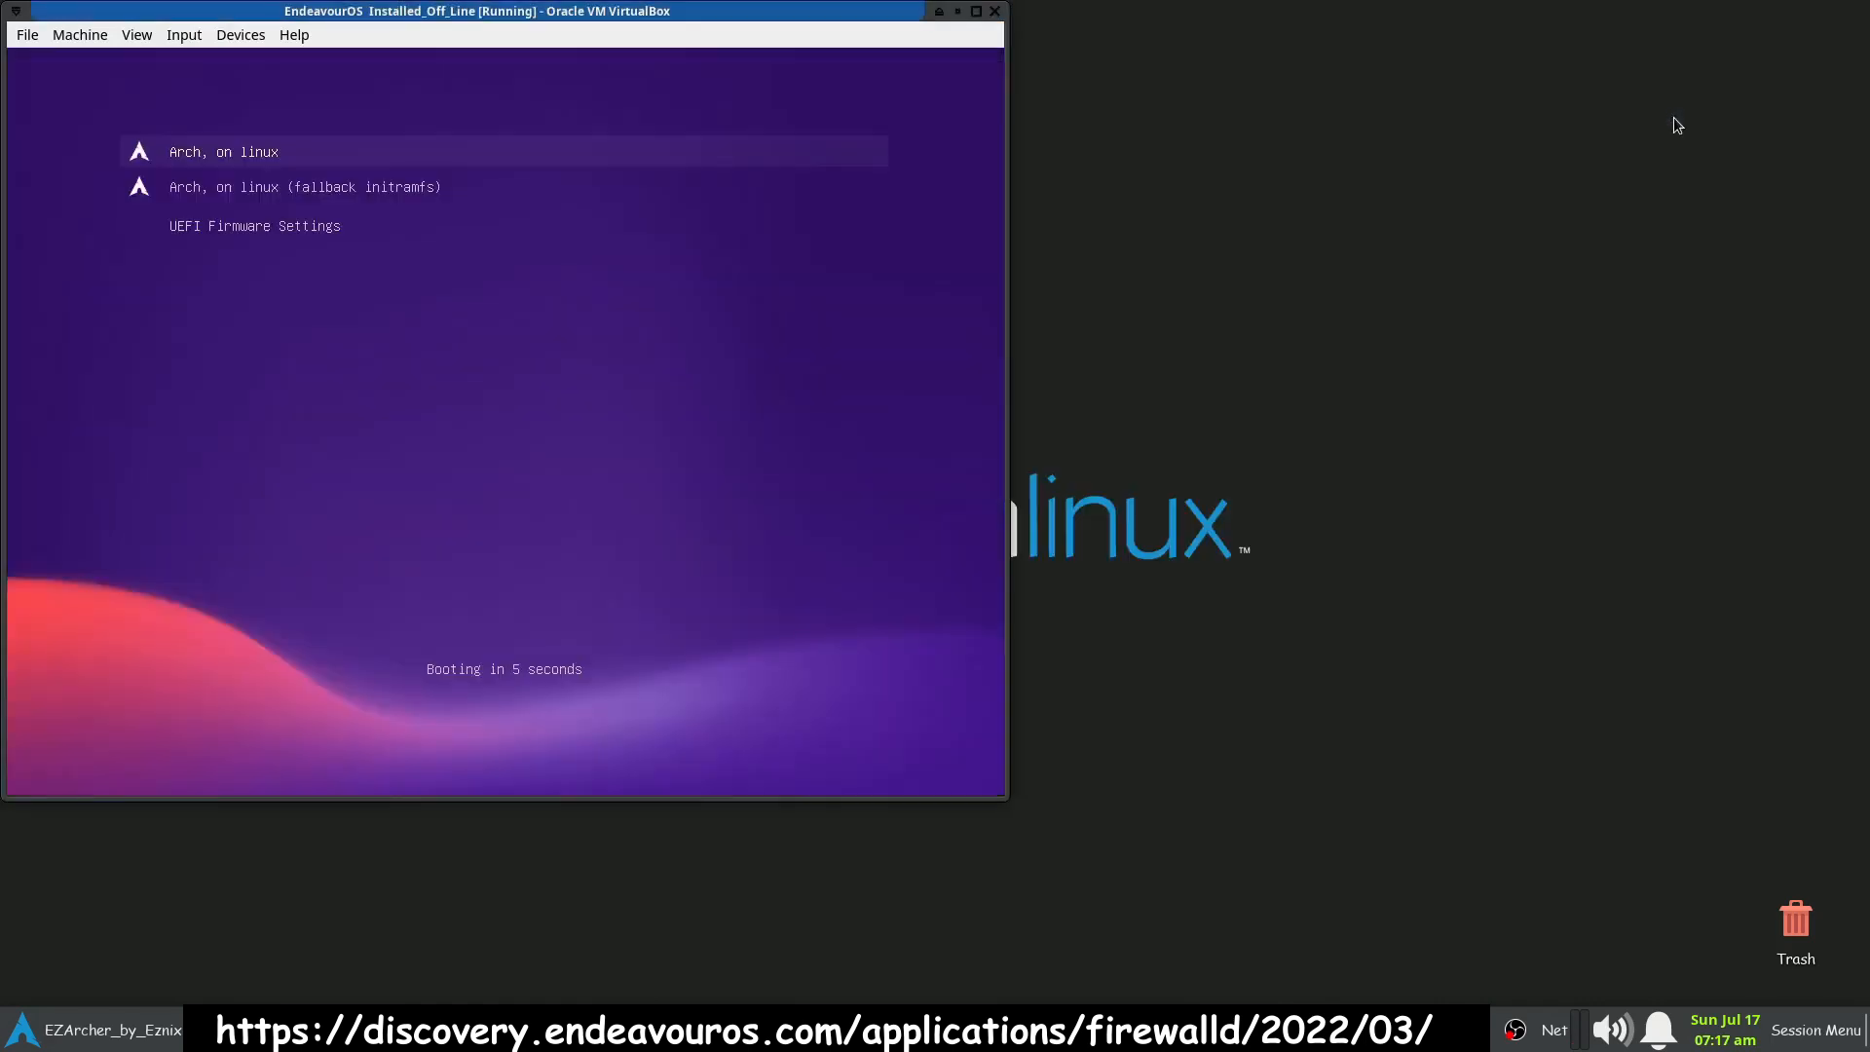
key(Return)
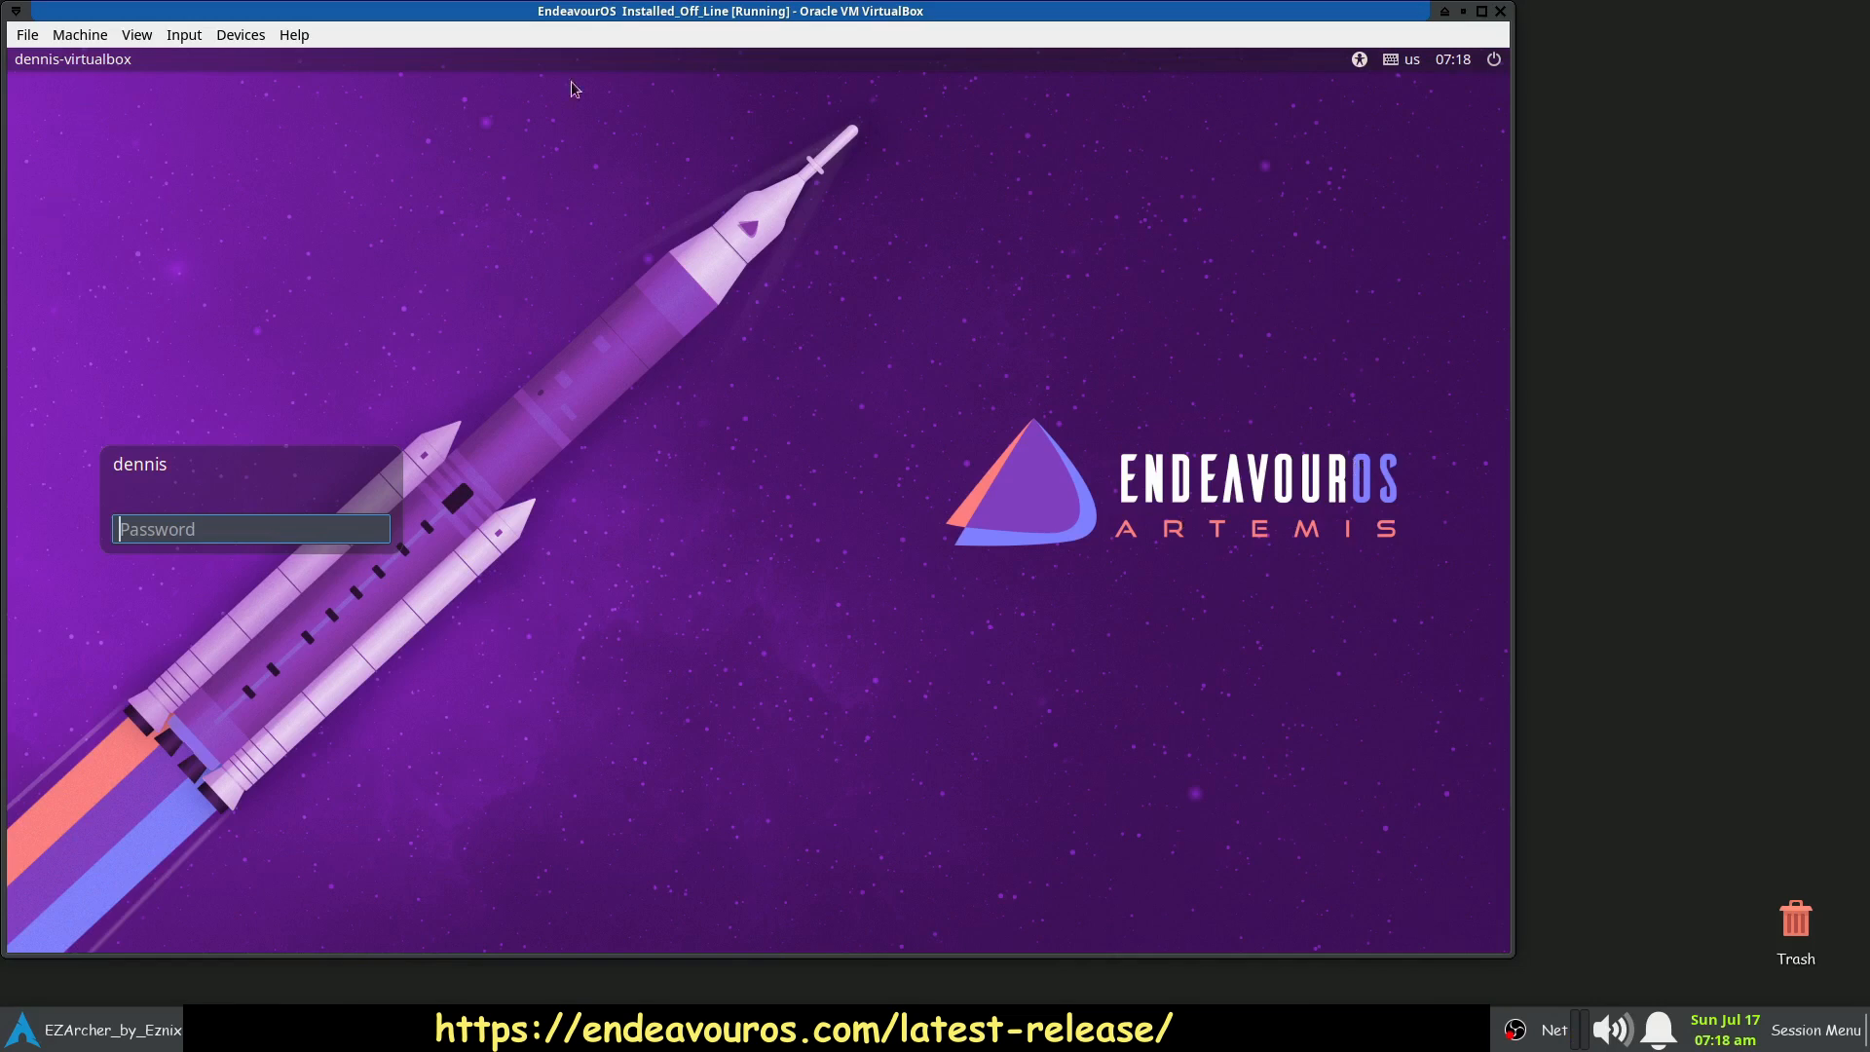
- Check the login screen's power options, then enter the account password to log in to the EndeavourOS desktop
click(1493, 60)
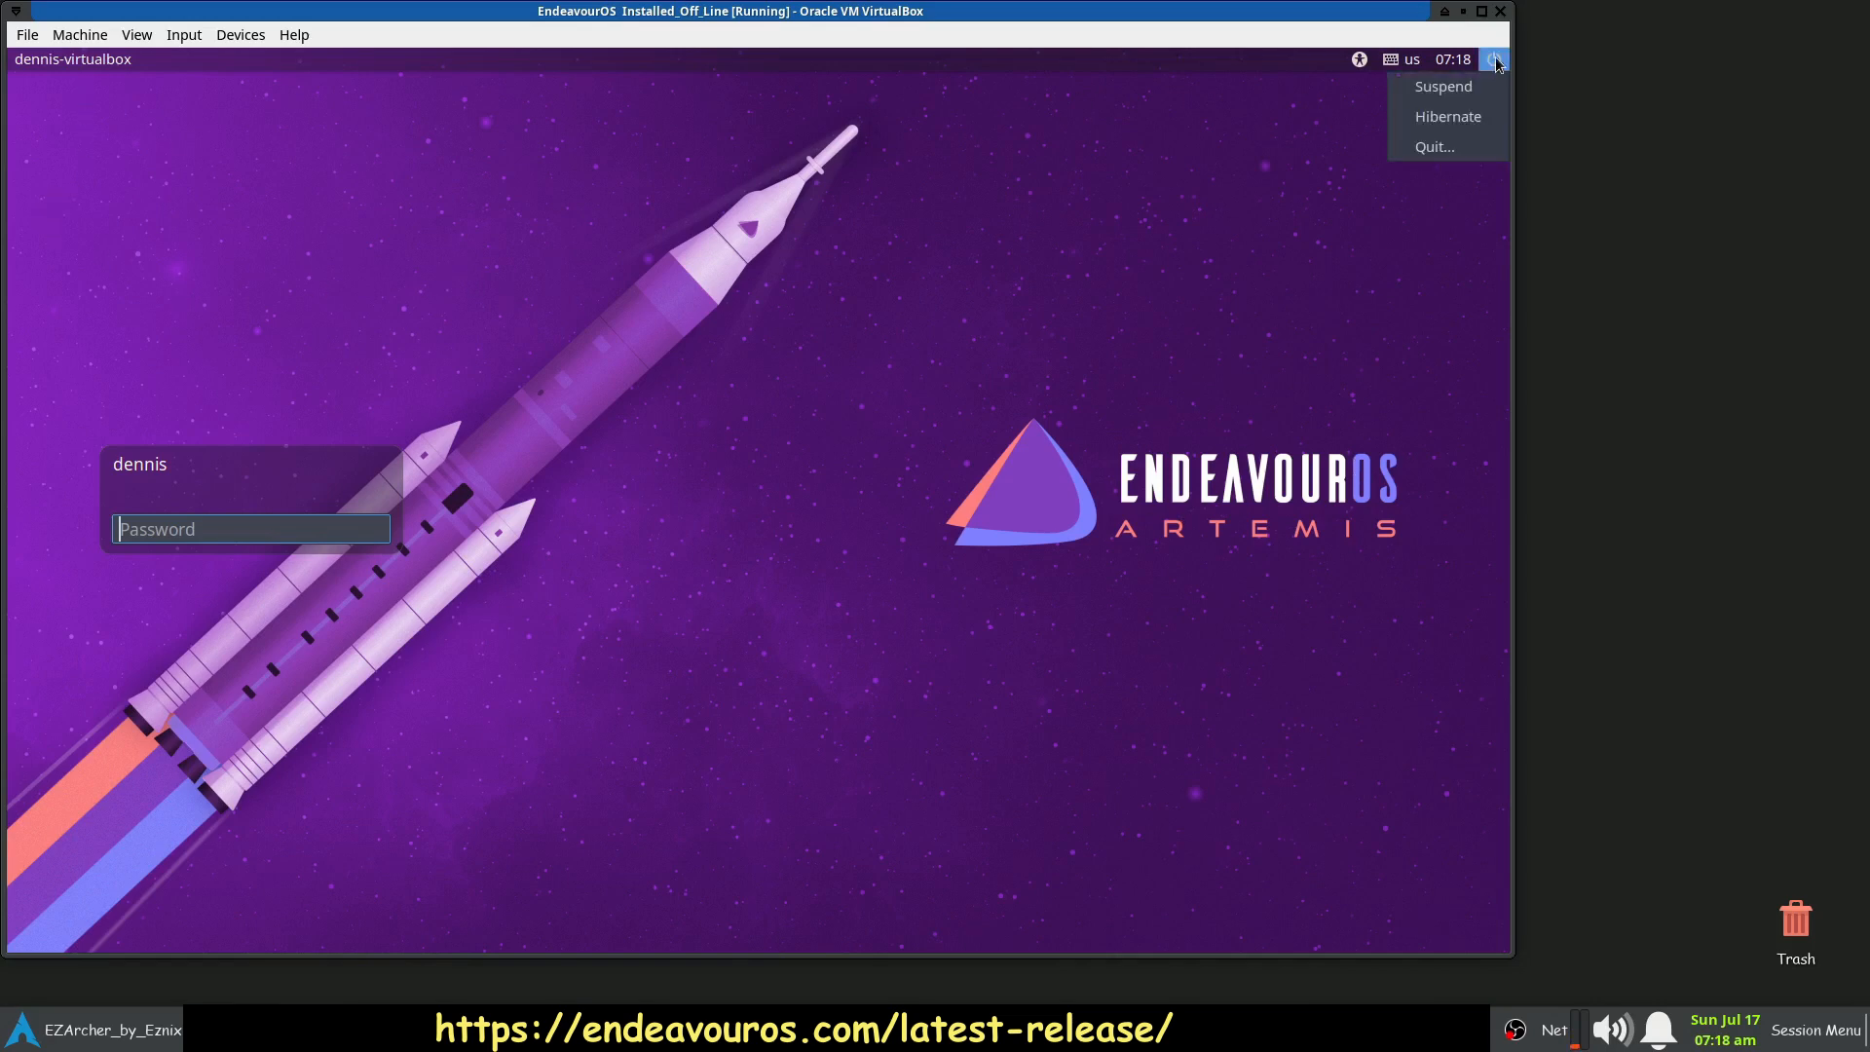
click(1420, 215)
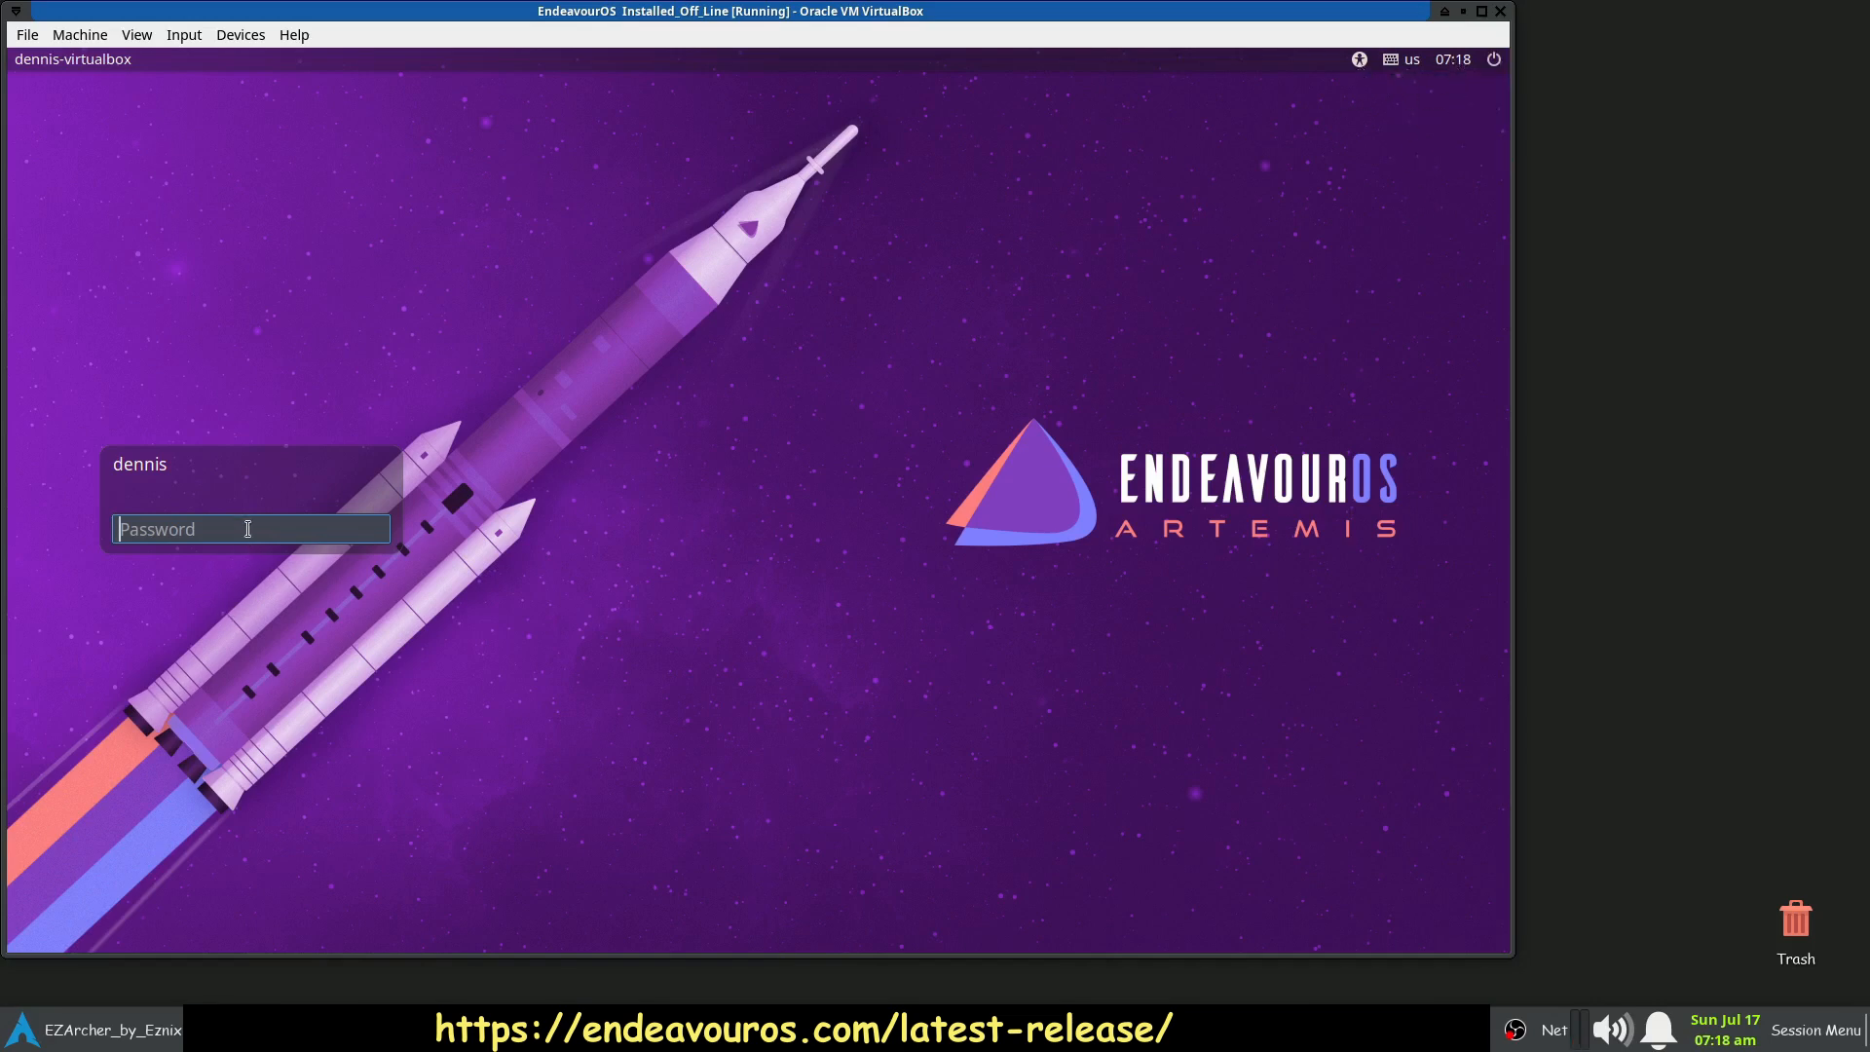
text(••••)
key(Return)
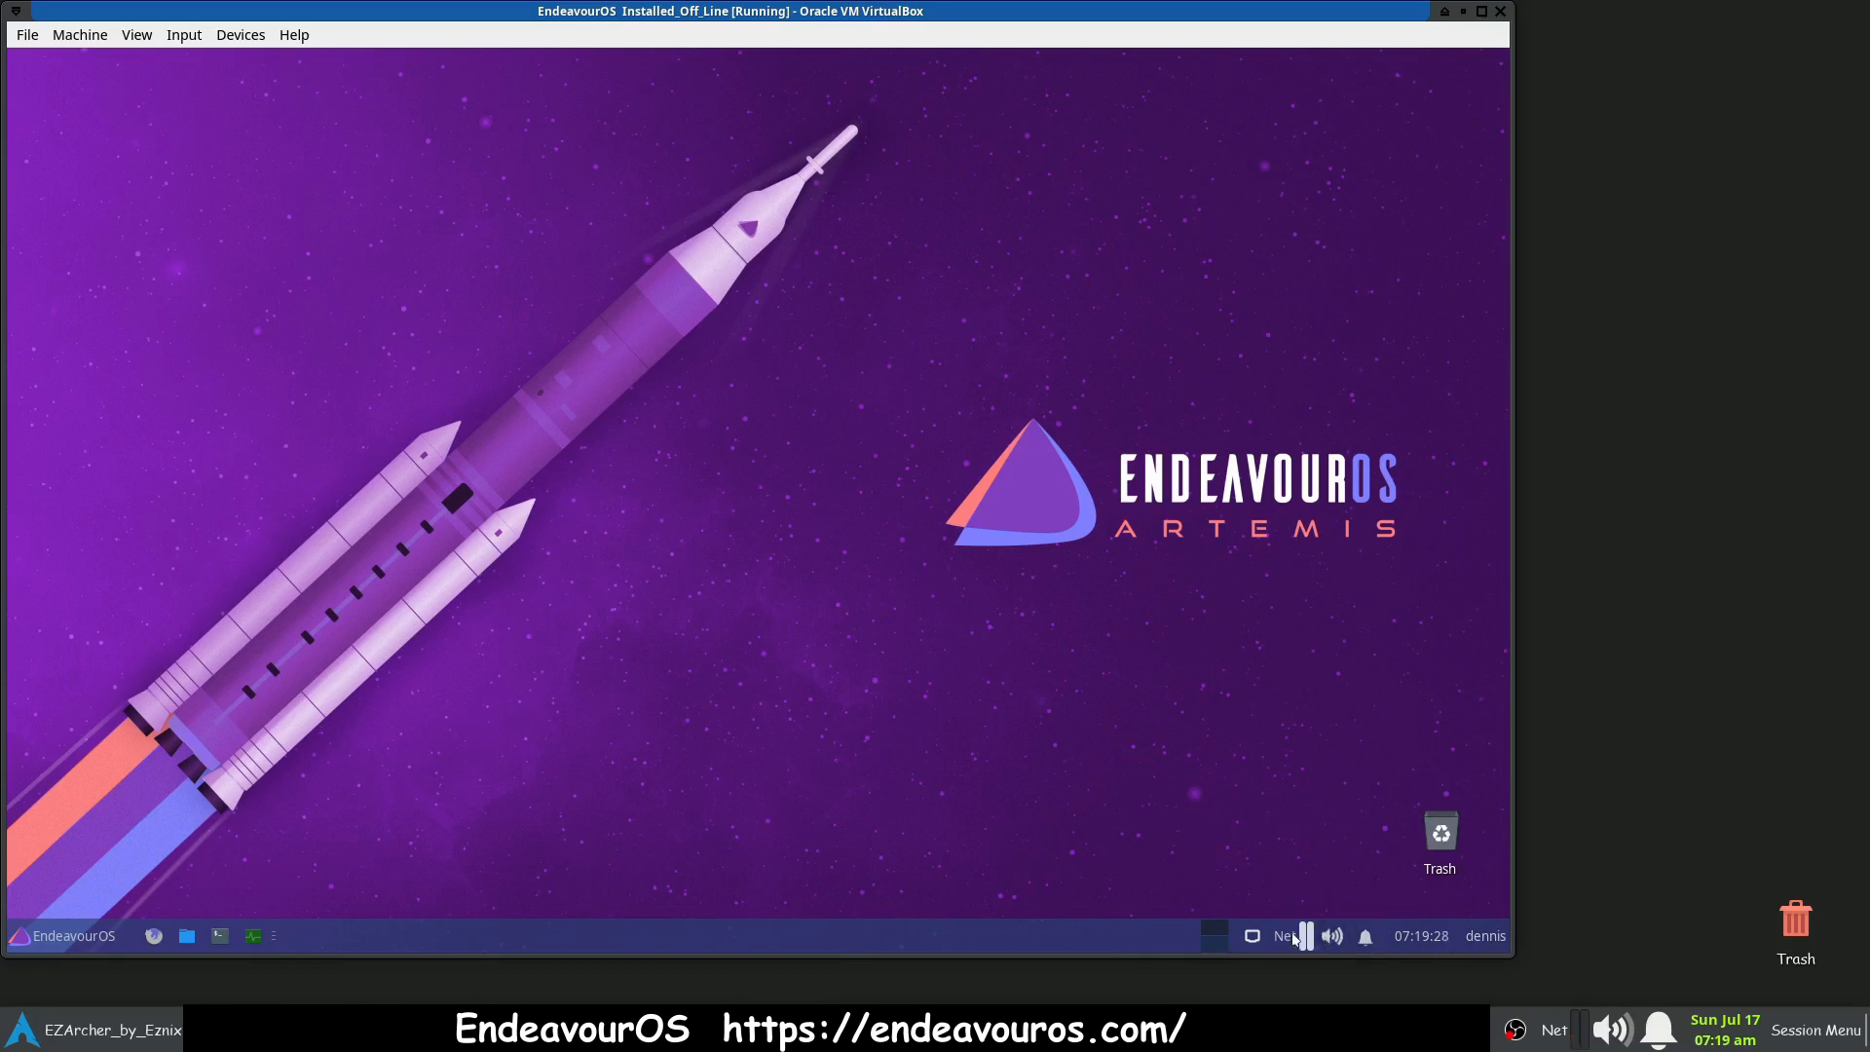
- Open the Glances system monitor, center its window, highlight the used memory figure, and close it
mouse_move(1293, 938)
click(255, 938)
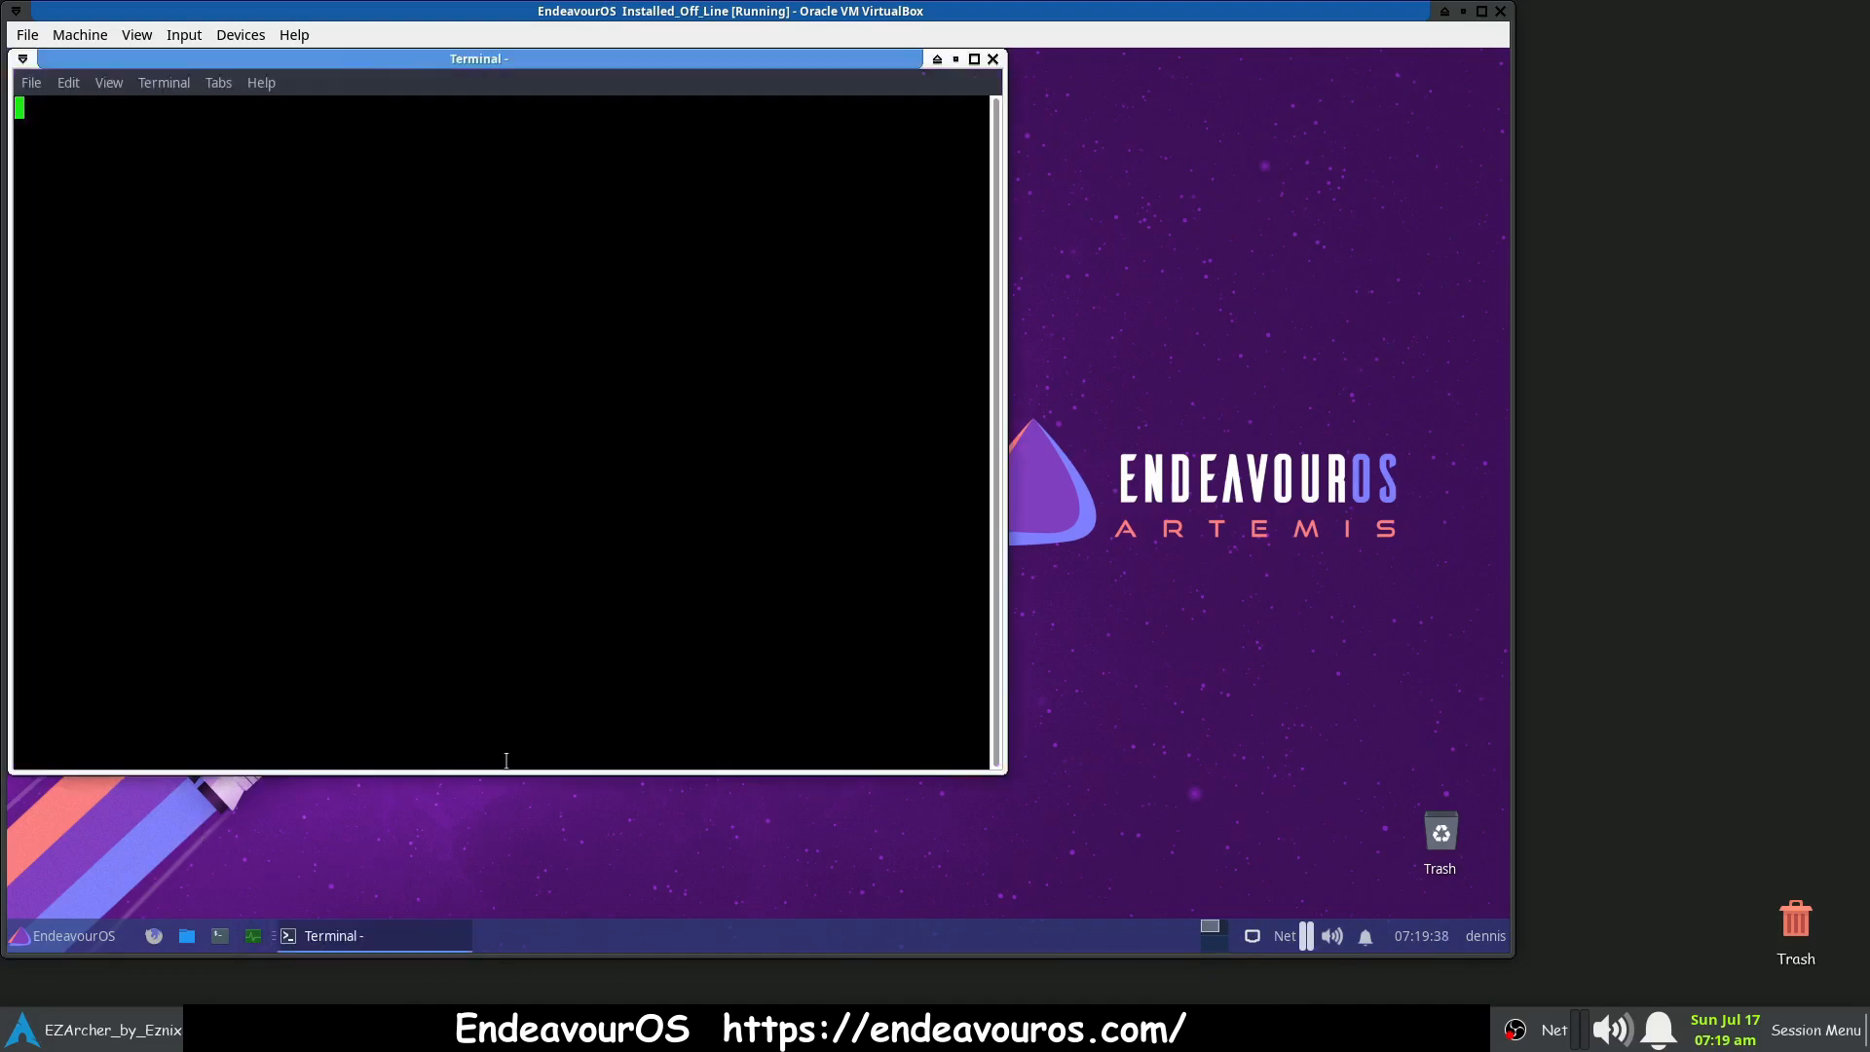
drag(874, 88, 1172, 93)
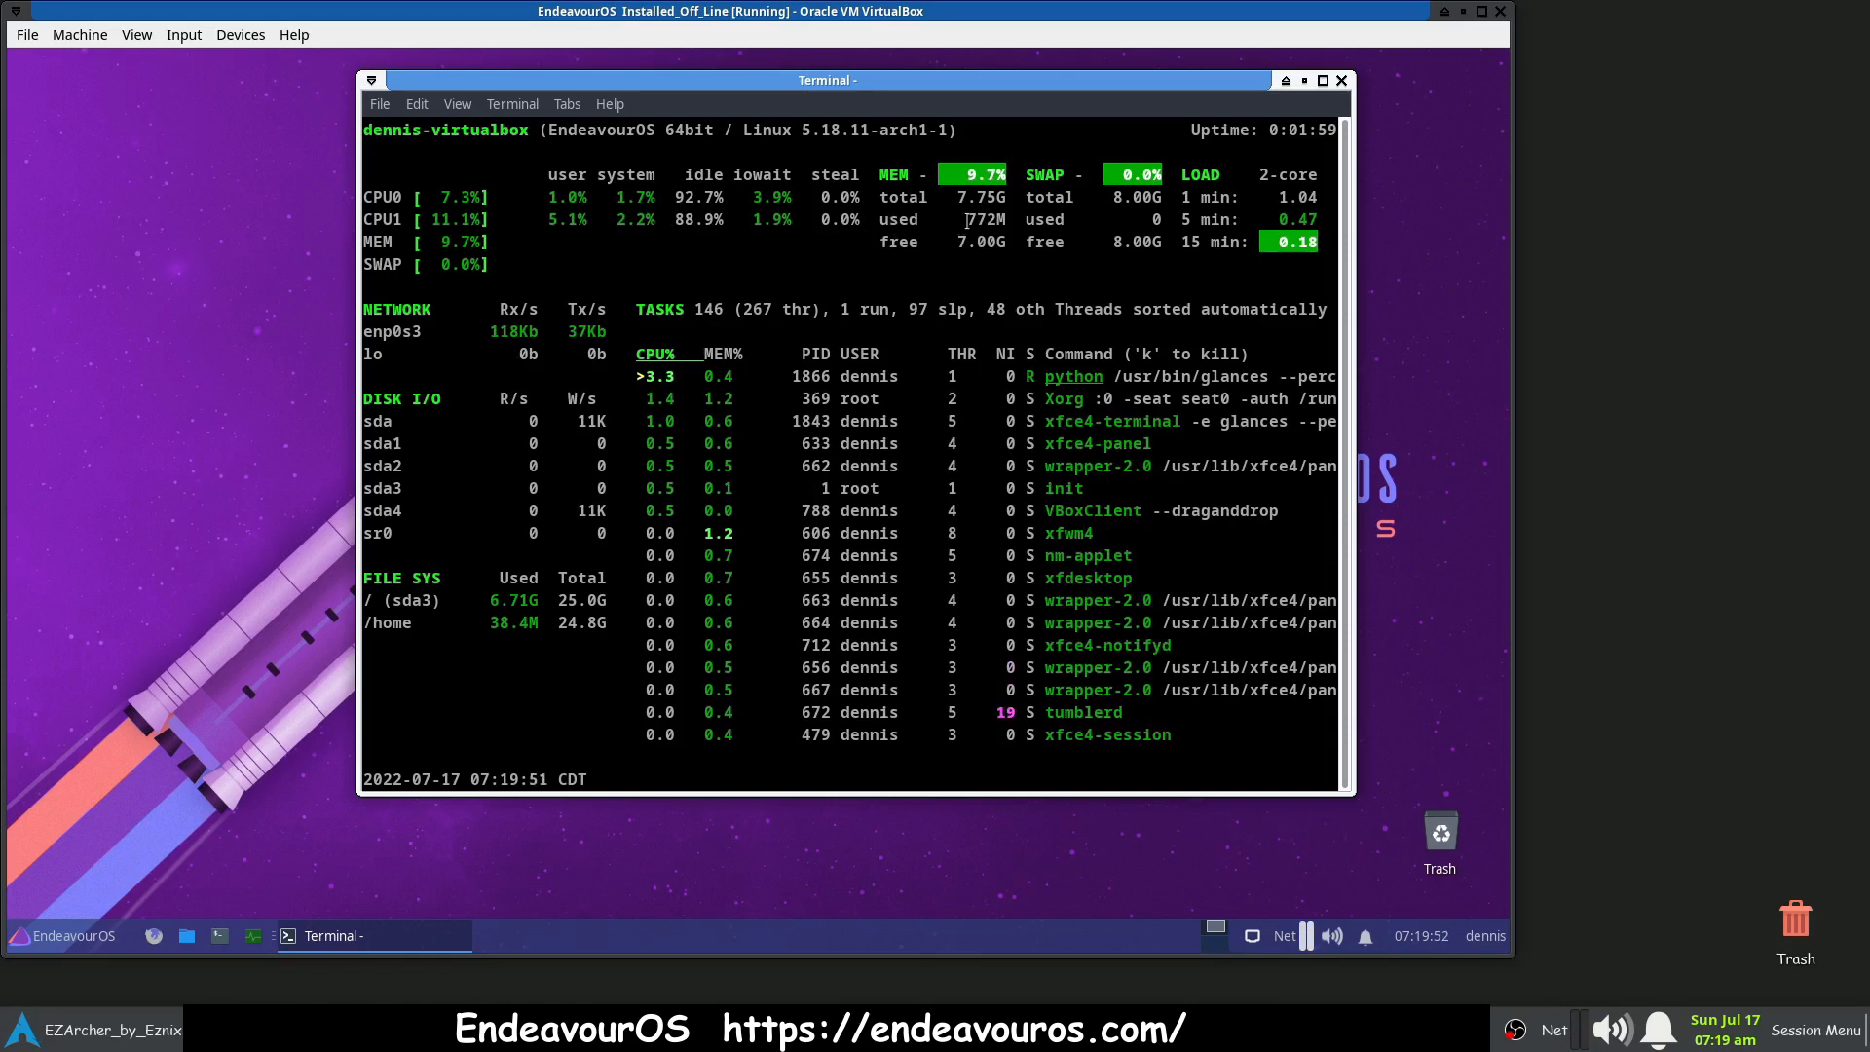
drag(967, 220, 1013, 214)
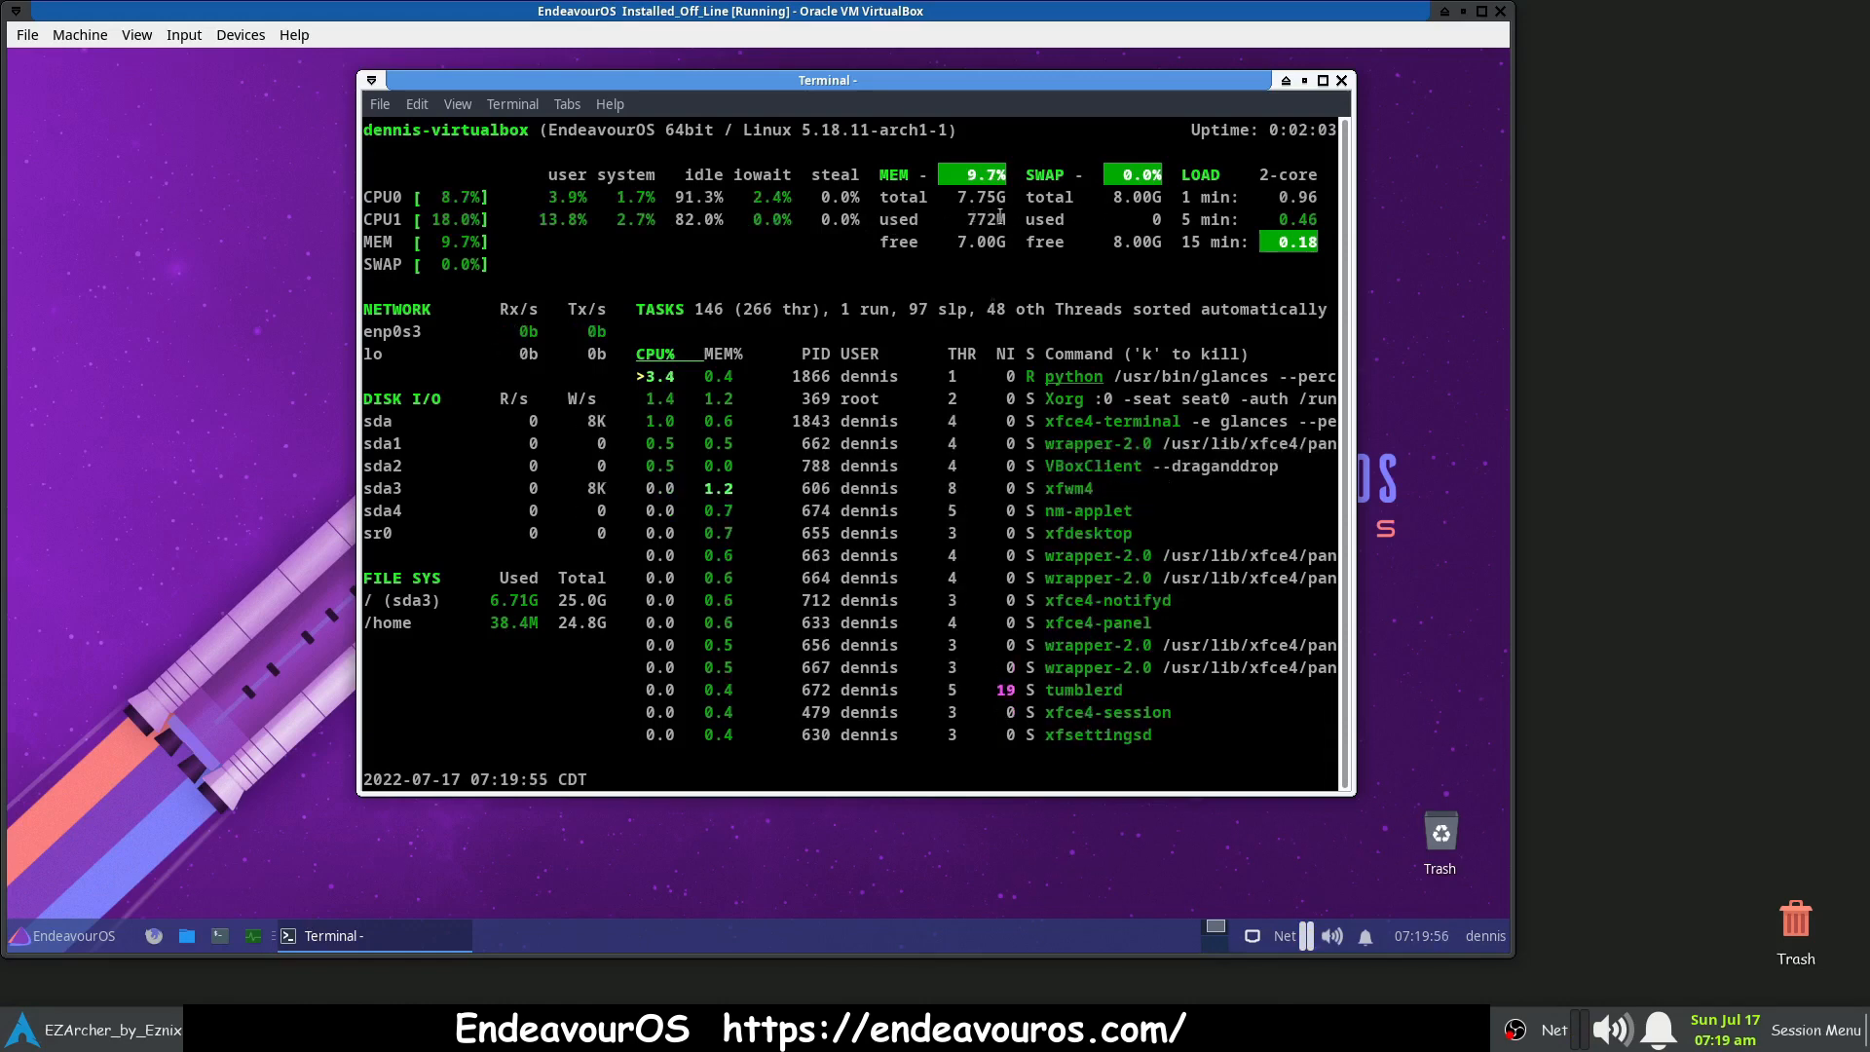
drag(964, 215, 1027, 218)
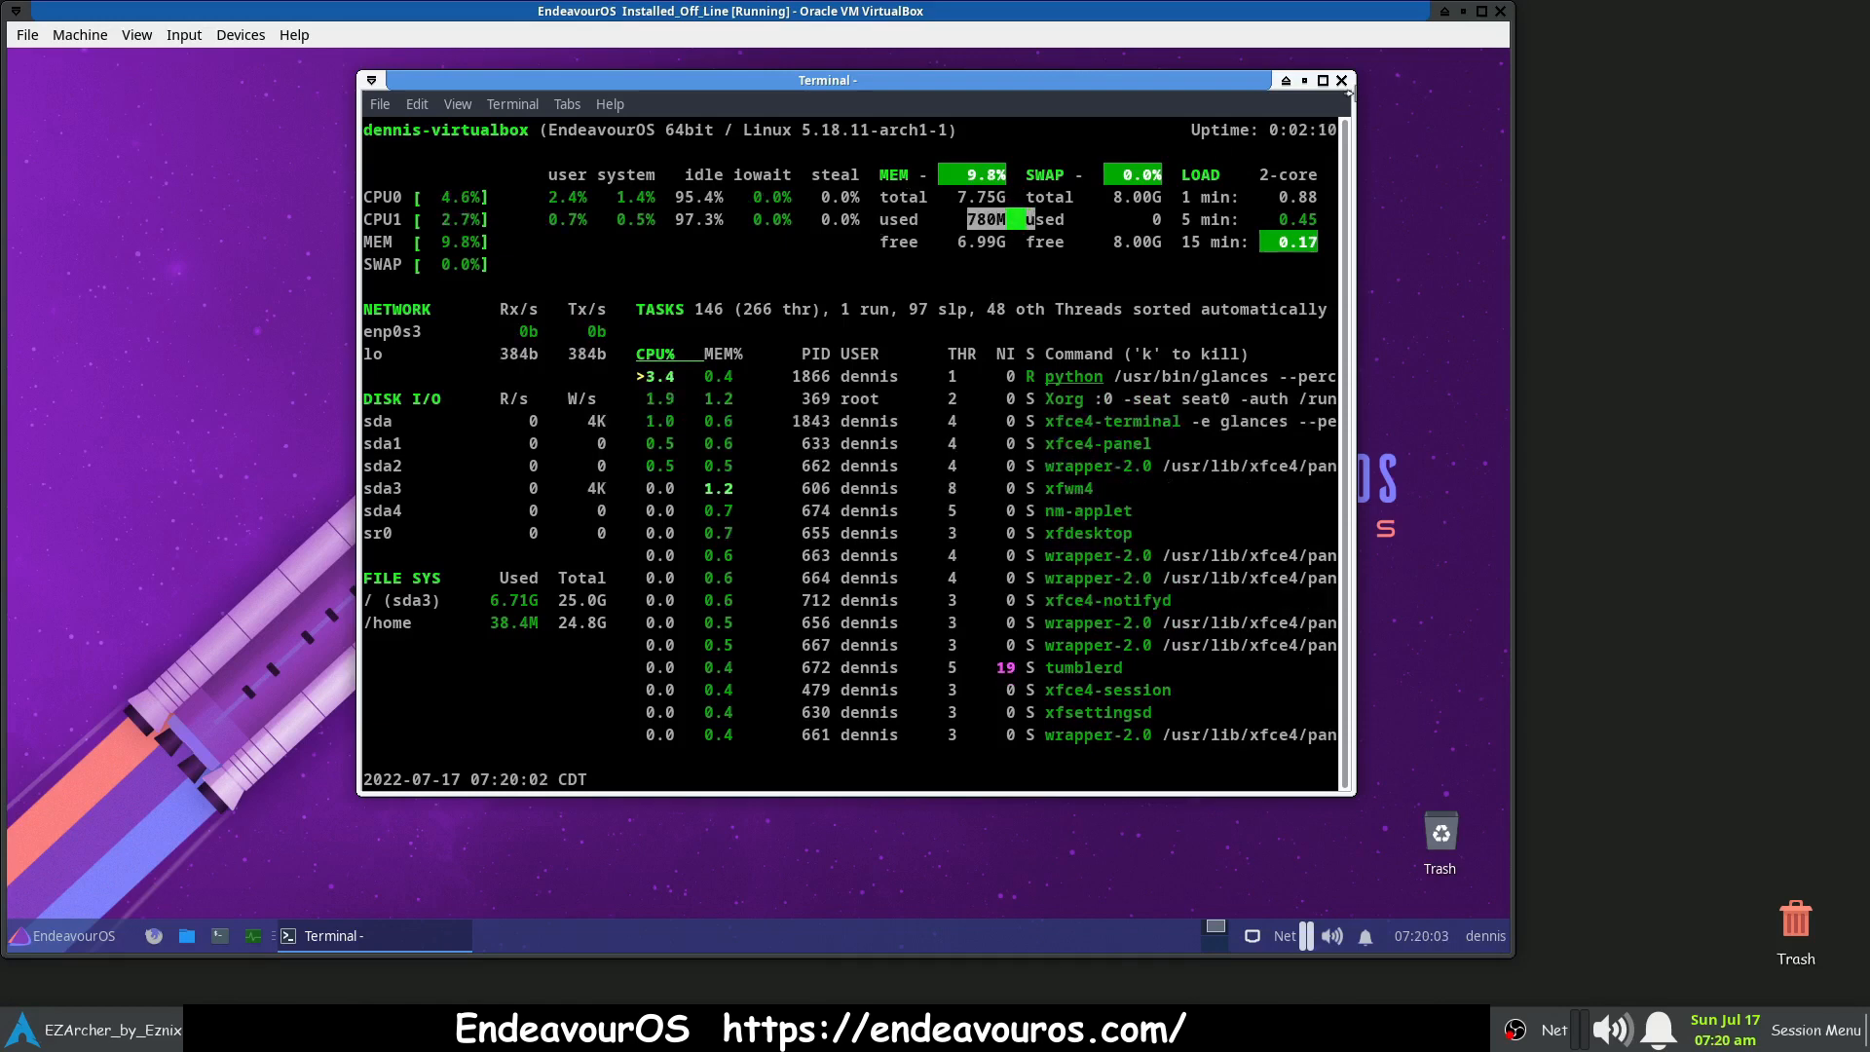
click(1342, 81)
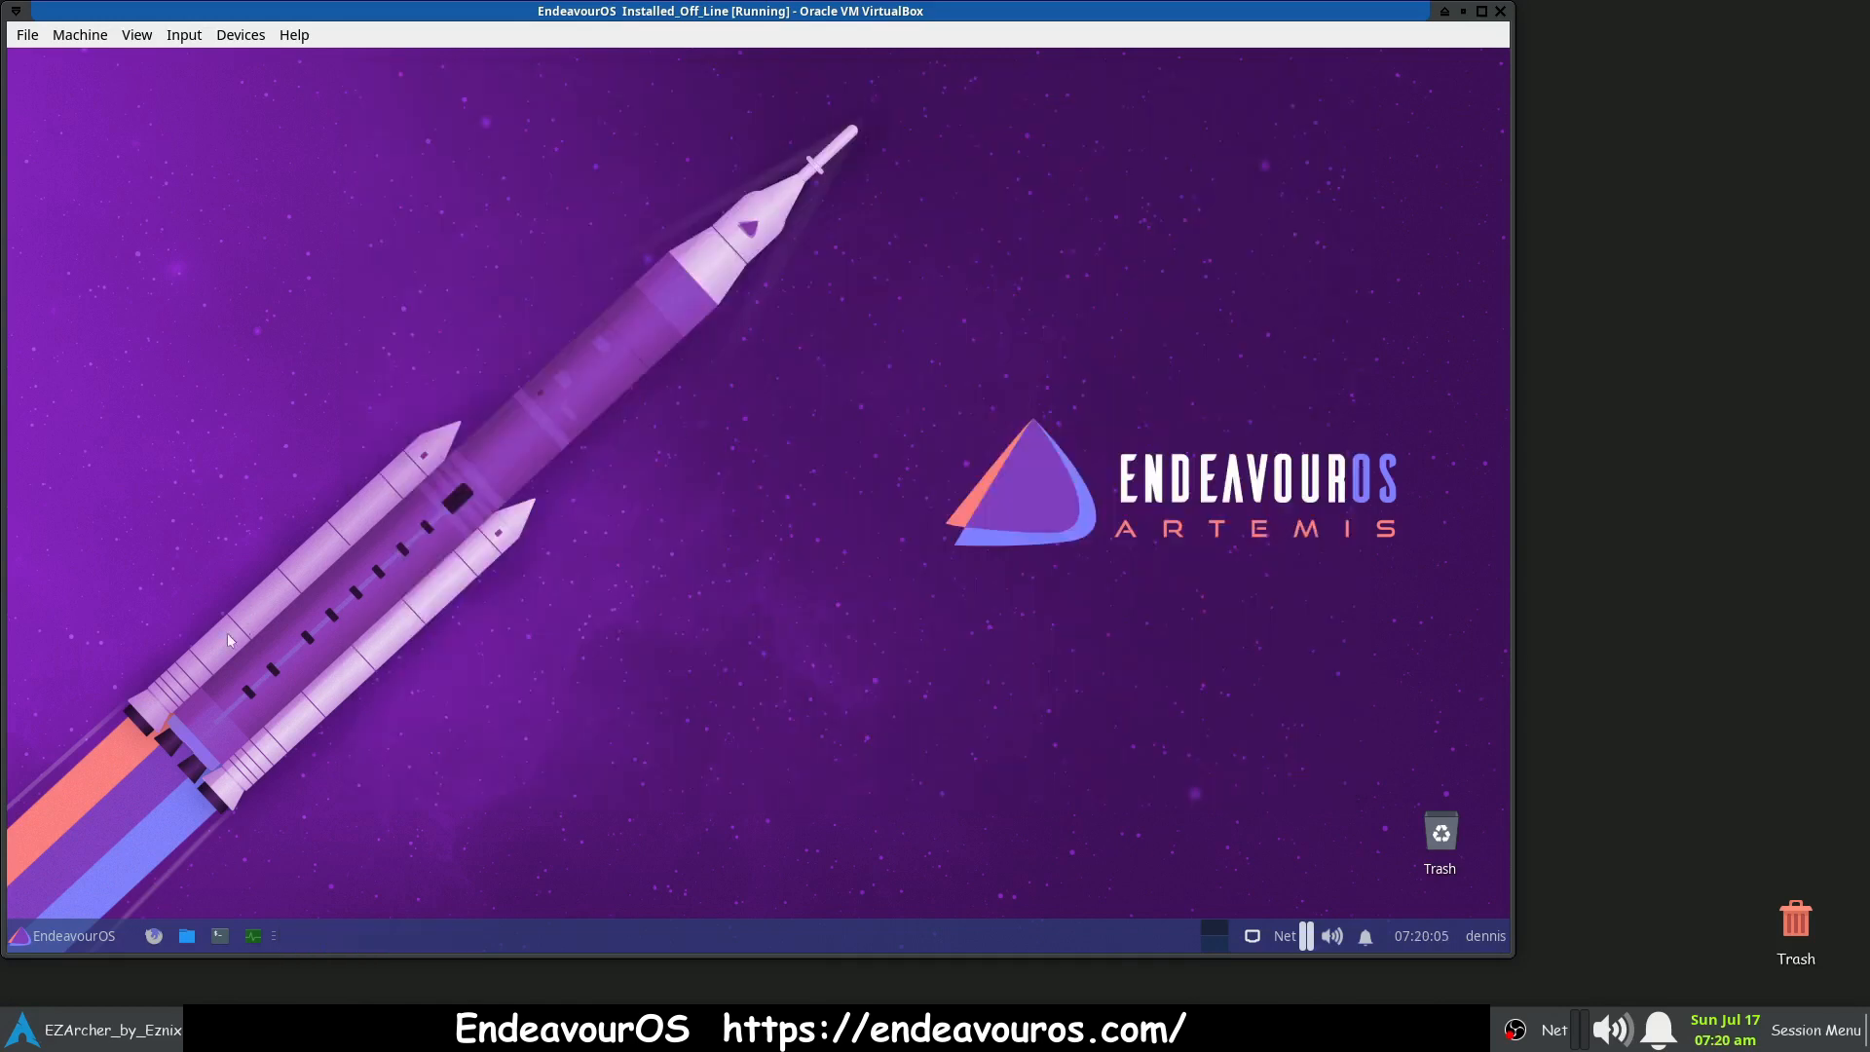
- Open a terminal window, move it toward the middle of the desktop, and close it
click(221, 937)
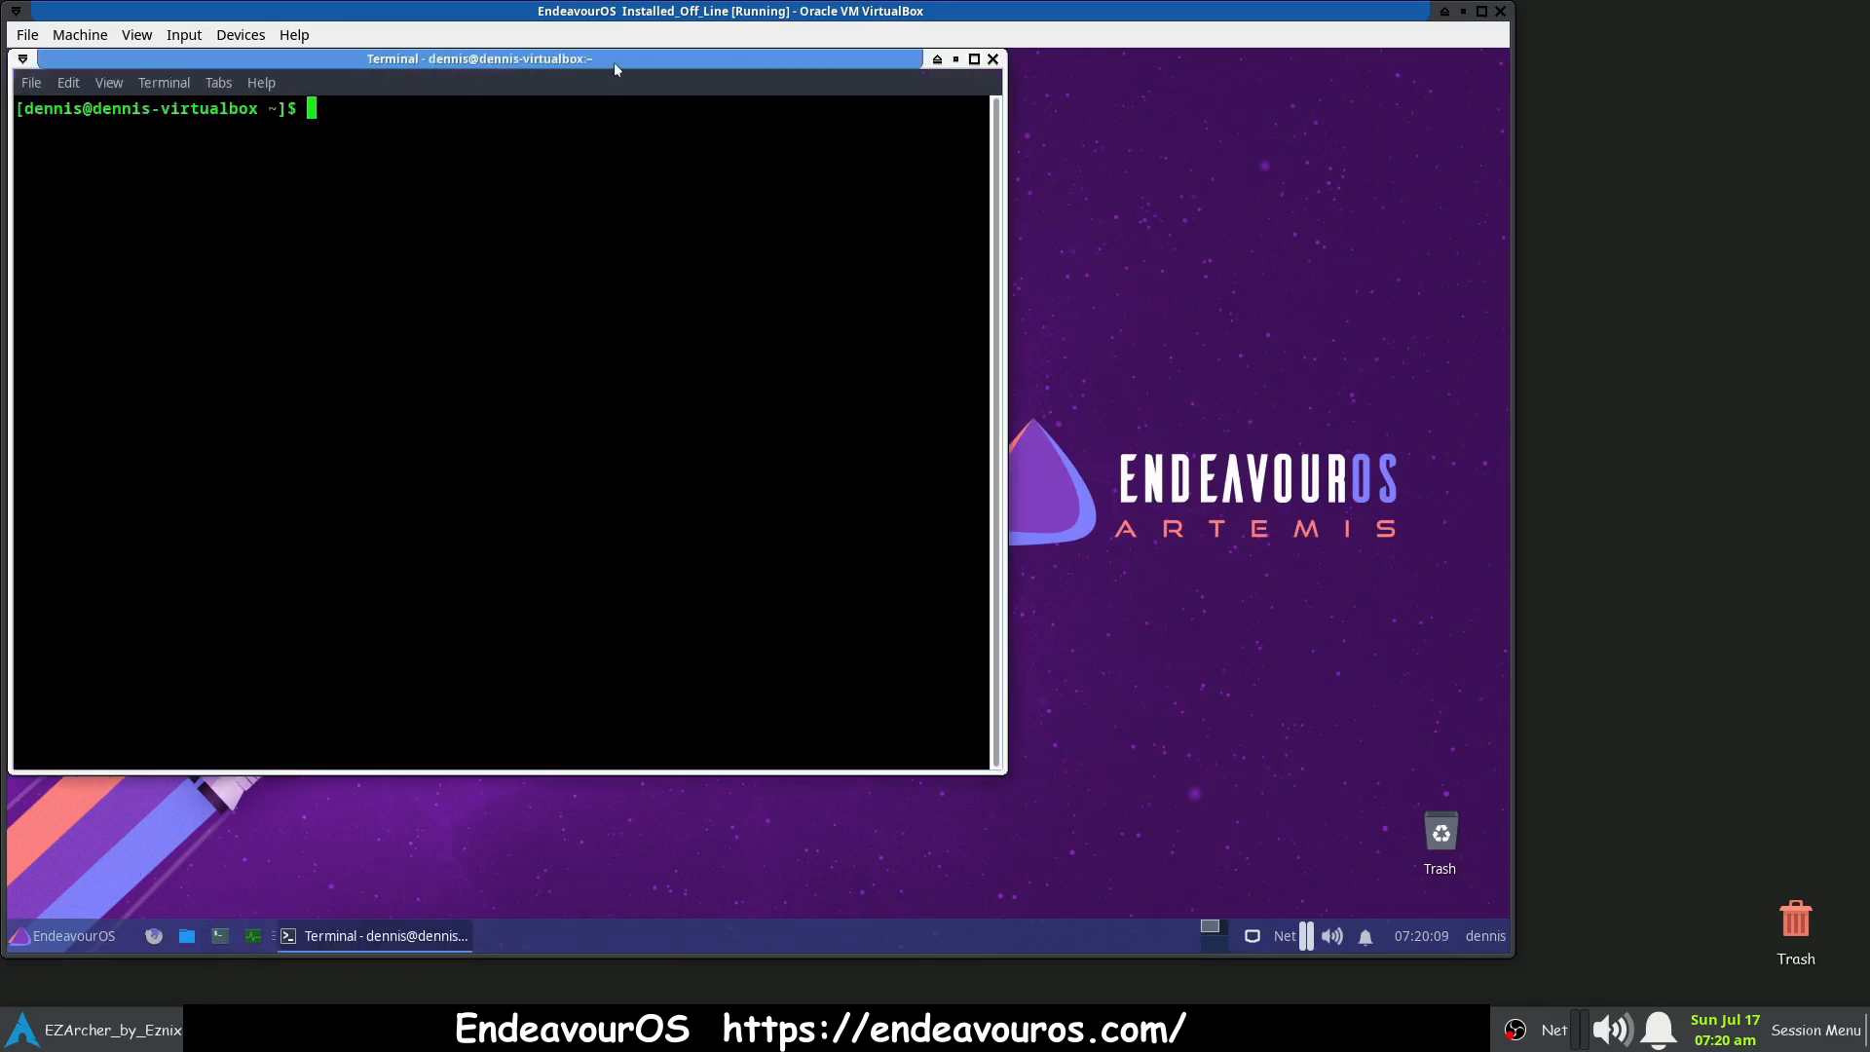
drag(613, 66, 1026, 131)
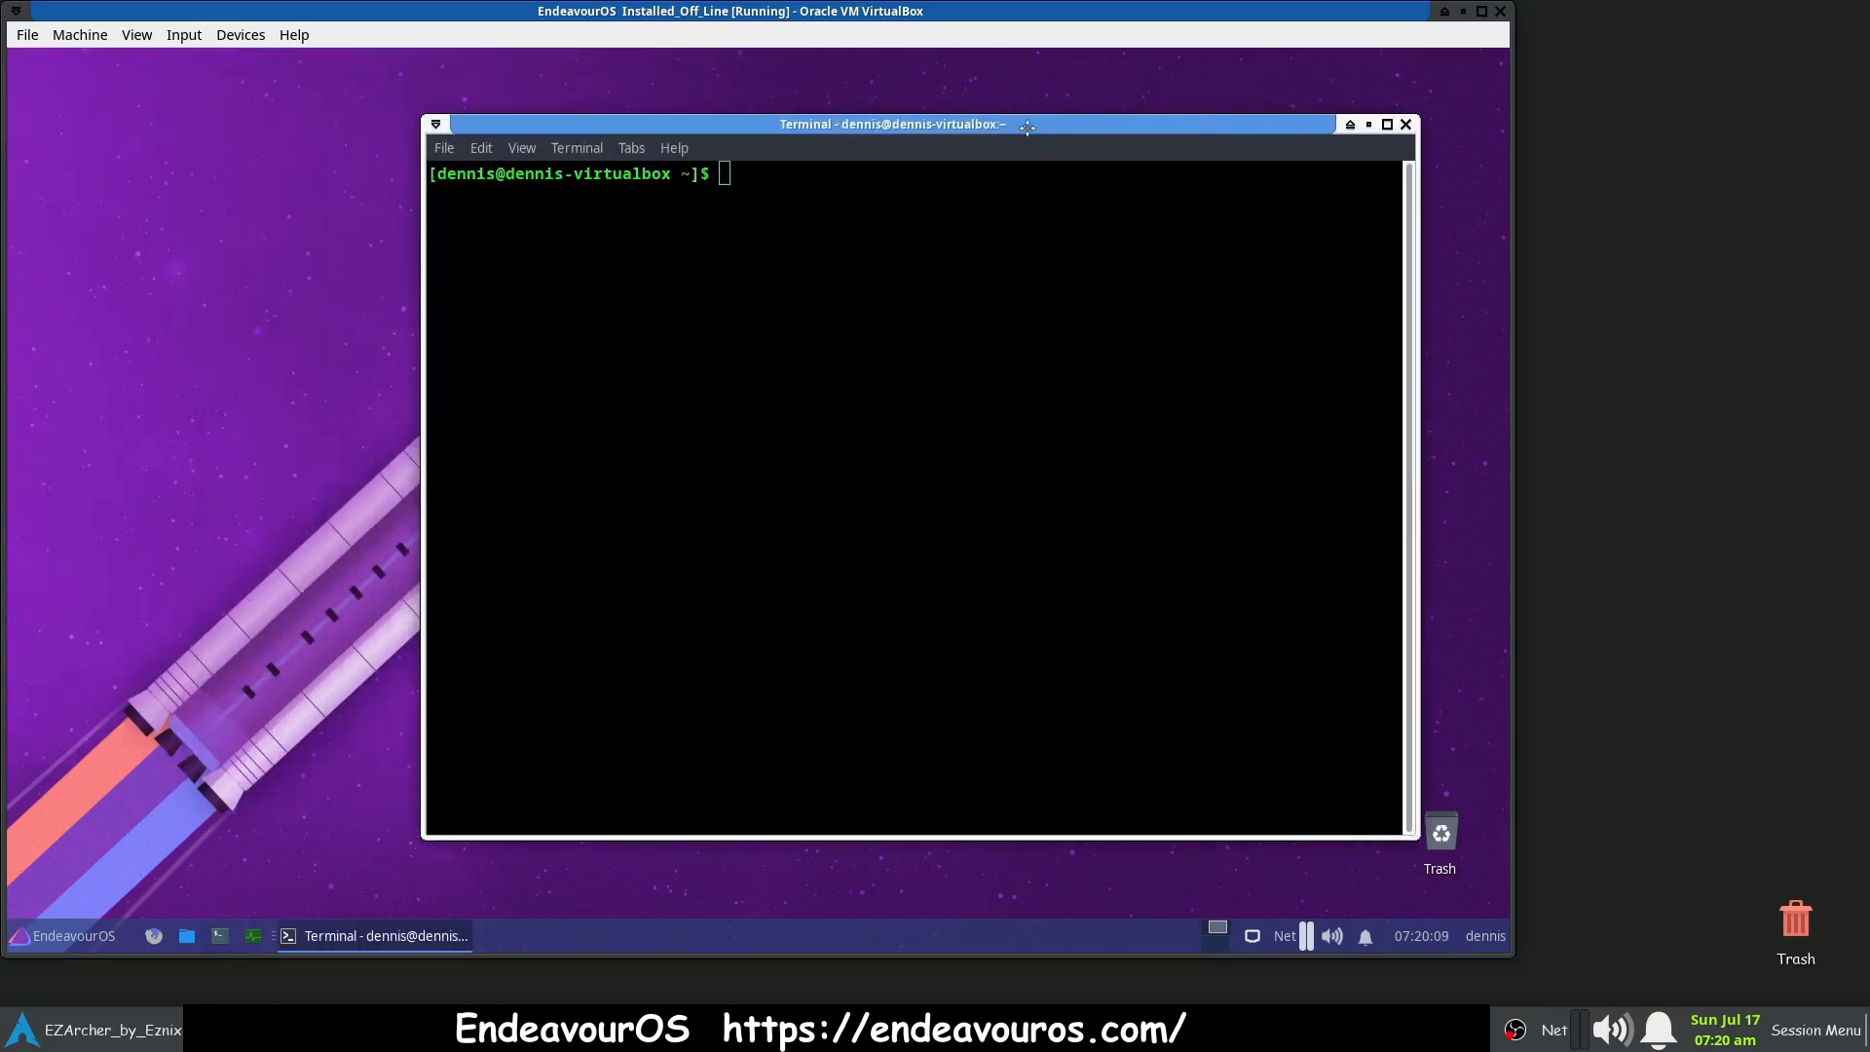
click(1406, 125)
- Open the Thunar file manager, view its About information, and close it
click(186, 935)
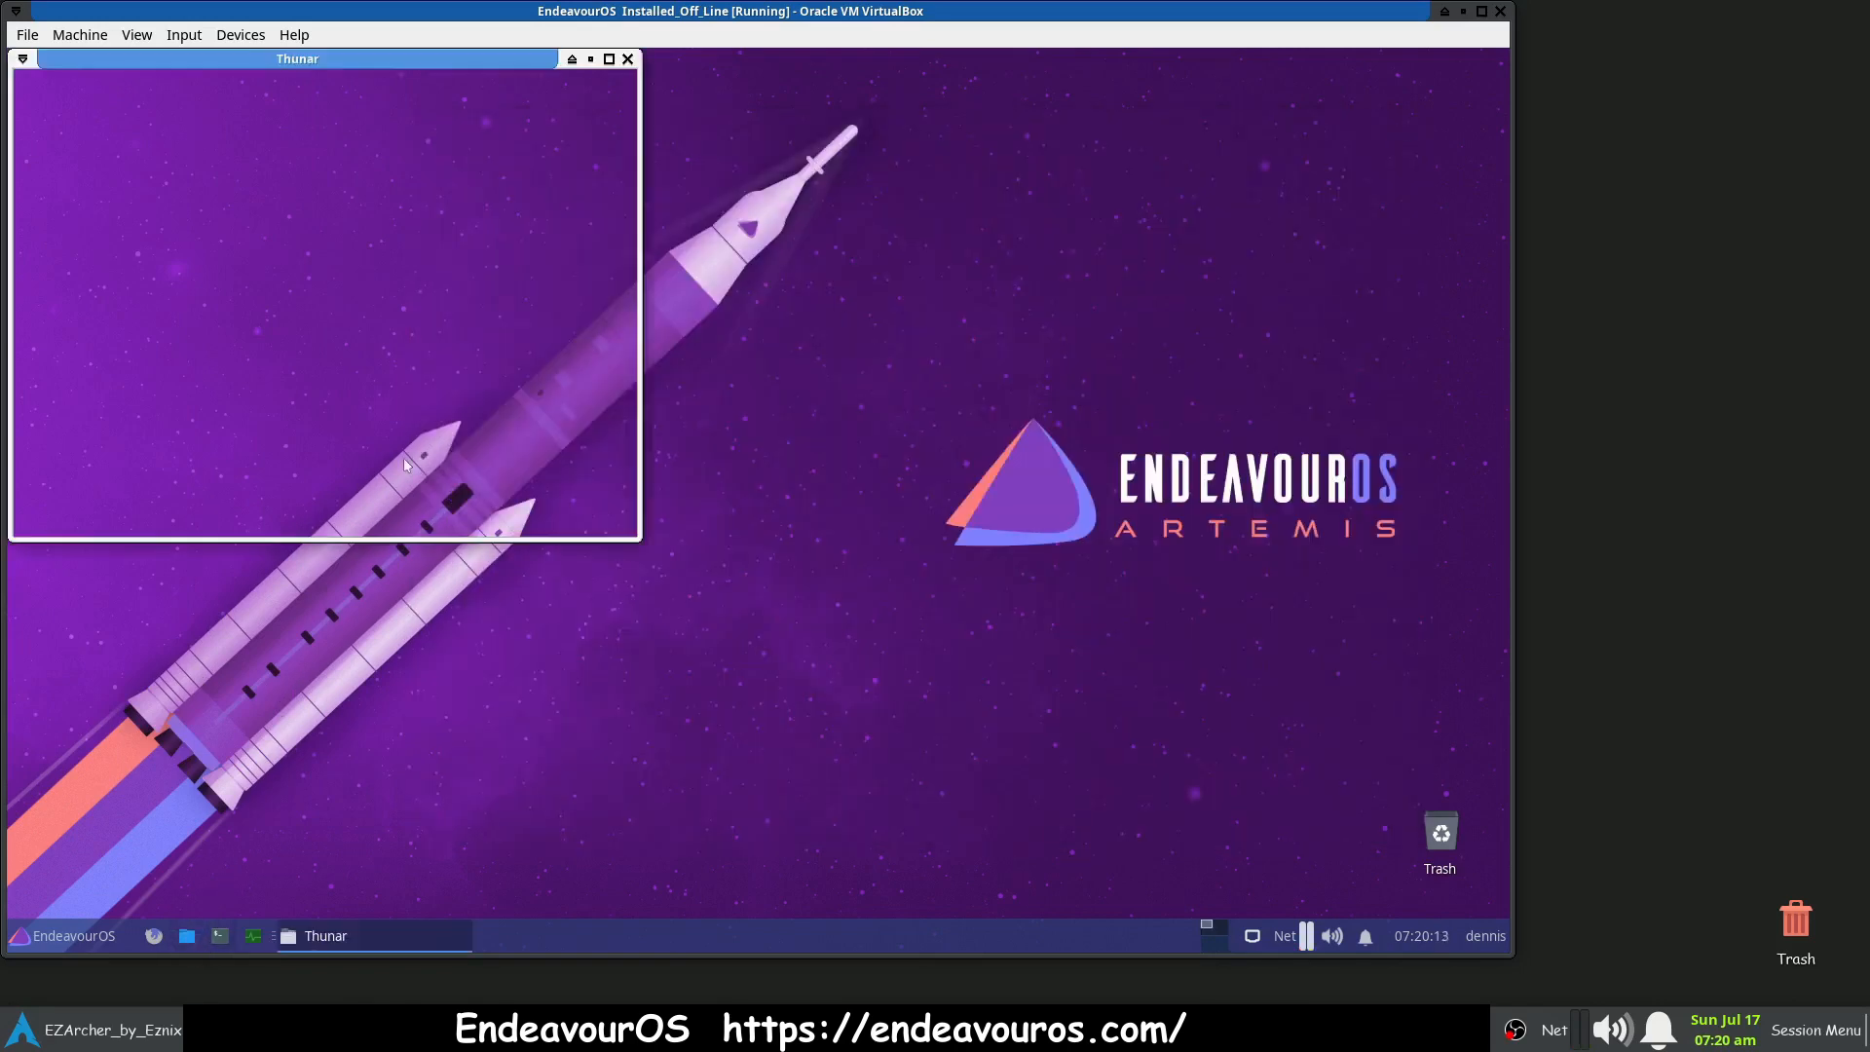
click(184, 83)
click(214, 141)
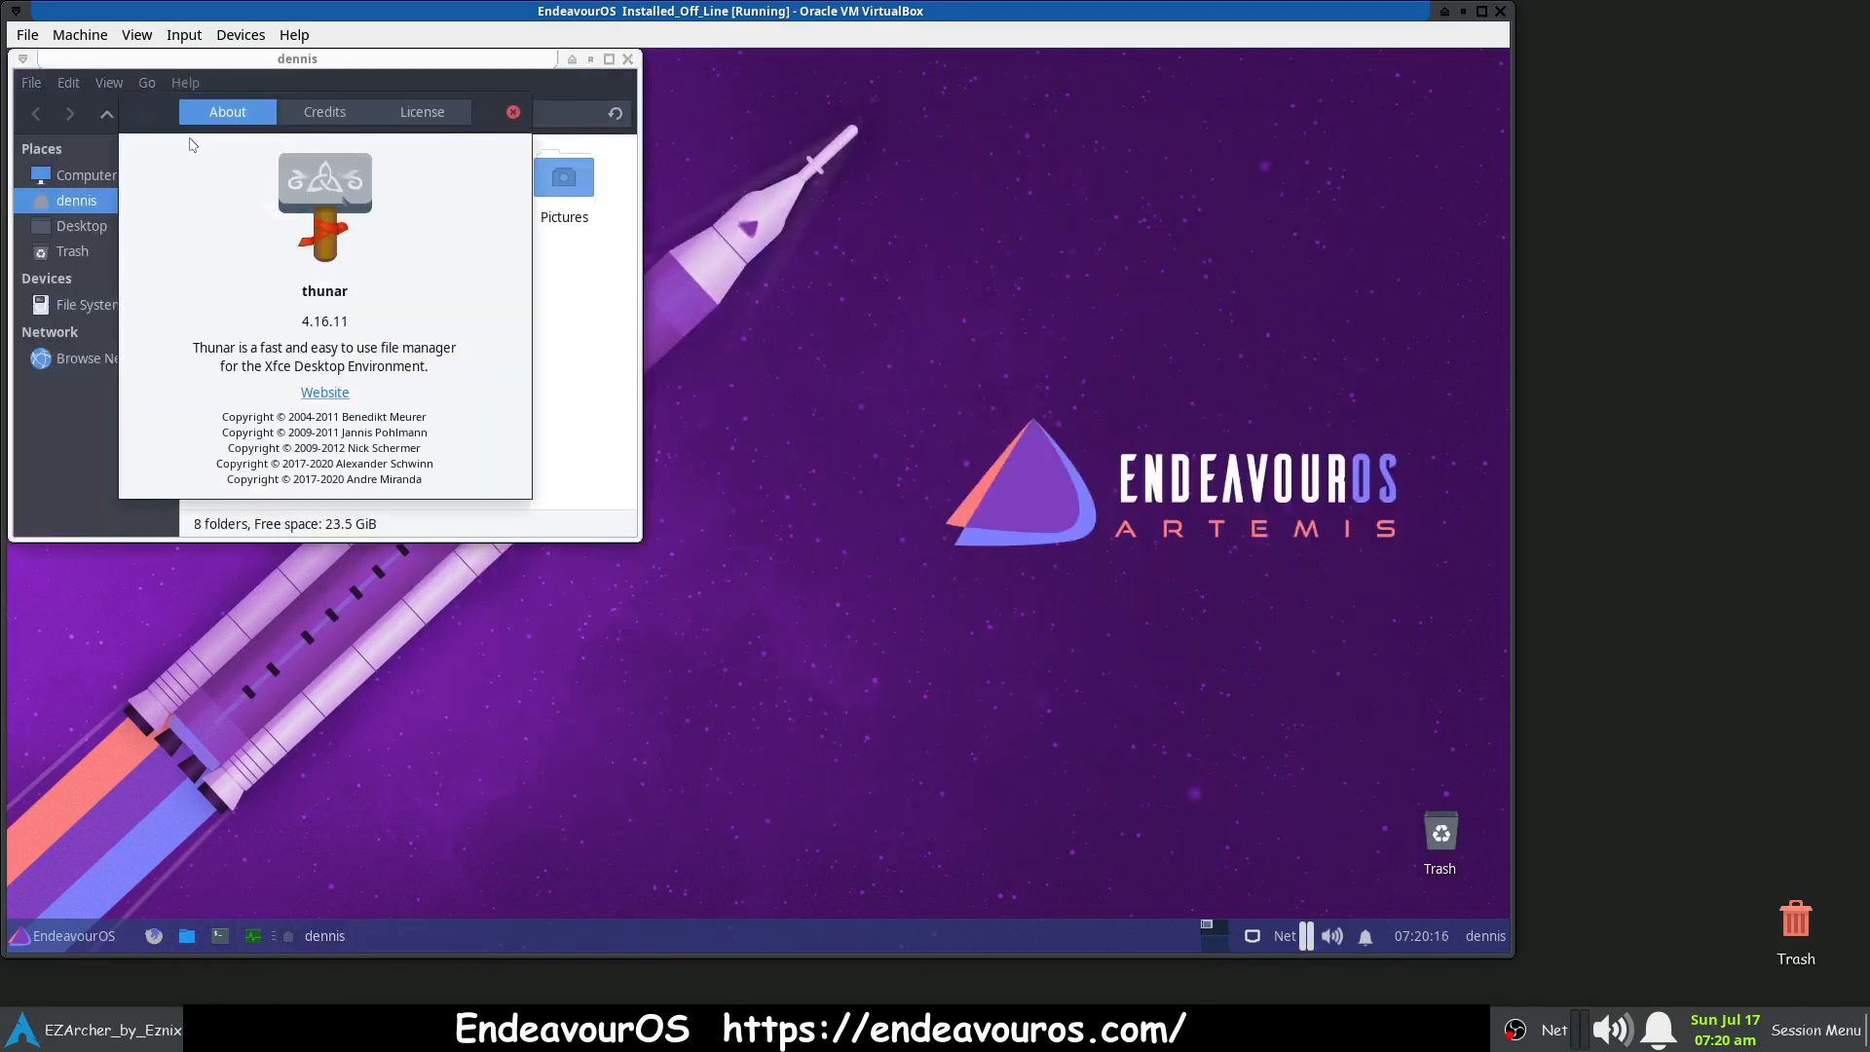
click(513, 112)
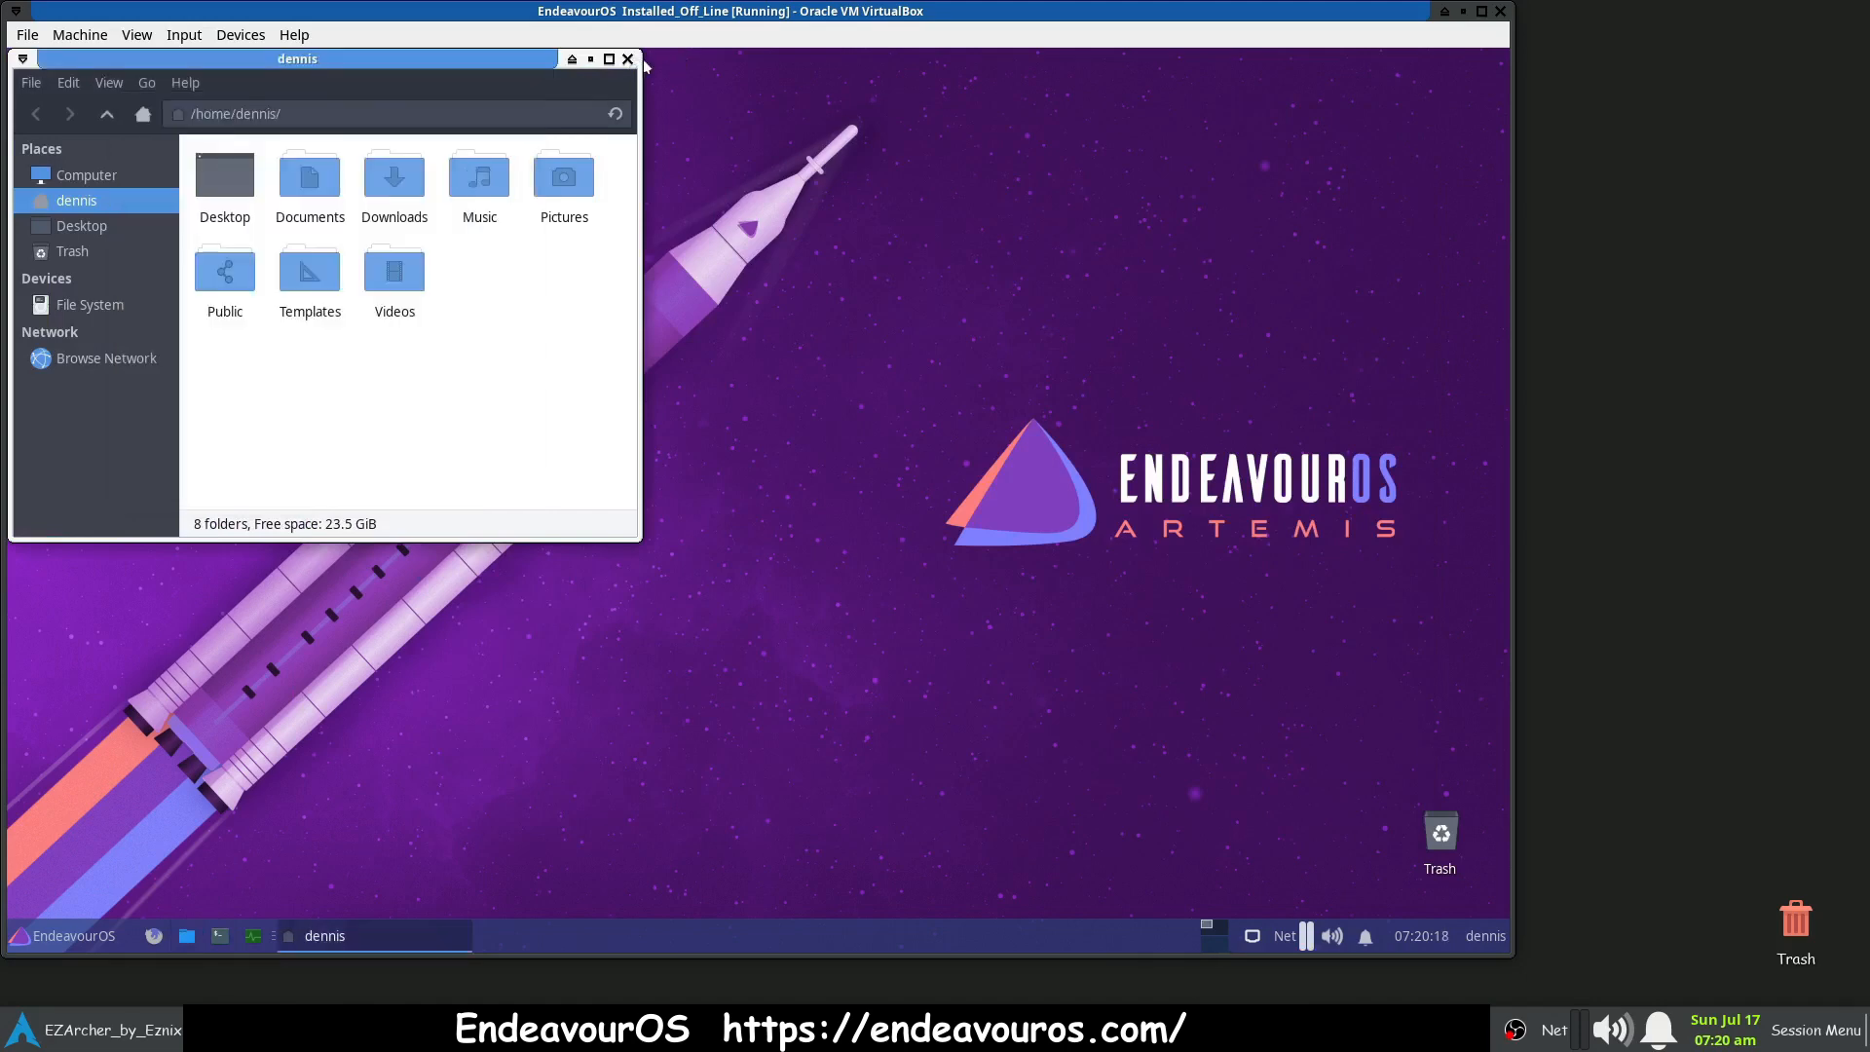
click(628, 59)
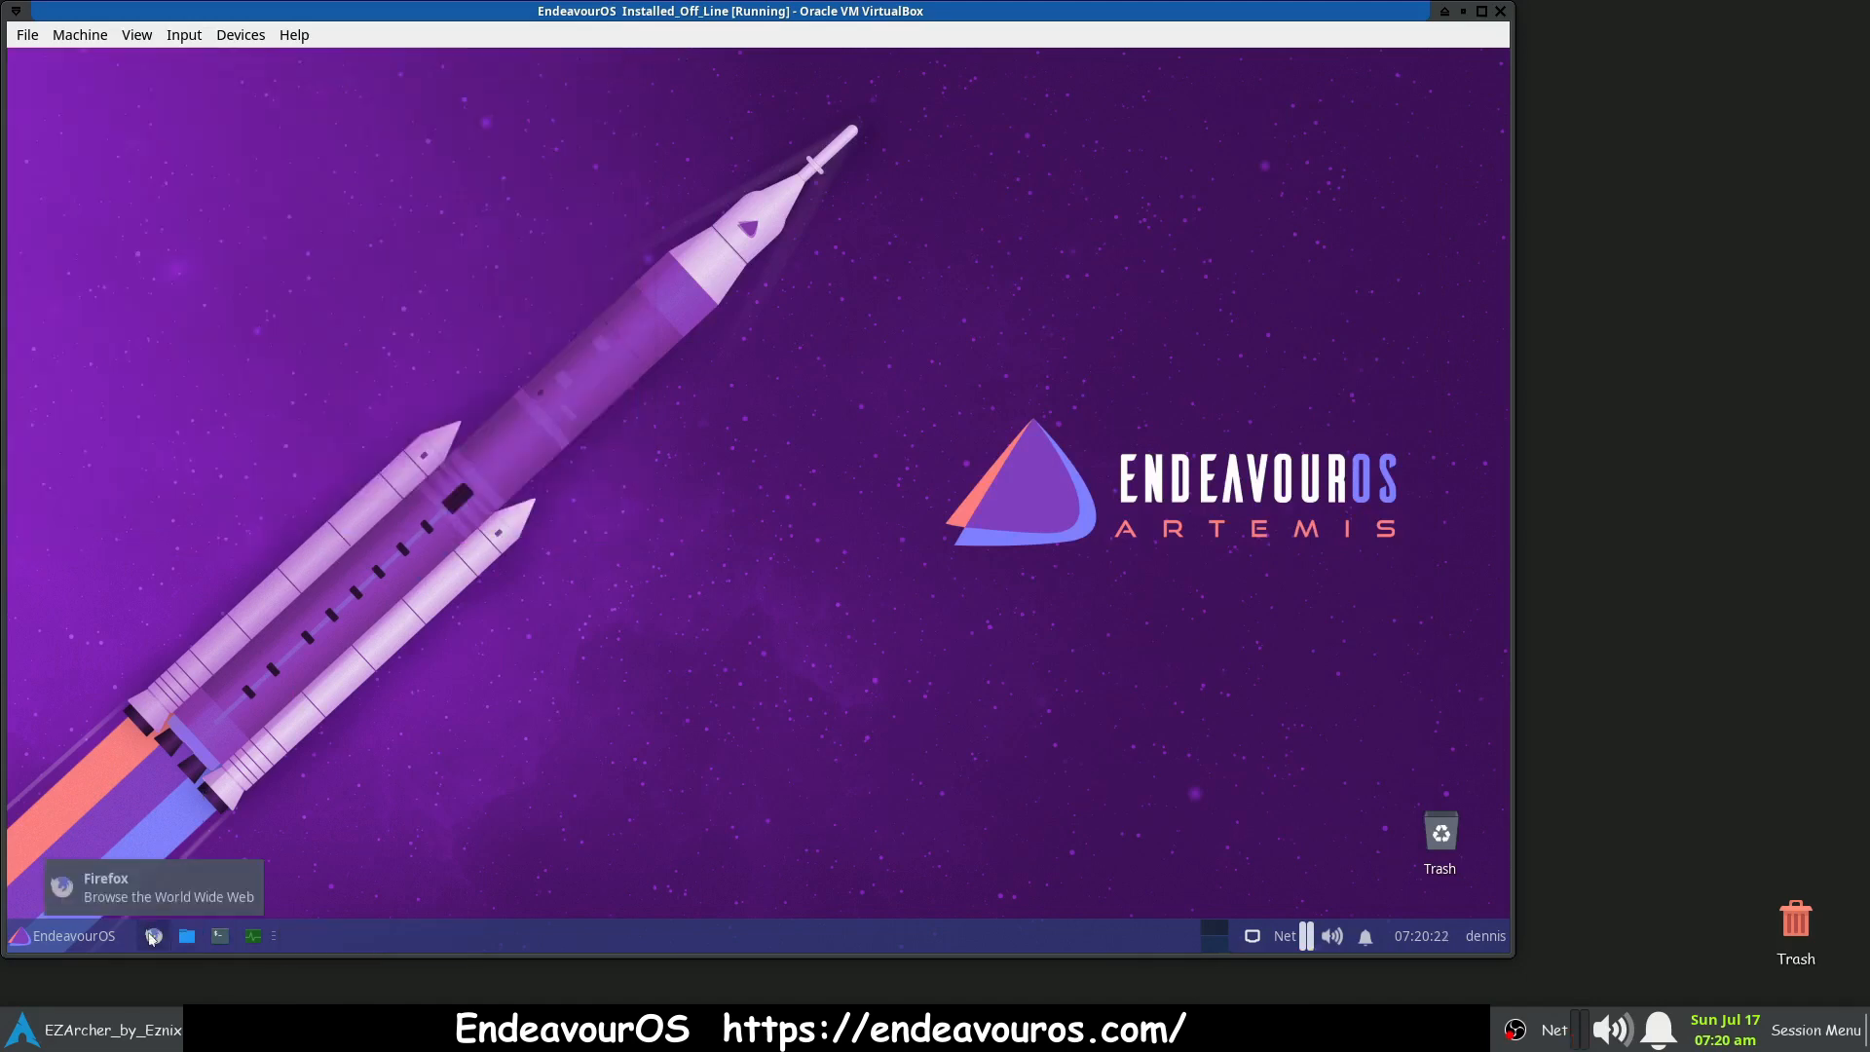
- Glance at the applications menu, then run history in a new terminal, enlarging and centering the window to review past commands
click(63, 942)
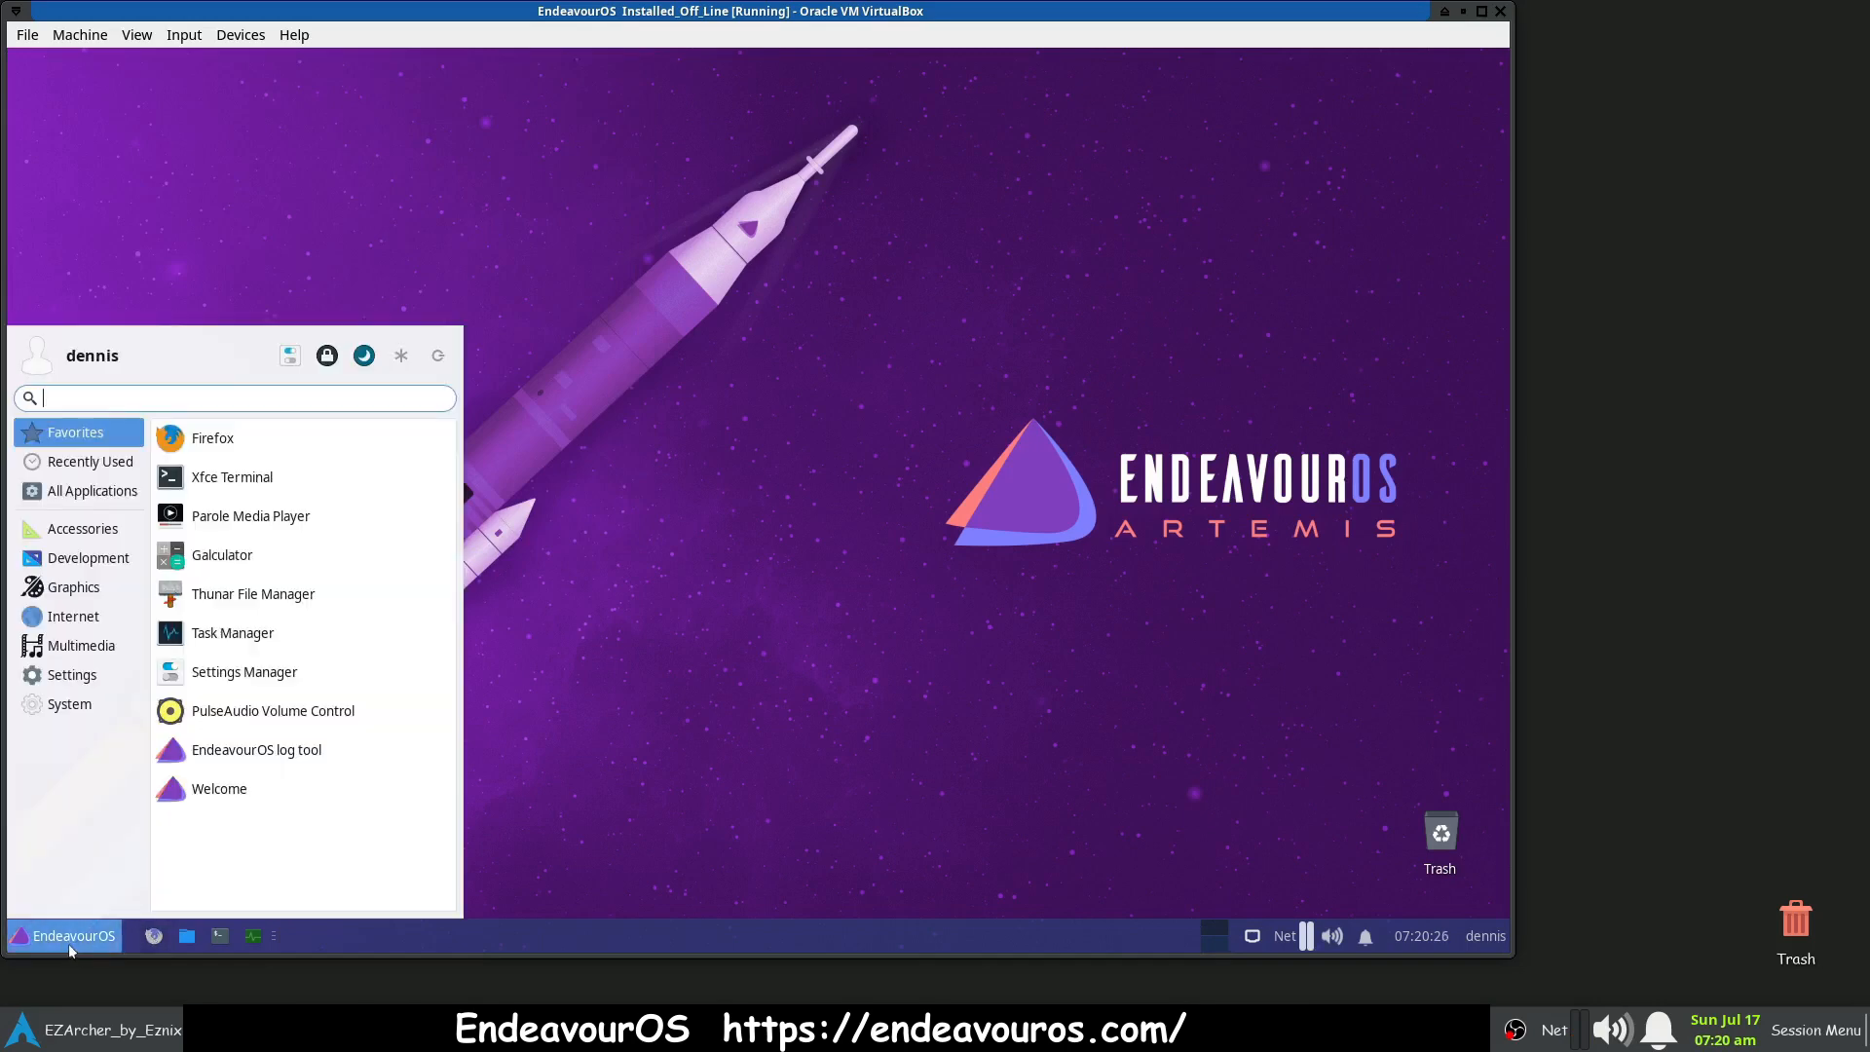
click(685, 722)
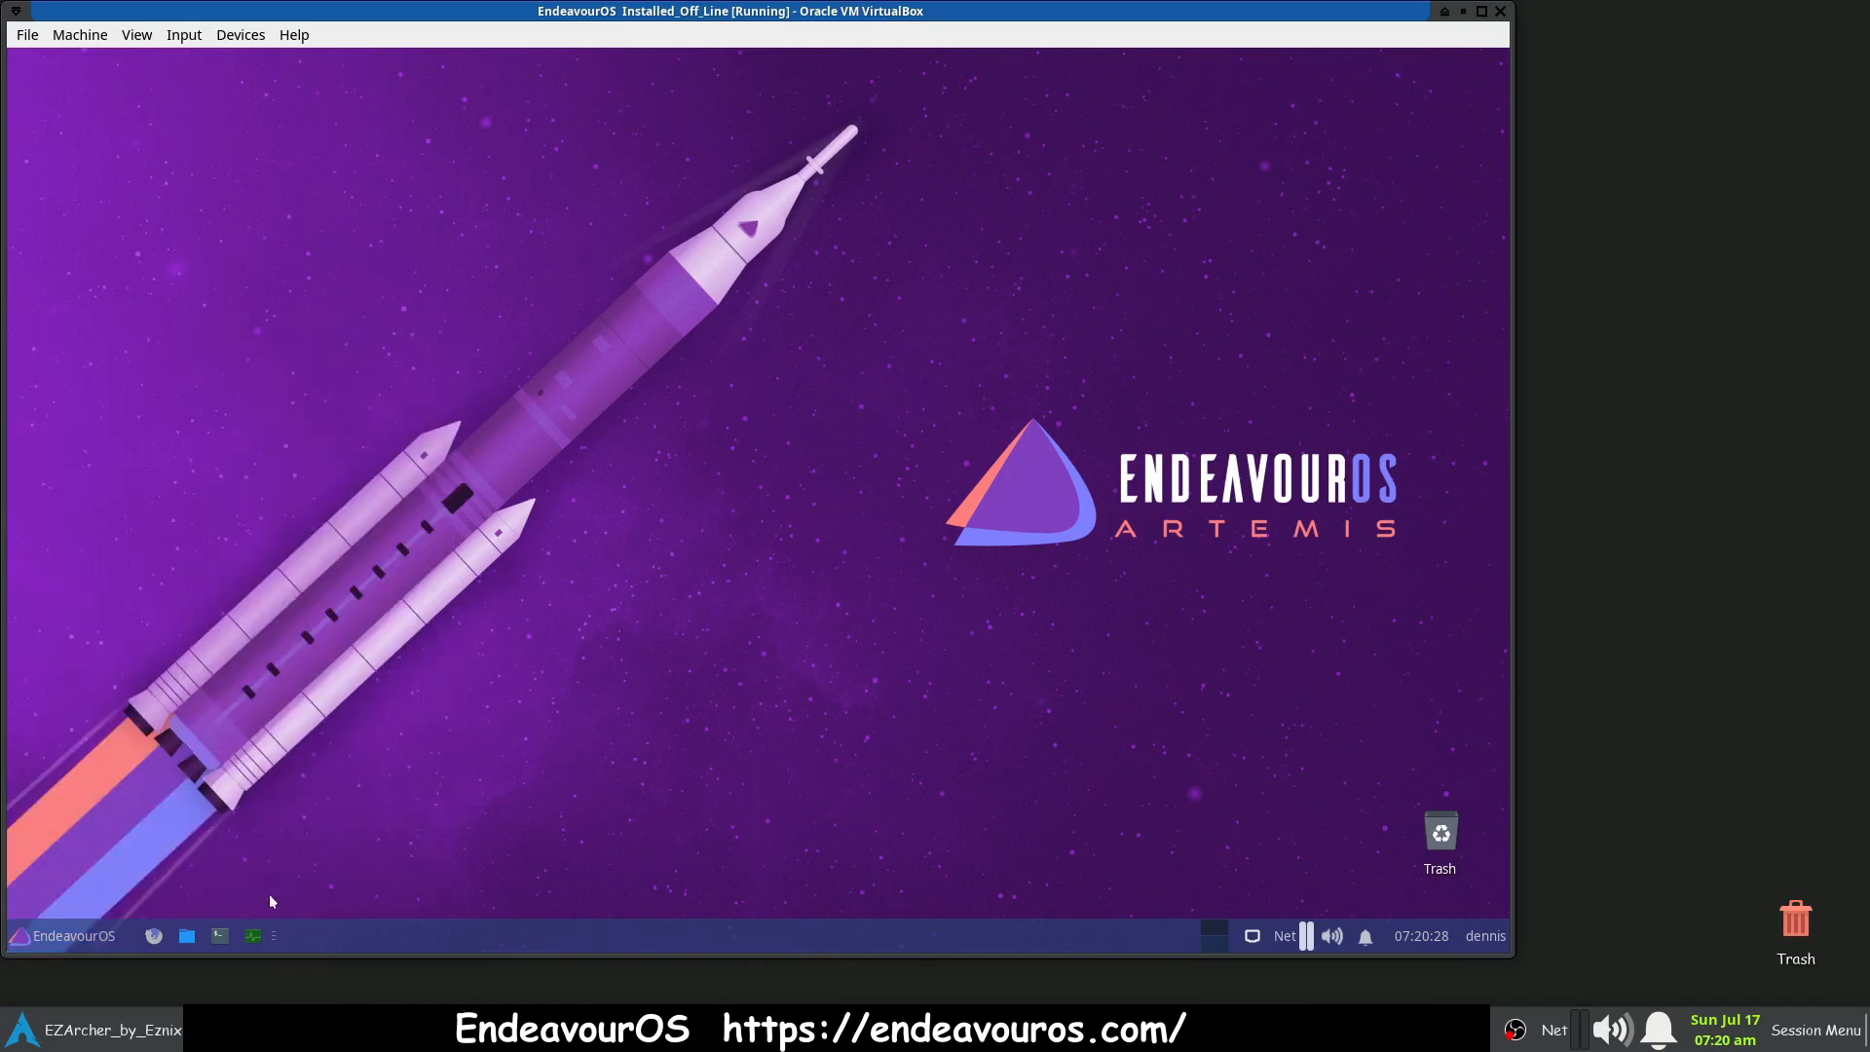
click(218, 941)
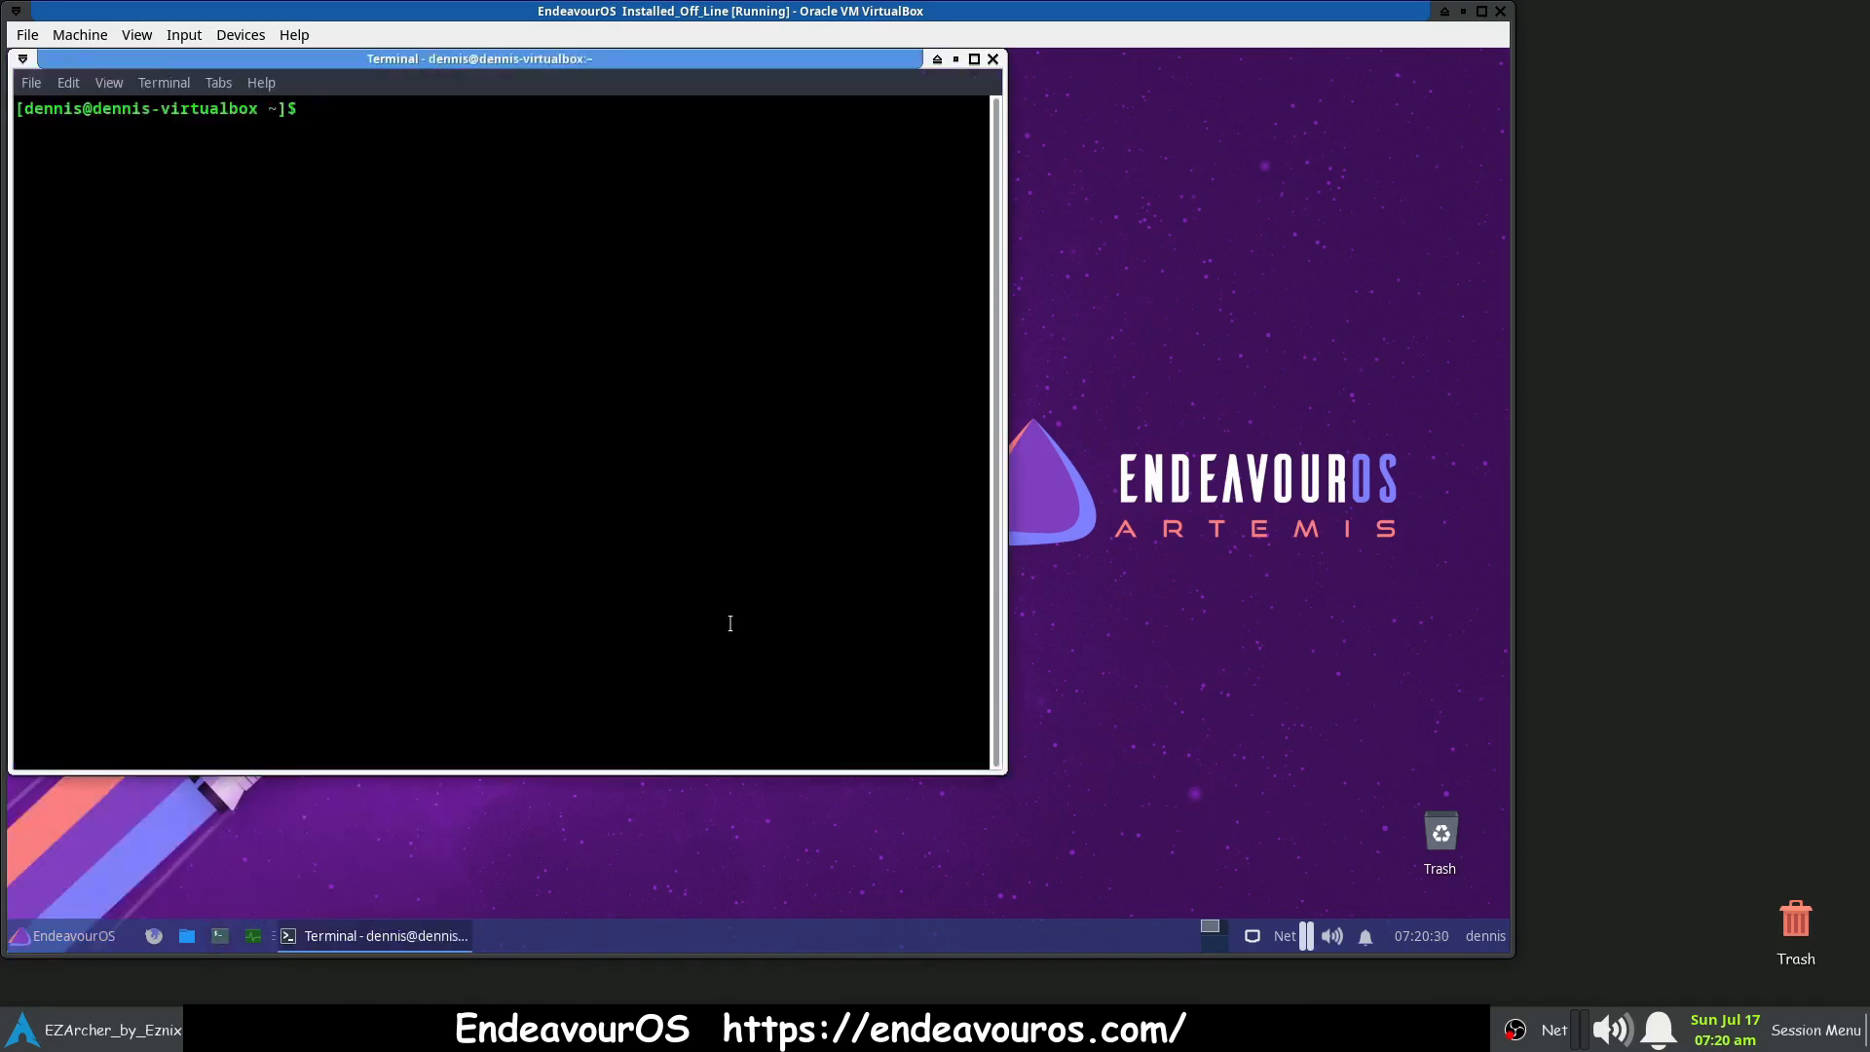
text(history)
key(Return)
drag(1005, 775, 1366, 820)
drag(658, 56, 769, 90)
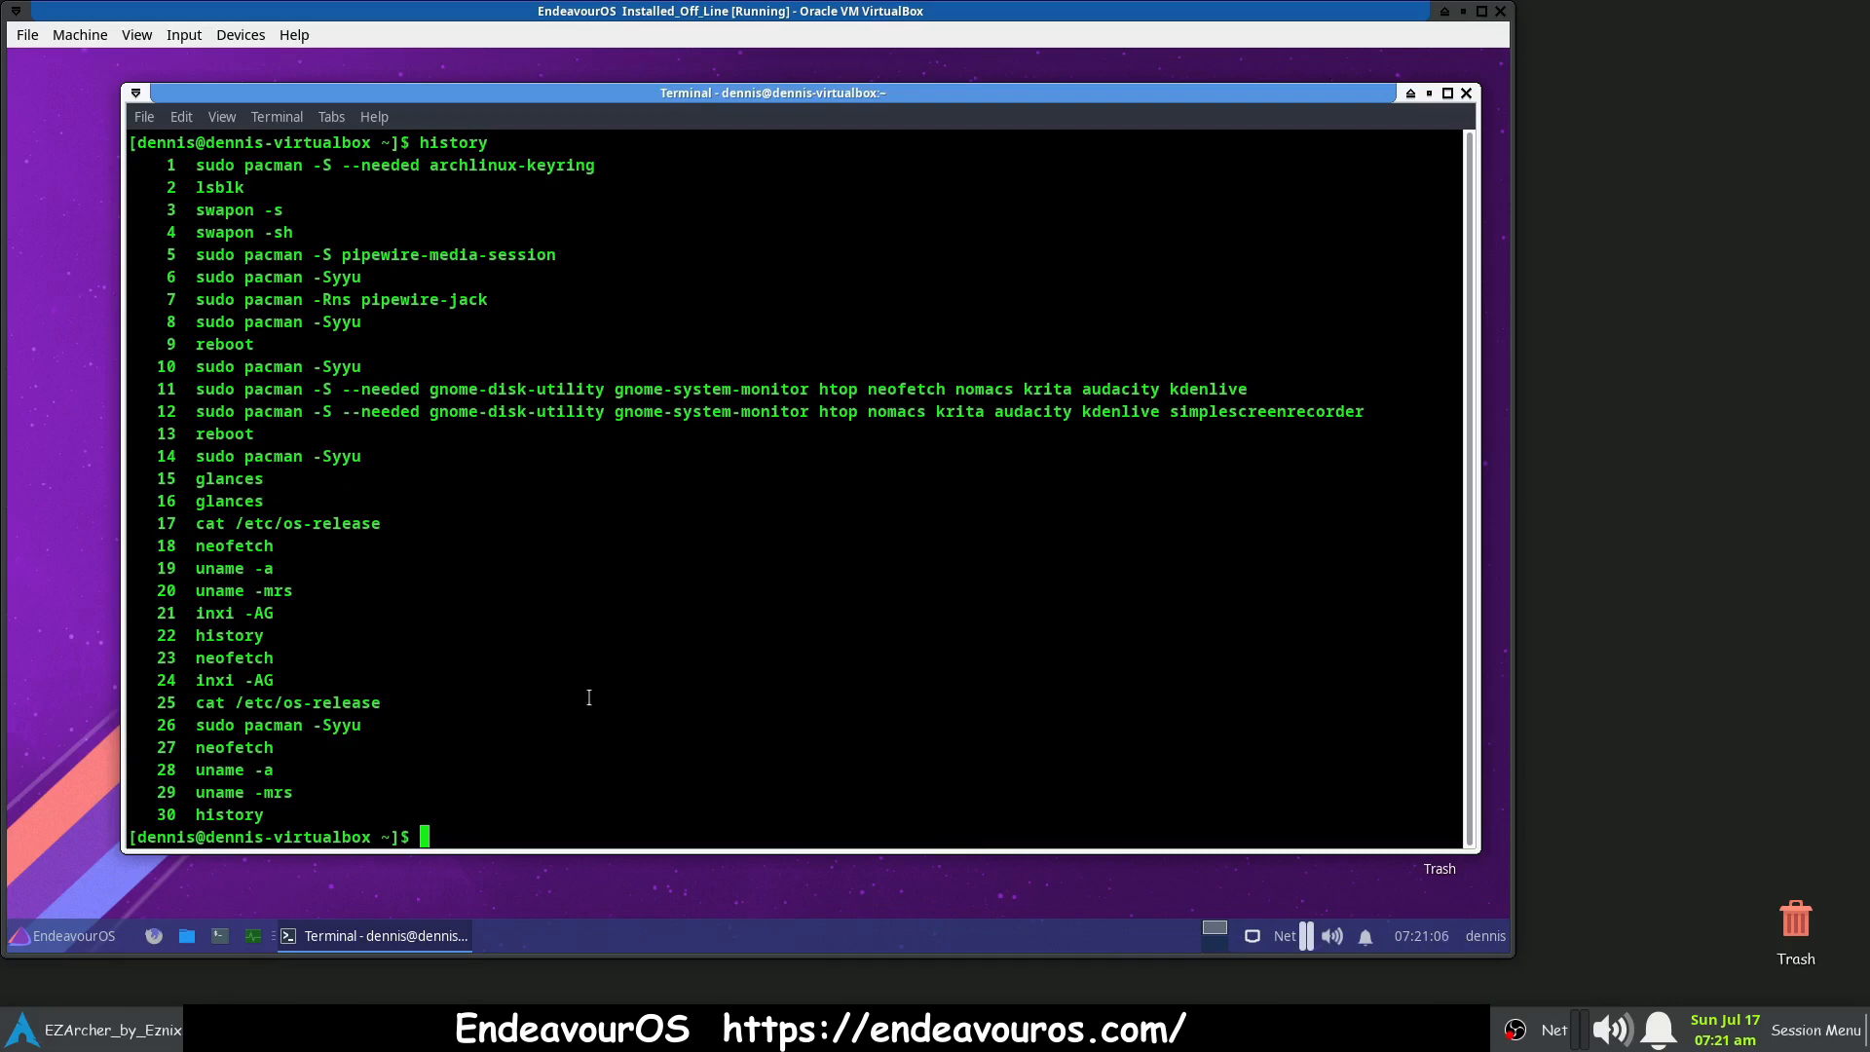
- Run neofetch in the terminal and highlight the kernel version and package count
text(neofetcch)
key(Return)
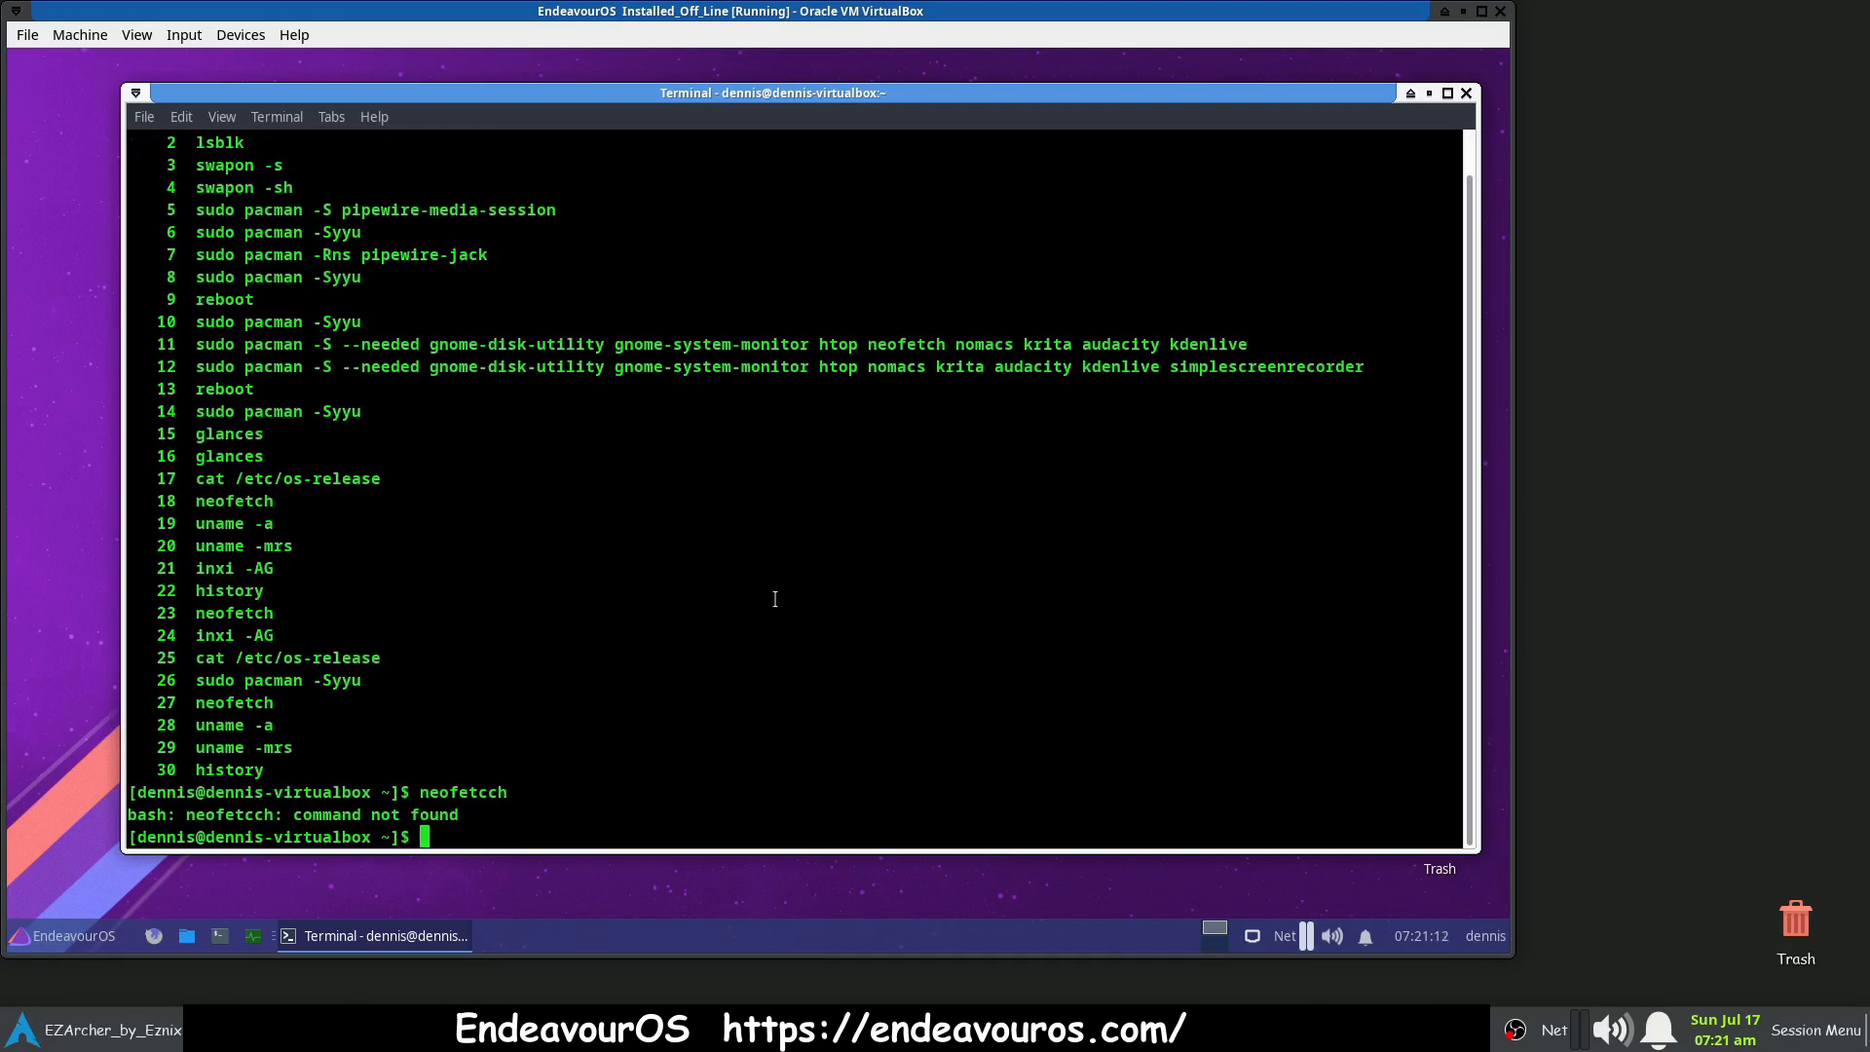
text(neofetch)
key(Return)
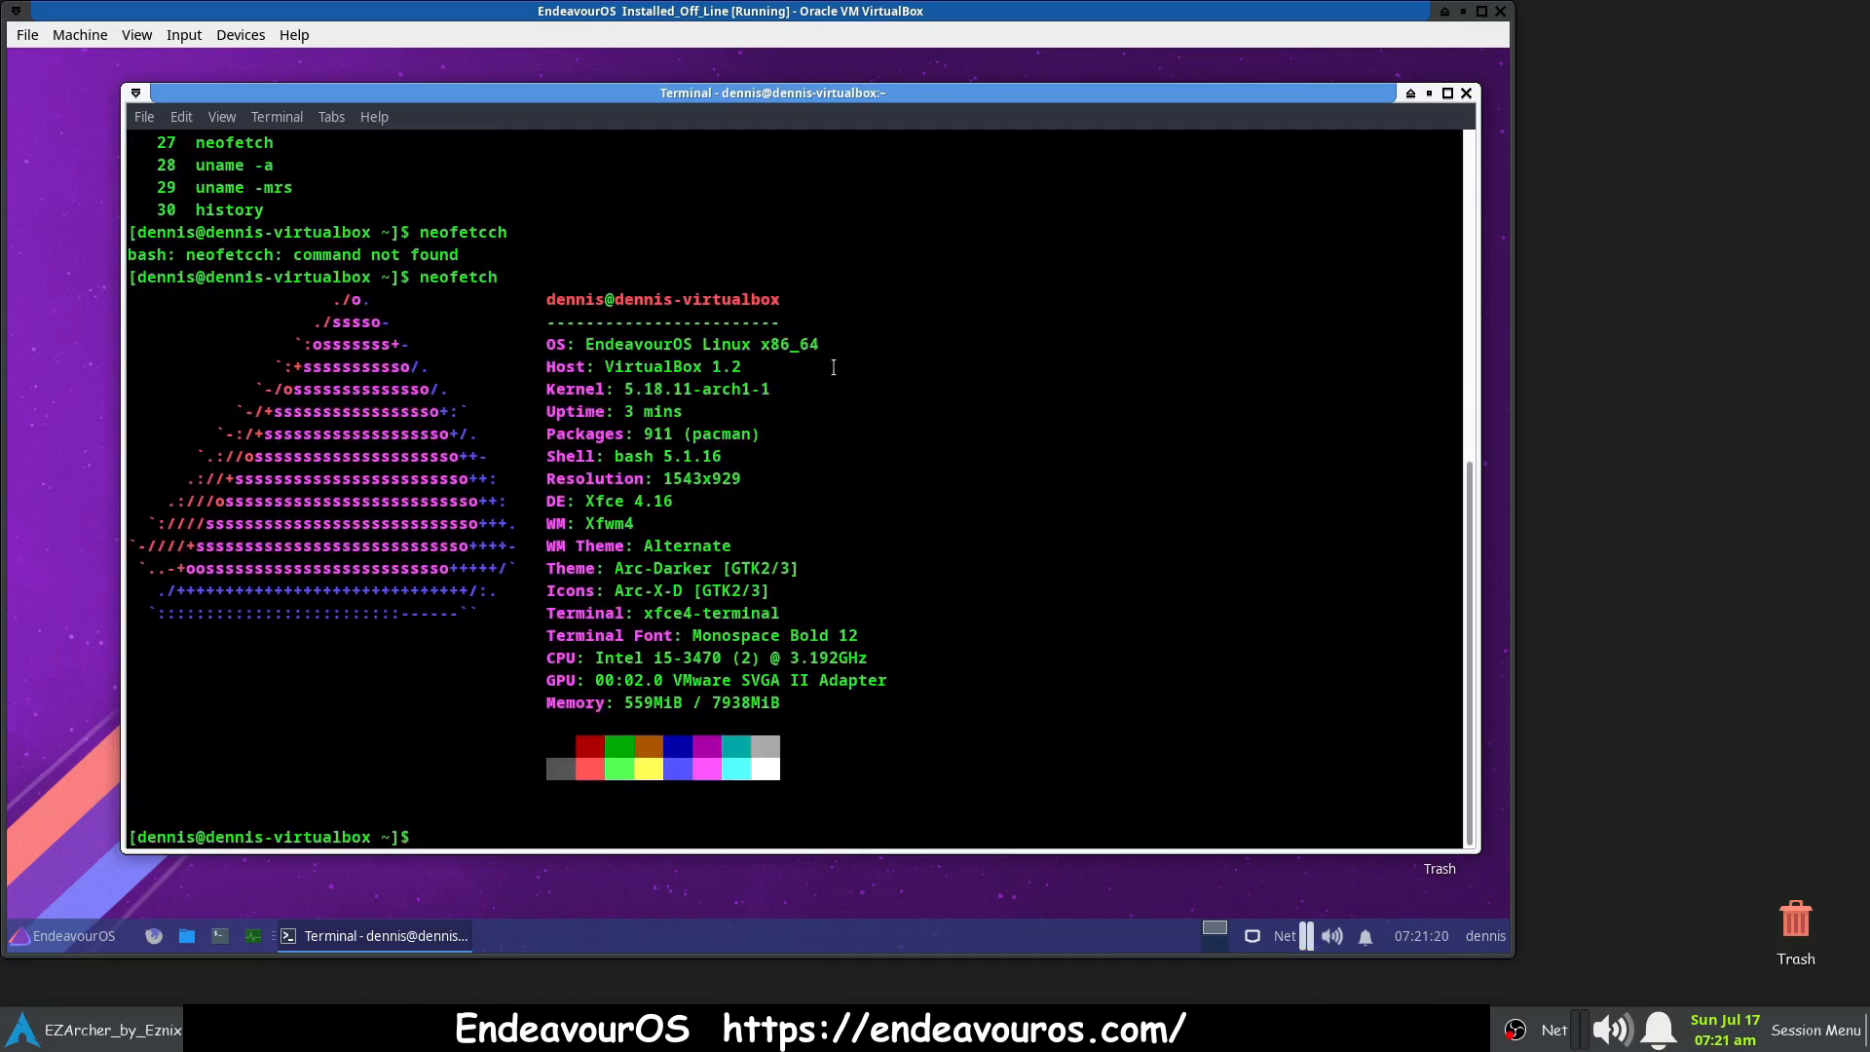
drag(621, 390, 667, 390)
click(959, 491)
drag(645, 434, 685, 433)
click(1004, 456)
- Run inxi -AG to examine the graphics and audio details, highlight the PipeWire sound server entry, and close the terminal
text(inxi -AG)
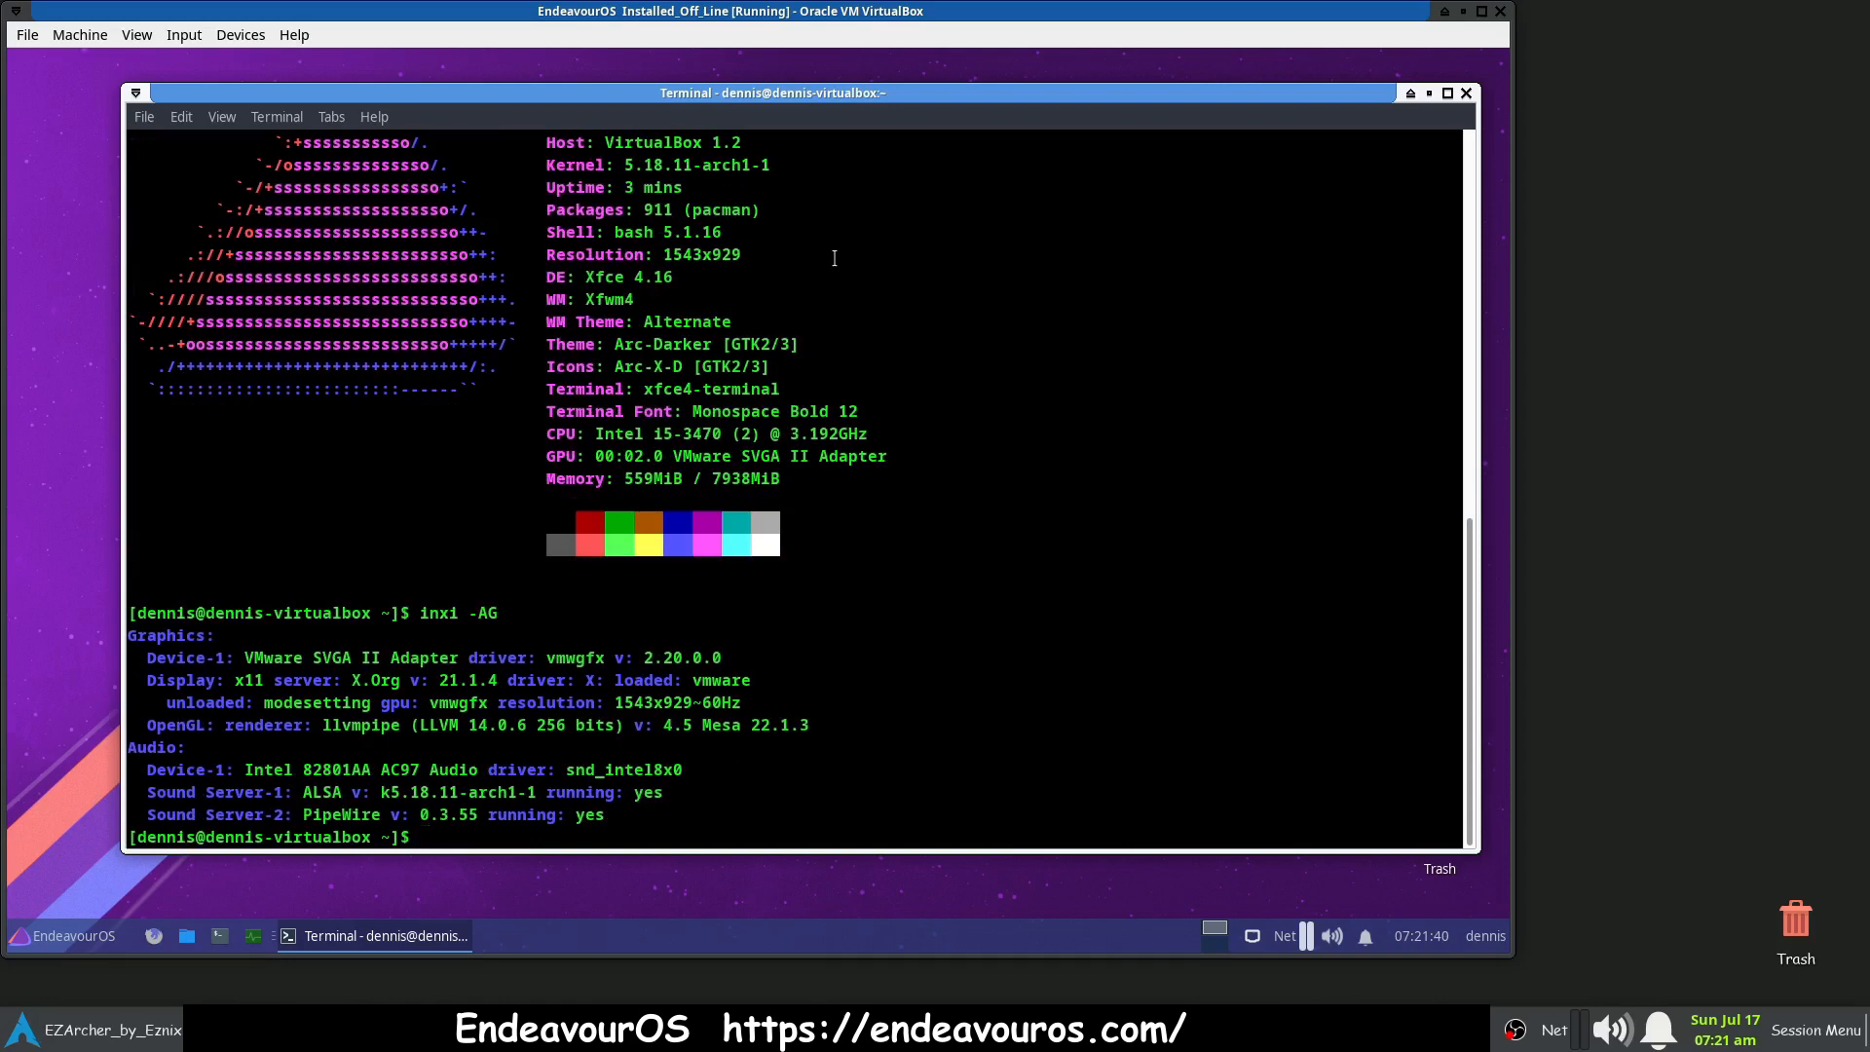
key(Return)
key(Return)
key(Return)
key(Return)
key(Return)
key(Return)
key(Return)
key(Return)
key(Return)
key(Return)
key(Return)
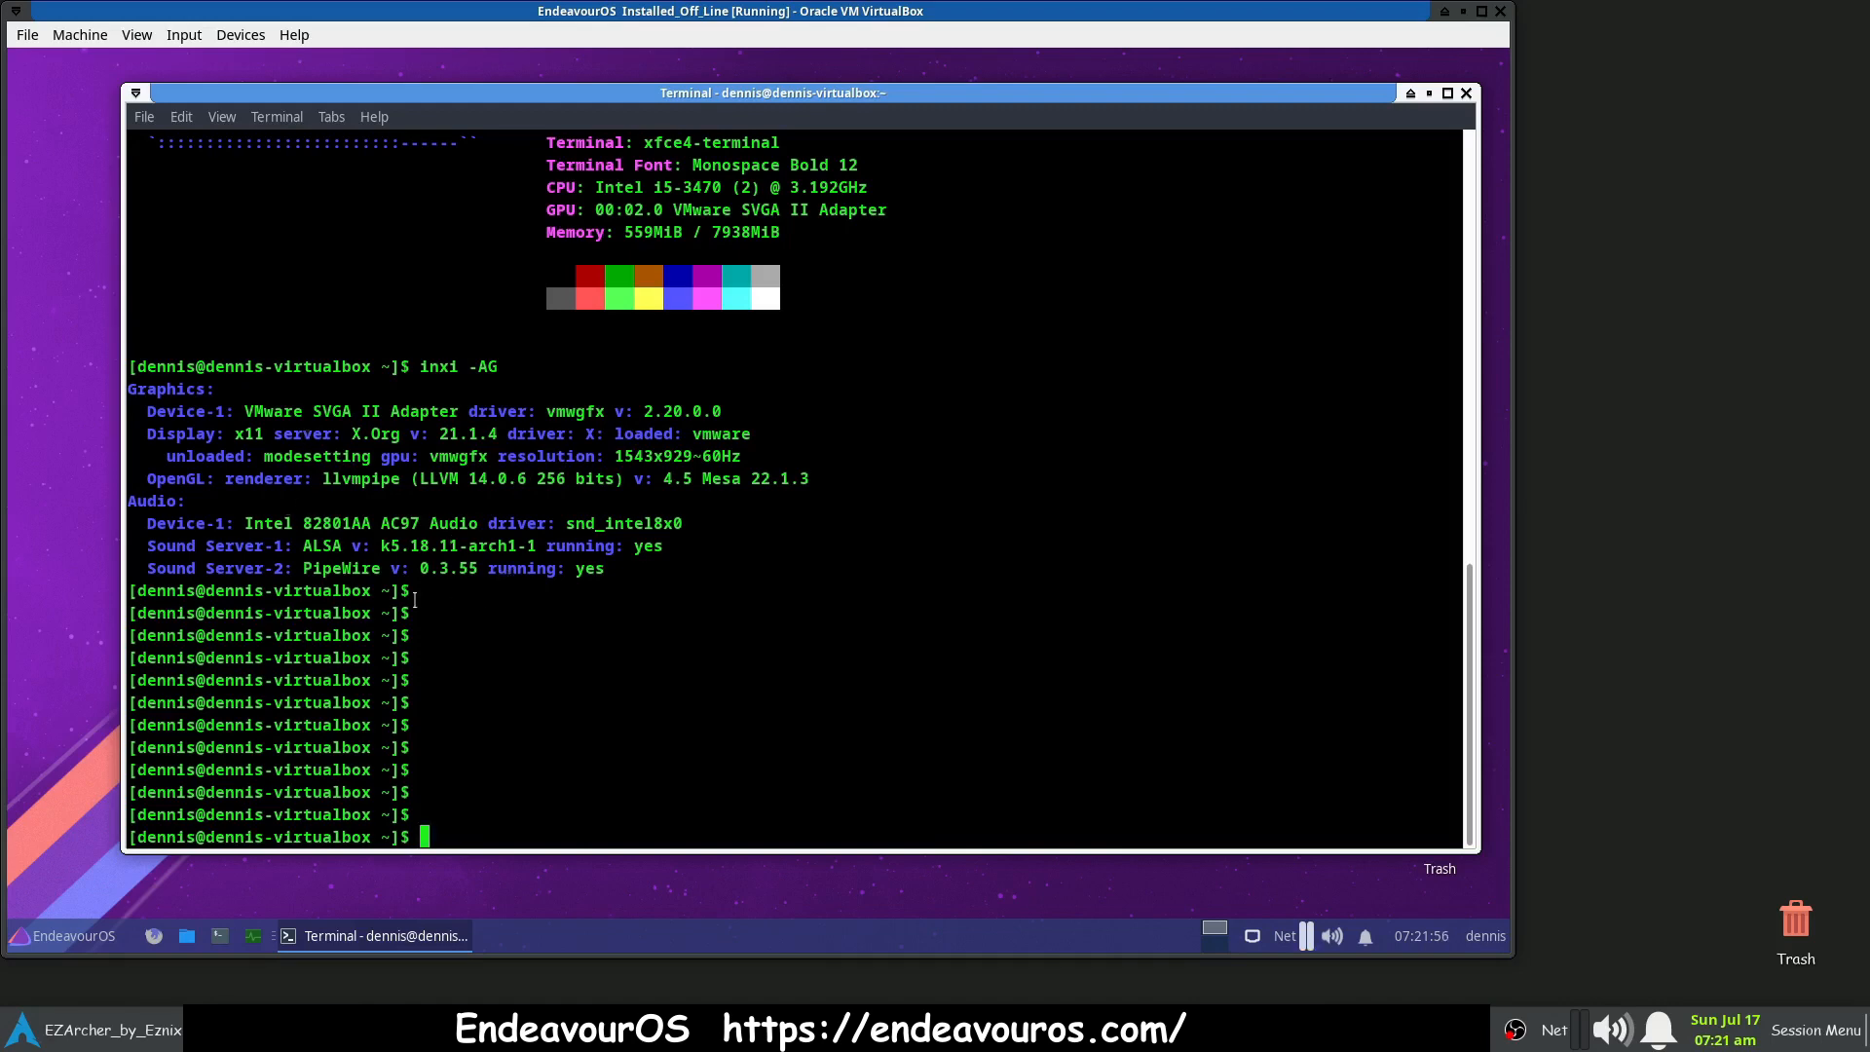
drag(305, 573, 387, 550)
click(623, 646)
click(1466, 93)
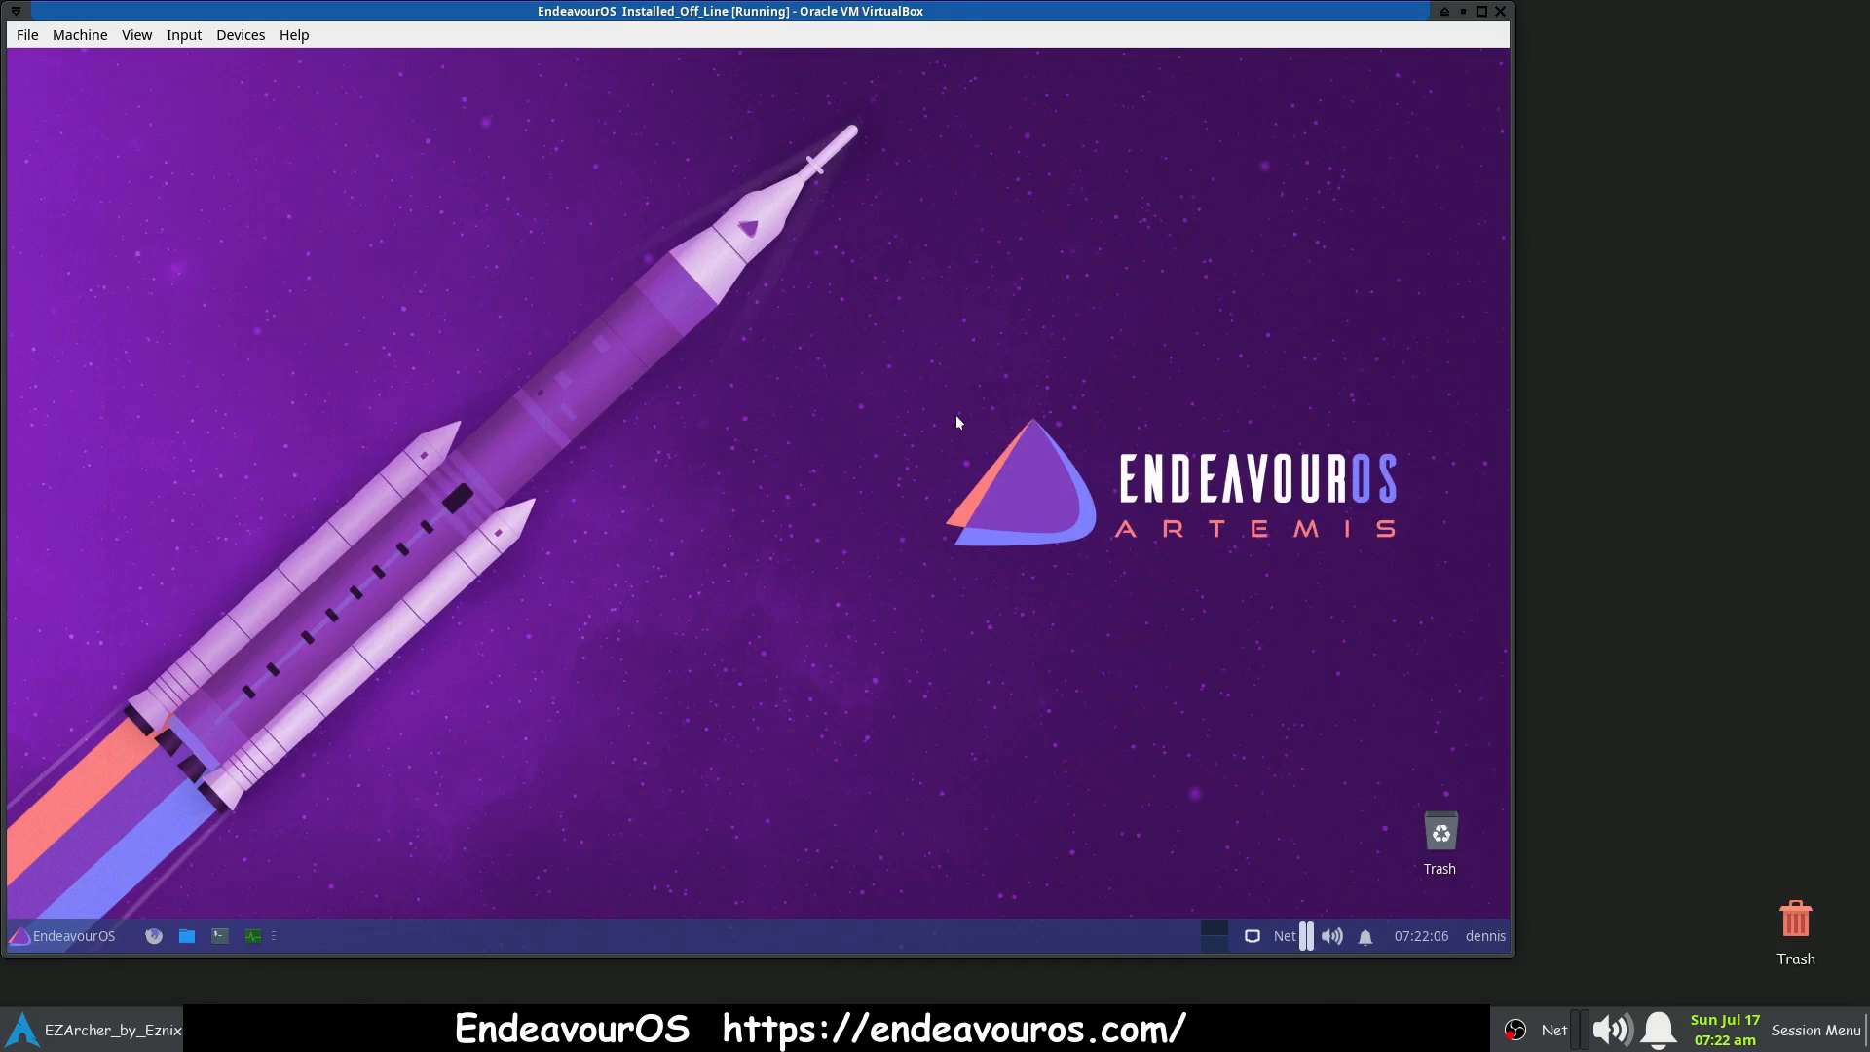
- Search the applications menu for "end", review the EndeavourOS tools, and clear the search
click(57, 933)
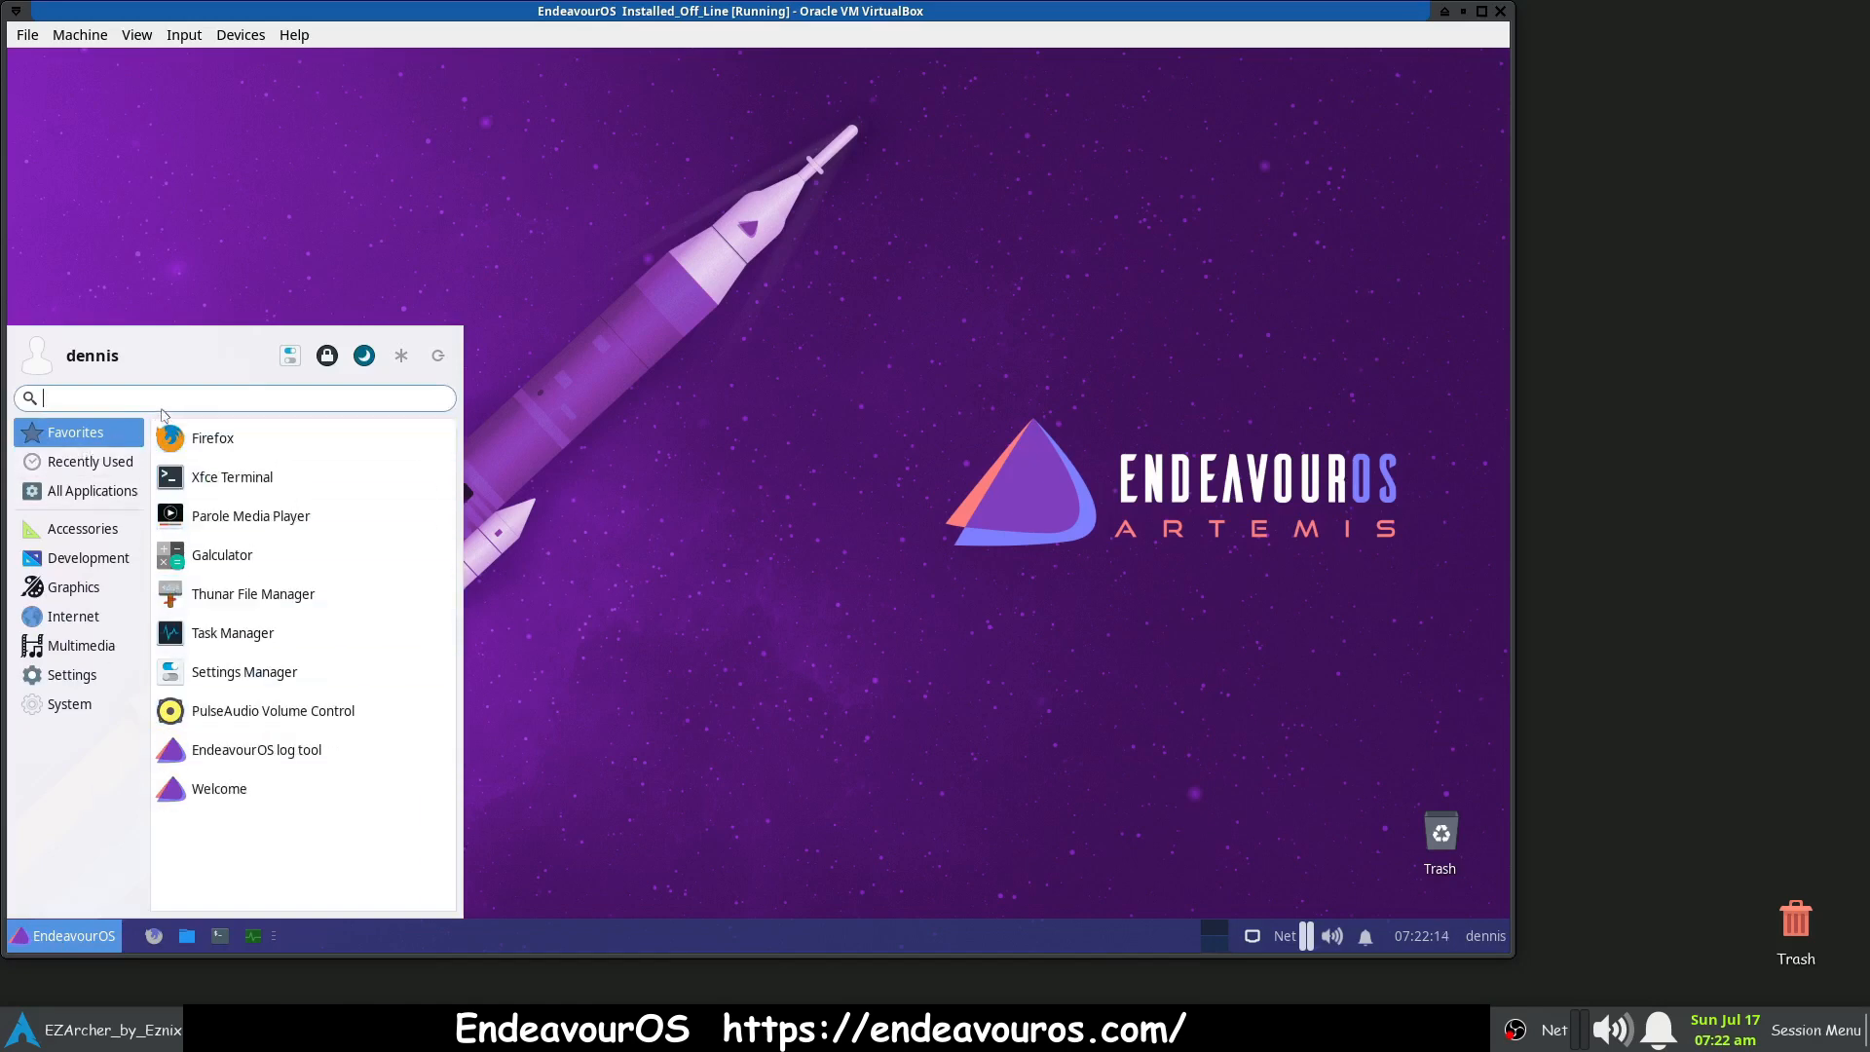
text(end)
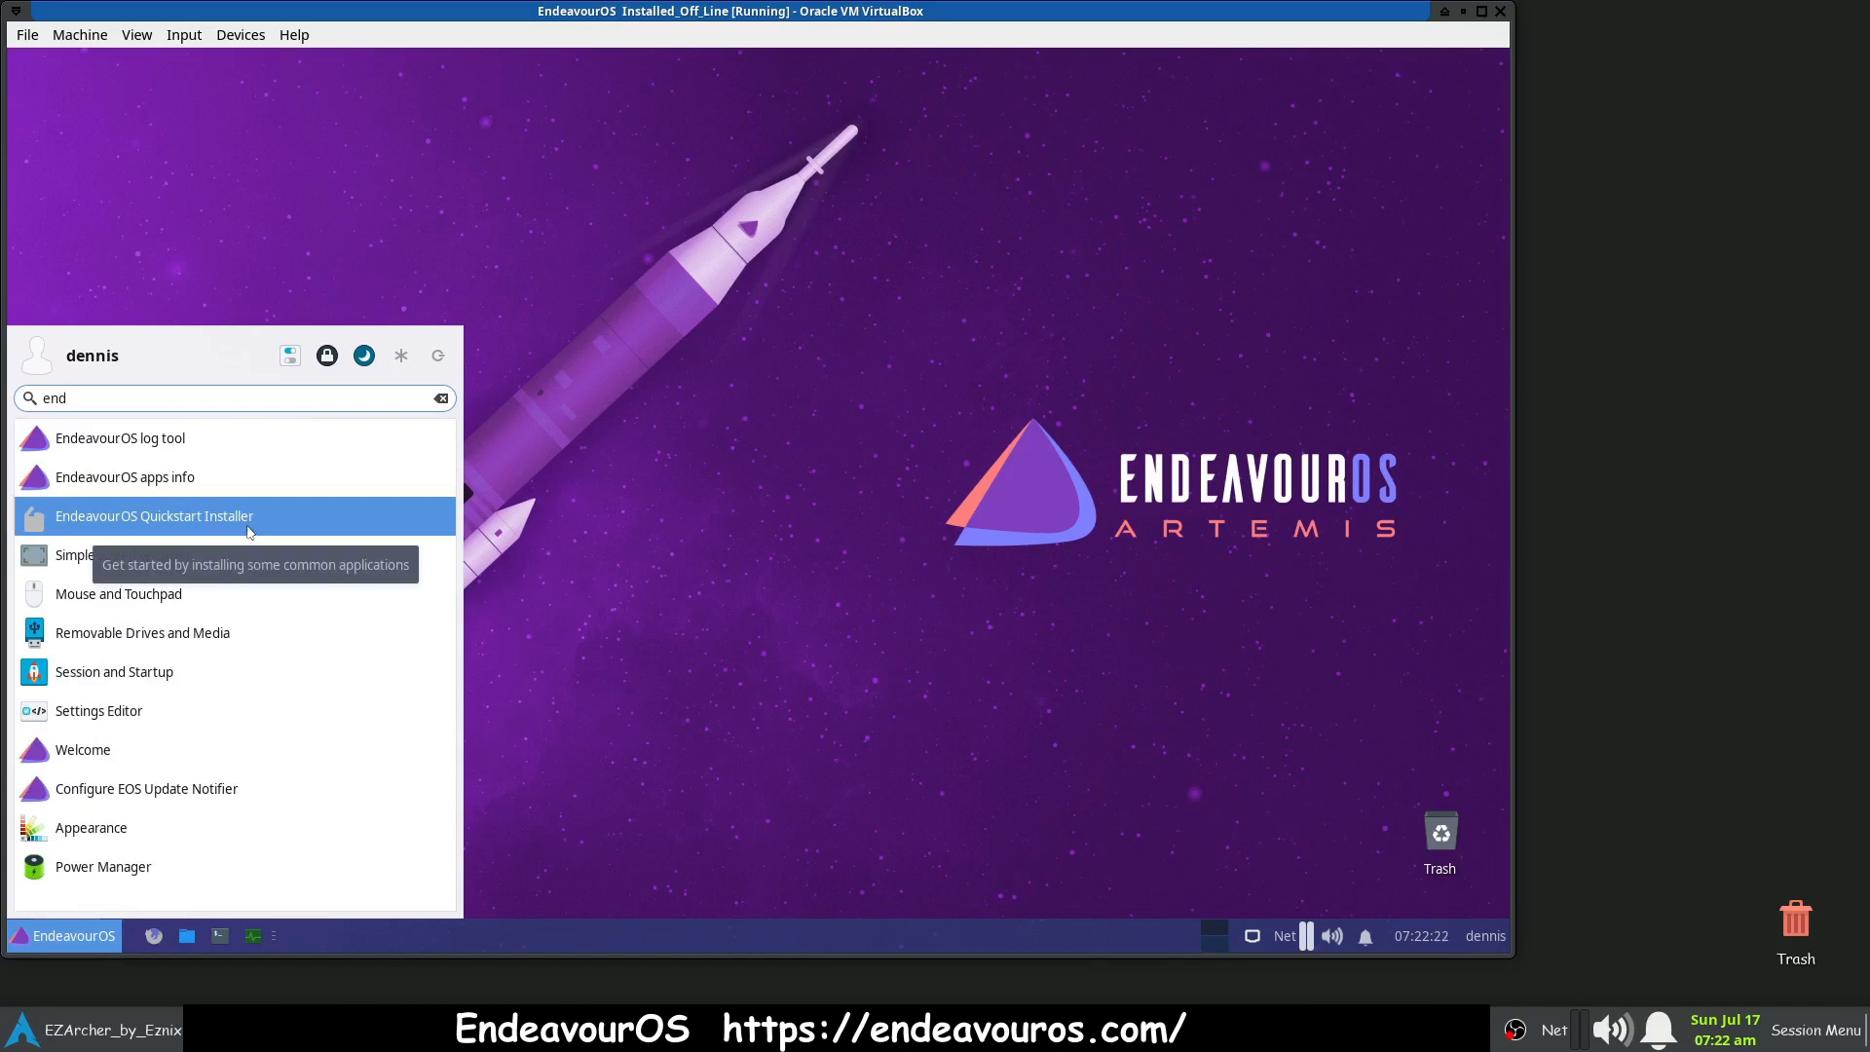
drag(84, 400, 36, 393)
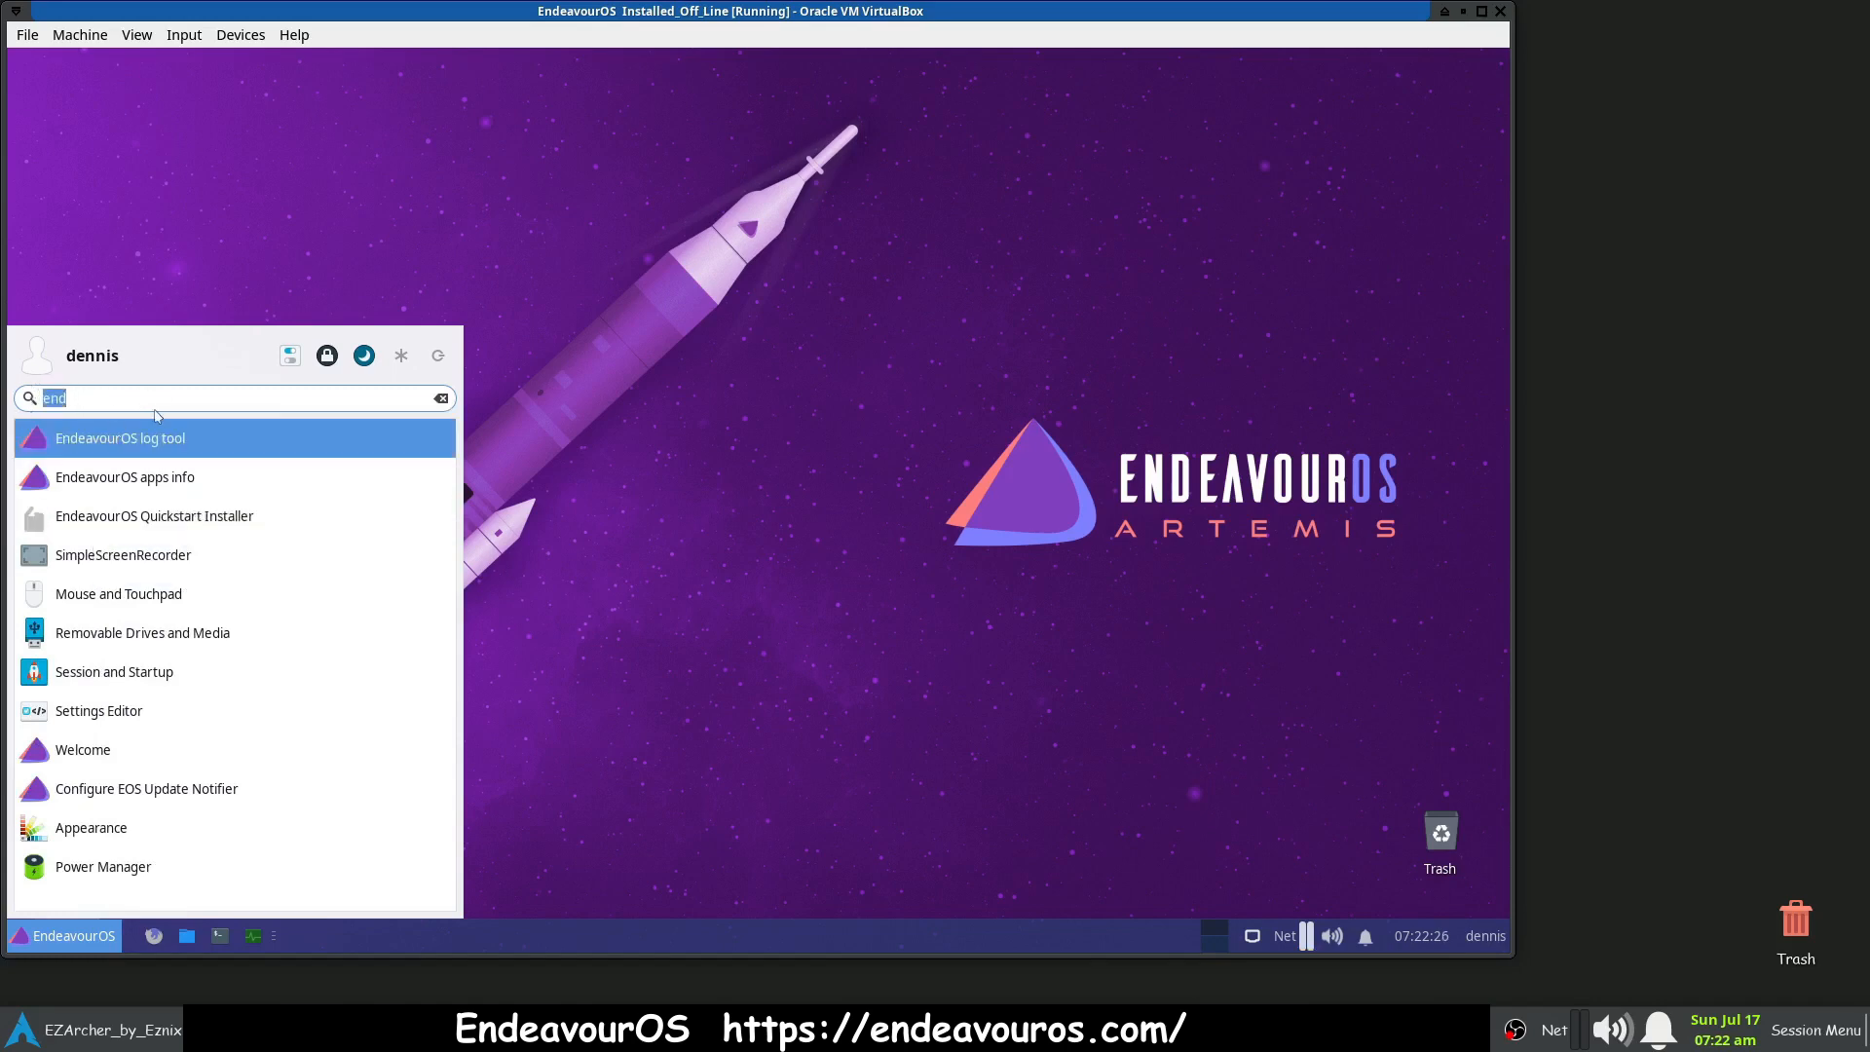
key(BackSpace)
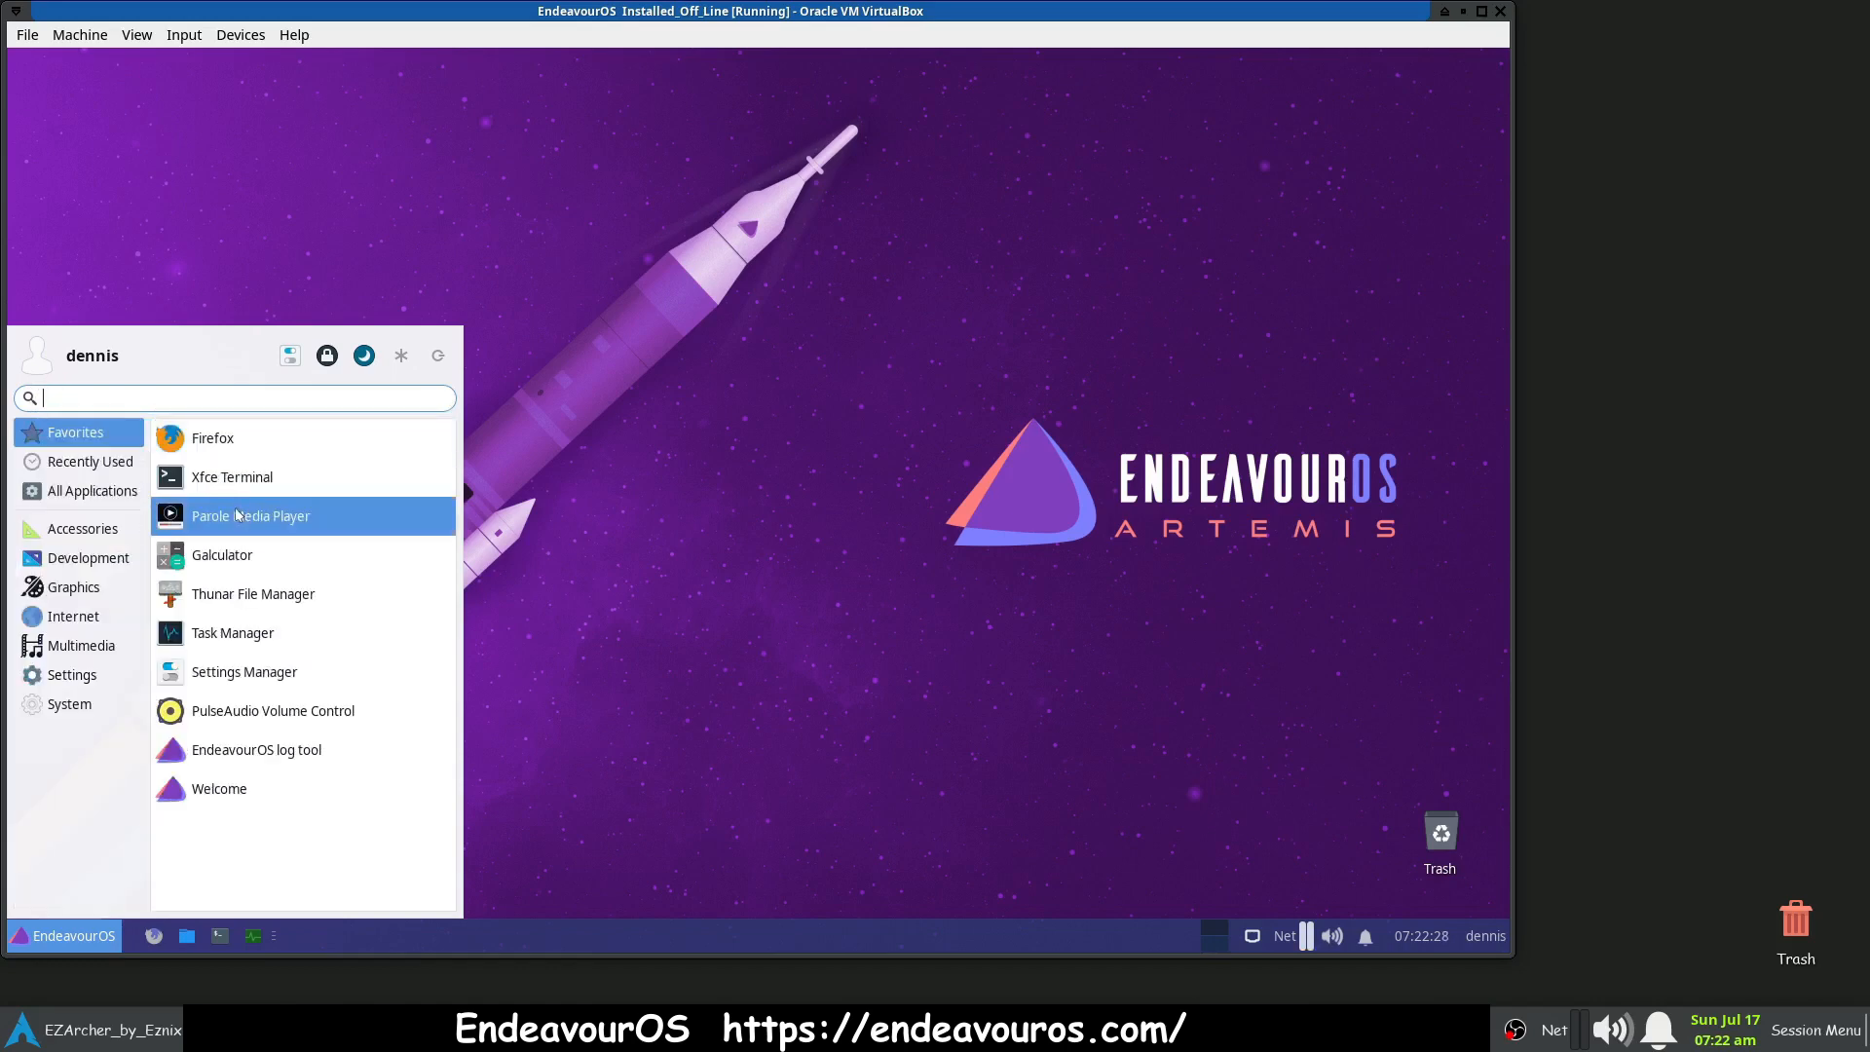
- Launch System Monitor from the recently used applications and bring up the recently used list again
click(107, 461)
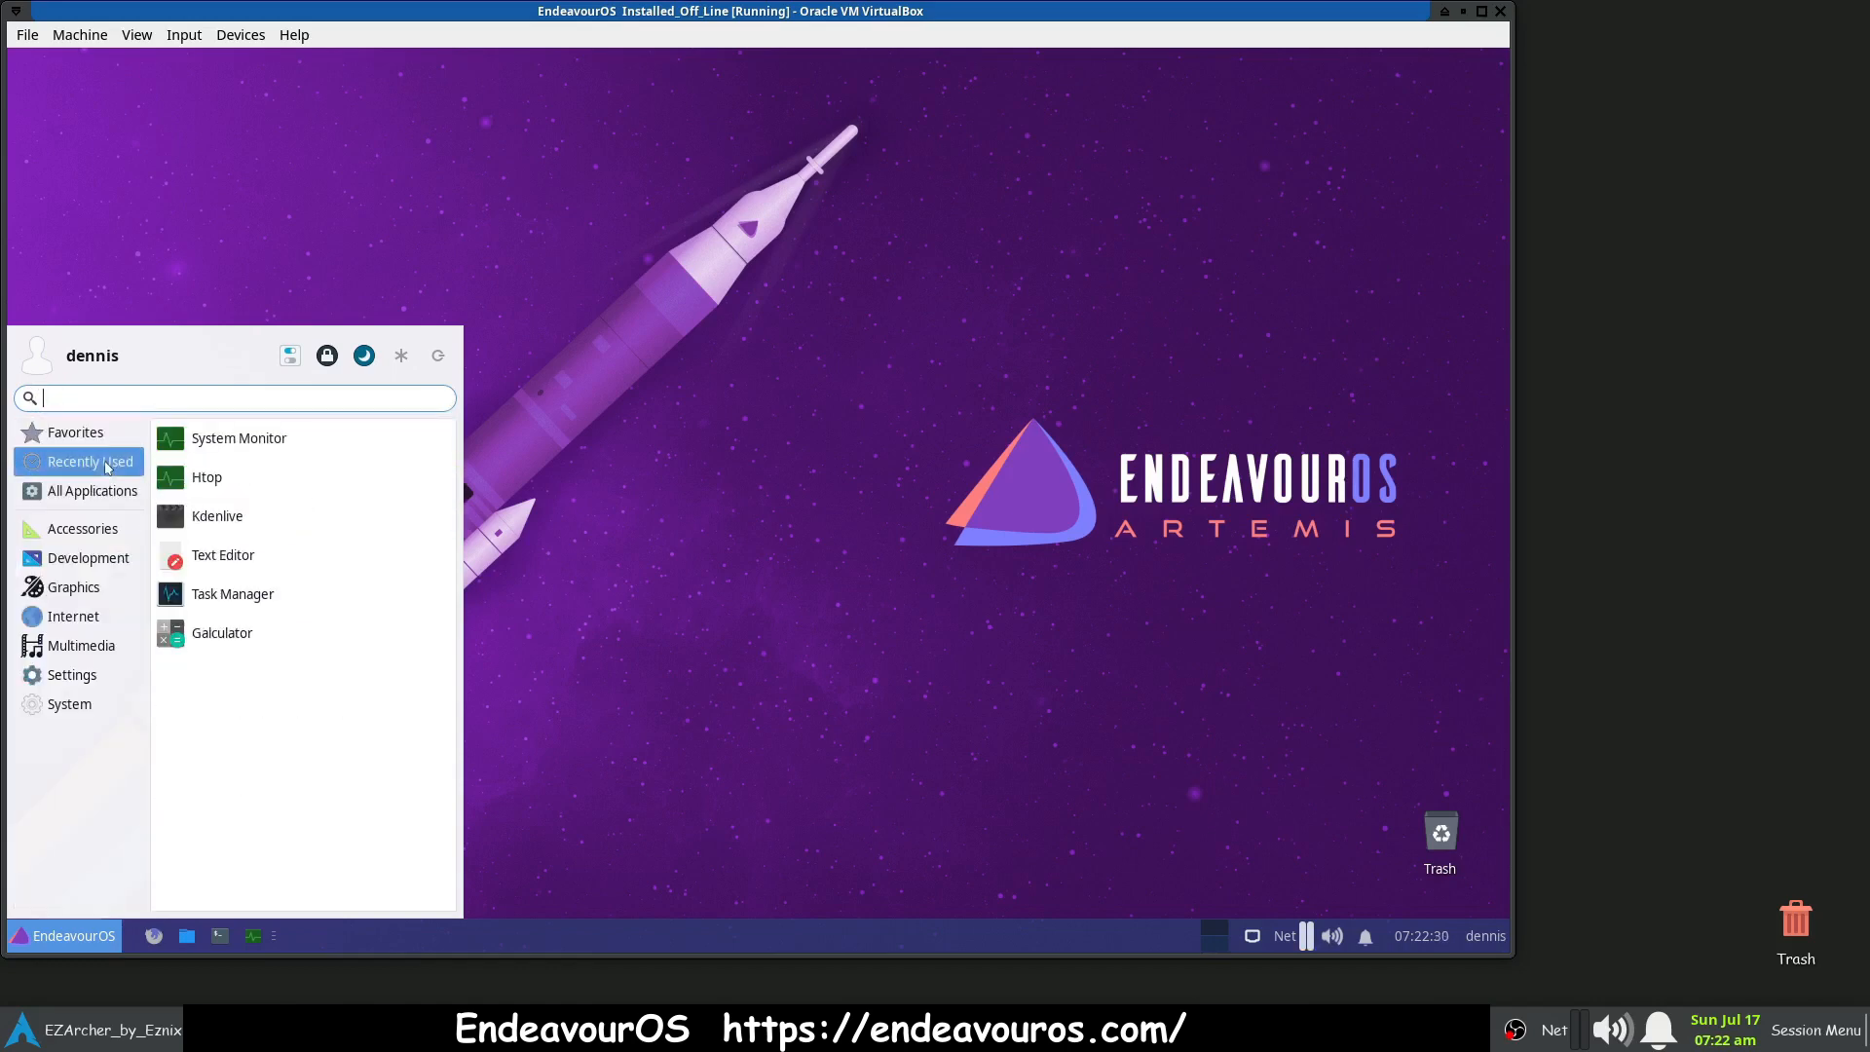
click(276, 432)
click(58, 935)
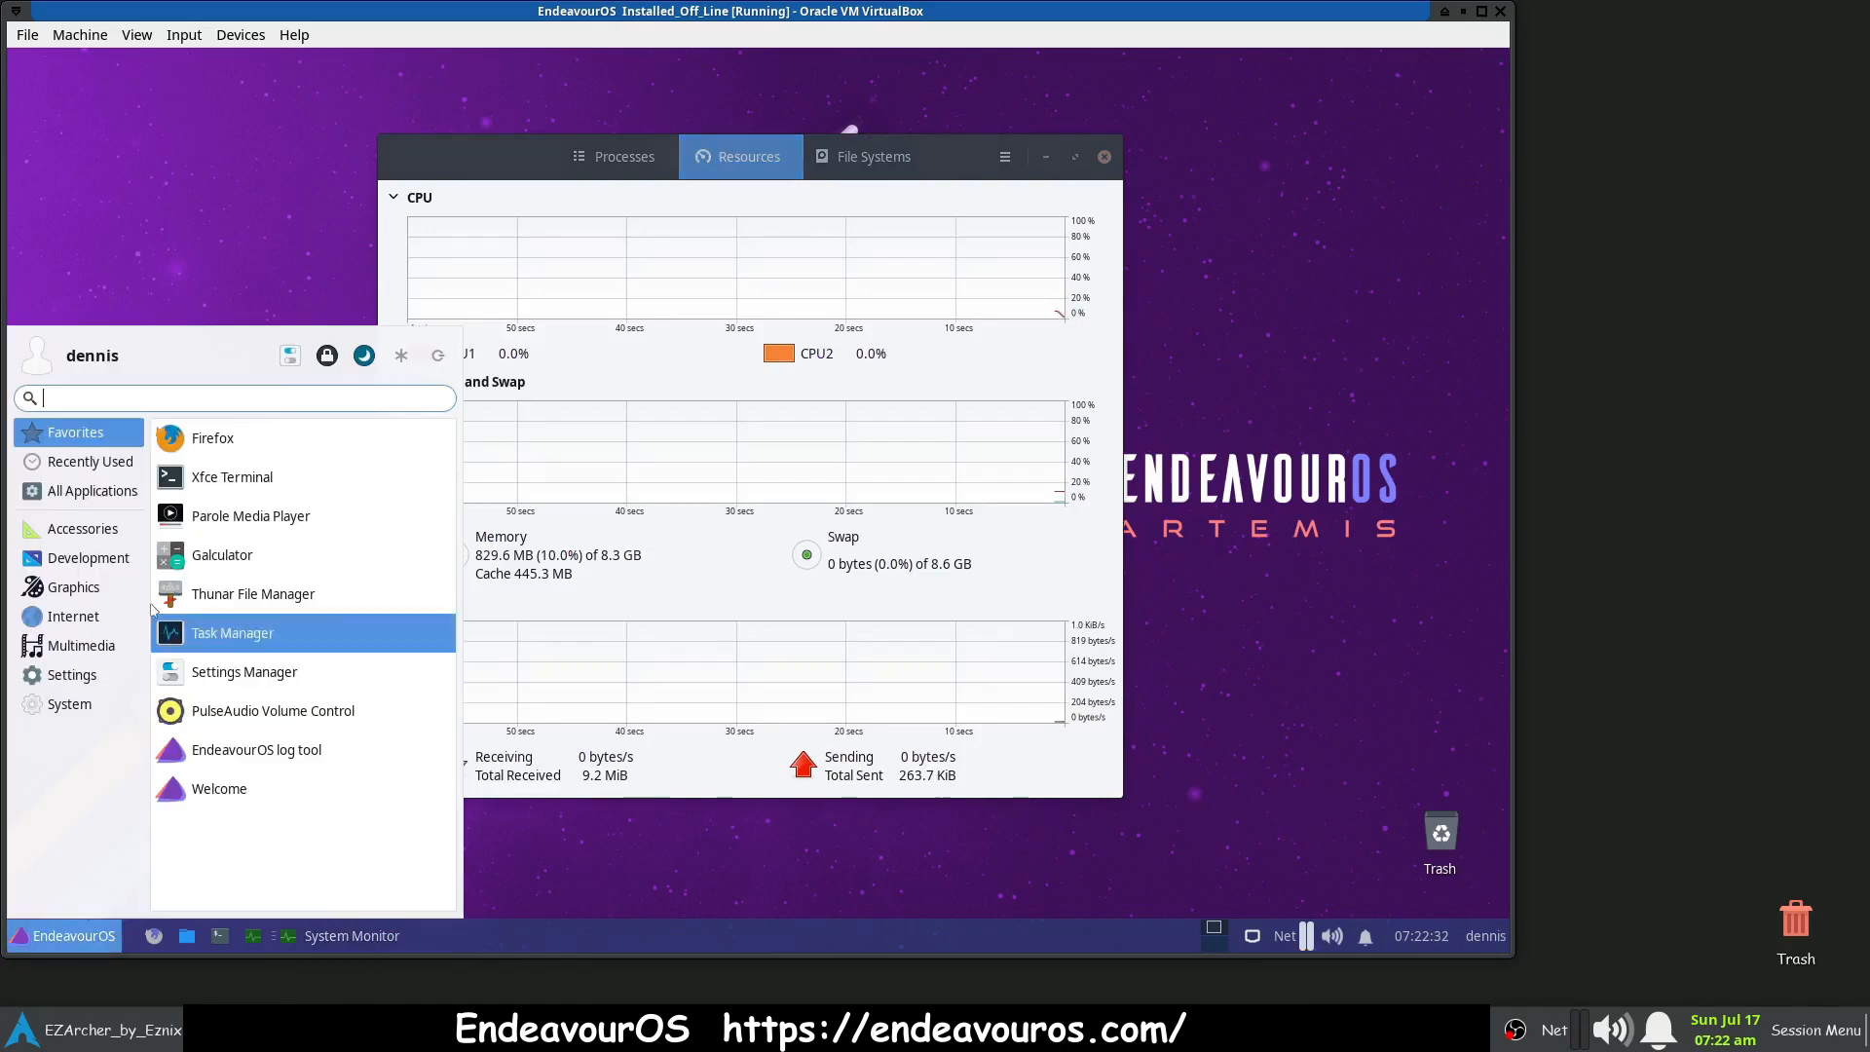
click(92, 461)
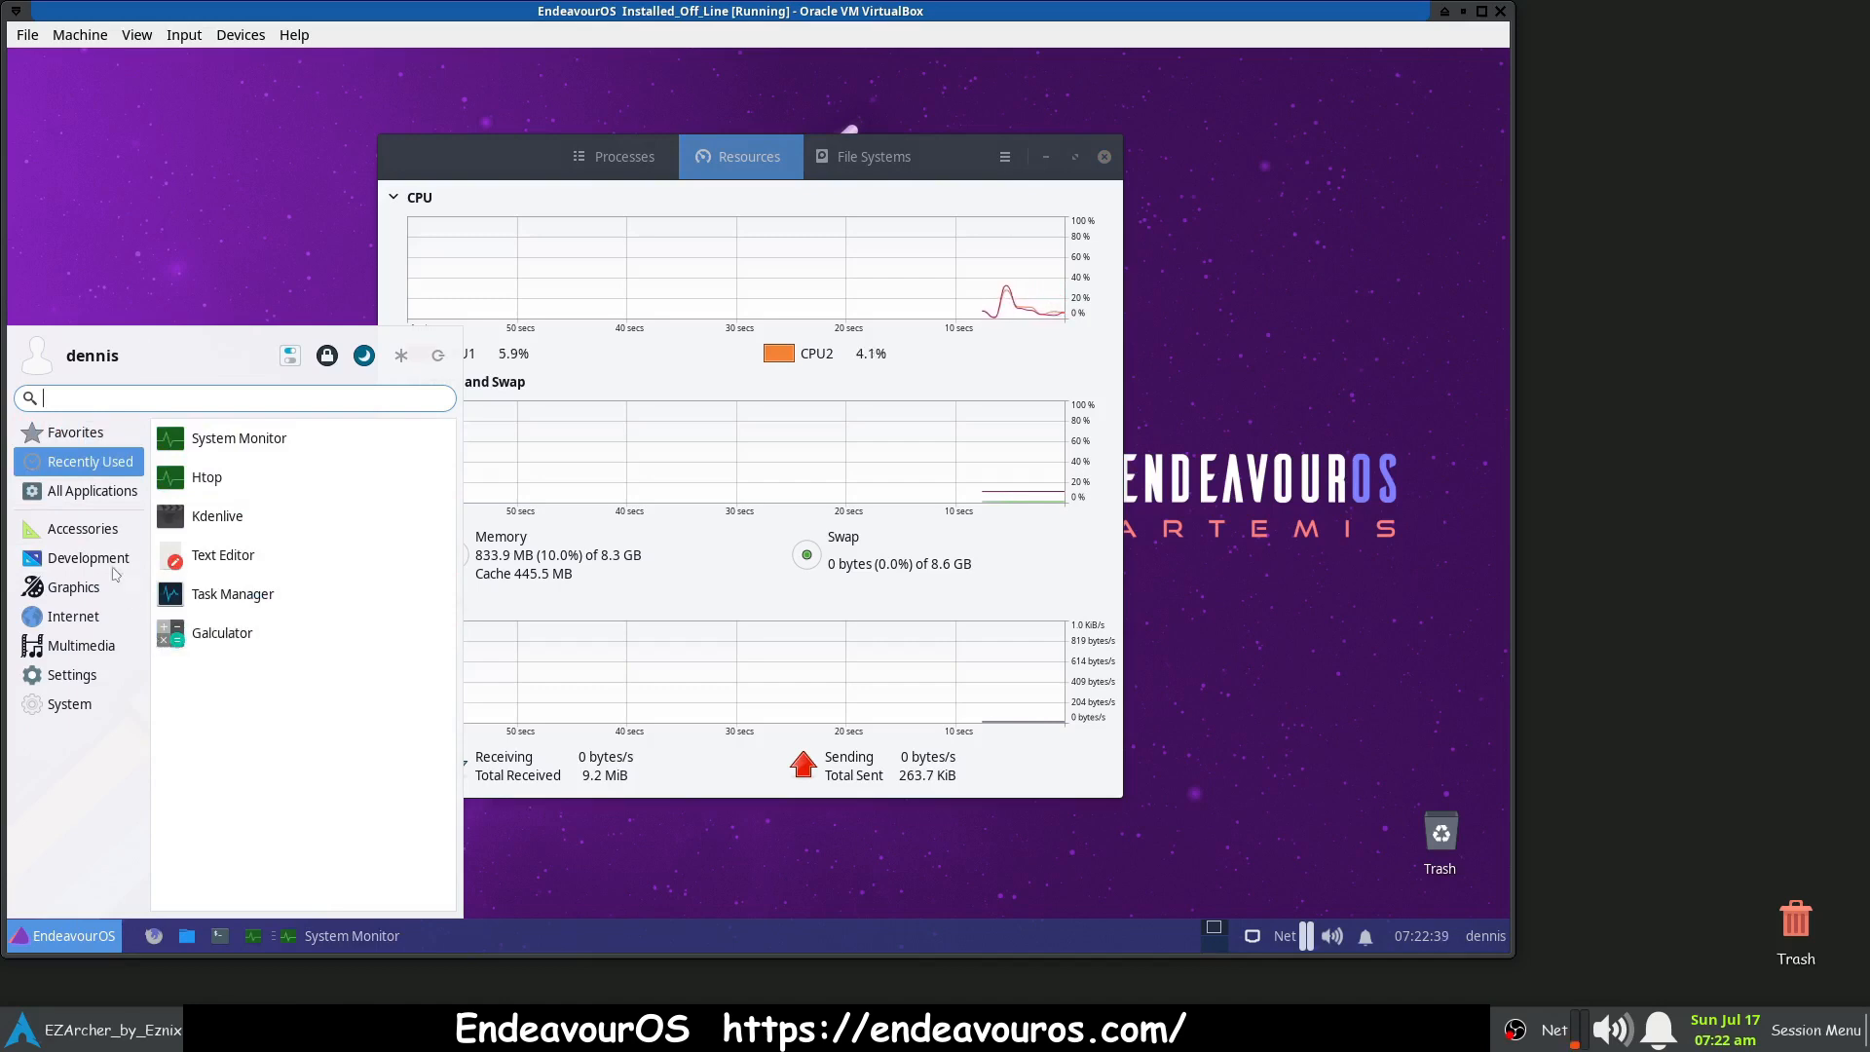
- Review the applications in the Accessories, Development, Graphics, Internet and Multimedia categories
click(98, 531)
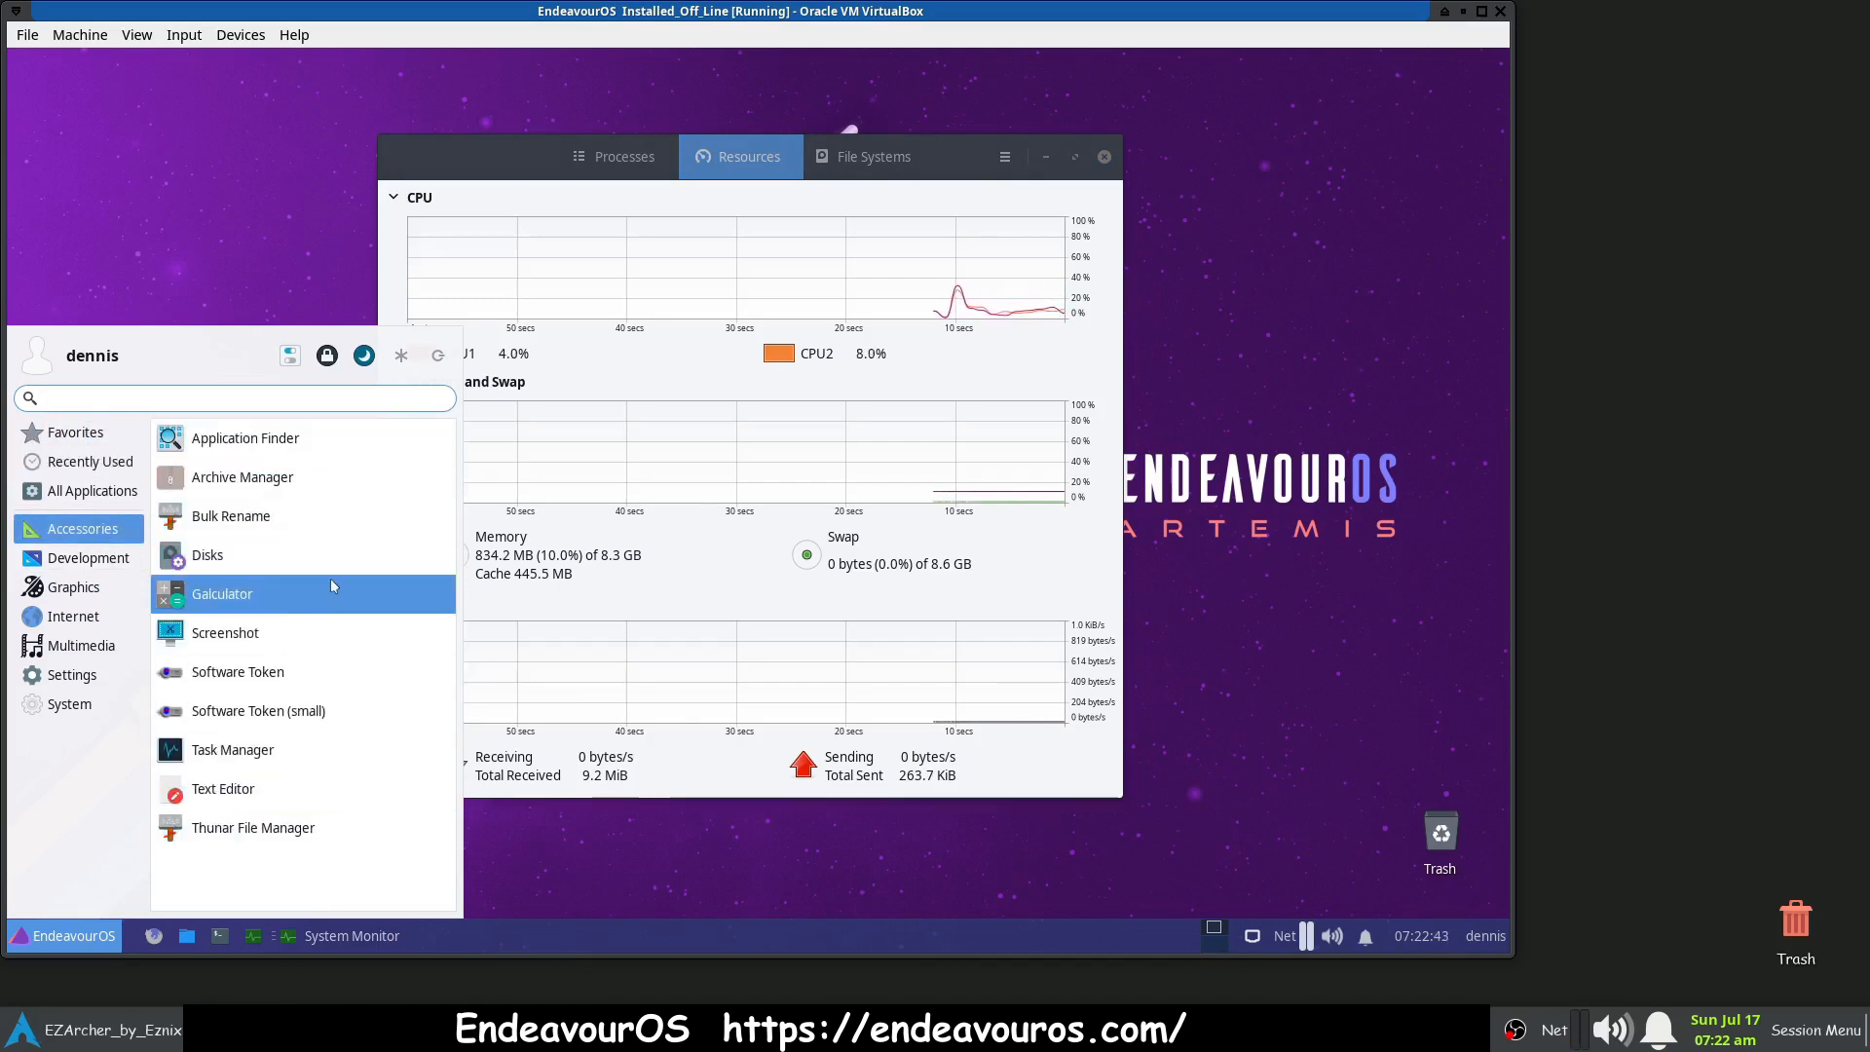
click(57, 565)
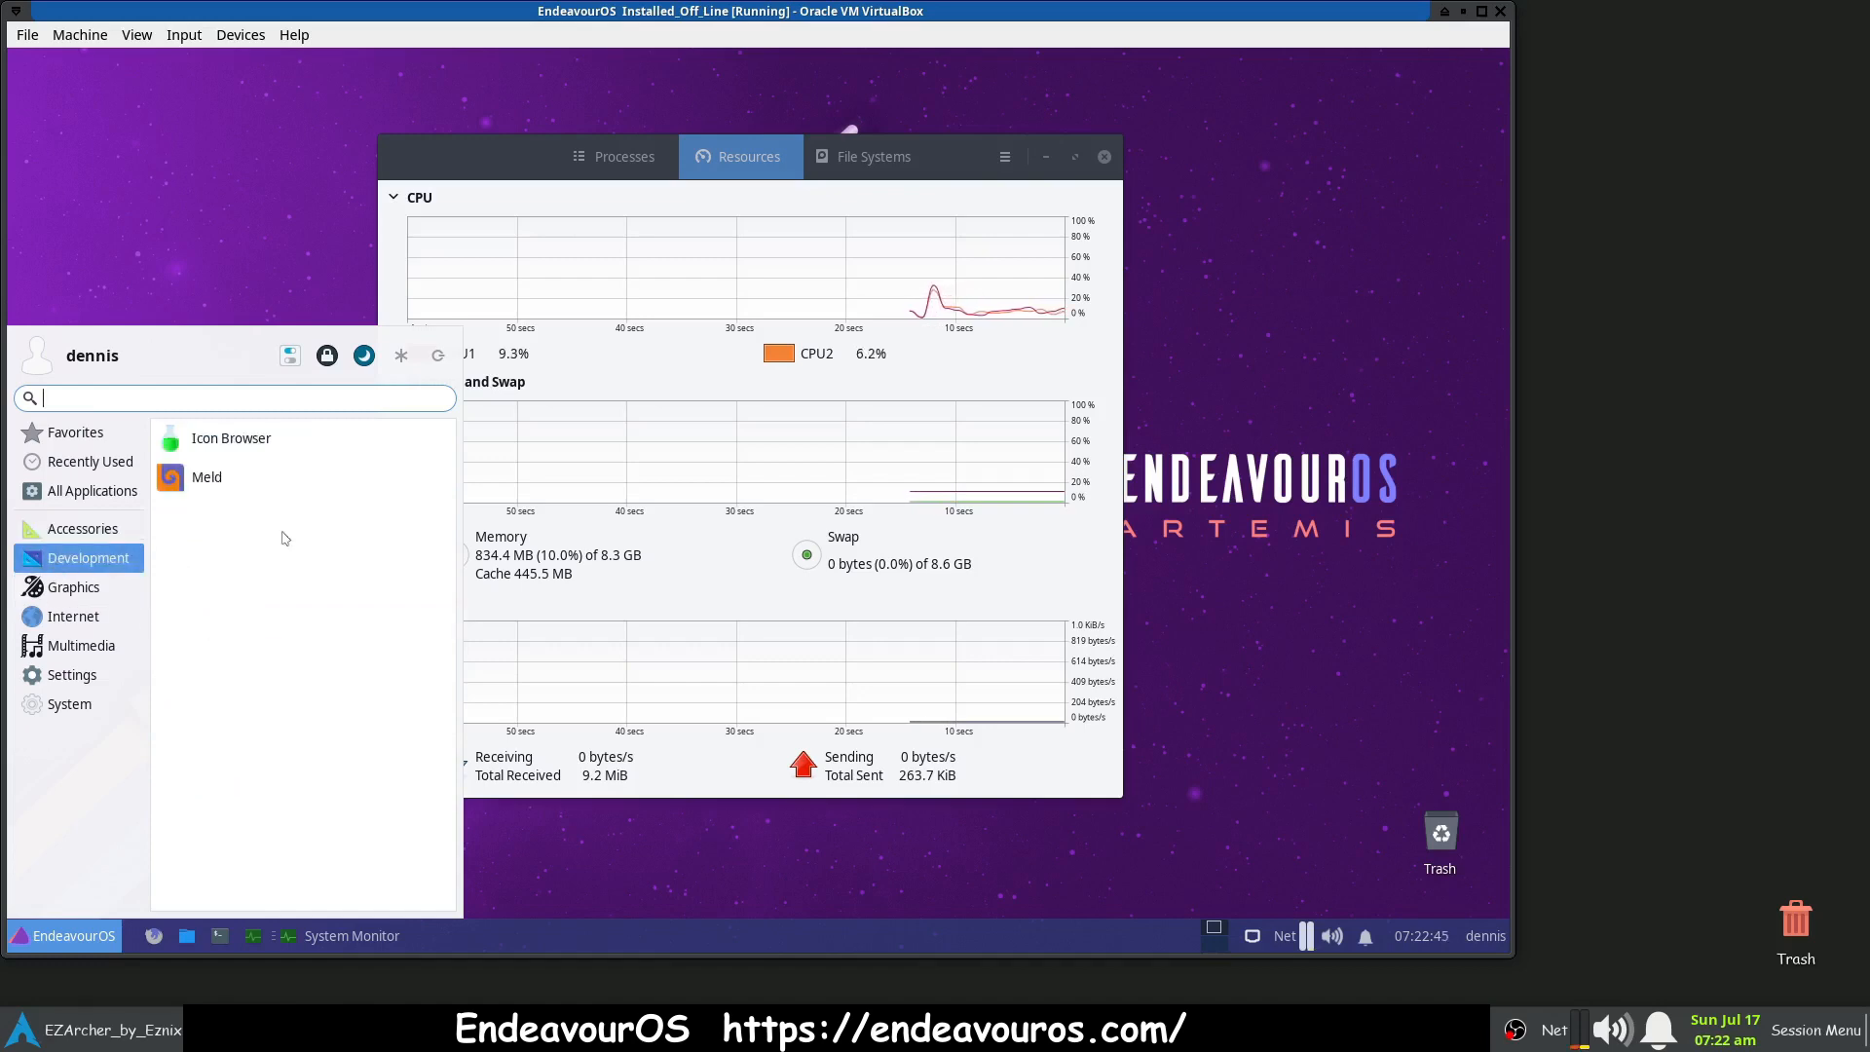
click(84, 592)
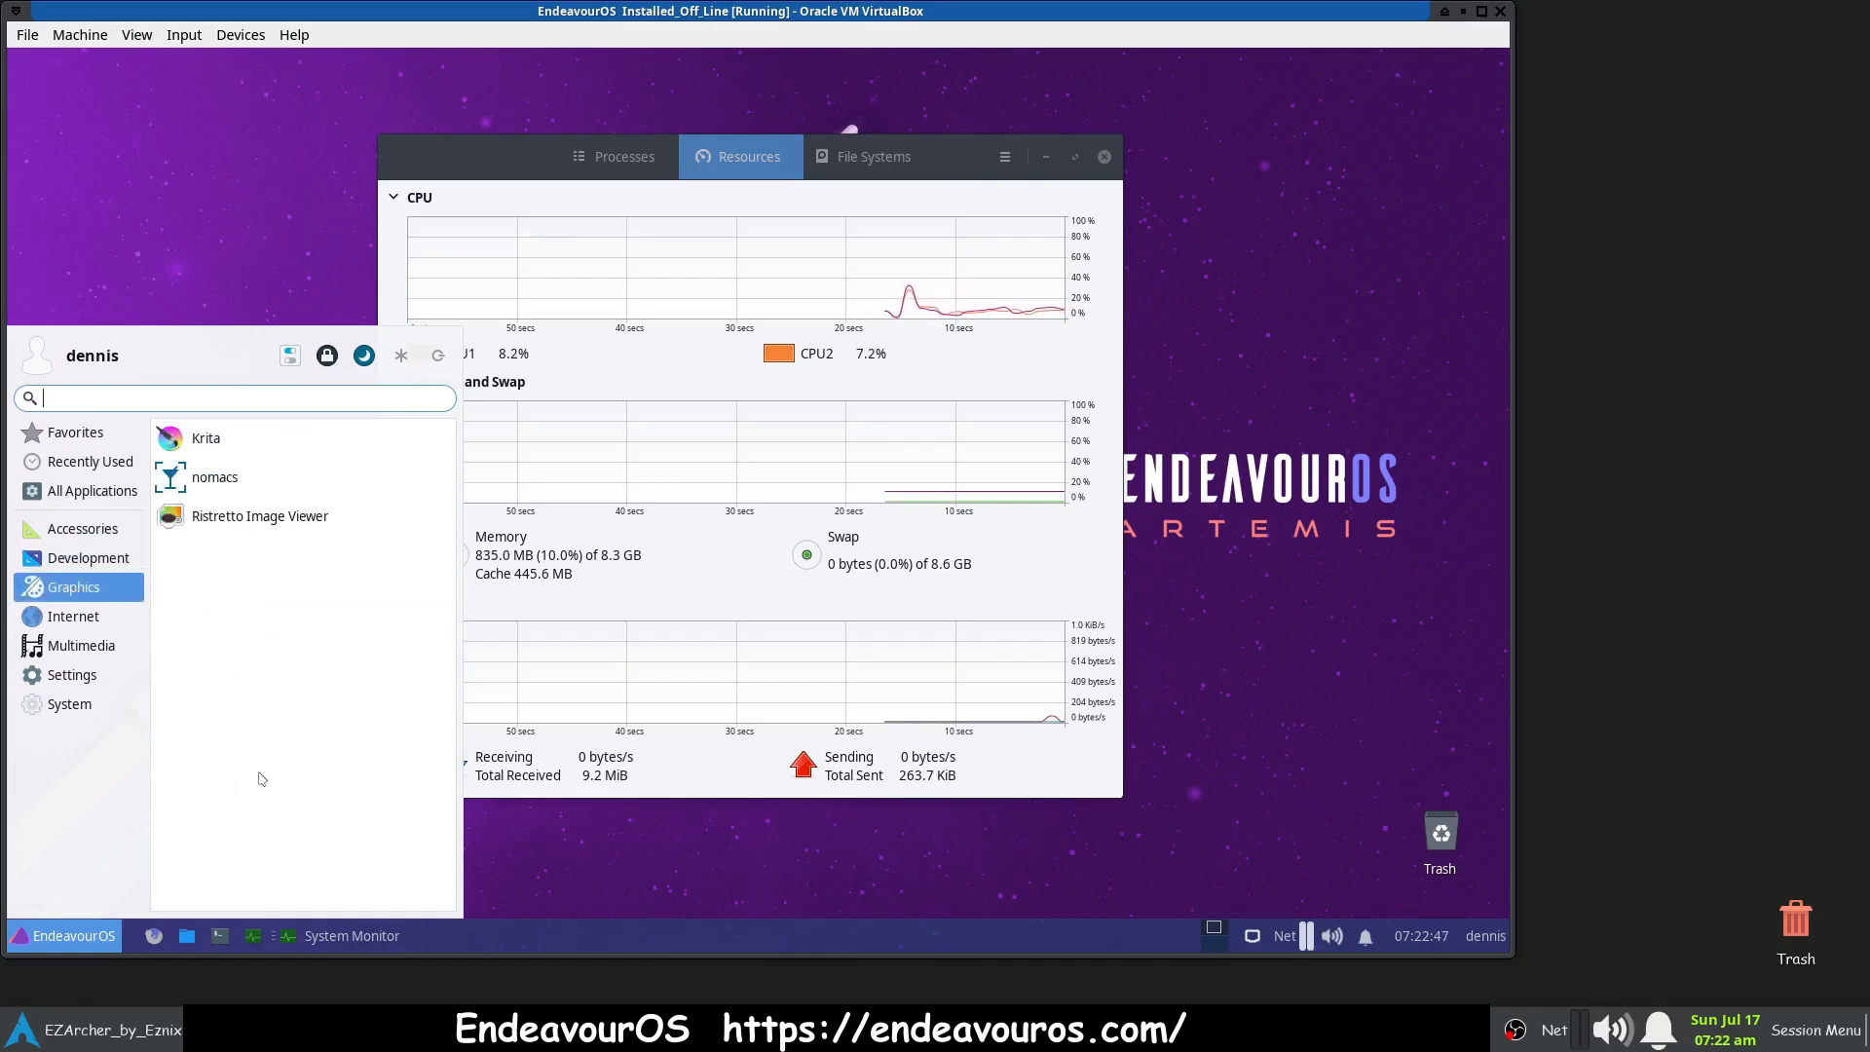
click(93, 622)
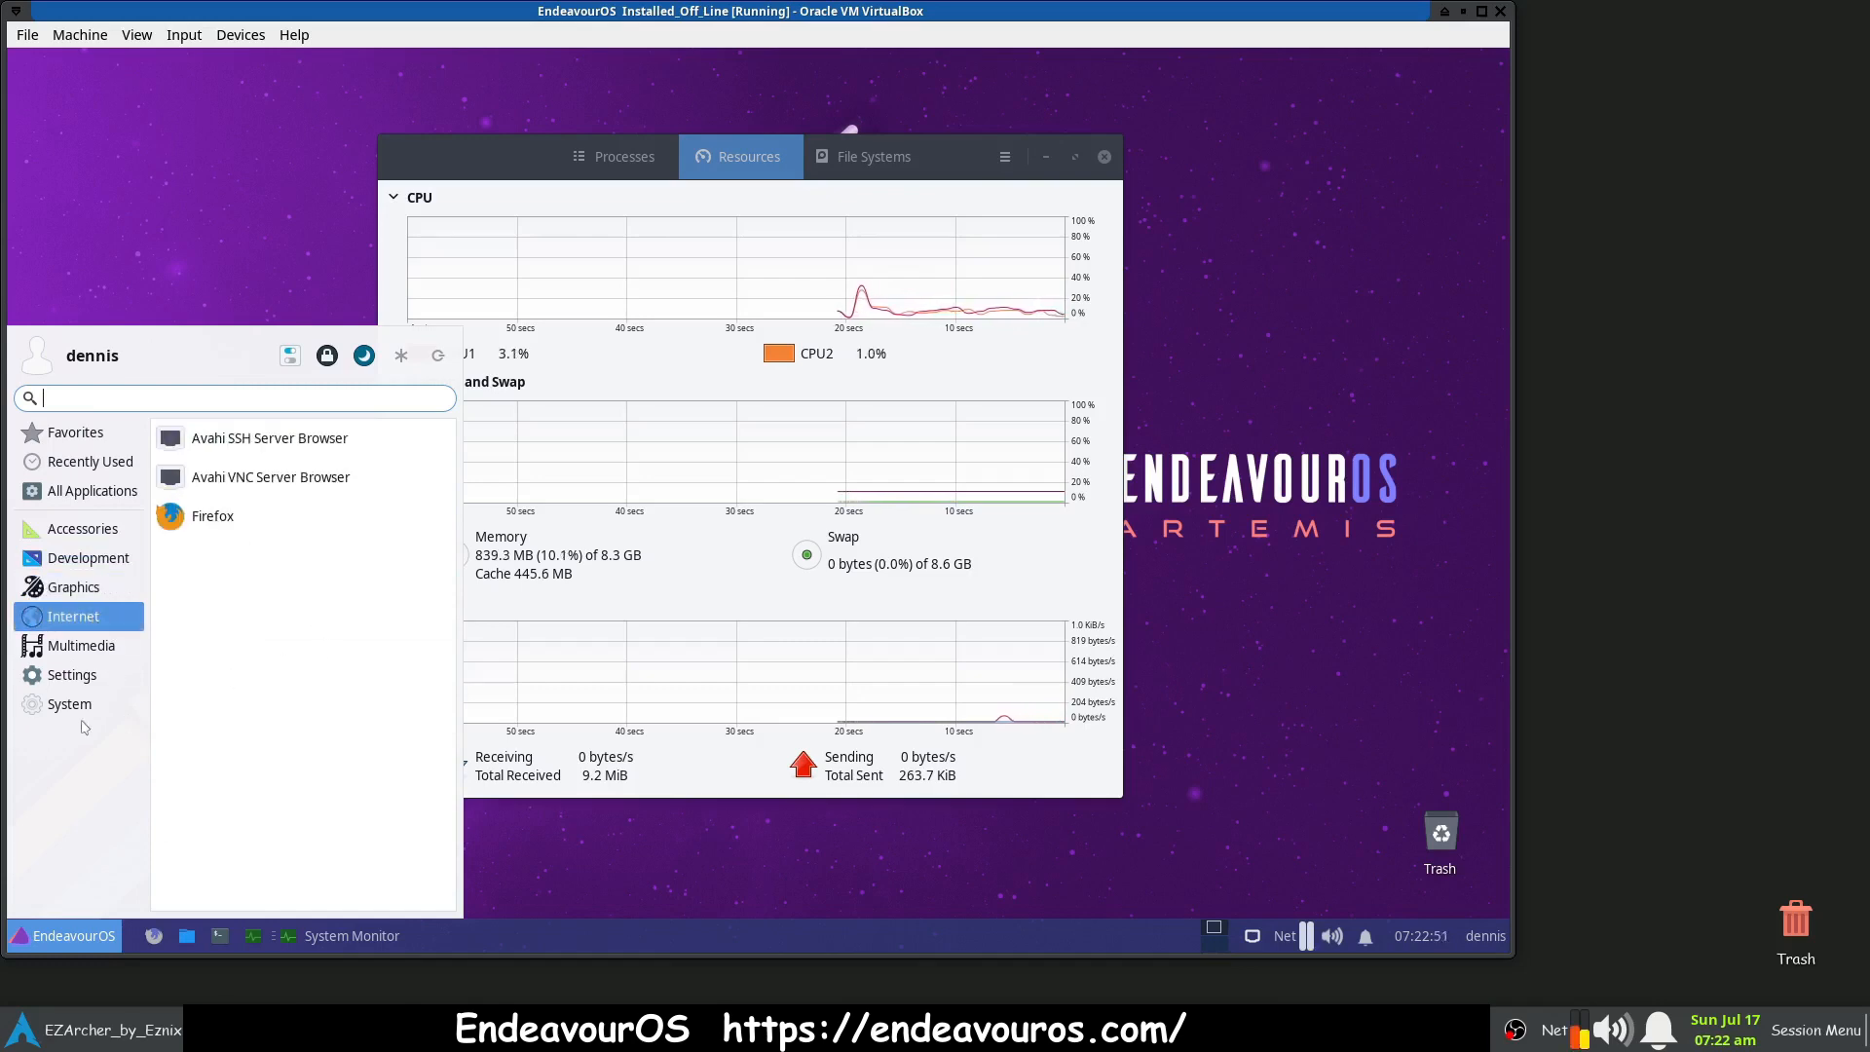
click(75, 654)
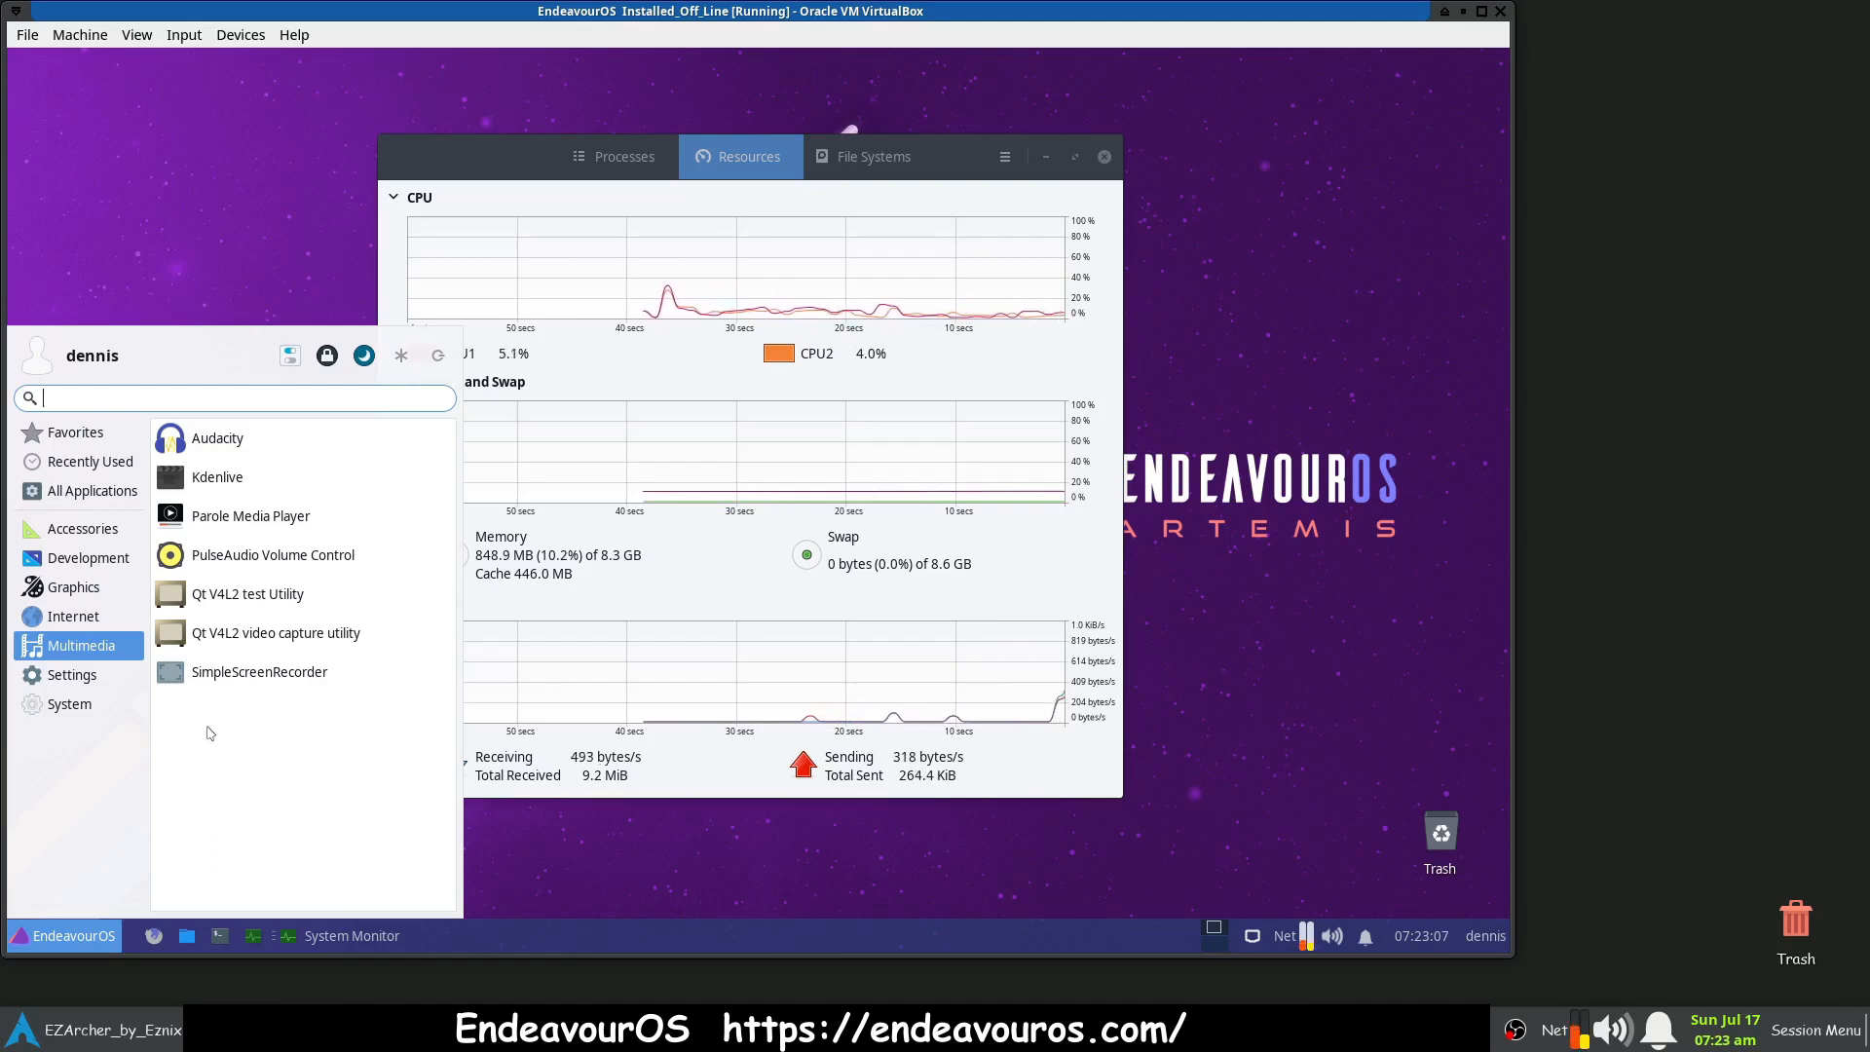
- Look through the full System category of applications, and close the applications menu and System Monitor
click(70, 703)
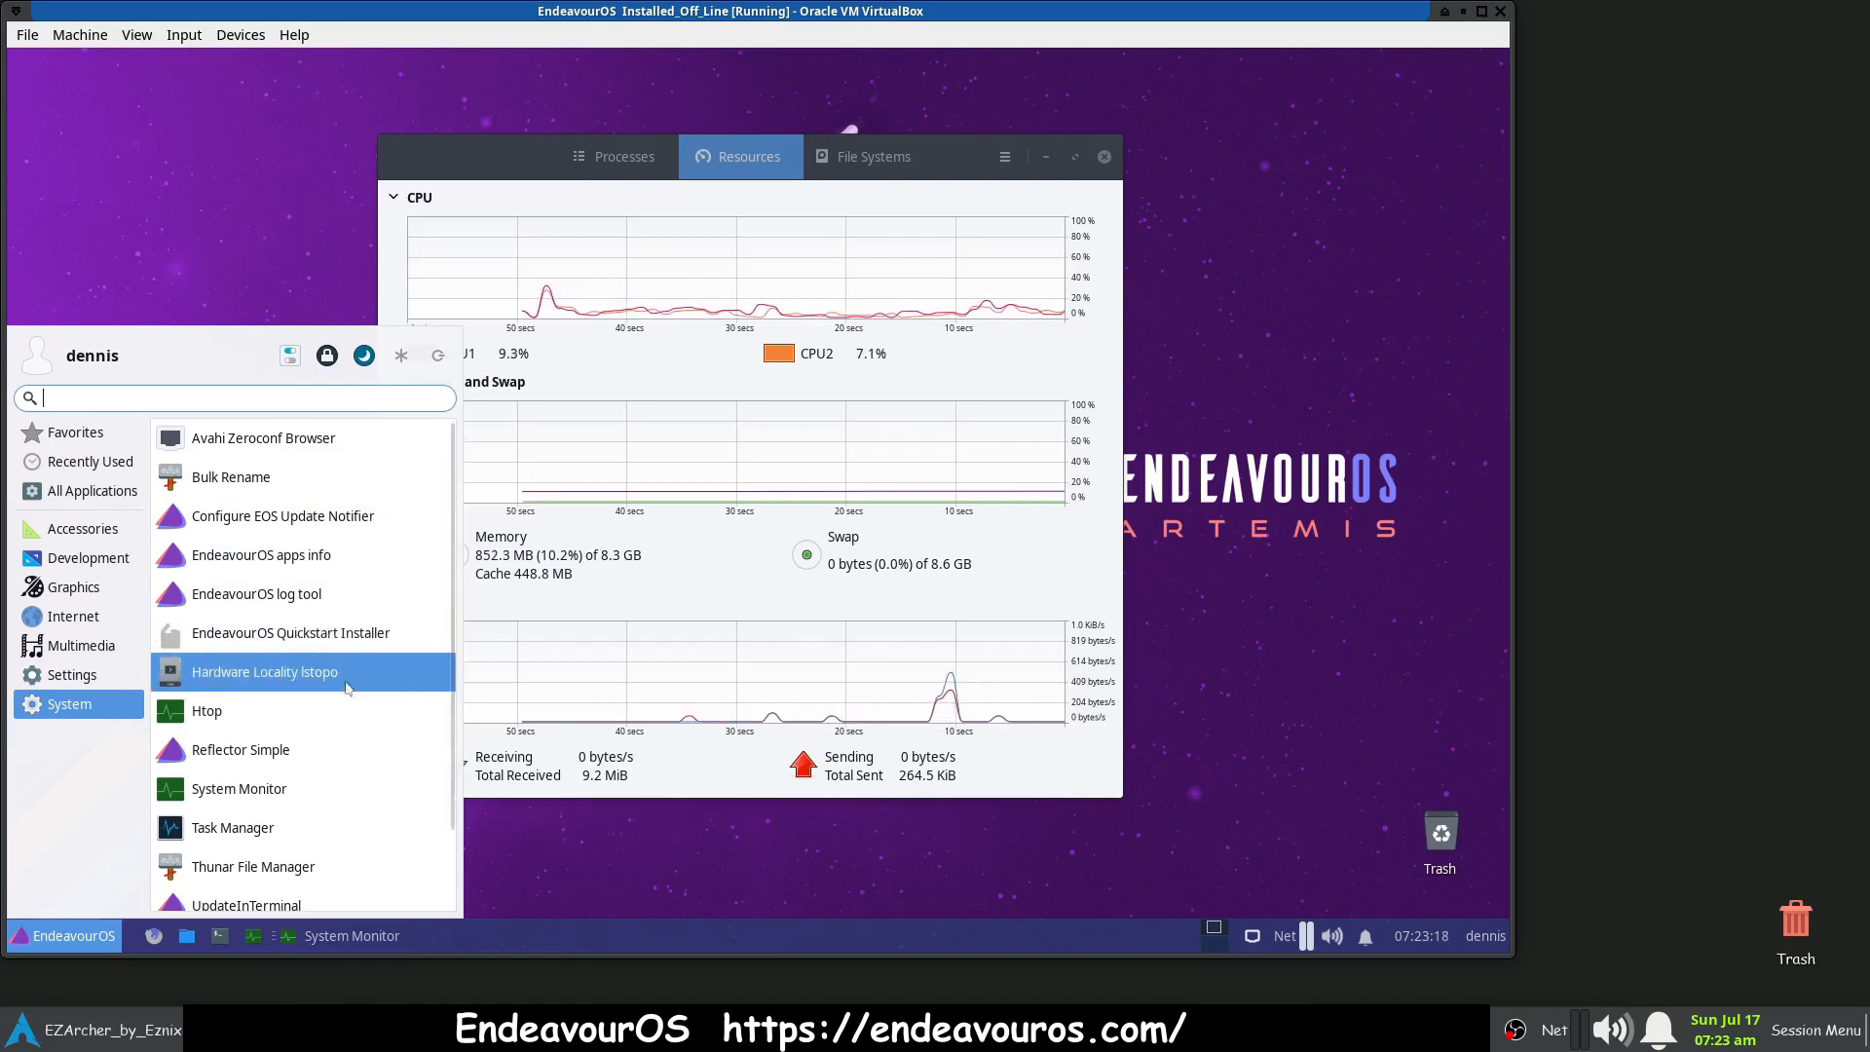
scroll(368, 818, down, 2)
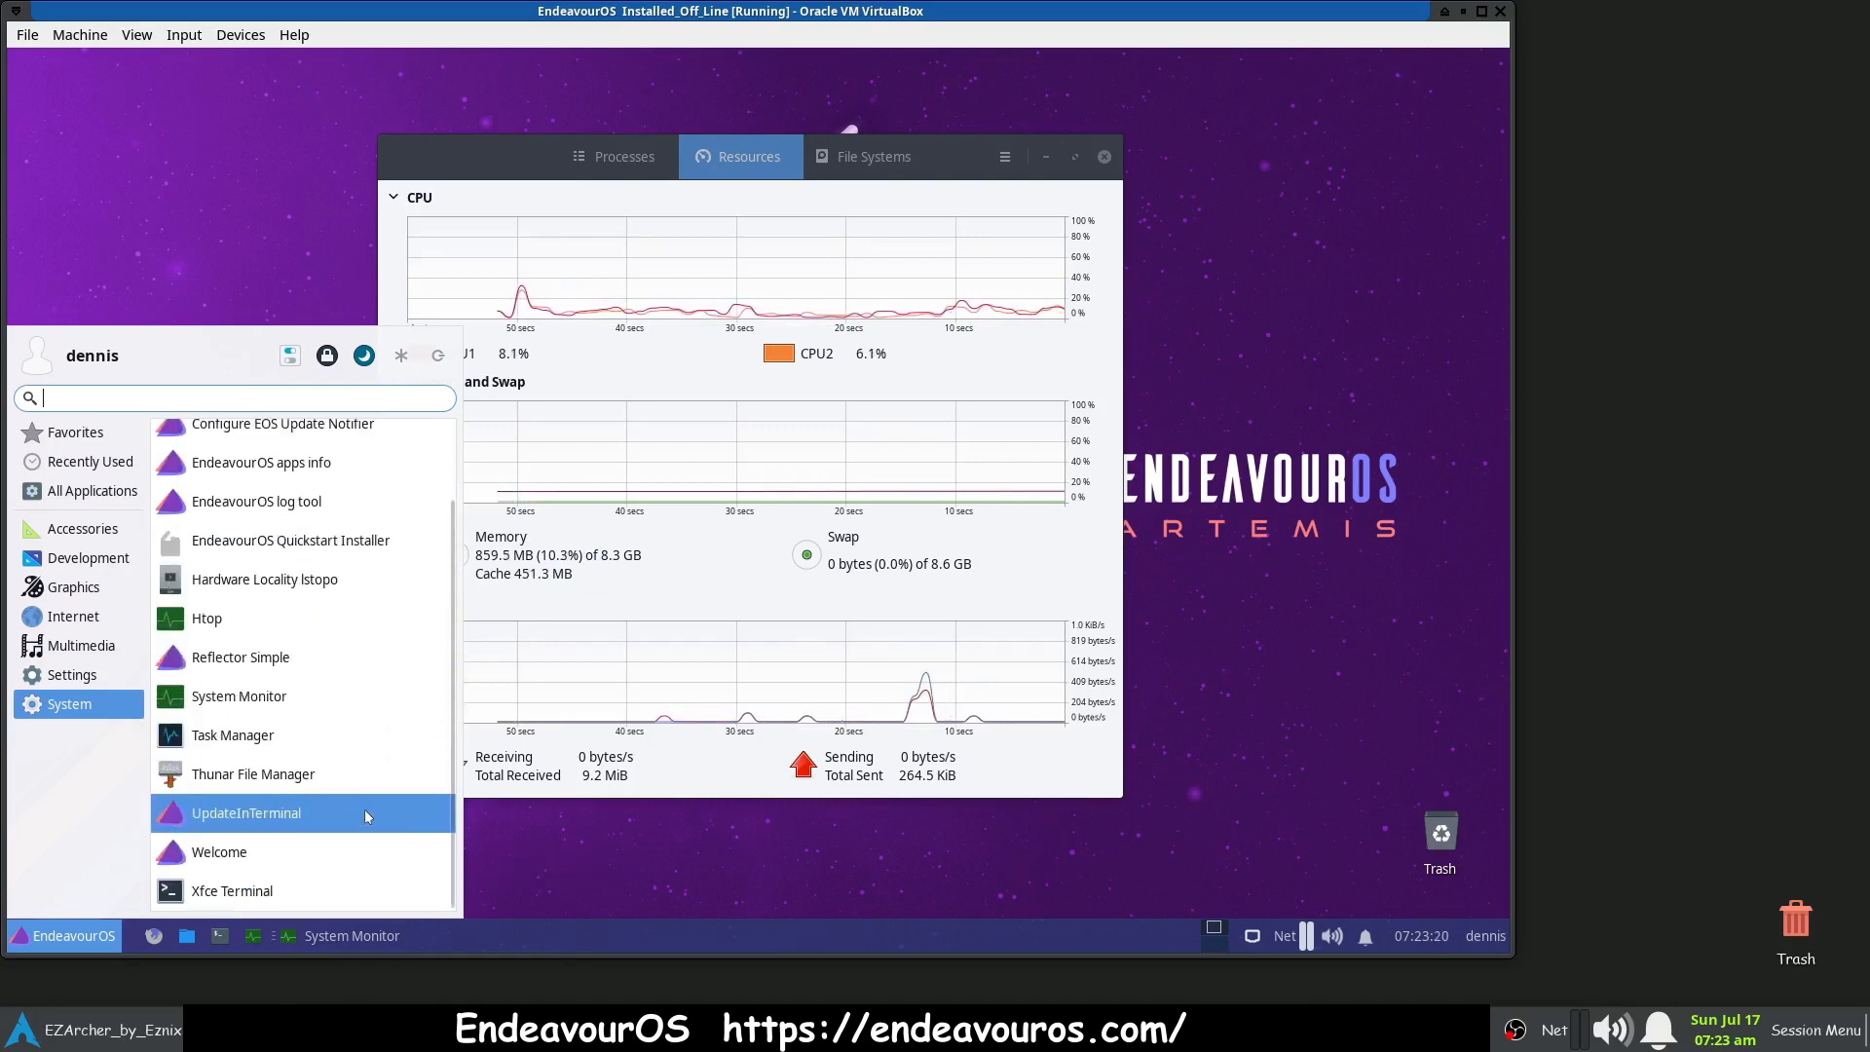
click(73, 951)
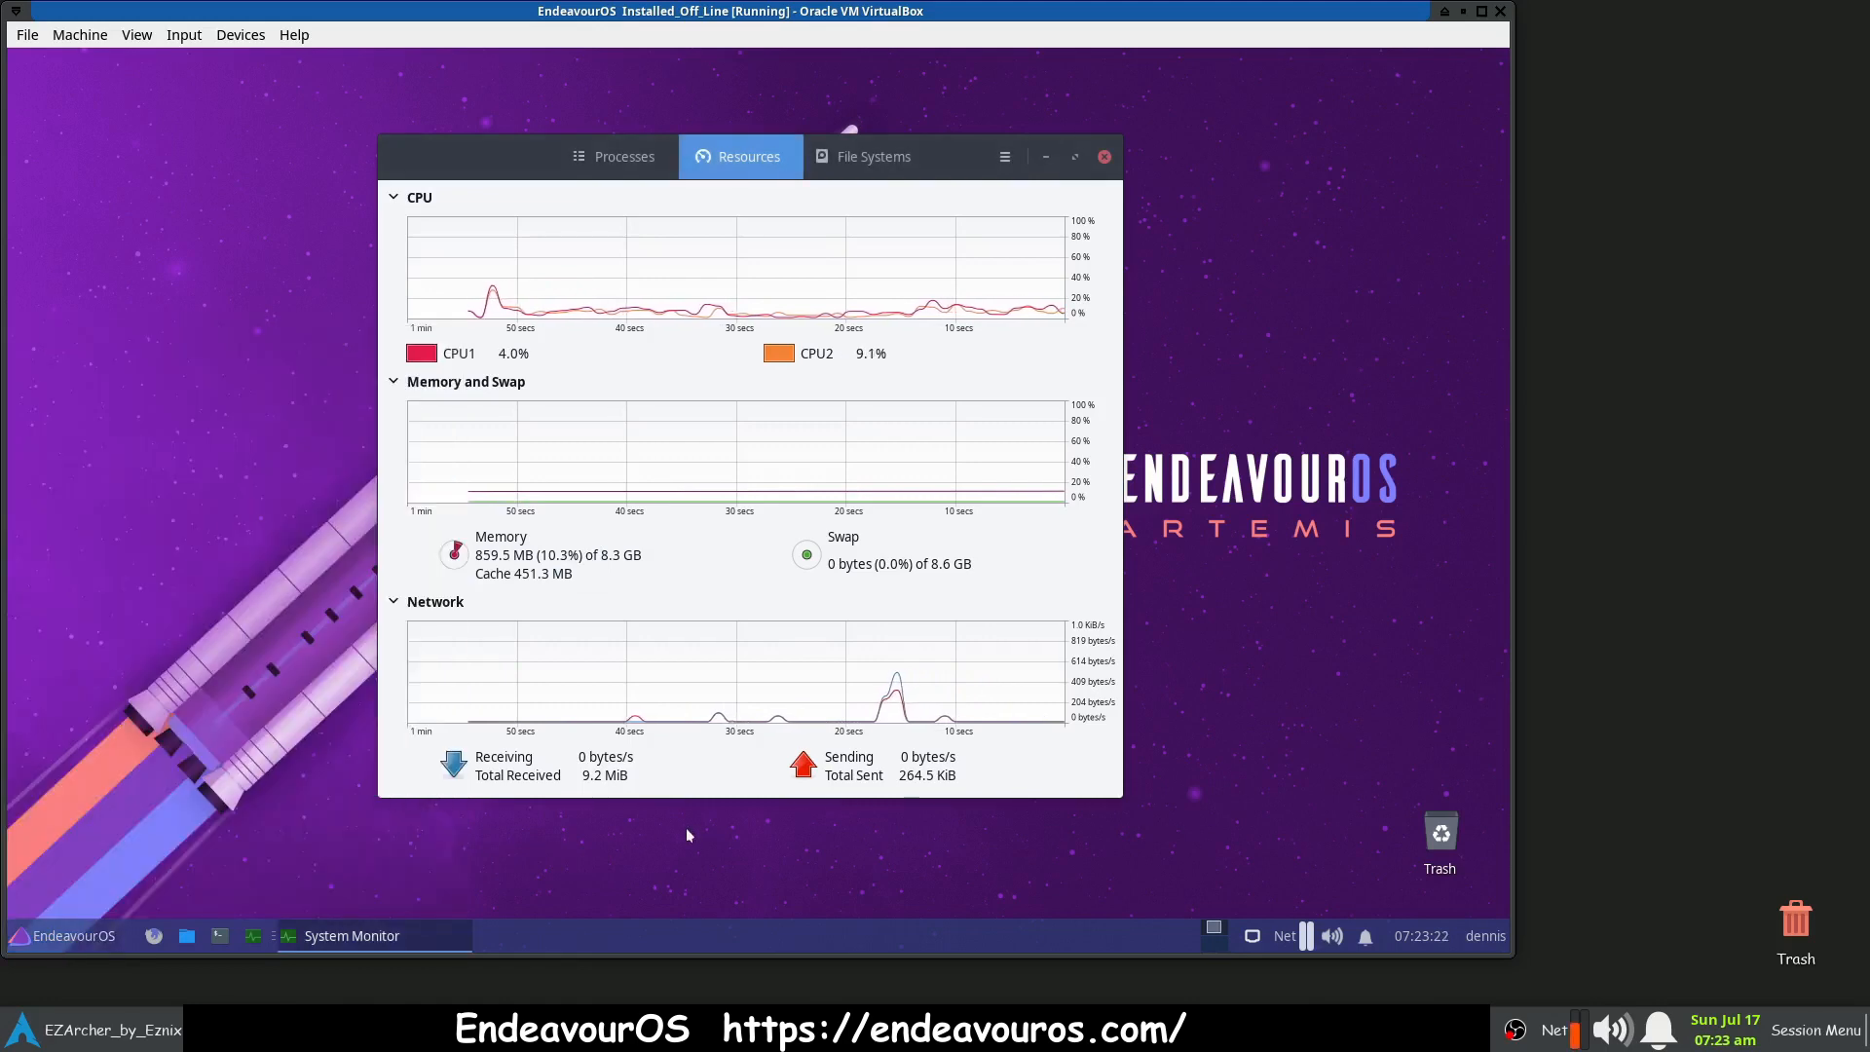
click(1103, 159)
- Open the desktop settings to view the available wallpapers, and close them without changing the background
right_click(645, 466)
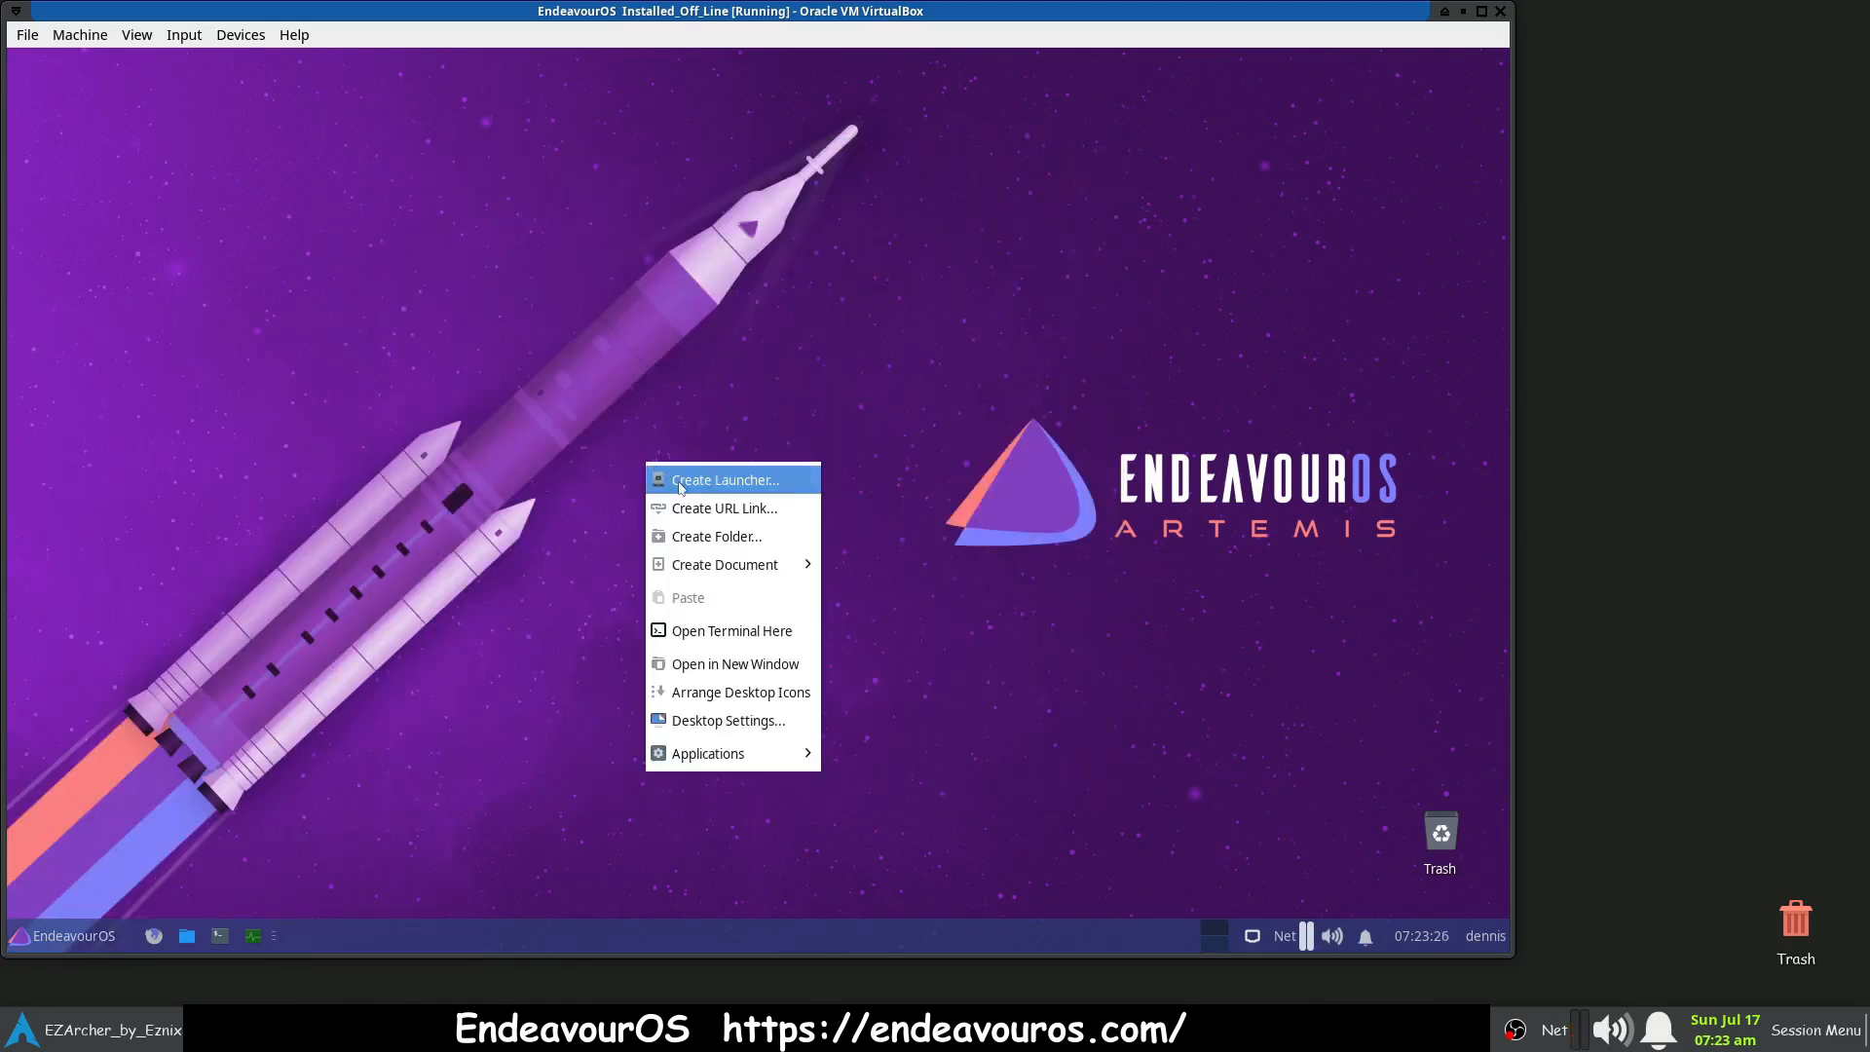
mouse_move(690, 569)
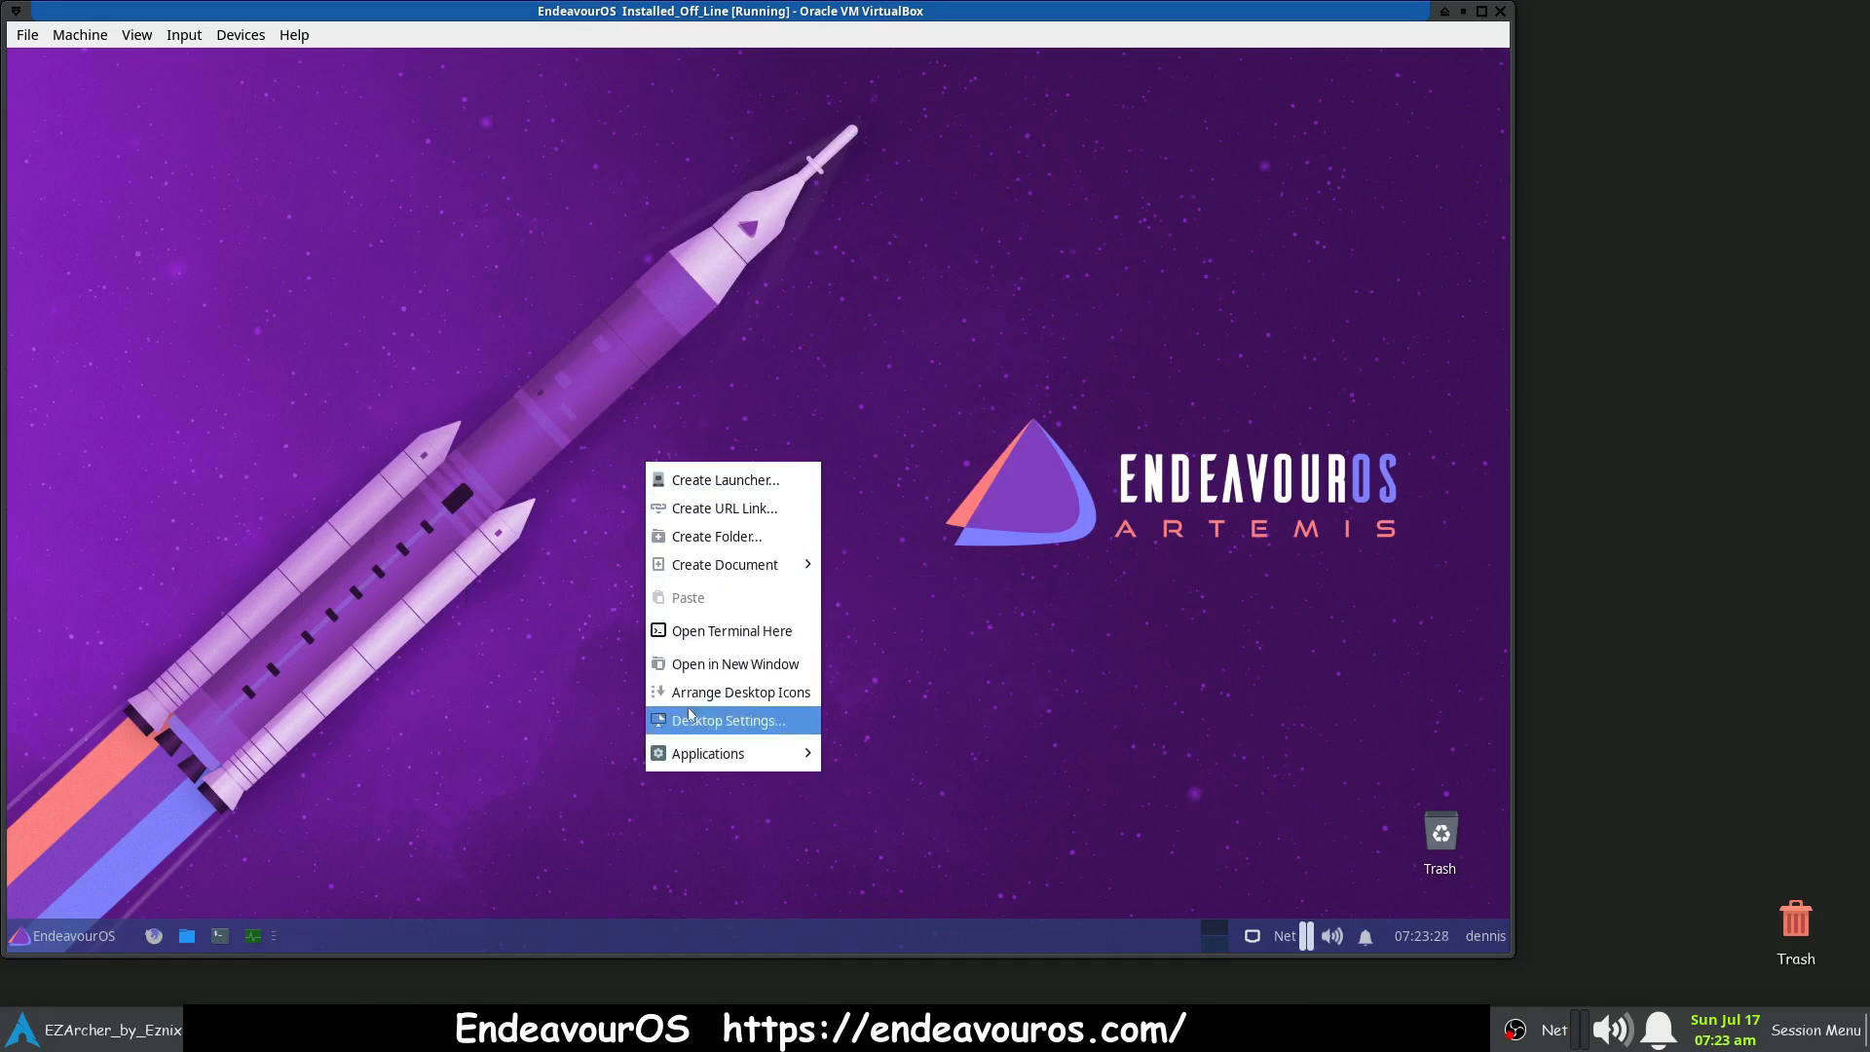
click(693, 722)
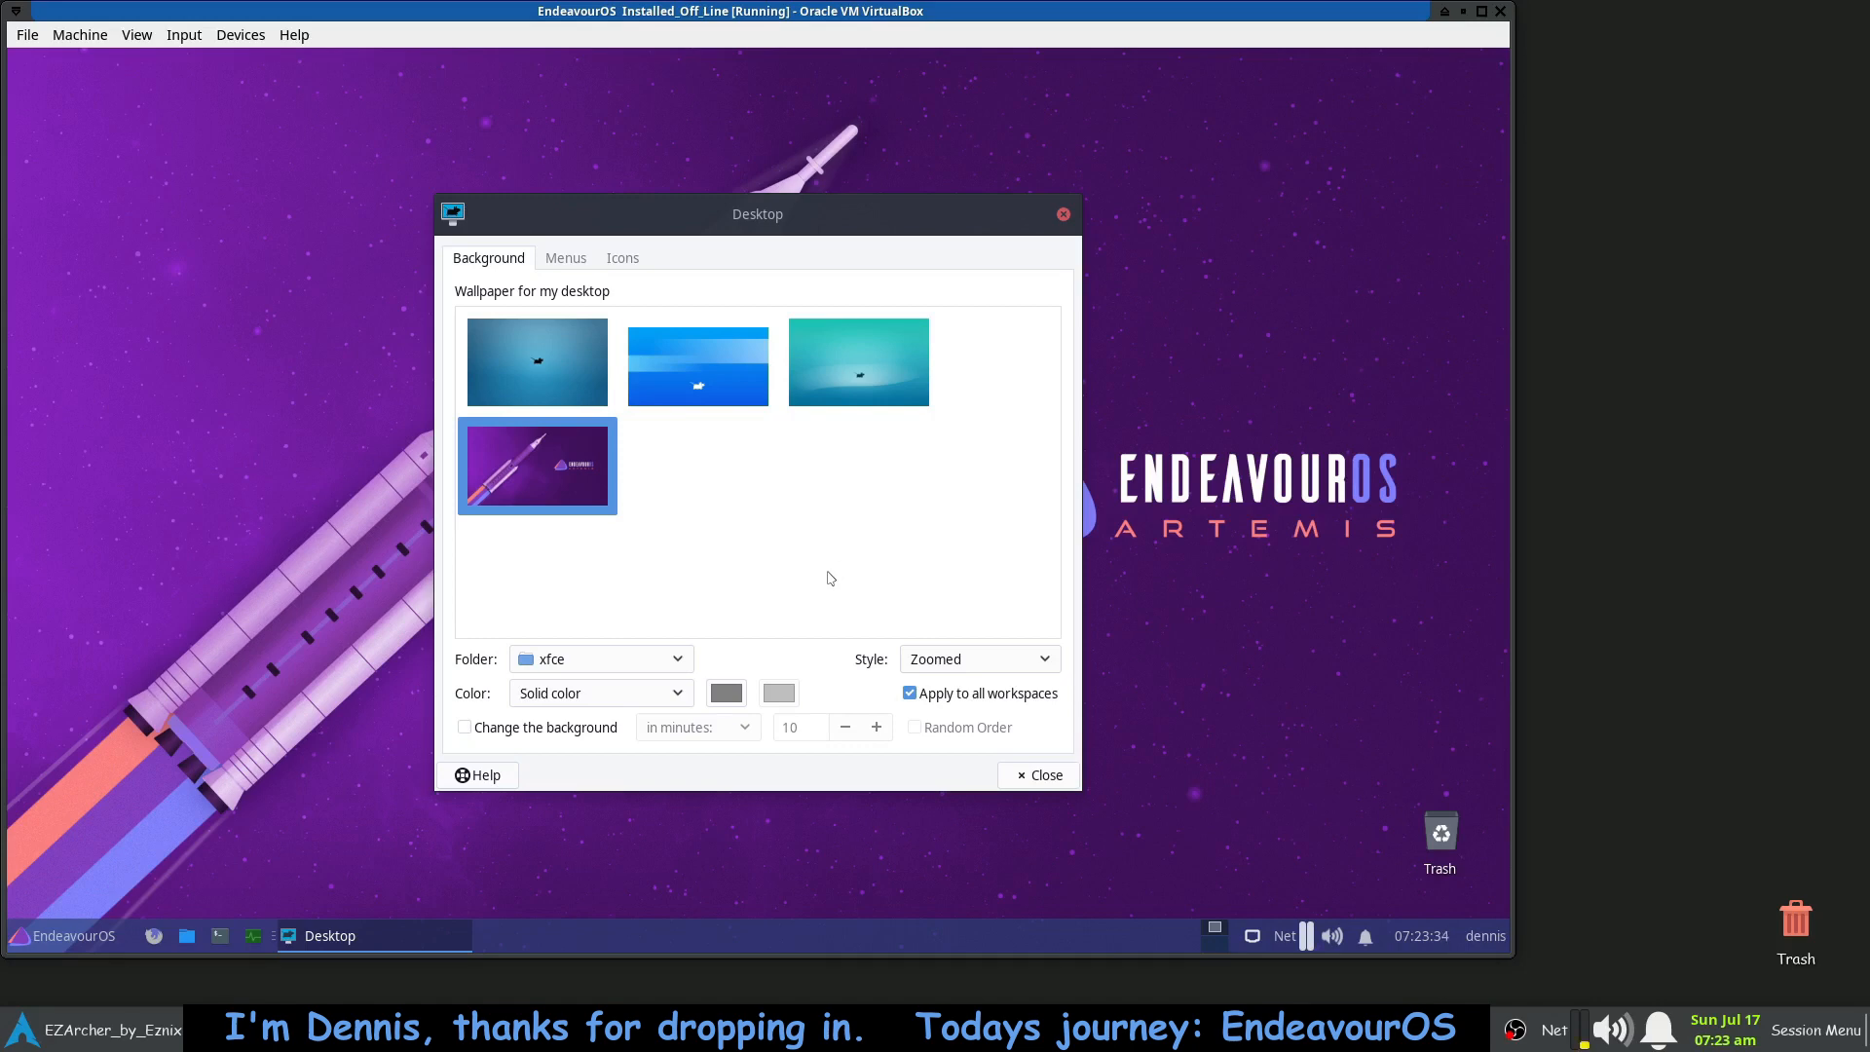
click(1040, 775)
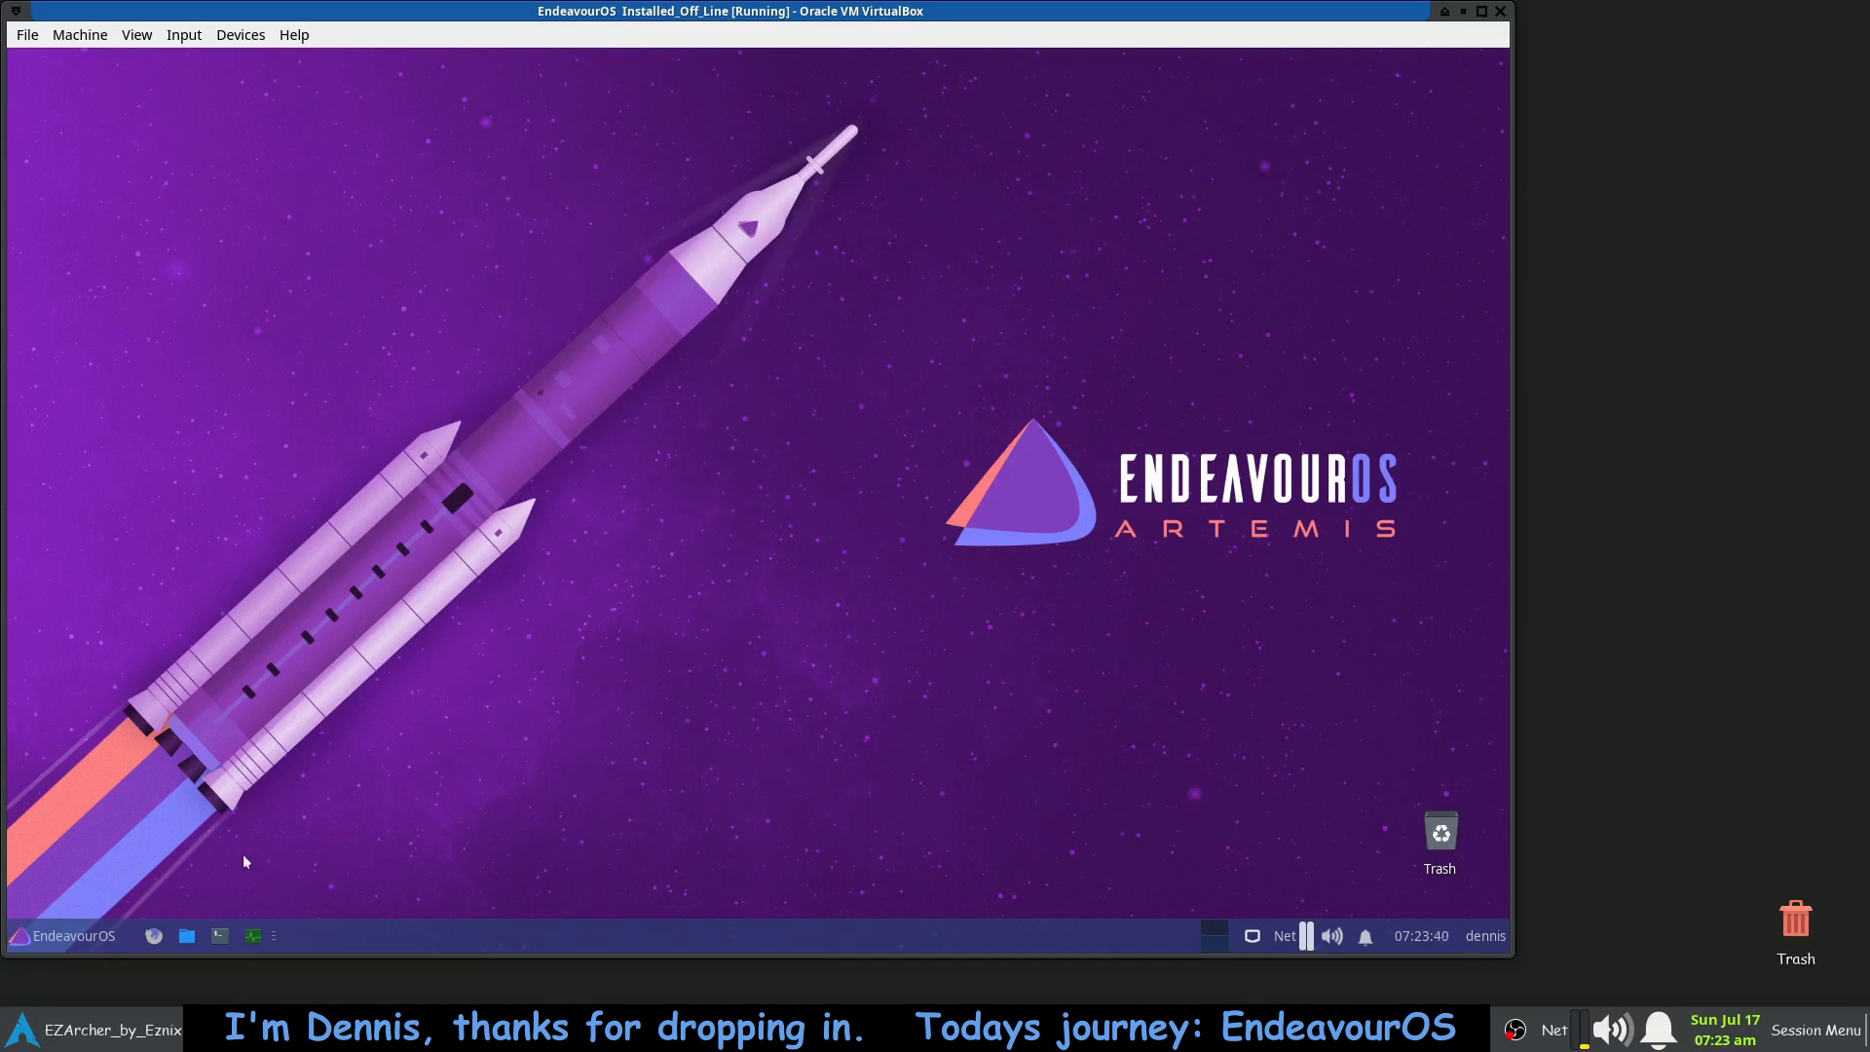
- Shut down the EndeavourOS guest system from its log-out options
click(79, 931)
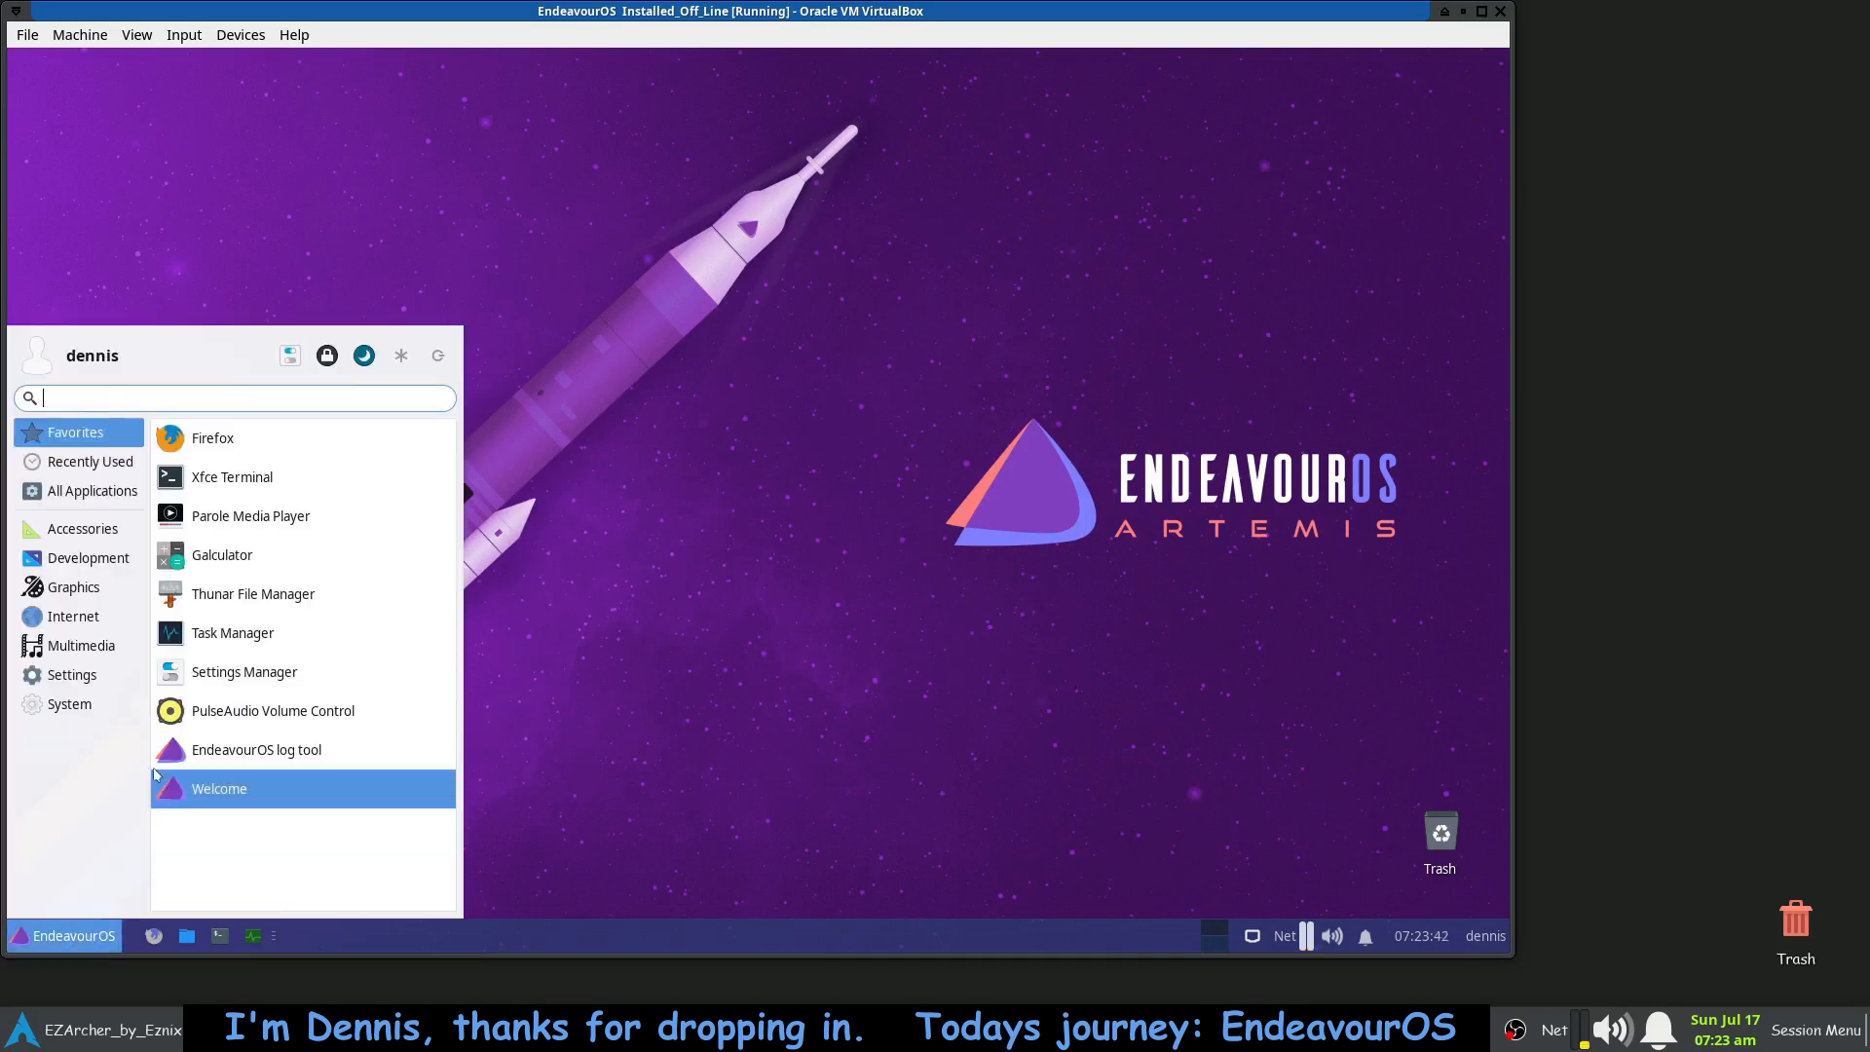
click(437, 355)
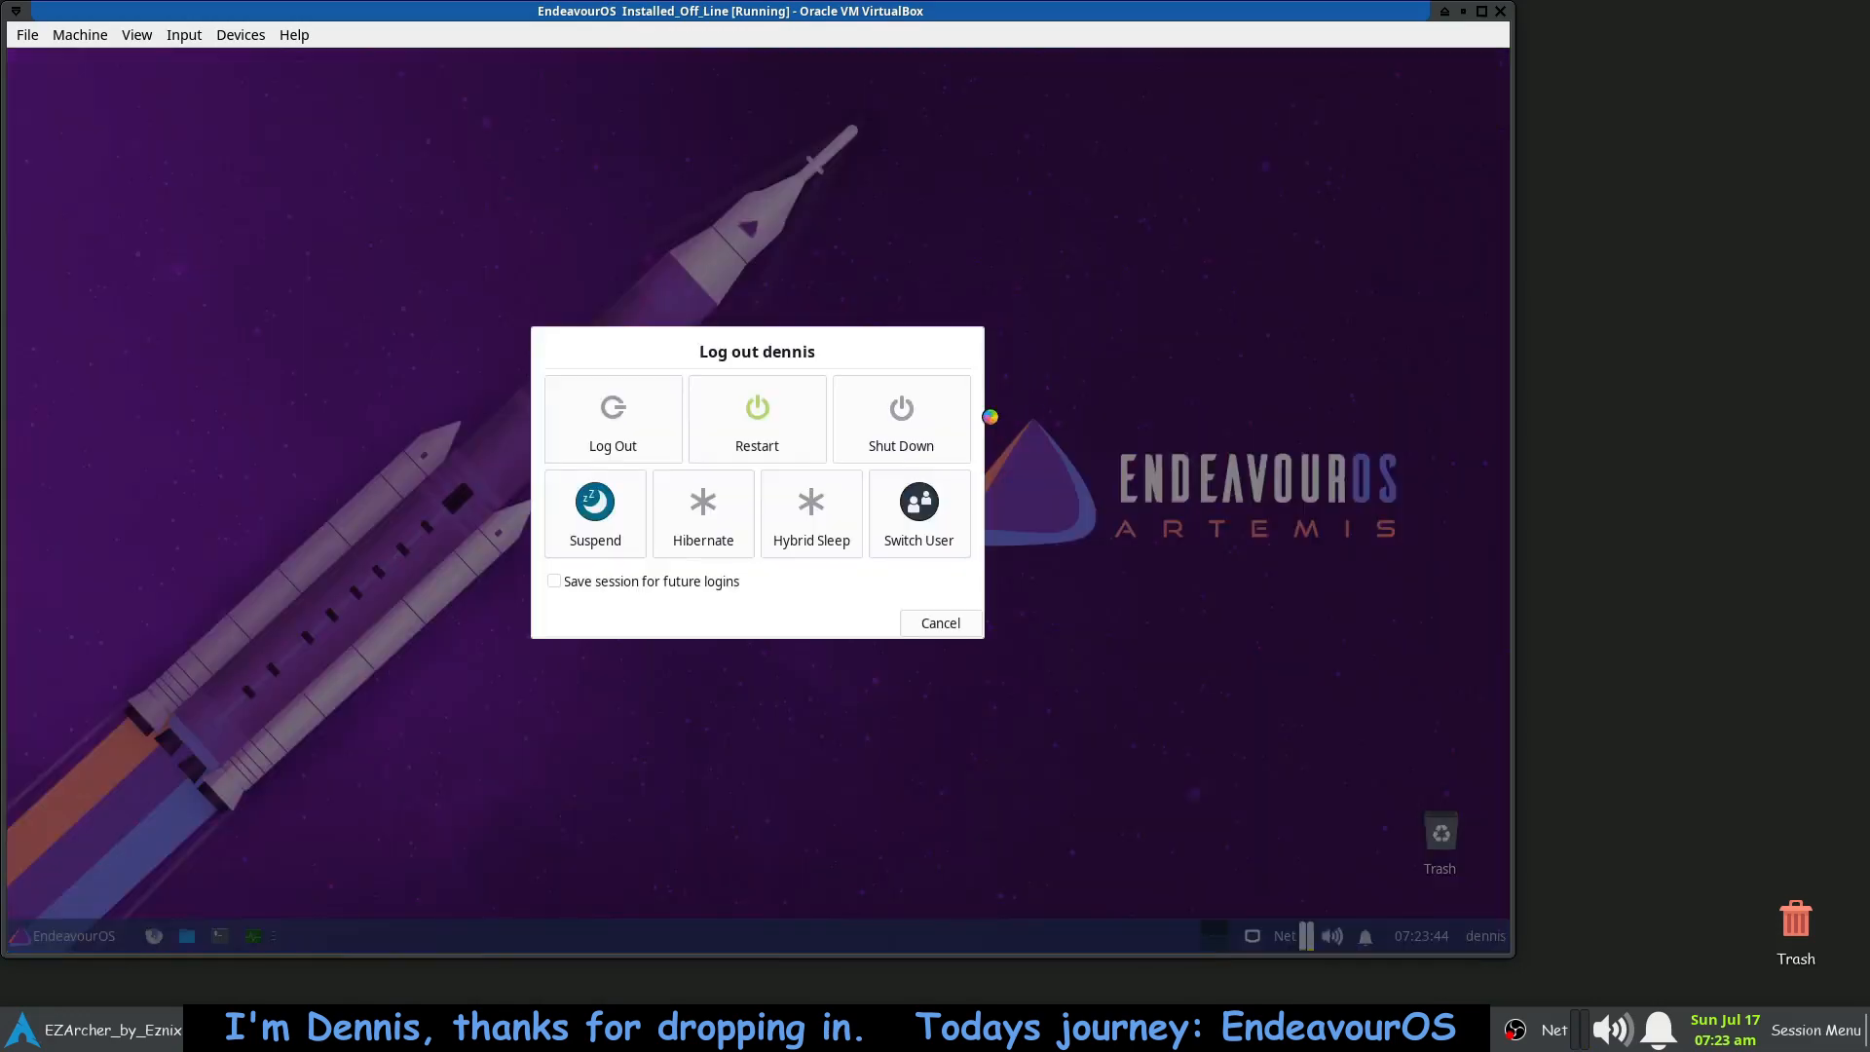
click(901, 433)
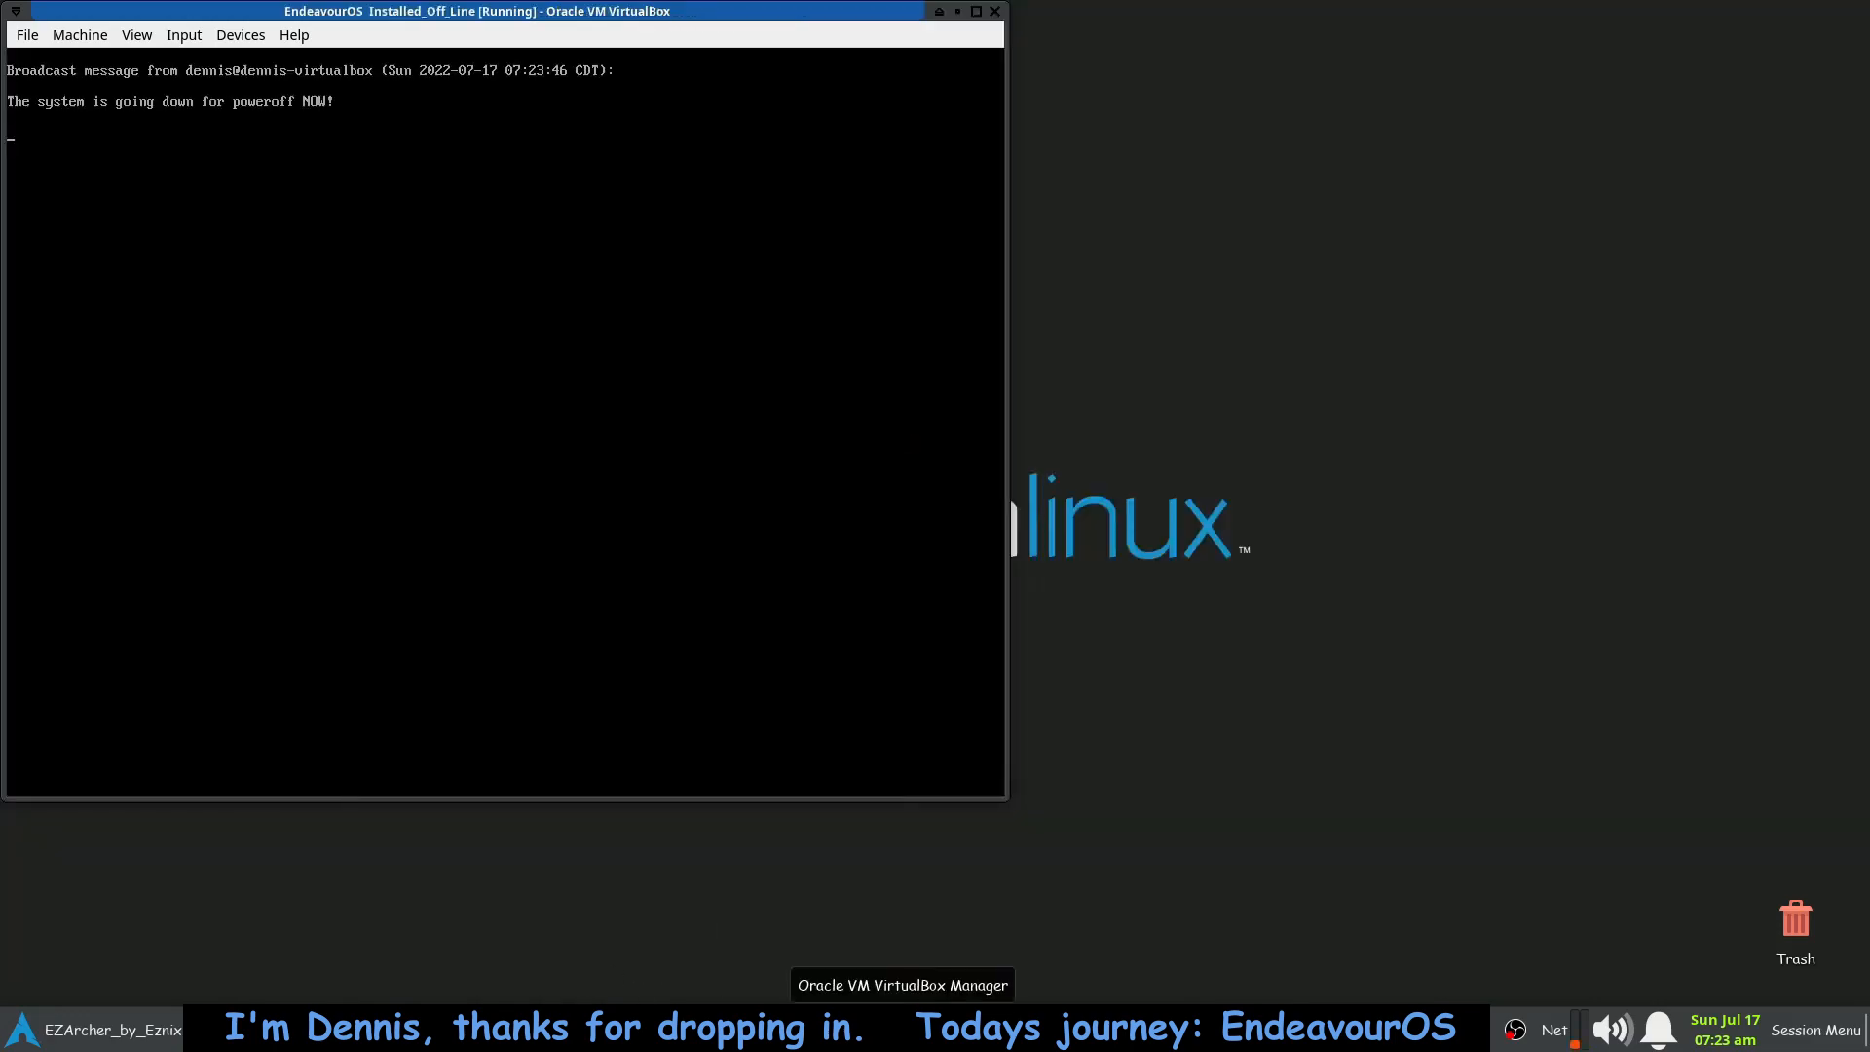
- In Oracle VM VirtualBox Manager, review the details of the EndeavourOS Installed_Off_Line and EndeavourOS machines, and close the manager
click(903, 1029)
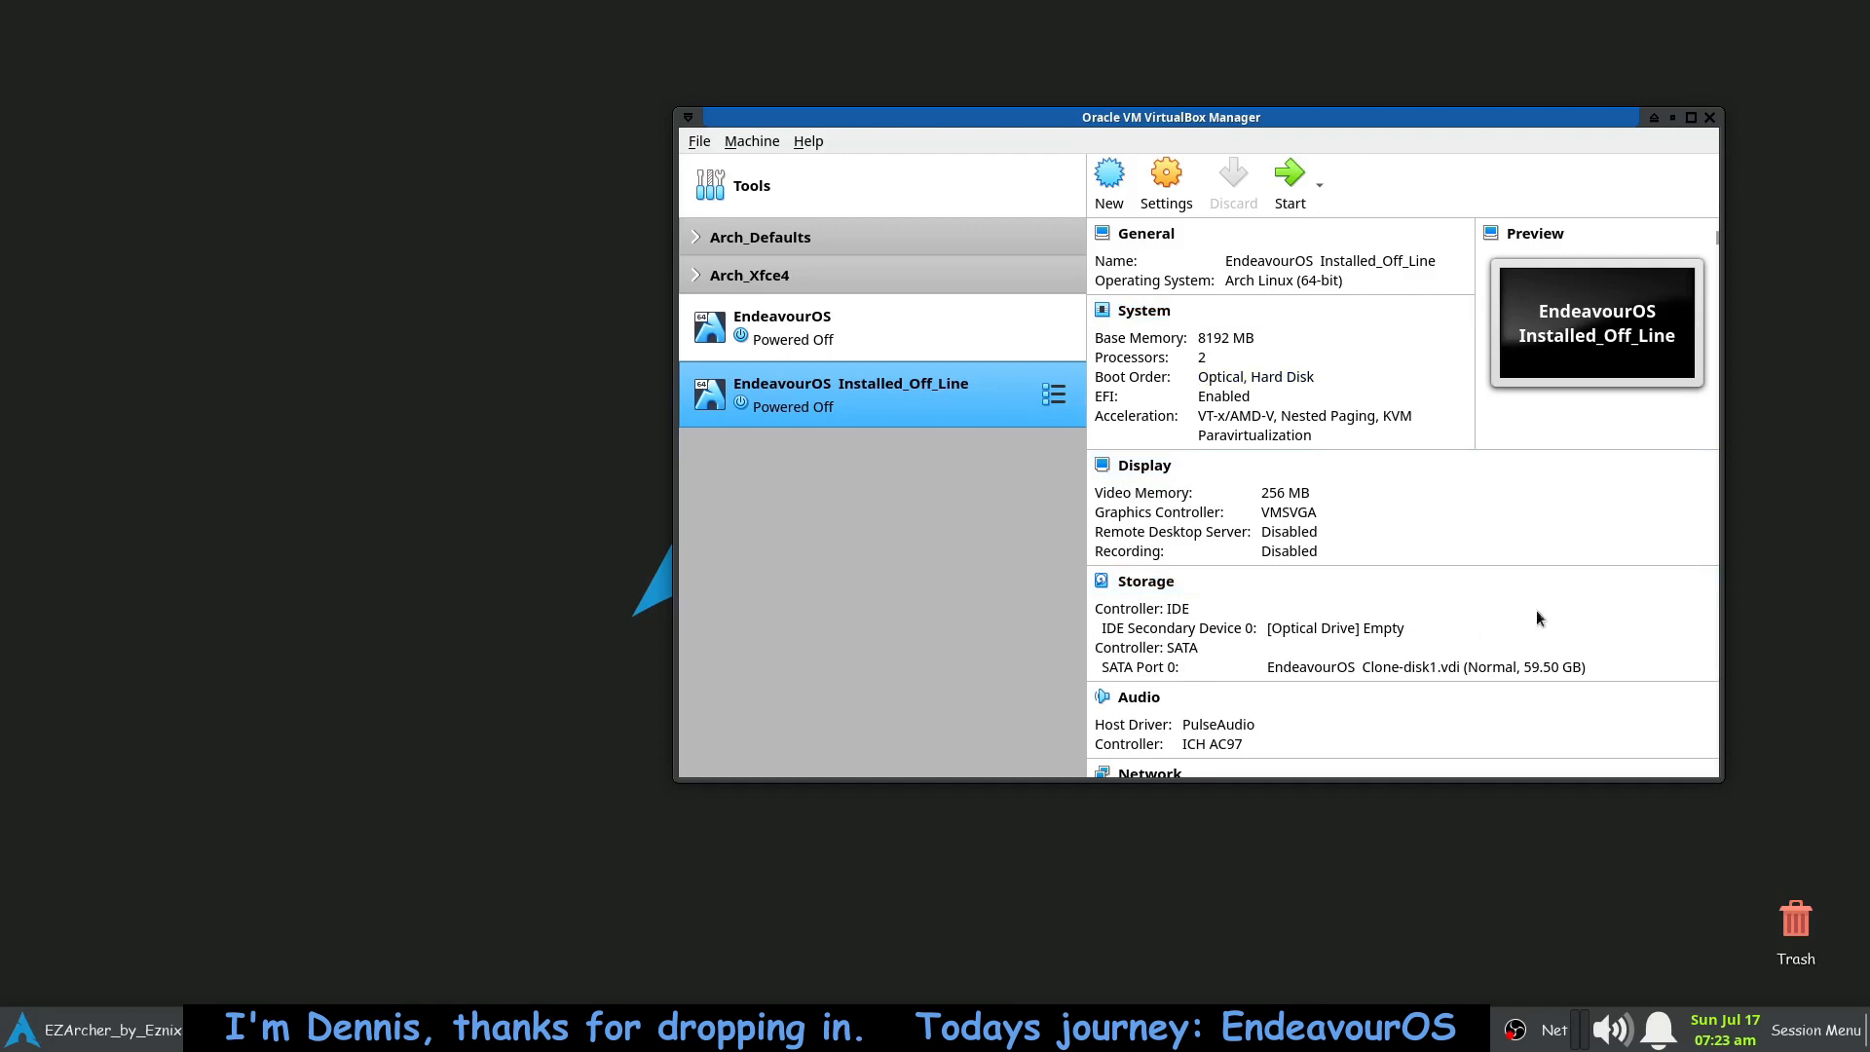
scroll(1534, 620, down, 5)
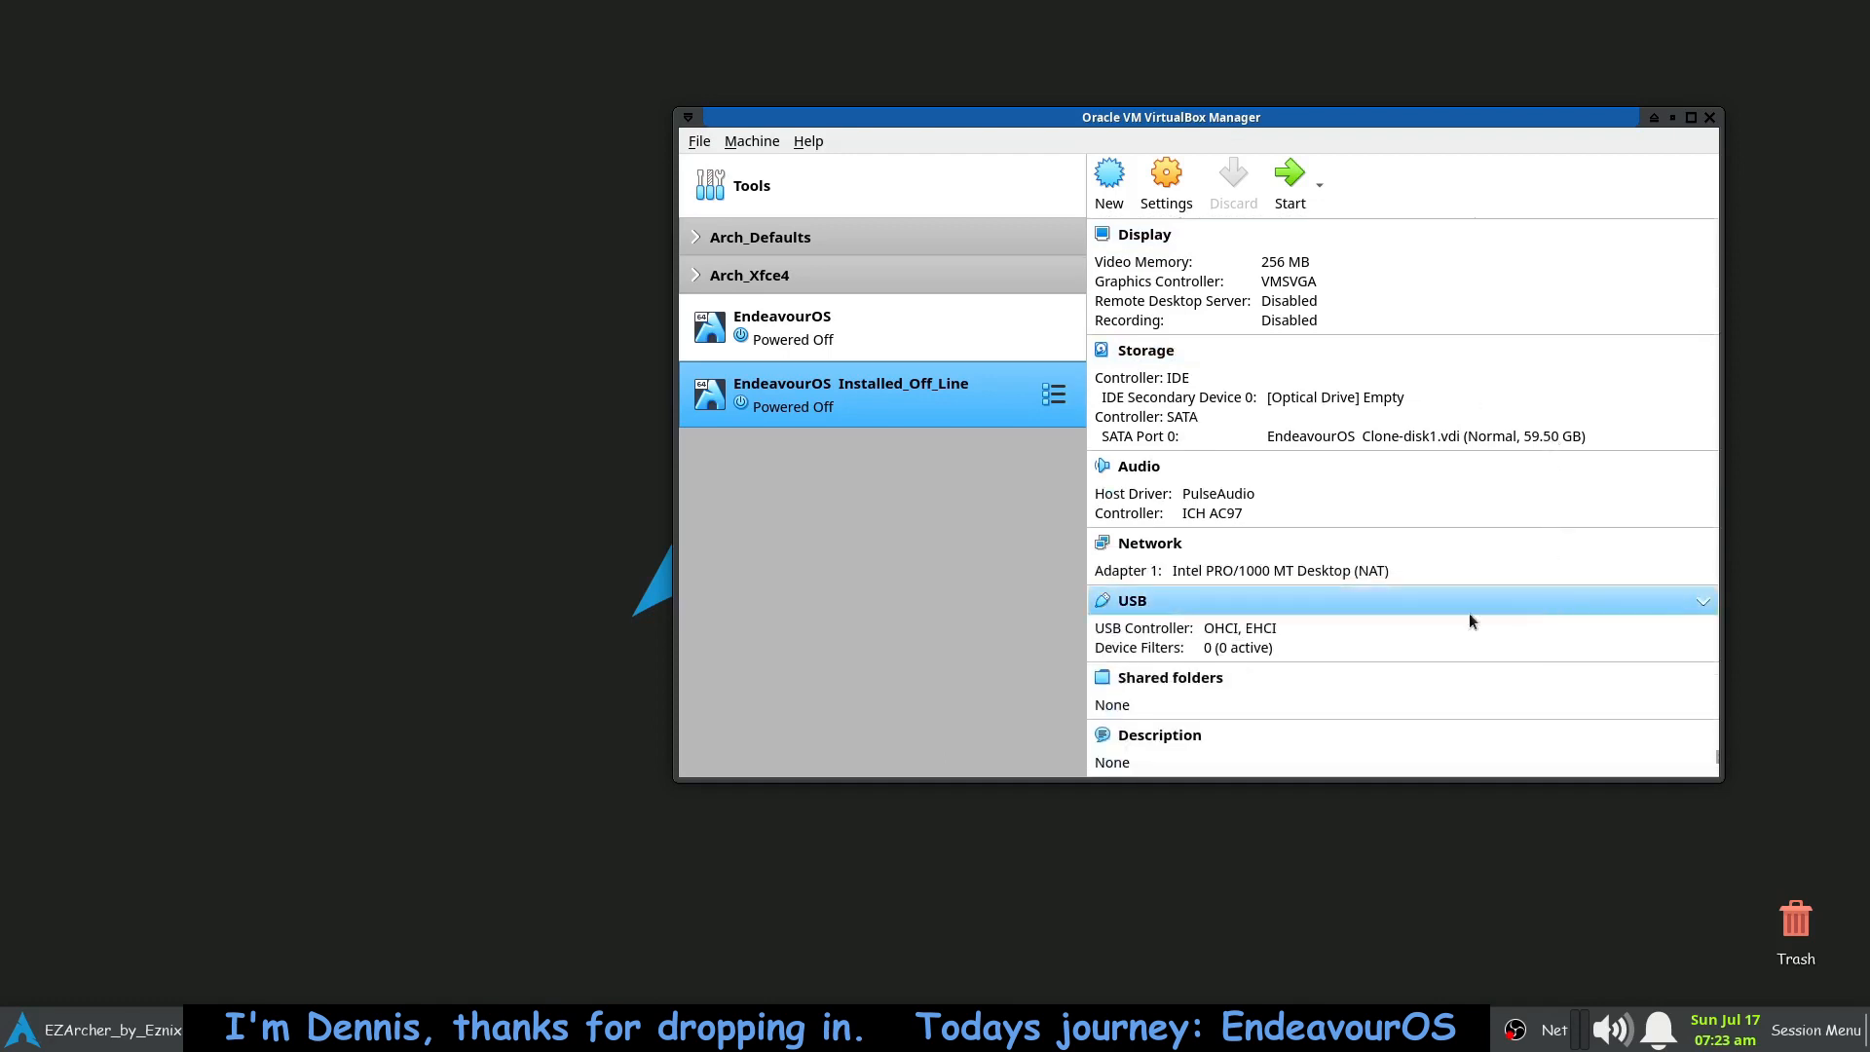
click(1711, 118)
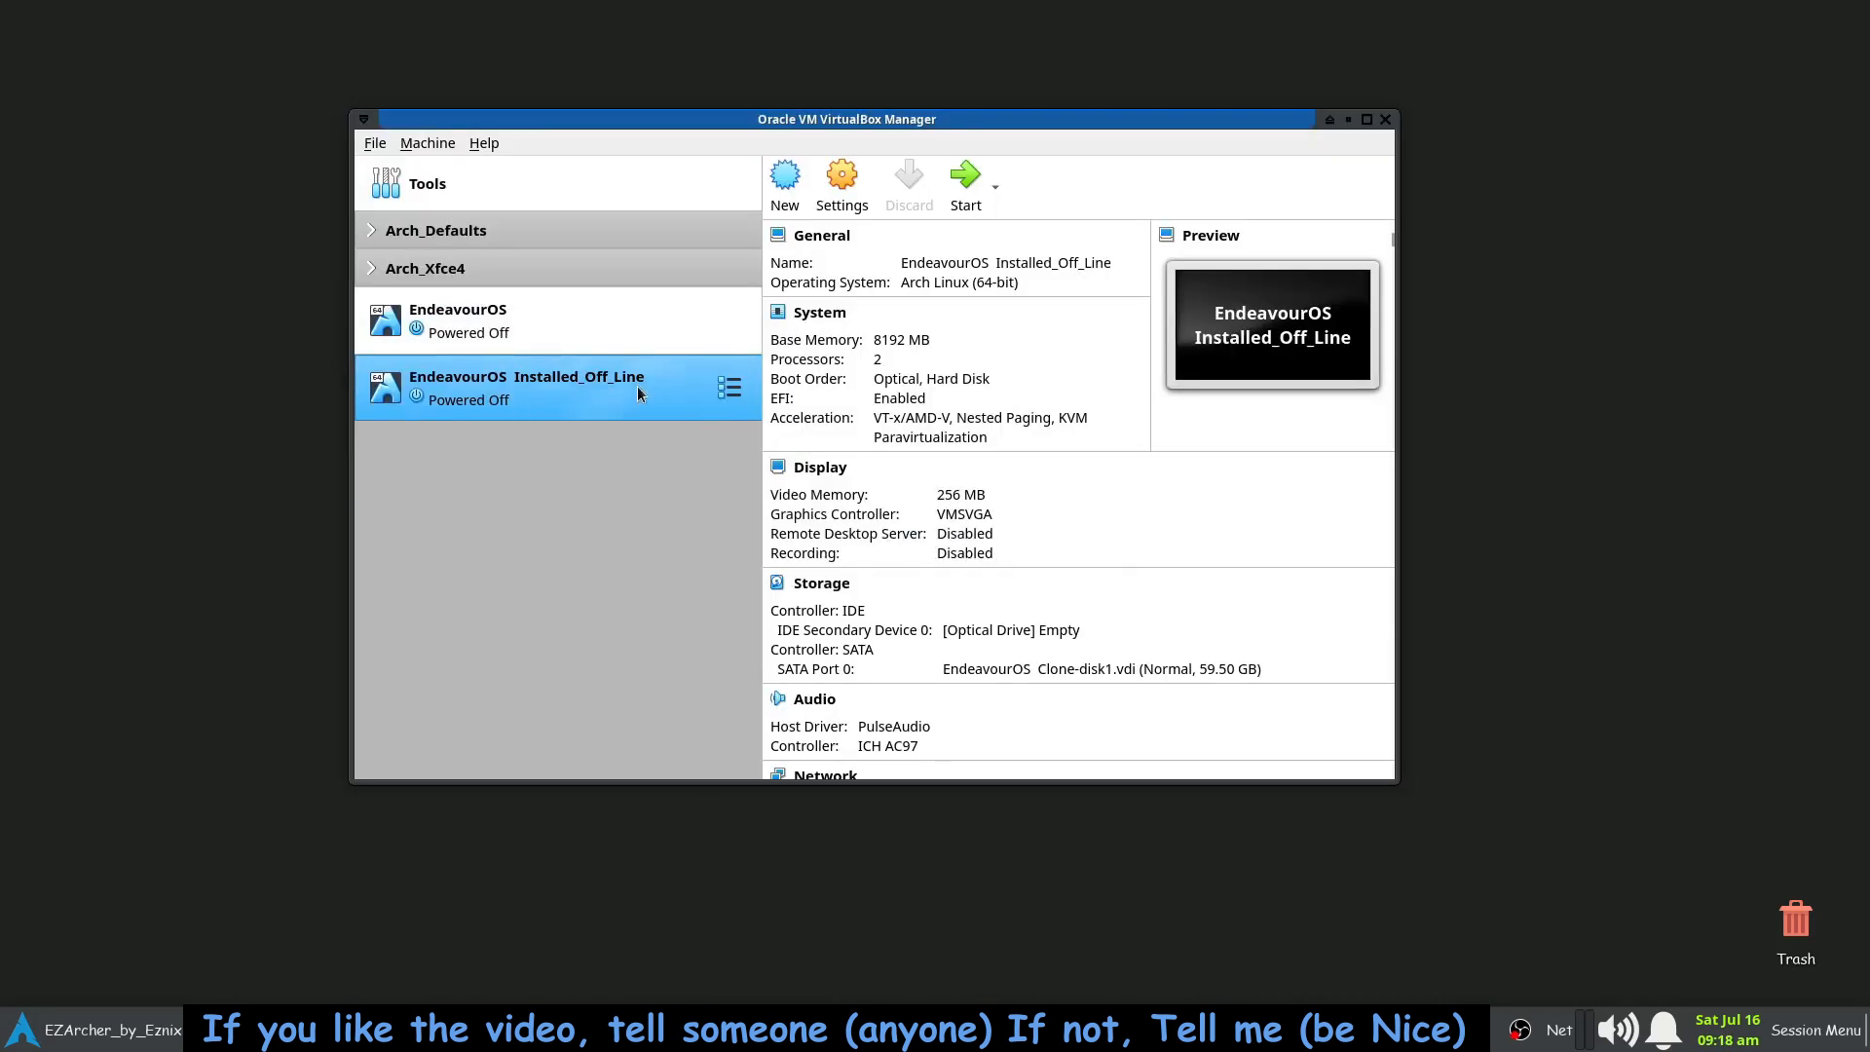
click(450, 336)
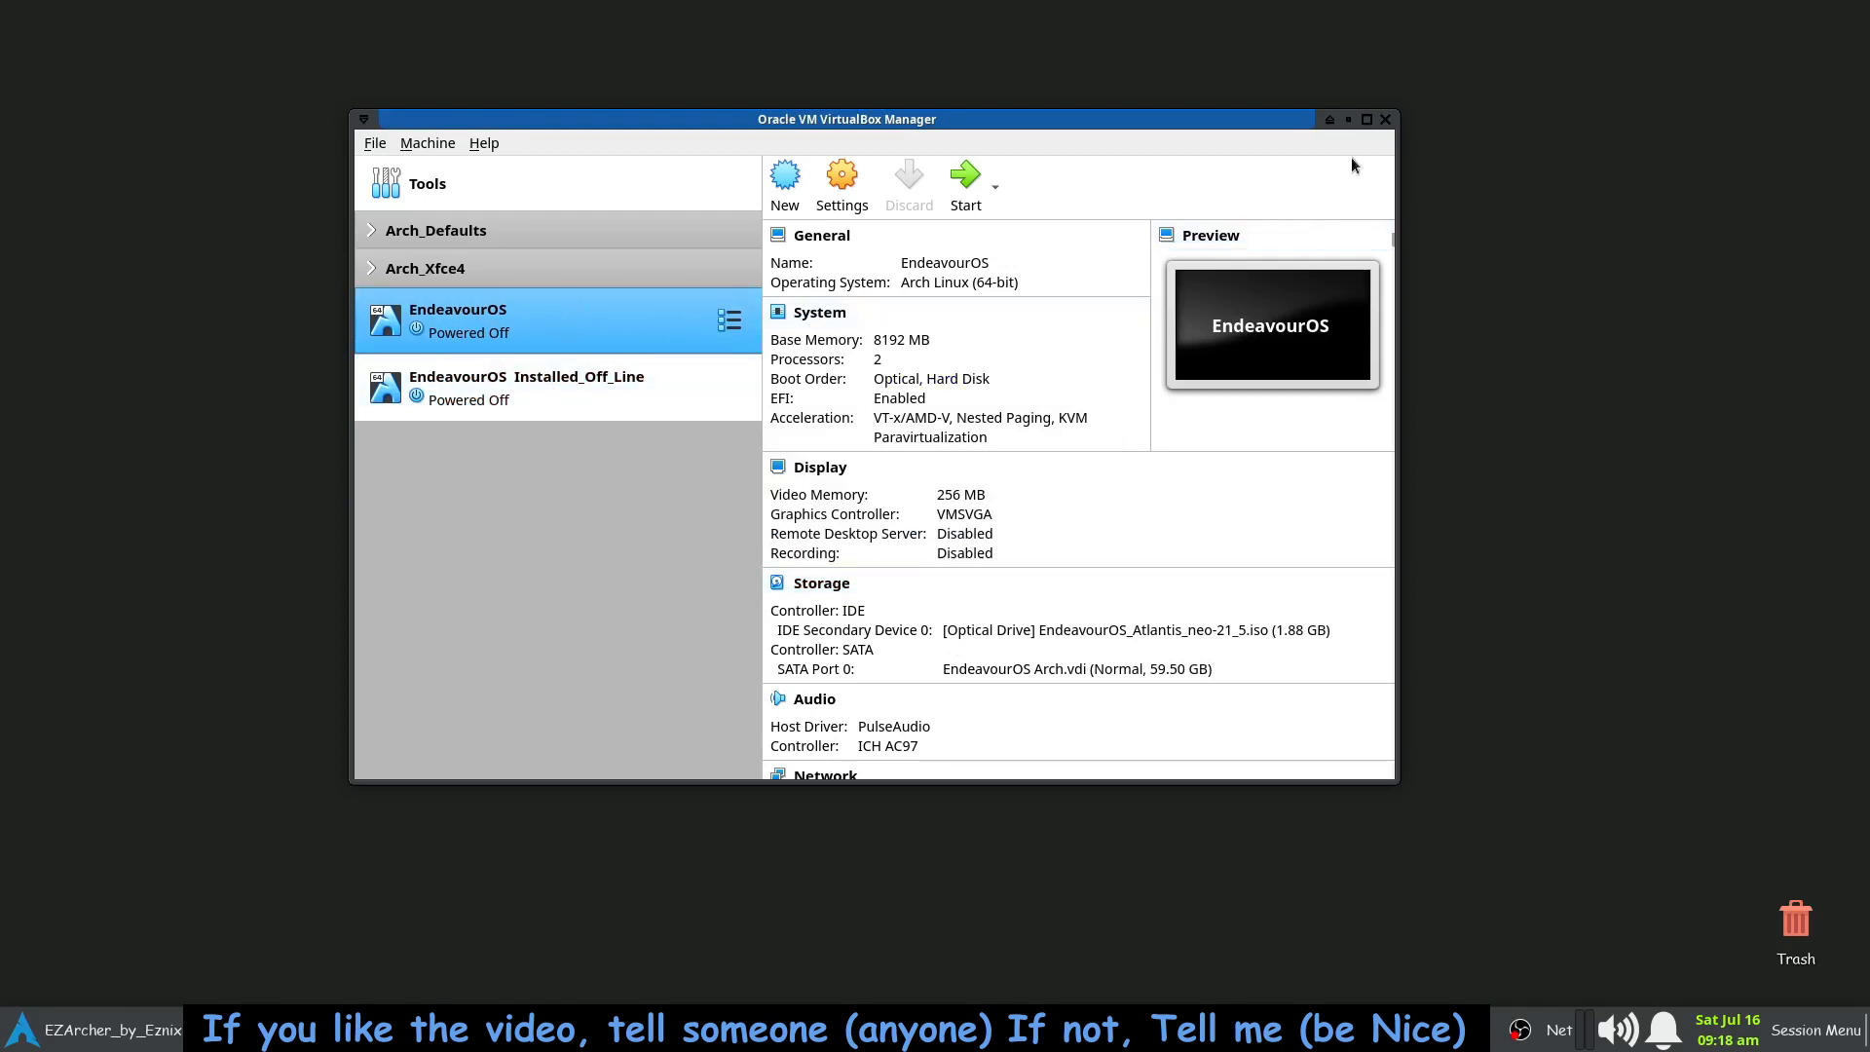
click(1385, 120)
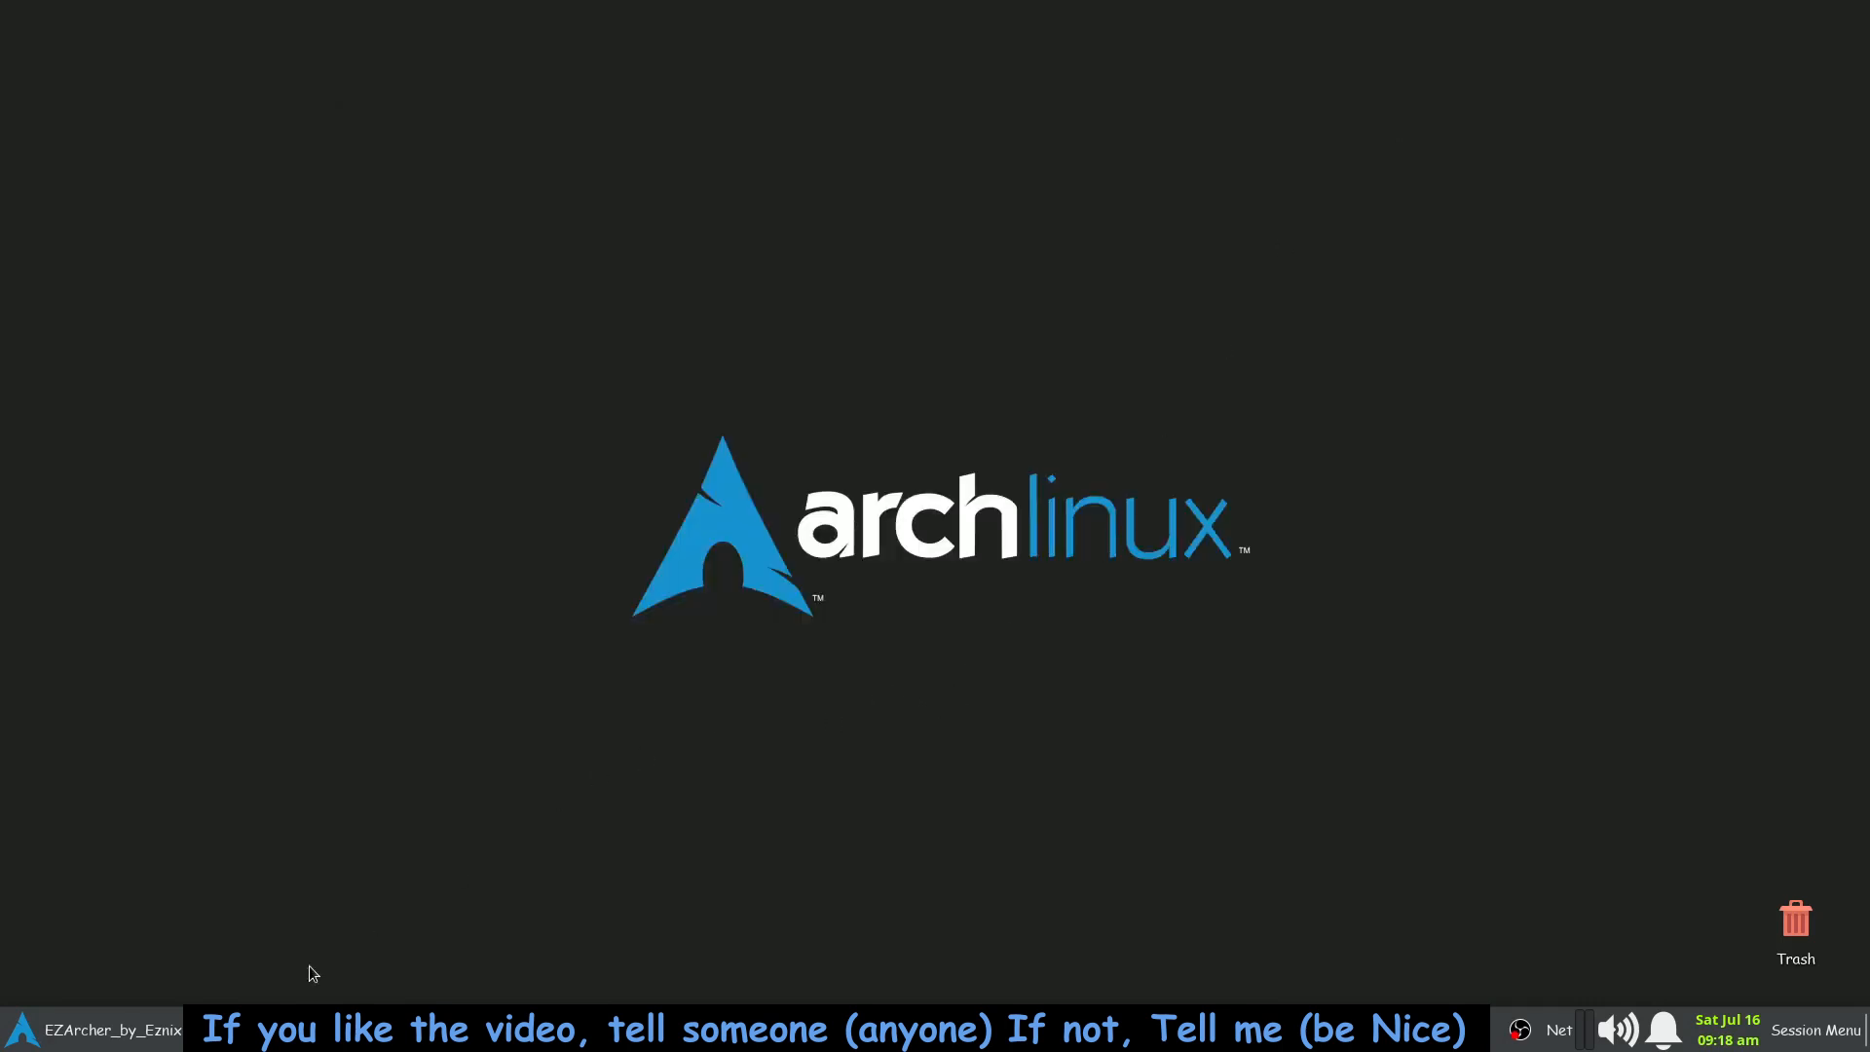
- Open a terminal on the host and run cat /etc/os-release to show the operating system details
key(ctrl+alt+t)
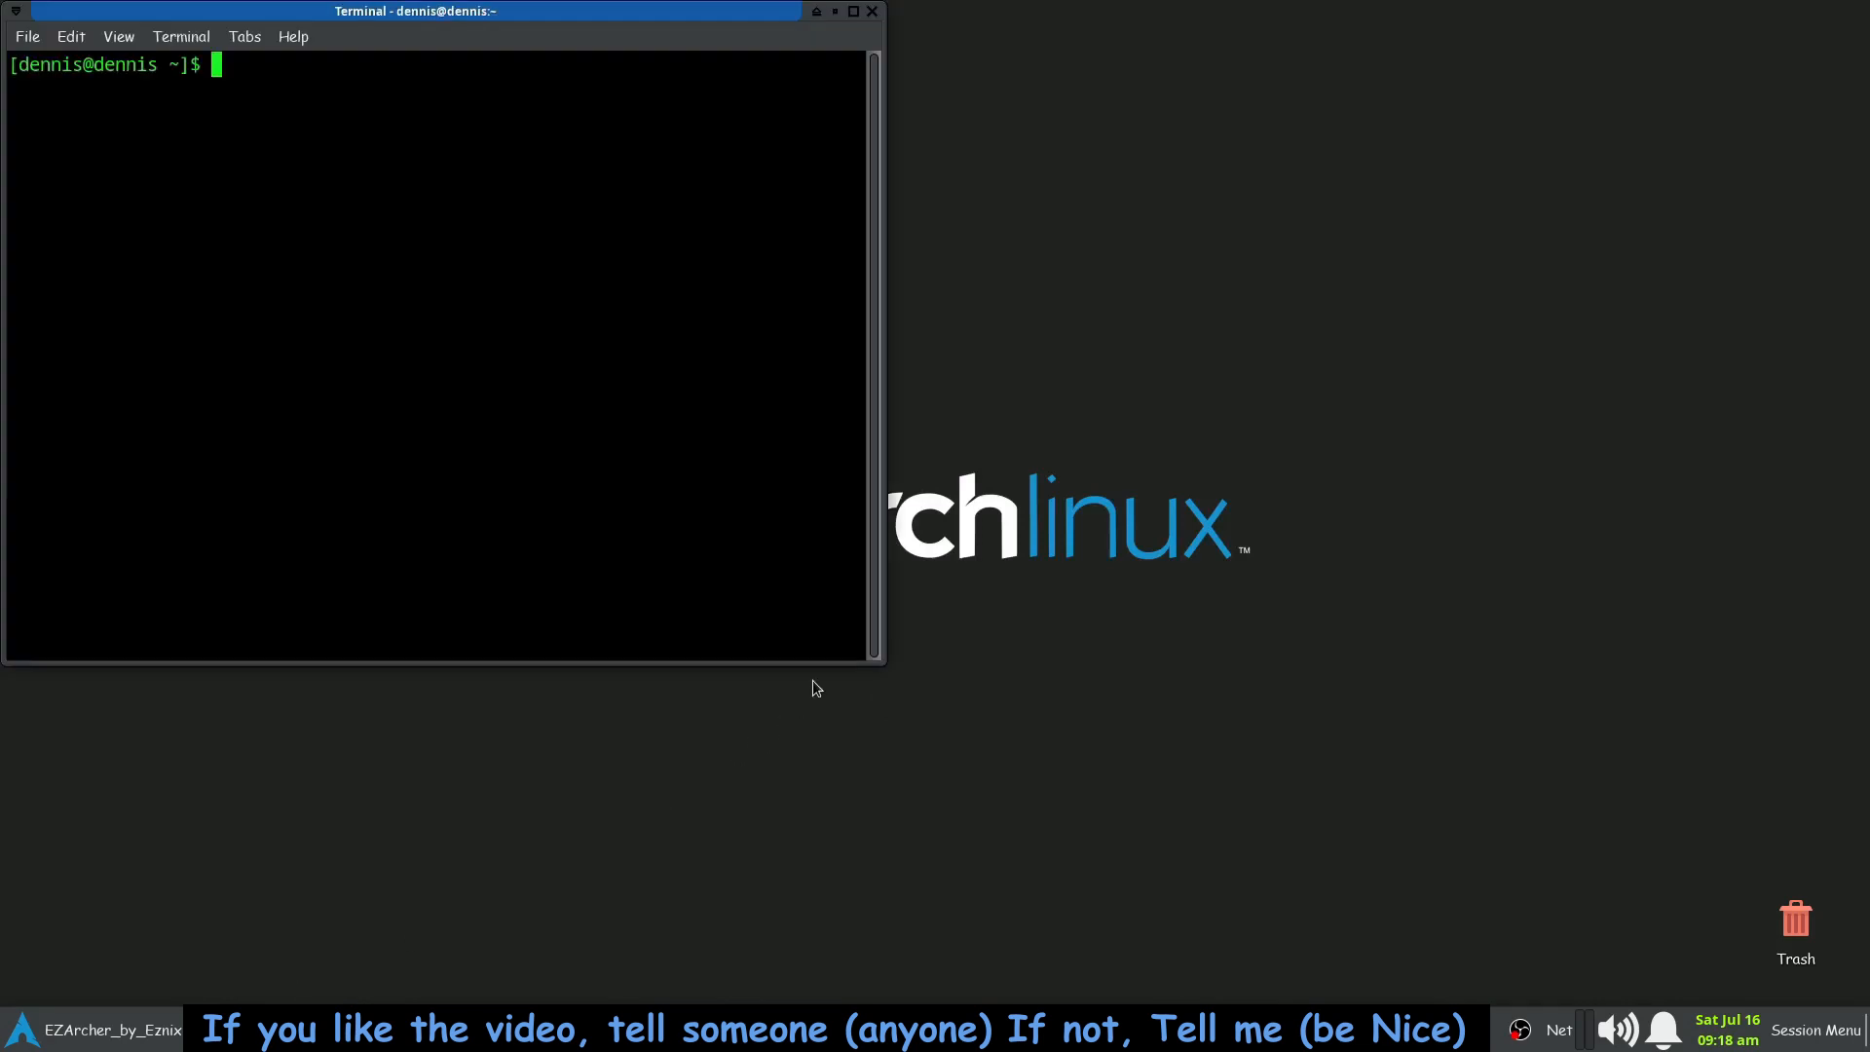
text(cat /etc/os-)
key(Tab)
key(Return)
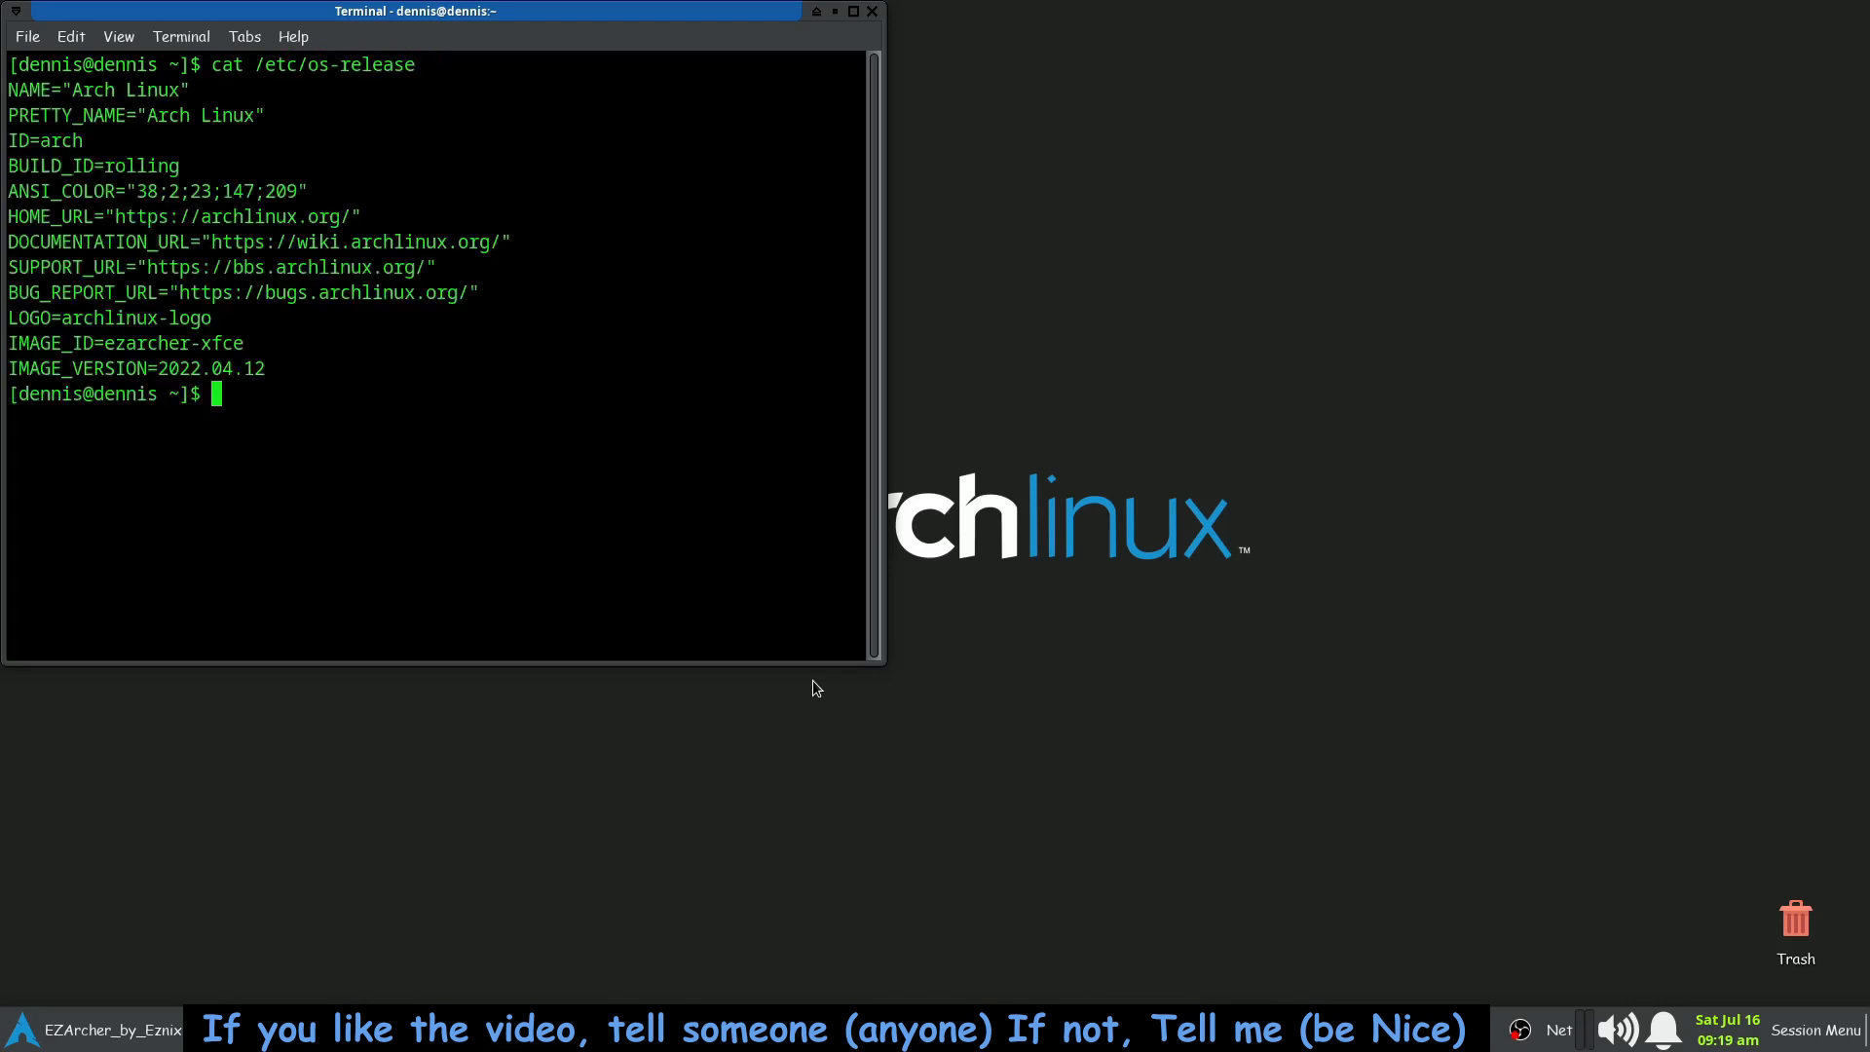
- Center the terminal window, highlight the ezarcher-xfce image ID briefly, and close the terminal
drag(638, 12, 1070, 113)
drag(534, 446, 687, 445)
click(686, 445)
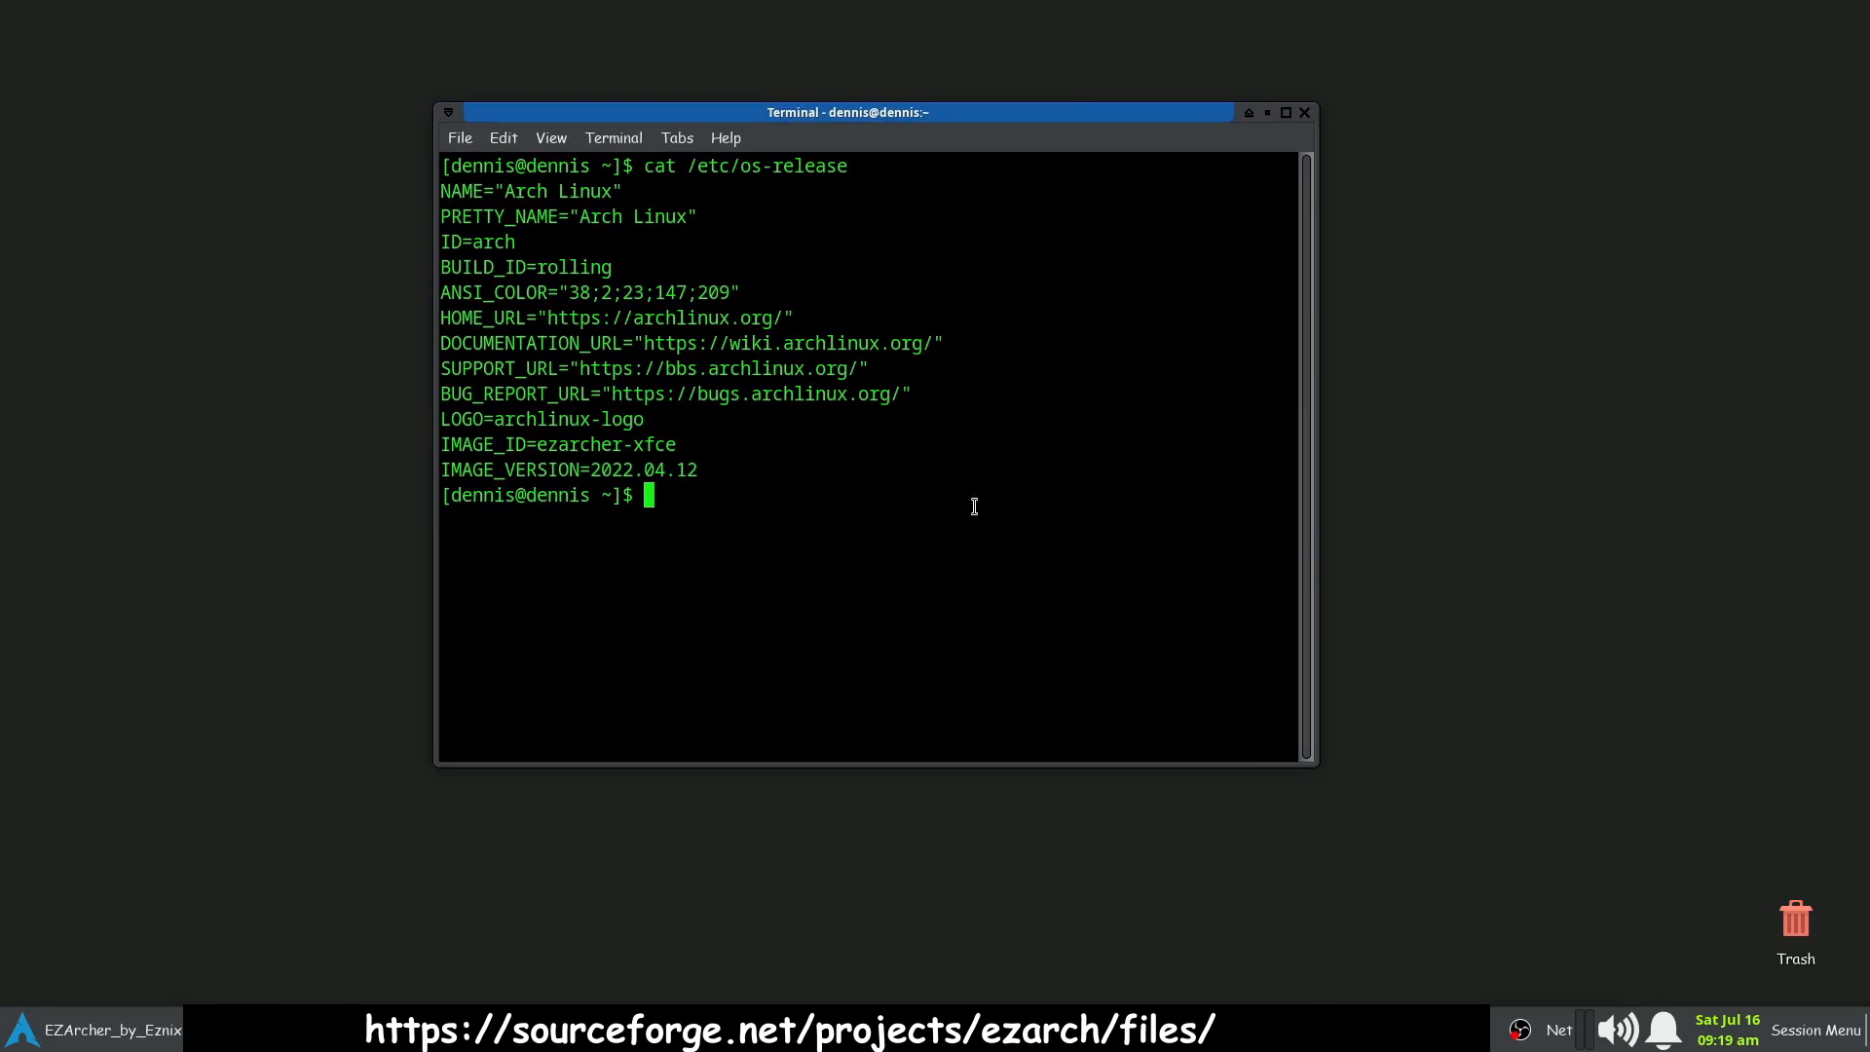
click(1309, 112)
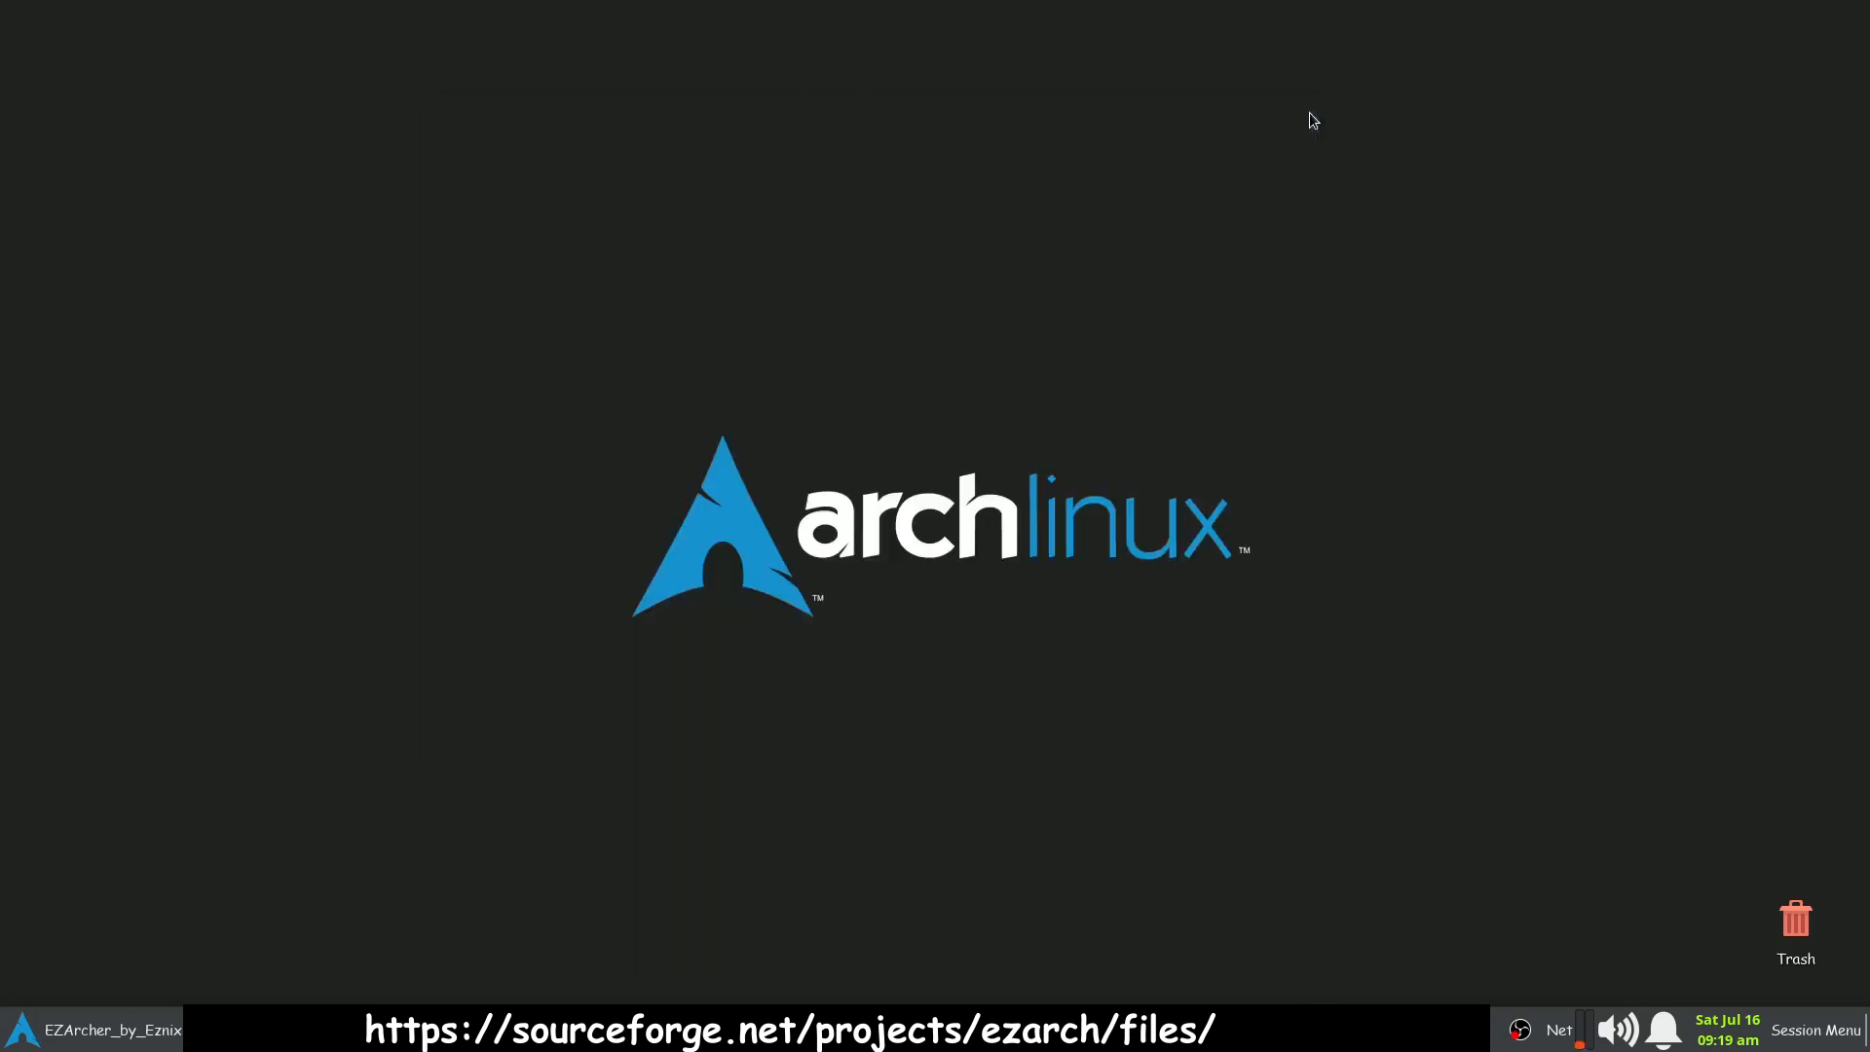